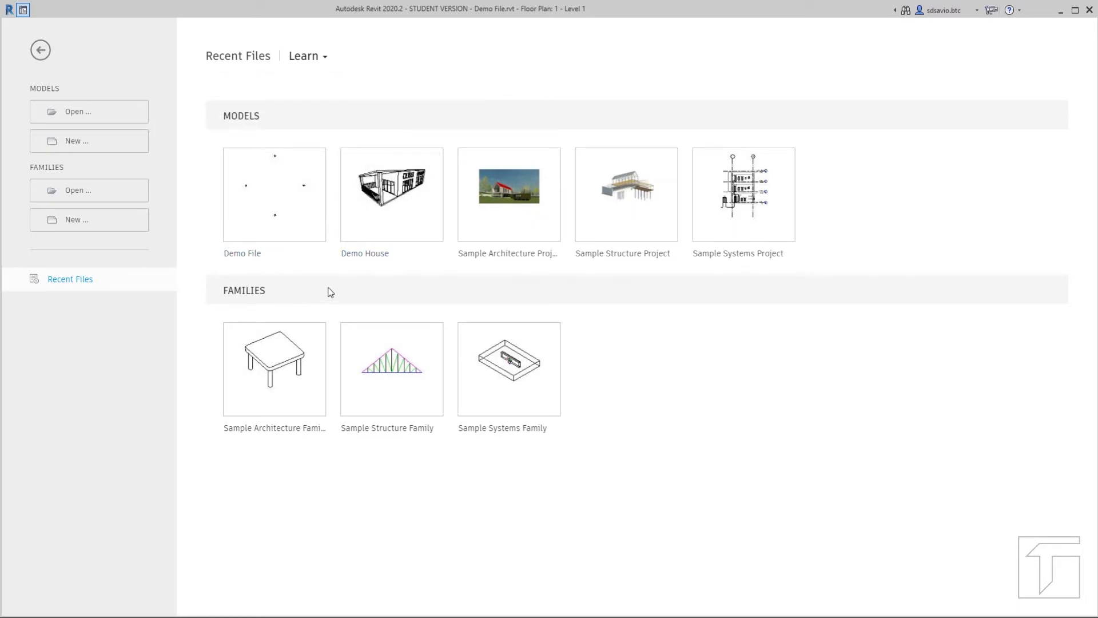
Step: Open the recent Demo File project and dismiss the notice about unsaved changes
mouse_move(418, 253)
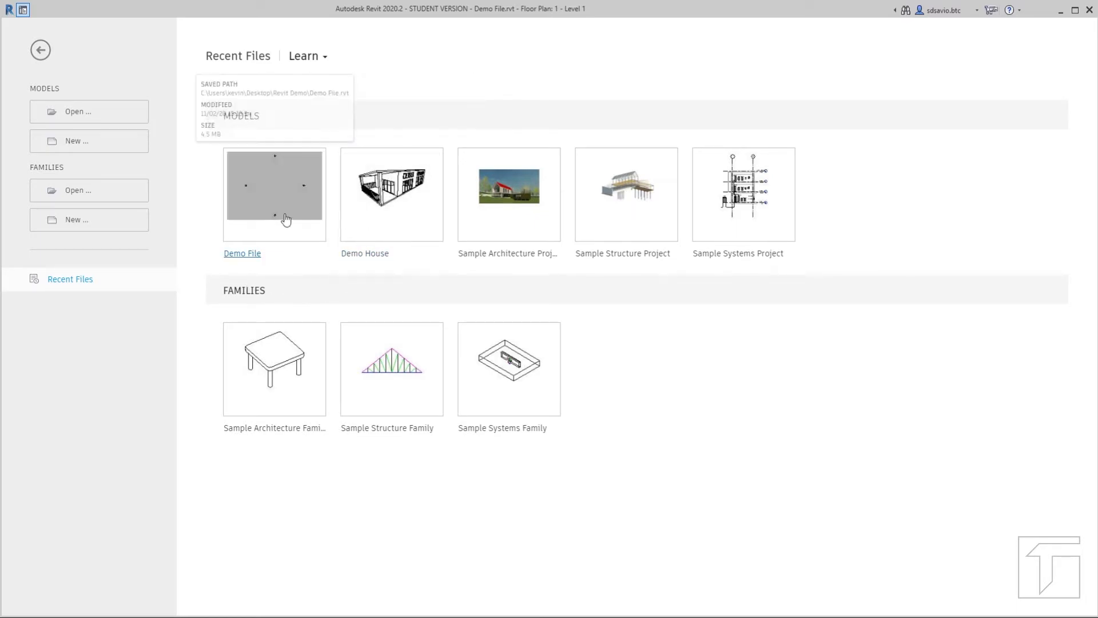
mouse_move(282, 216)
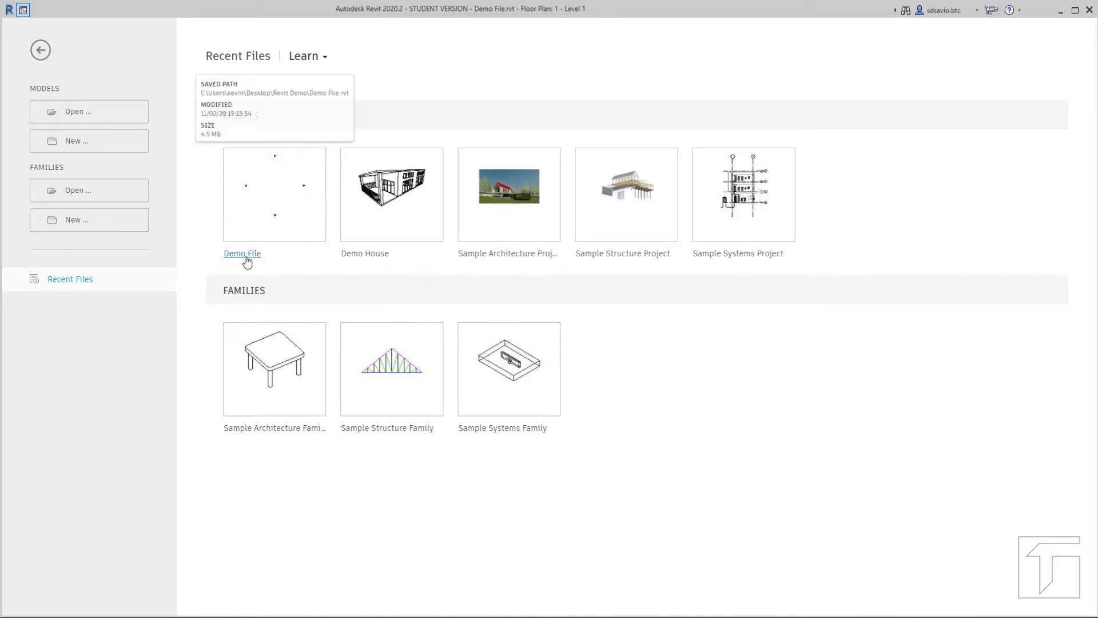
click(268, 226)
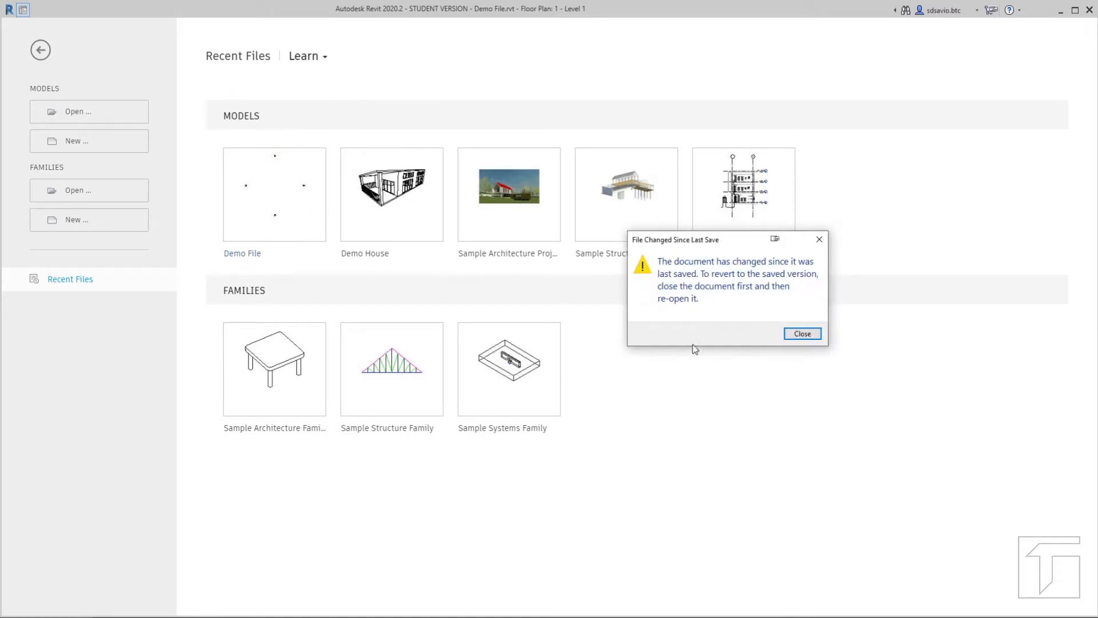
click(808, 336)
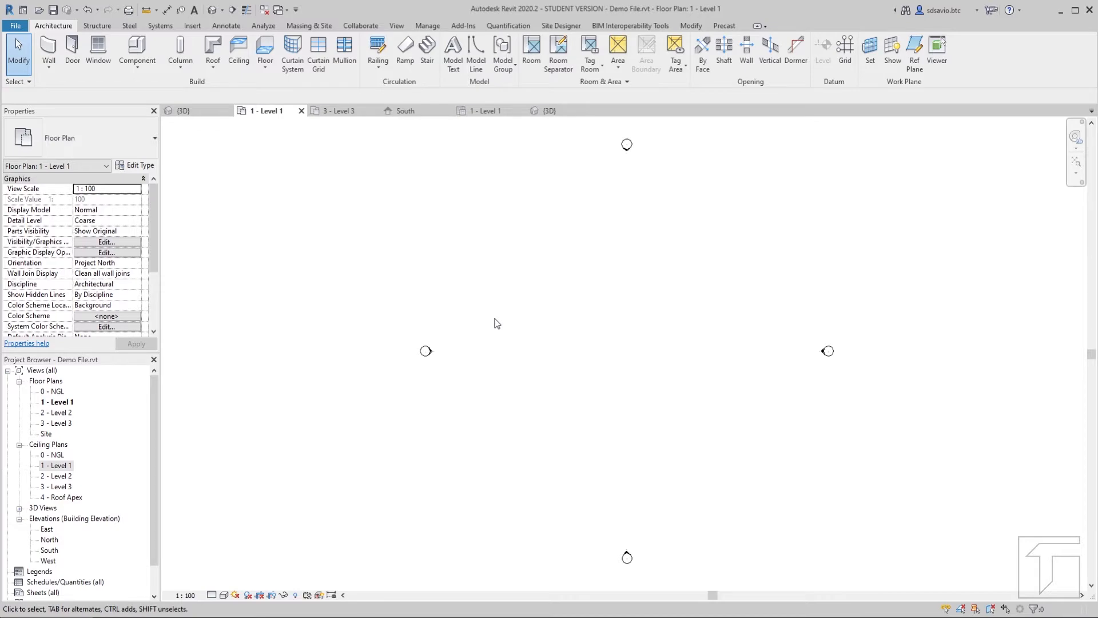
drag(497, 1, 498, 42)
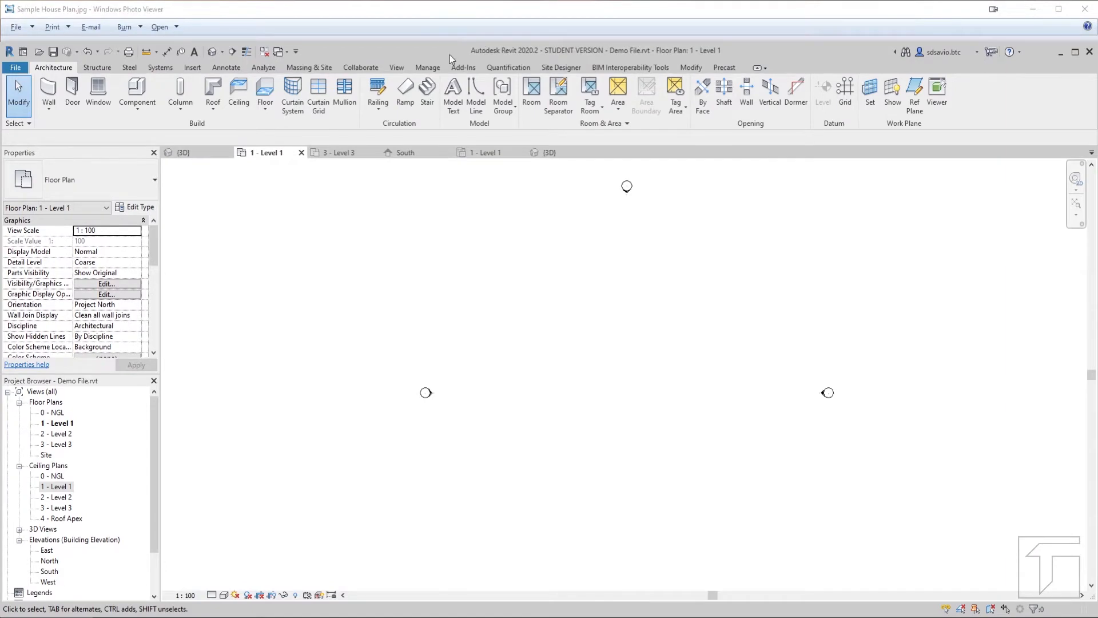
key(alt)
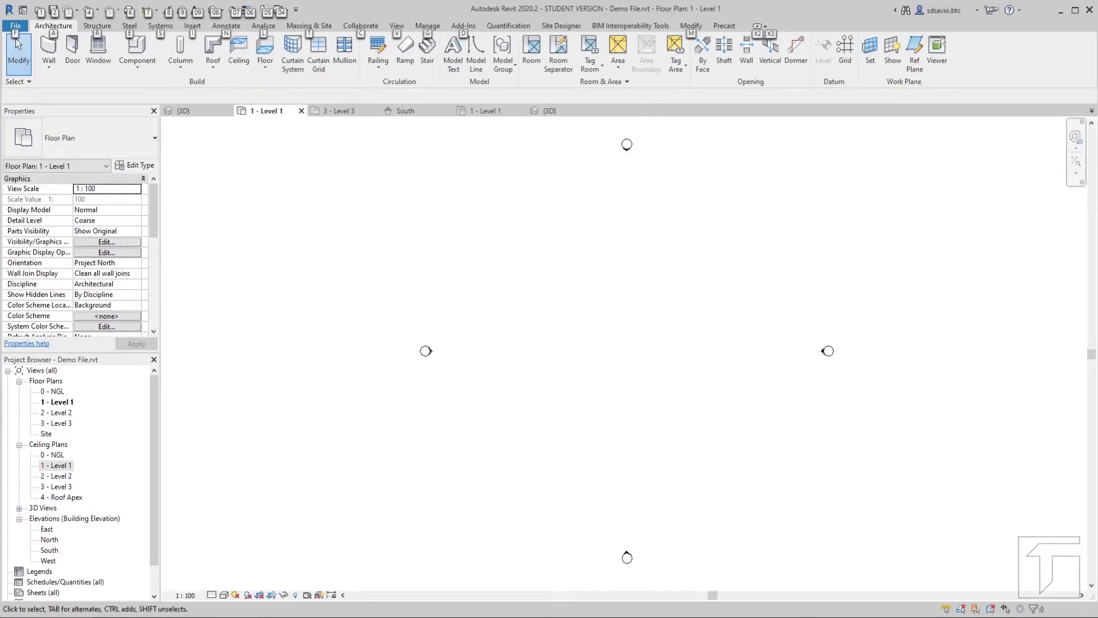
key(Escape)
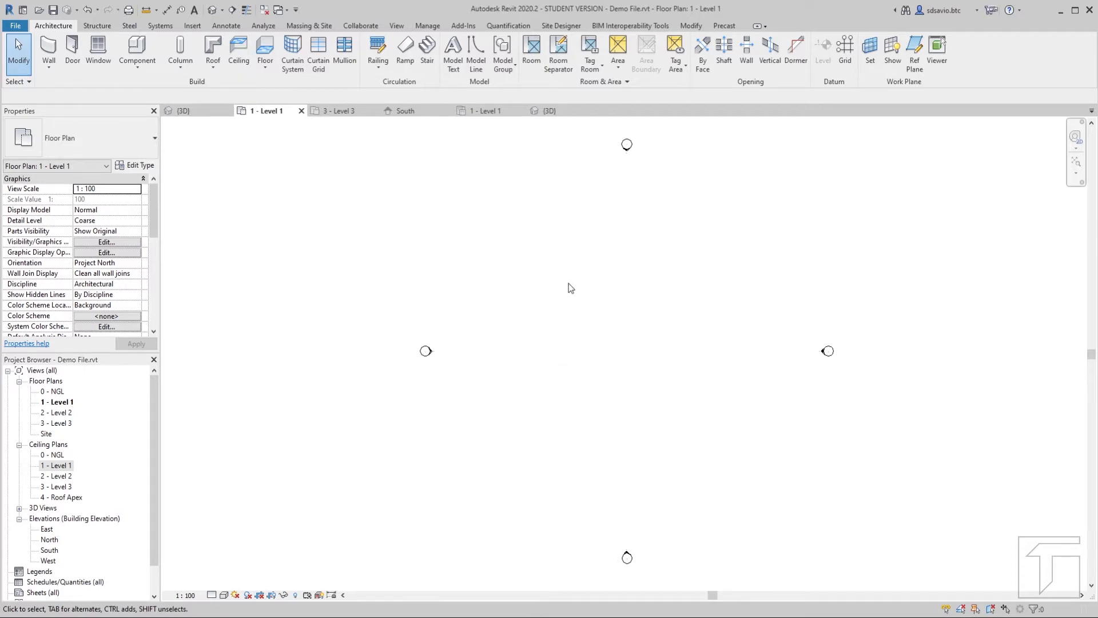
Step: Switch to the Demo House 3D view and examine the front wall, its columns, windows and sliding doors from close and far
click(196, 115)
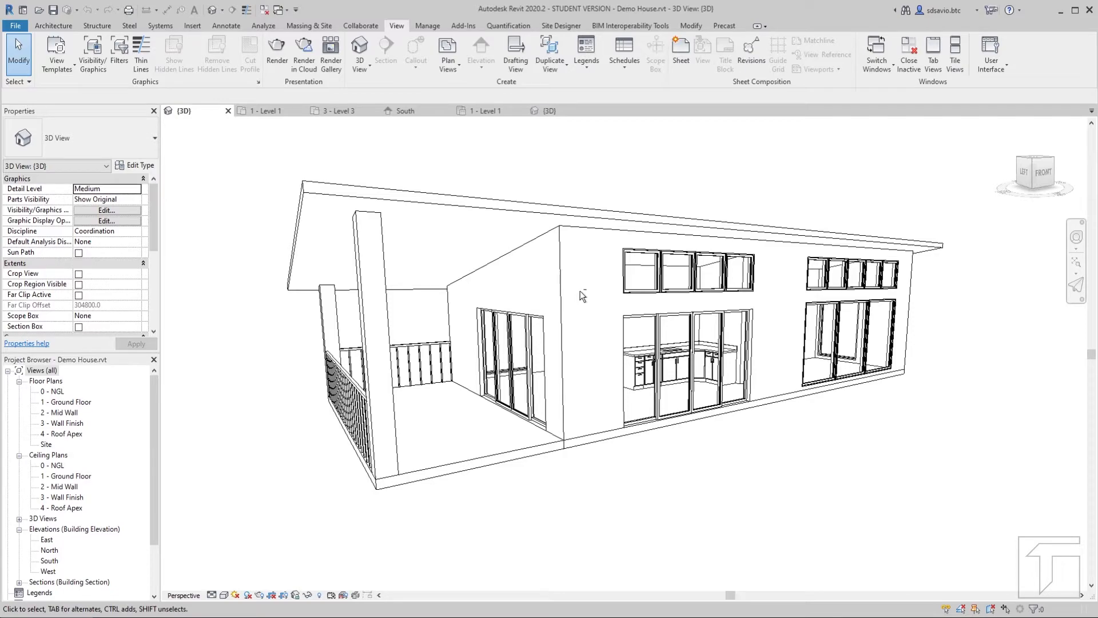
shift+middle_drag(580, 292, 588, 299)
mouse_move(589, 318)
shift+middle_down()
mouse_move(658, 312)
mouse_move(577, 300)
shift+middle_up()
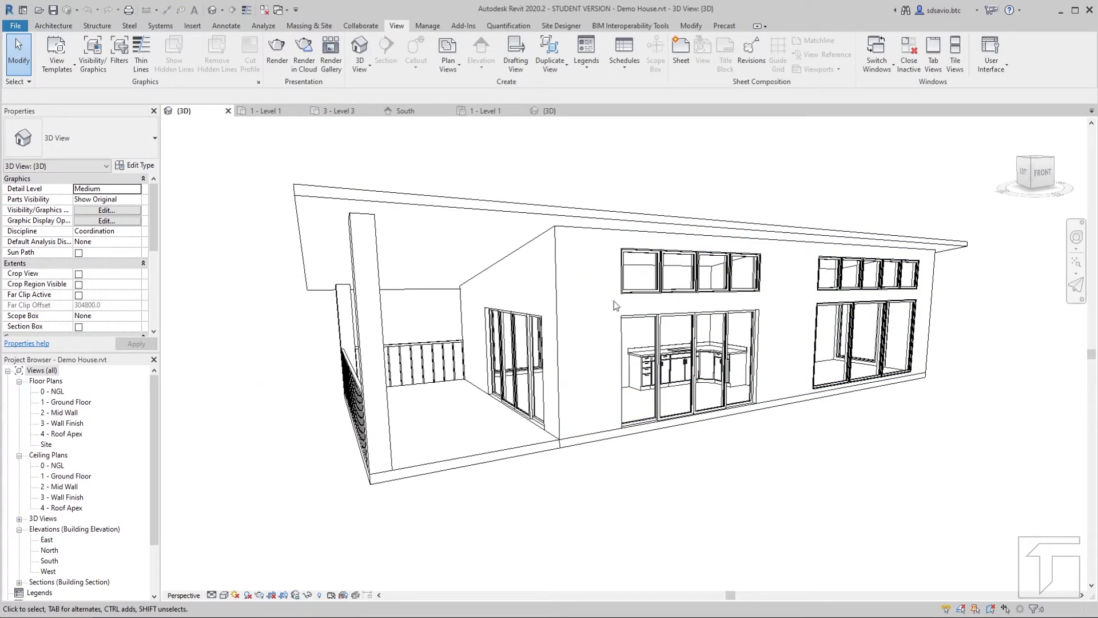
shift+middle_drag(614, 301, 511, 313)
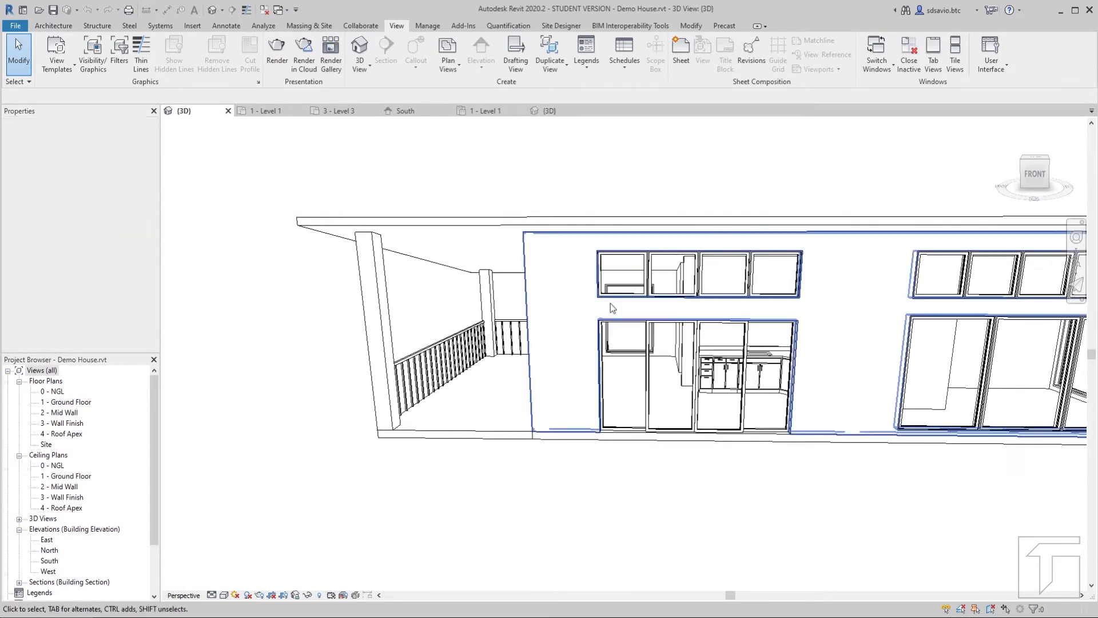
middle_drag(747, 318, 702, 308)
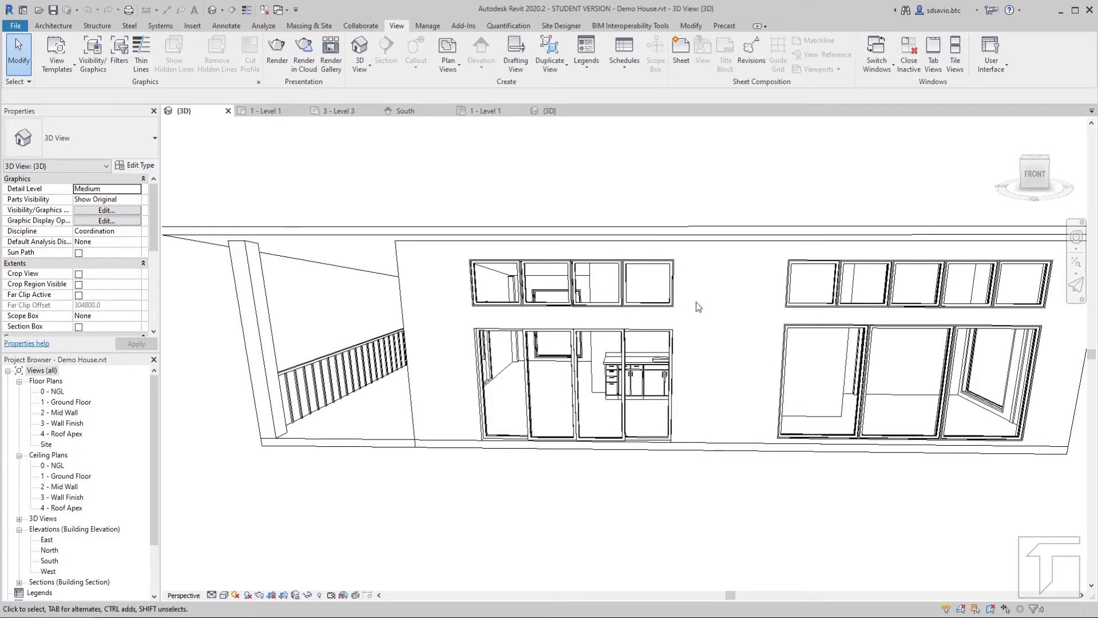
mouse_move(706, 311)
middle_down()
mouse_move(743, 311)
mouse_move(673, 312)
mouse_move(689, 310)
middle_up()
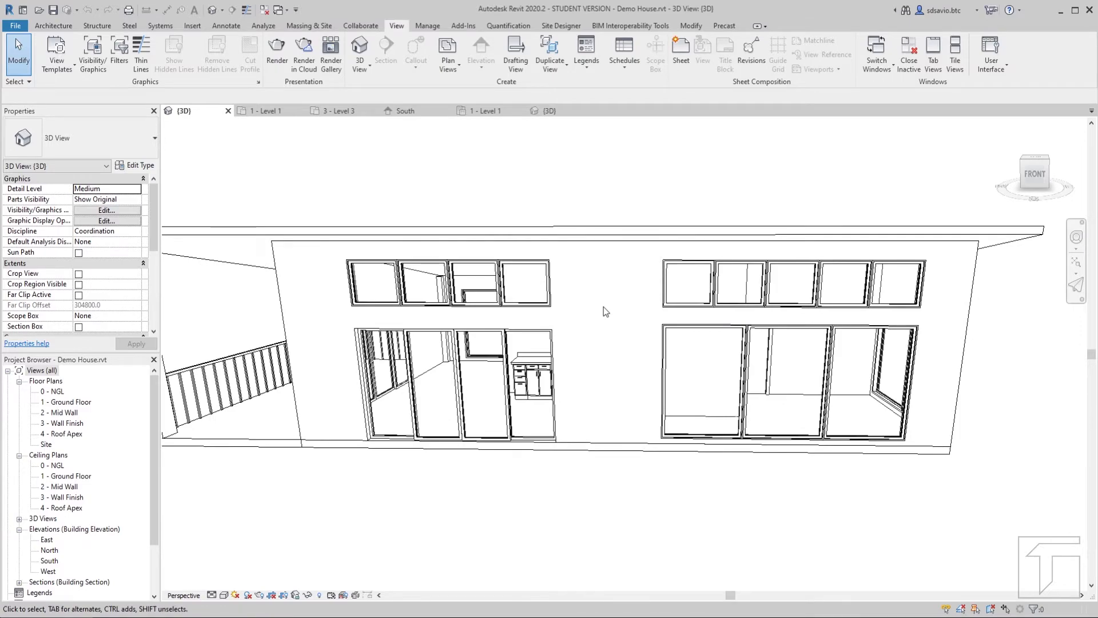
middle_drag(606, 312, 635, 311)
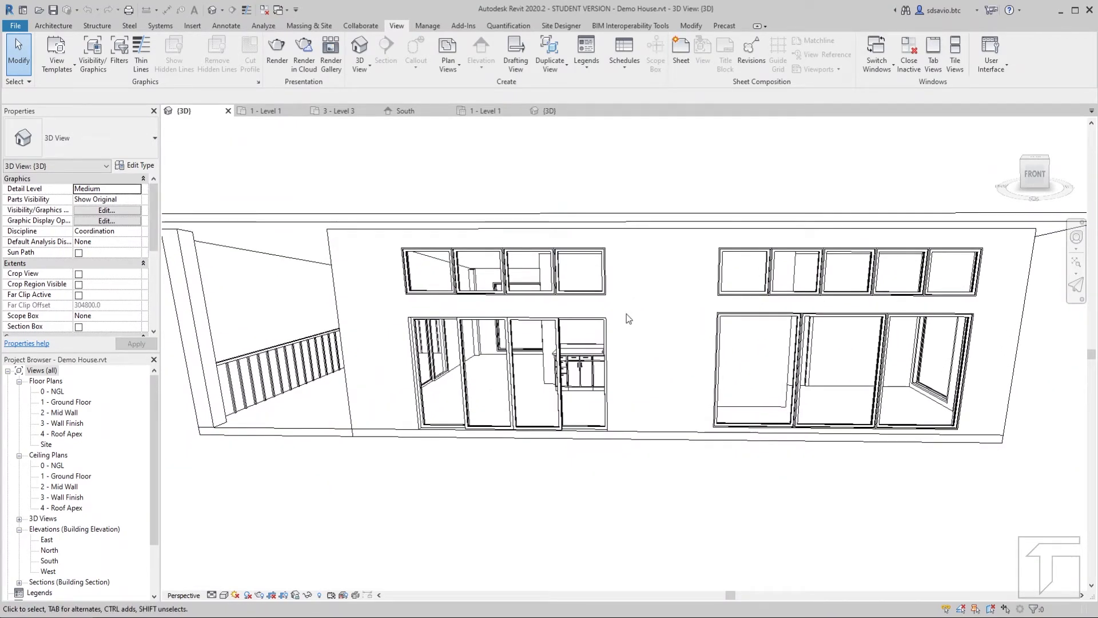
shift+middle_drag(623, 308, 647, 316)
scroll(641, 327, up, 4)
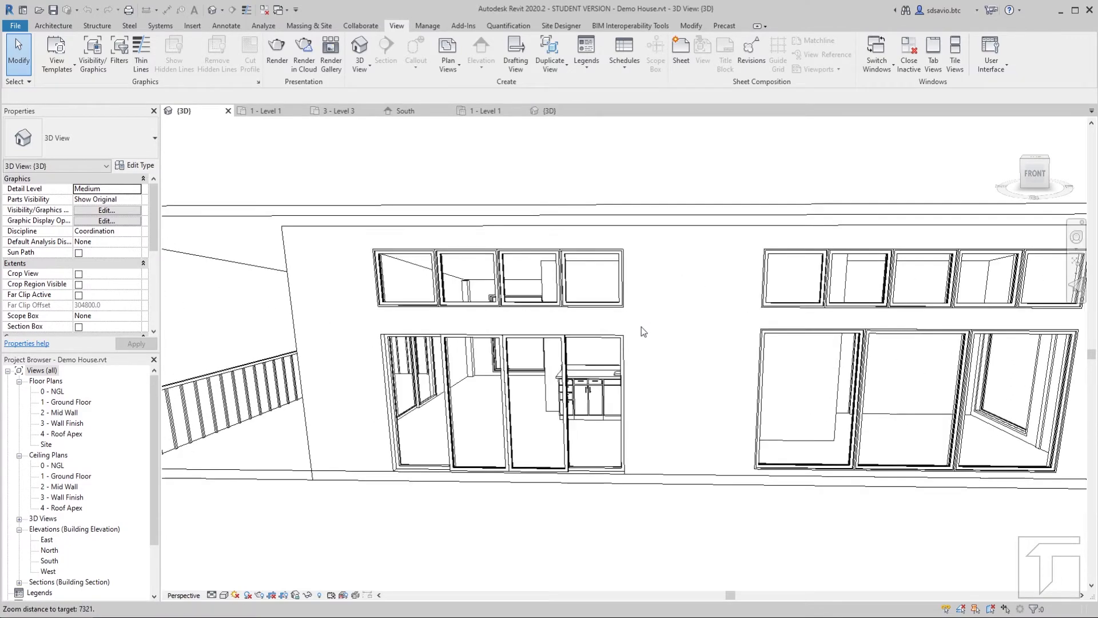
scroll(639, 328, down, 2)
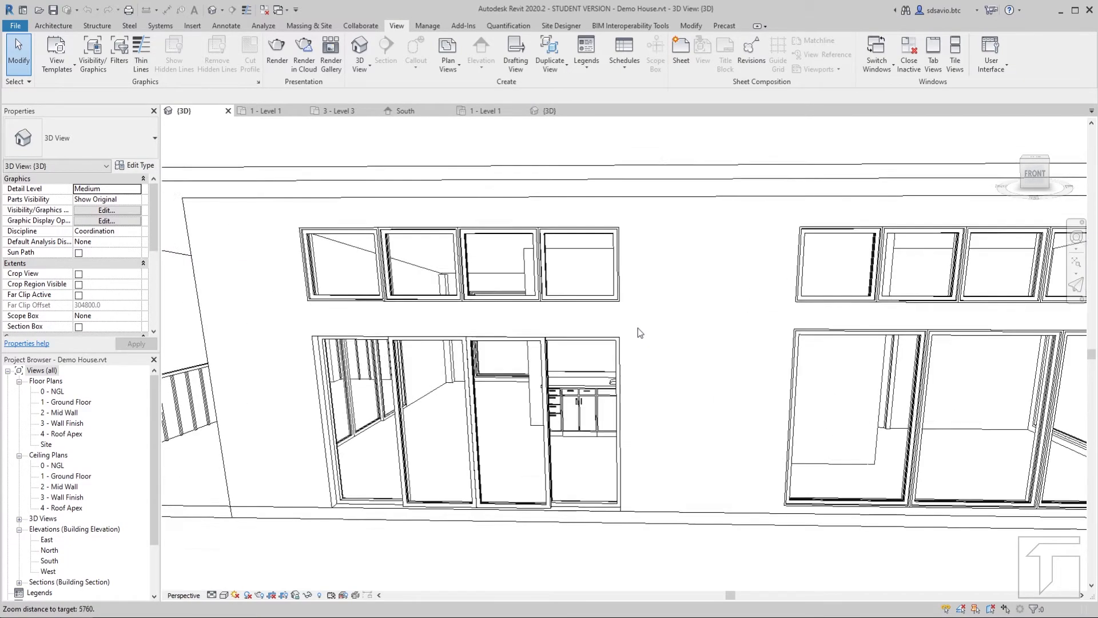
scroll(637, 328, up, 3)
scroll(636, 330, down, 2)
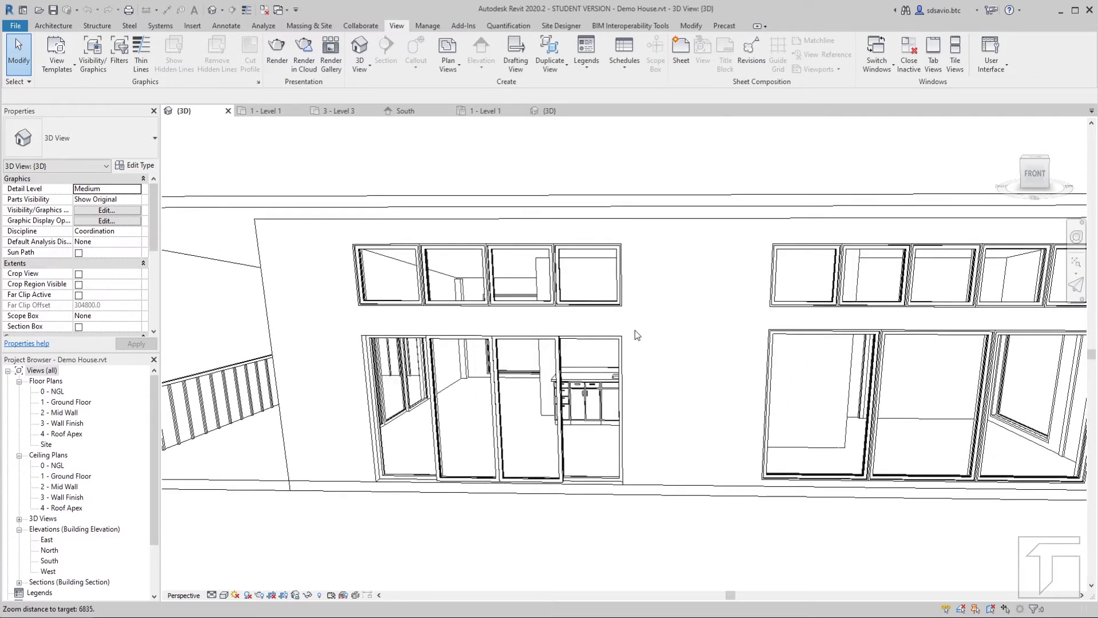
scroll(635, 332, up, 5)
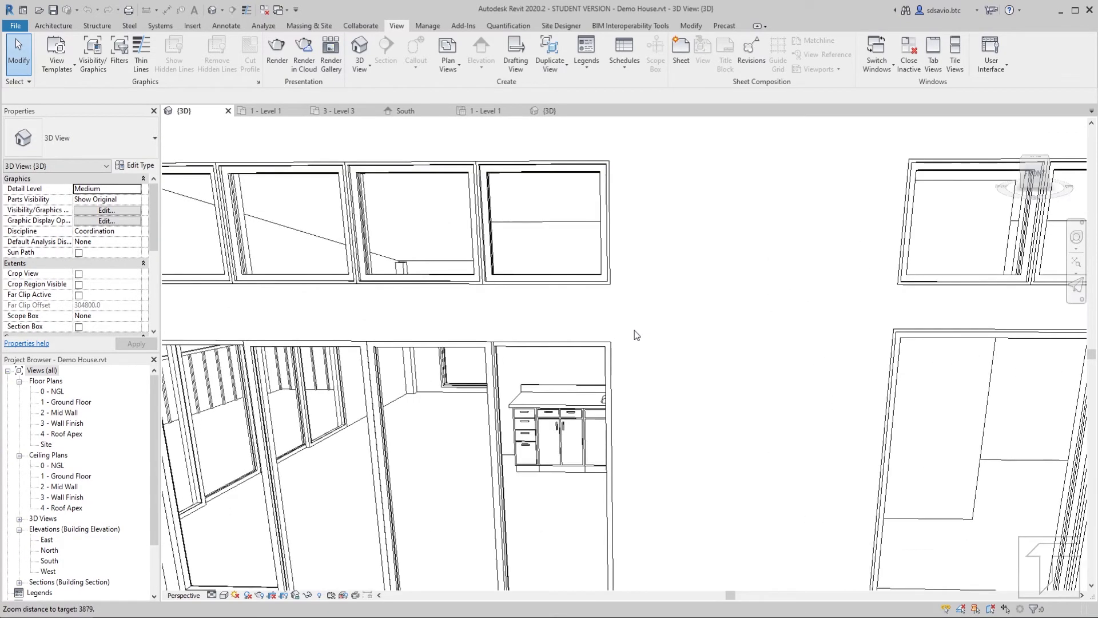
scroll(599, 313, down, 3)
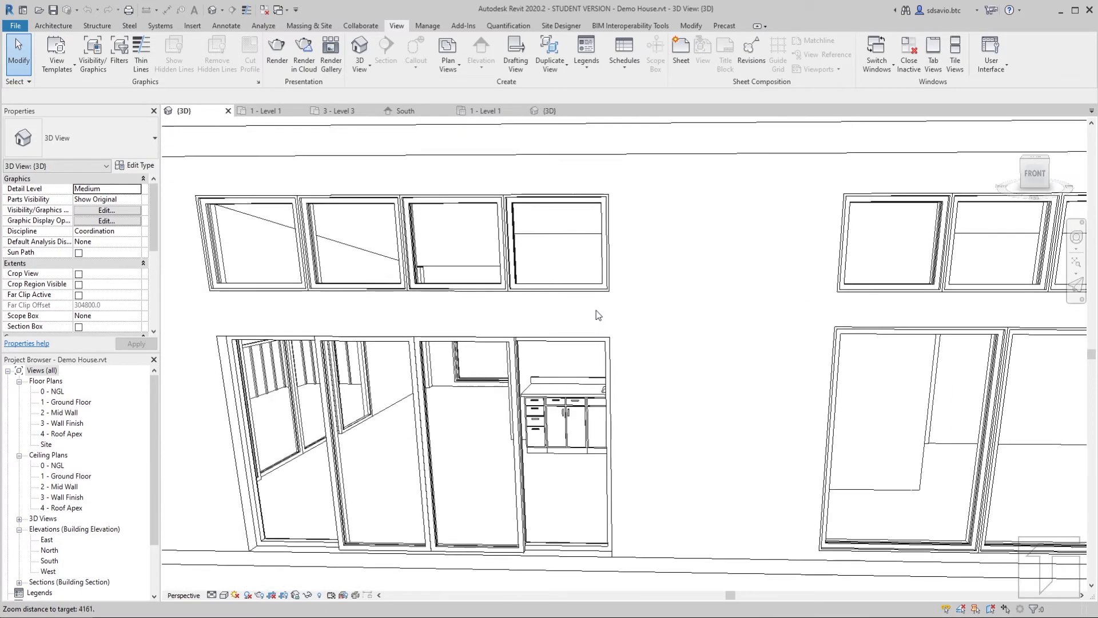
scroll(599, 315, down, 6)
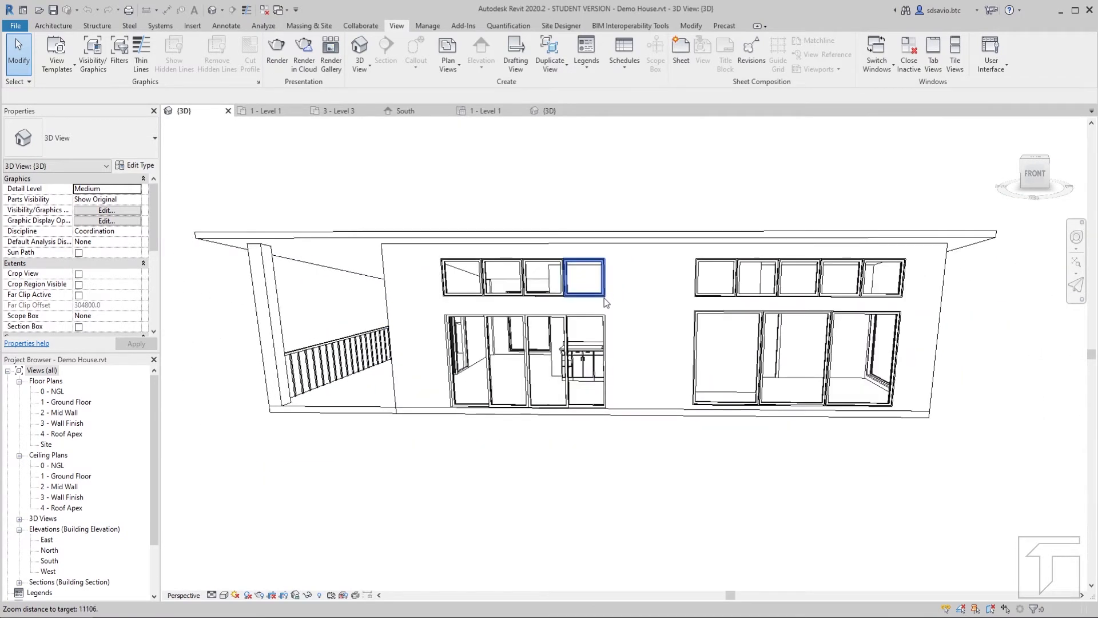
scroll(606, 301, down, 1)
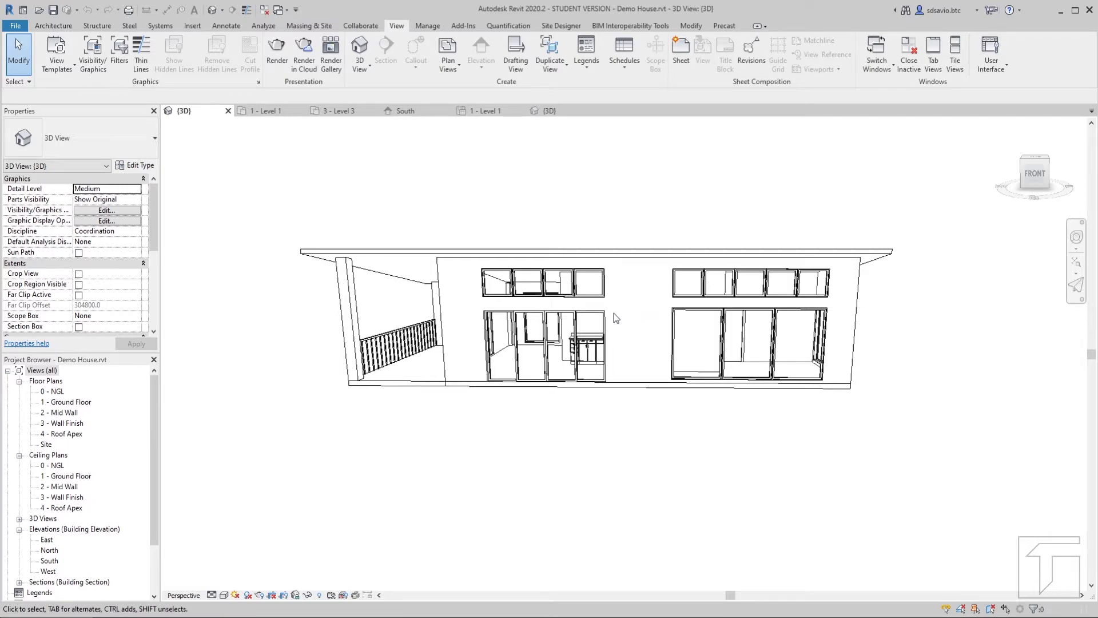
Step: Examine the Demo House from its front-right corner and from the covered terrace side
shift+middle_drag(594, 321, 557, 307)
shift+middle_drag(824, 353, 730, 336)
shift+middle_drag(645, 327, 735, 353)
middle_drag(566, 349, 709, 417)
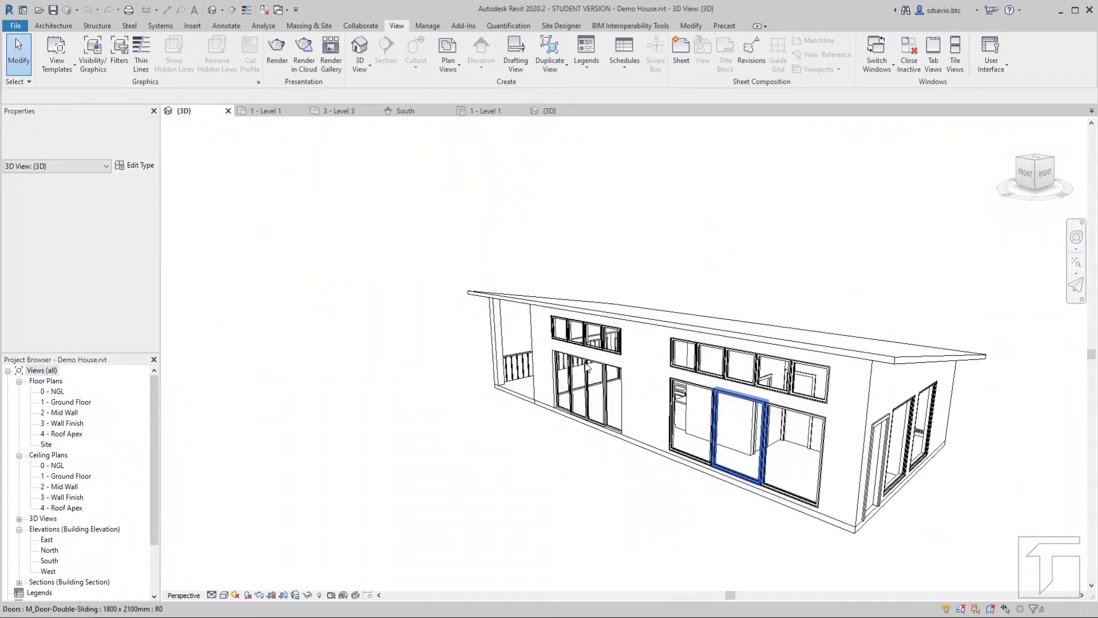
shift+middle_drag(584, 382, 647, 373)
middle_drag(683, 305, 627, 363)
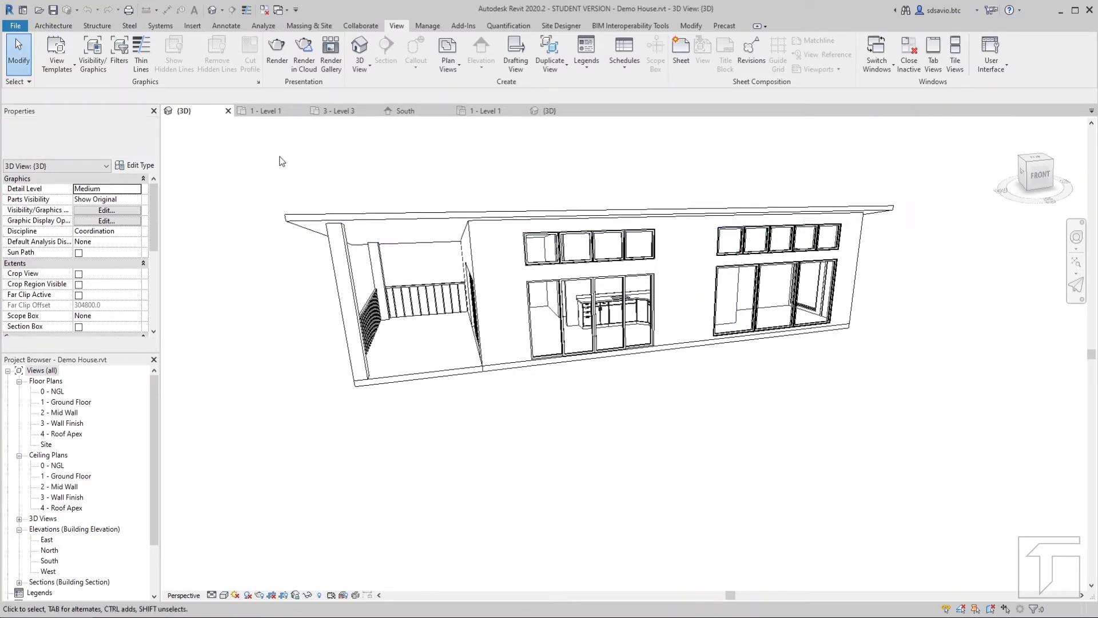
Step: Return to the Level 1 floor plan of Demo File, with the area between the elevation markers in close view
click(274, 118)
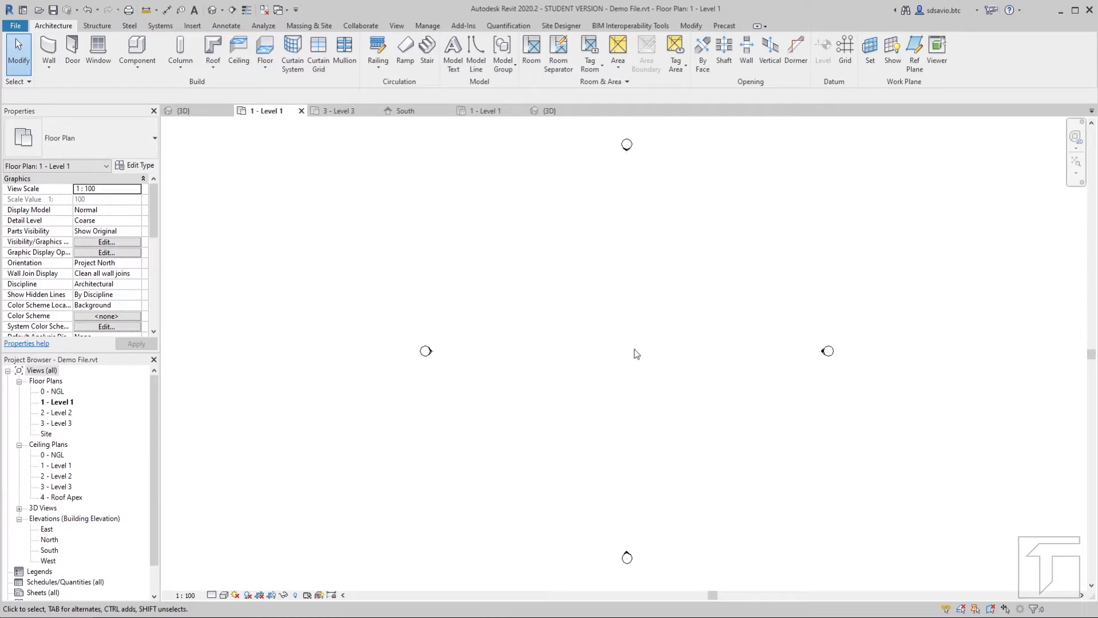
scroll(636, 350, up, 5)
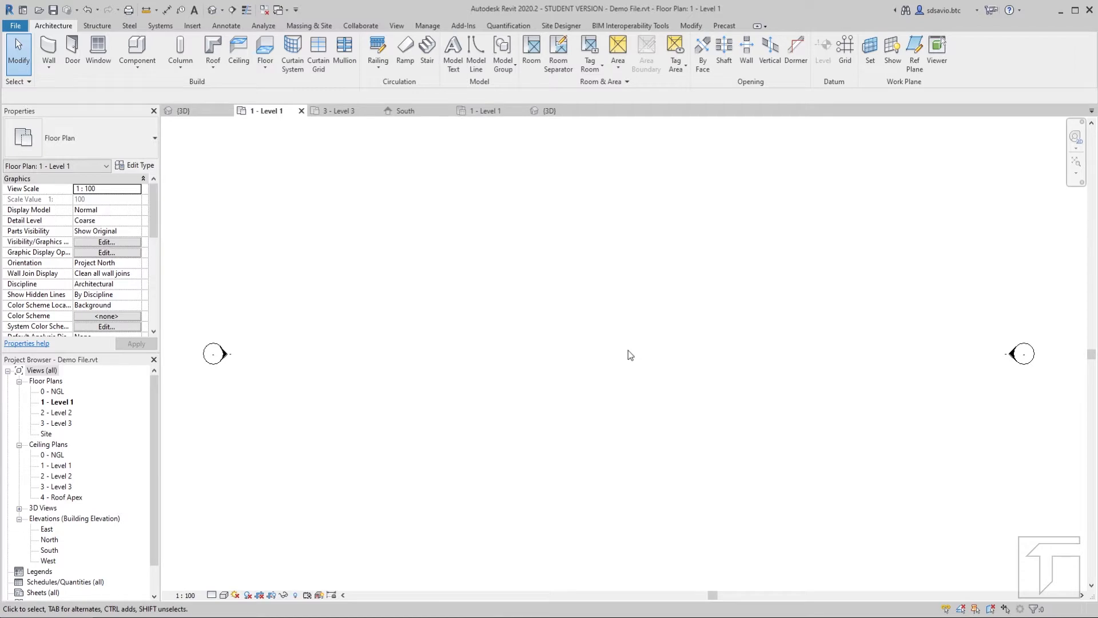
click(187, 70)
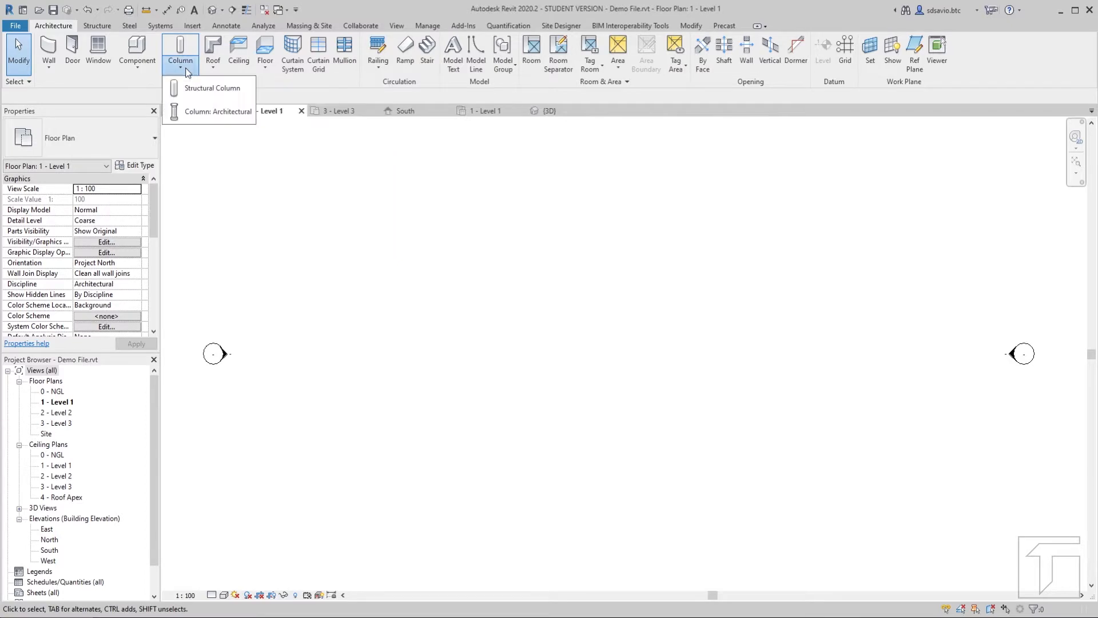
click(228, 119)
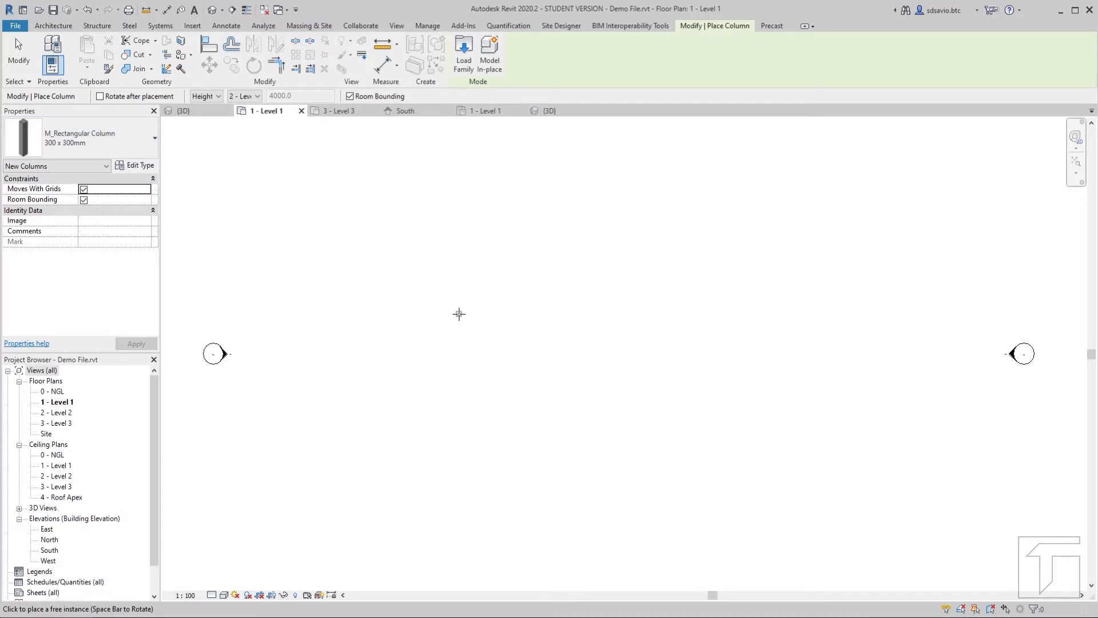
scroll(459, 314, up, 1)
scroll(460, 314, up, 5)
key(Escape)
key(Escape)
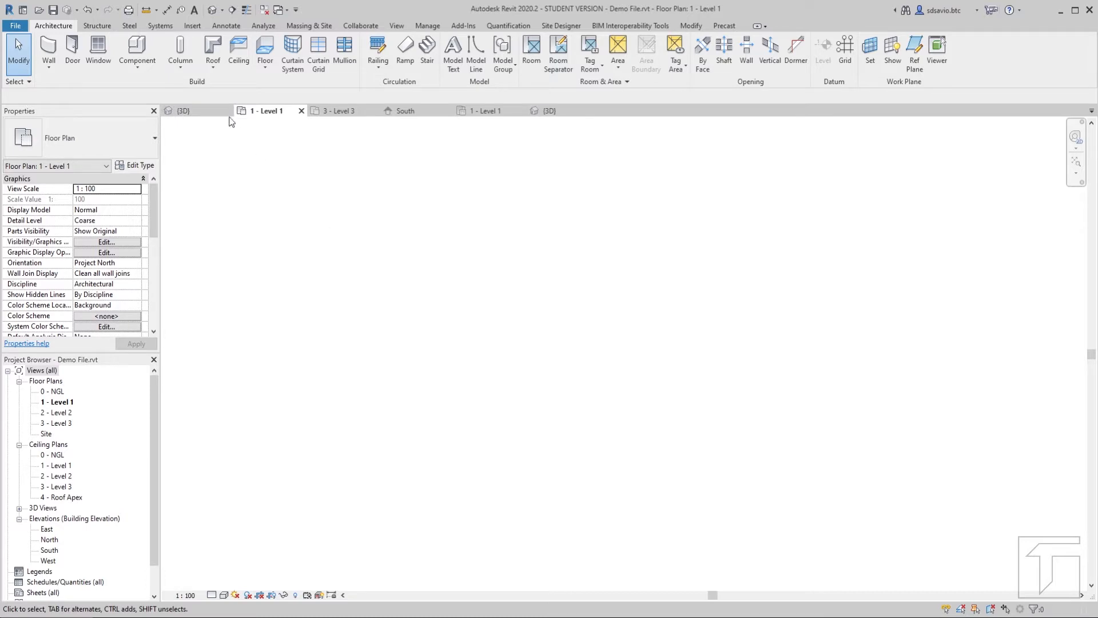
Step: Place a 300 x 300mm rectangular architectural column on Level 1, rising to 3 - Level 3, as the Sample House Plan's top-left corner column
click(181, 74)
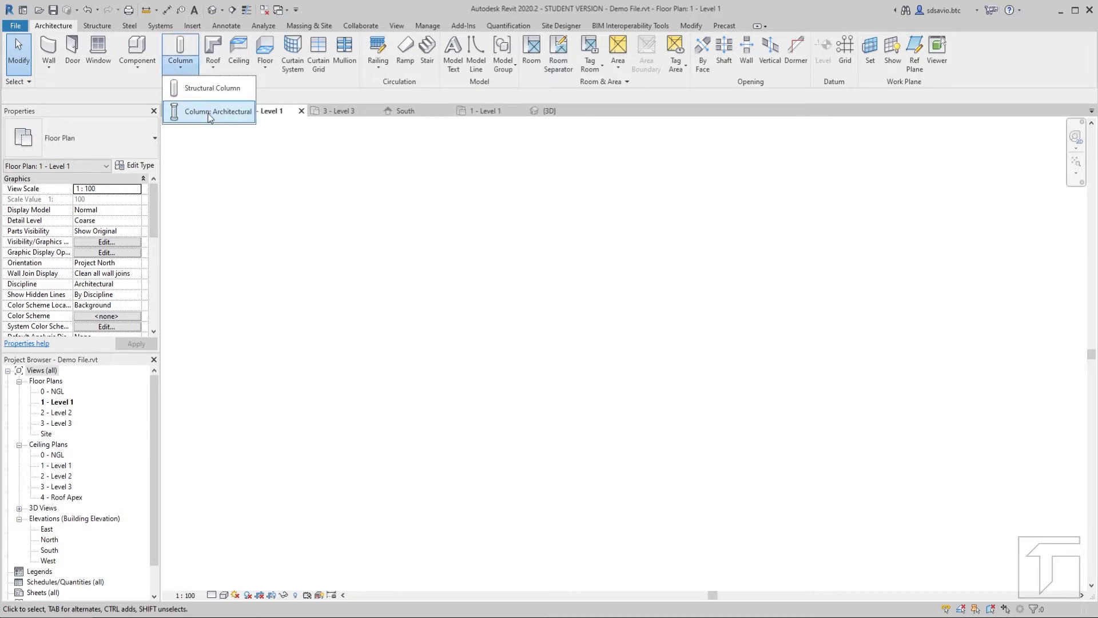
click(209, 117)
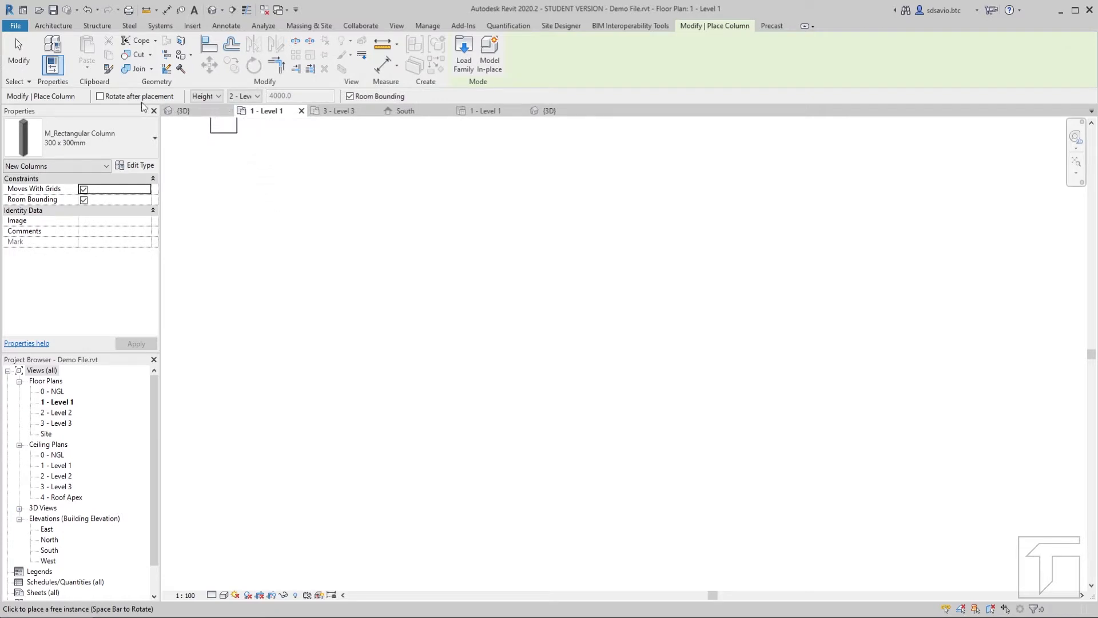
click(258, 97)
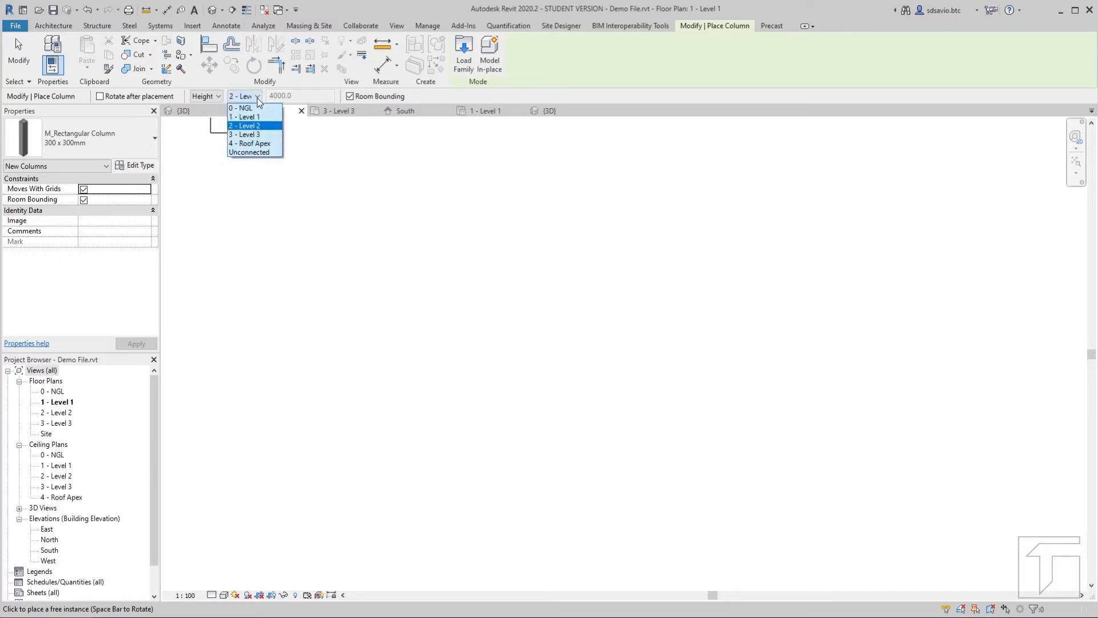
click(252, 134)
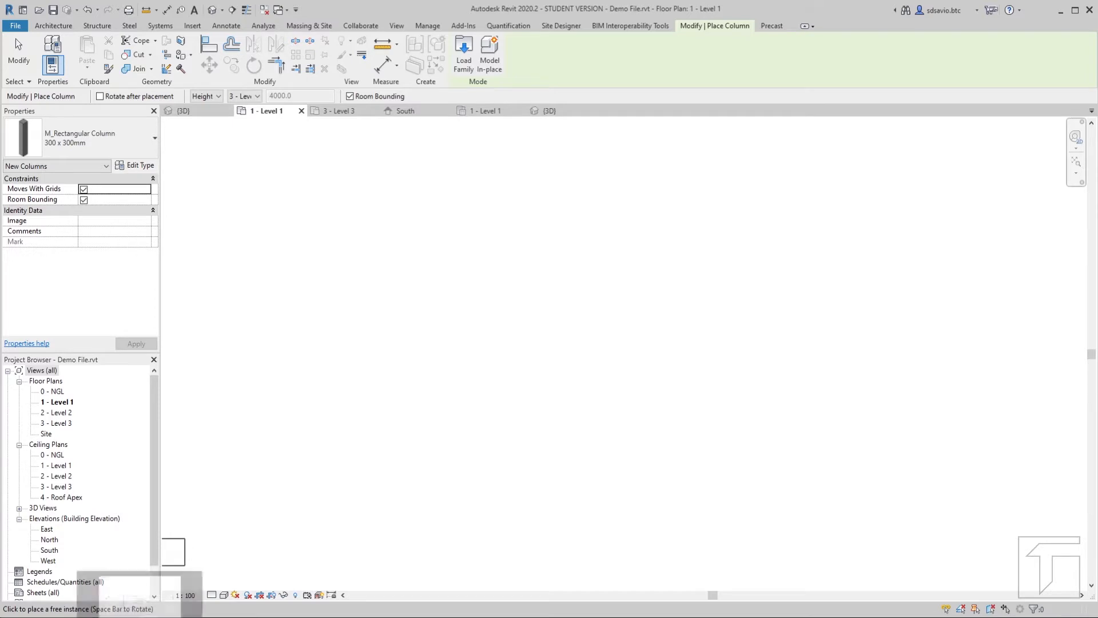
click(141, 617)
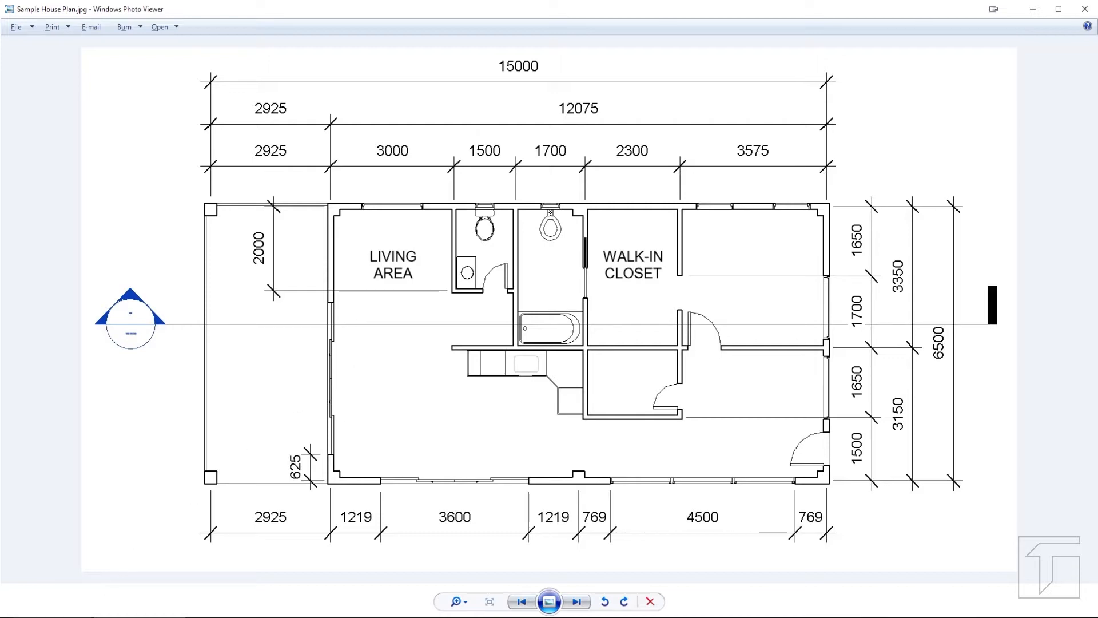
click(166, 617)
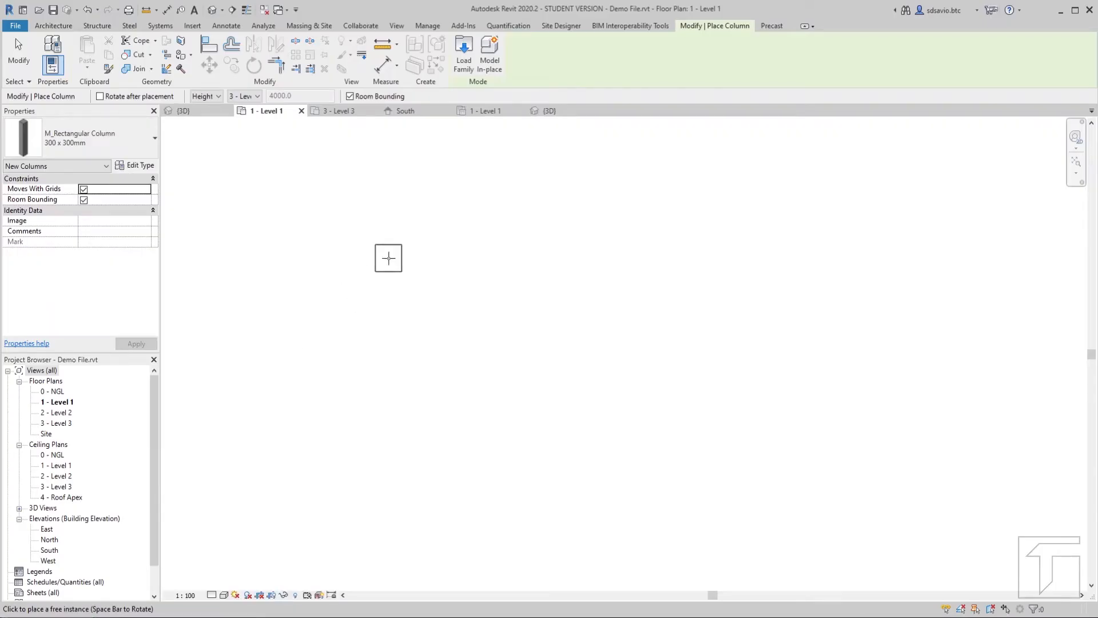
scroll(388, 258, down, 2)
click(339, 243)
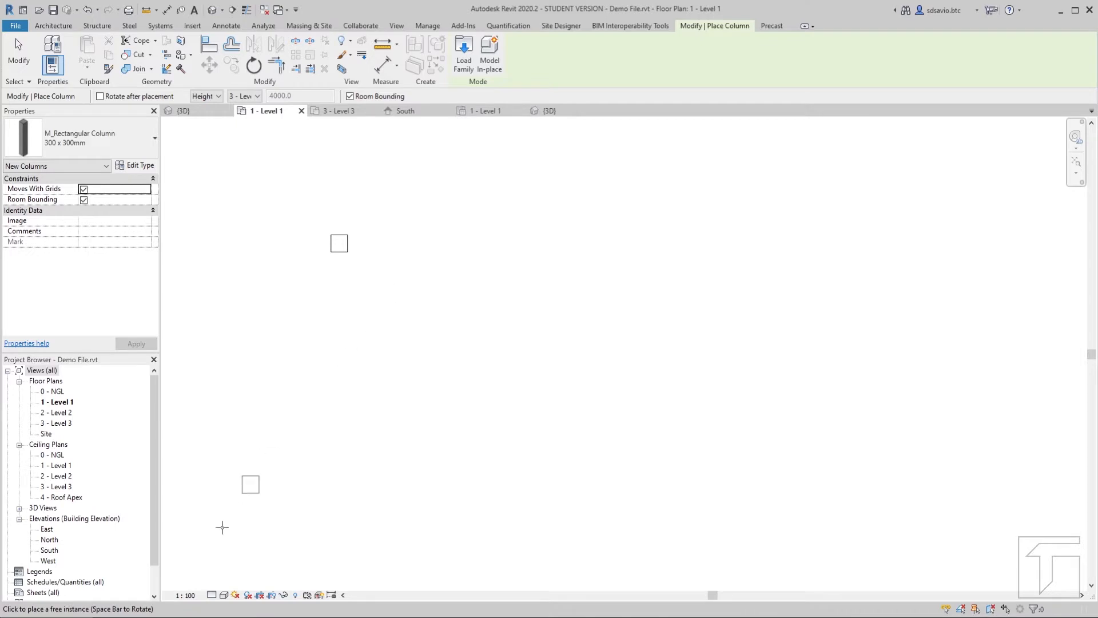
Step: Place three more 300 x 300mm columns in a horizontal row with the first one, following the Sample House Plan's top edge
click(139, 617)
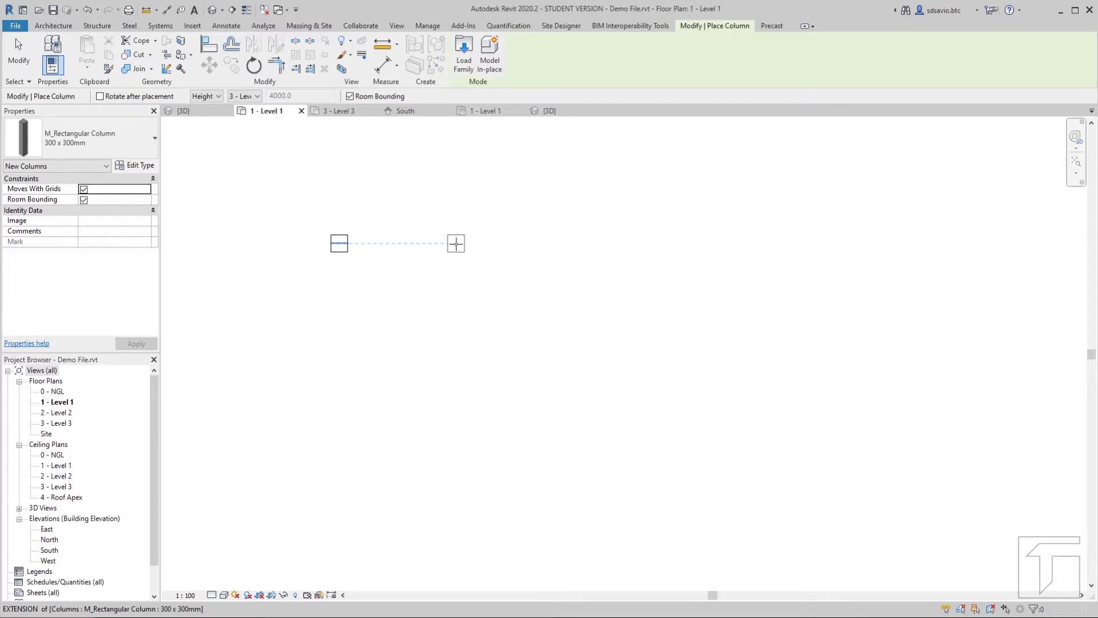
click(456, 243)
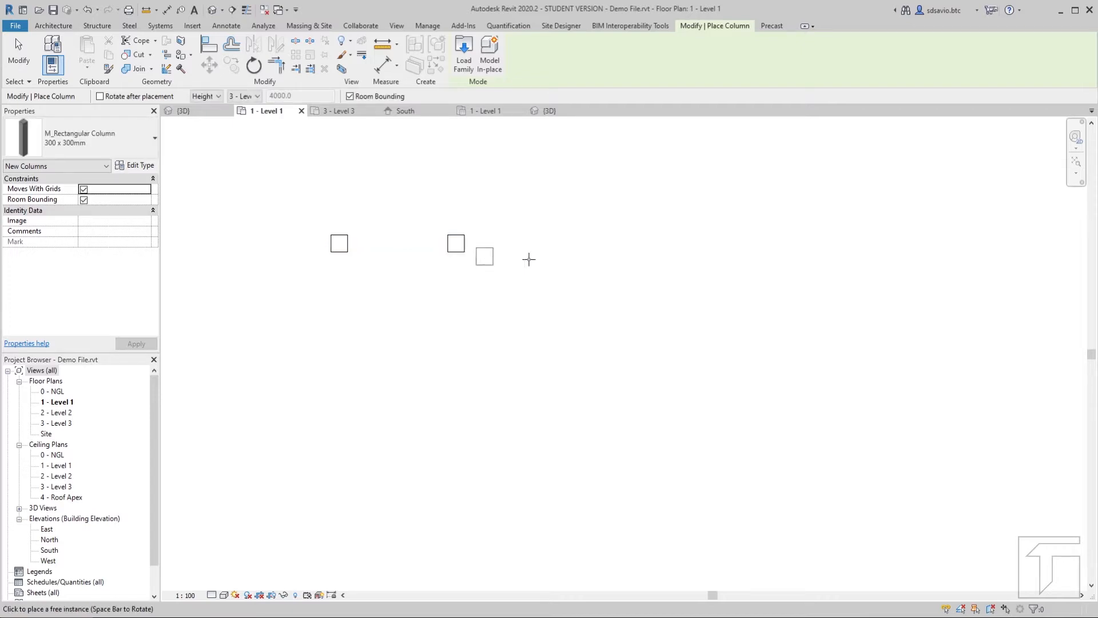
click(579, 244)
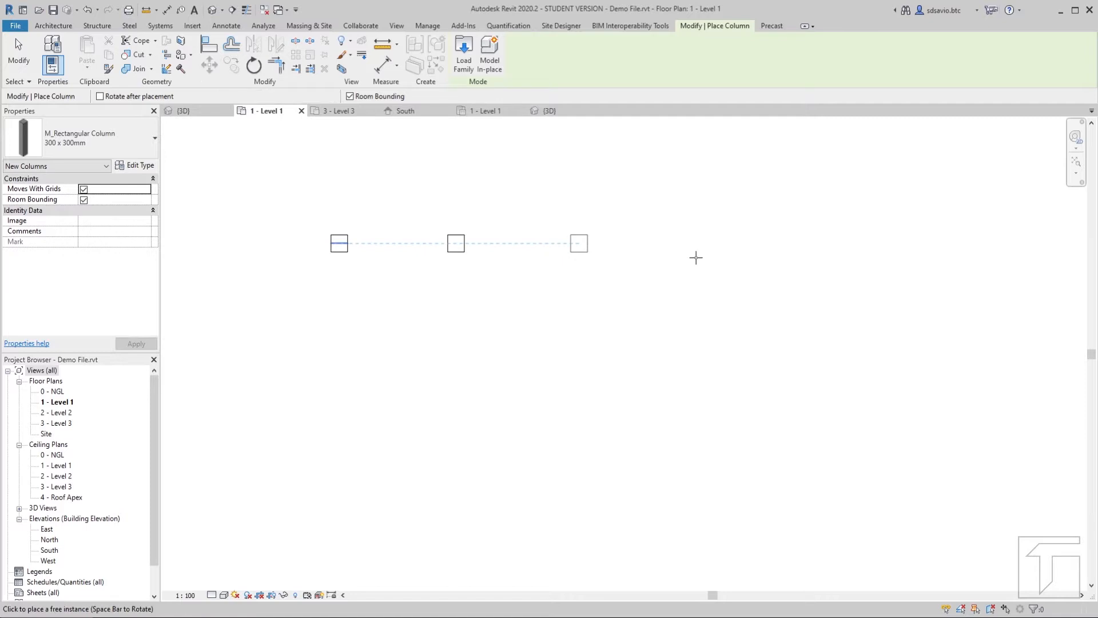
click(755, 244)
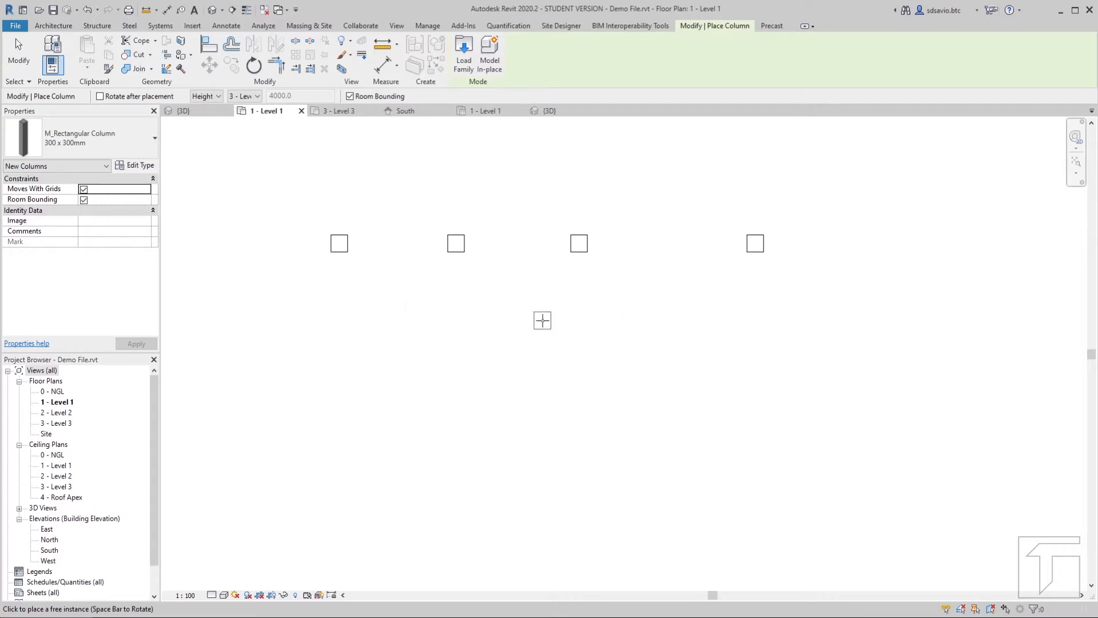
key(Escape)
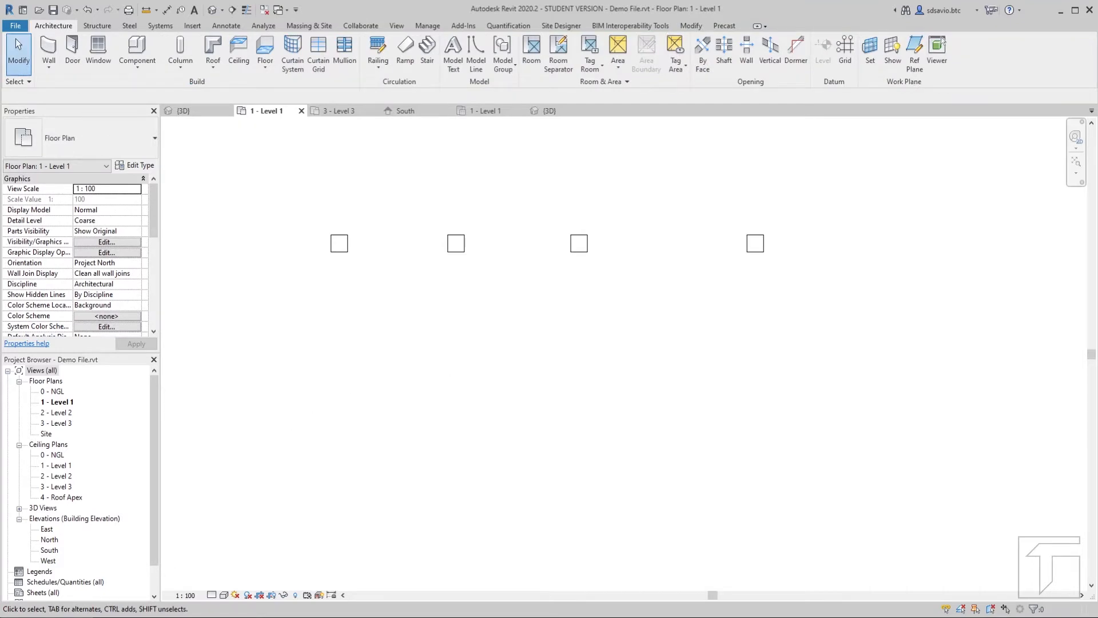
Step: Check the Sample House Plan and copy the row of four columns about 3100 mm straight down as a second row
click(136, 616)
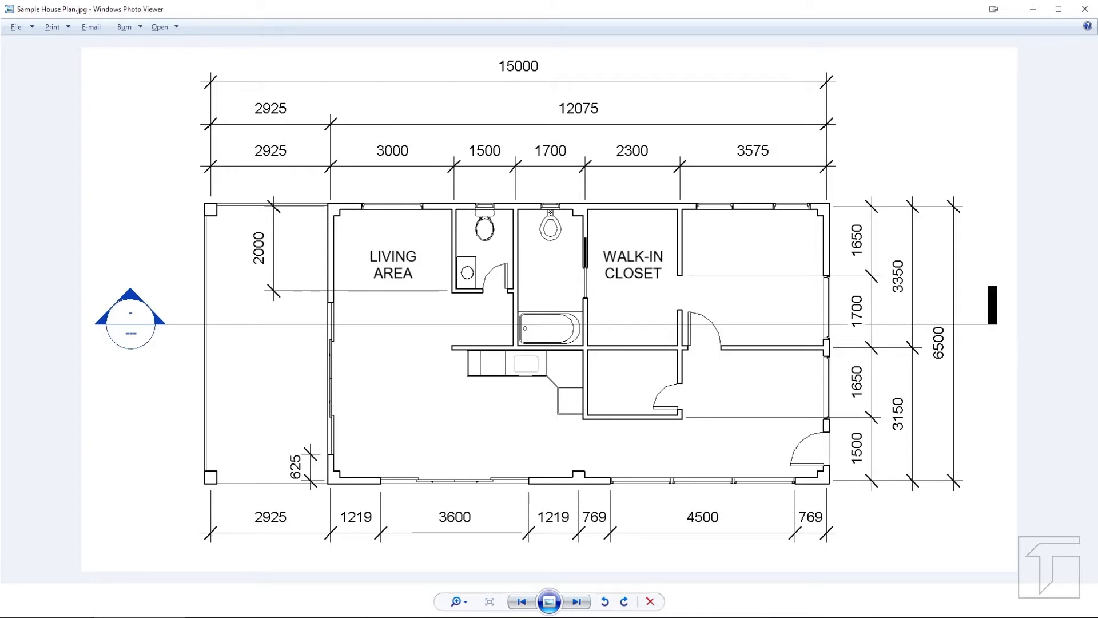
click(115, 617)
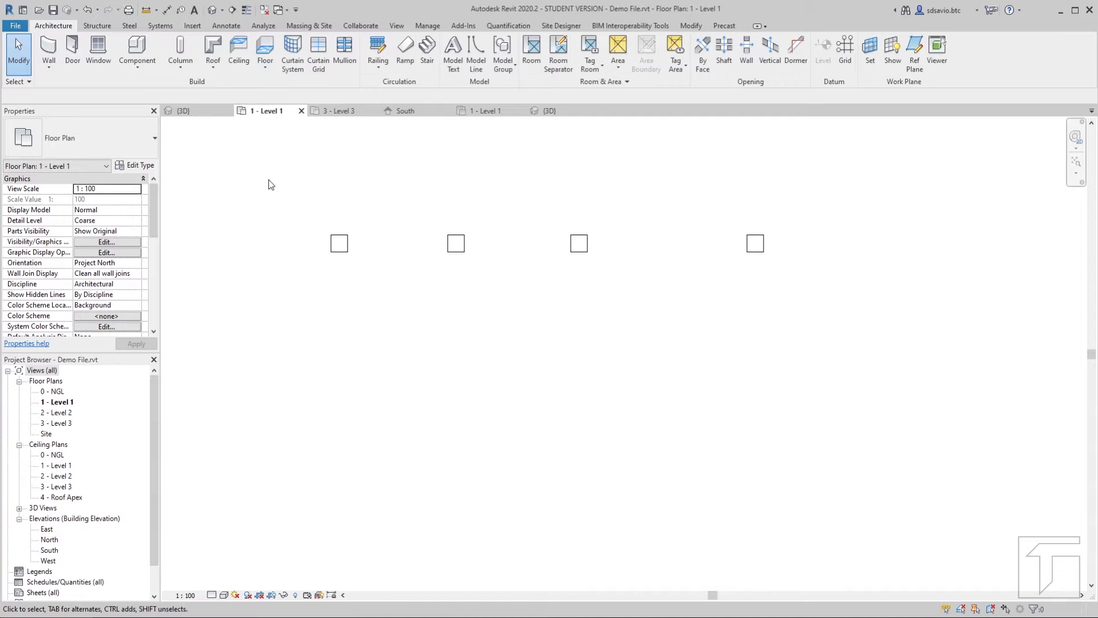
drag(268, 180, 802, 293)
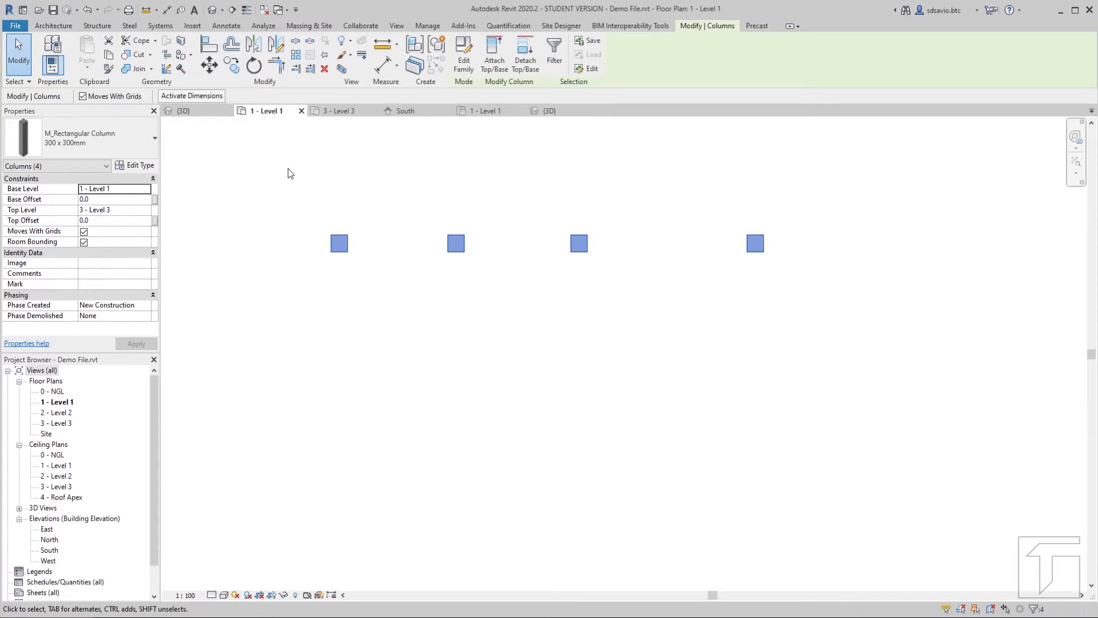
click(232, 66)
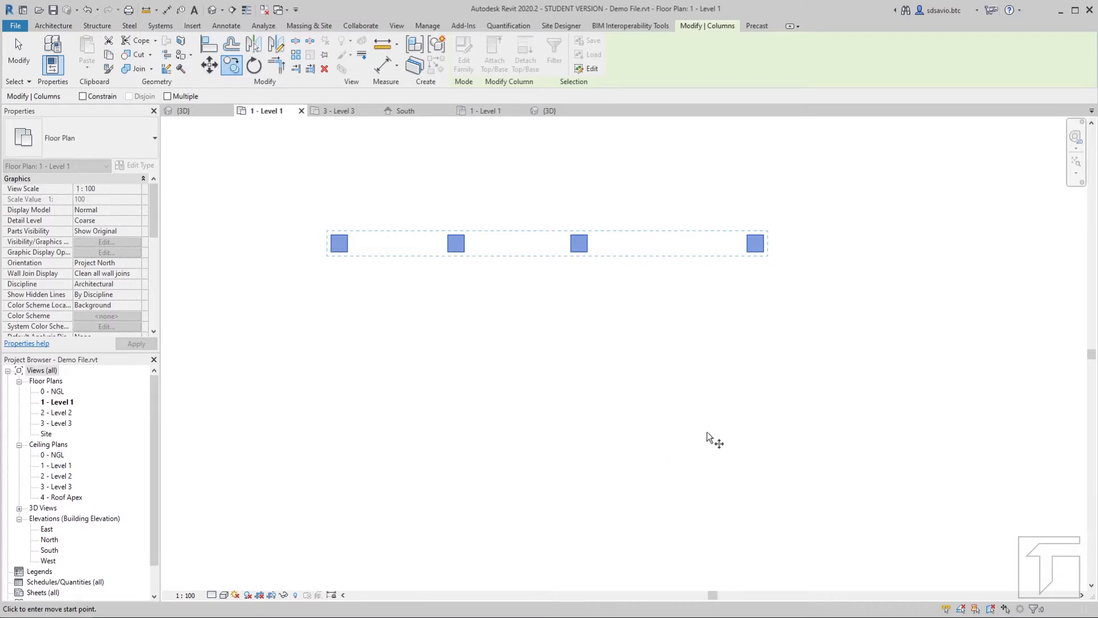
click(798, 247)
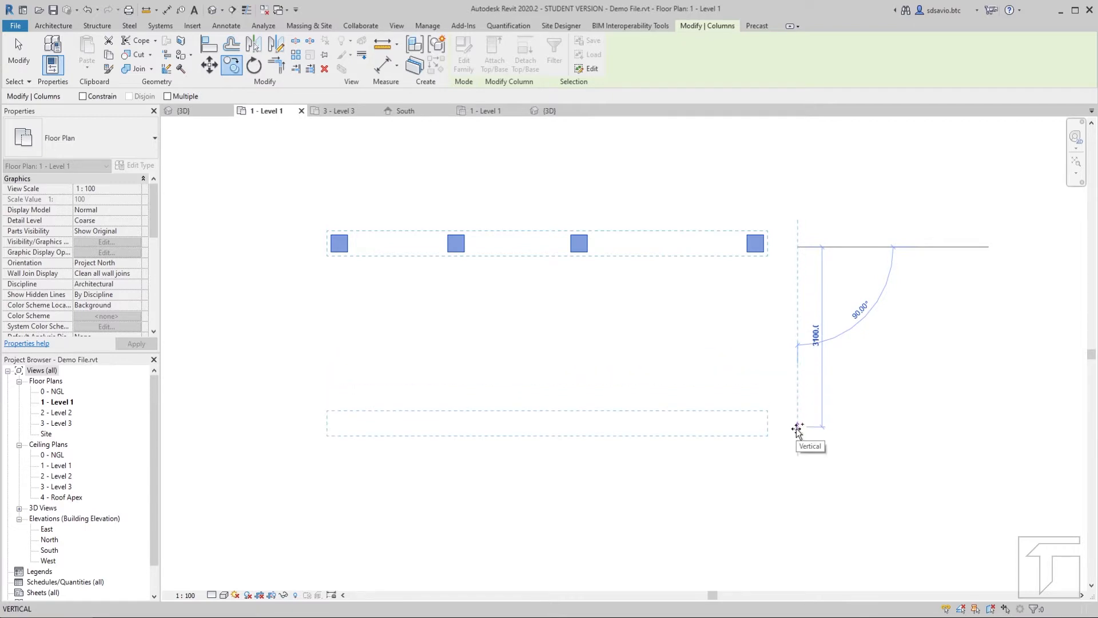
click(798, 427)
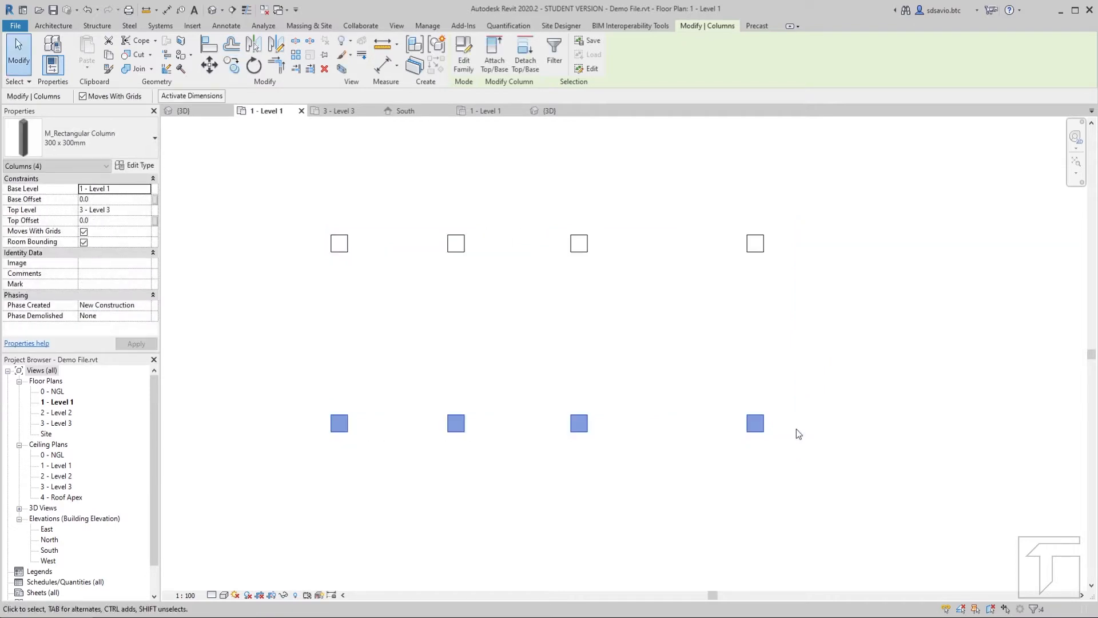
click(672, 364)
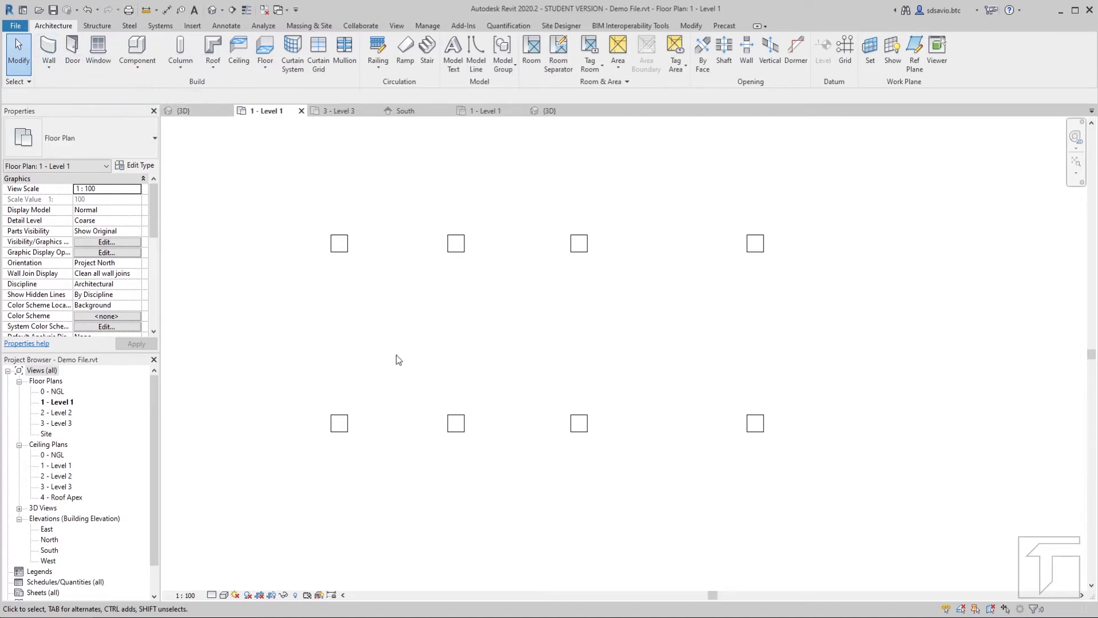
Step: Set up a Generic - 150mm basic wall rising to 3 - Level 3, with its location line at Finish Face: Exterior
key(w)
key(a)
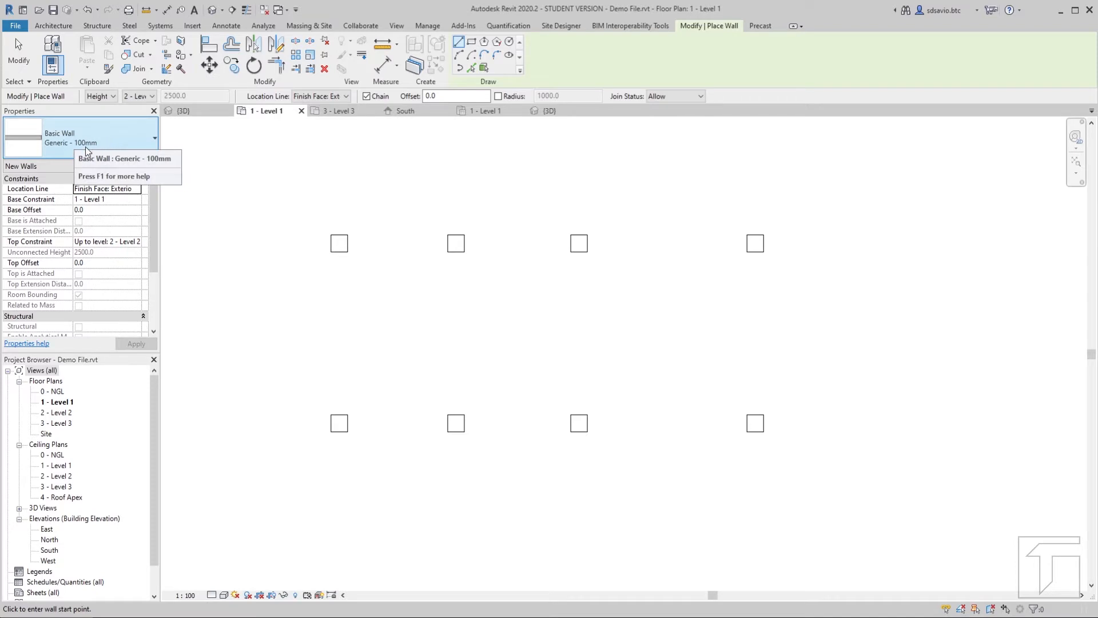
click(124, 139)
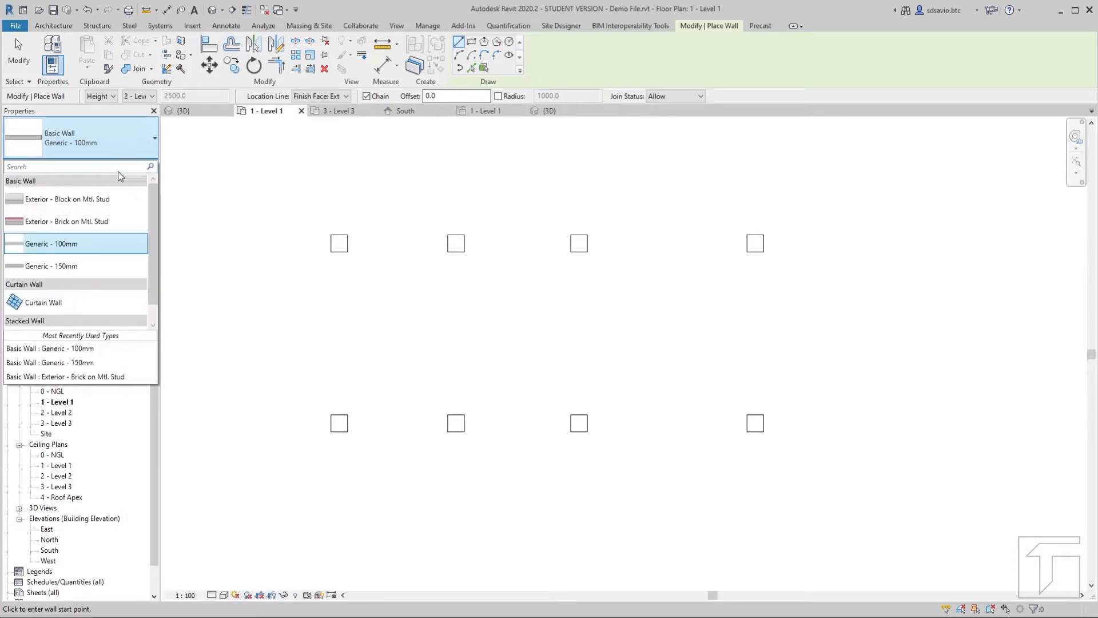
click(67, 269)
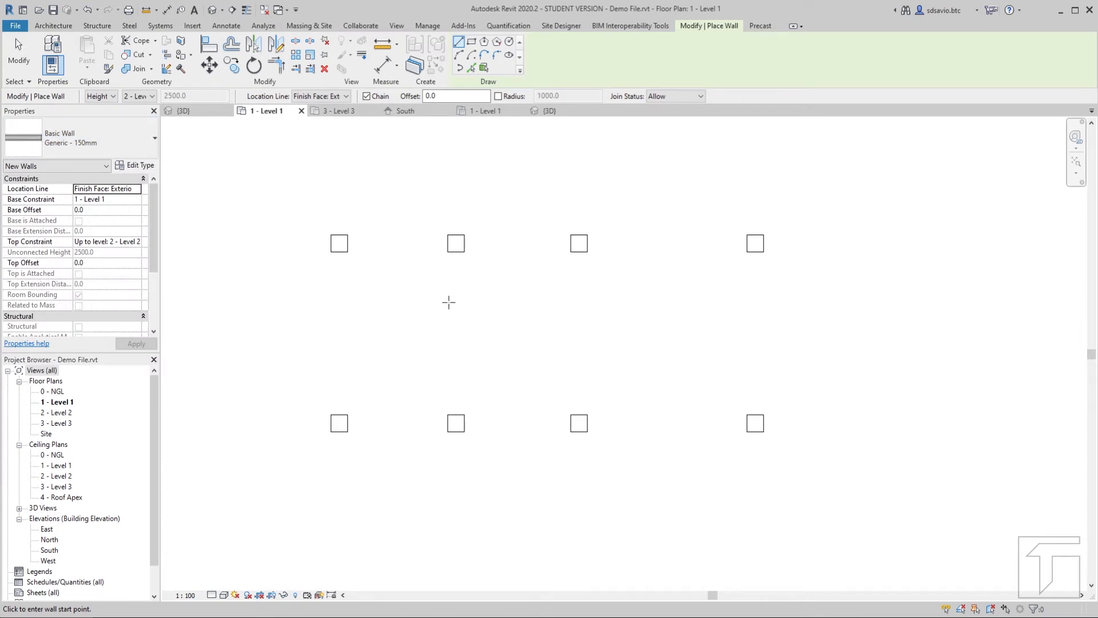
scroll(461, 292, up, 1)
scroll(462, 293, up, 1)
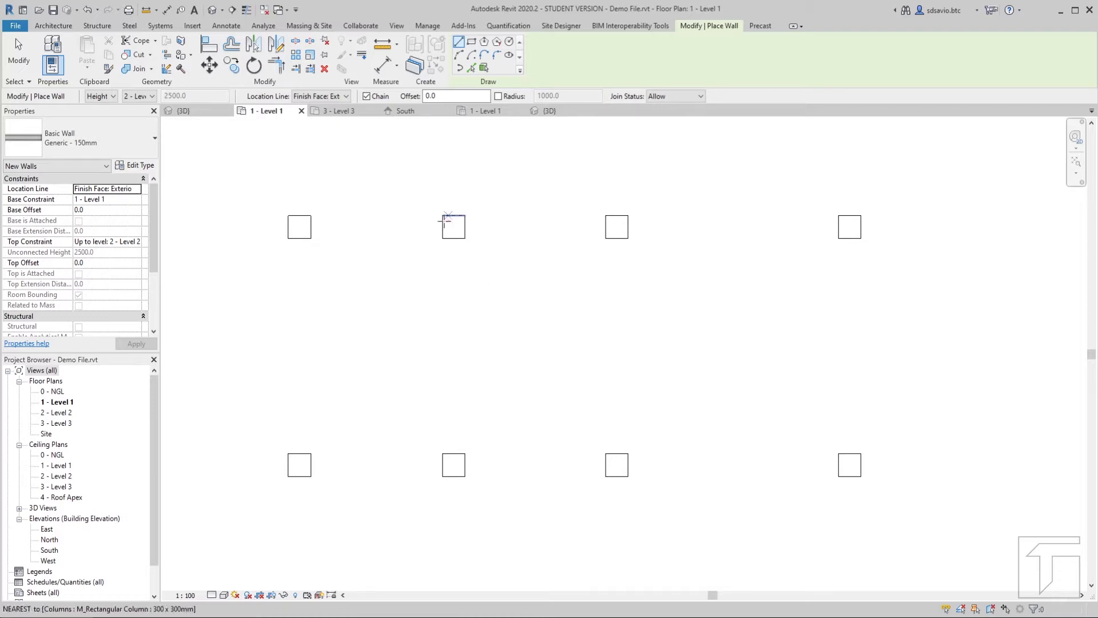
click(153, 97)
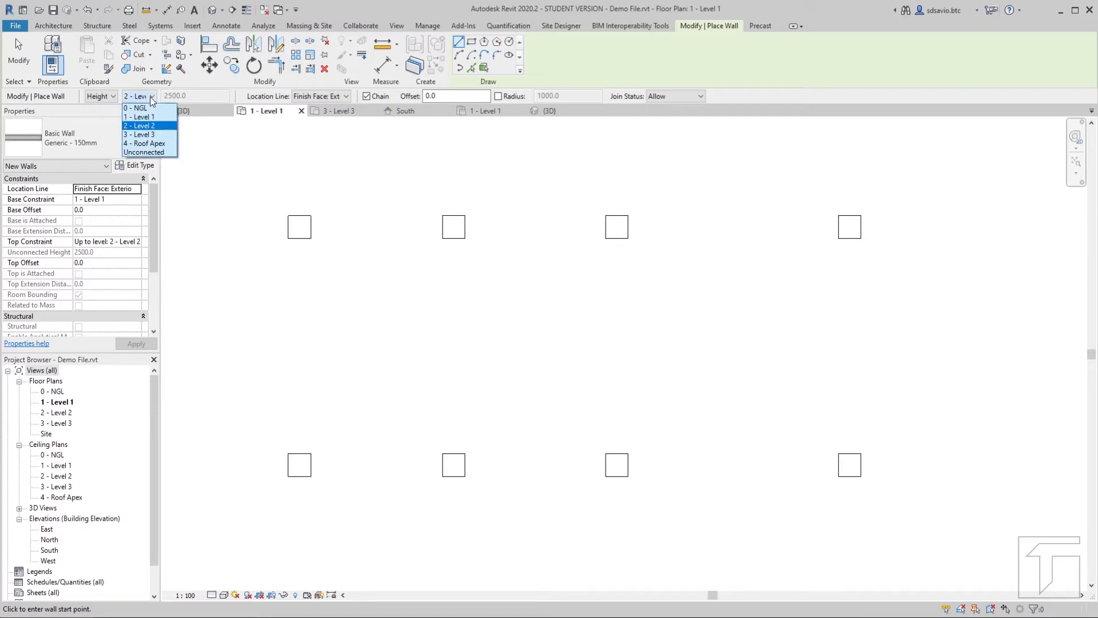
click(149, 137)
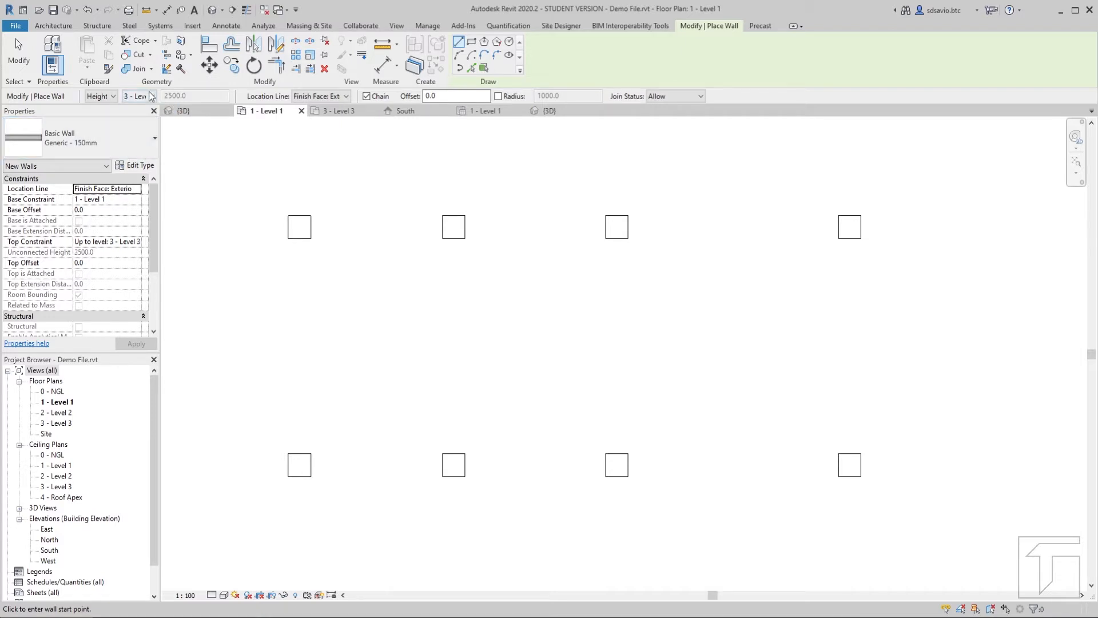
click(323, 97)
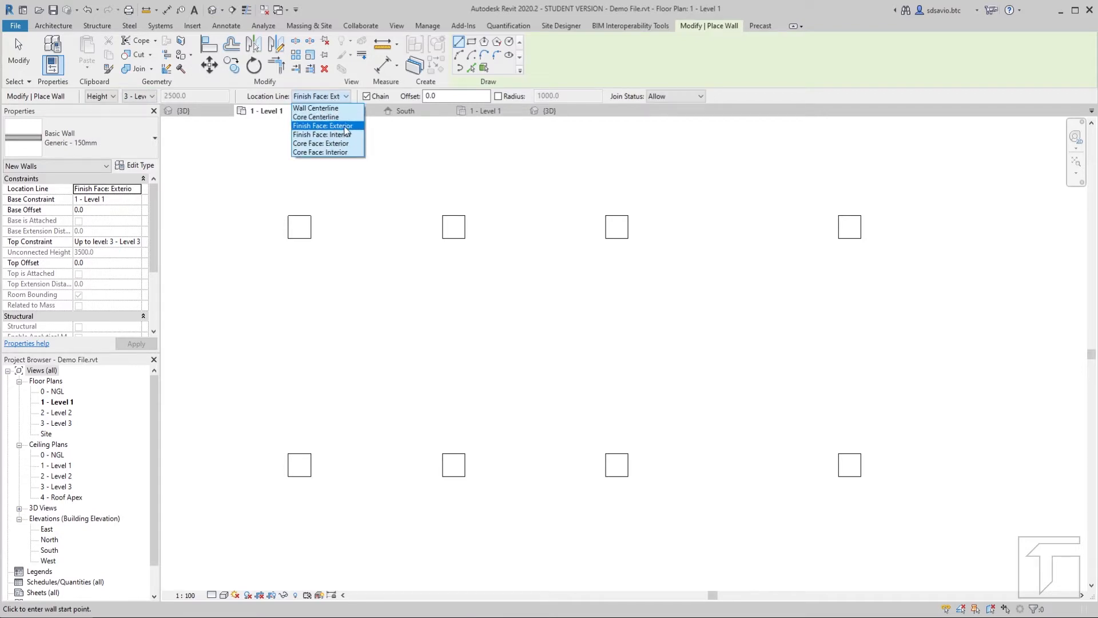
click(344, 126)
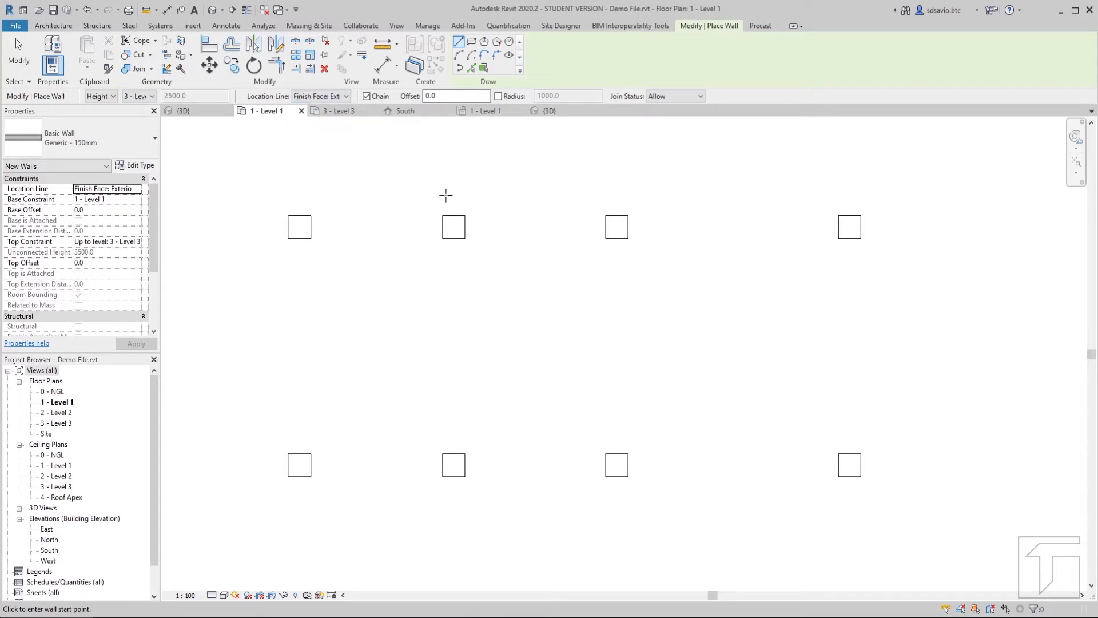
Step: Draw a closed rectangle of walls along the outer corners of the six right-hand columns, leaving the two leftmost columns outside
click(442, 215)
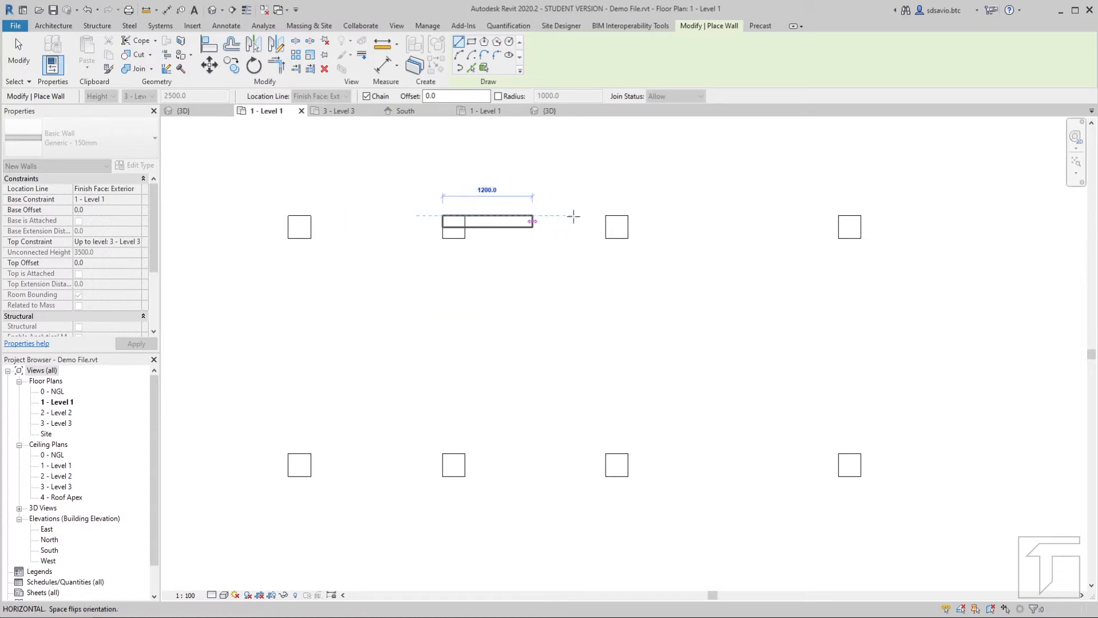
click(861, 215)
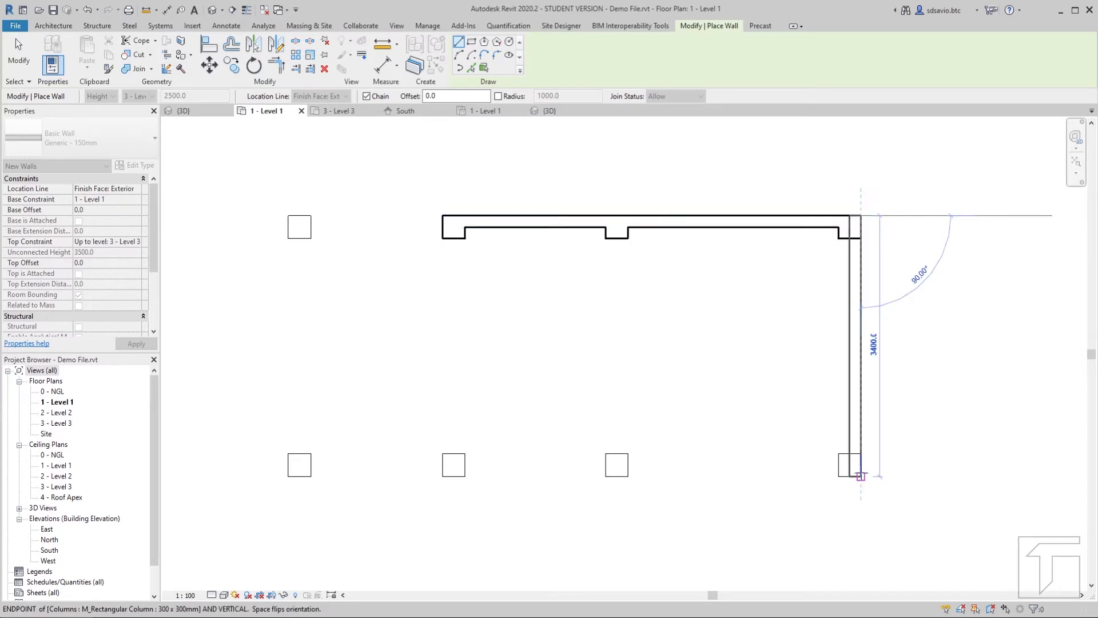
click(861, 476)
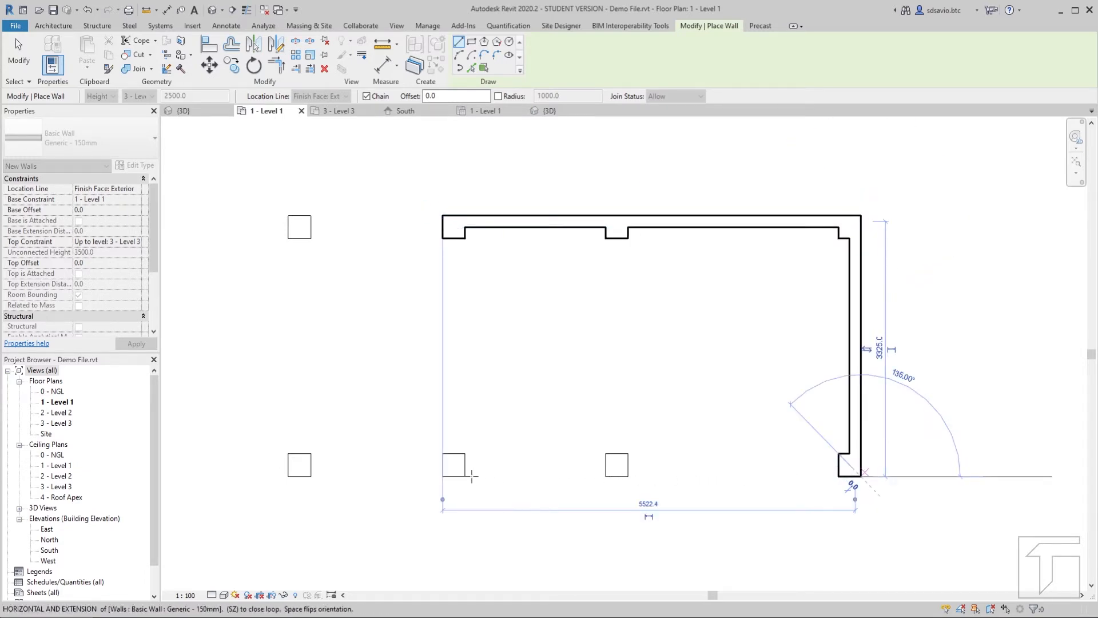
click(443, 476)
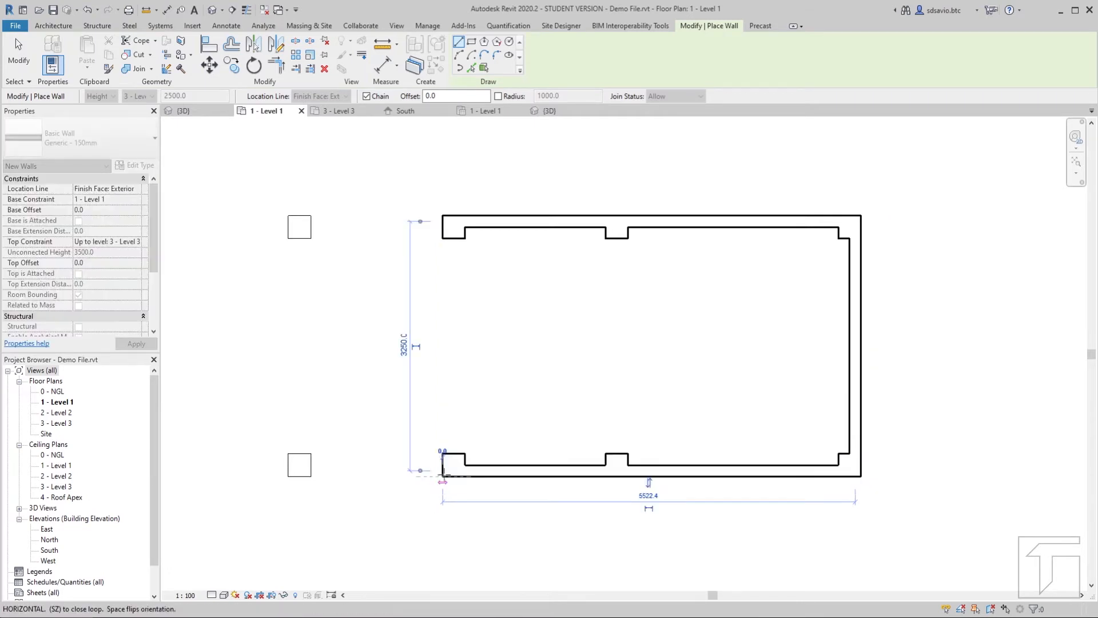
click(442, 217)
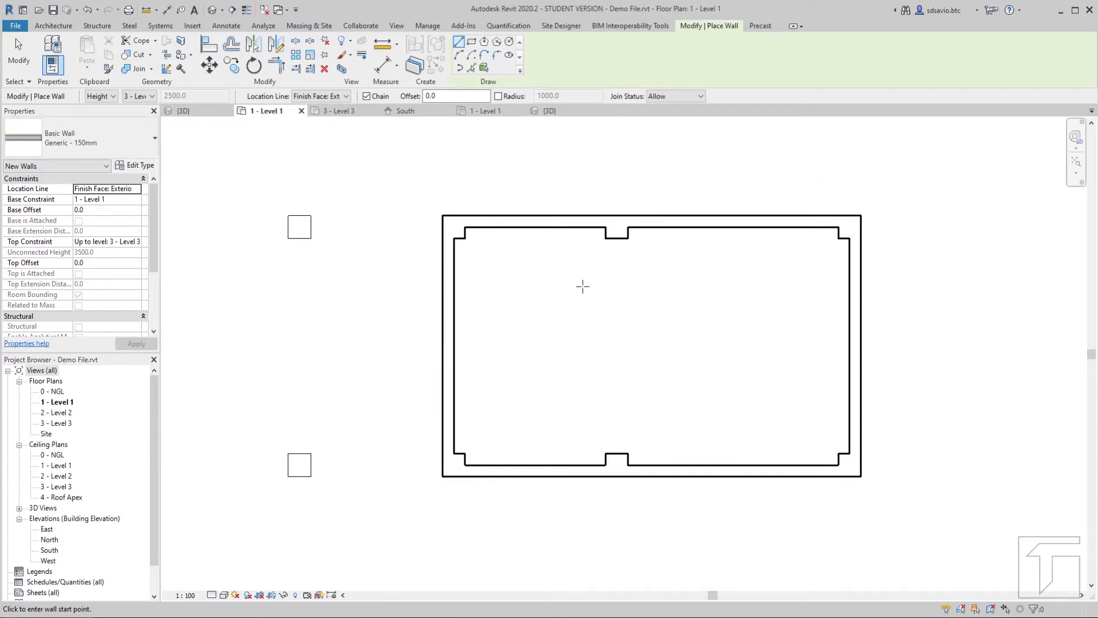
key(Escape)
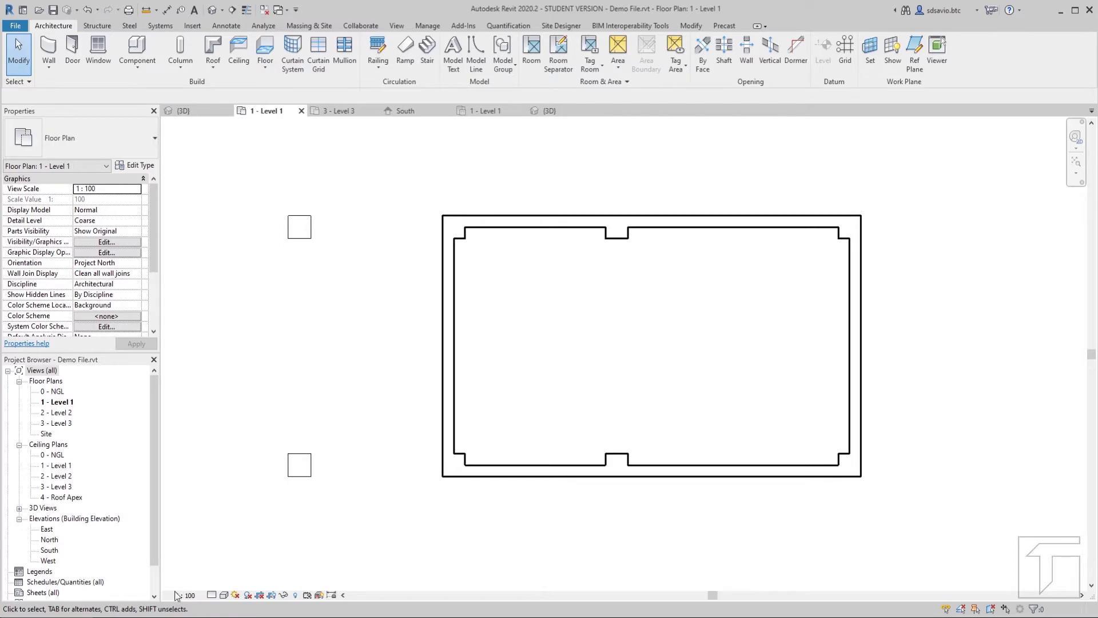
Step: Check the Sample House Plan and set the right wall's distance from the left wall to 12075 mm
mouse_move(139, 617)
click(140, 589)
scroll(495, 289, down, 2)
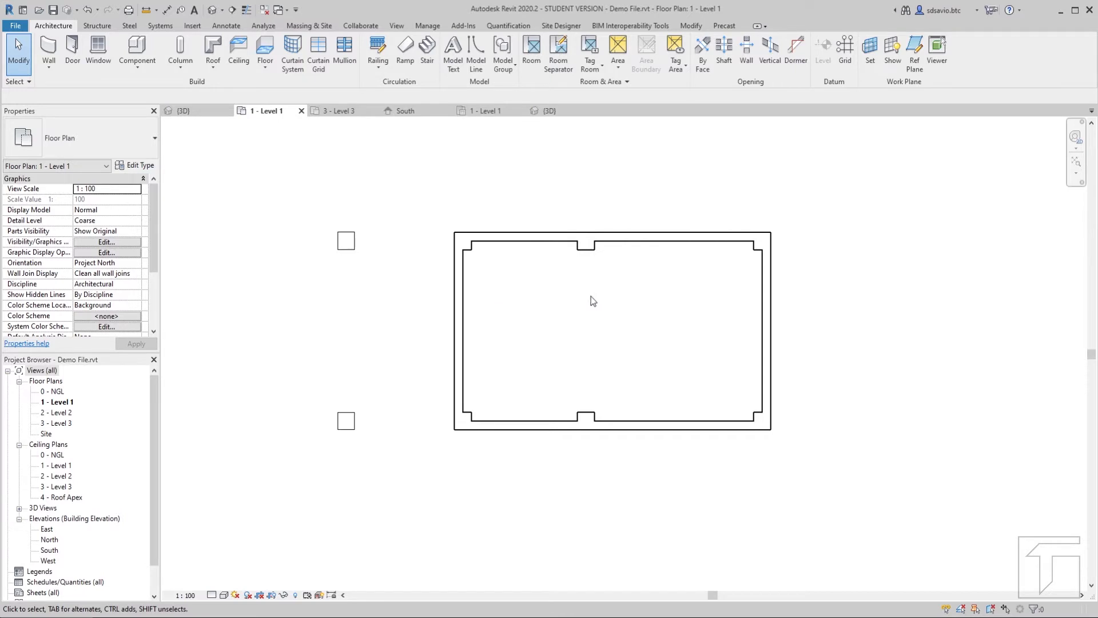
click(771, 322)
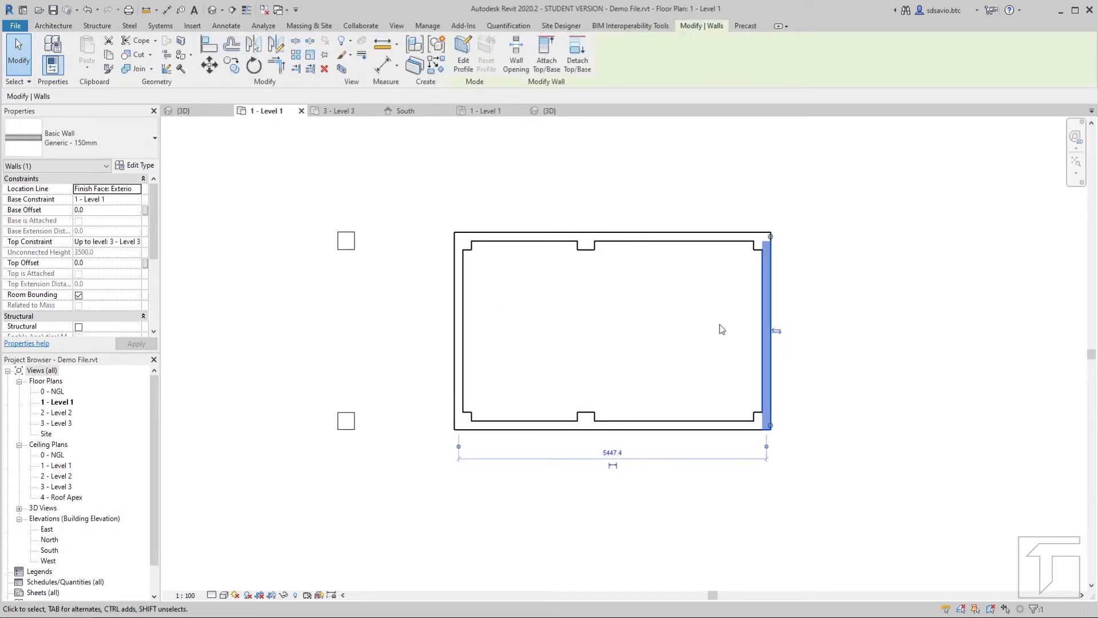
click(612, 453)
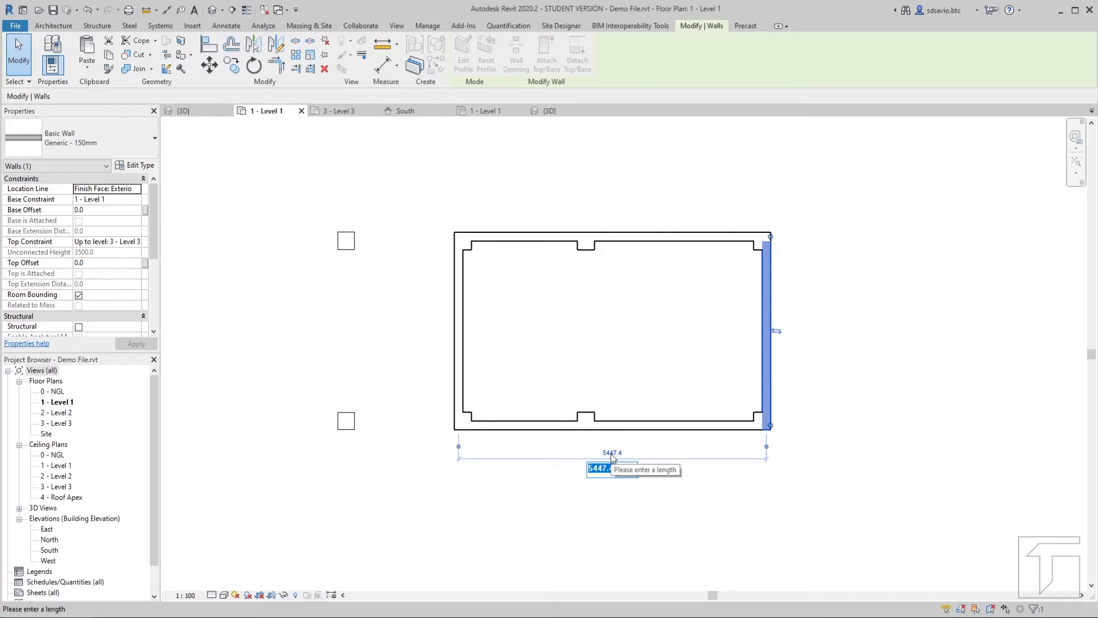
text(12075)
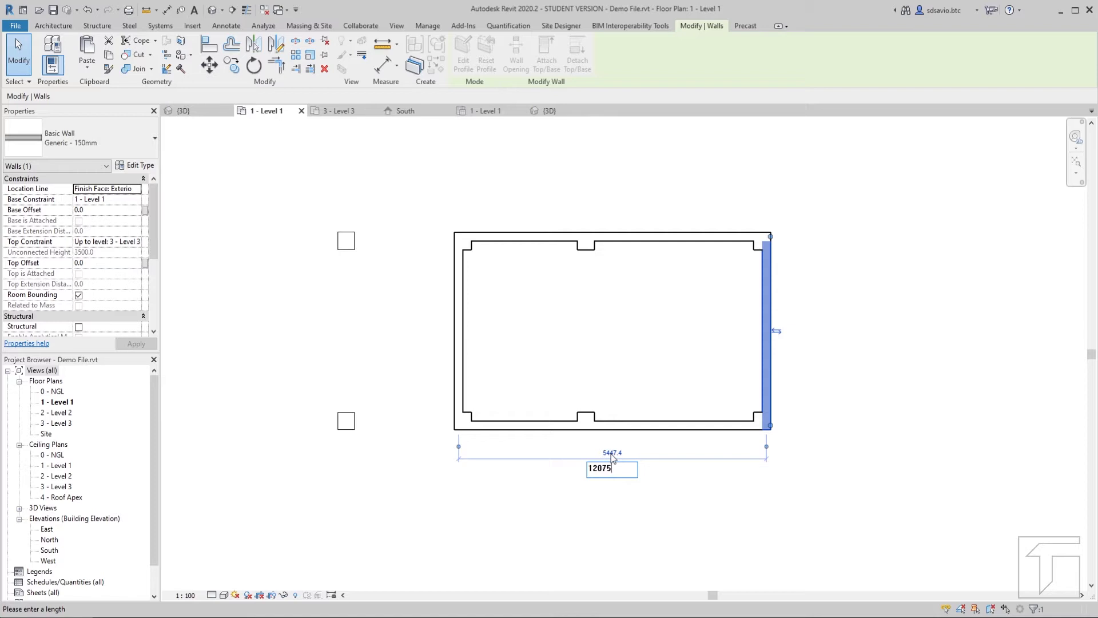
key(Return)
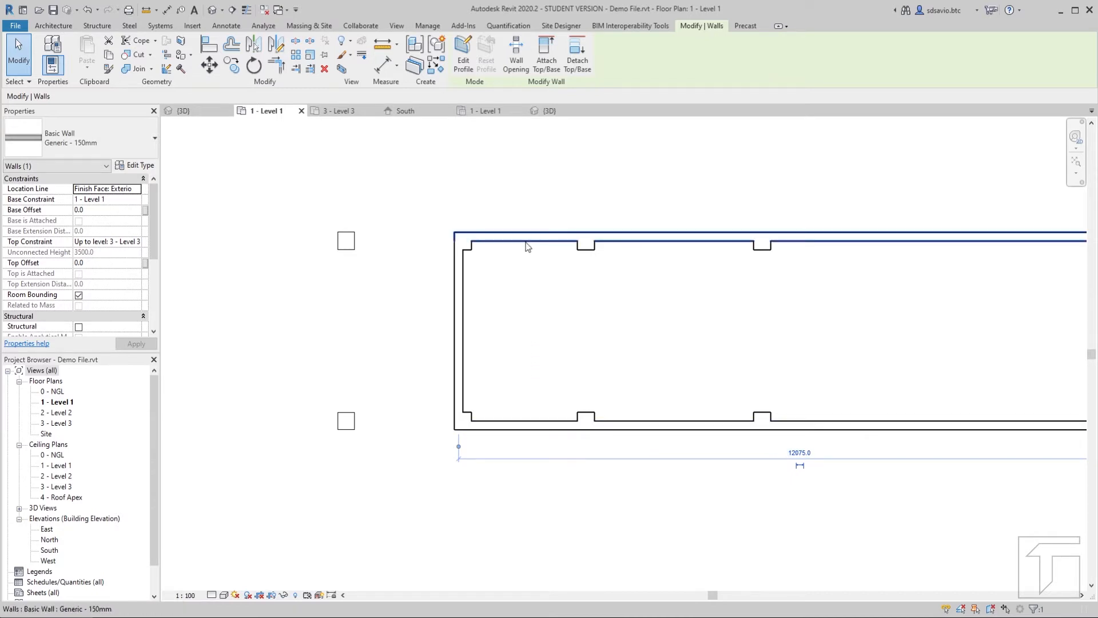
Step: Set the bottom wall's distance from the top wall to 6500 mm
click(534, 408)
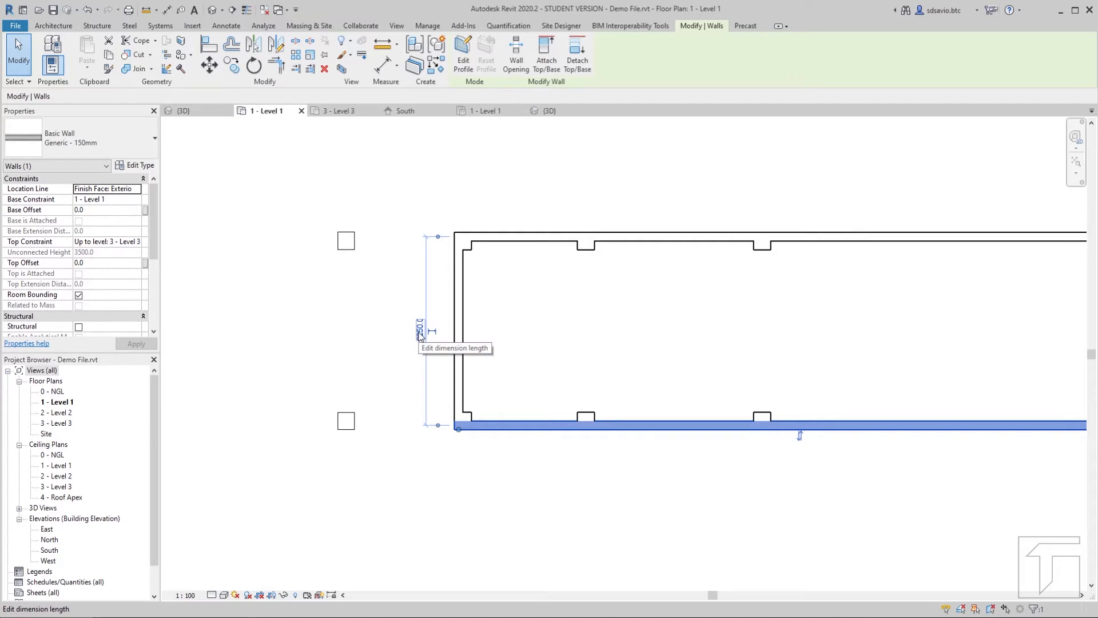
click(420, 332)
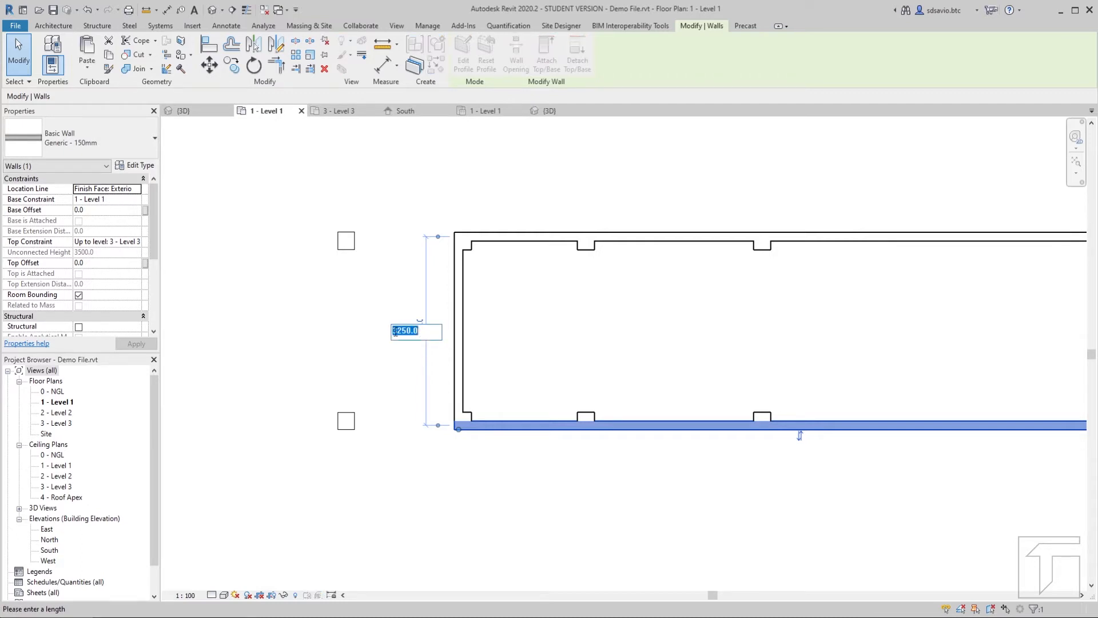
text(6500)
key(Return)
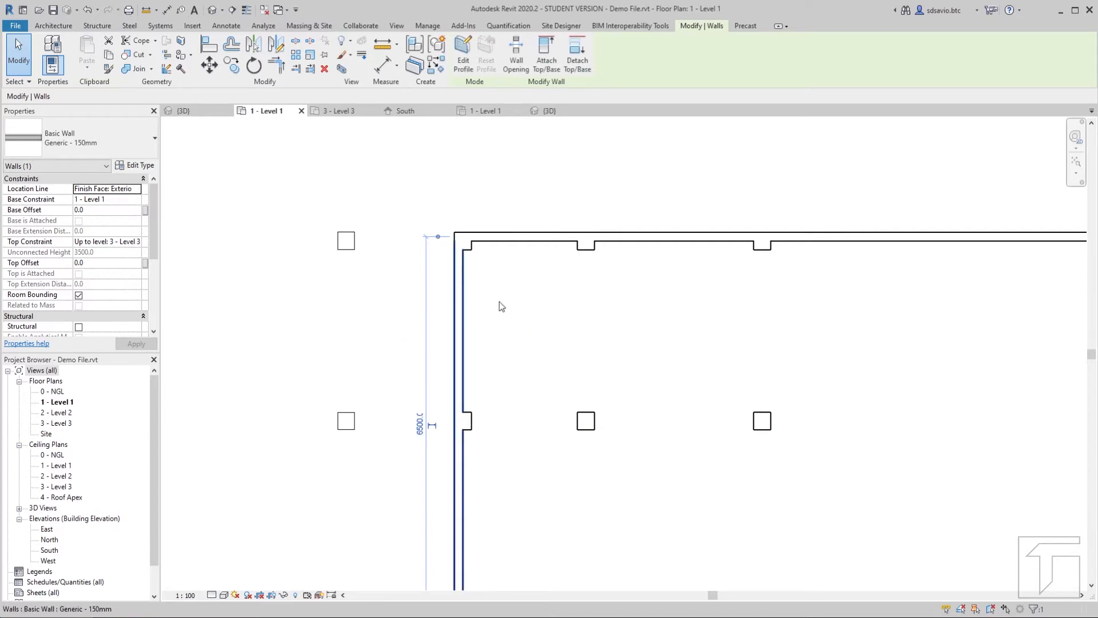
scroll(411, 245, down, 4)
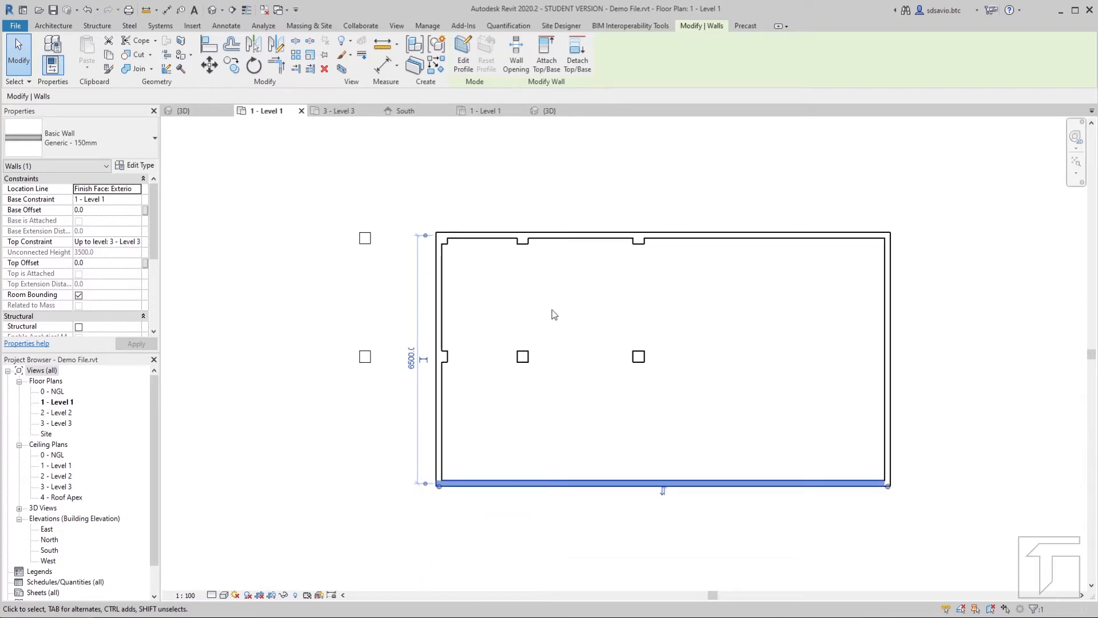
Step: Move the two rightmost columns horizontally so the upper one's outer corner meets the outer top-right corner of the walls
middle_drag(554, 314, 526, 277)
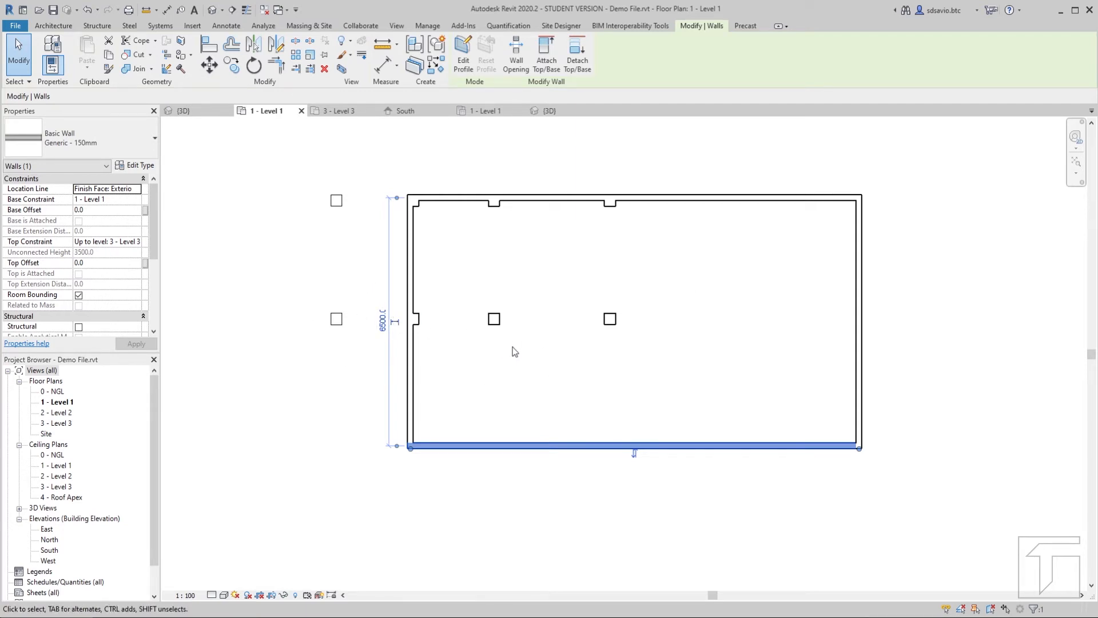
click(599, 379)
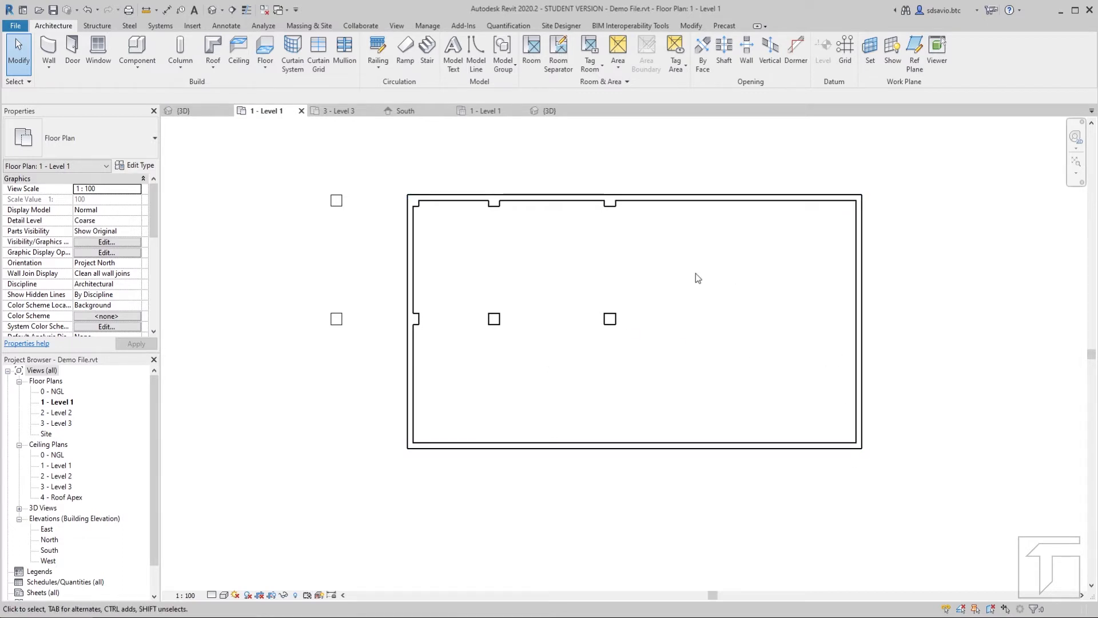
drag(572, 167, 655, 359)
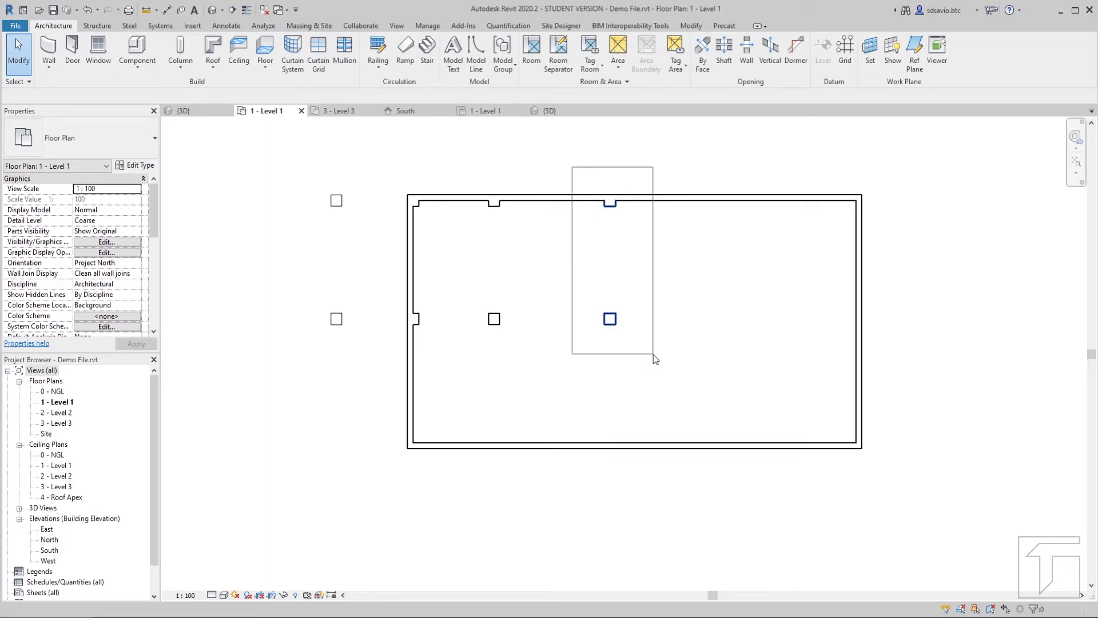
drag(655, 359, 655, 358)
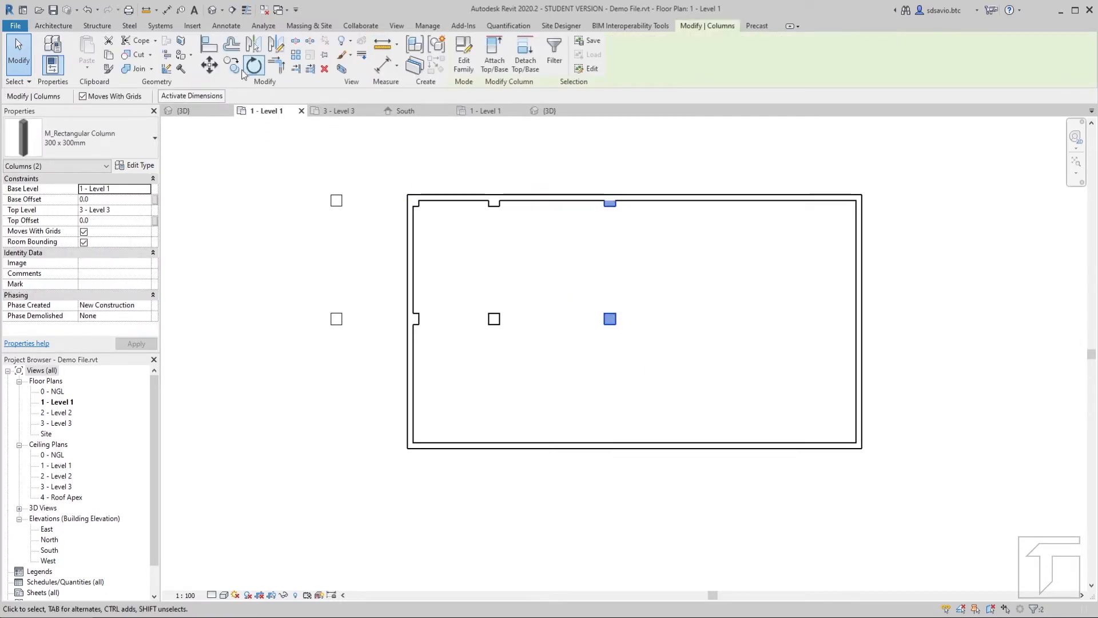
click(209, 65)
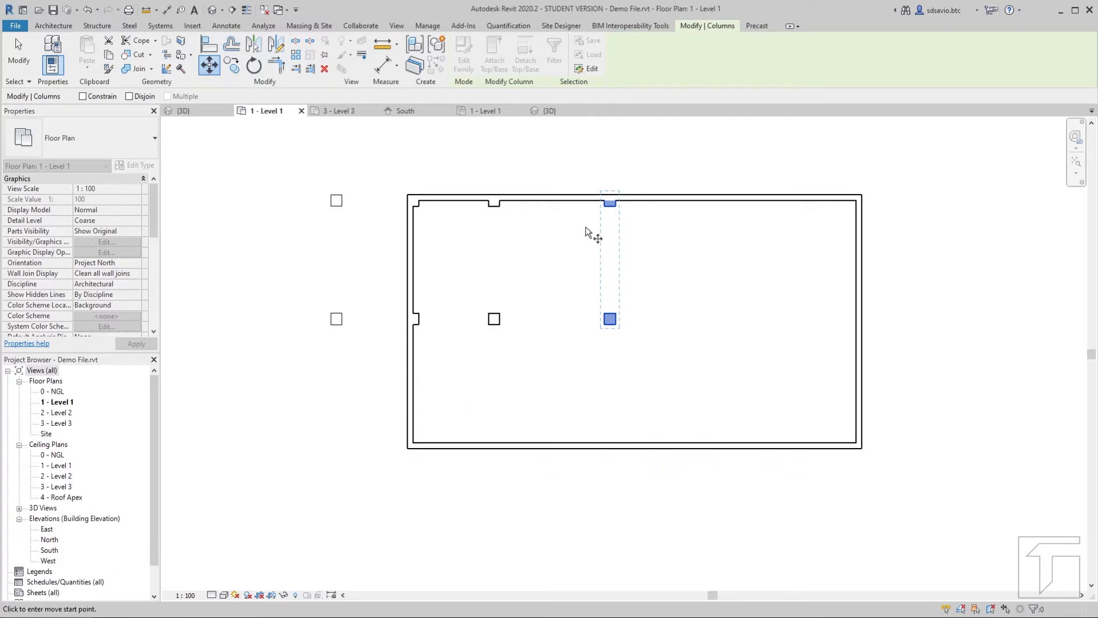
click(617, 196)
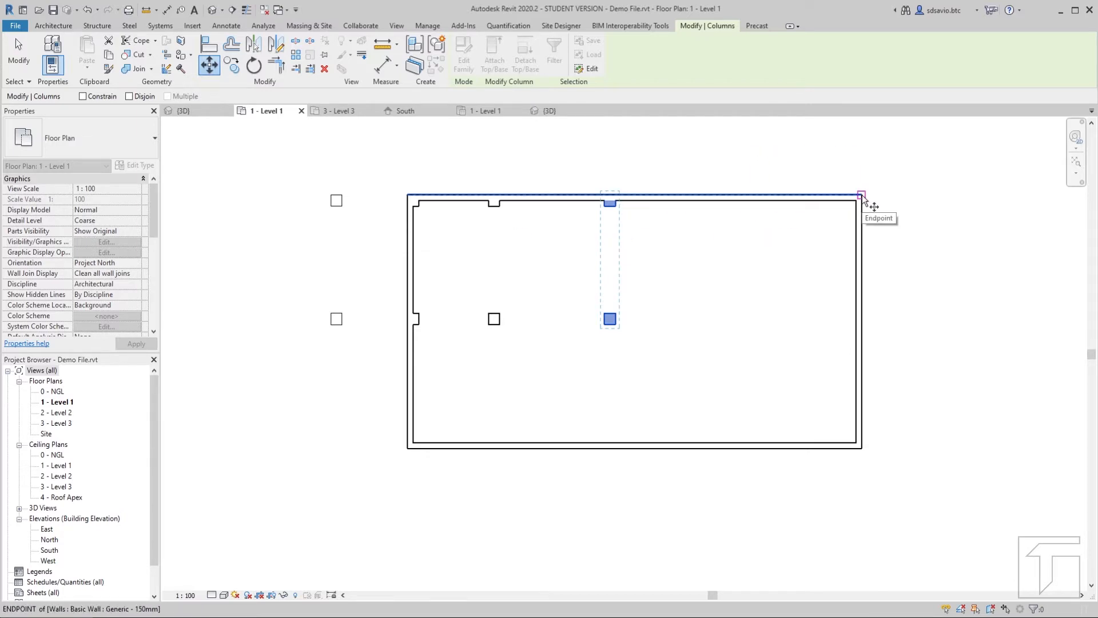
click(616, 196)
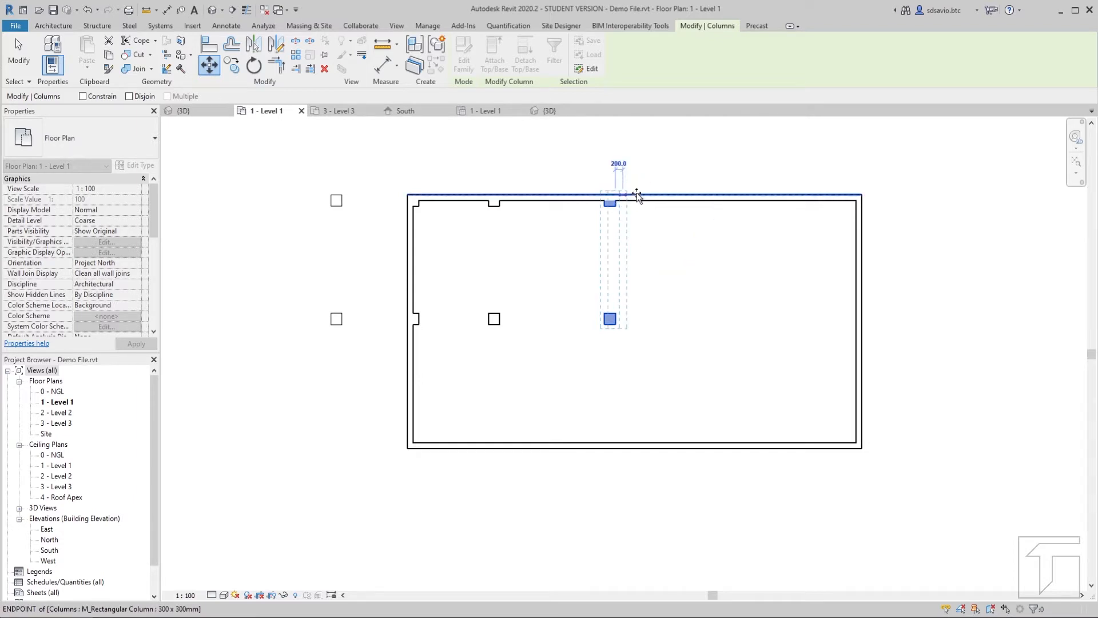
click(863, 197)
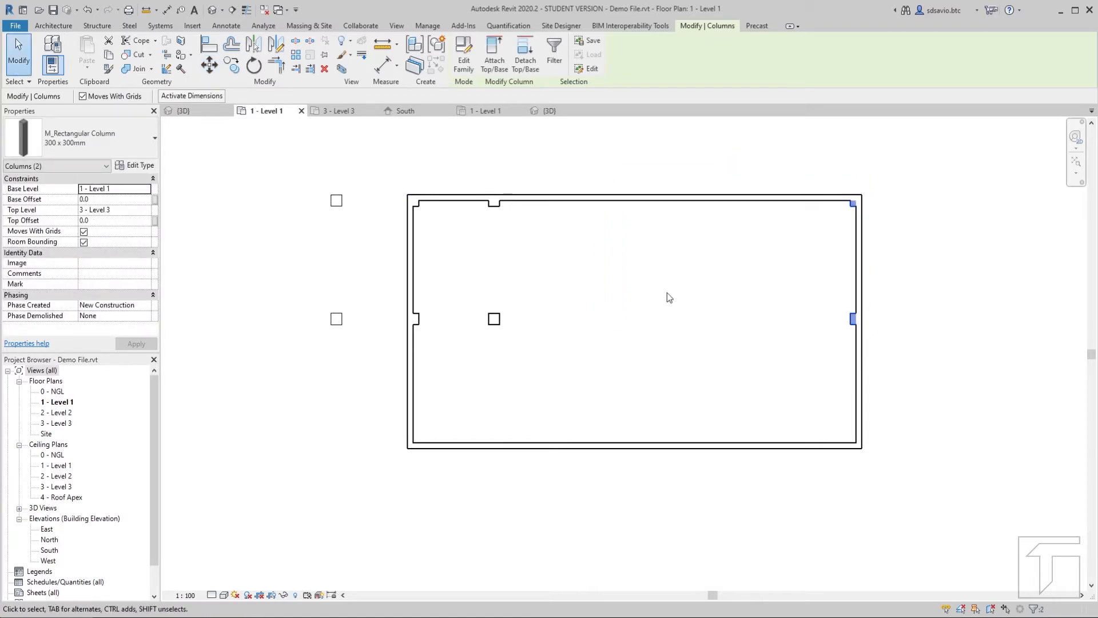
Step: Move the lower row of four columns down so the right-hand one's outer corner meets the walls' outer bottom-right corner
drag(290, 286, 918, 353)
click(216, 69)
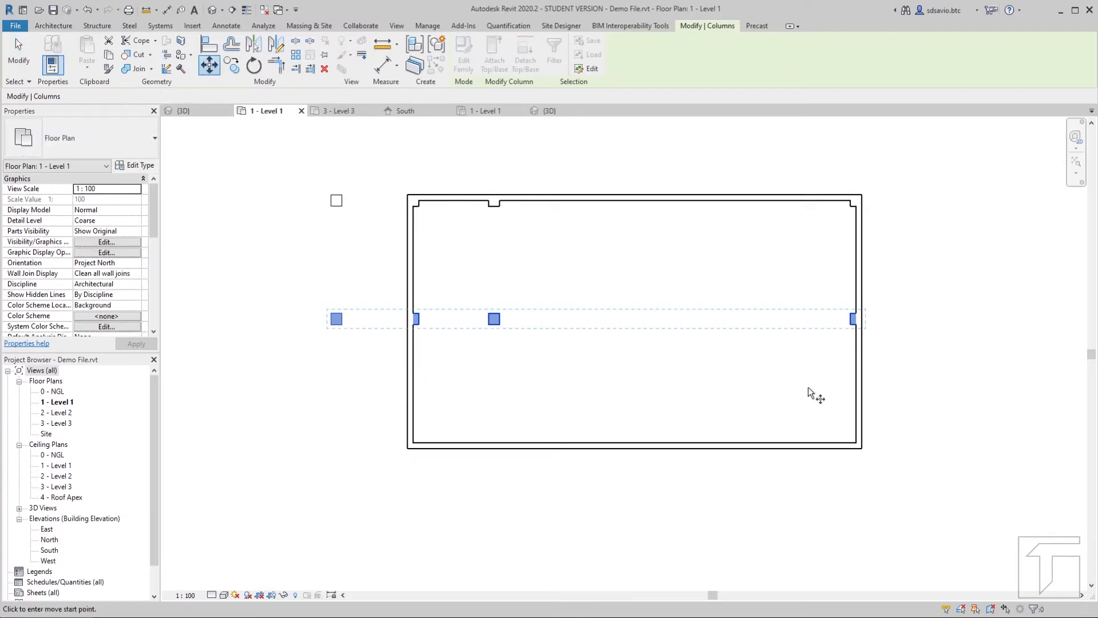
click(862, 324)
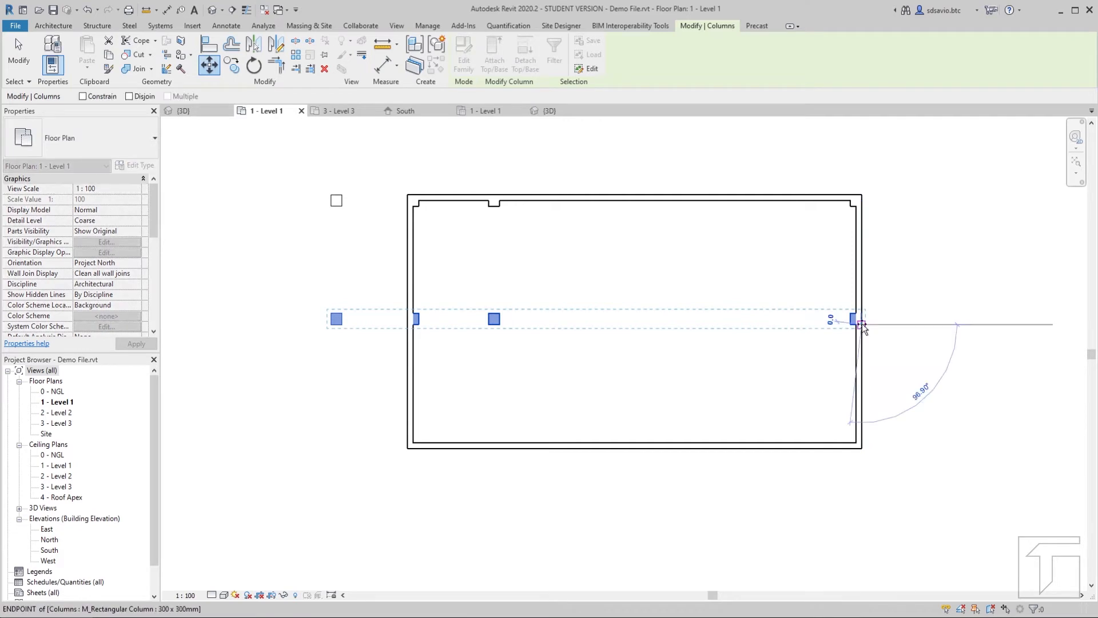
click(863, 450)
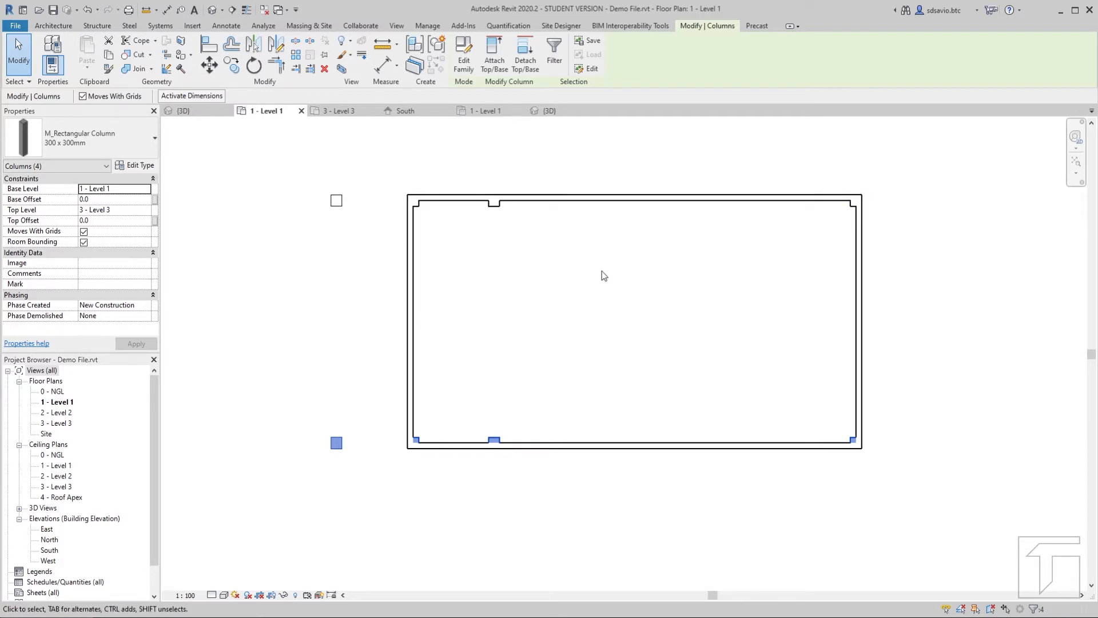
Step: Move the upper and lower intermediate columns horizontally from their centre to the midpoint of the top wall
drag(464, 170, 534, 496)
key(m)
key(v)
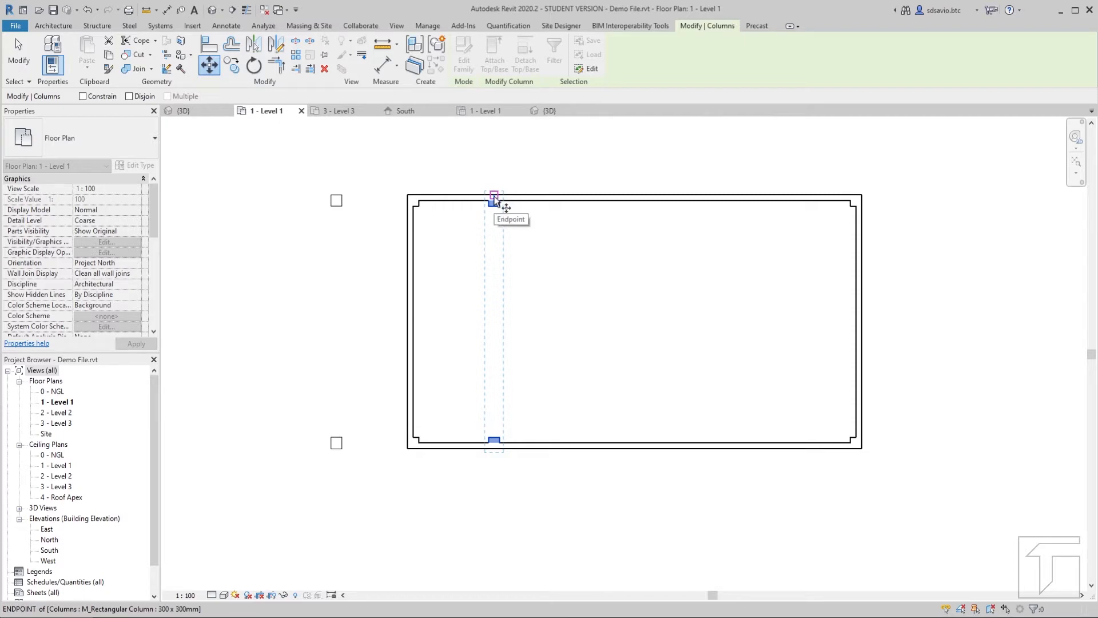
scroll(495, 202, up, 2)
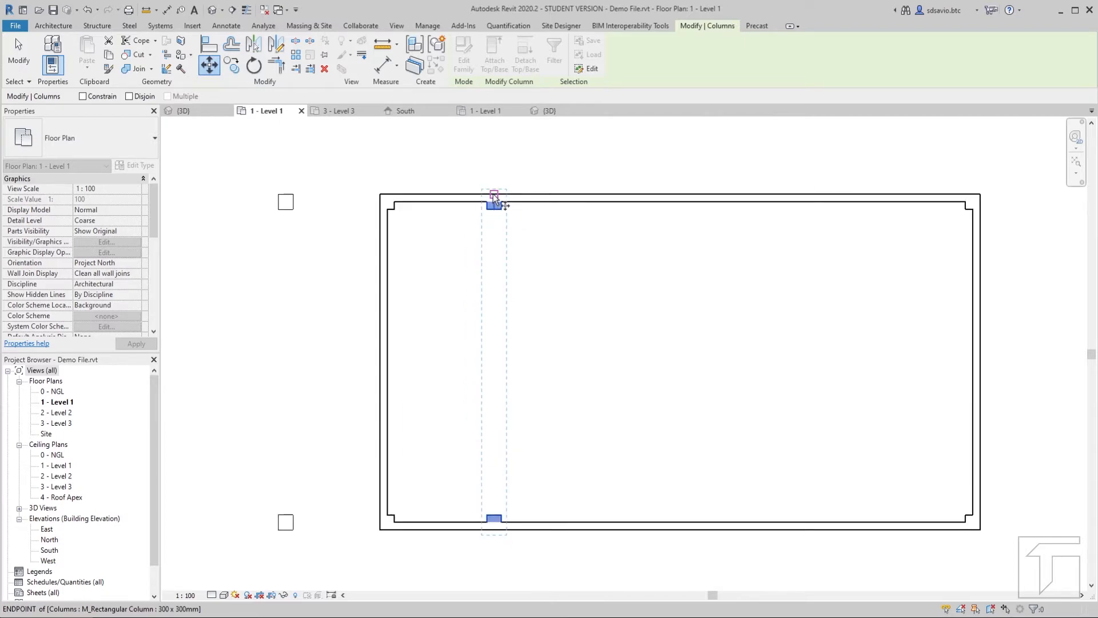
click(494, 194)
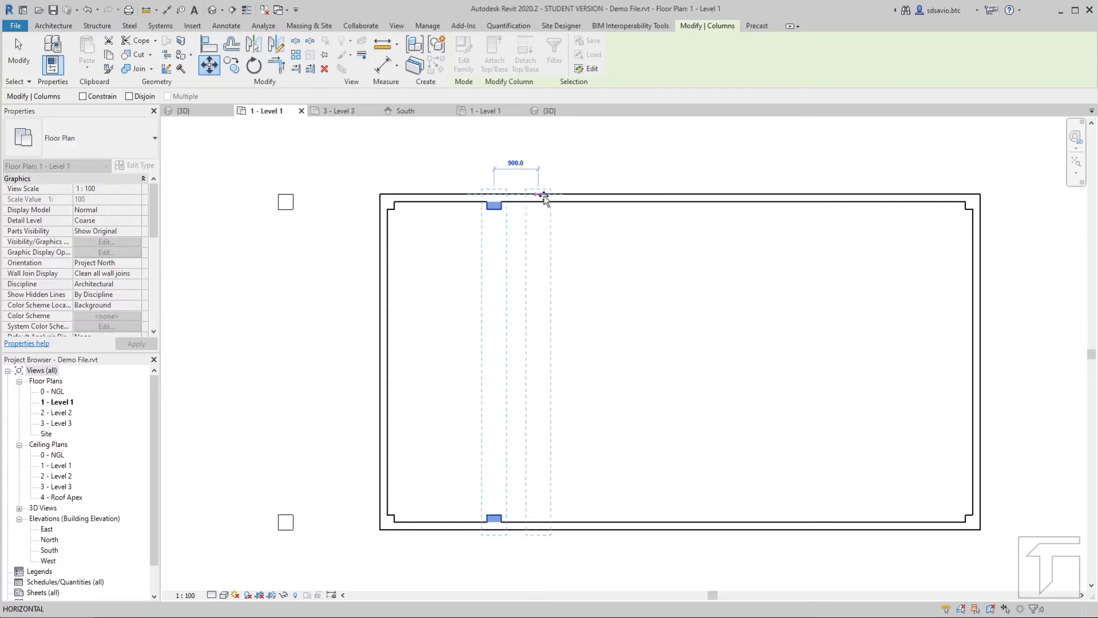
click(679, 195)
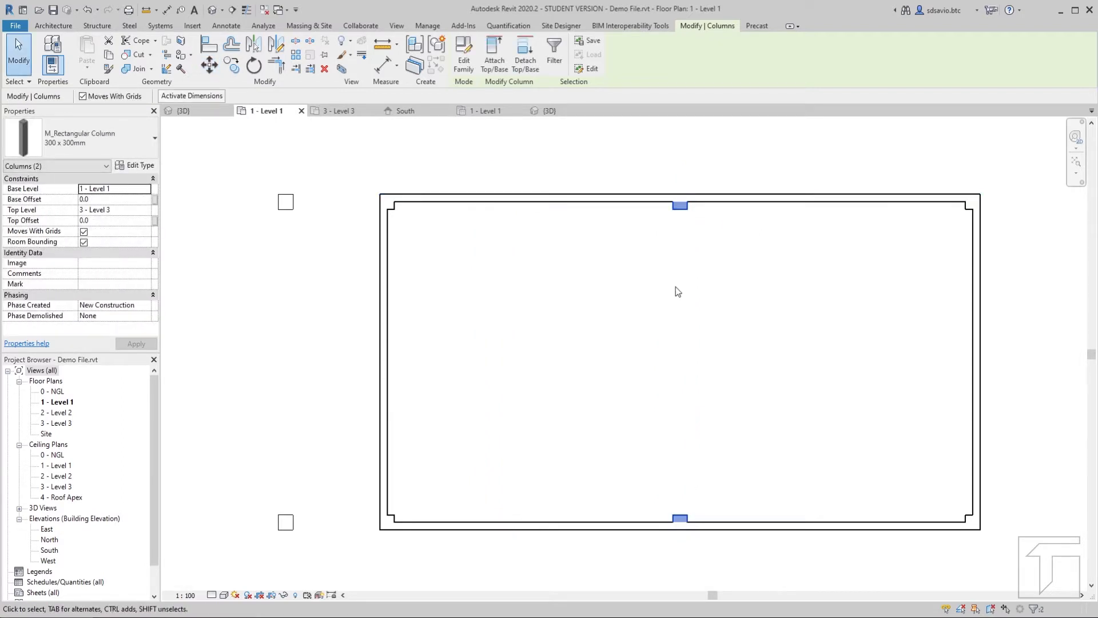
Step: Check the Sample House Plan and set the upper detached column's distance from the left wall to 2925 mm
scroll(556, 323, down, 1)
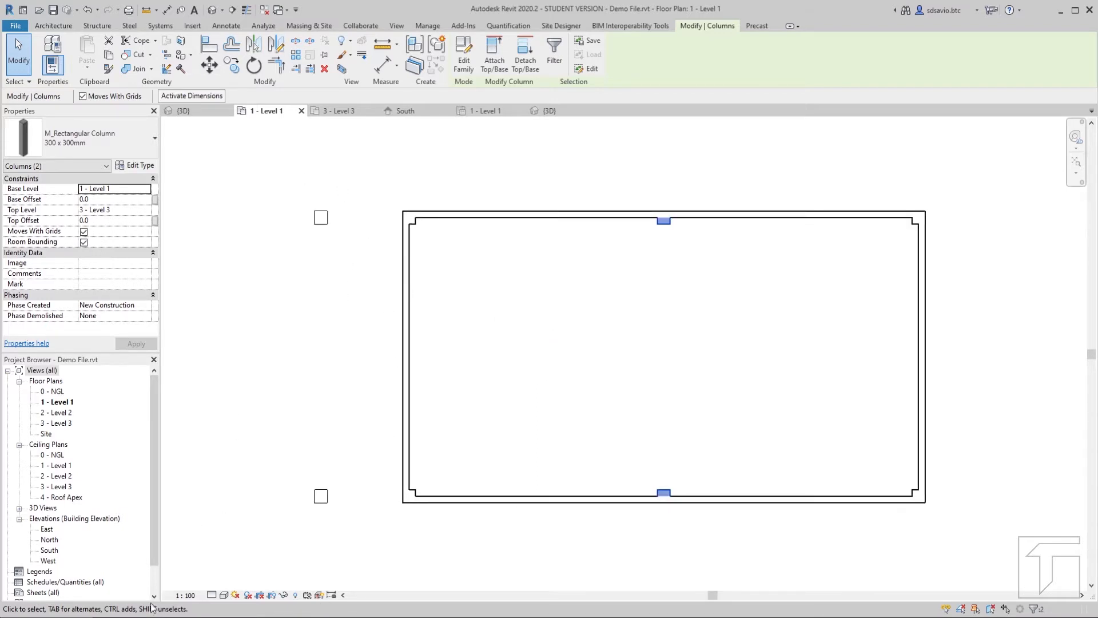
key(alt+Tab)
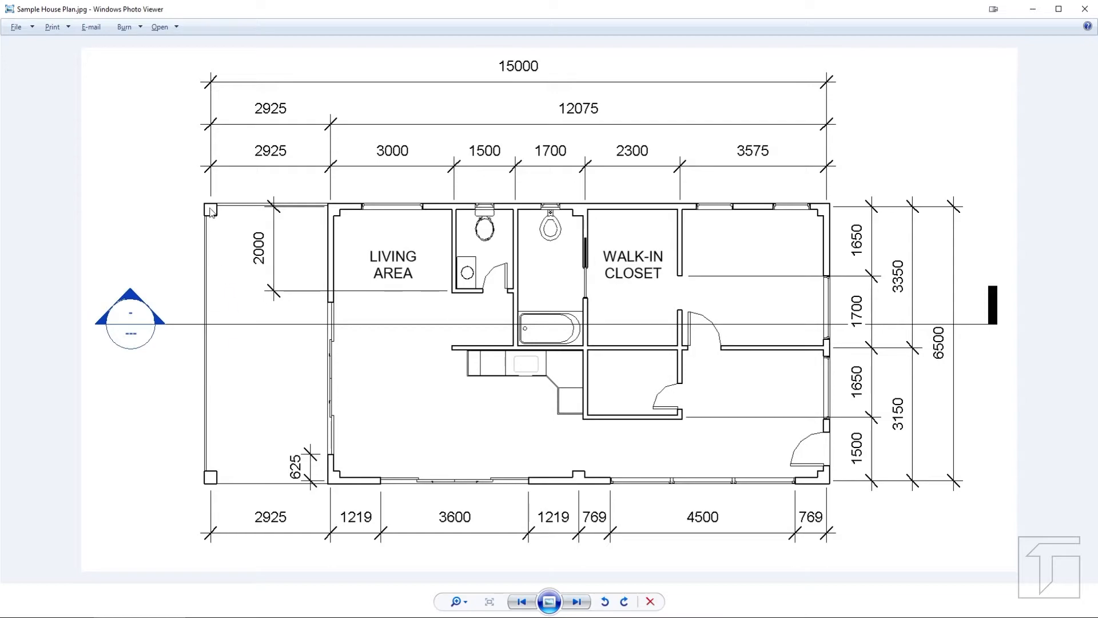
click(83, 617)
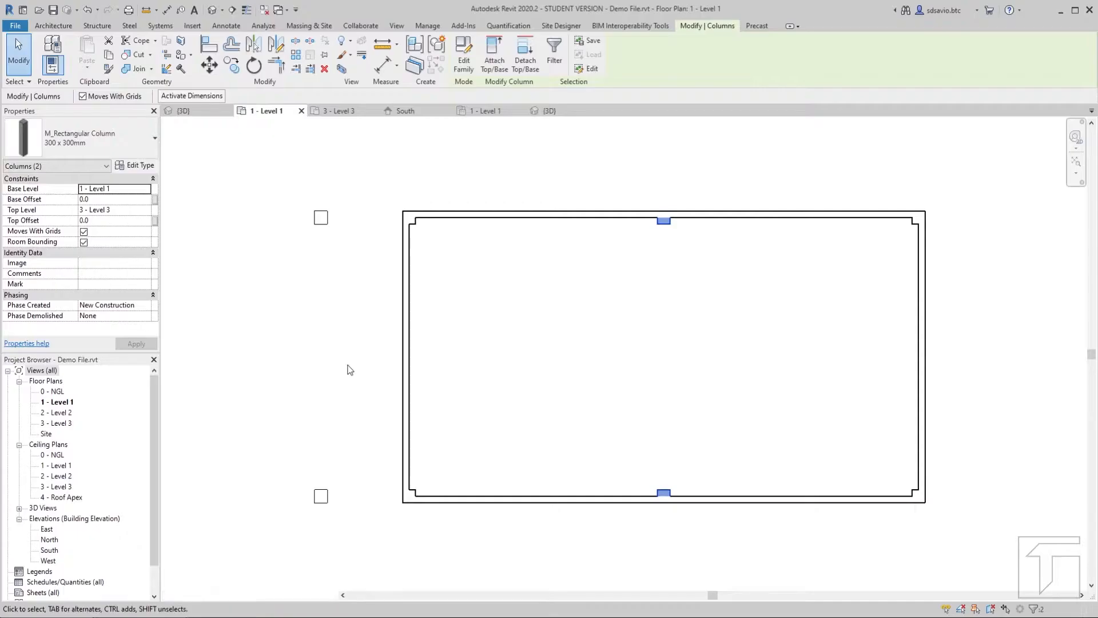
click(322, 219)
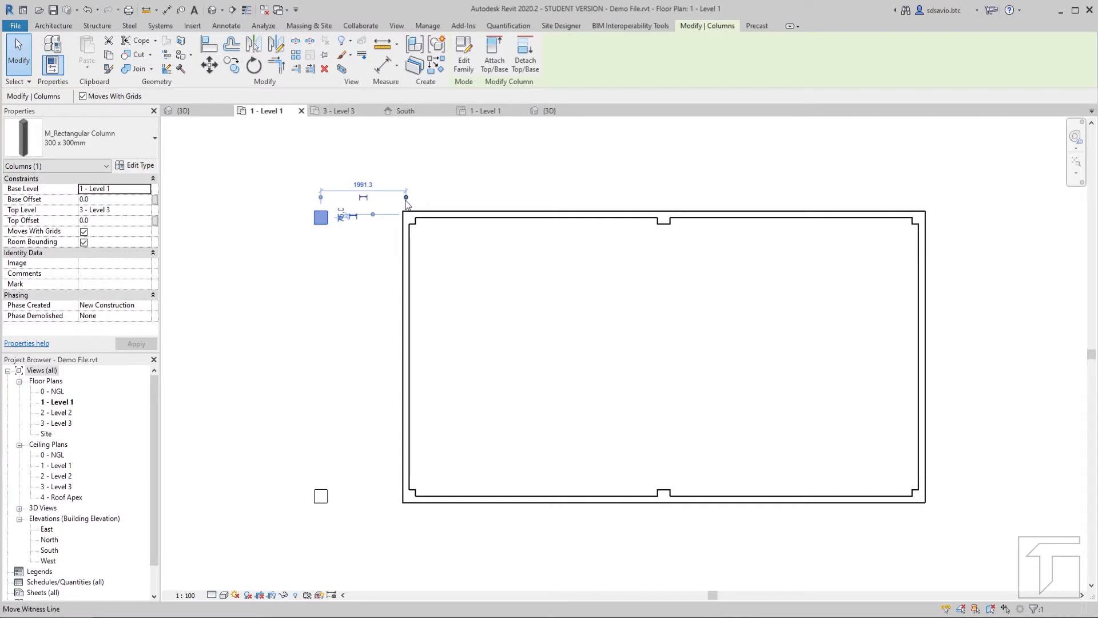
click(366, 186)
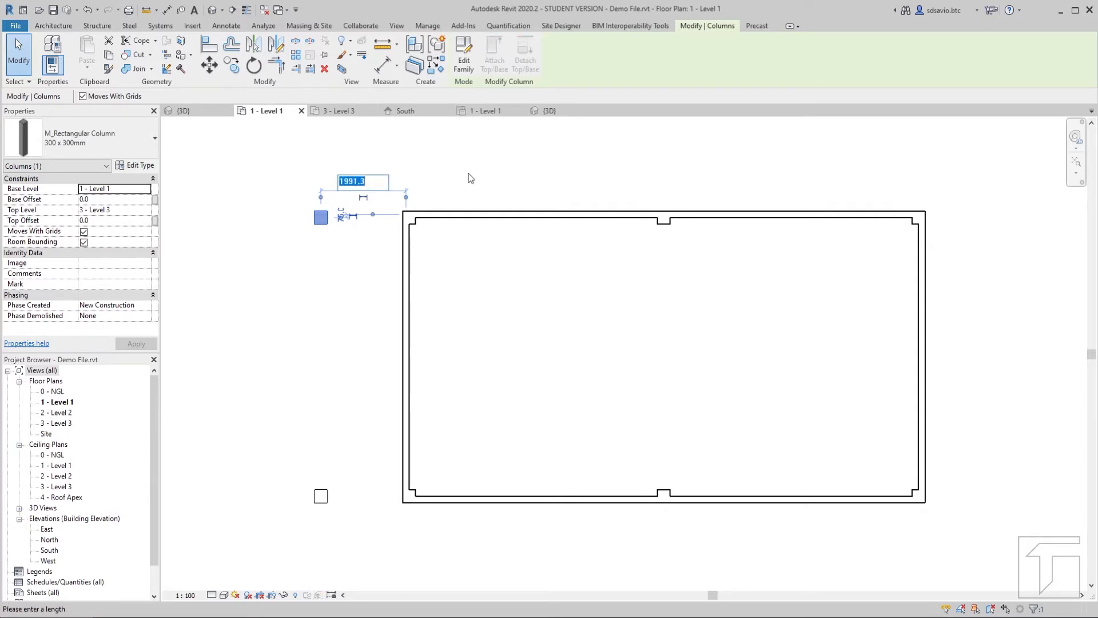
text(2)
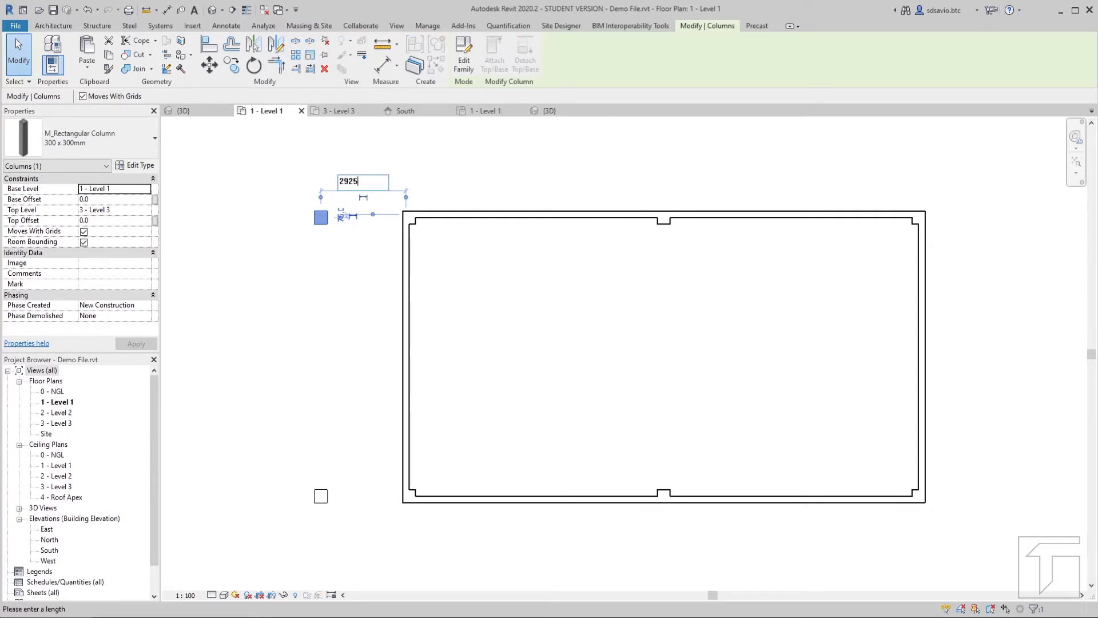
text(925)
key(Return)
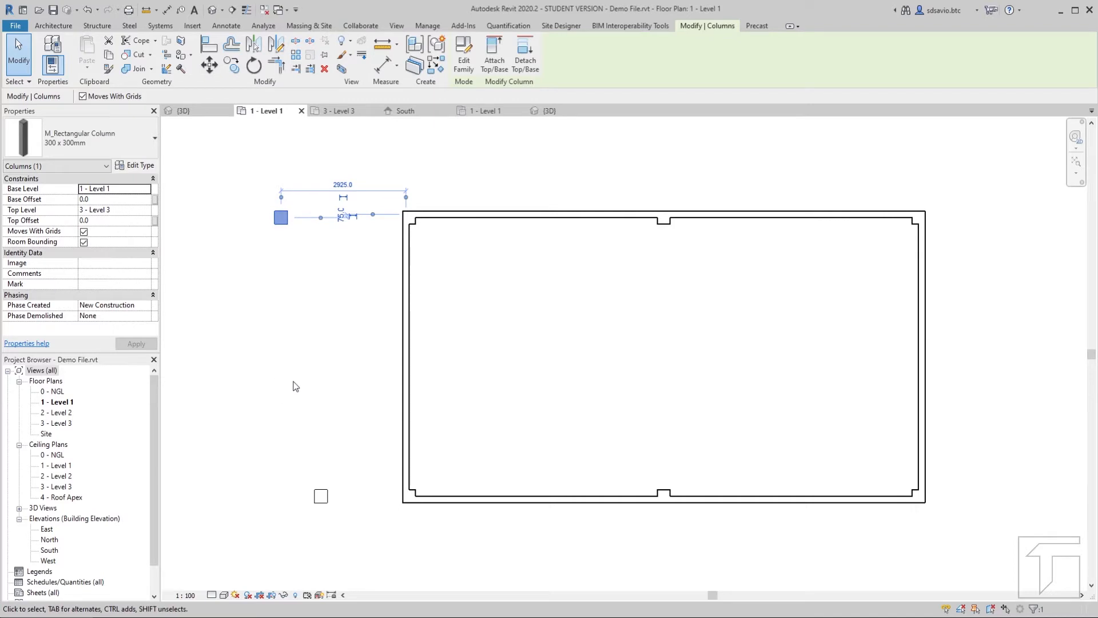
Step: Set the lower detached column's distance from the left wall to 2925 mm
click(321, 496)
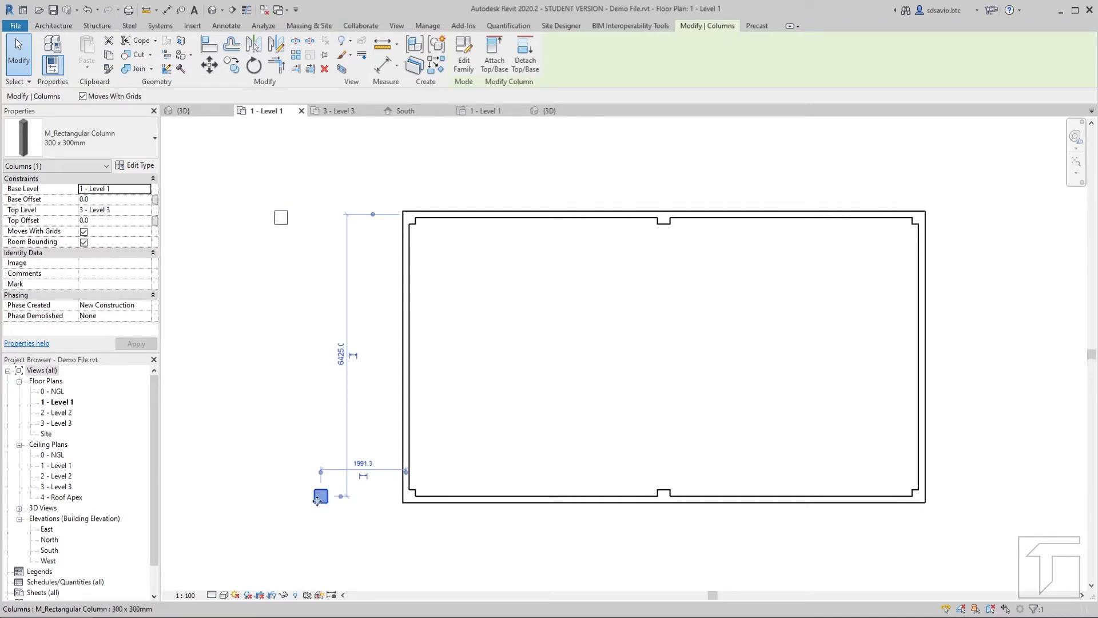
click(362, 468)
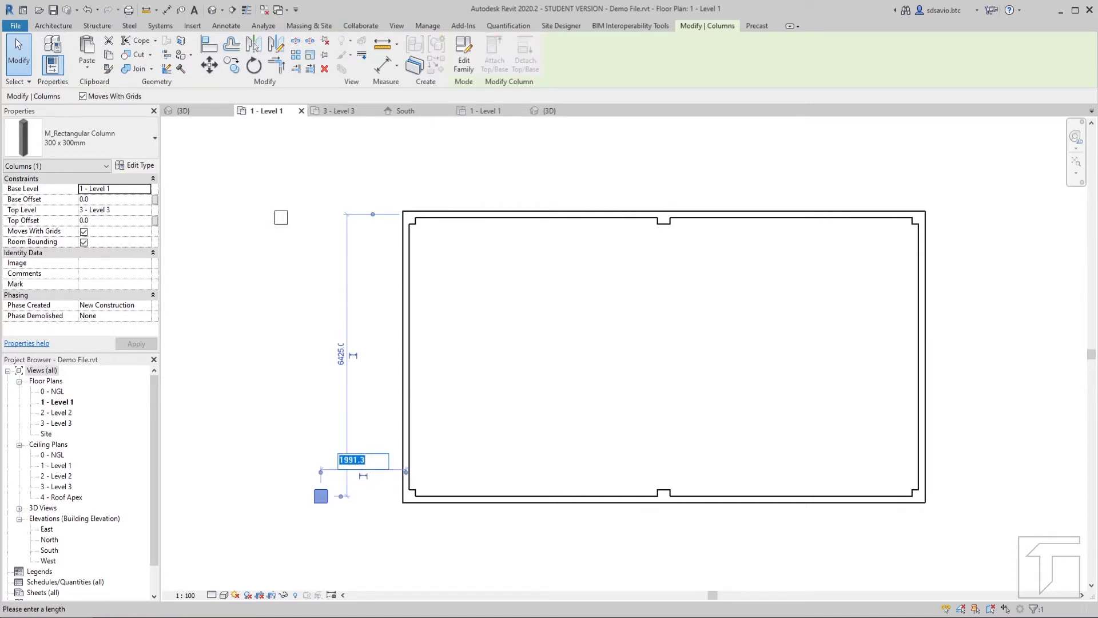
text(2925)
key(Return)
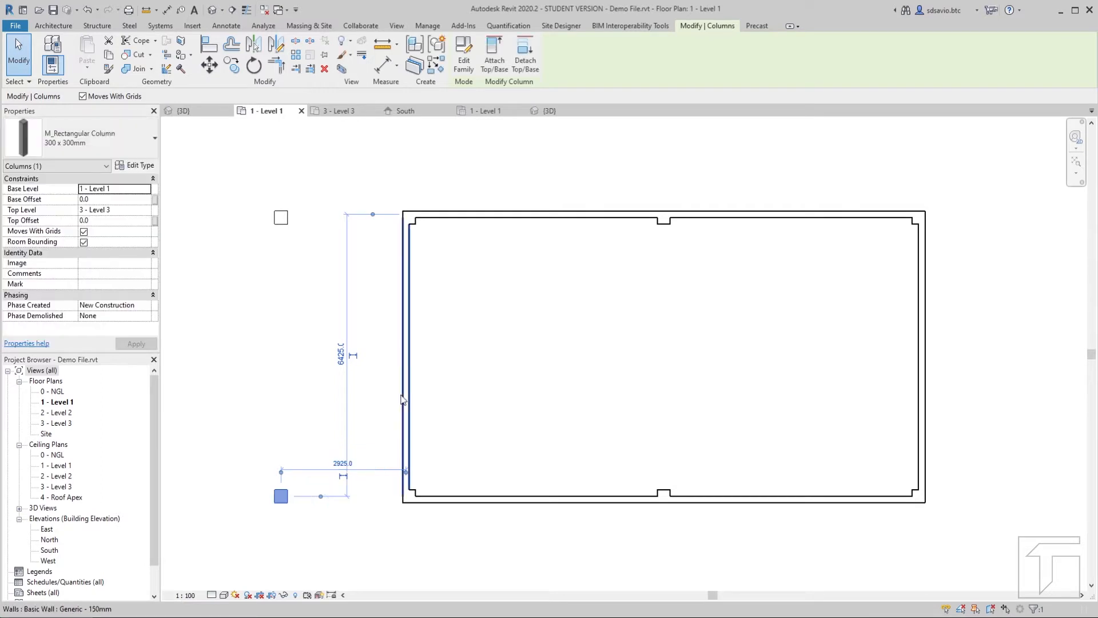
click(299, 345)
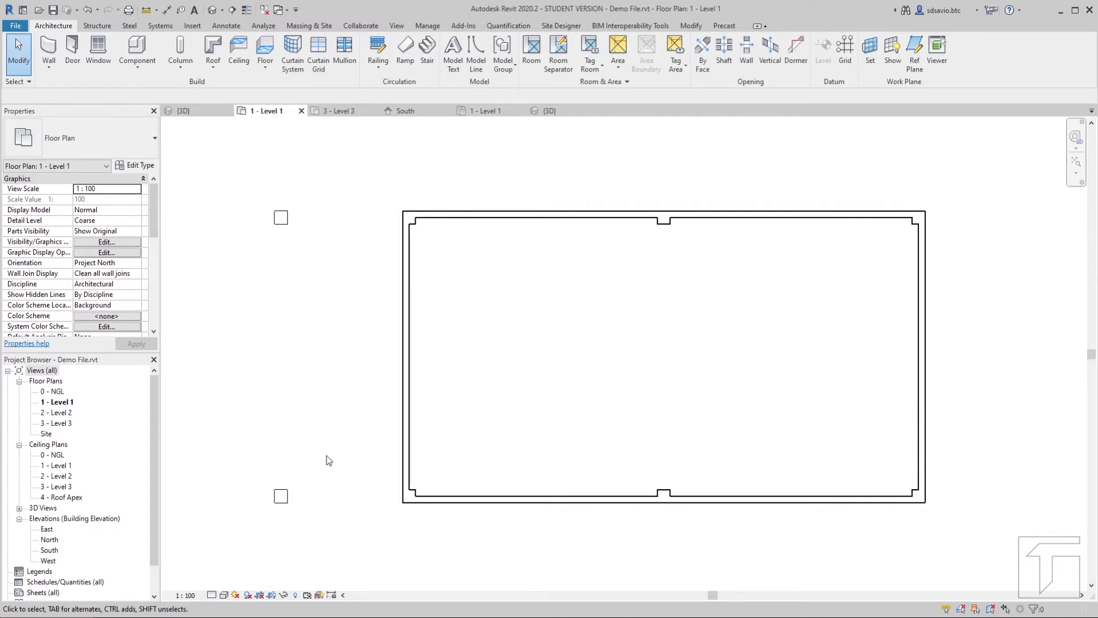
Step: Draw a vertical Generic - 100mm interior wall about 3400 mm long down from the top wall, between the left corner and middle columns
click(140, 616)
click(49, 50)
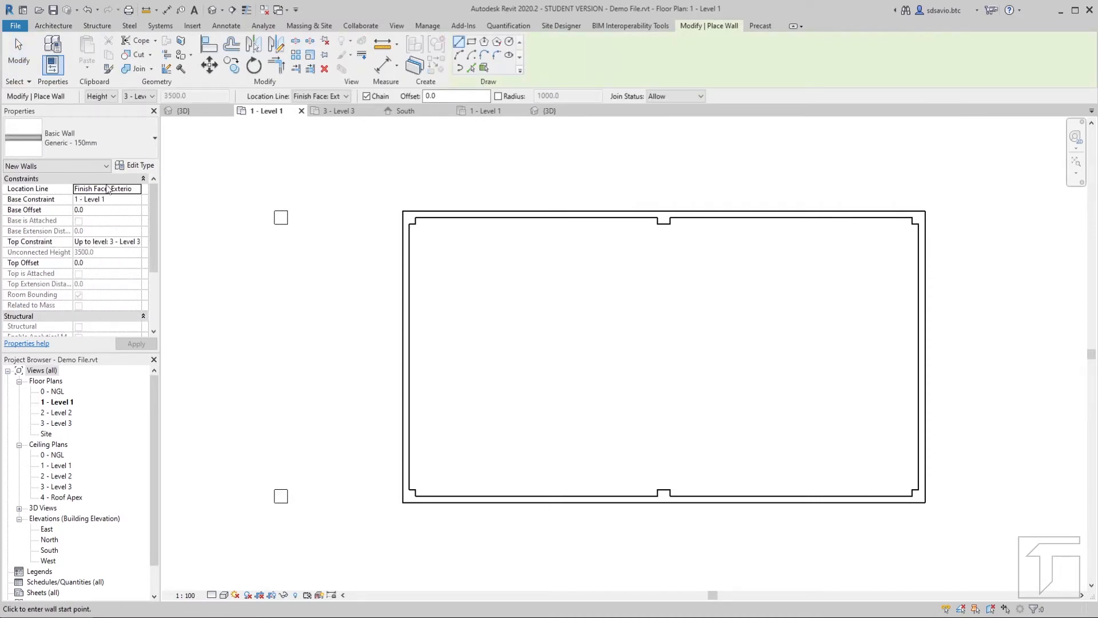
click(95, 139)
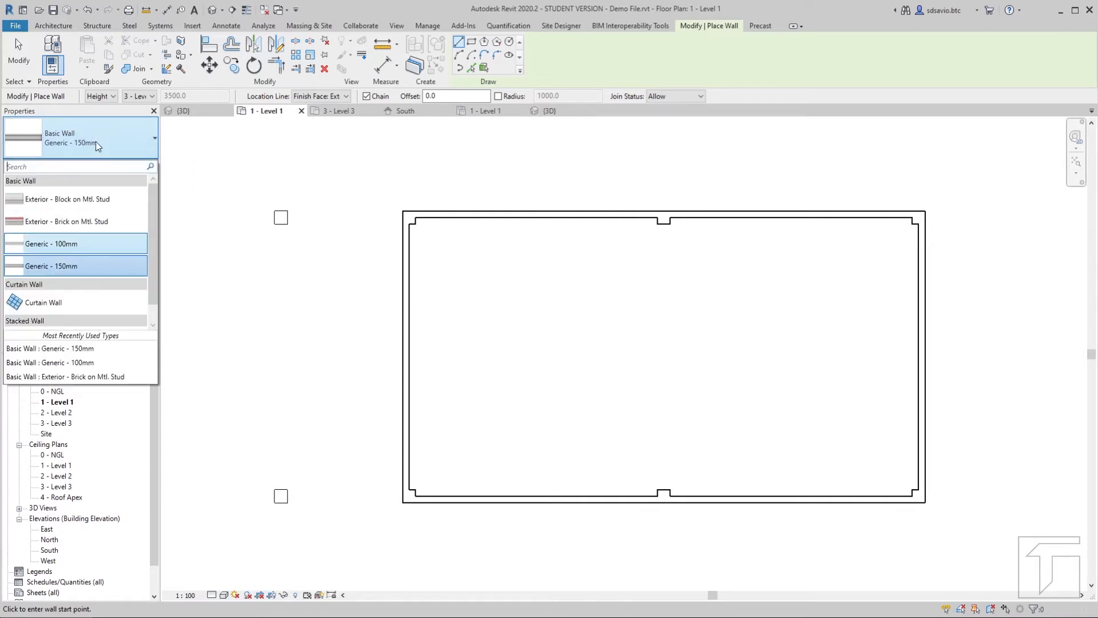
click(67, 244)
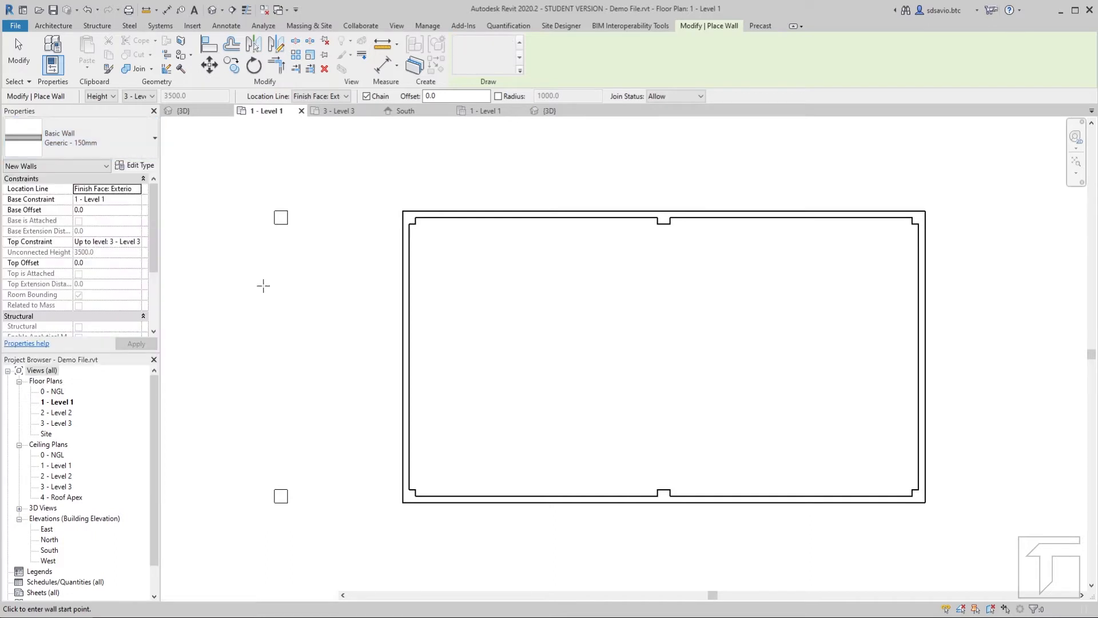
scroll(529, 311, up, 1)
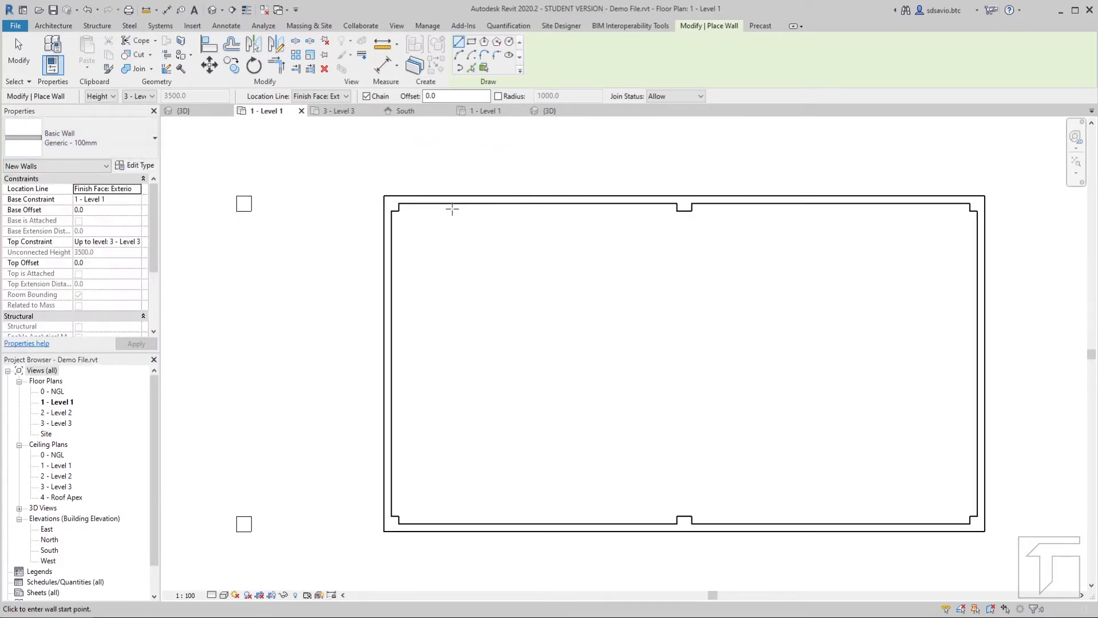
scroll(452, 209, up, 1)
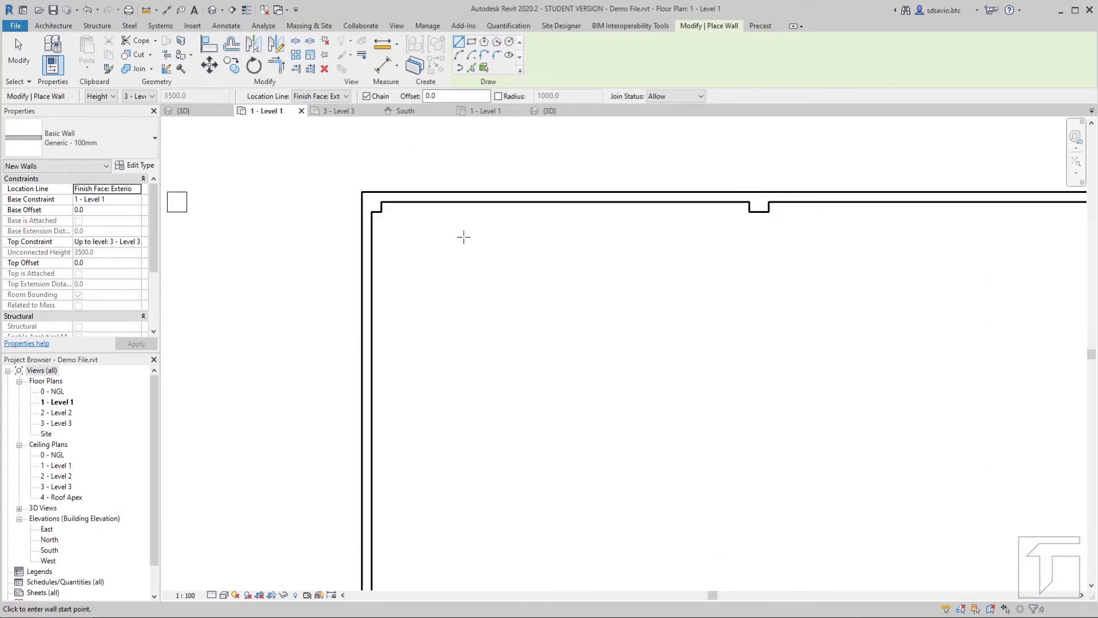
scroll(463, 236, down, 1)
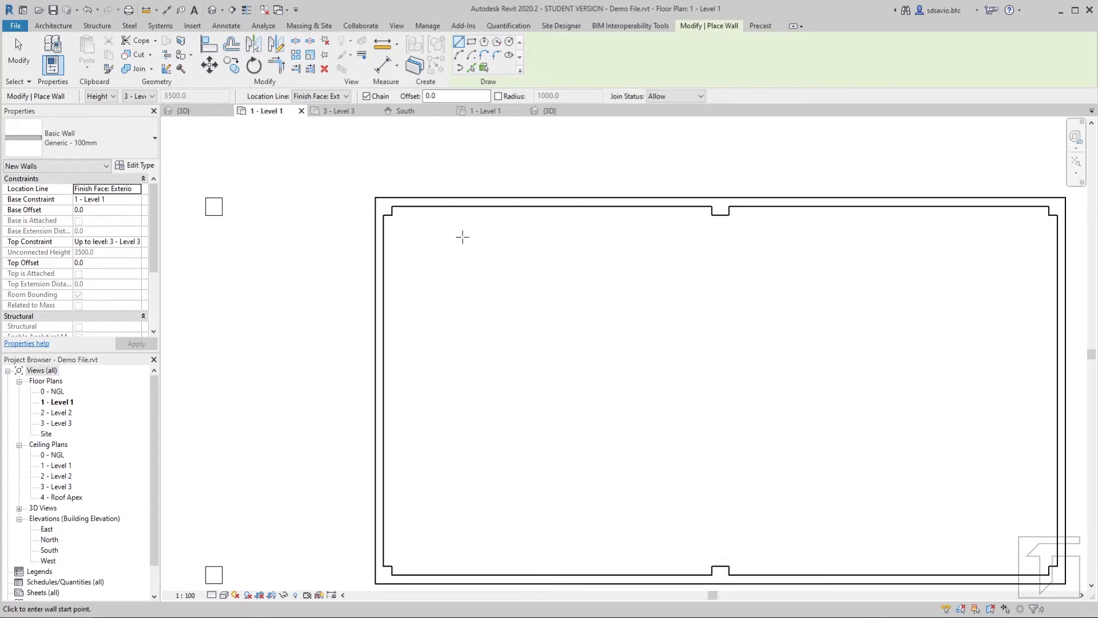
click(515, 202)
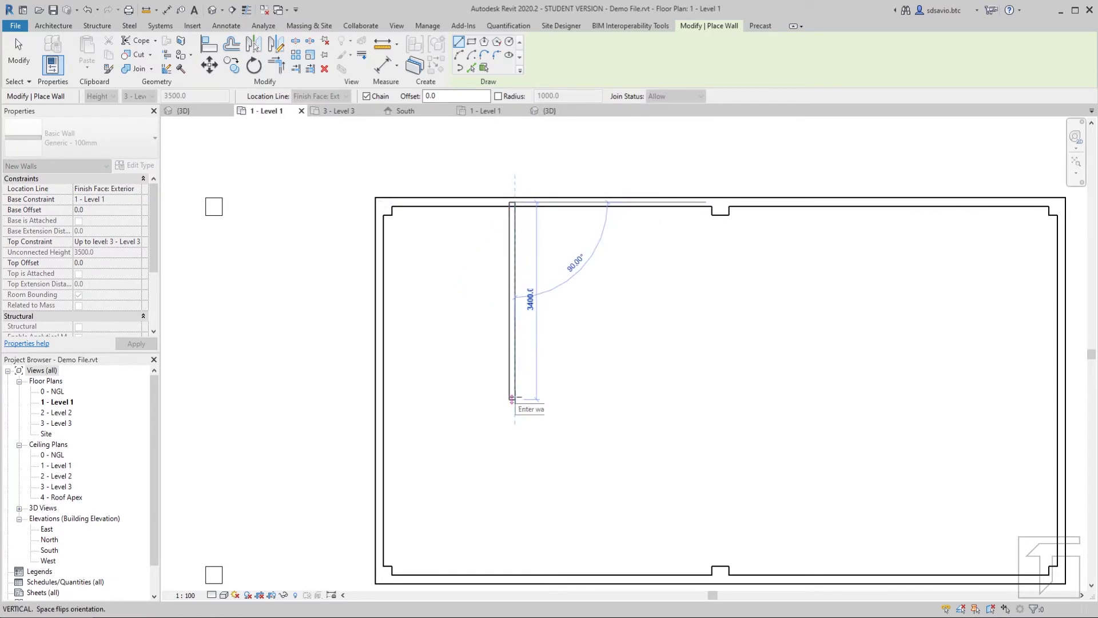
click(513, 399)
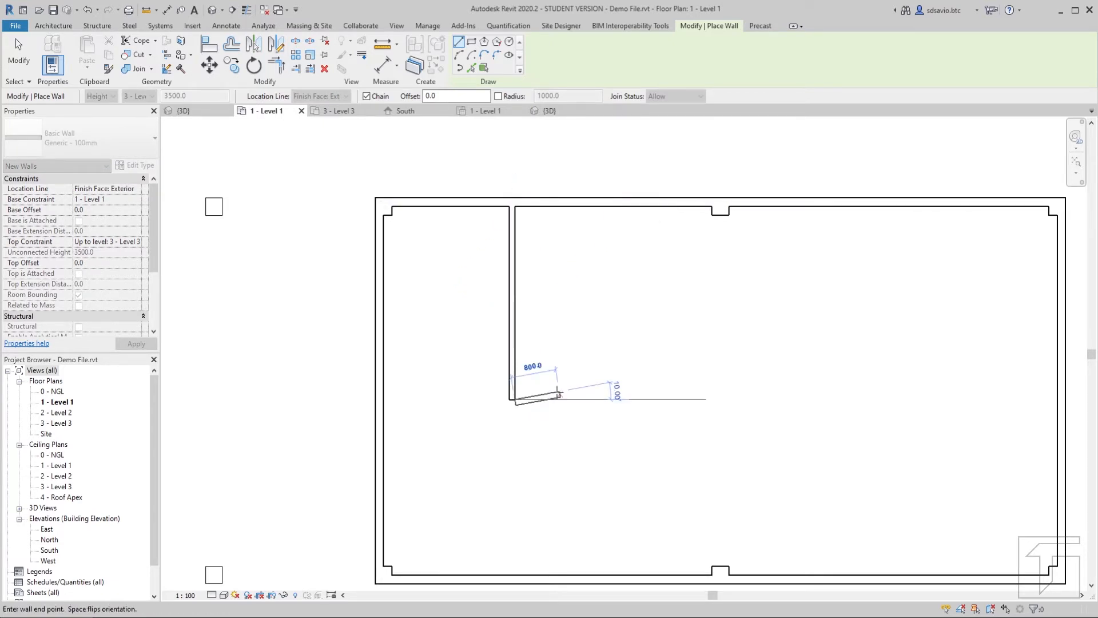
key(Escape)
key(Escape)
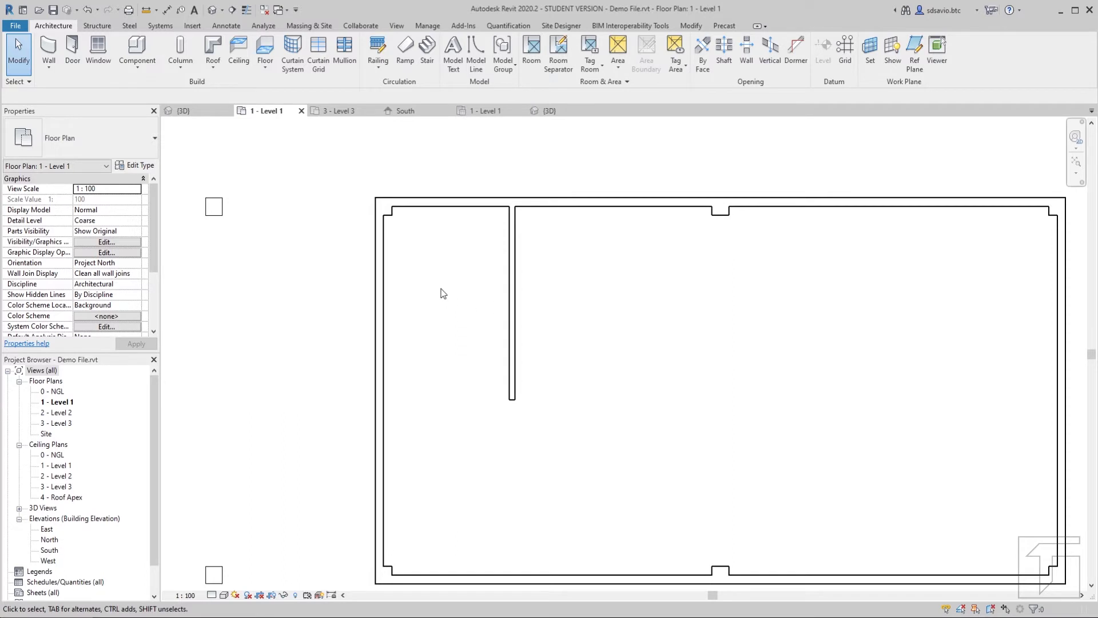
Step: Set the vertical interior wall's distance from the left exterior wall to 3000 mm
click(515, 311)
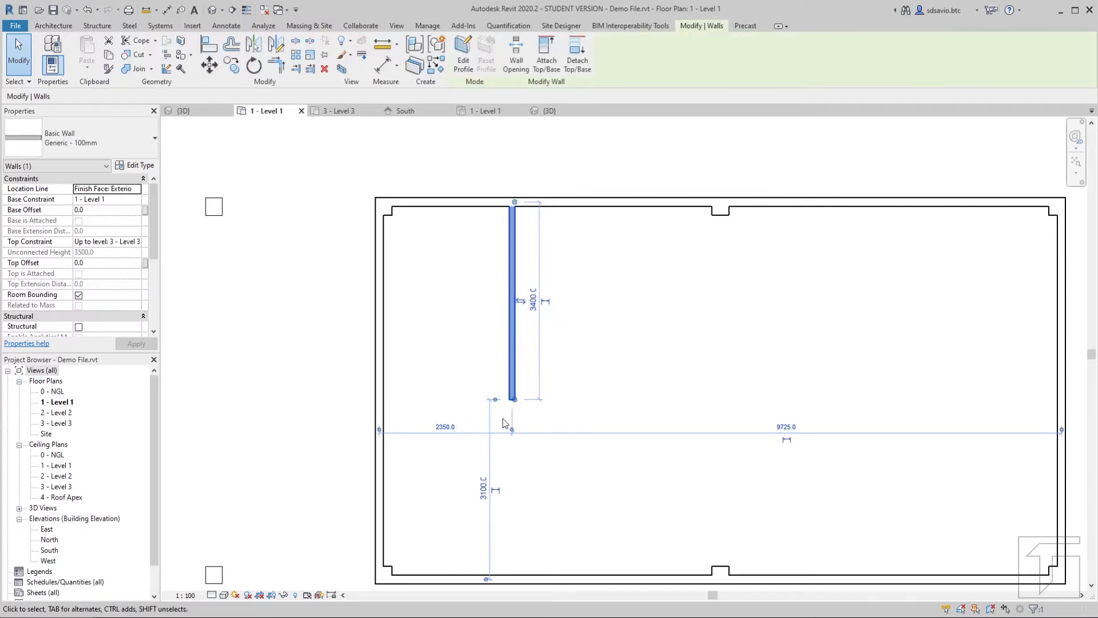
click(445, 427)
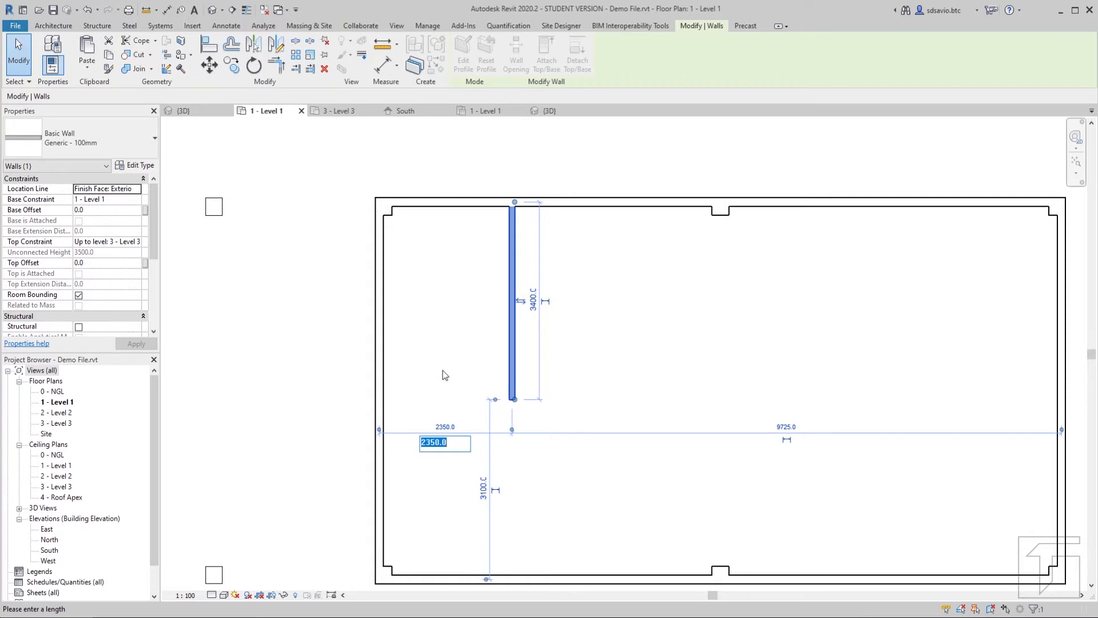
text(3000)
key(Return)
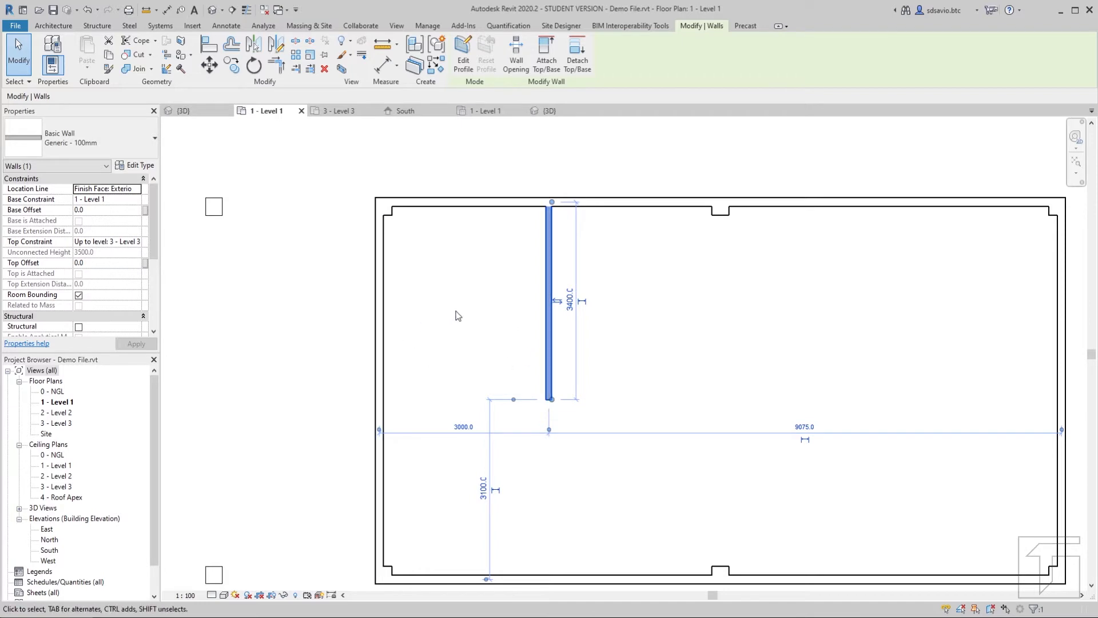
click(437, 288)
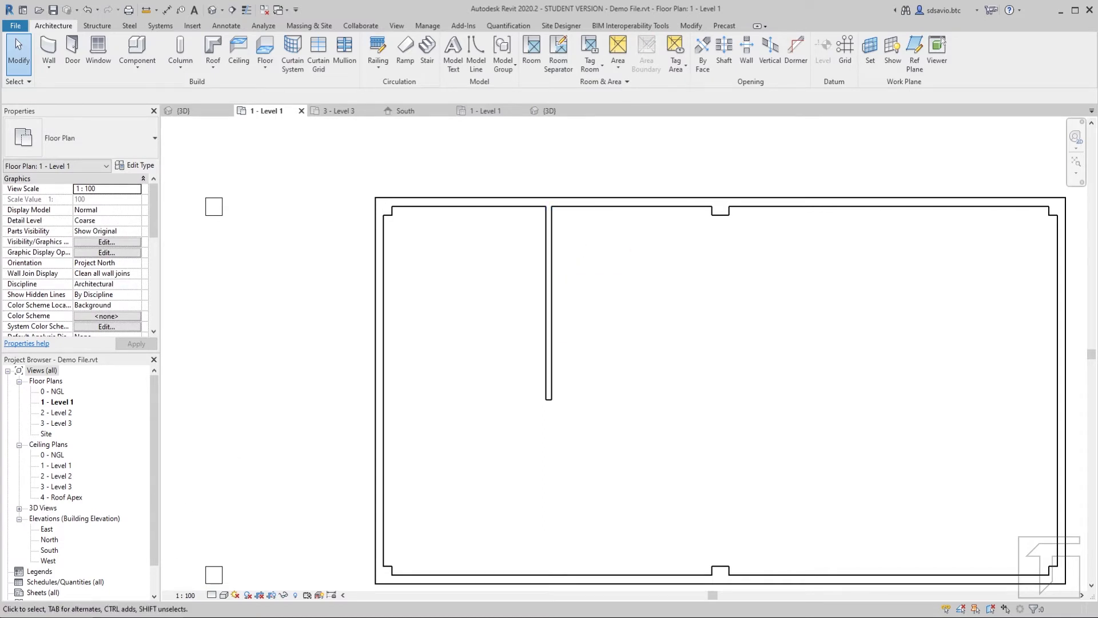
Step: Check the Sample House Plan and offset a copy of the vertical interior wall 1500 mm to the right
click(158, 617)
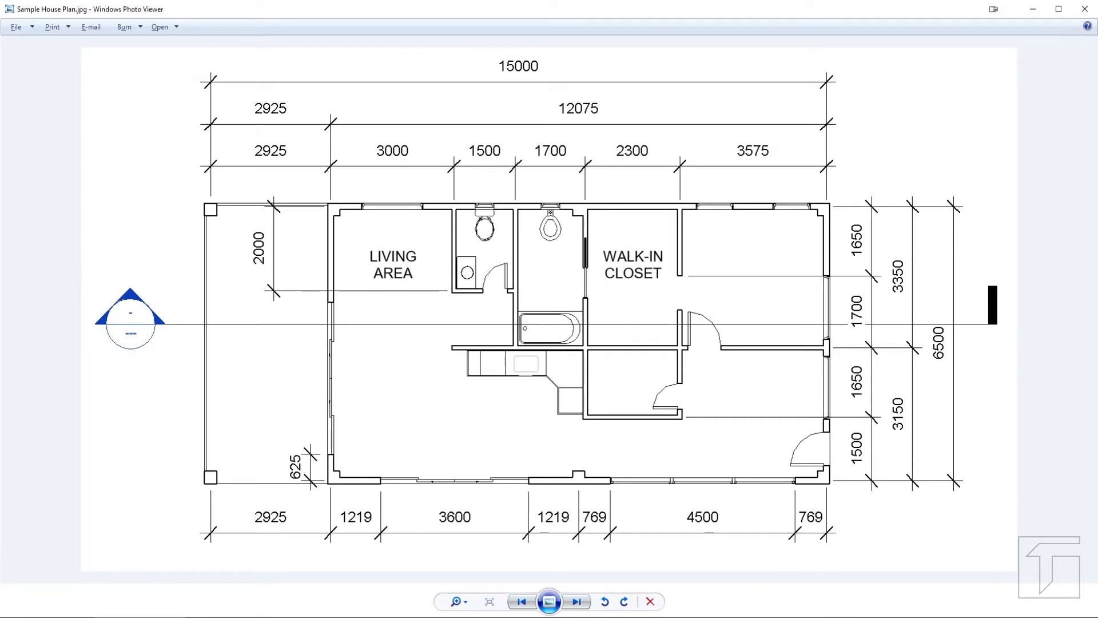
click(163, 616)
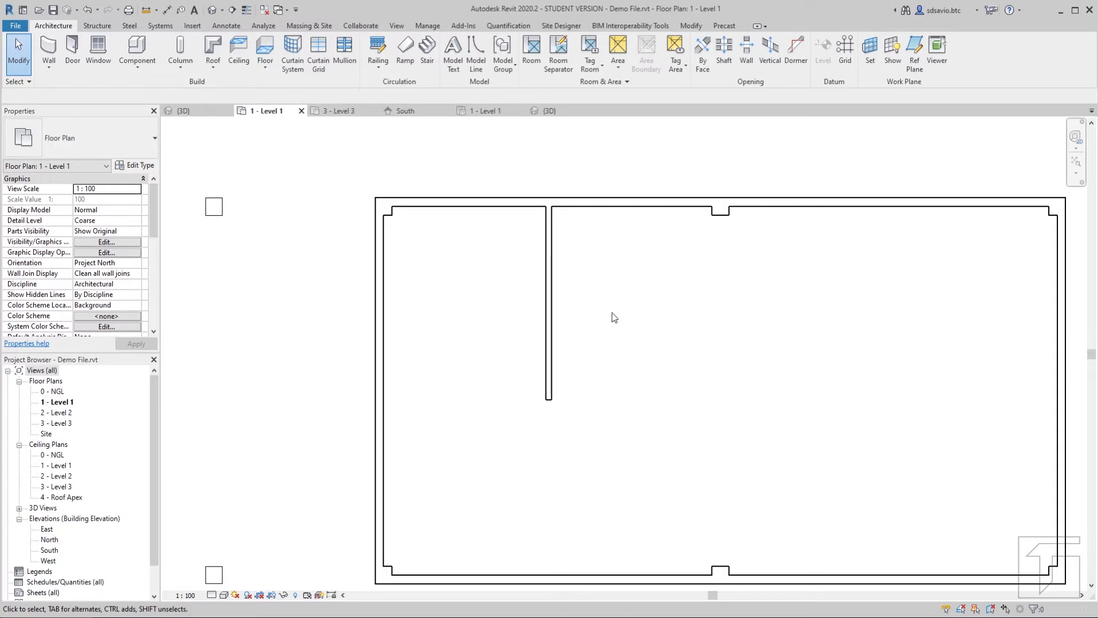
click(699, 26)
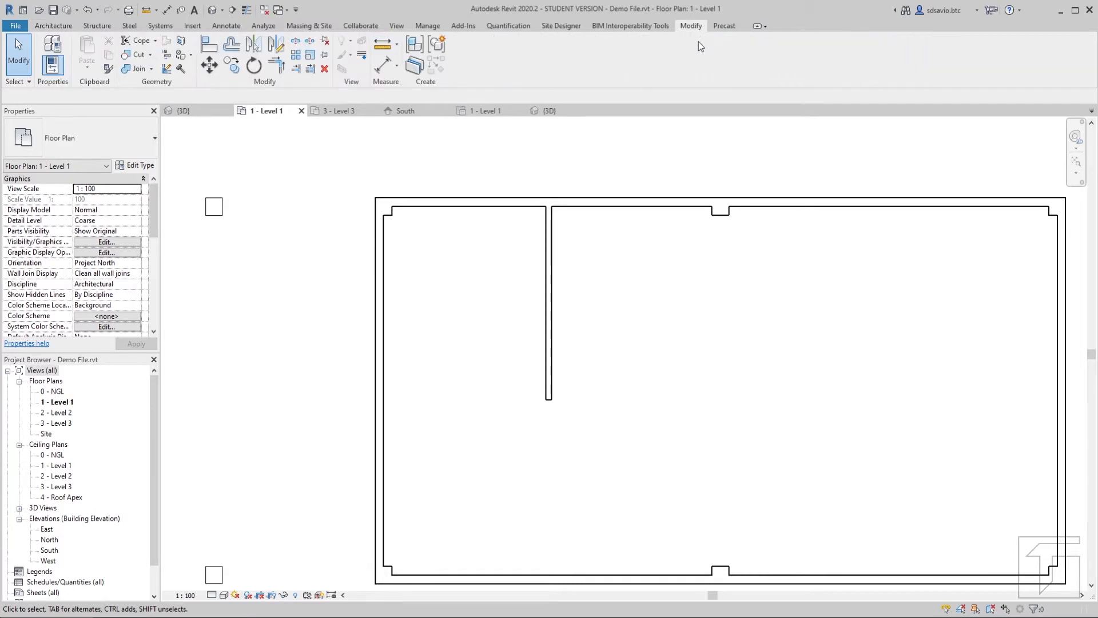
click(237, 51)
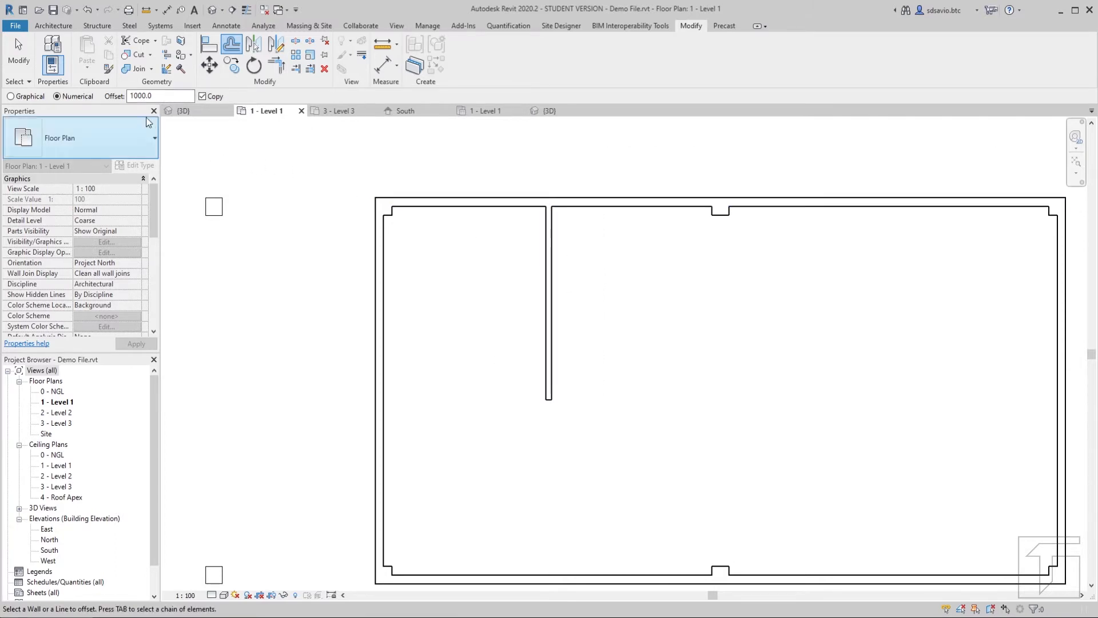
drag(135, 96, 138, 96)
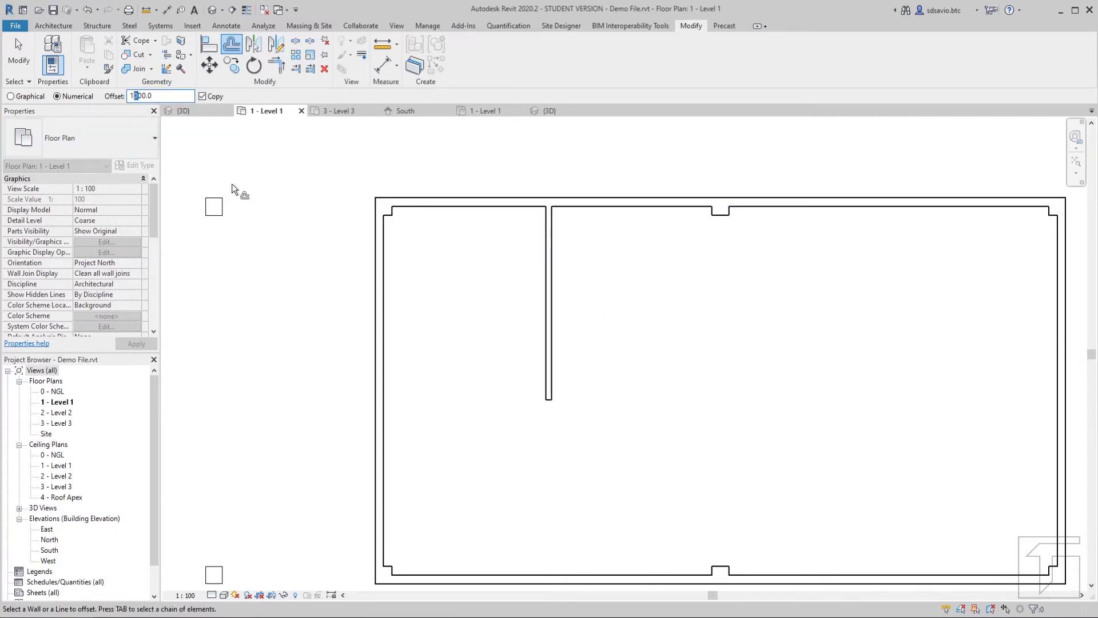
text(5)
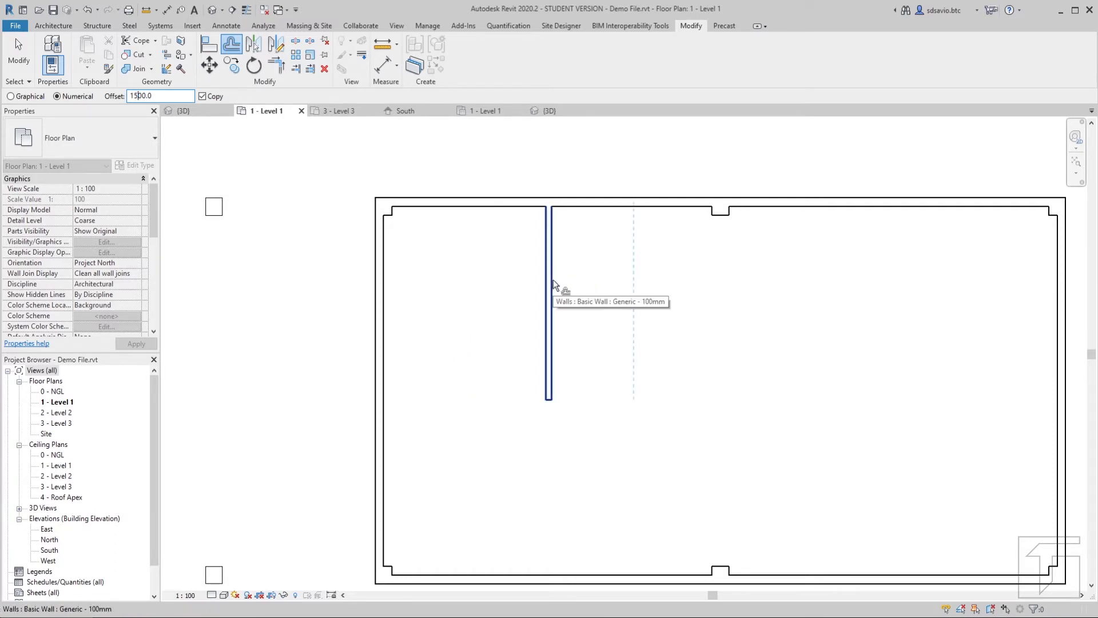
click(552, 282)
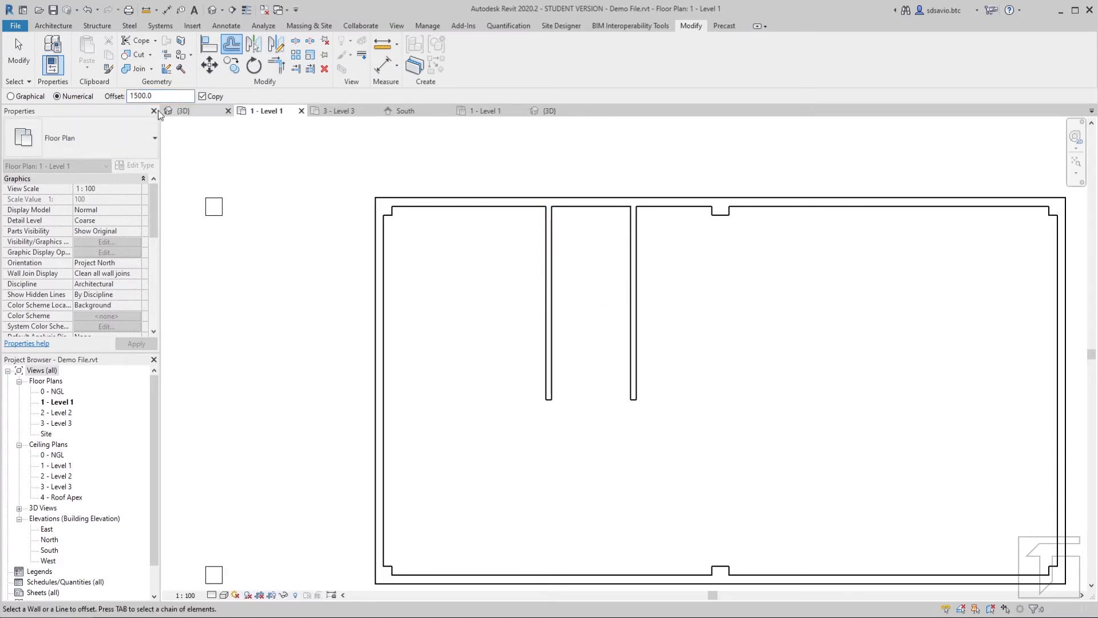
Step: Offset a copy of the second interior wall 1700 mm to the right, and a copy of that third wall 2300 mm further right
click(138, 97)
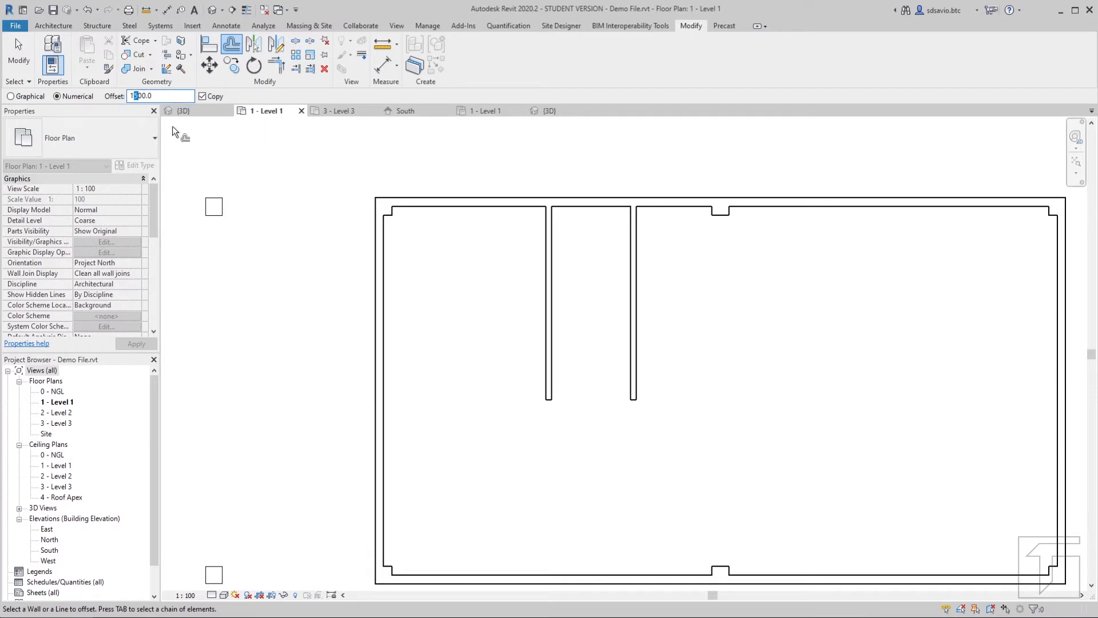
text(7)
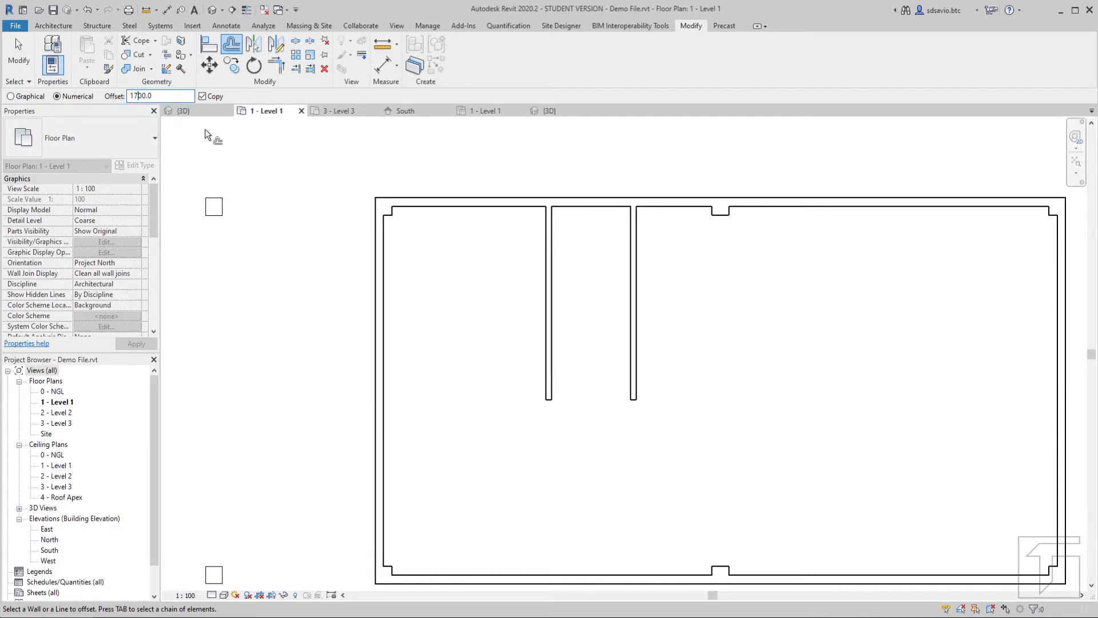
click(640, 276)
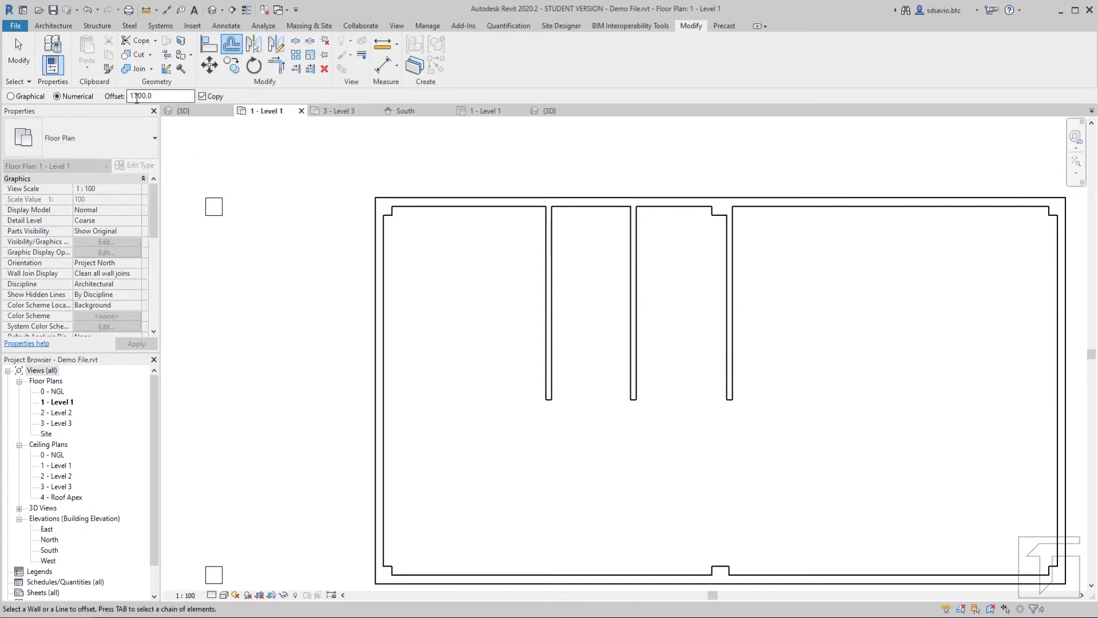
drag(138, 97, 132, 96)
text(23)
click(751, 280)
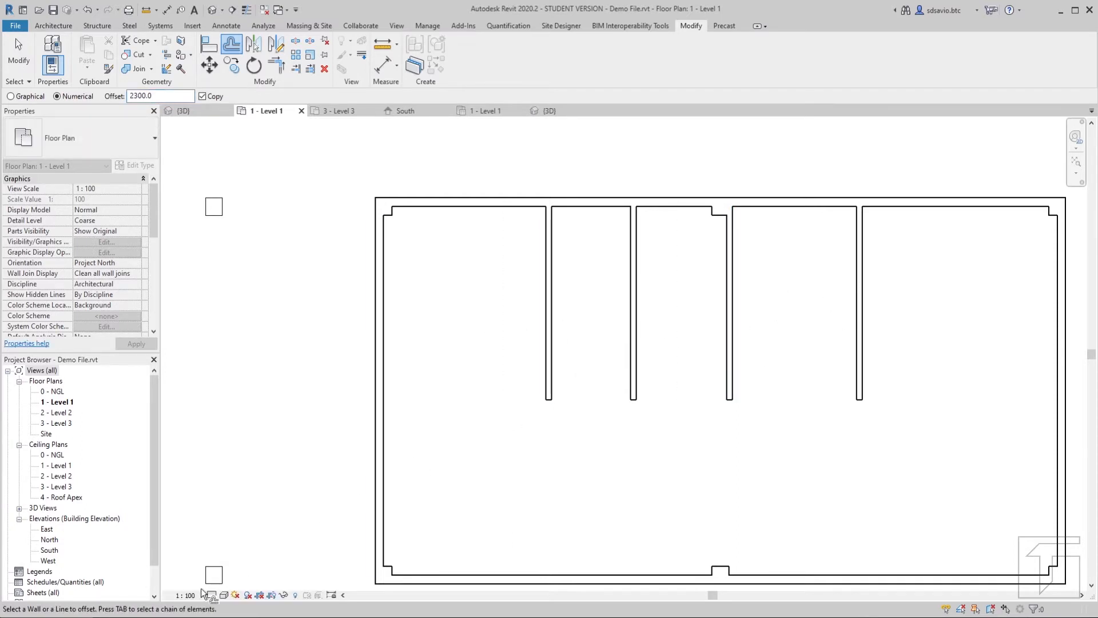
Step: Check the Sample House Plan and offset a copy of the top exterior wall 2300 mm down into the house
click(172, 616)
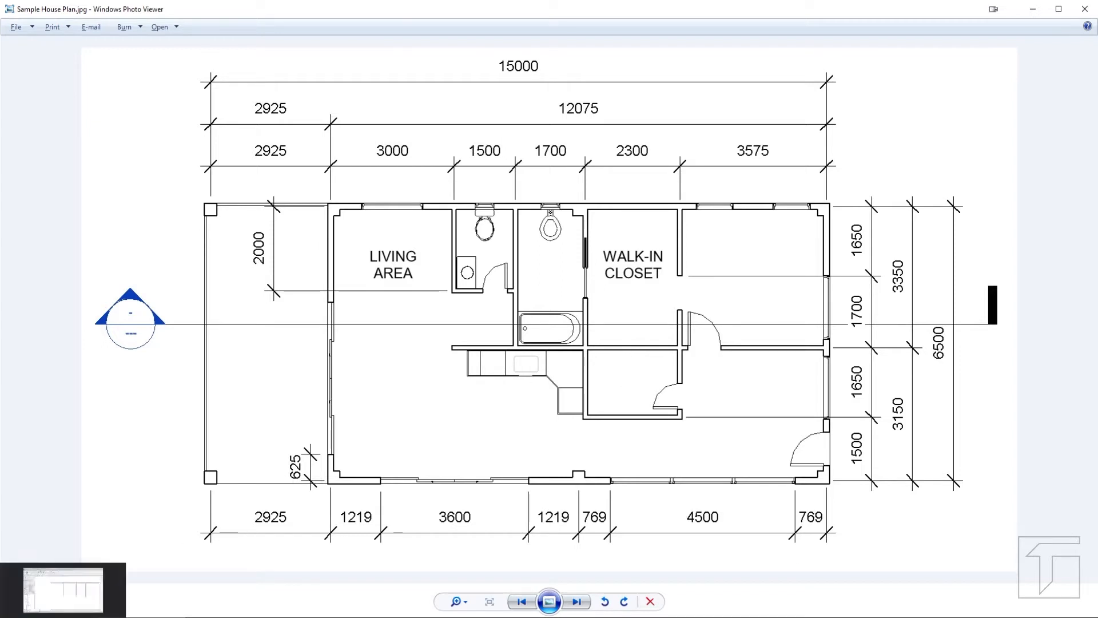
click(63, 617)
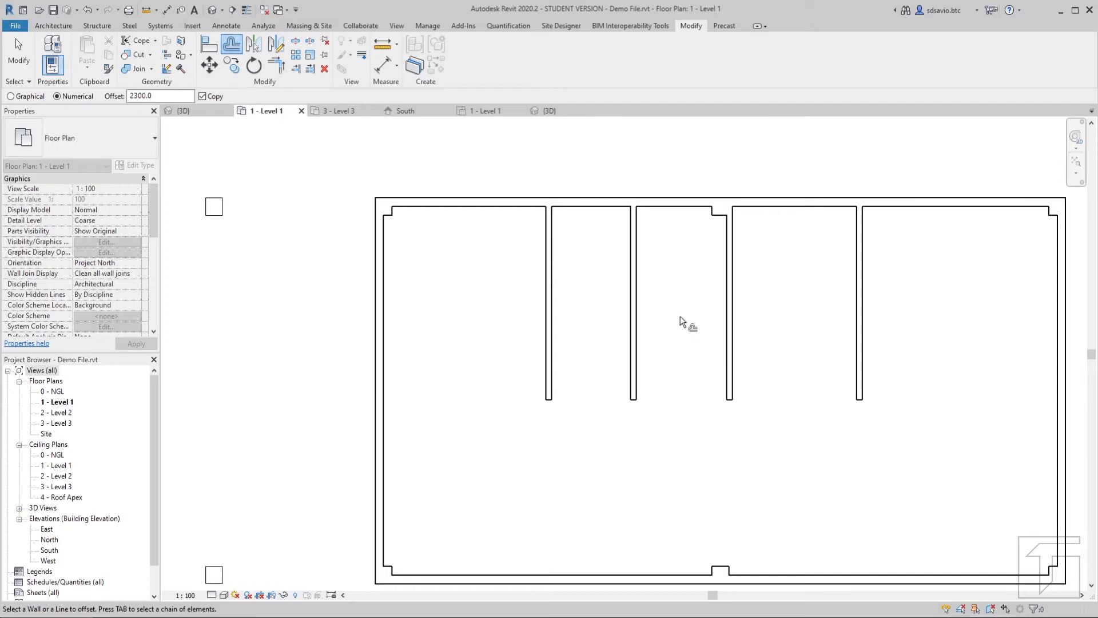
click(674, 203)
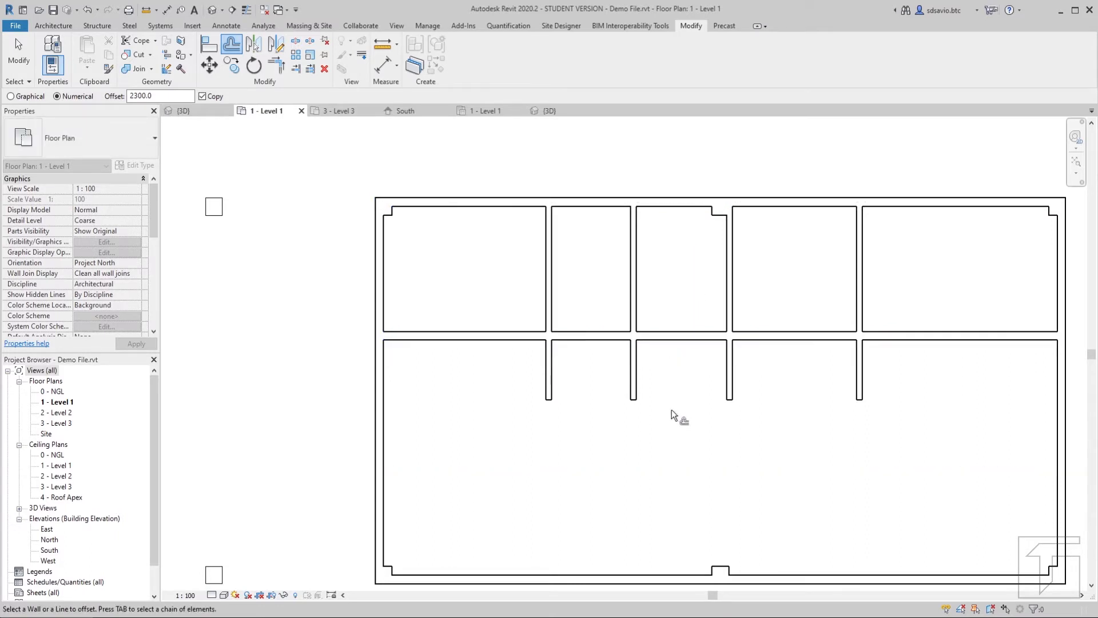
key(Escape)
key(Escape)
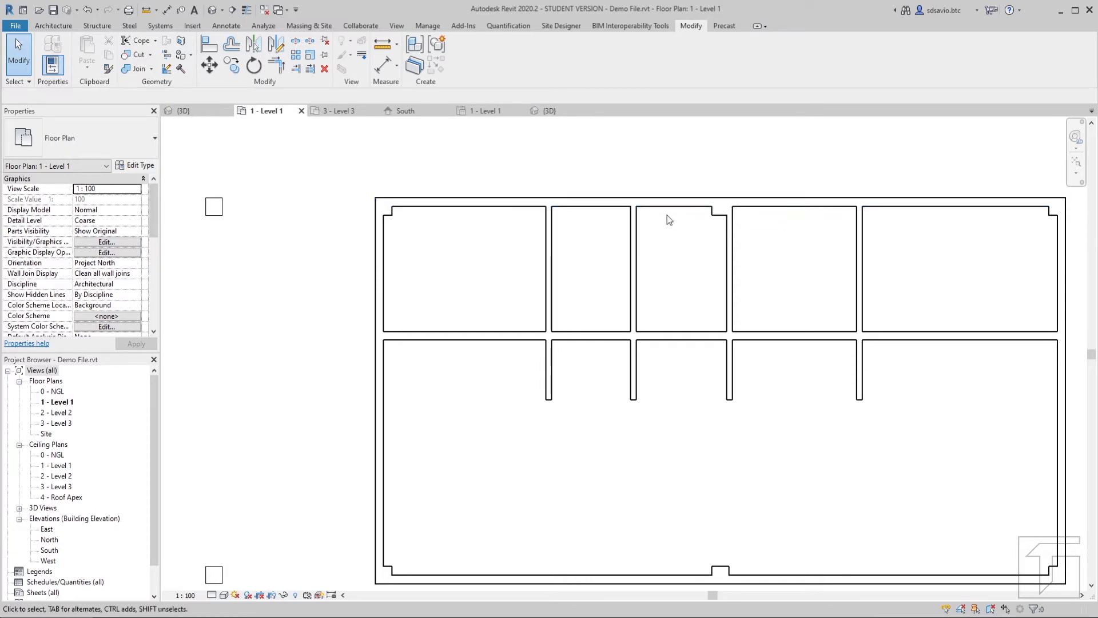
Step: Change the copied horizontal wall's type to Generic - 100mm
click(668, 337)
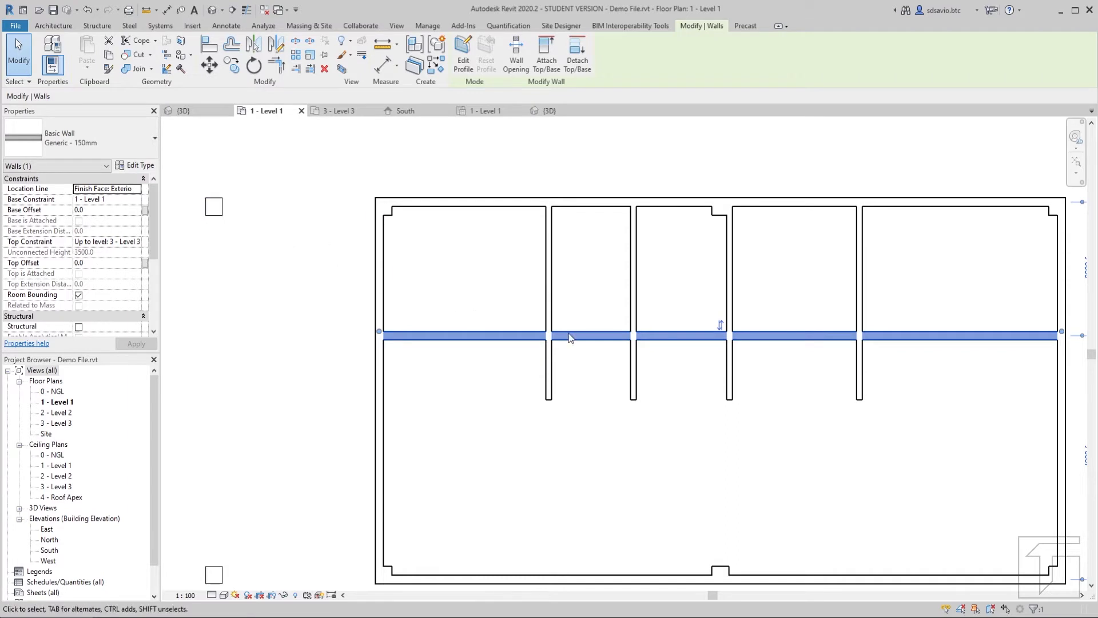
click(123, 144)
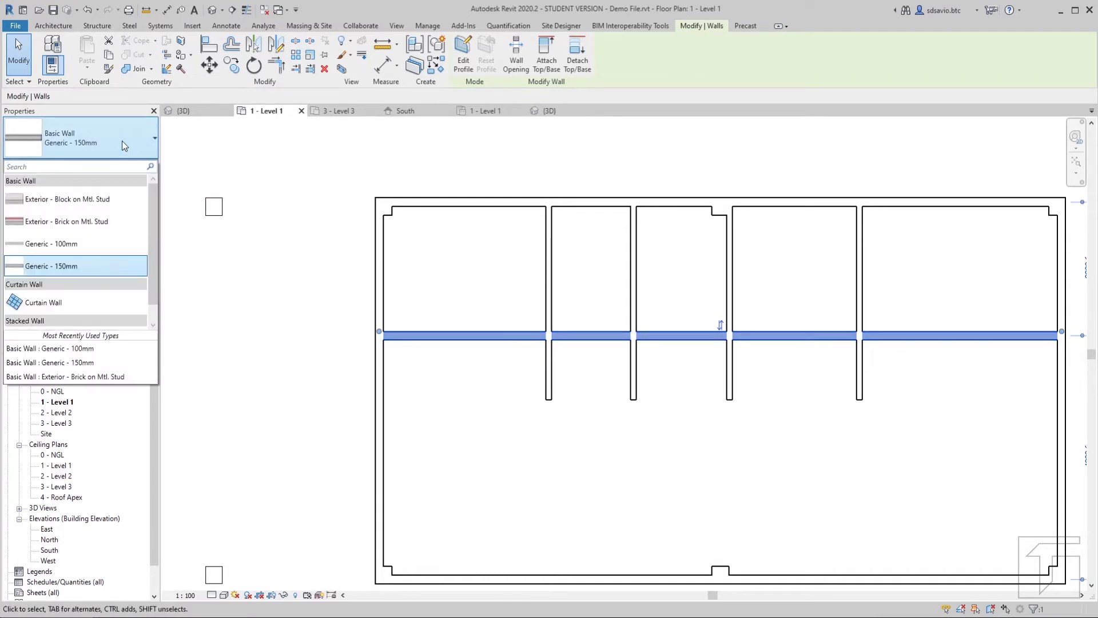
click(98, 244)
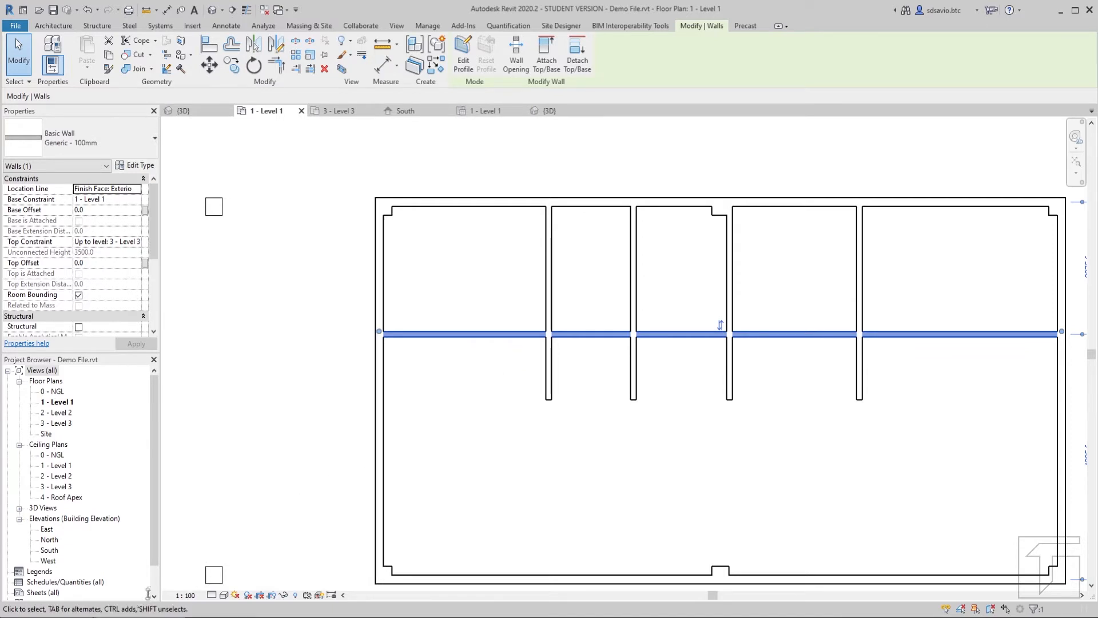
Step: Set the full-width horizontal interior wall's distance from the top exterior wall to 3350 mm
click(141, 617)
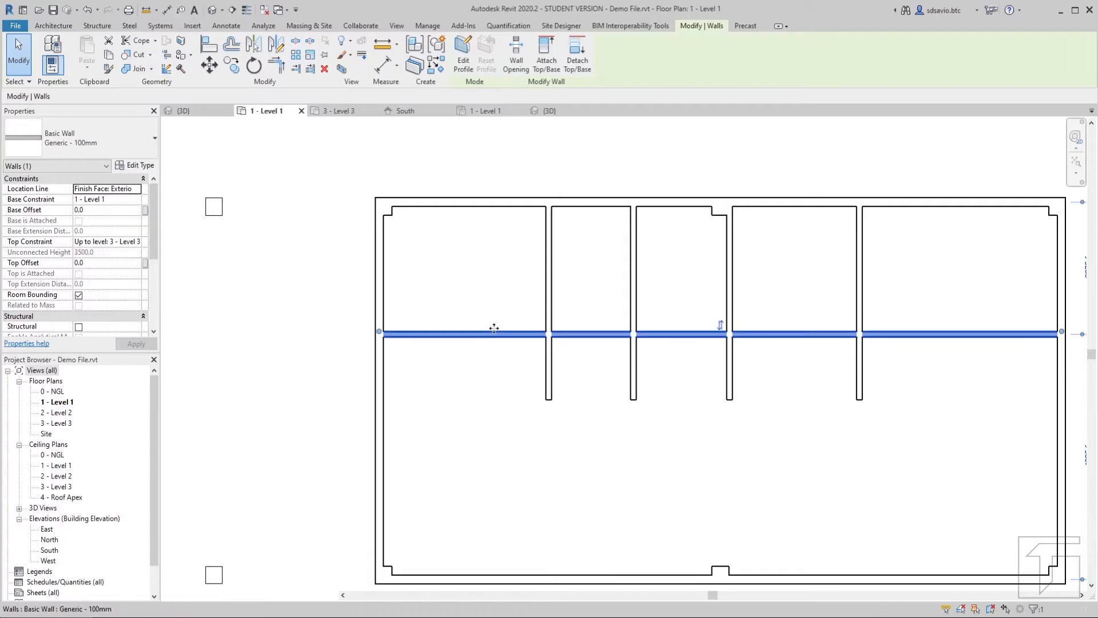
middle_drag(746, 344, 625, 336)
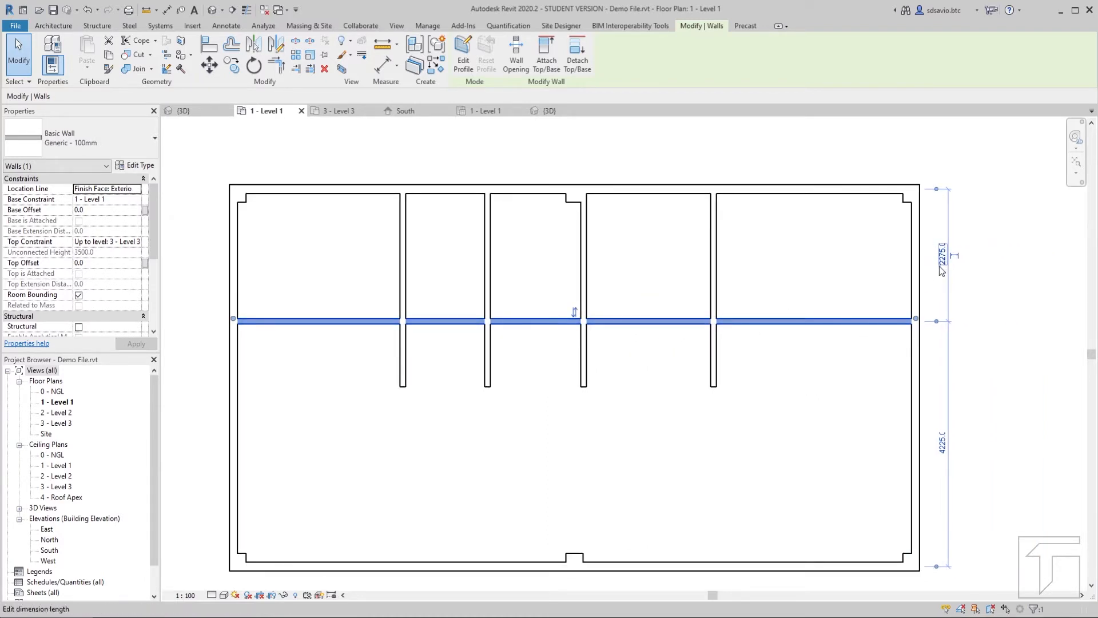
click(943, 254)
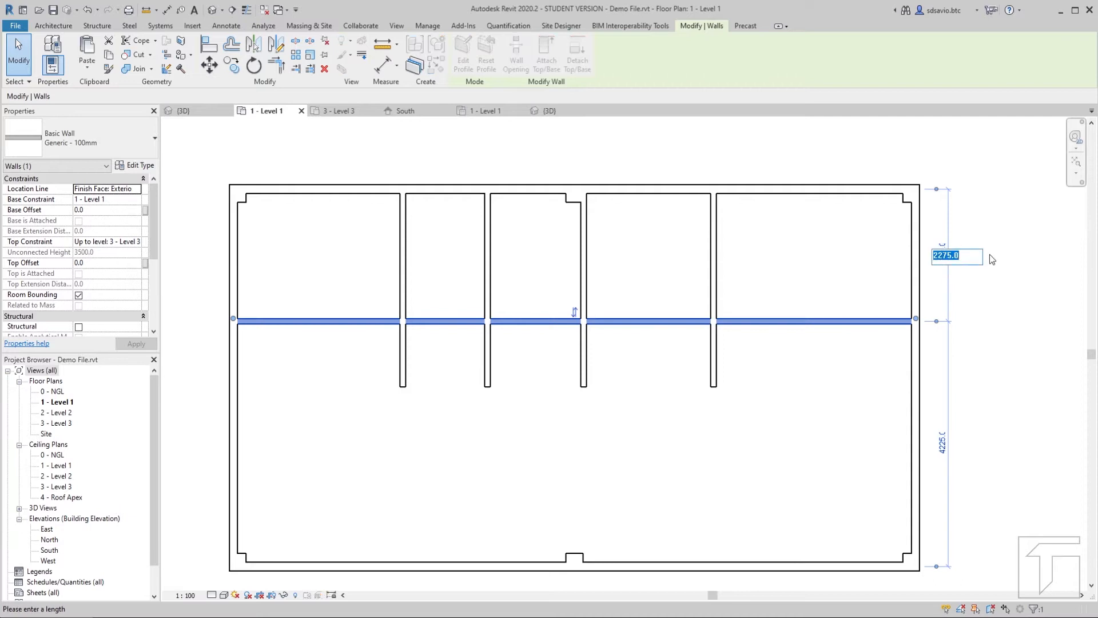
text(3350)
key(Return)
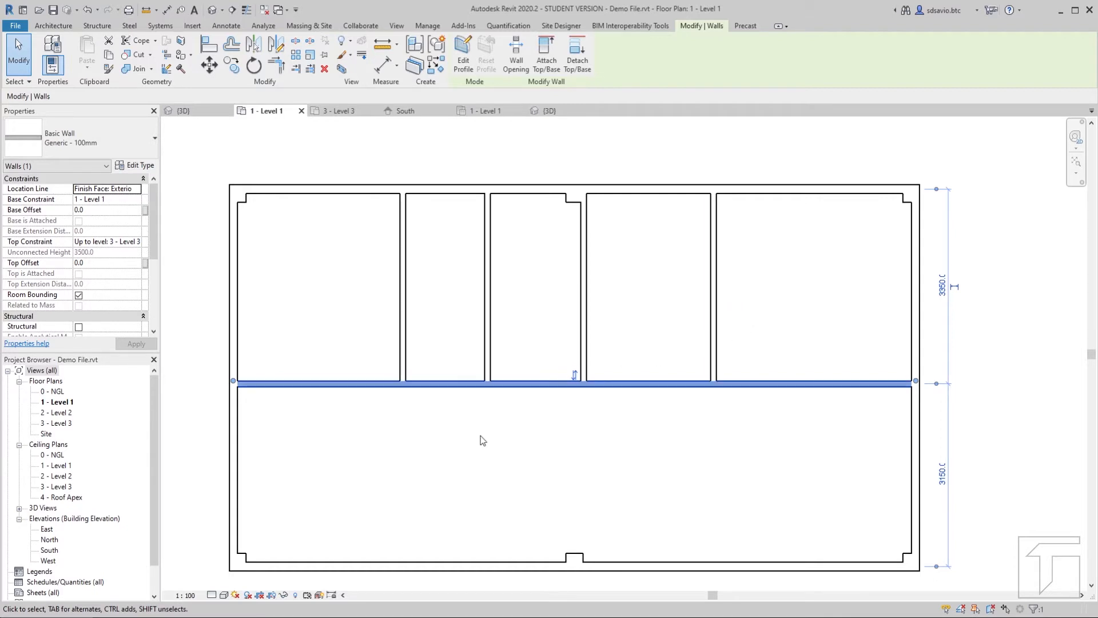
click(645, 469)
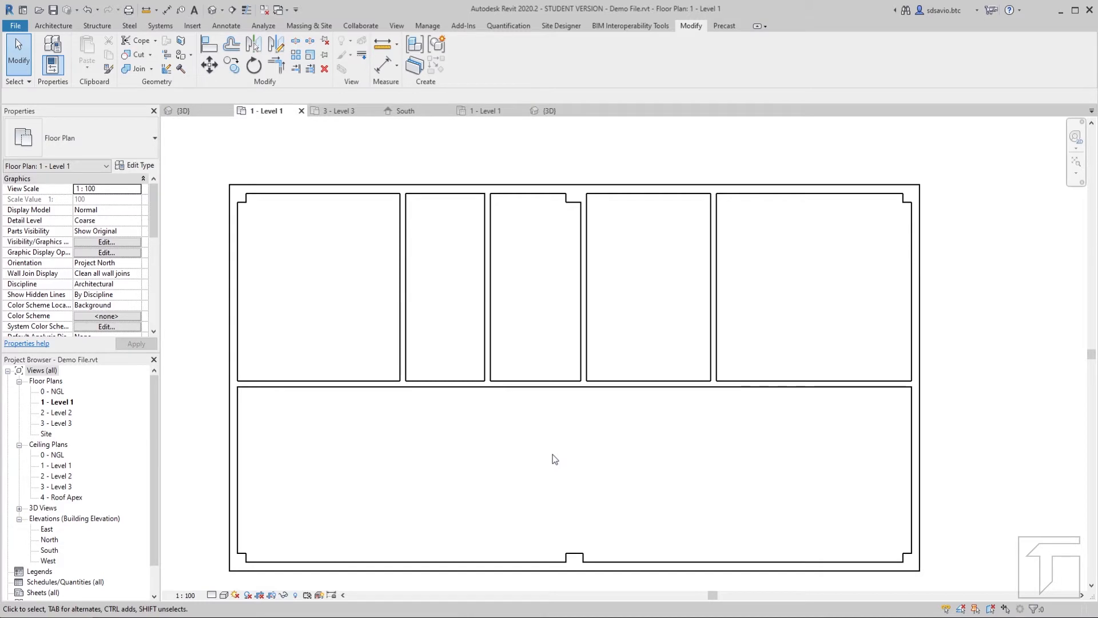
Step: Draw a horizontal Generic - 100mm wall about 2500 mm long across the two leftmost vertical interior walls, above the full-width interior wall
key(w)
key(a)
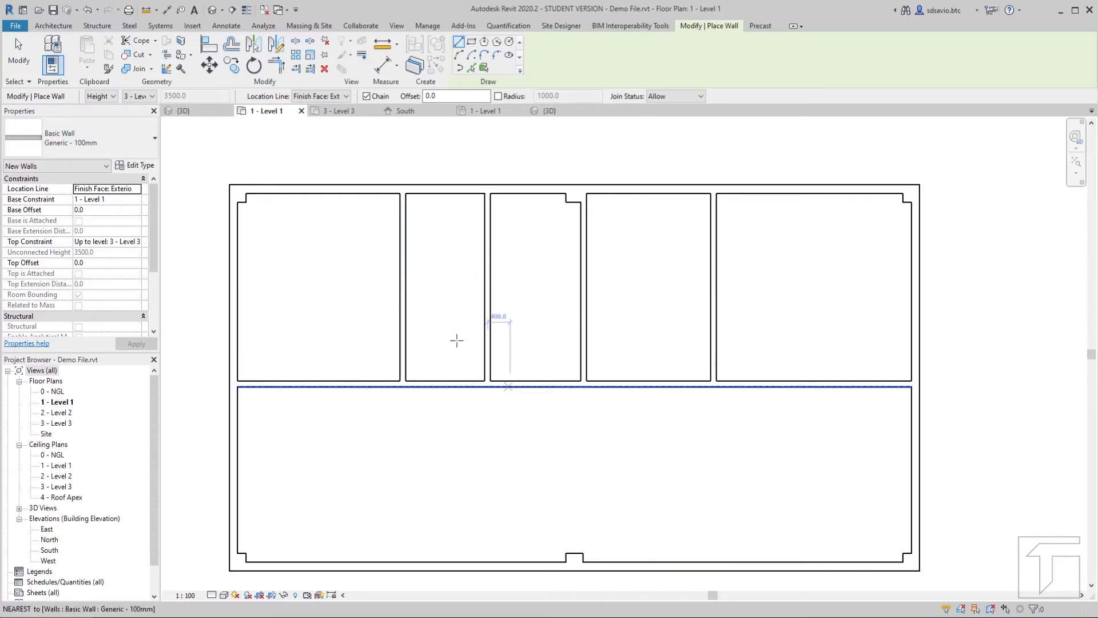
click(370, 299)
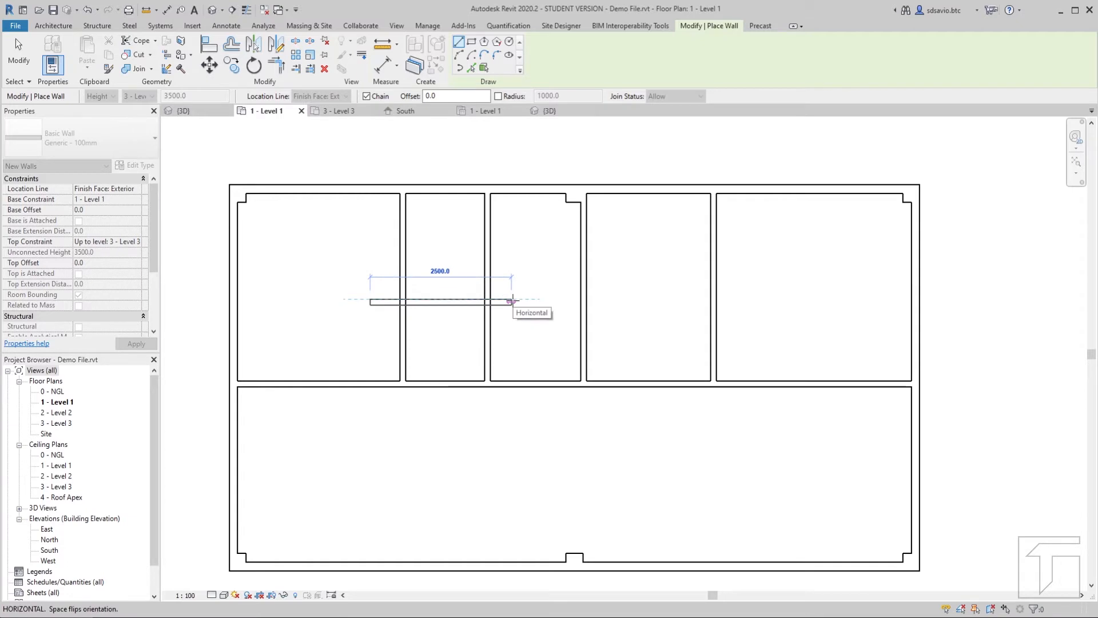
click(512, 300)
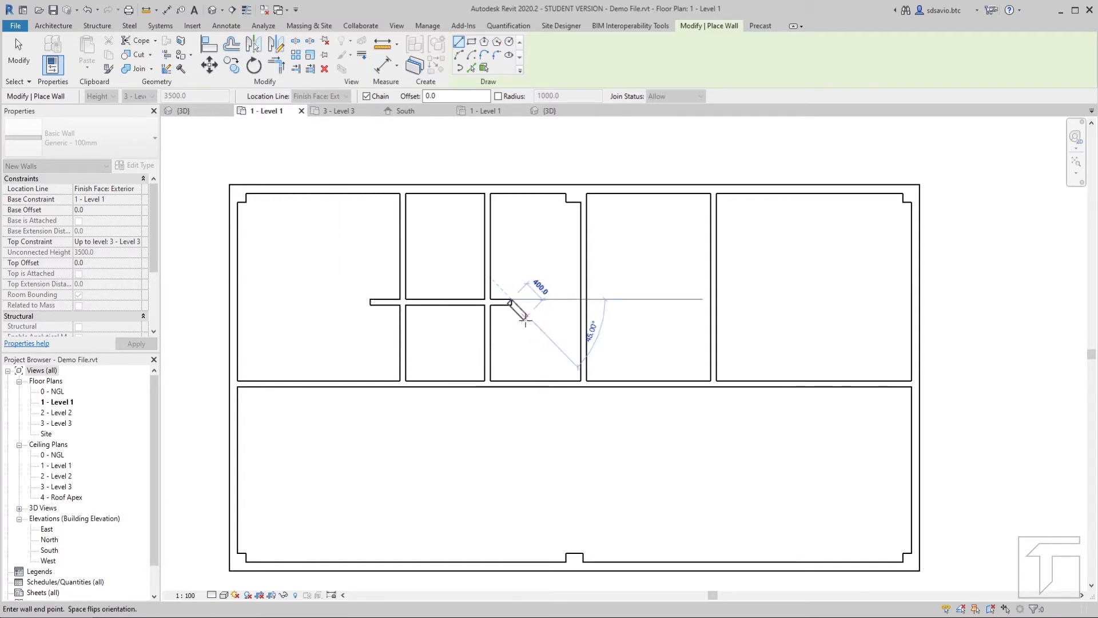
key(Escape)
key(Escape)
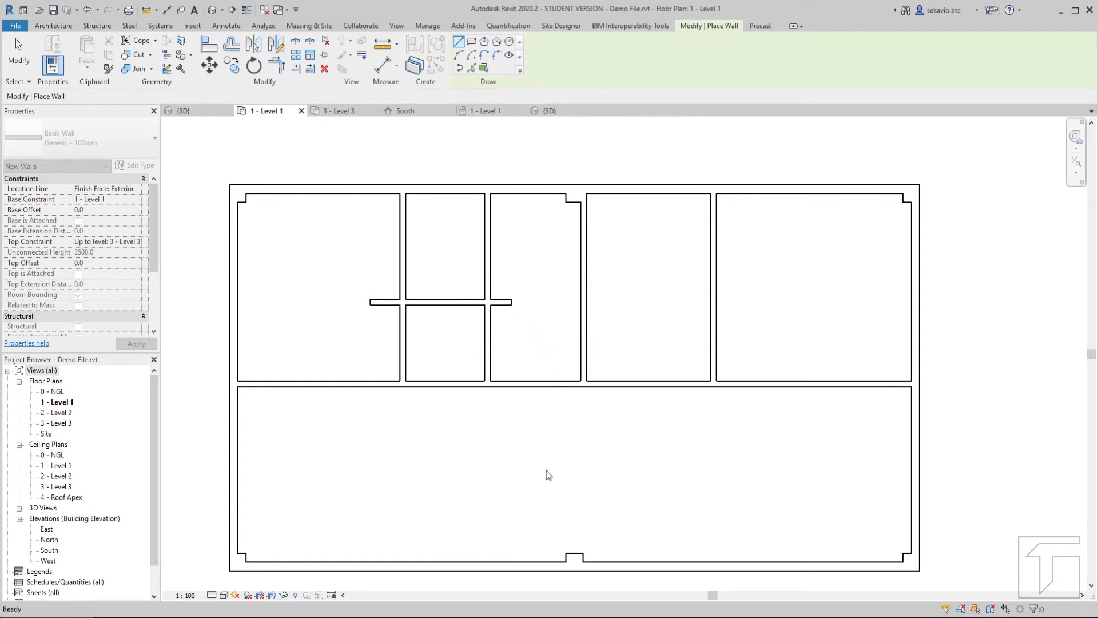
Step: Draw a horizontal Generic - 100mm wall about 3400 mm long inside the lower room, right of its centre and midway down
key(w)
key(a)
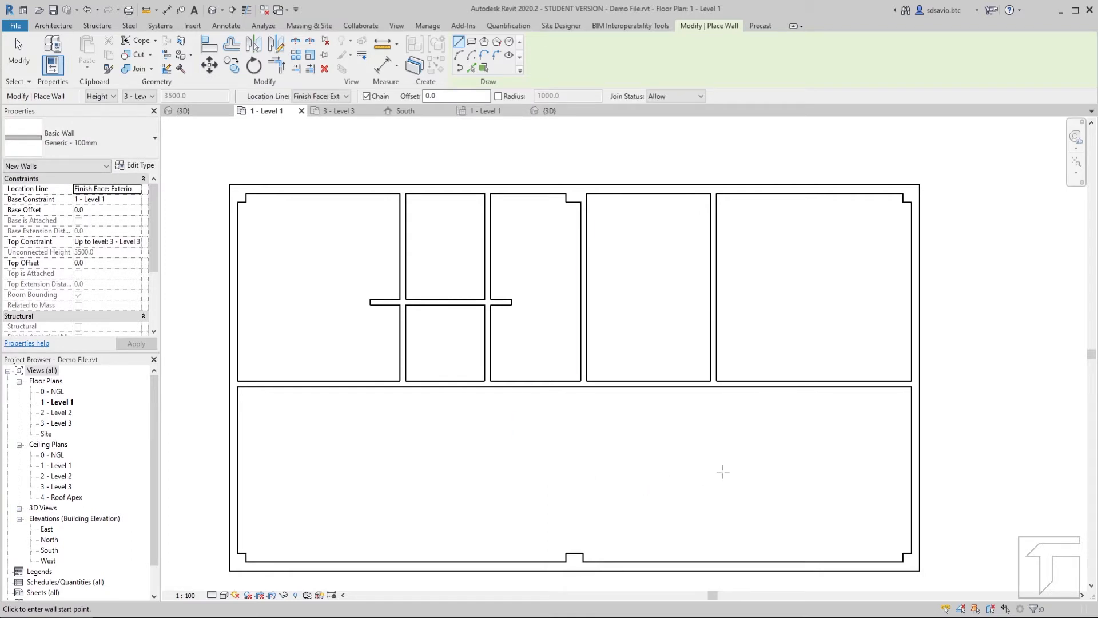
click(554, 469)
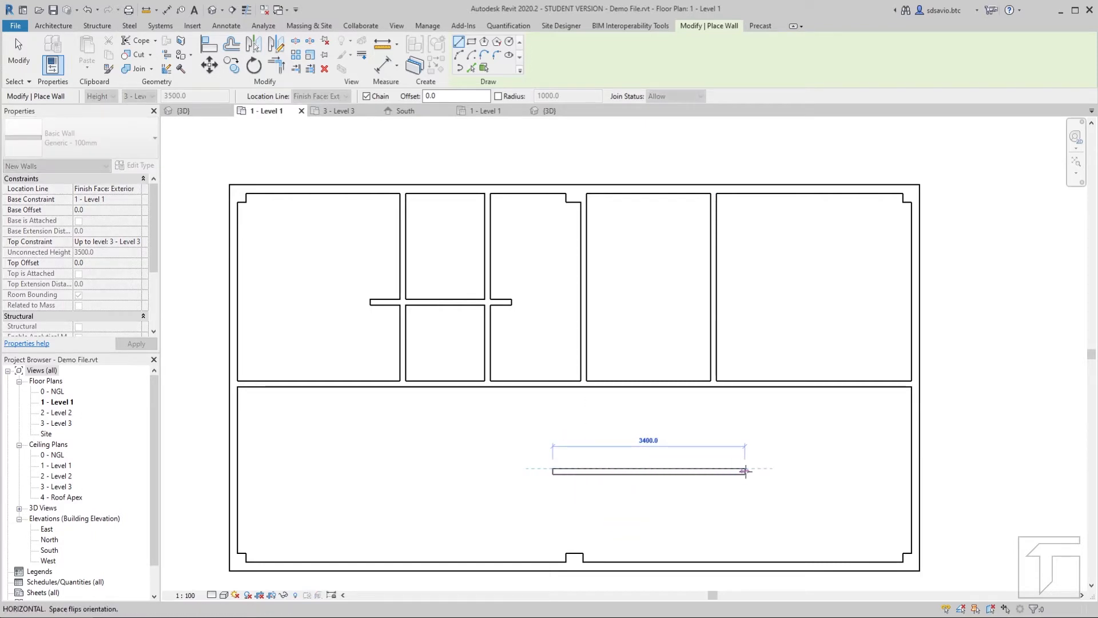
click(744, 470)
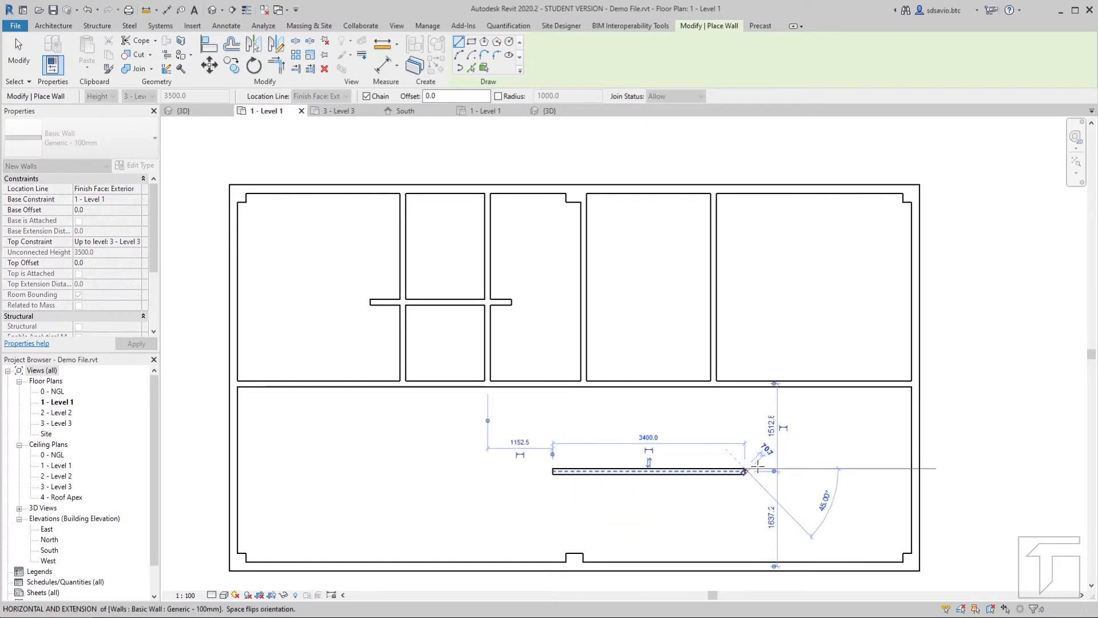
key(Escape)
key(Escape)
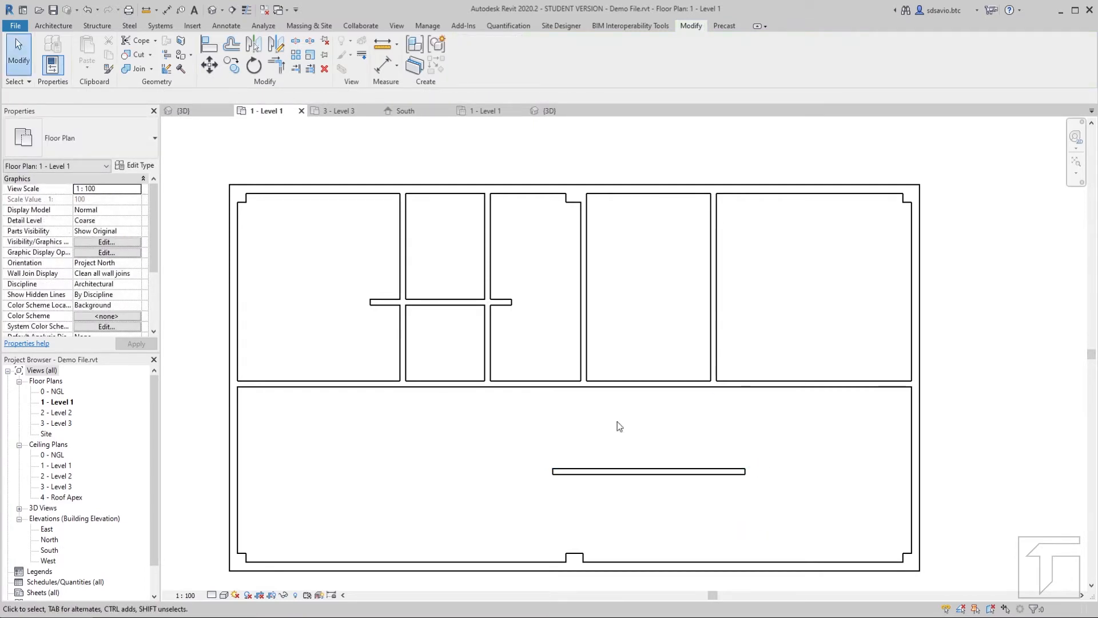
Step: Check the house plan, and trim the leftmost vertical interior wall and the short upper horizontal wall into a corner
click(141, 617)
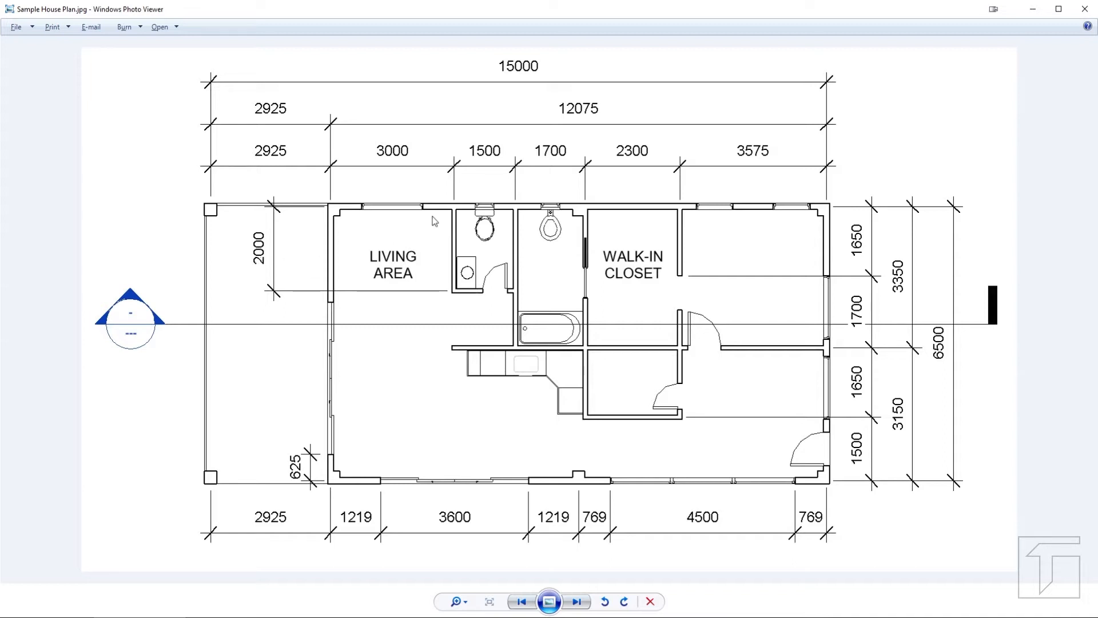
click(80, 617)
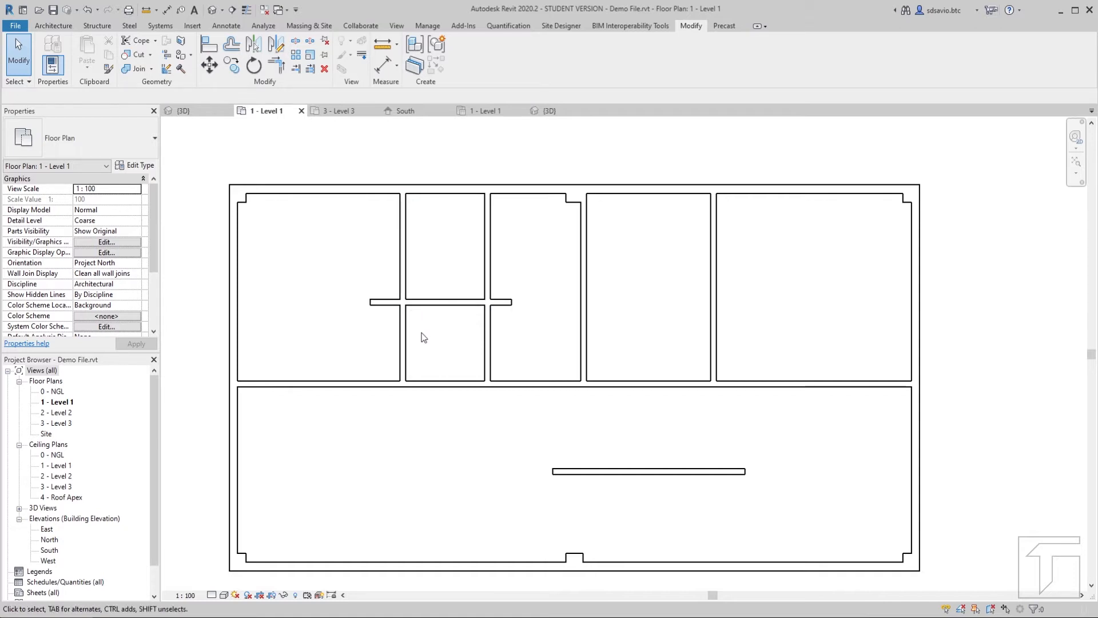
click(275, 65)
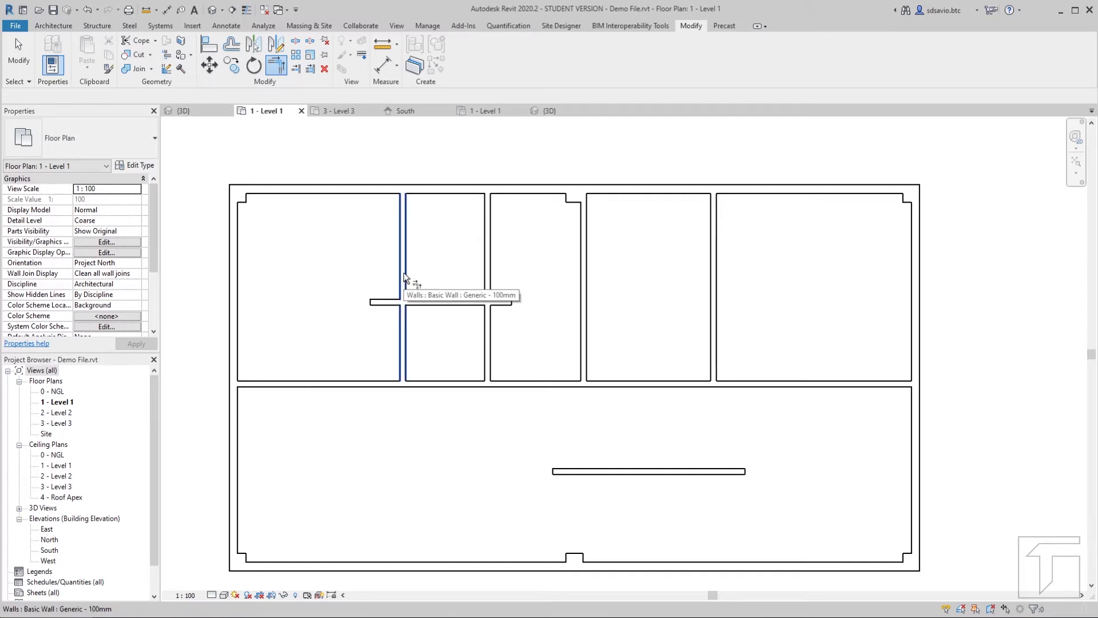
click(404, 274)
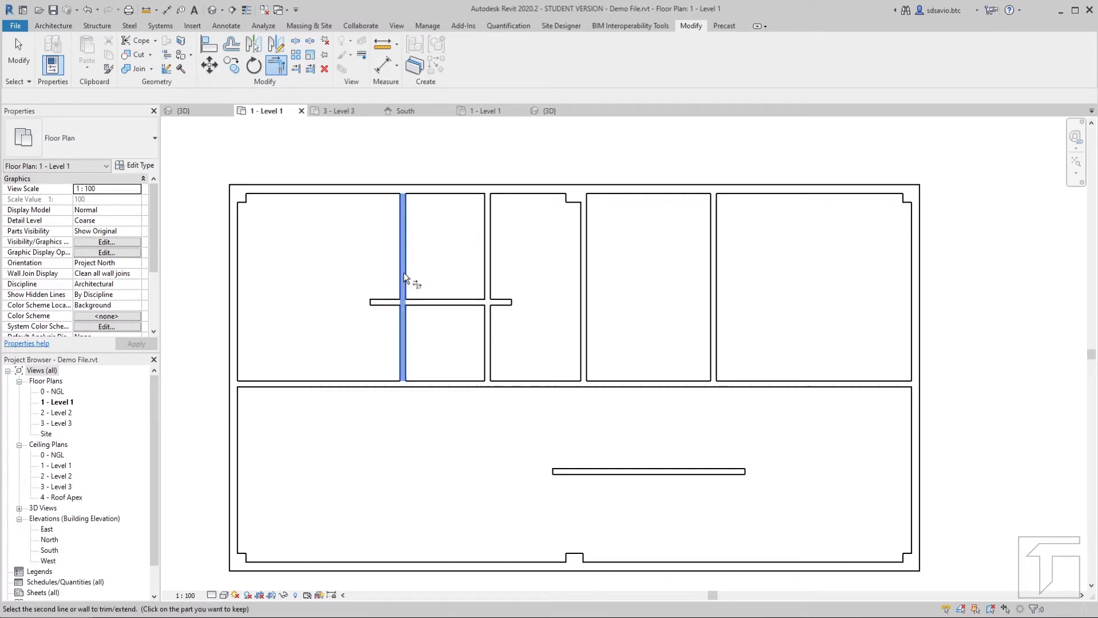
click(422, 304)
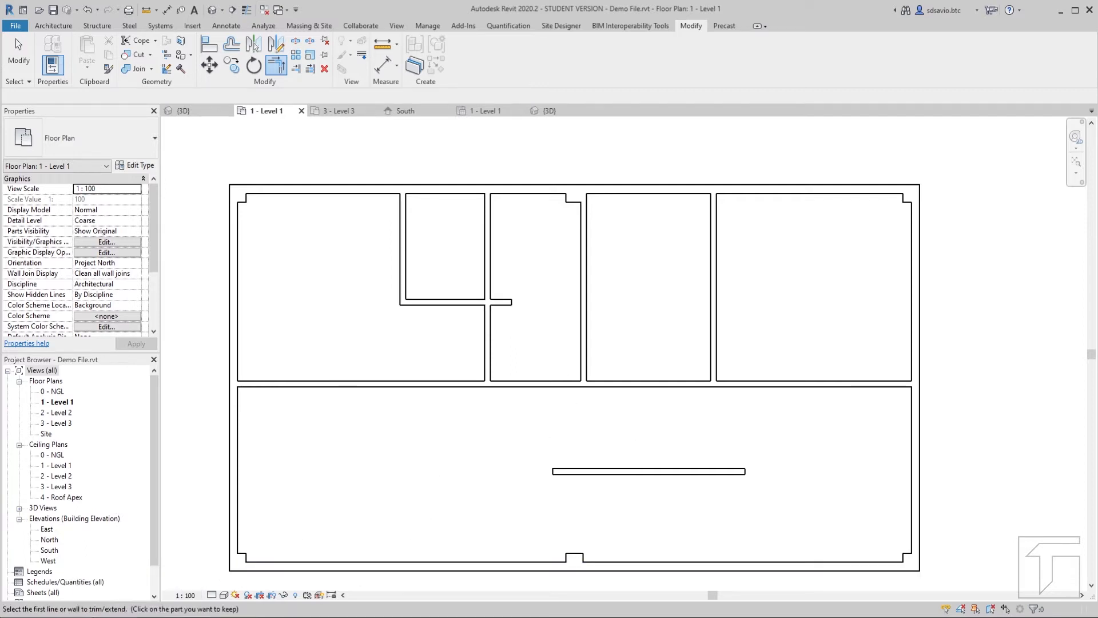
Step: Trim the third and fourth vertical interior walls to the lower horizontal wall, forming a closed small room below the full-width wall
click(141, 617)
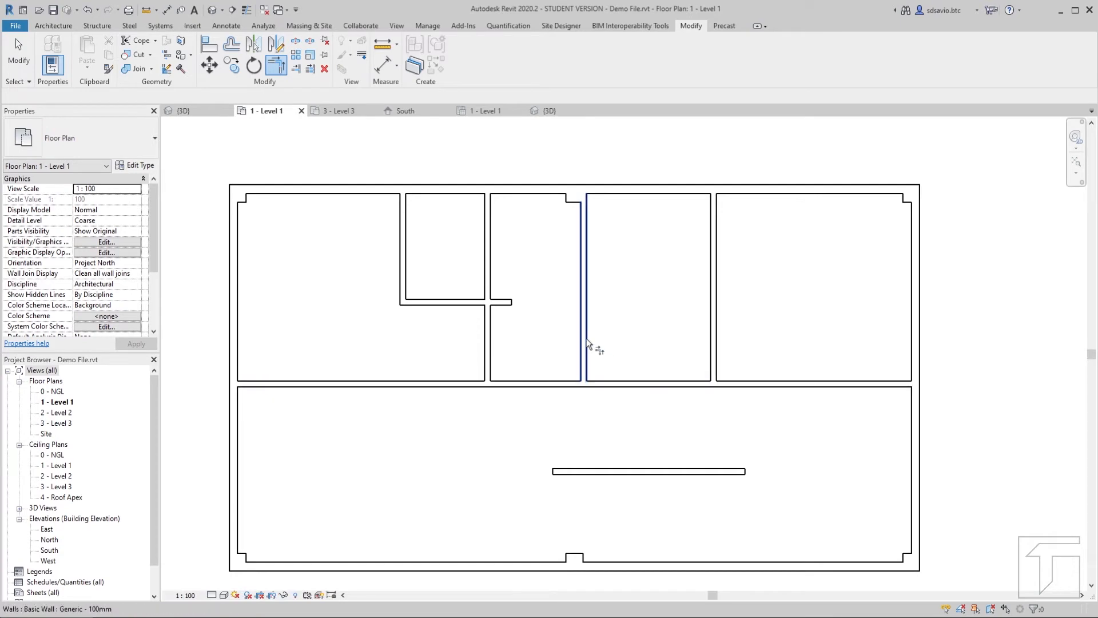
click(584, 357)
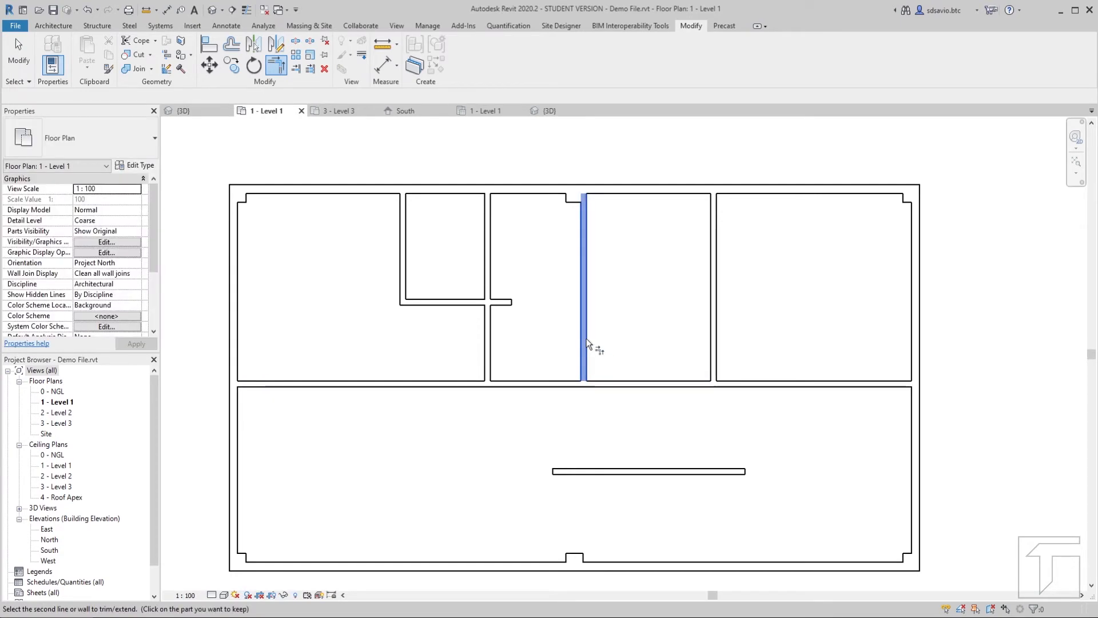
click(607, 473)
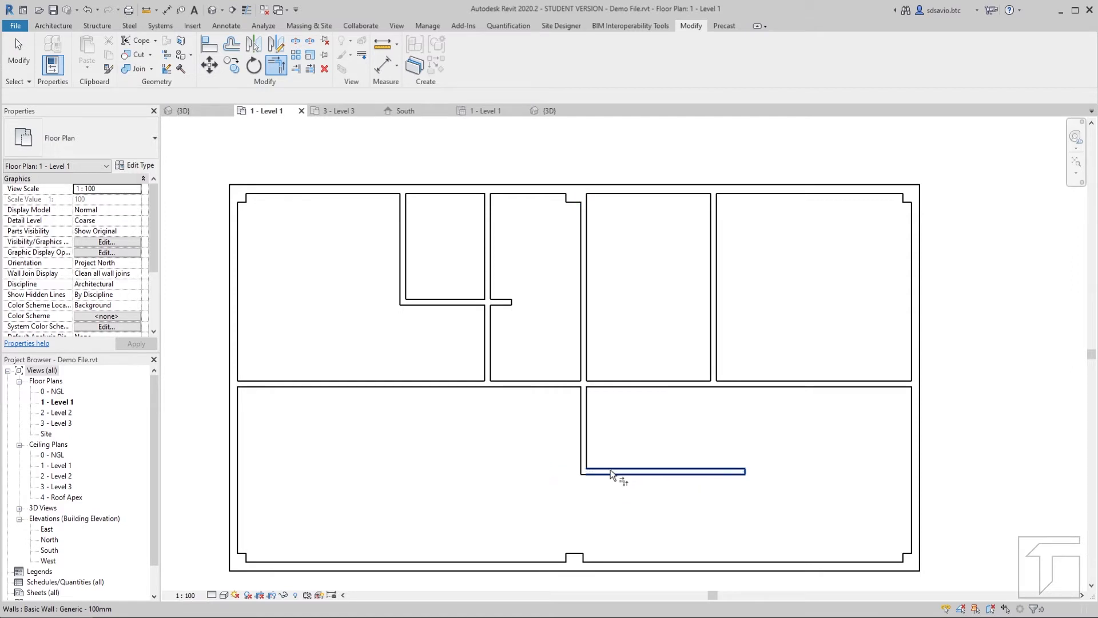
click(661, 472)
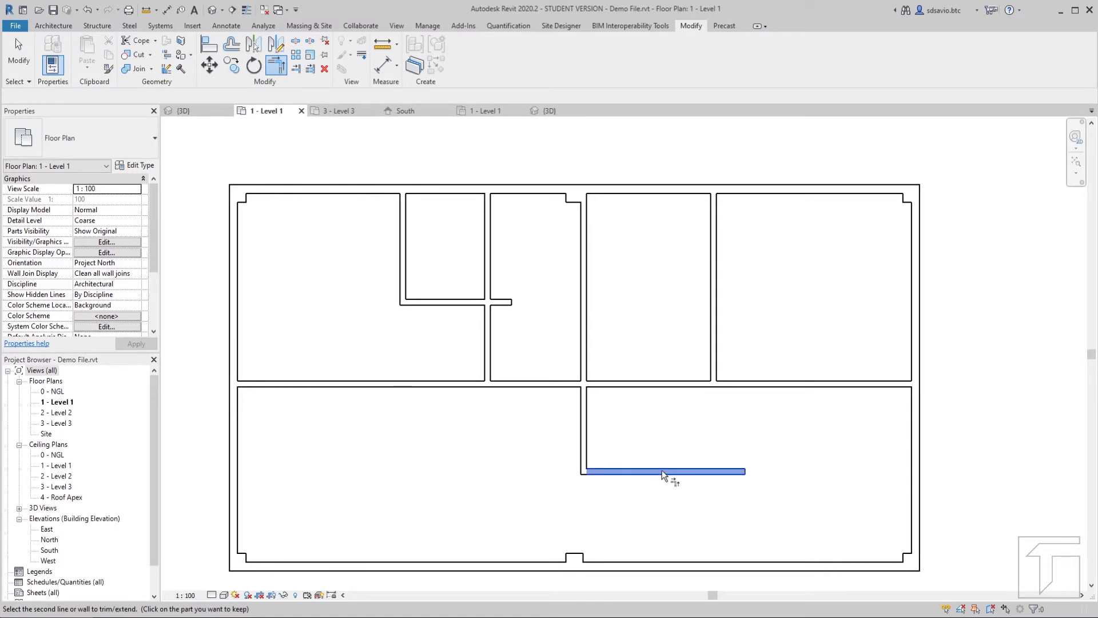
click(710, 320)
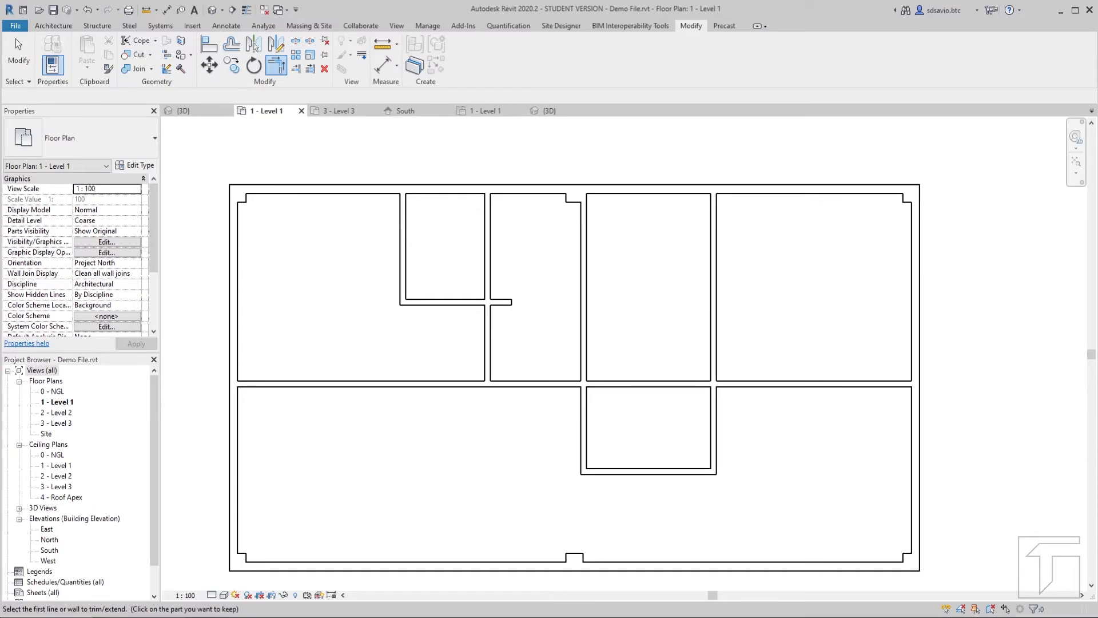
Step: Trim the full-width horizontal interior wall back to the outer face line of the leftmost vertical interior wall, keeping its right part
click(141, 607)
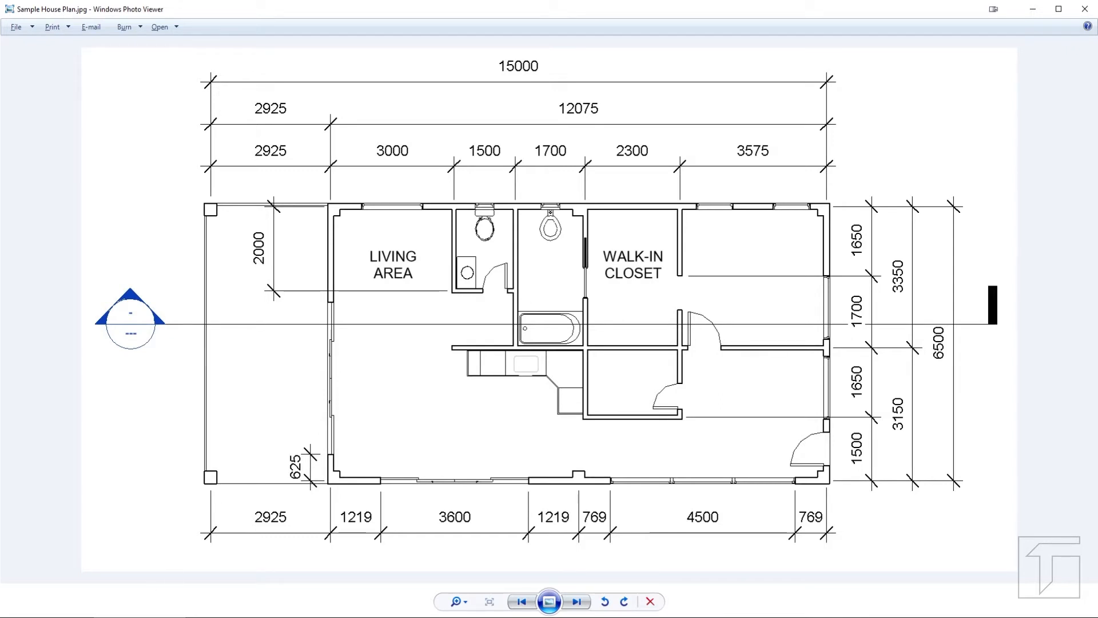
click(129, 616)
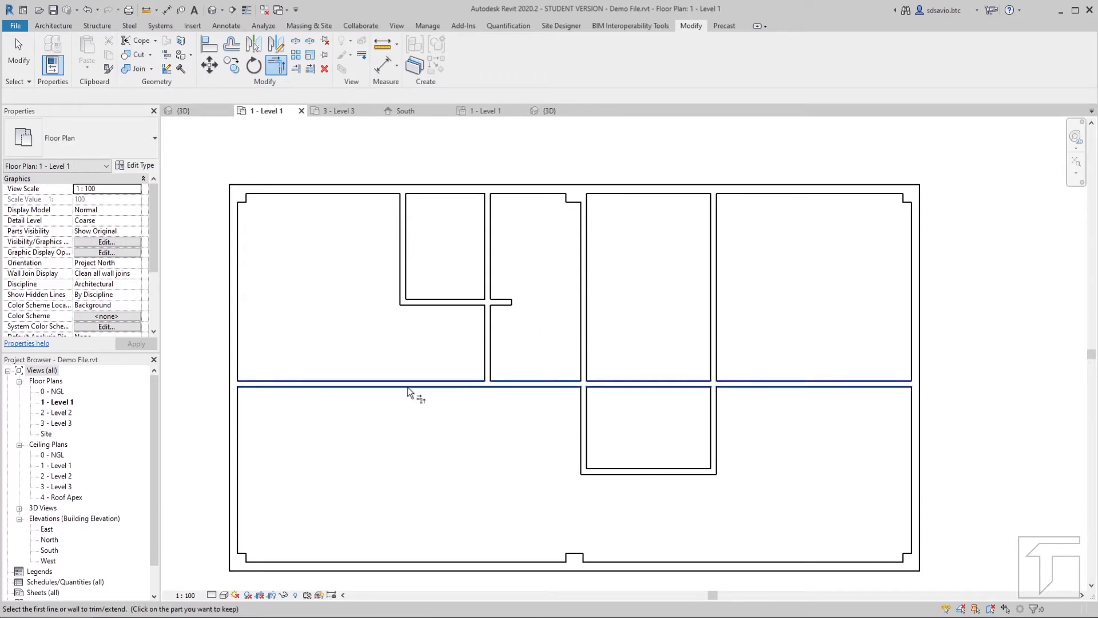
click(296, 69)
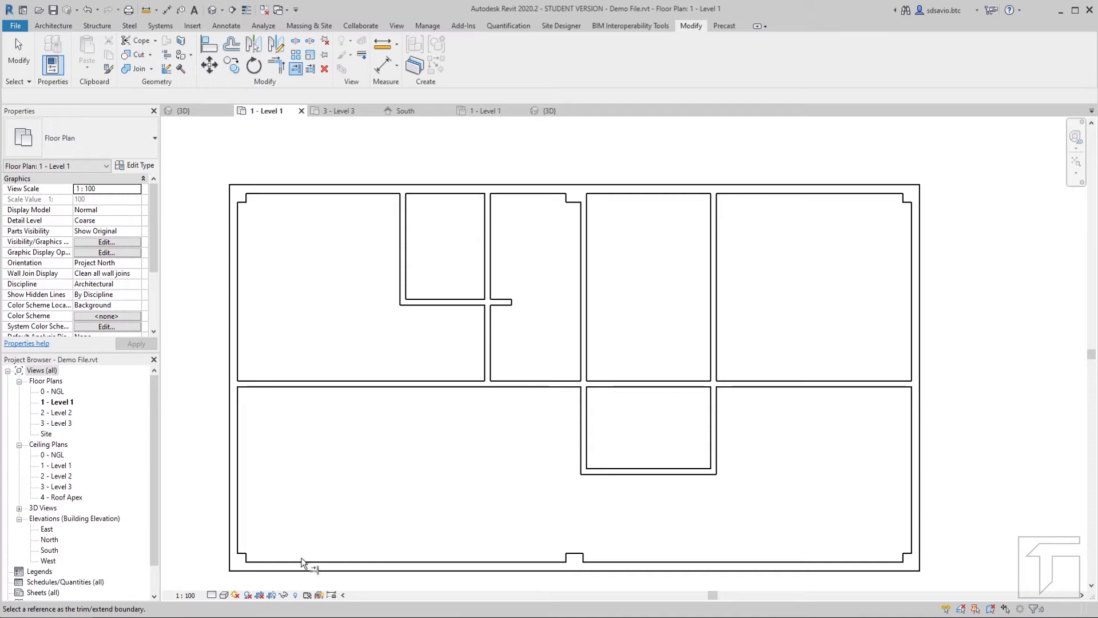
click(400, 258)
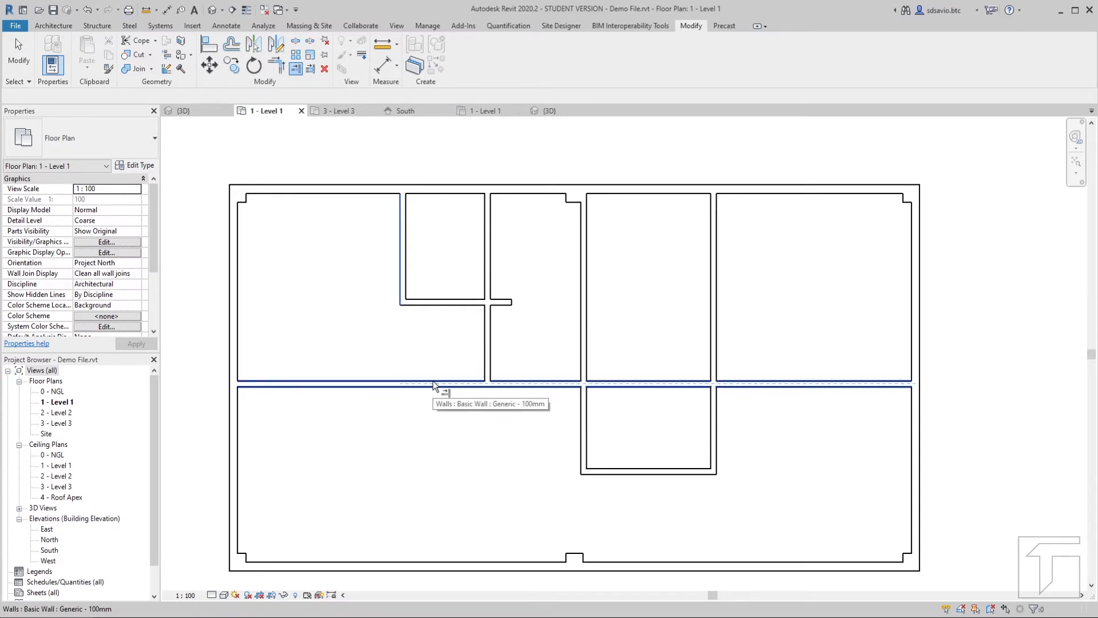
click(338, 383)
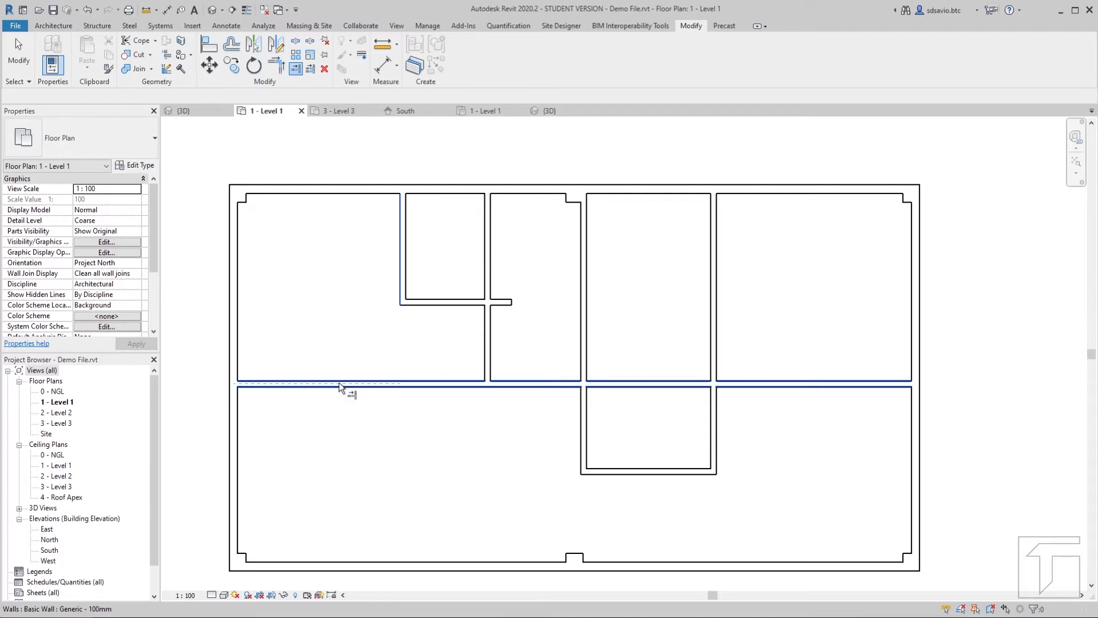
click(436, 388)
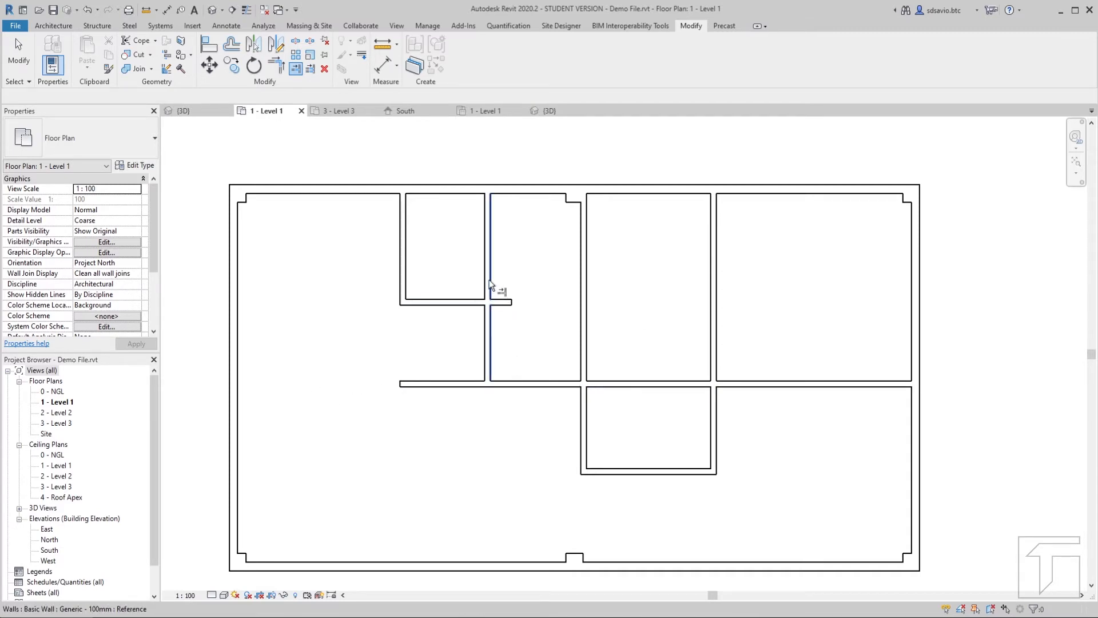
Step: Trim the short horizontal wall's overhang back to the second vertical interior wall, keeping the part on its left
scroll(493, 308, up, 1)
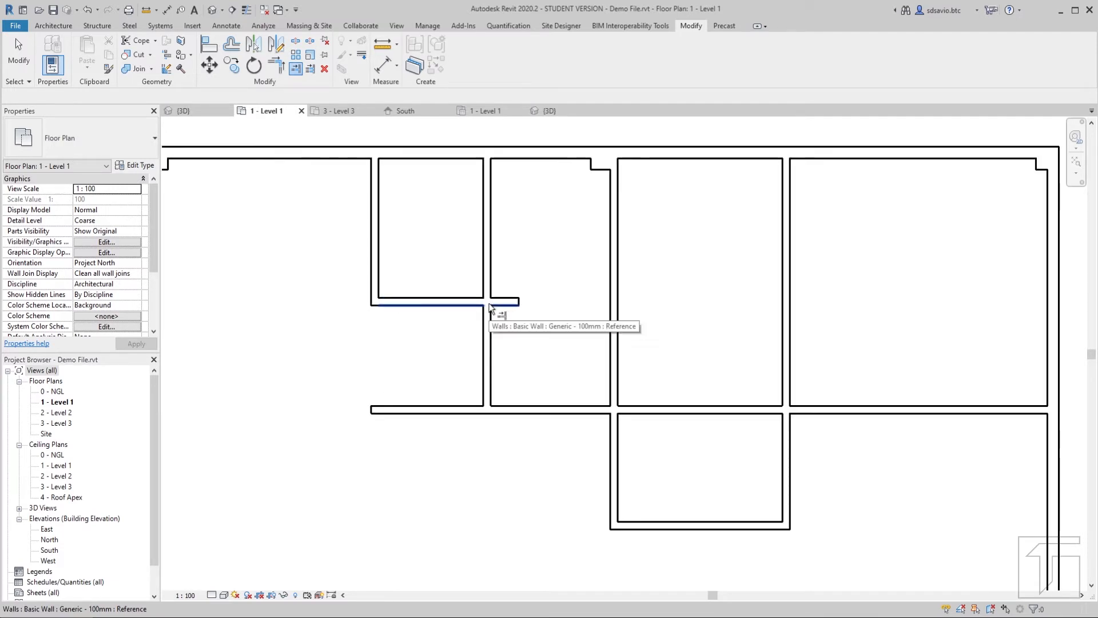
scroll(489, 307, up, 1)
scroll(487, 267, up, 2)
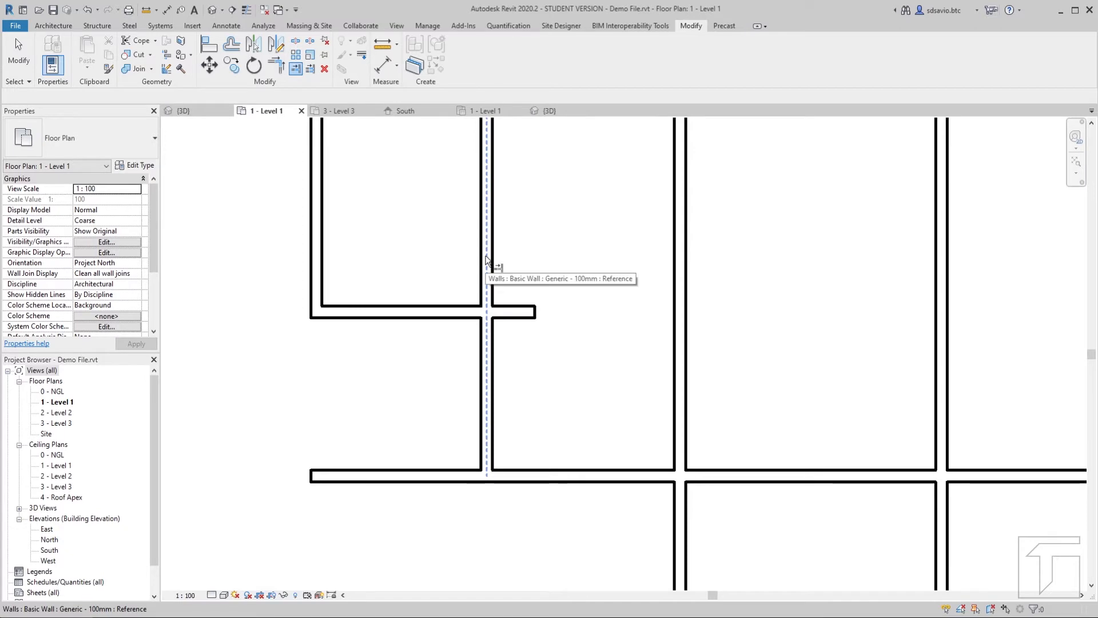
click(487, 261)
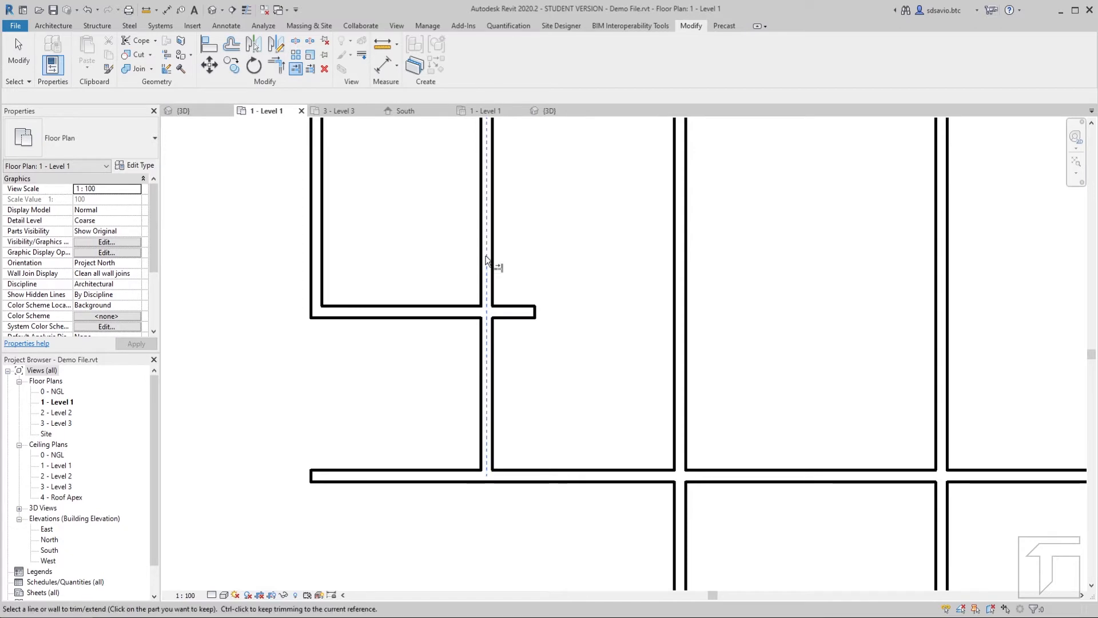
click(457, 315)
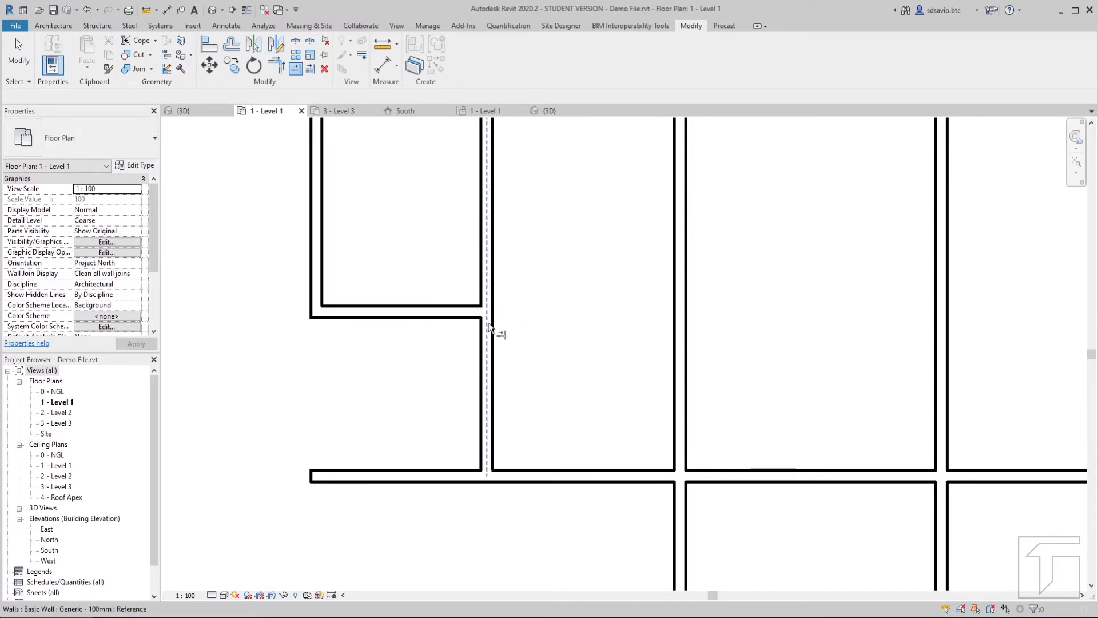
scroll(384, 322, down, 3)
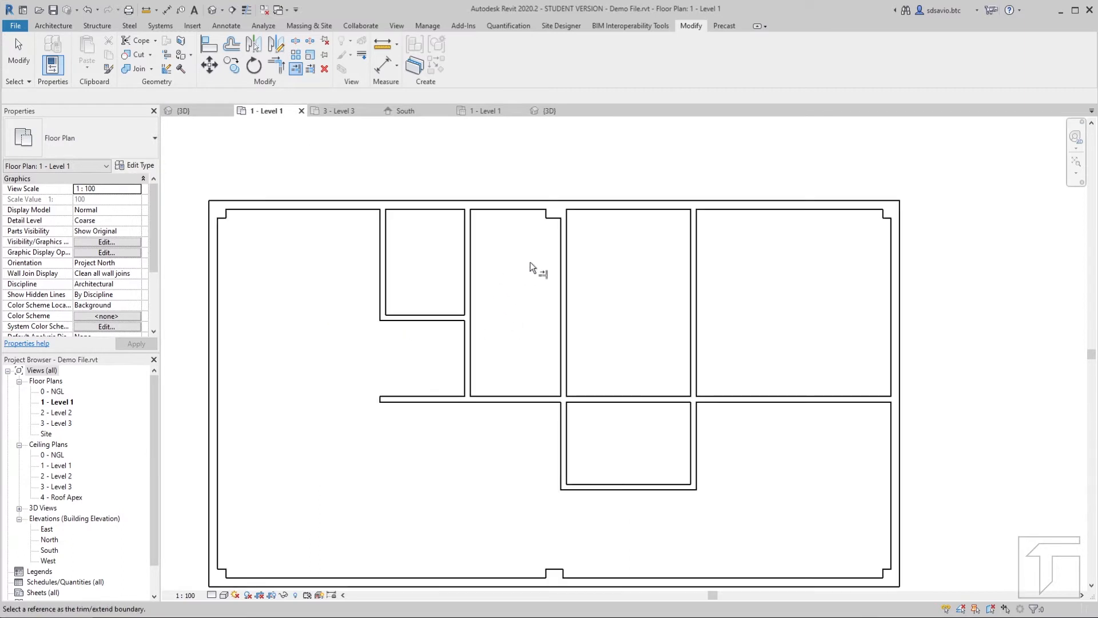
scroll(515, 274, down, 1)
key(Escape)
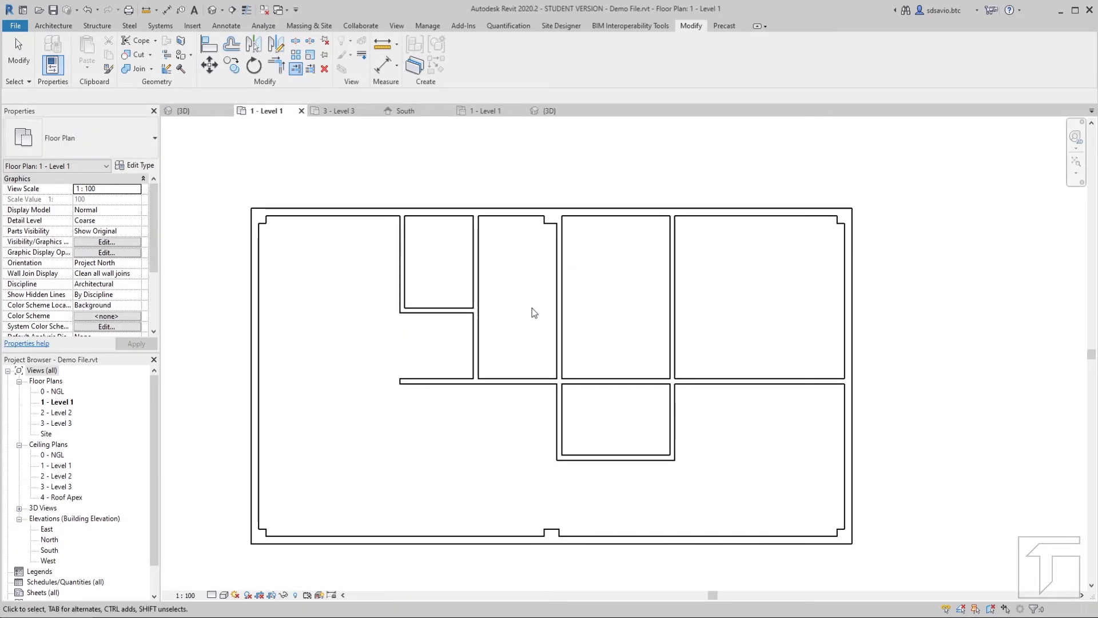
Step: Place an M_Door-Double-Sliding 1800 x 2100mm door in the left exterior wall, flipped, about 600 mm from the bottom exterior wall
middle_drag(533, 308, 659, 282)
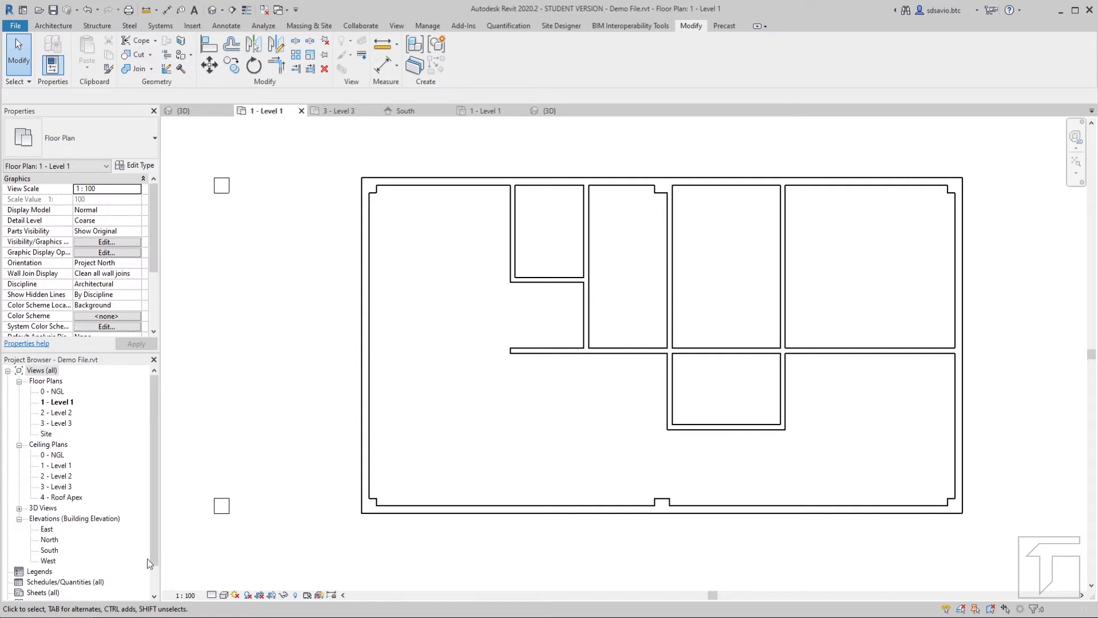
click(140, 615)
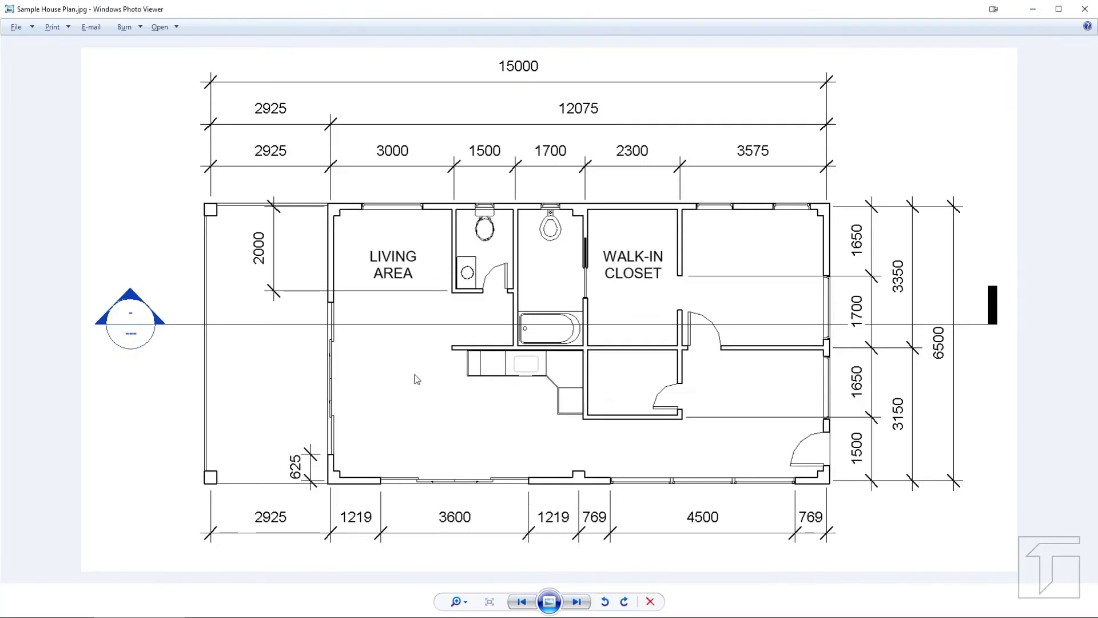
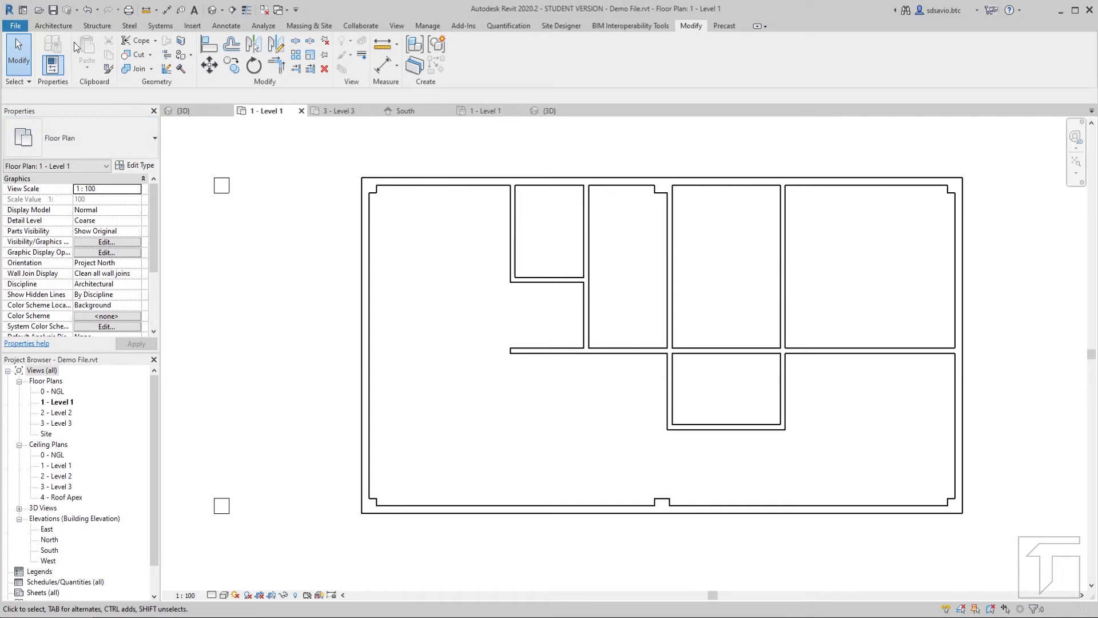
click(54, 26)
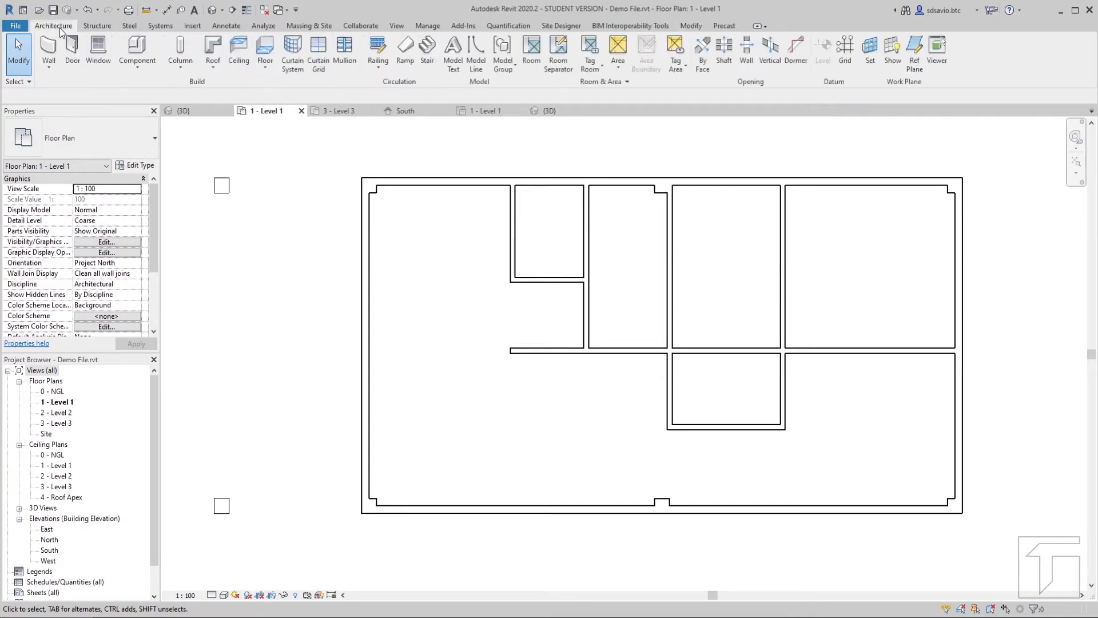
click(75, 56)
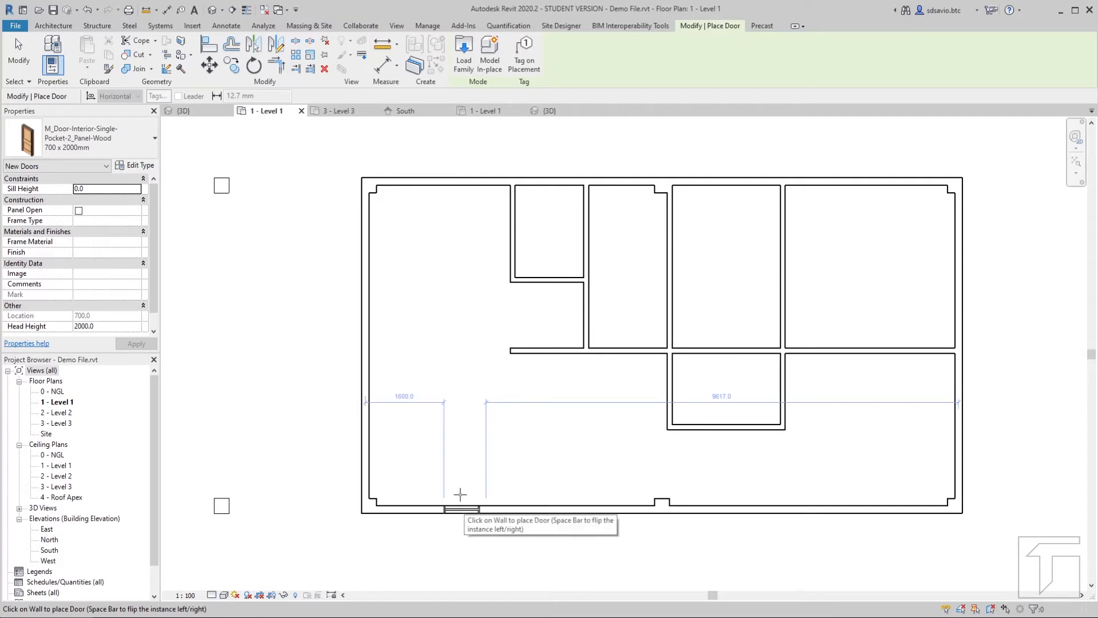
click(79, 133)
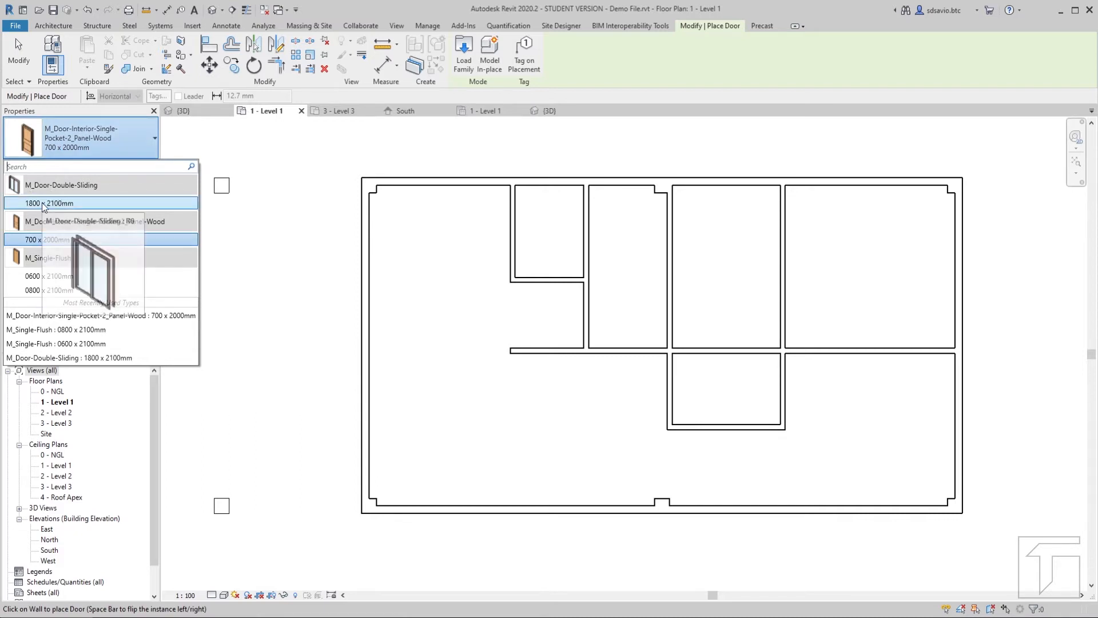
click(61, 205)
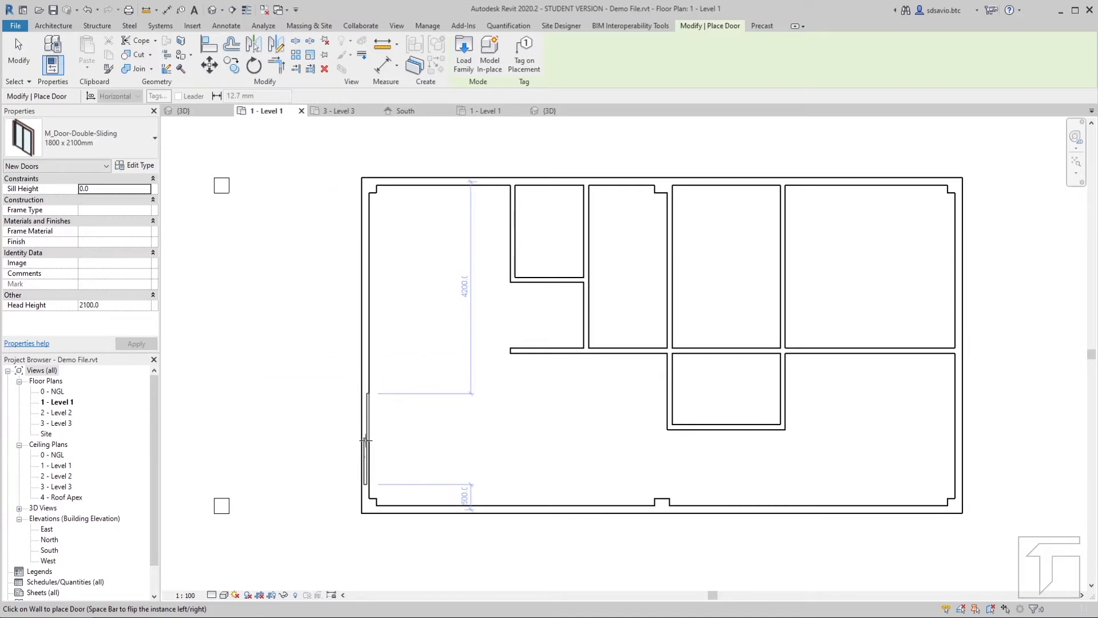
scroll(365, 440, up, 3)
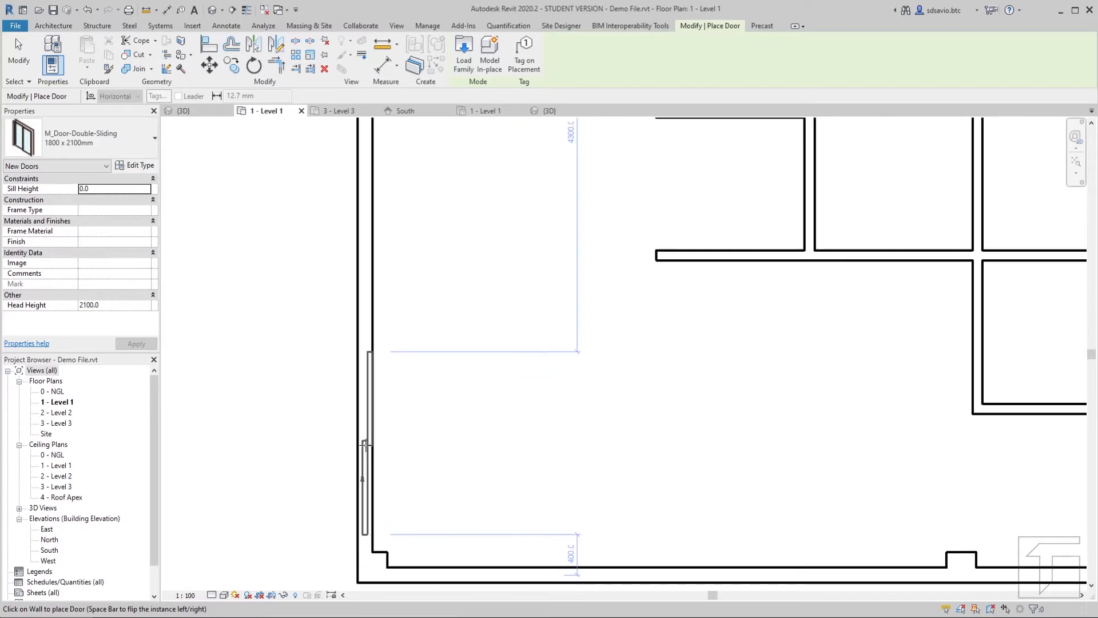
middle_drag(372, 441, 495, 322)
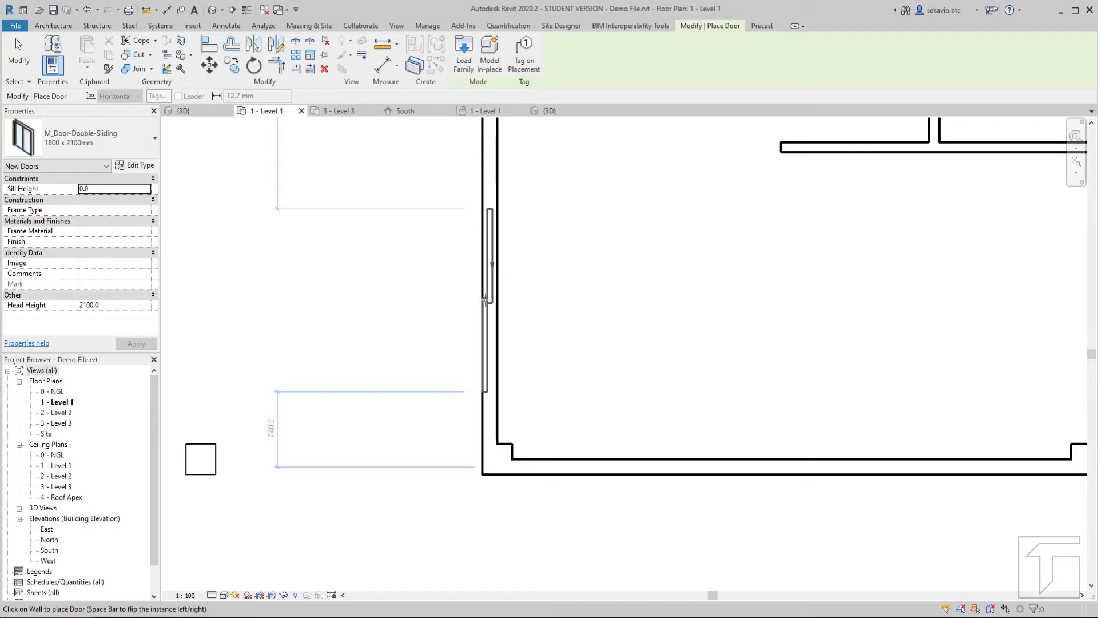
key(space)
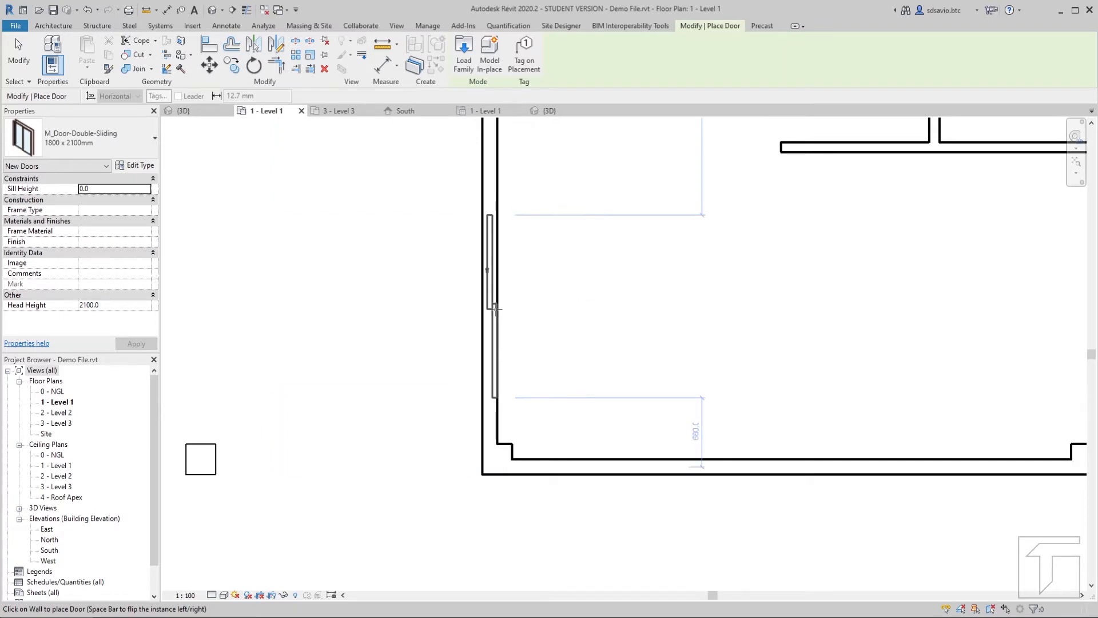
click(495, 314)
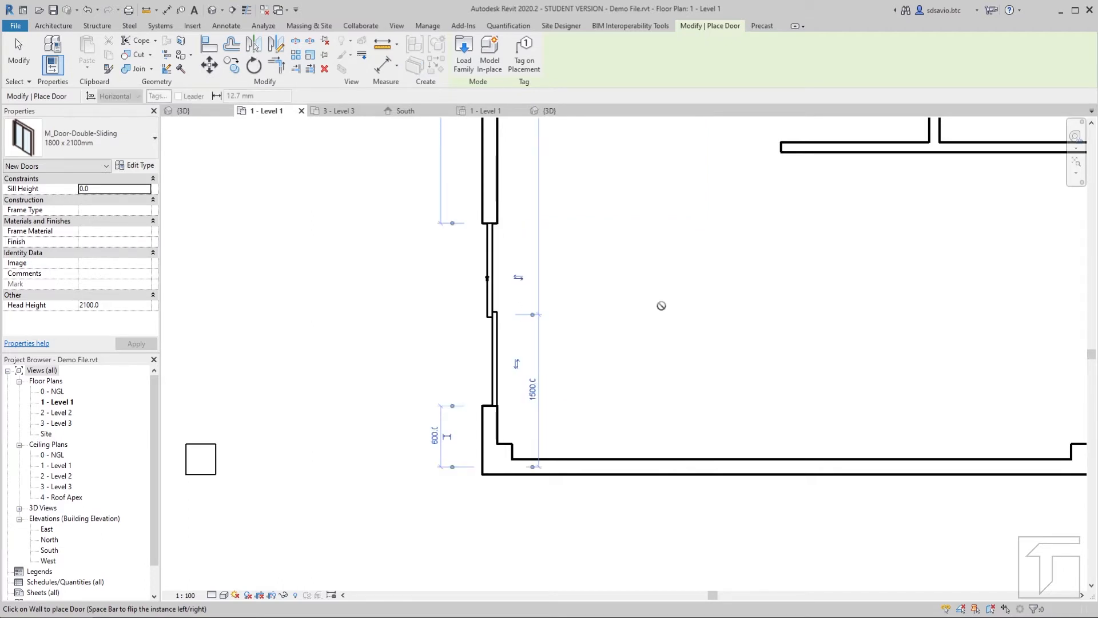
Step: Place a second 1800 x 2100mm double-sliding door in the left exterior wall, flipped, about 240 mm above the first door
middle_drag(543, 169, 549, 324)
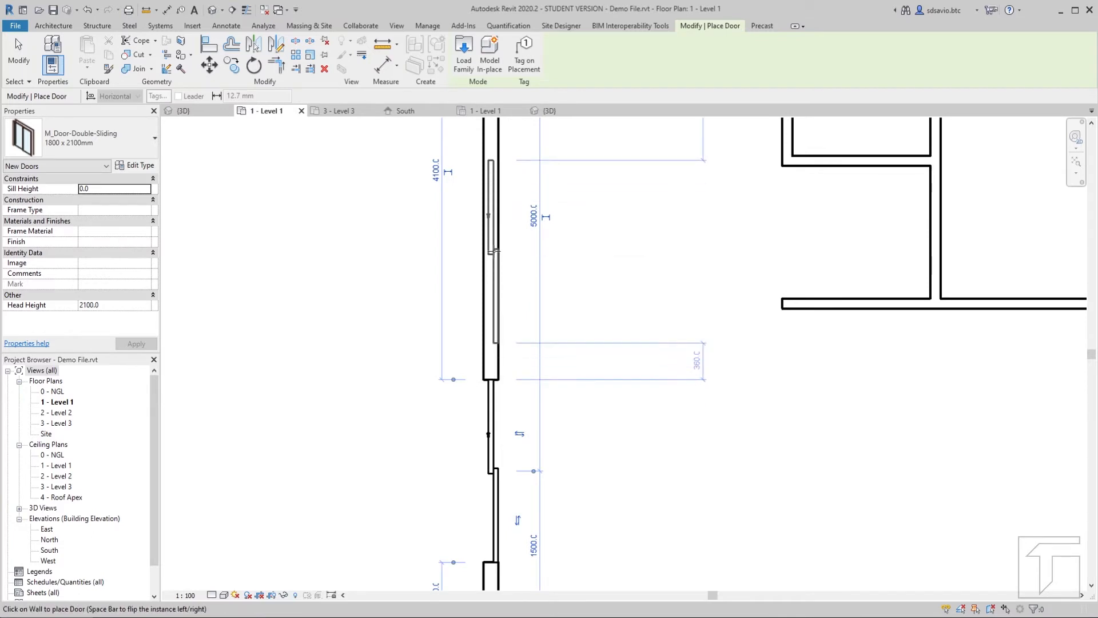
key(space)
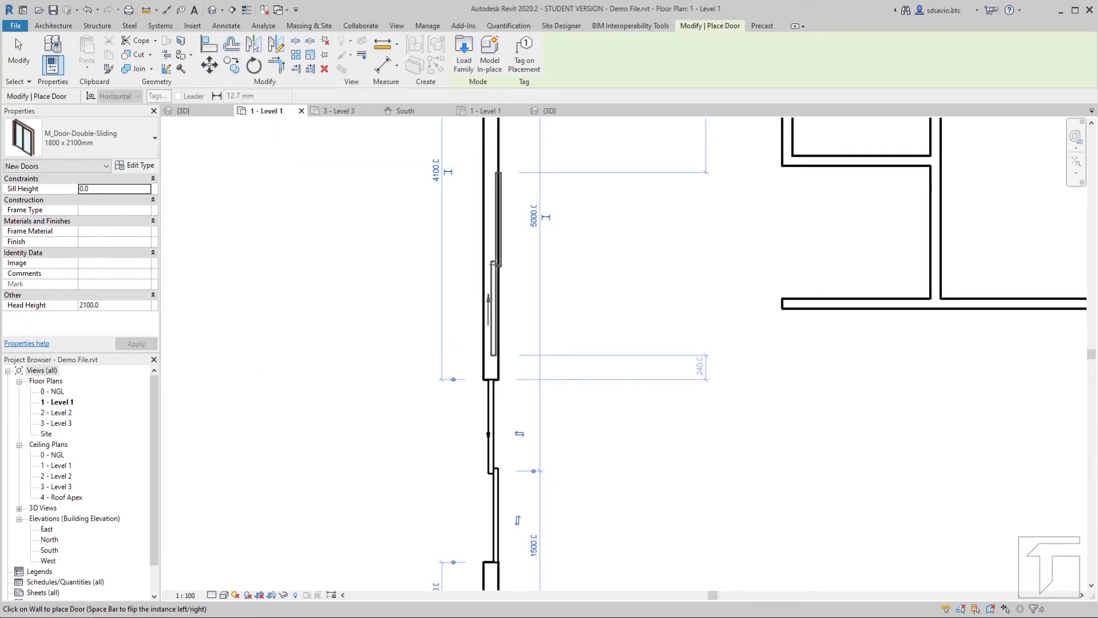
click(496, 266)
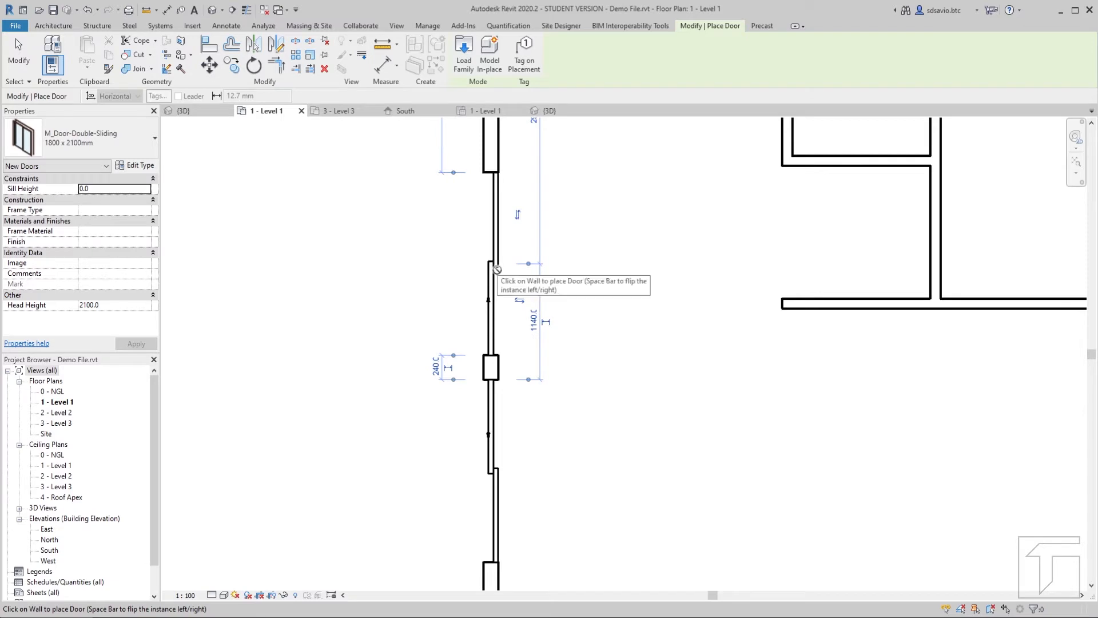
Step: Place two double-sliding doors in the bottom exterior wall, about 800 mm from the left wall and about 340 mm apart, the second flipped
middle_drag(638, 409, 532, 200)
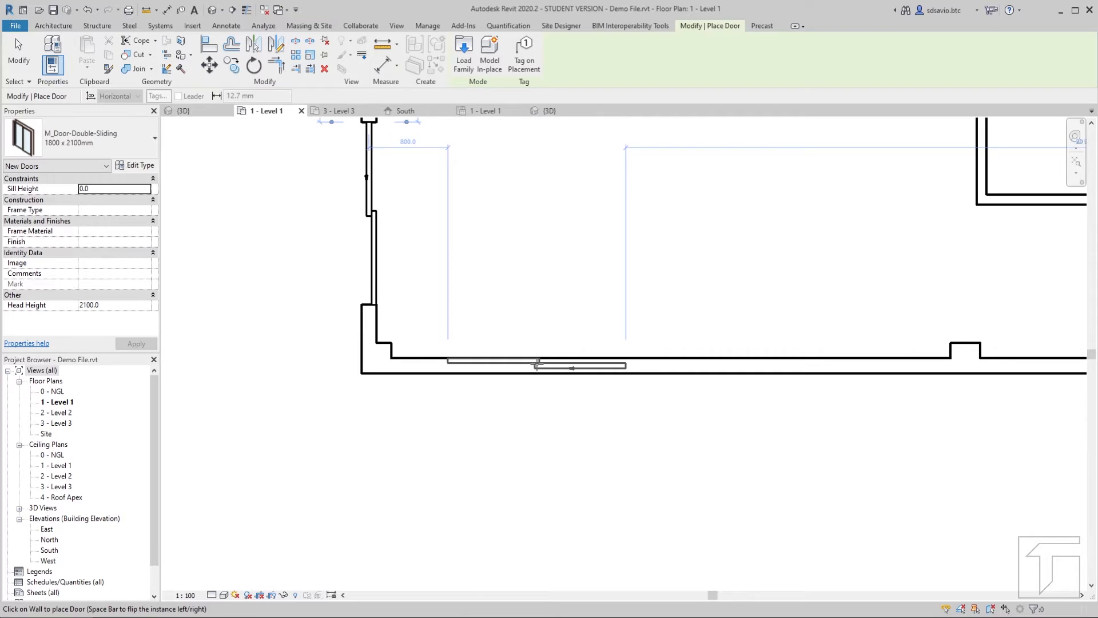
click(536, 364)
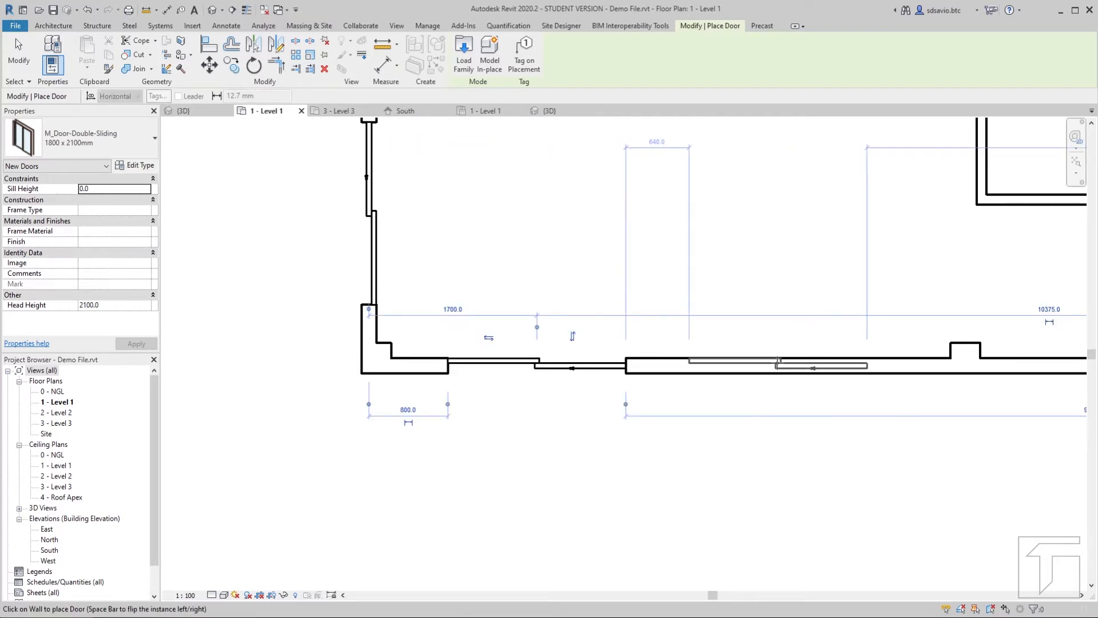
key(space)
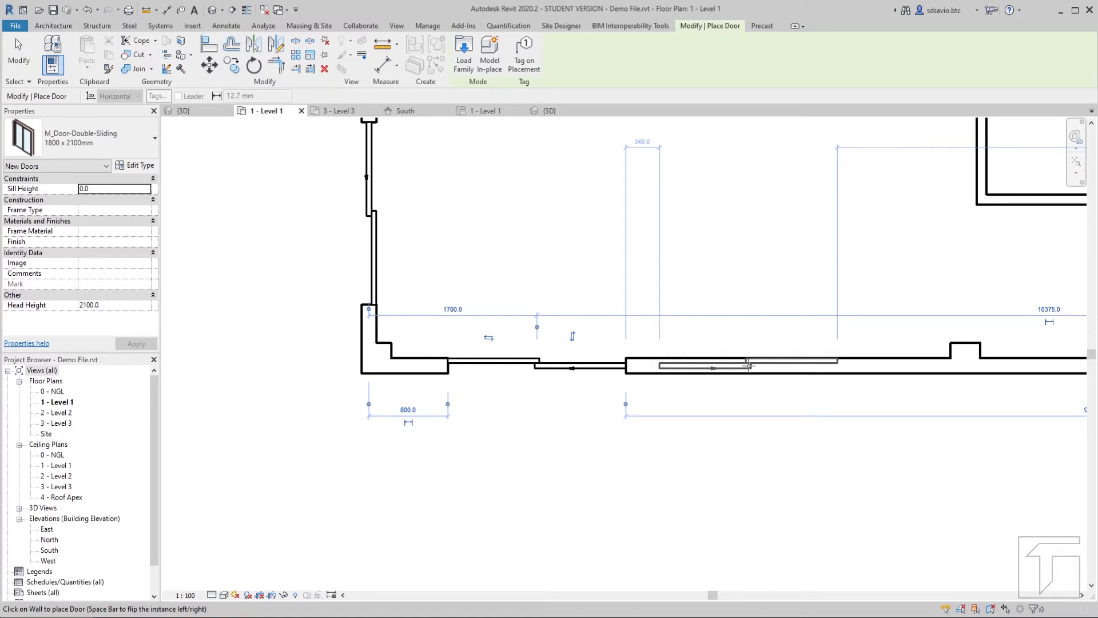
click(750, 367)
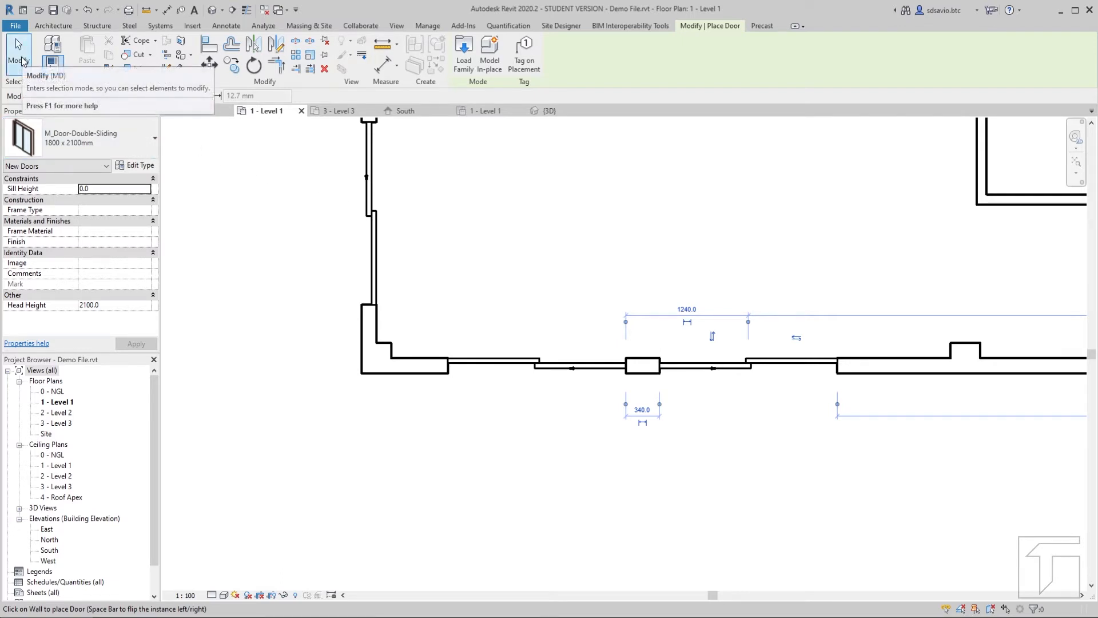
click(23, 61)
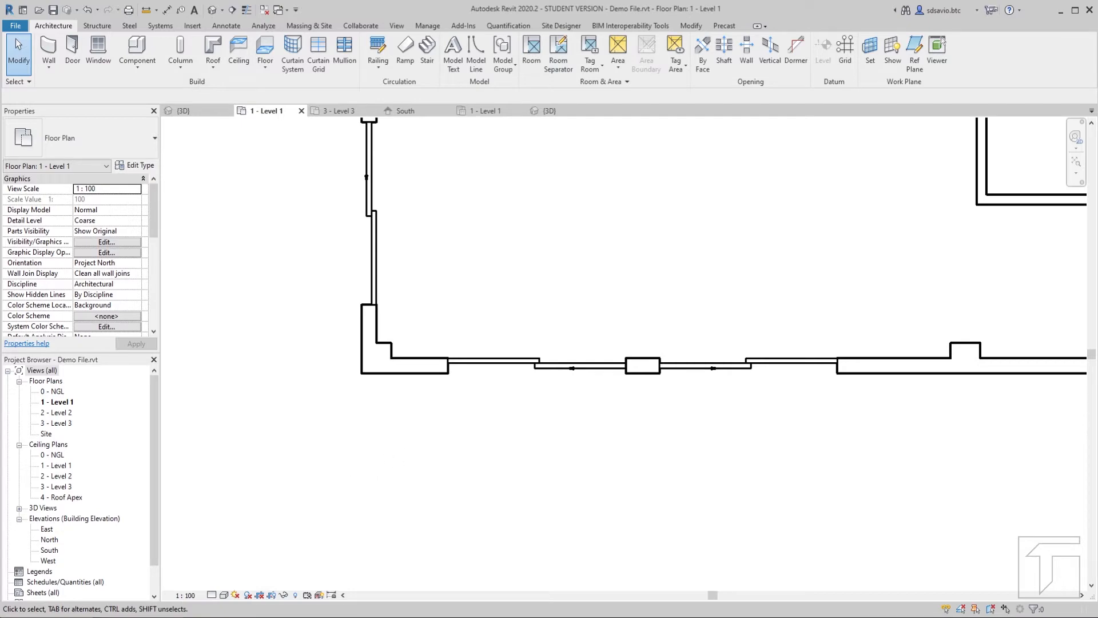
Step: Check the Sample House Plan's door offsets and set the lower left-wall sliding door 625 mm from the bottom exterior wall
key(alt+Tab)
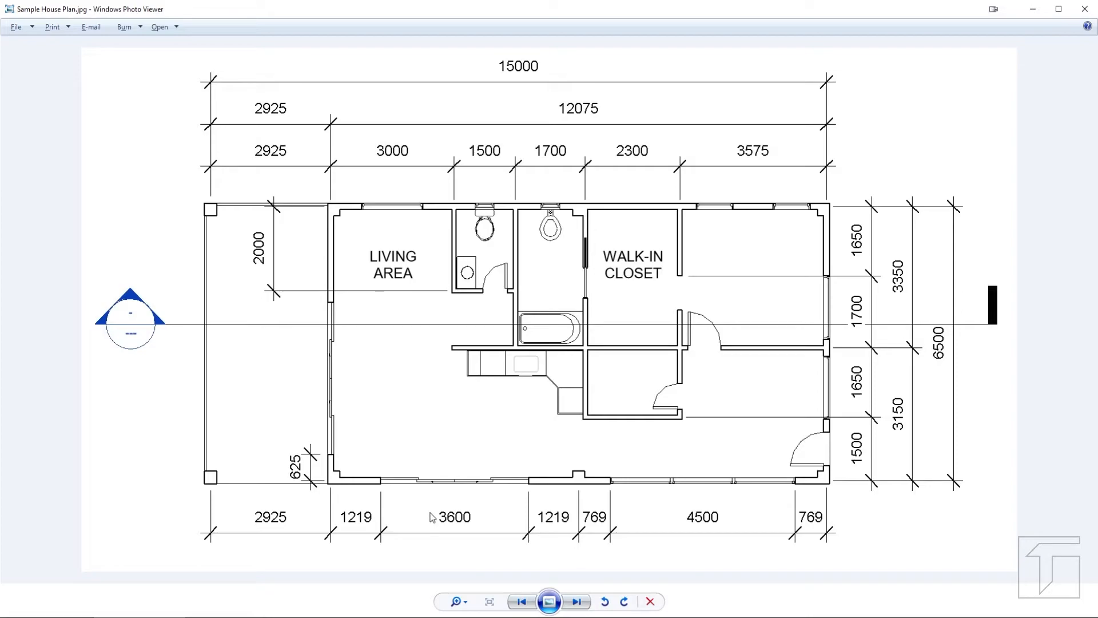
click(84, 615)
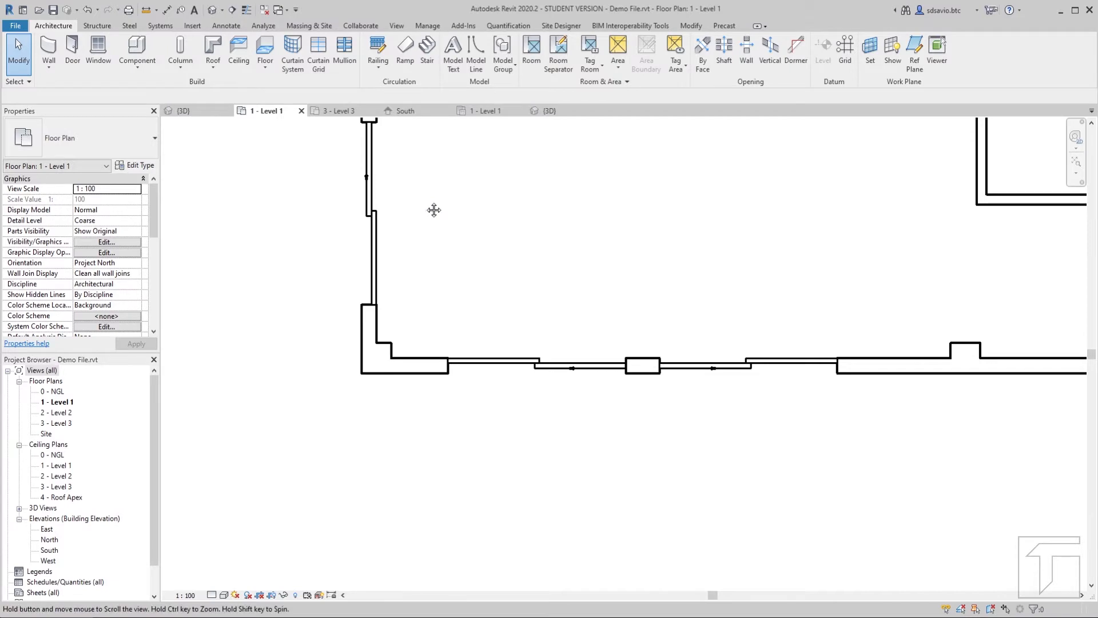
middle_drag(434, 208, 721, 296)
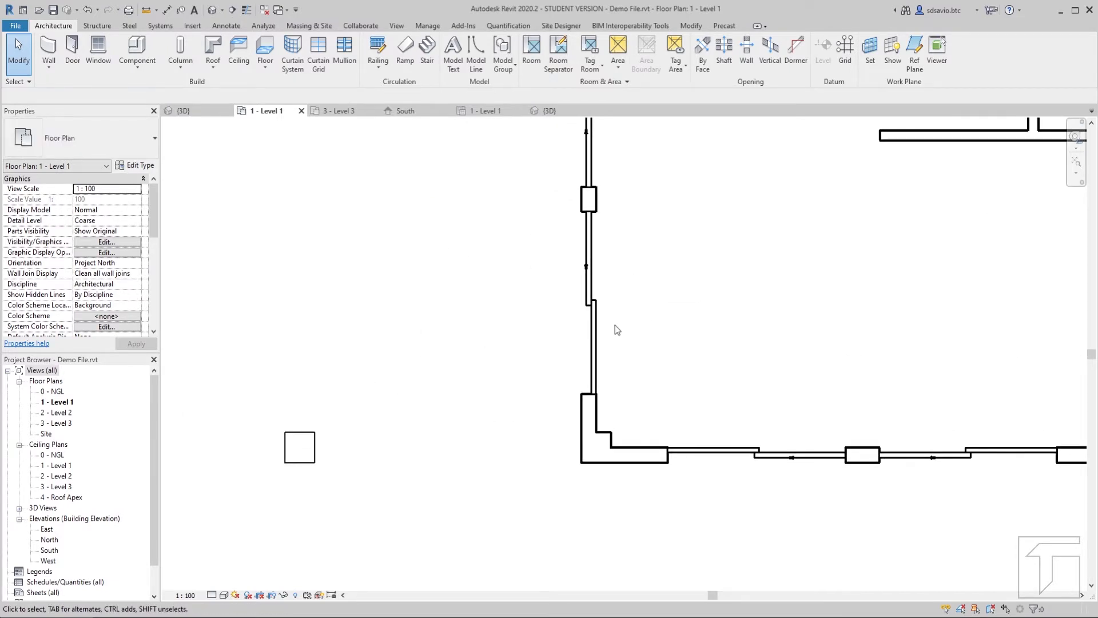
click(594, 328)
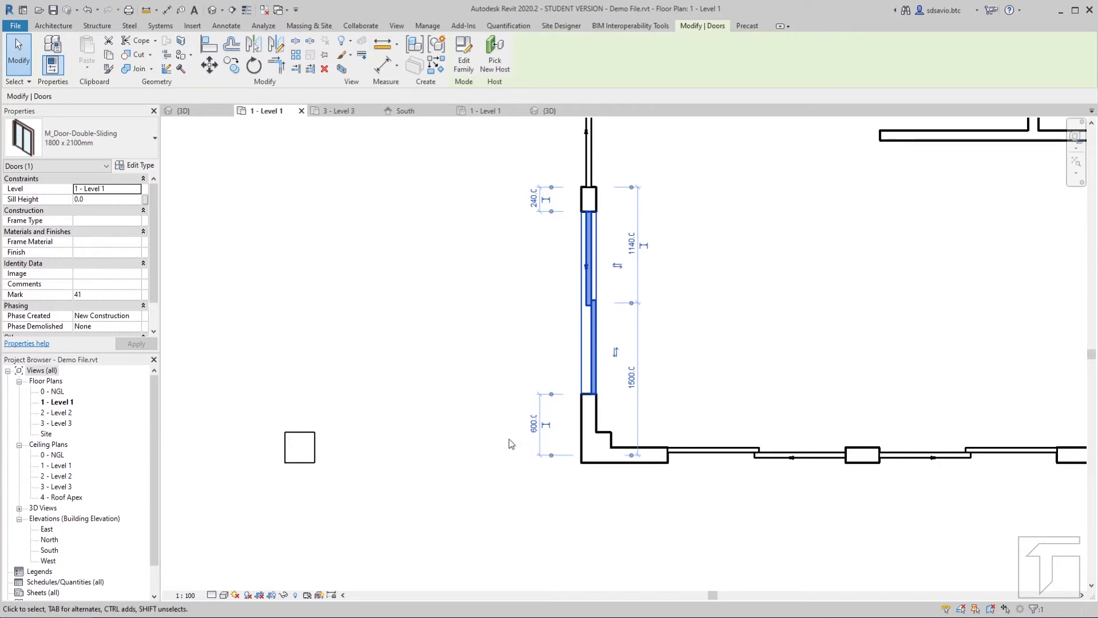
click(533, 430)
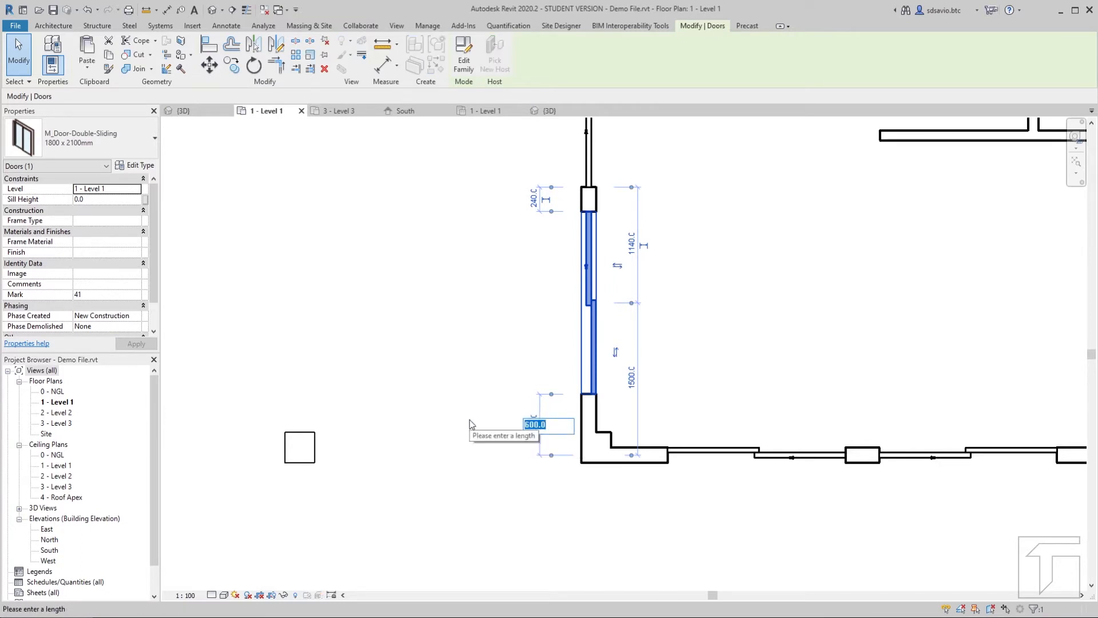
text(625)
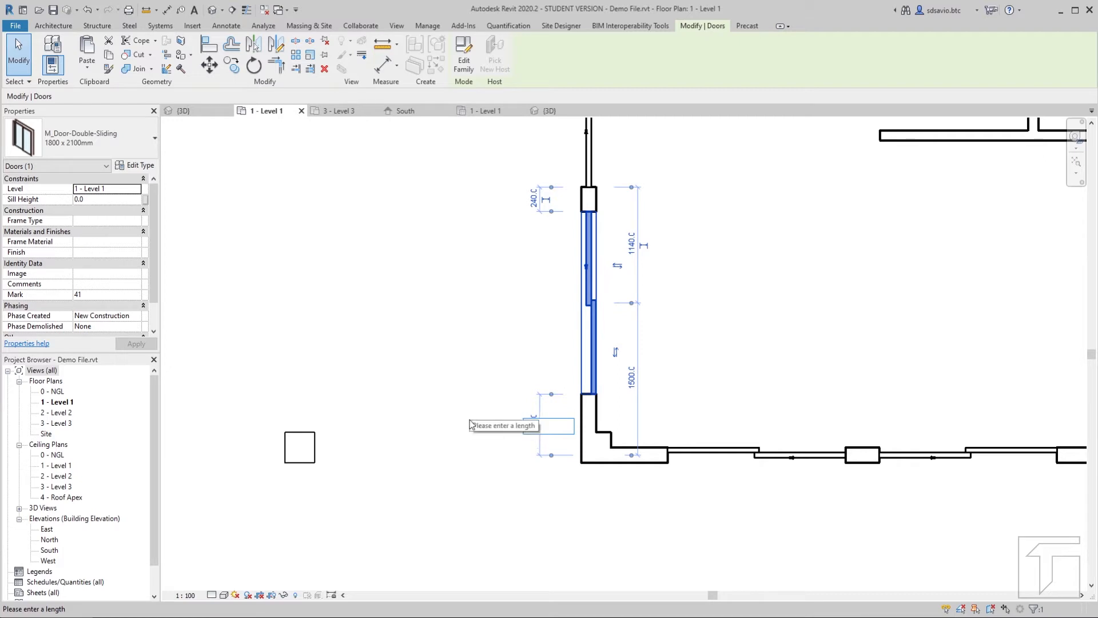
key(Return)
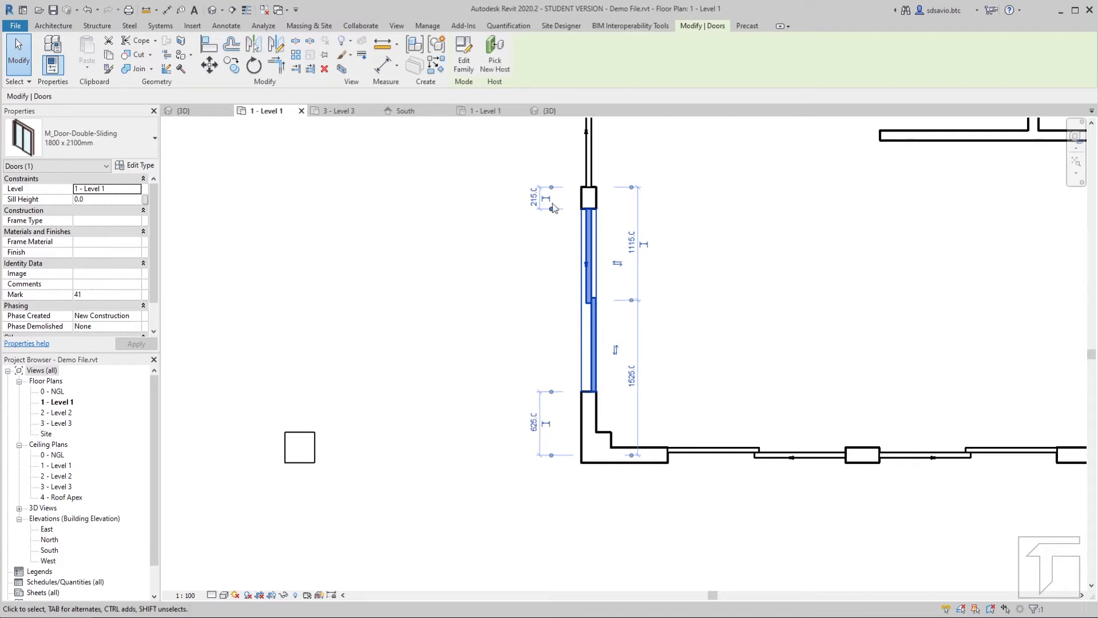
Step: Move the upper left-wall sliding door down by its lower corner to meet the top edge of the lower door's opening
middle_drag(552, 229, 488, 381)
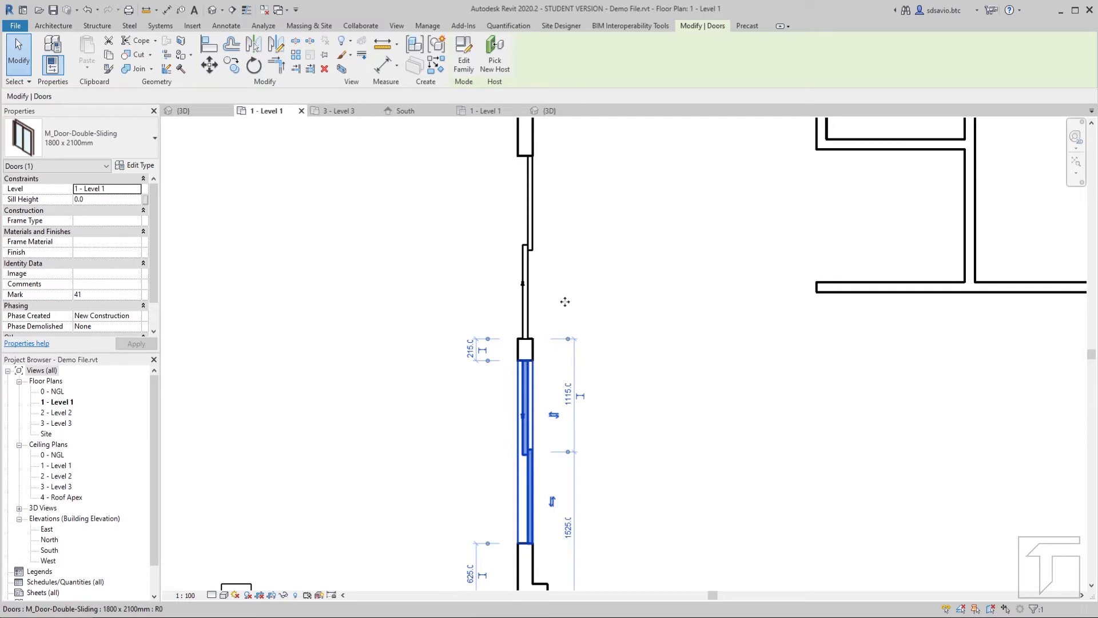
click(533, 251)
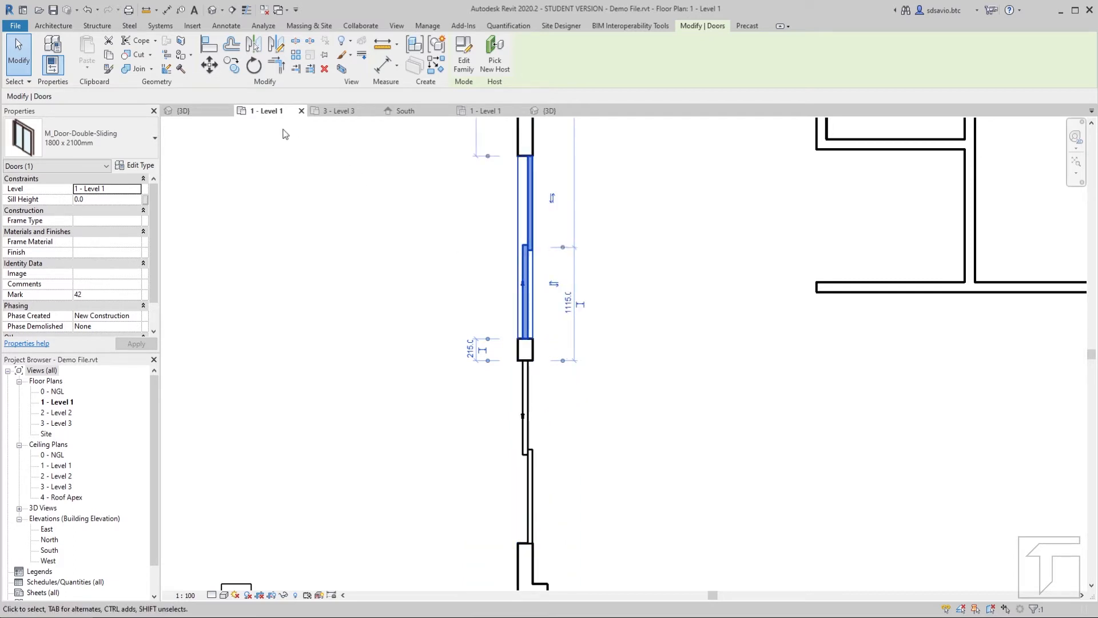
click(206, 68)
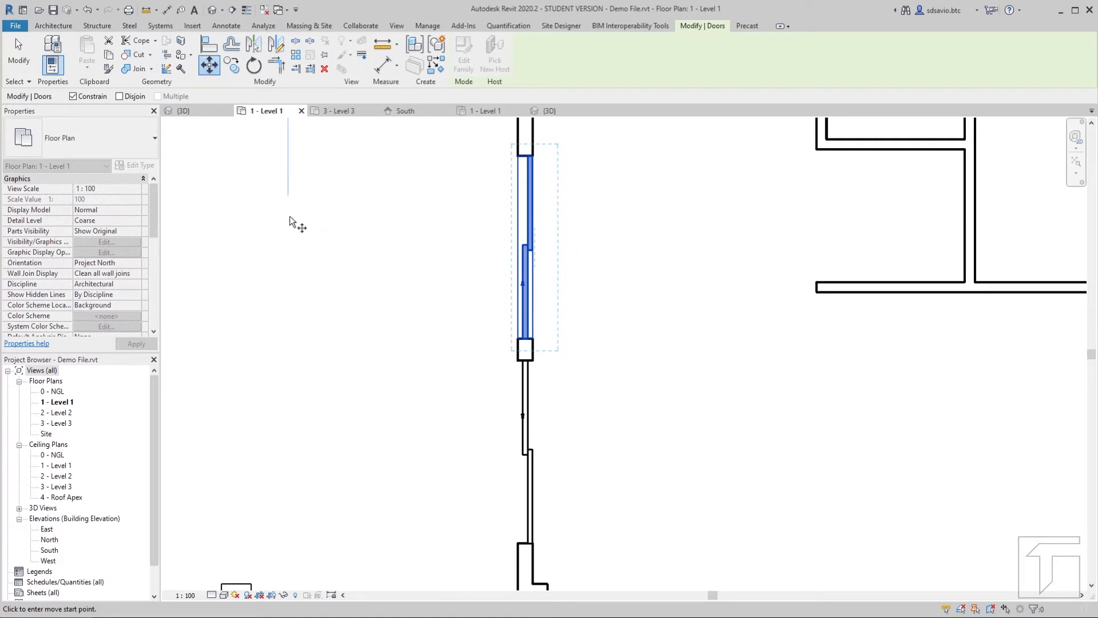
click(532, 339)
click(533, 362)
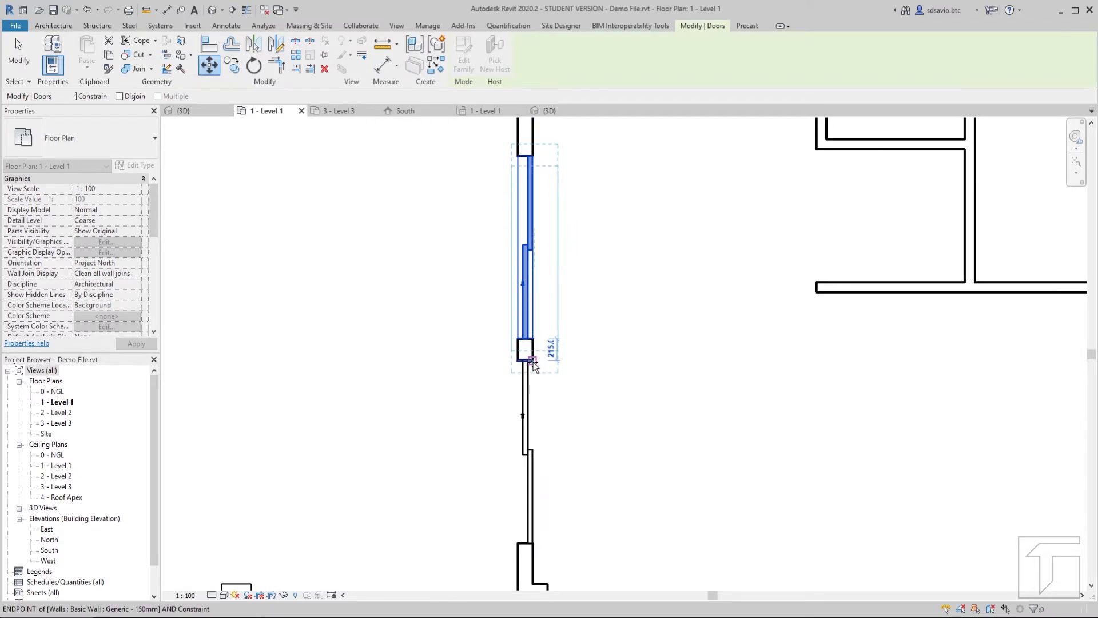
Step: Set the first bottom-wall sliding door's distance from the left exterior wall to 1219 mm
scroll(559, 405, down, 3)
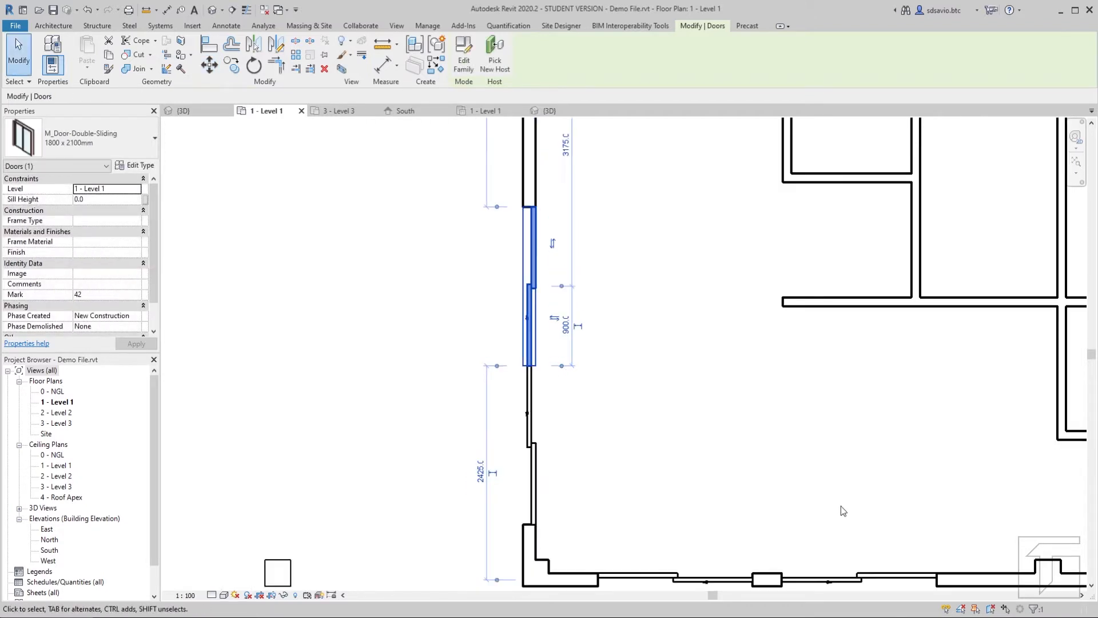
middle_drag(841, 510, 648, 341)
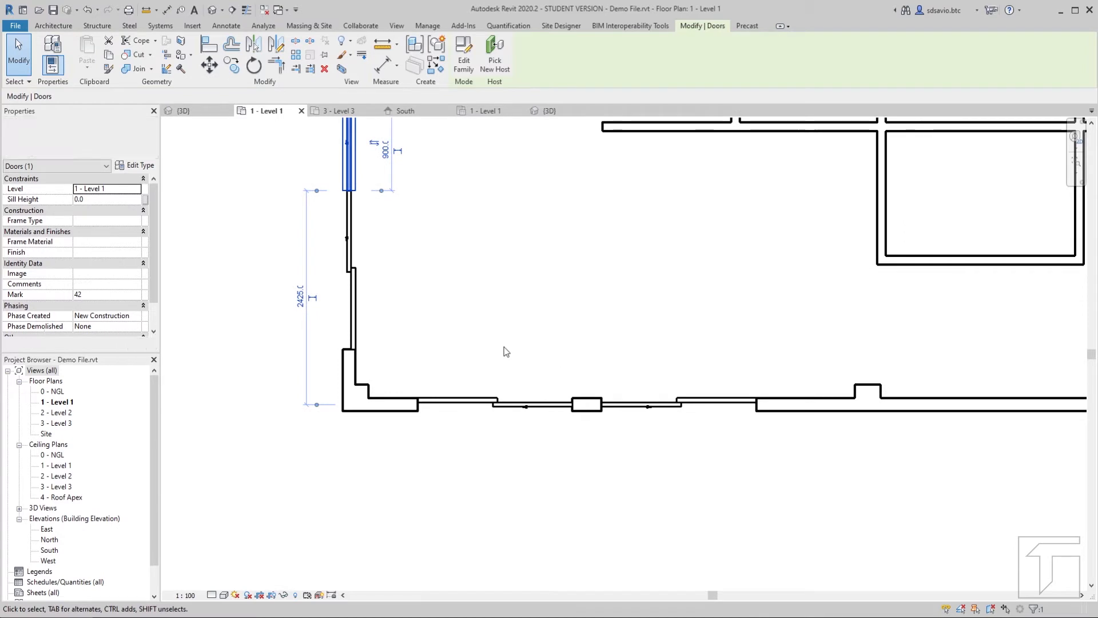
click(454, 358)
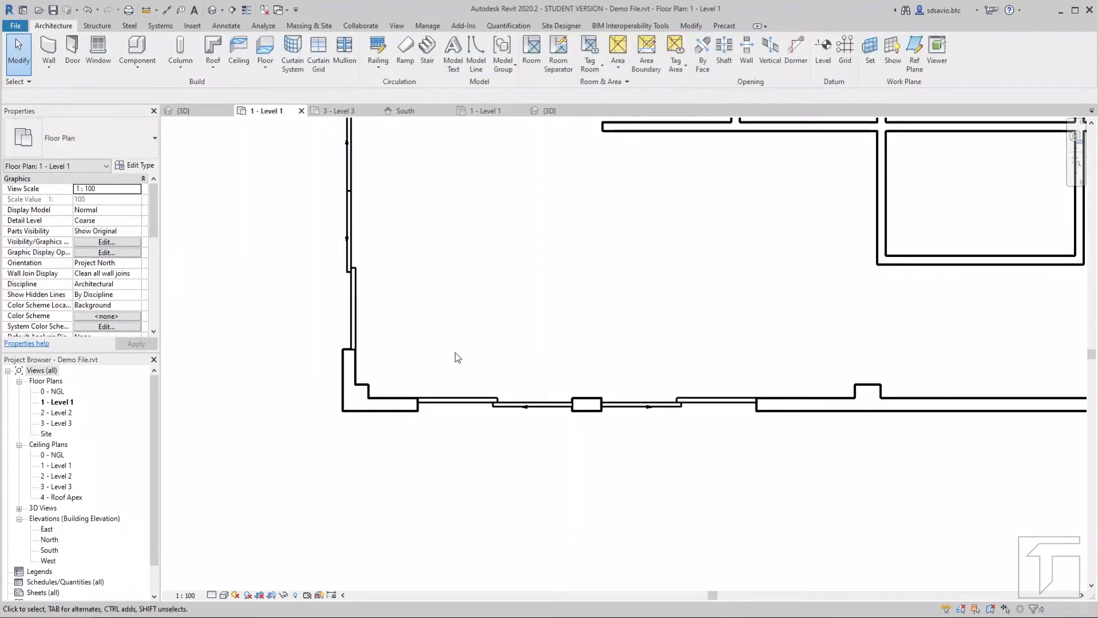
click(447, 406)
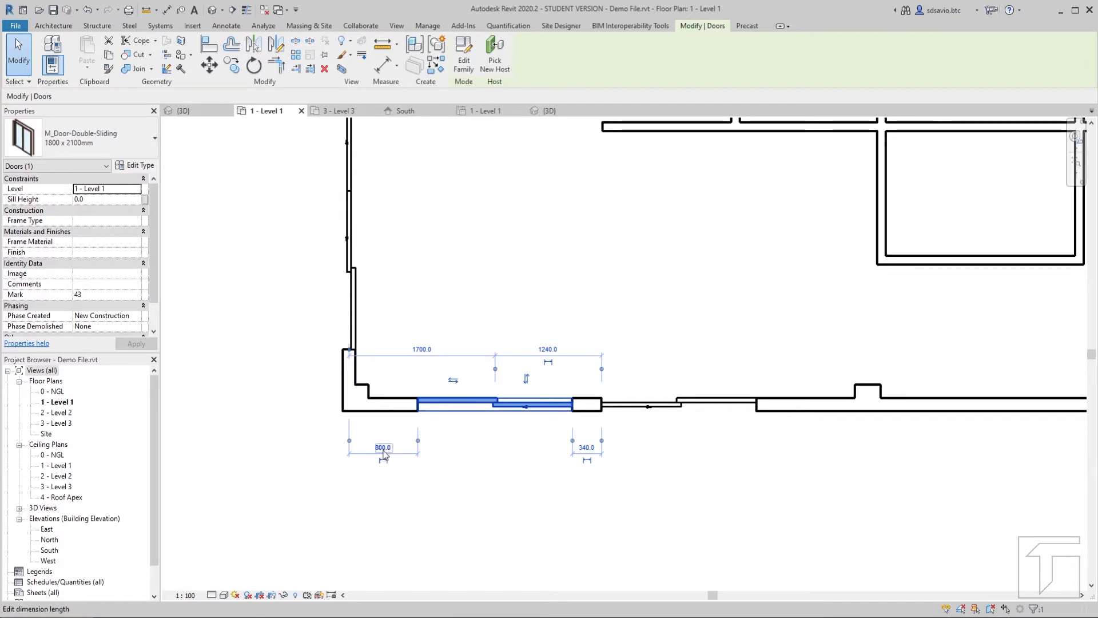
click(383, 449)
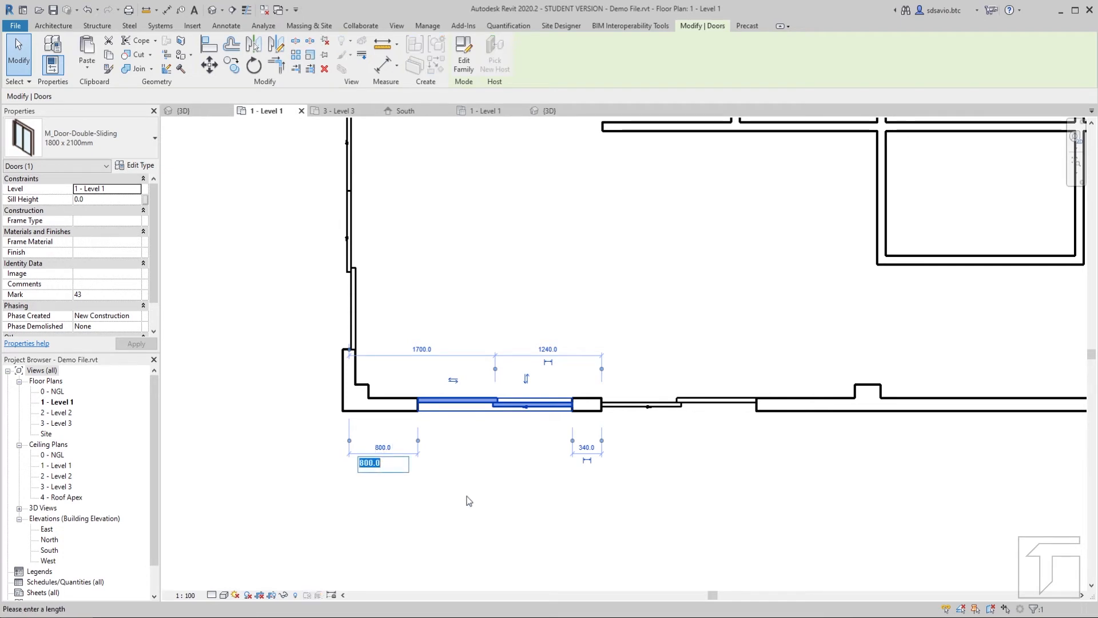
text(1219)
key(Return)
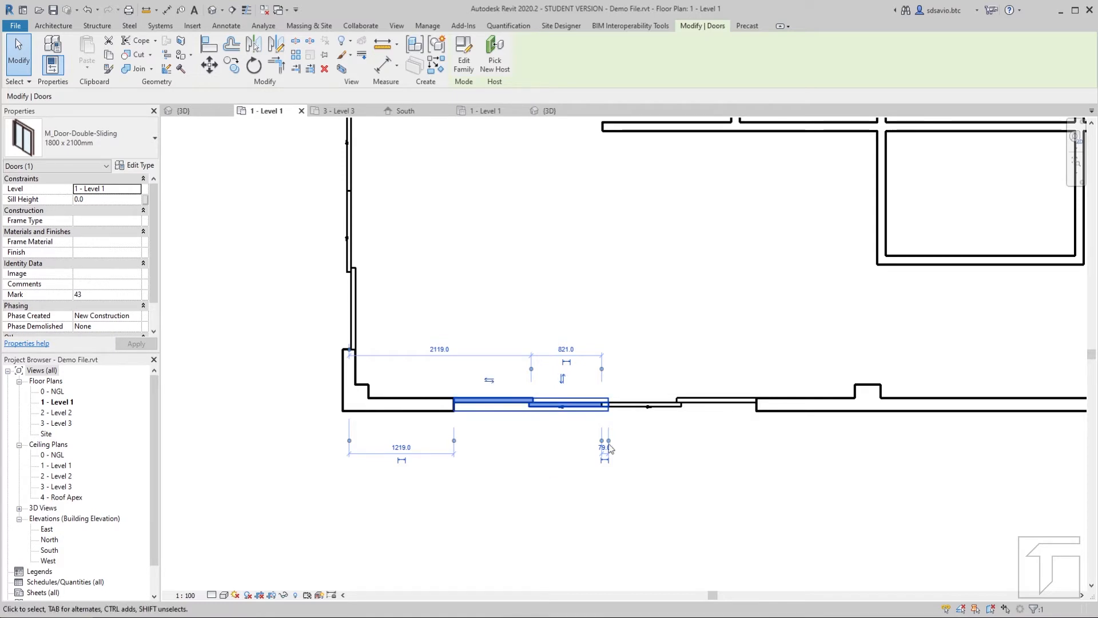
Step: Check the plan and re-reference the second bottom-wall door's right offset dimension to the centre of the column projecting from that wall
click(709, 408)
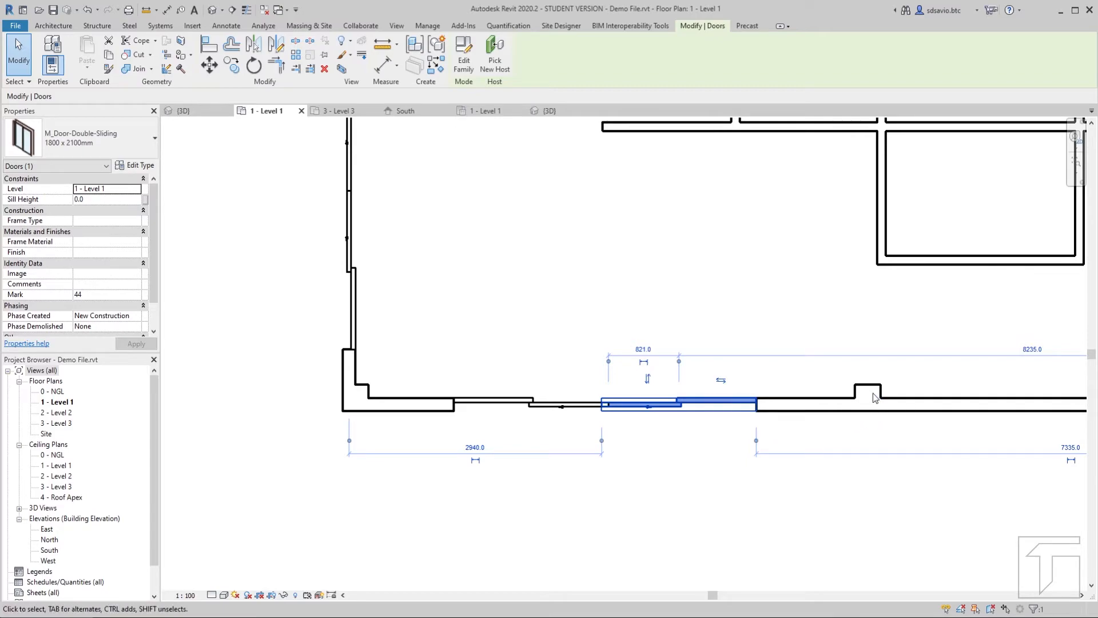
click(129, 617)
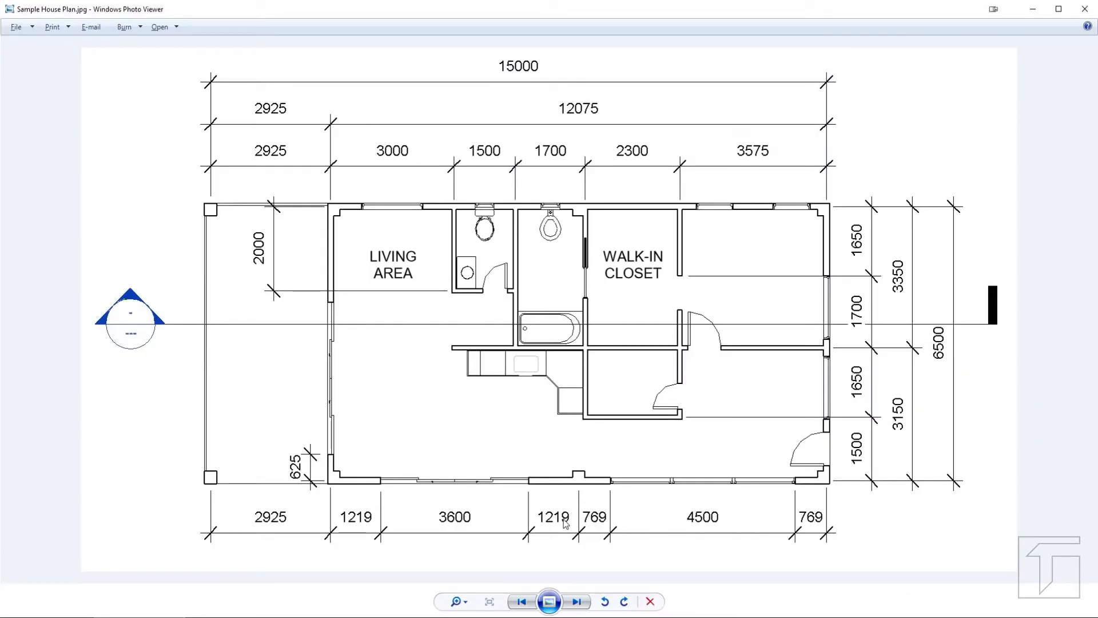
click(129, 617)
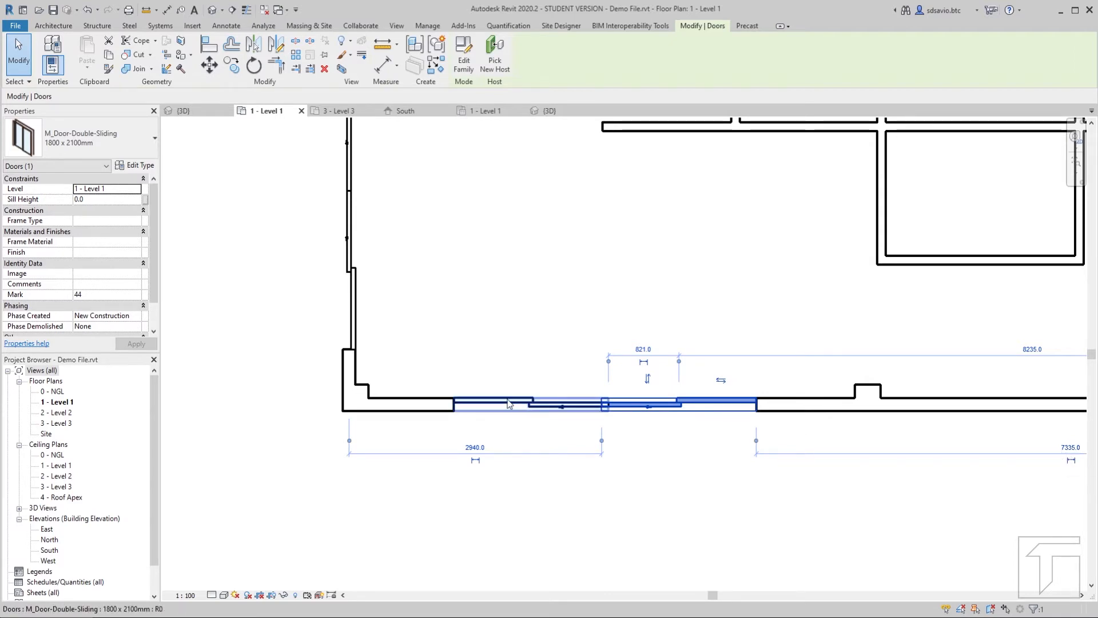
scroll(461, 397, down, 1)
scroll(412, 388, down, 2)
scroll(828, 437, up, 1)
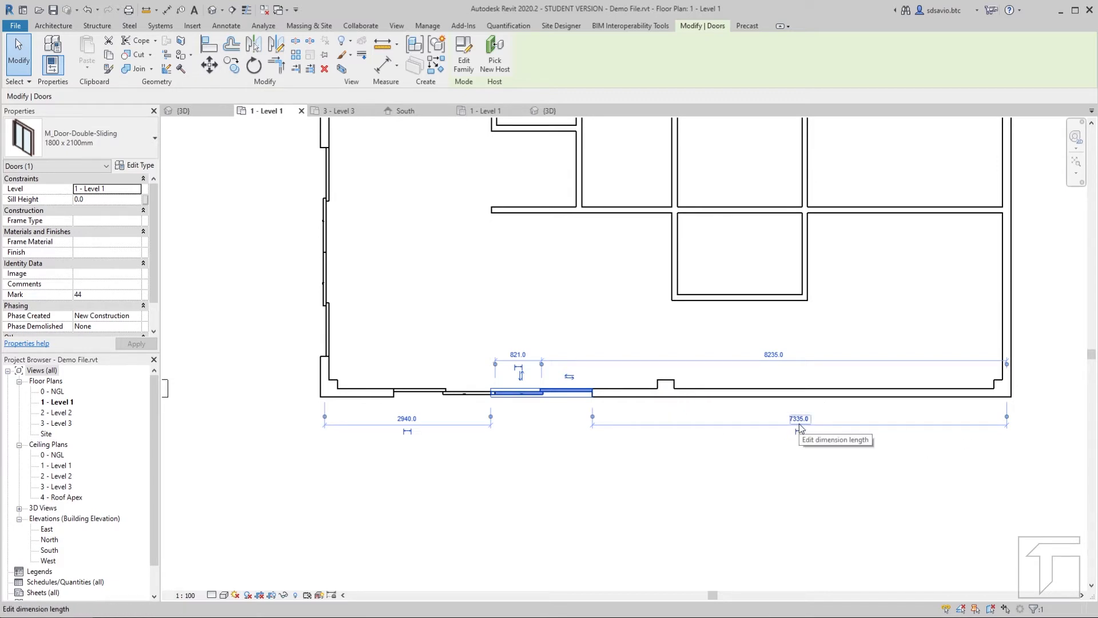
click(1007, 418)
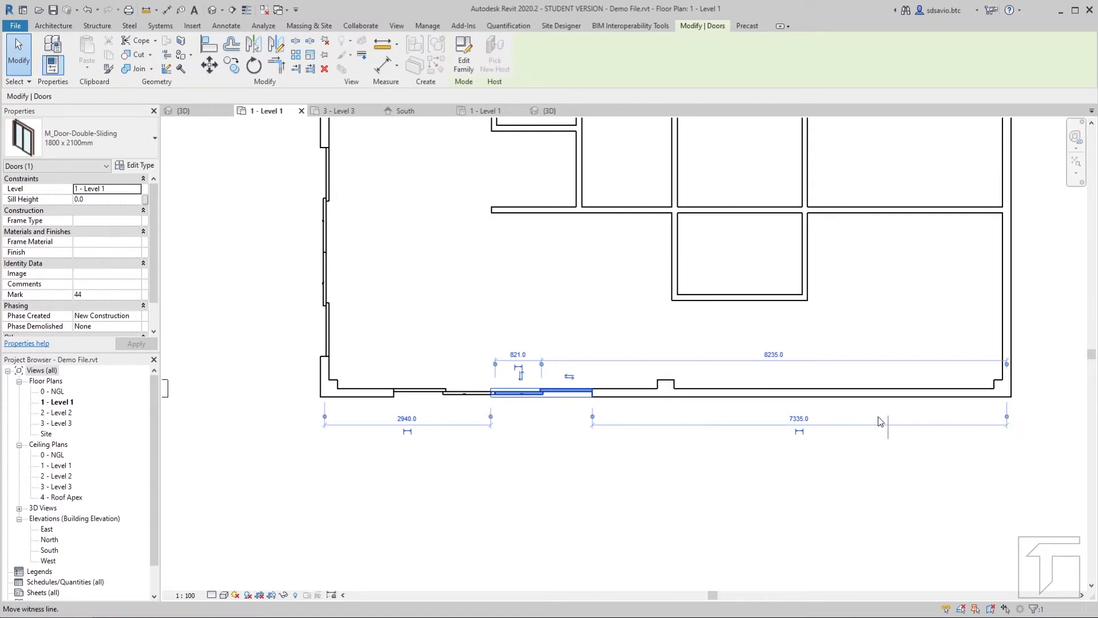
click(666, 394)
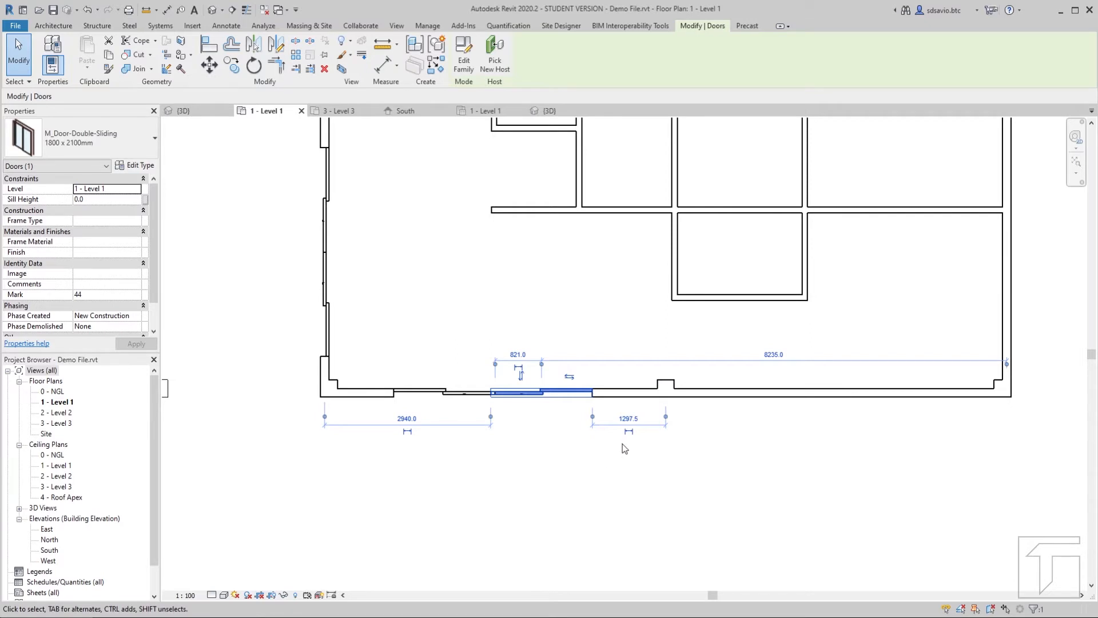
Step: Set the second bottom-wall sliding door's distance to the column's centre to 1219 mm
scroll(626, 440, up, 2)
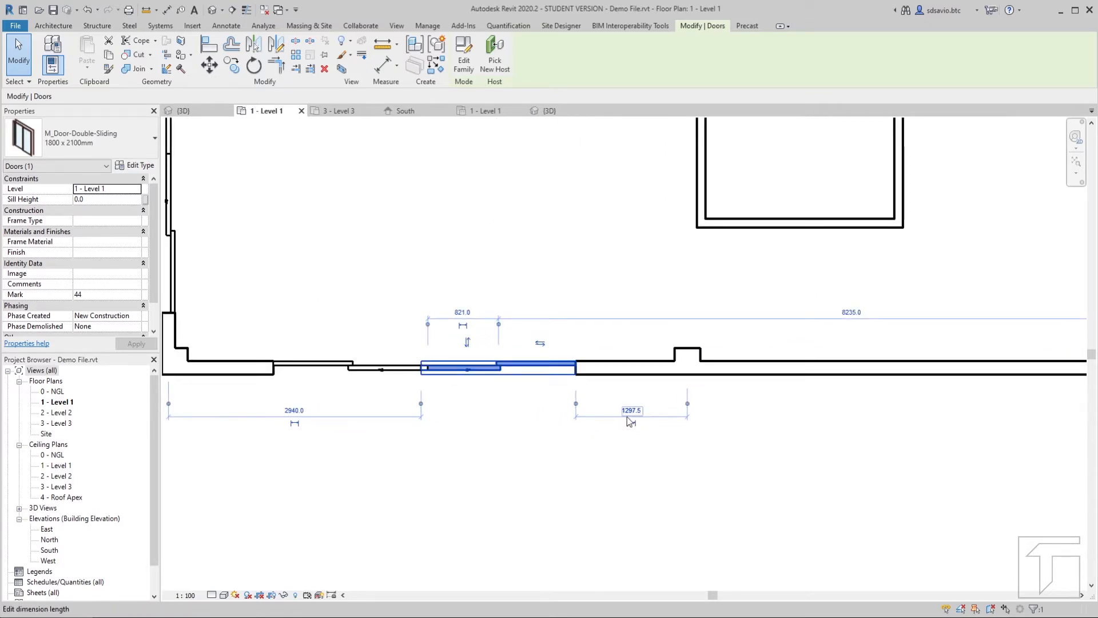
click(636, 419)
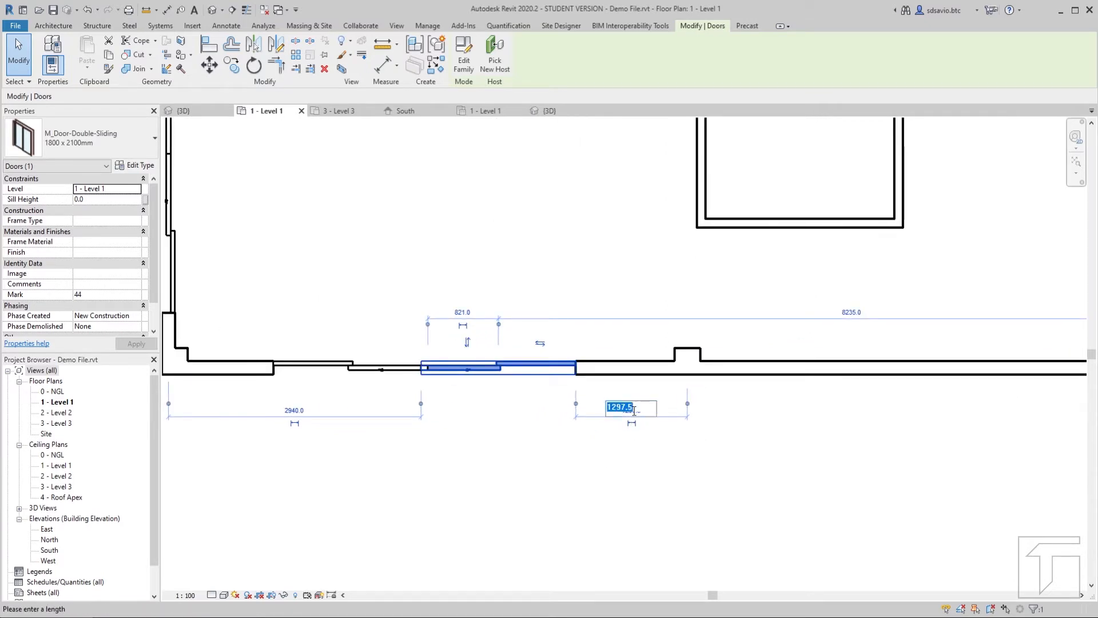
text(12)
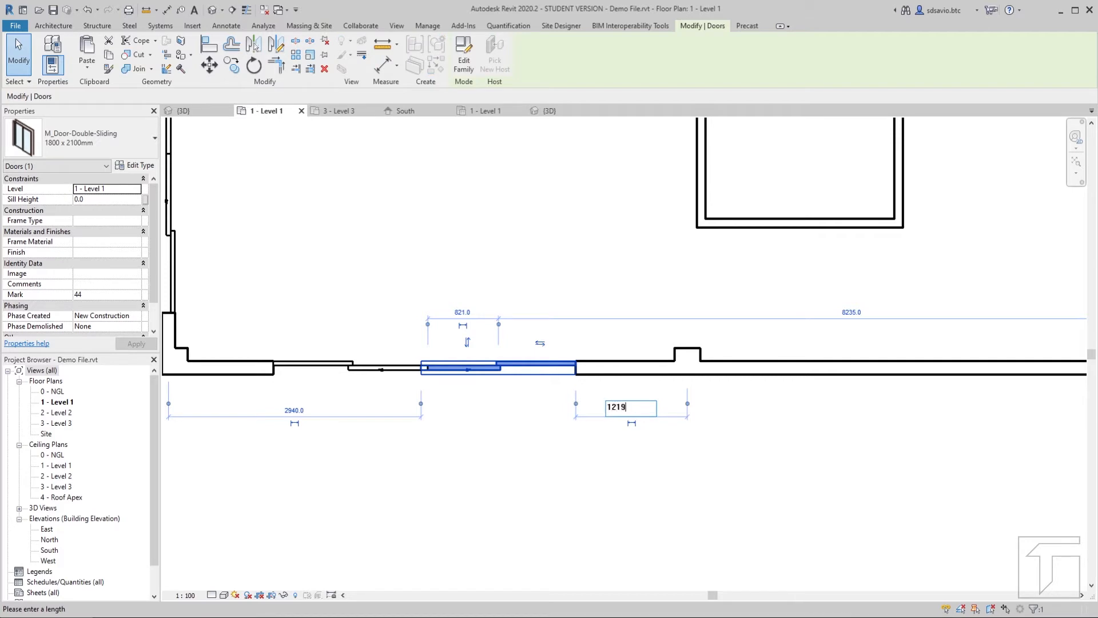
key(Return)
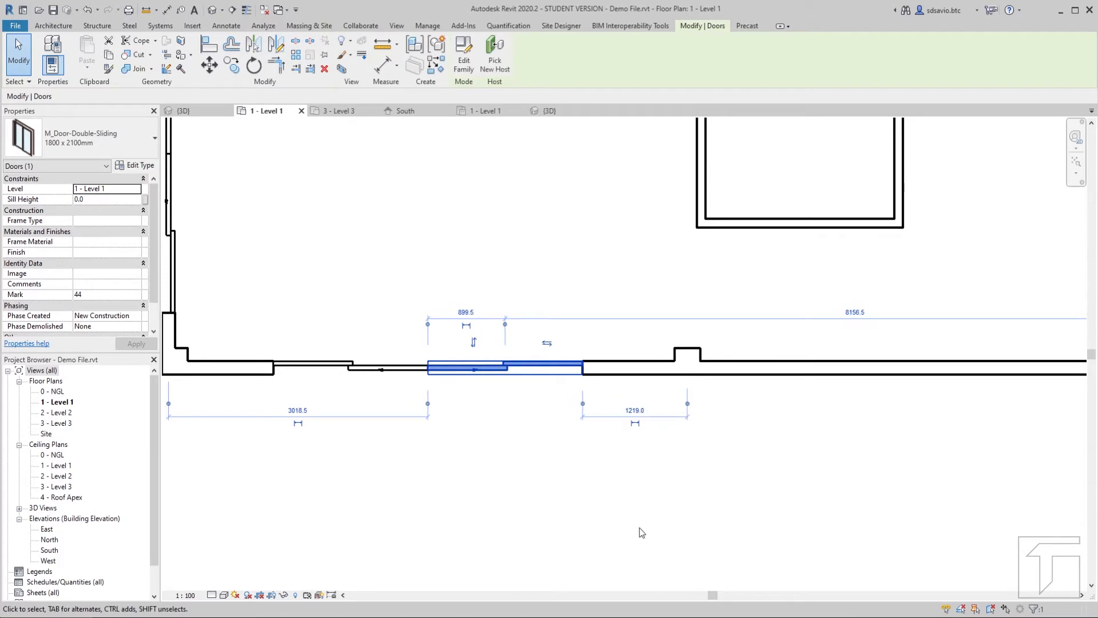
Step: Place two M_Single-Flush 0600 x 2100mm doors: in the small upper room's bottom wall and in the lower middle room's right wall
scroll(526, 445, down, 2)
click(517, 448)
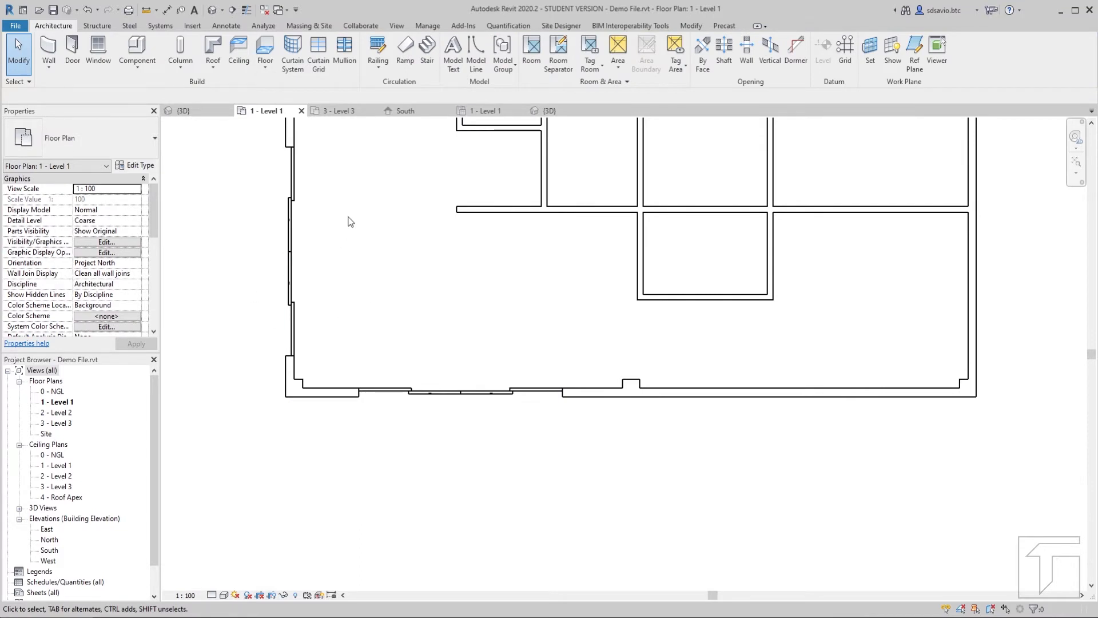
scroll(422, 238, down, 2)
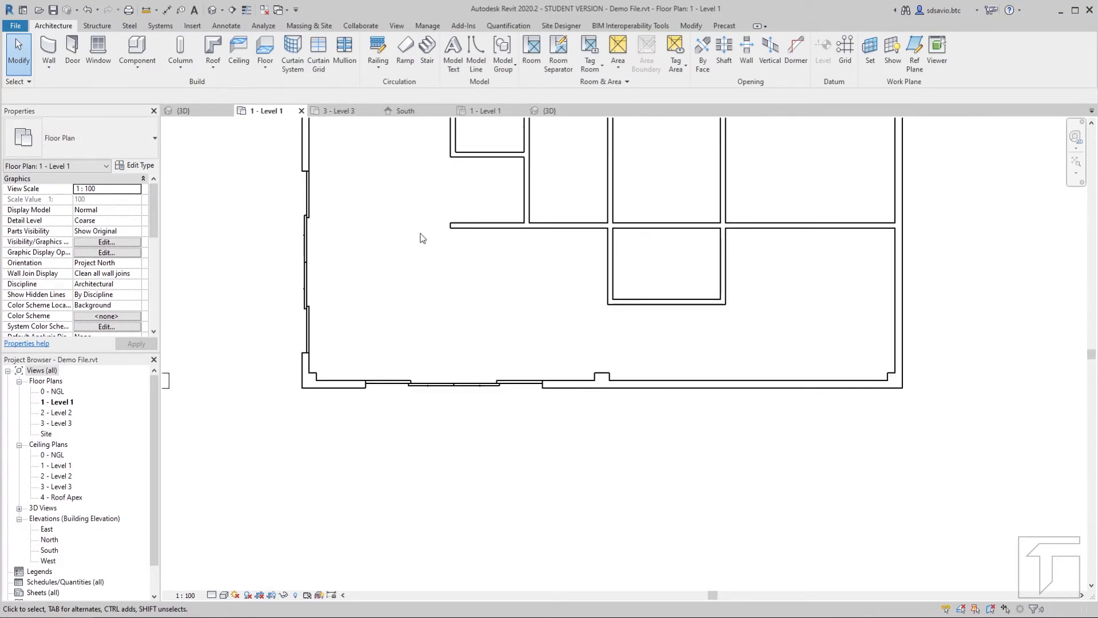
middle_drag(422, 238, 433, 354)
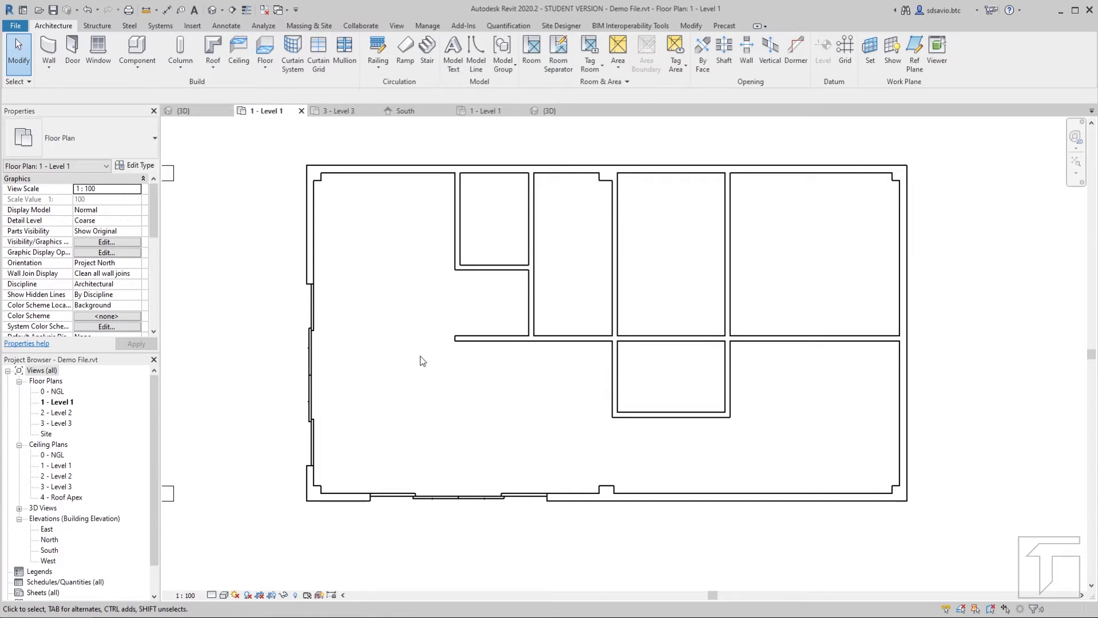
key(d)
key(r)
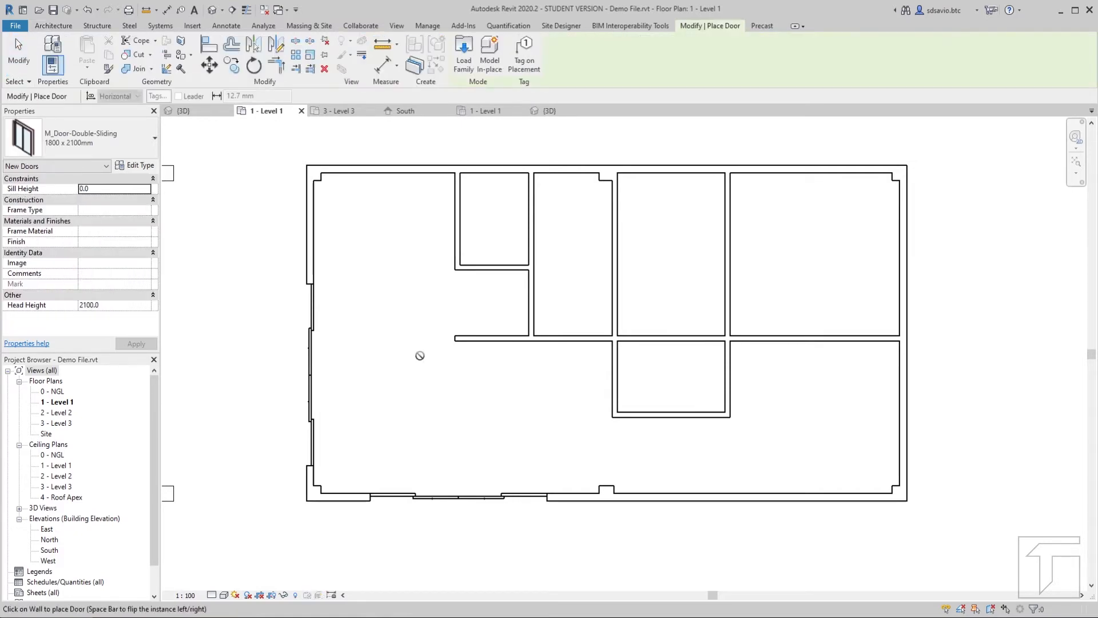
click(105, 136)
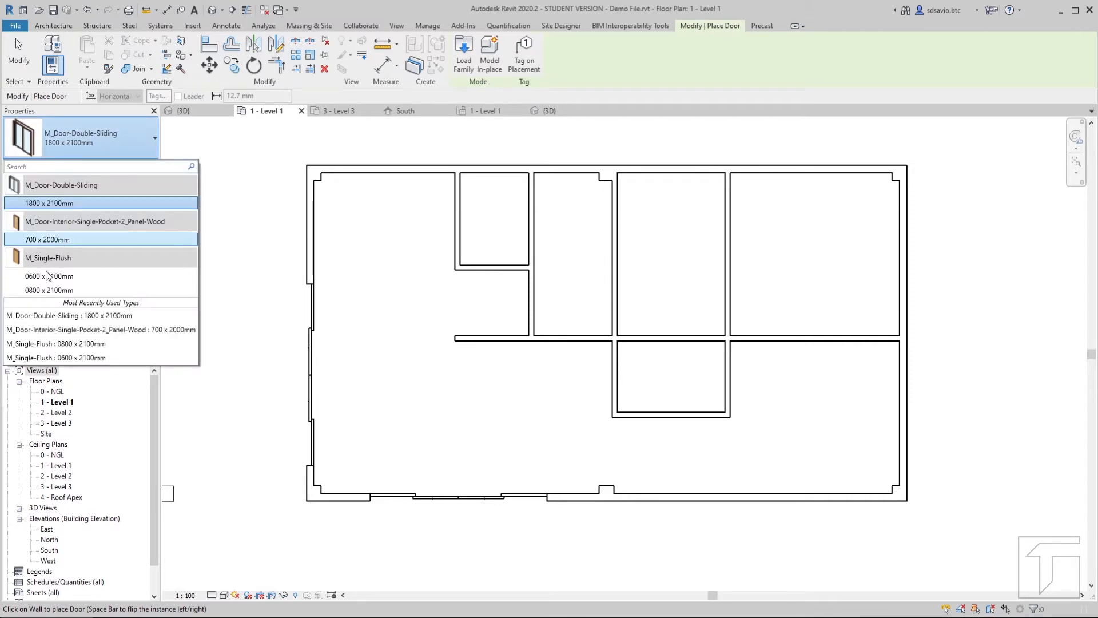
mouse_move(48, 281)
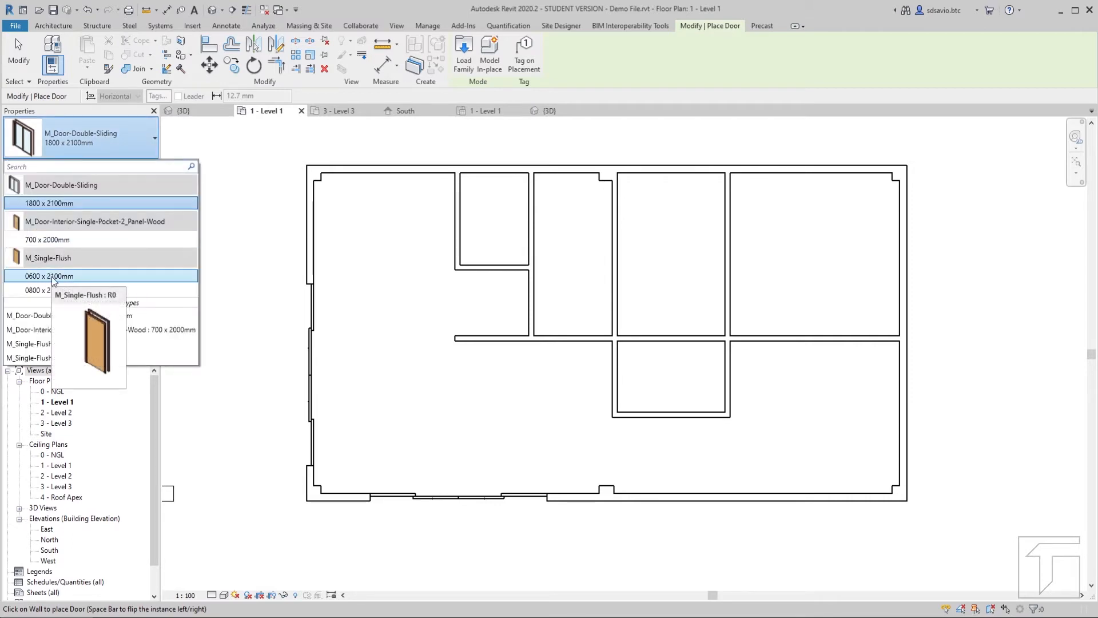
click(71, 275)
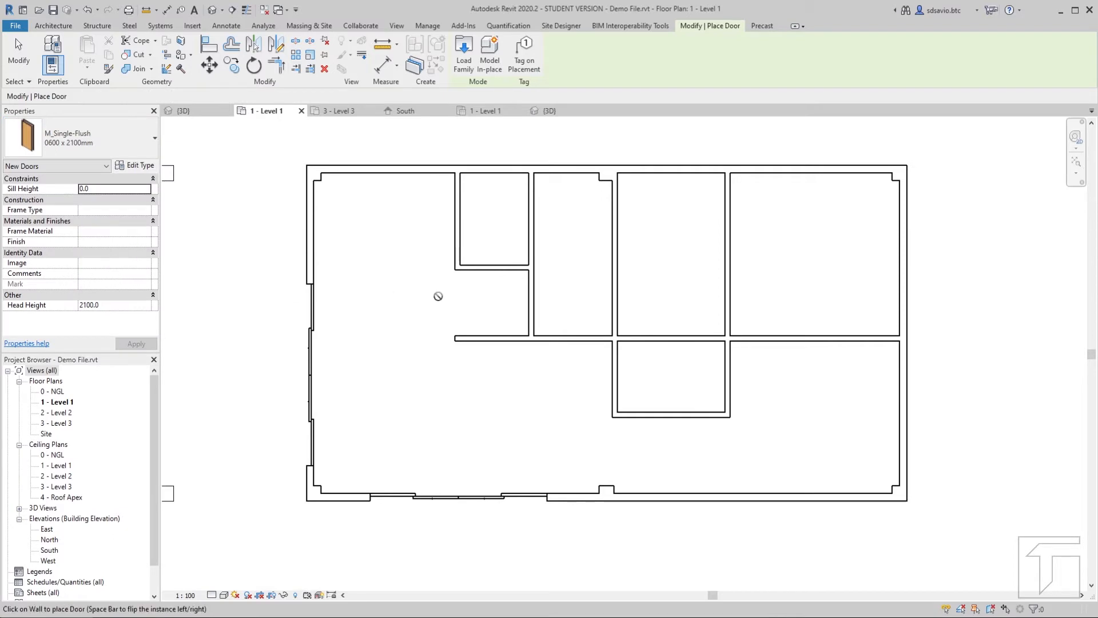
click(499, 262)
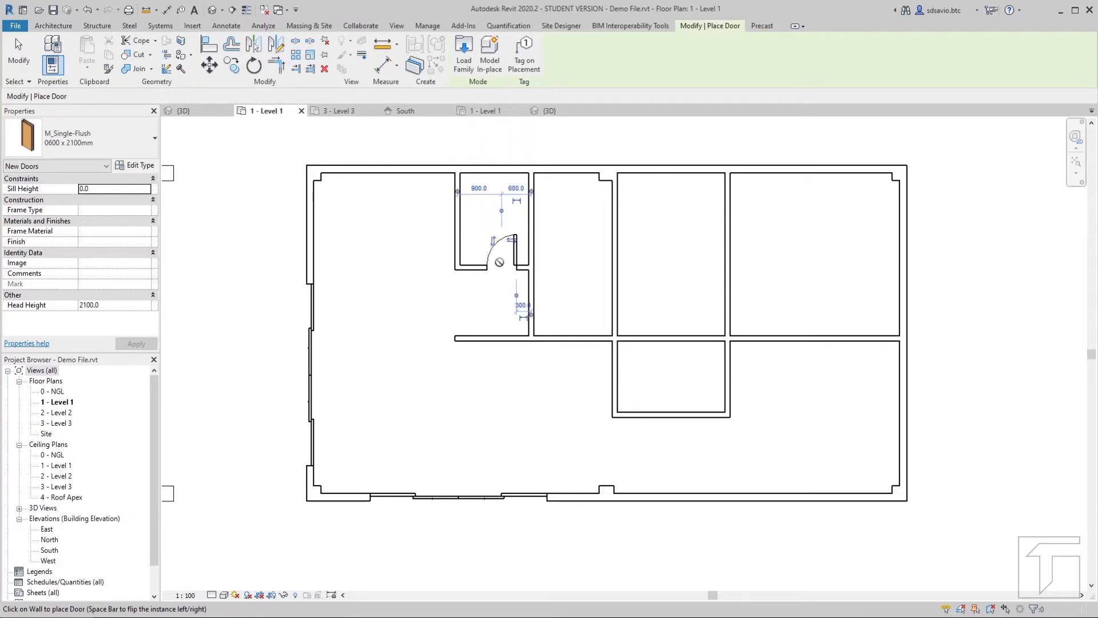
click(733, 392)
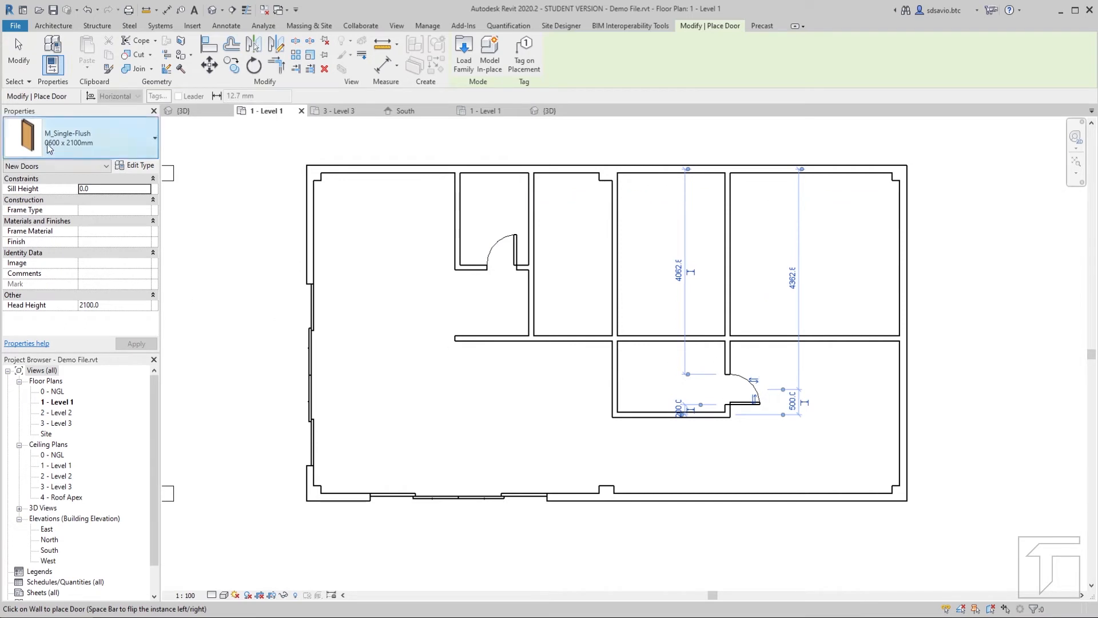
Step: Place two M_Single-Flush 0800 x 2100mm doors: in the upper-right room's bottom wall and near the lower end of the right exterior wall
click(73, 144)
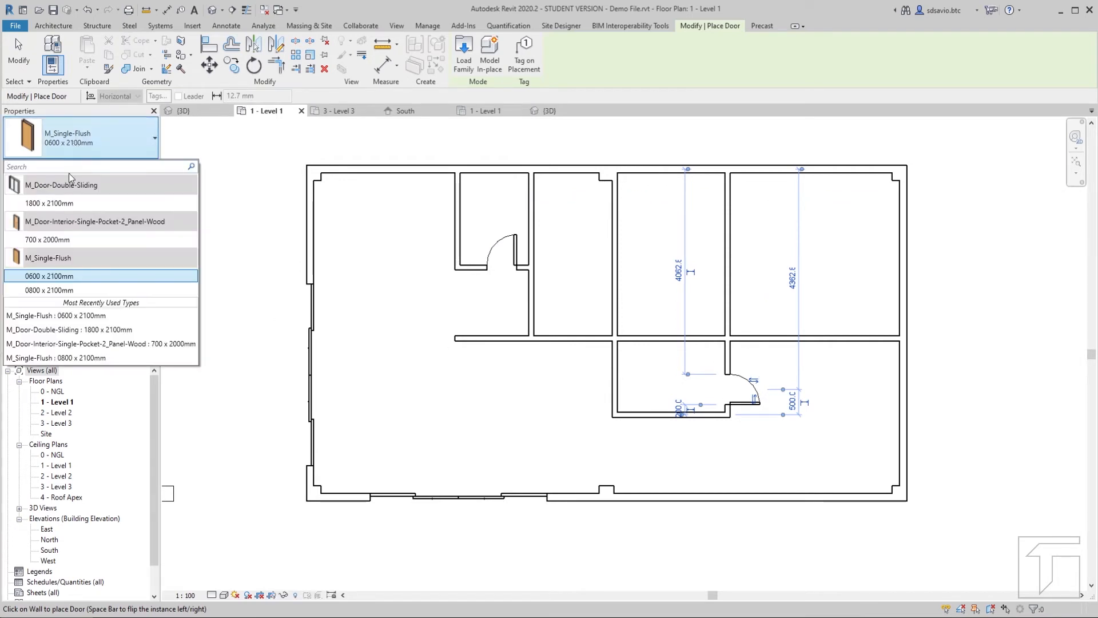
click(53, 290)
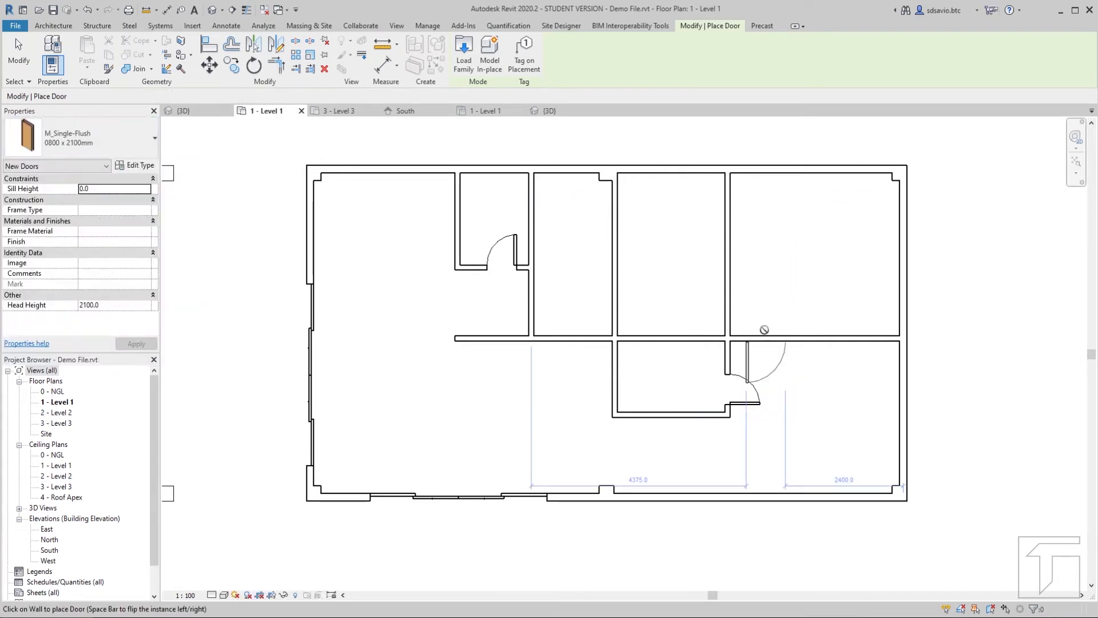
click(777, 359)
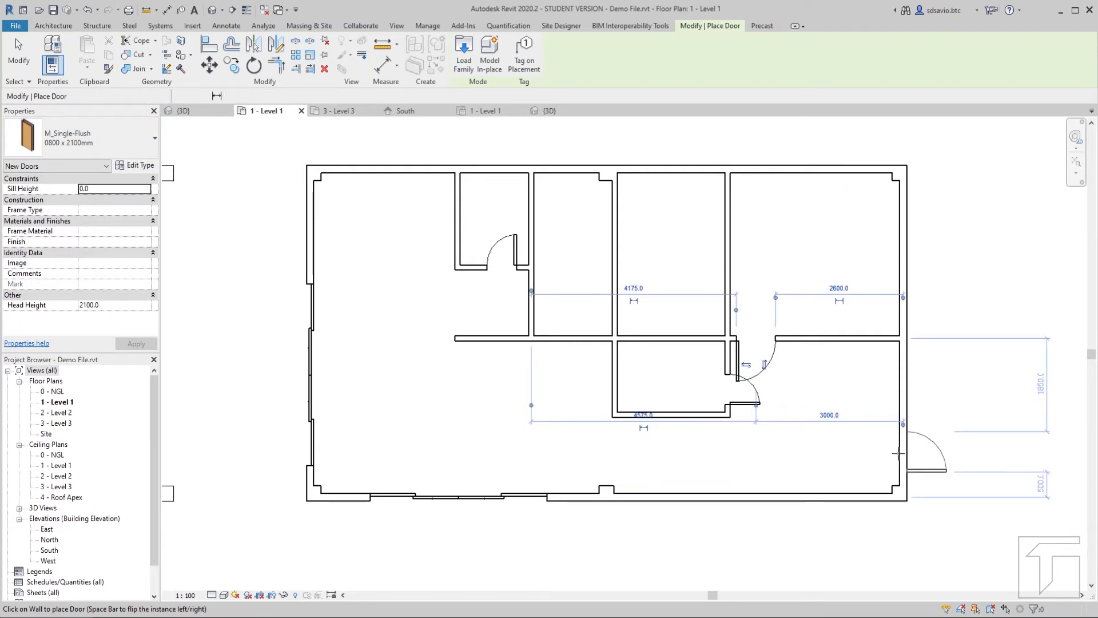
click(904, 453)
key(Escape)
key(Escape)
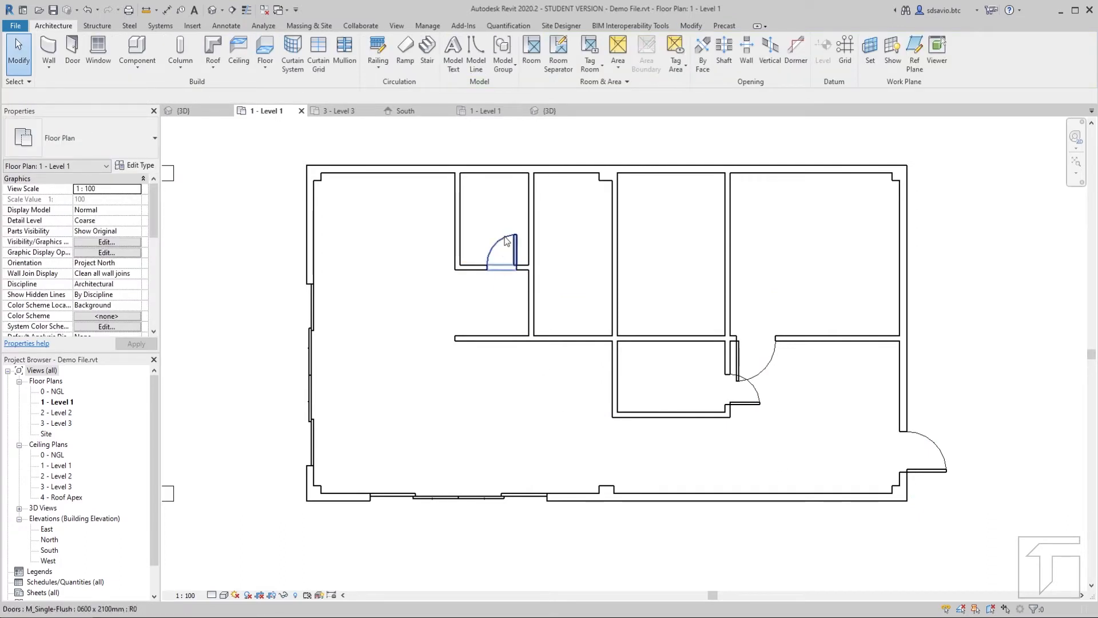
Step: Set the small upper room door's distance from the centre of the partition on its right to 200 mm
scroll(504, 240, up, 4)
scroll(503, 241, up, 3)
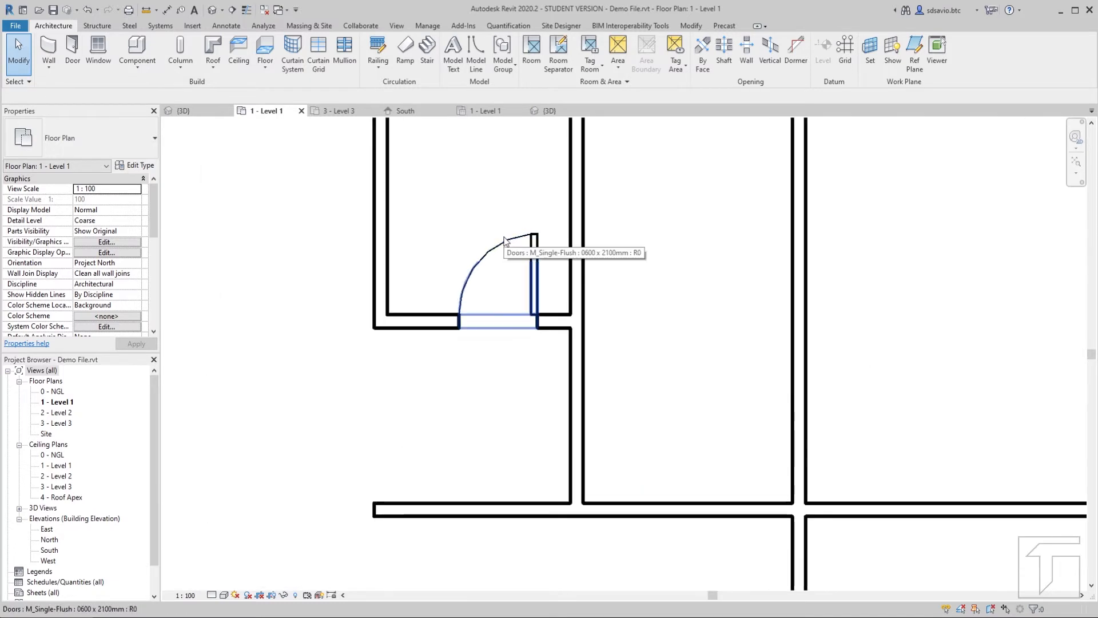
click(536, 306)
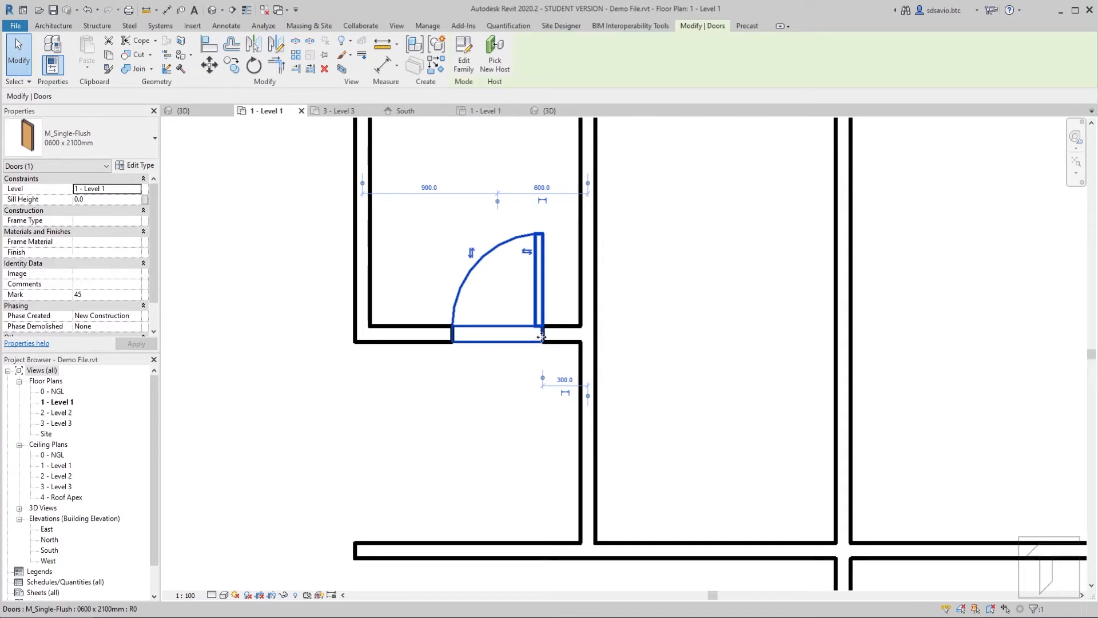
click(564, 380)
text(20)
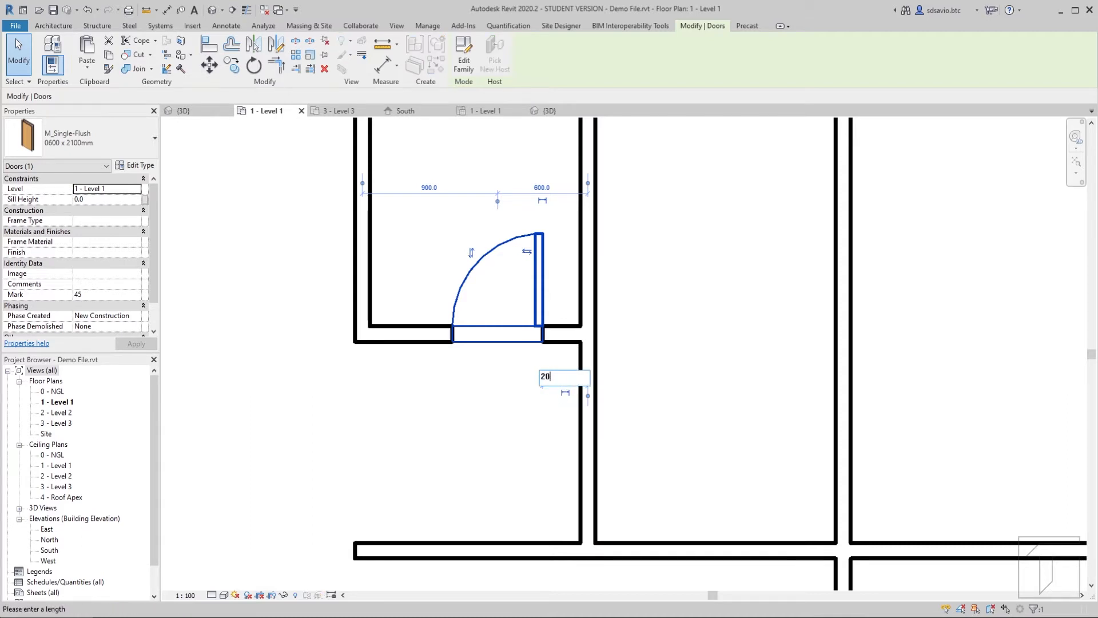
text(0)
key(Return)
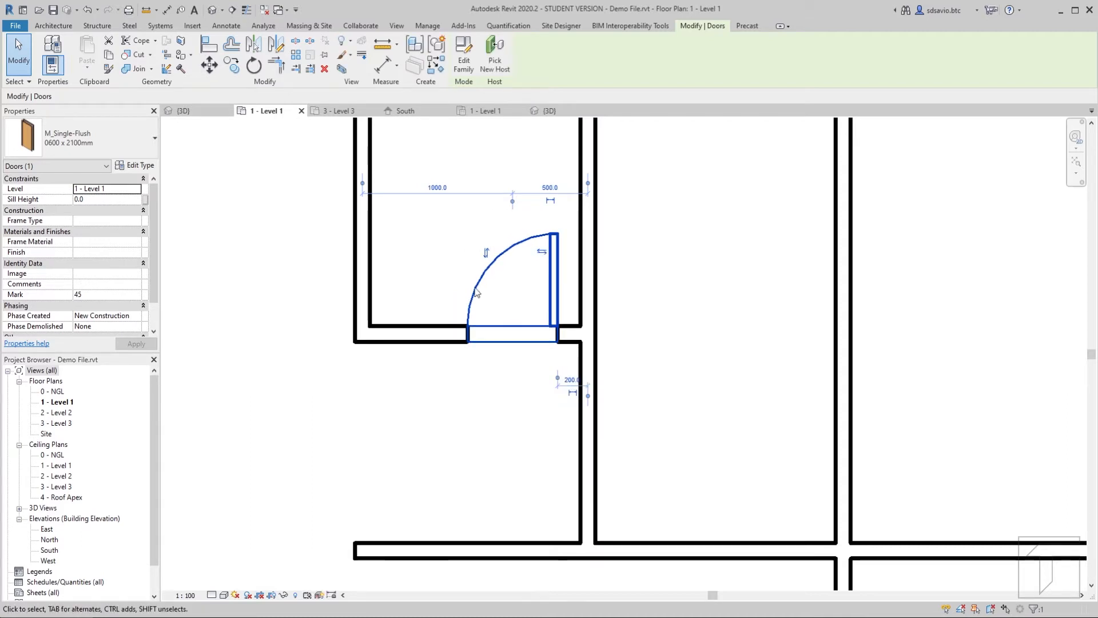
Step: Flip the lower middle room's door to swing into the room and check its offset from the room's bottom wall
scroll(424, 264, down, 2)
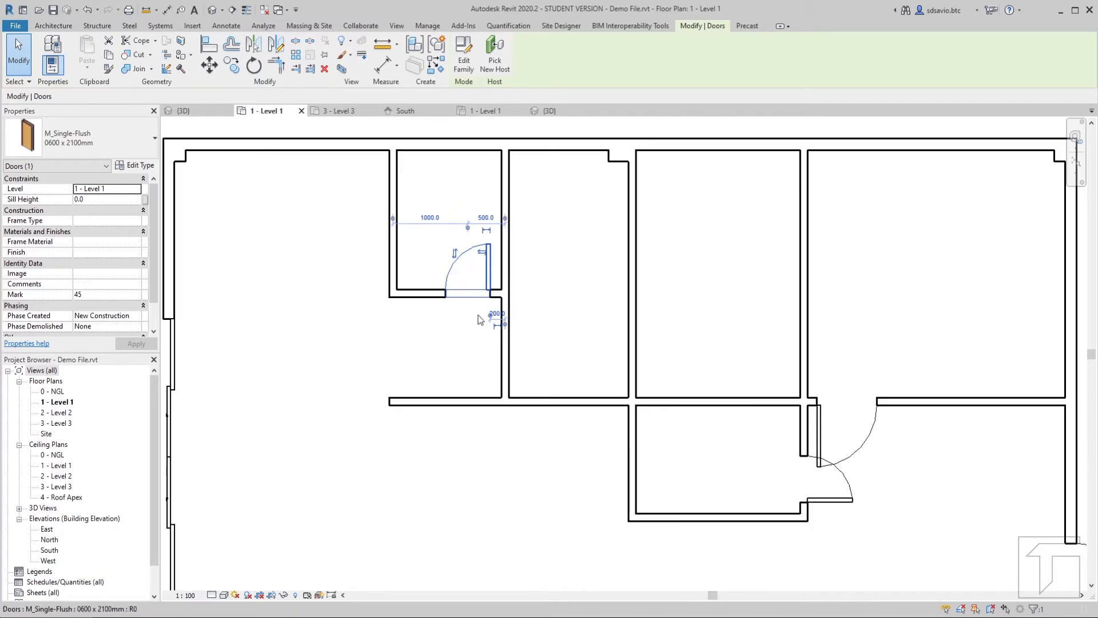
middle_drag(774, 476, 608, 424)
scroll(610, 470, up, 2)
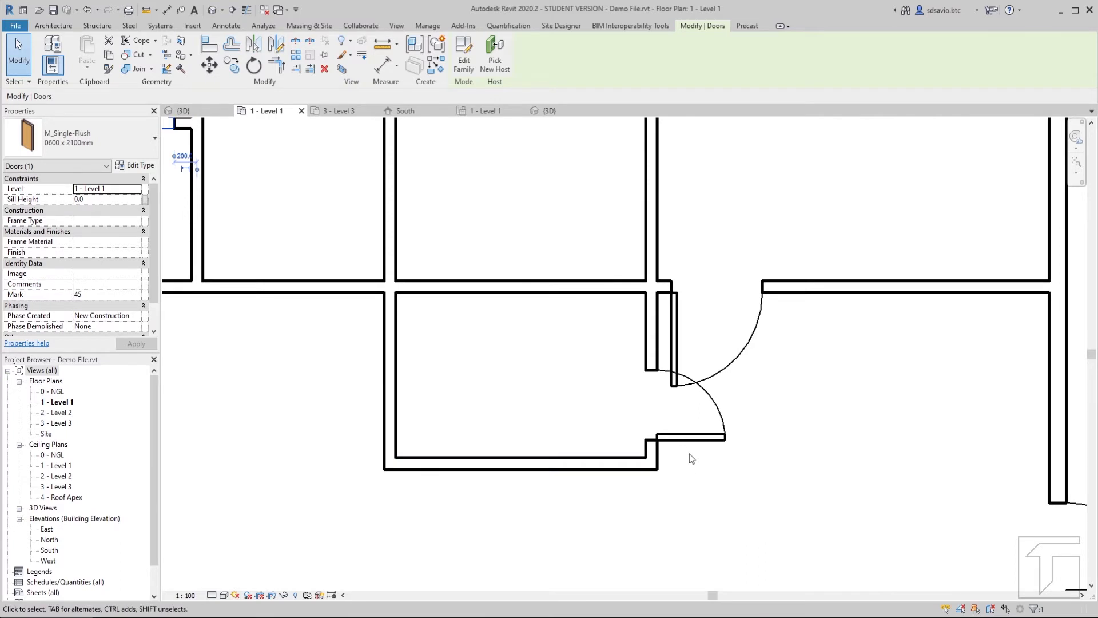
click(694, 437)
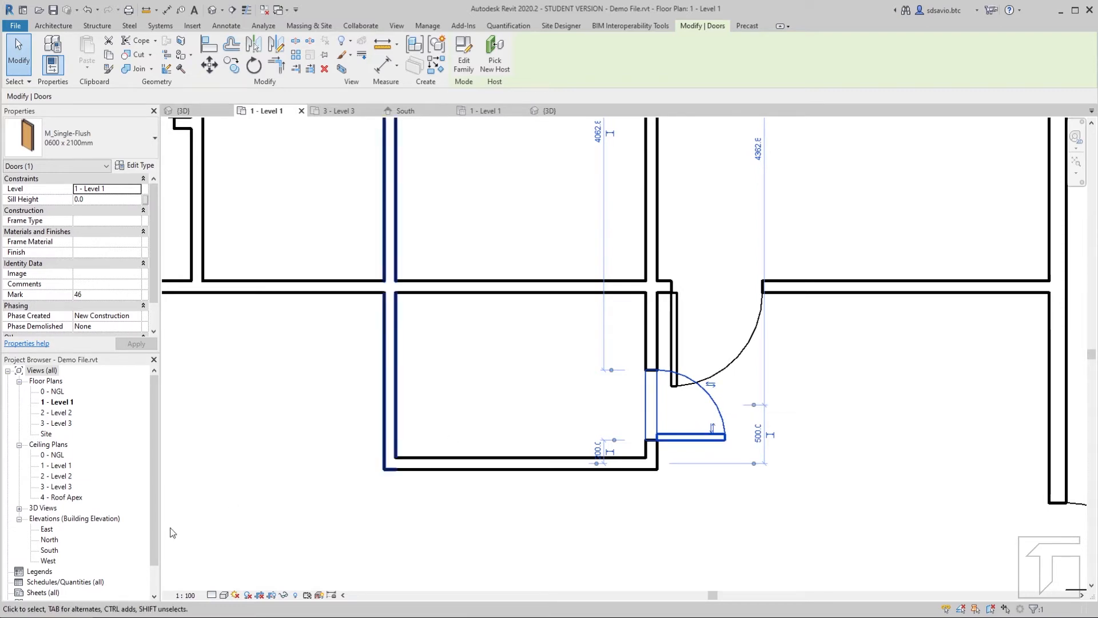
click(137, 617)
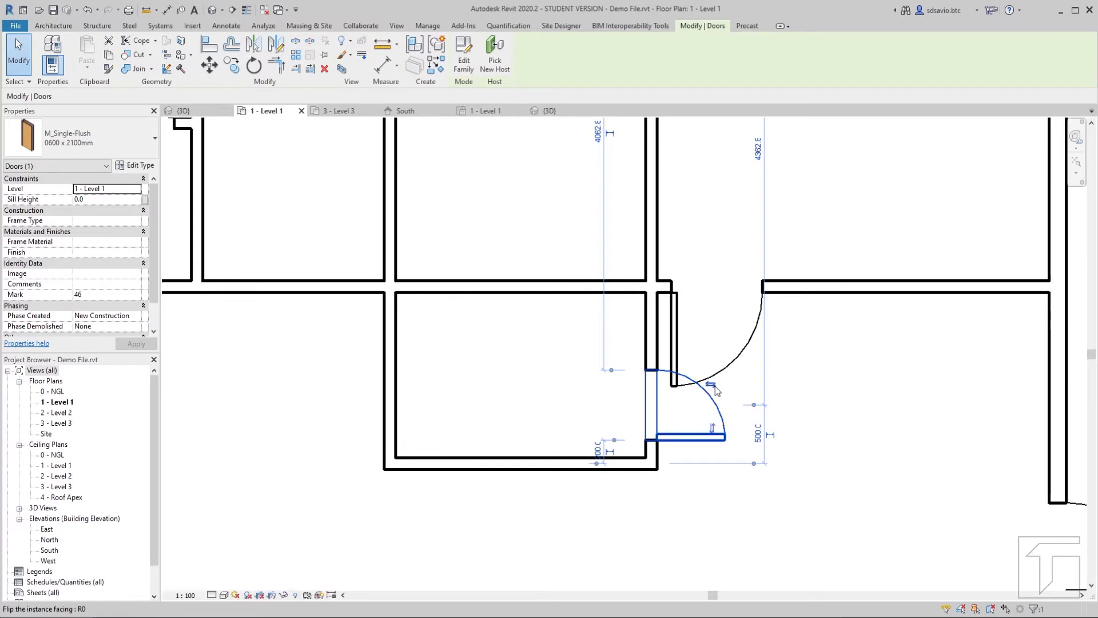
click(712, 385)
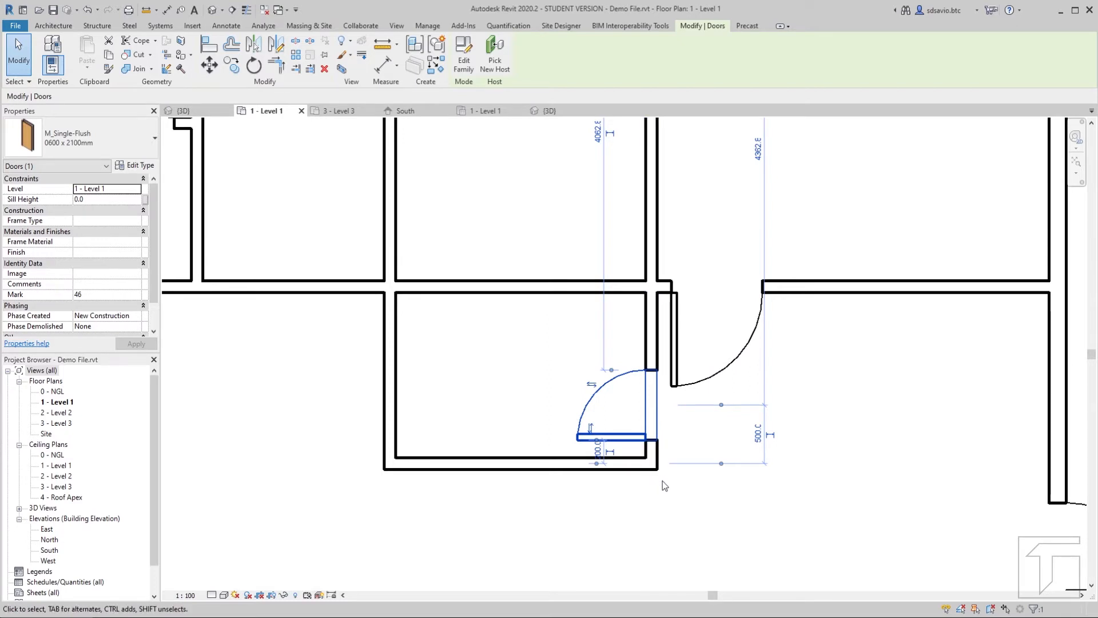
scroll(622, 486, up, 3)
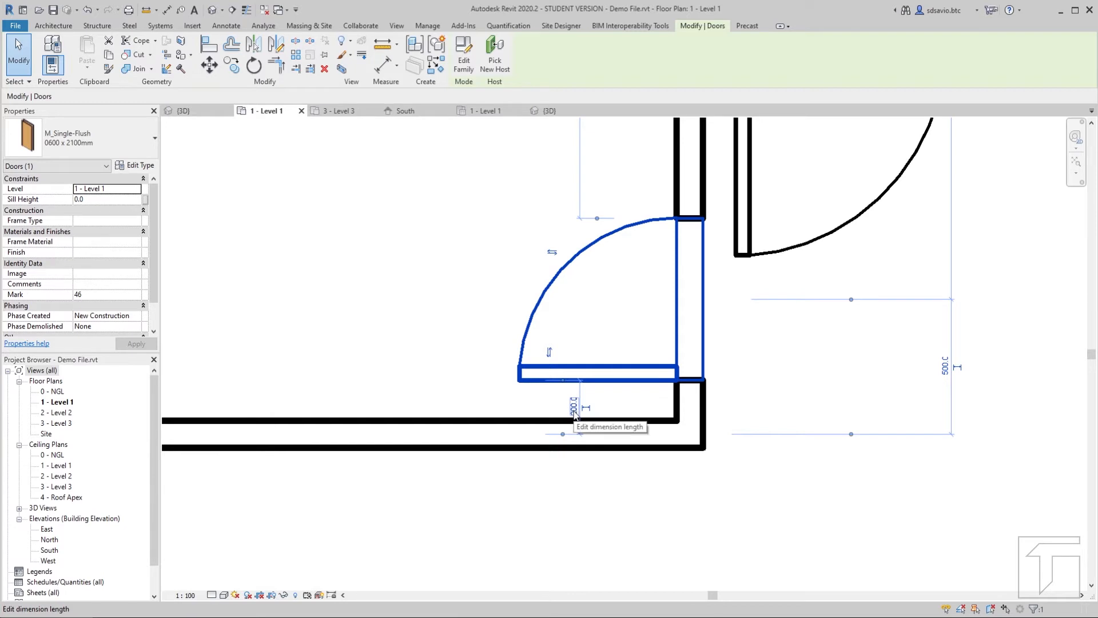
scroll(575, 413, down, 3)
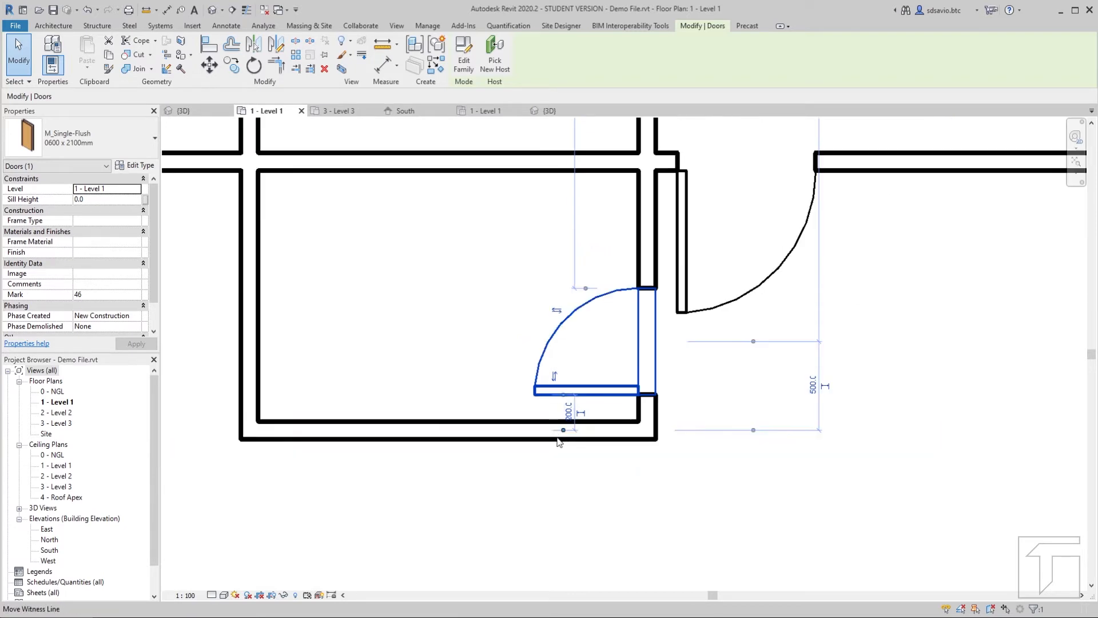
Step: Flip the upper-right room's door to swing into the room and re-reference its left offset dimension to the adjacent partition's centre
click(663, 286)
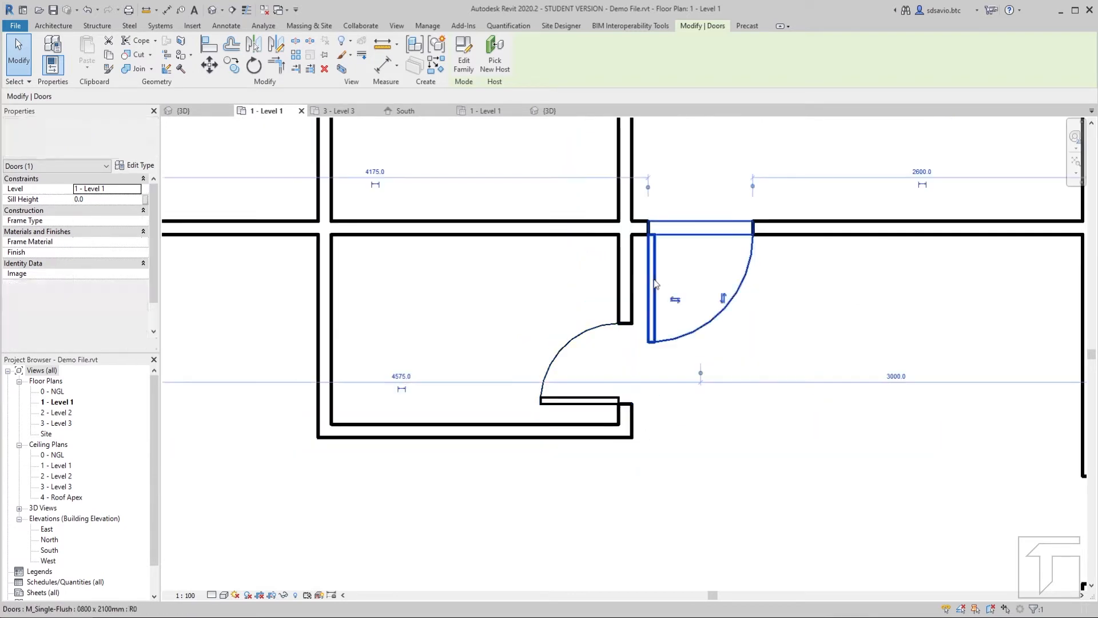
click(724, 300)
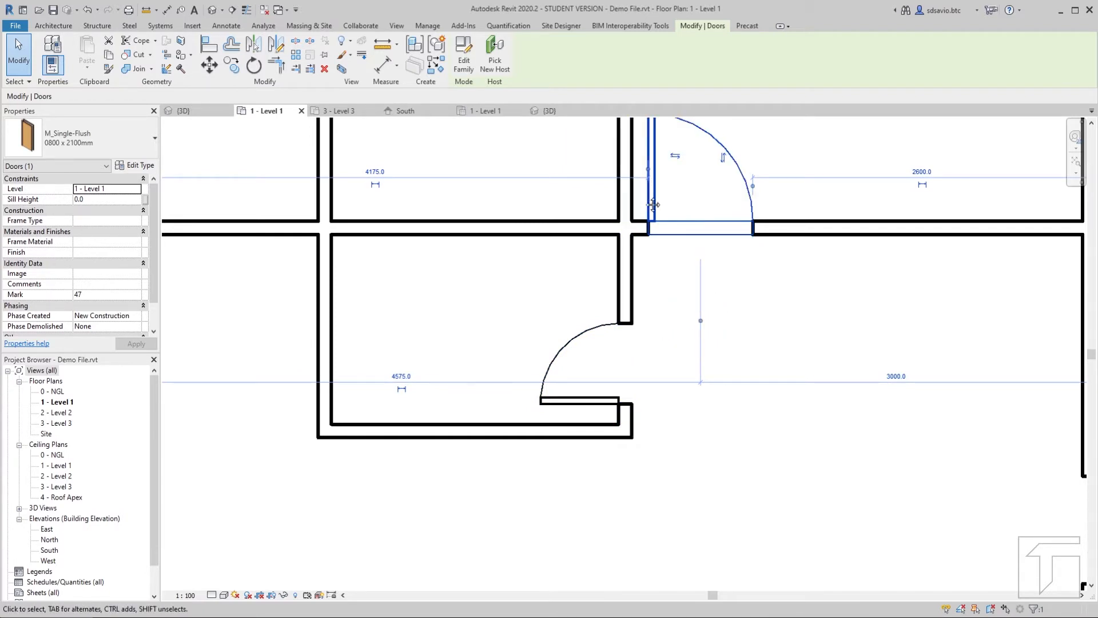
middle_drag(653, 204, 794, 232)
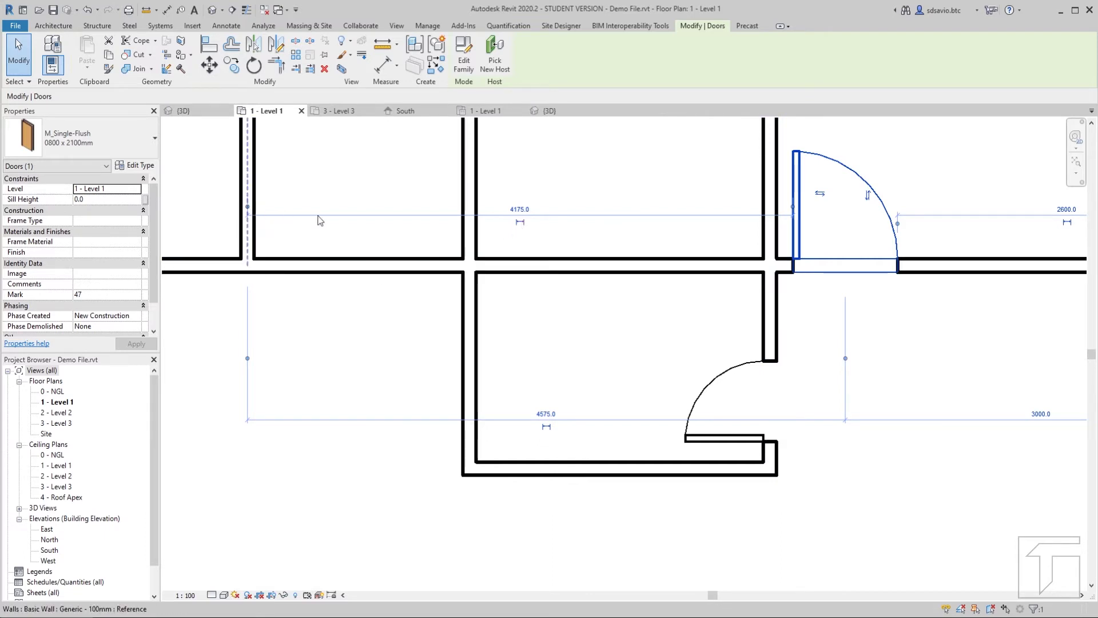
drag(248, 211, 770, 232)
Step: Set the upper-right room door's distance from the adjacent partition's centre to 200 mm
scroll(787, 224, up, 6)
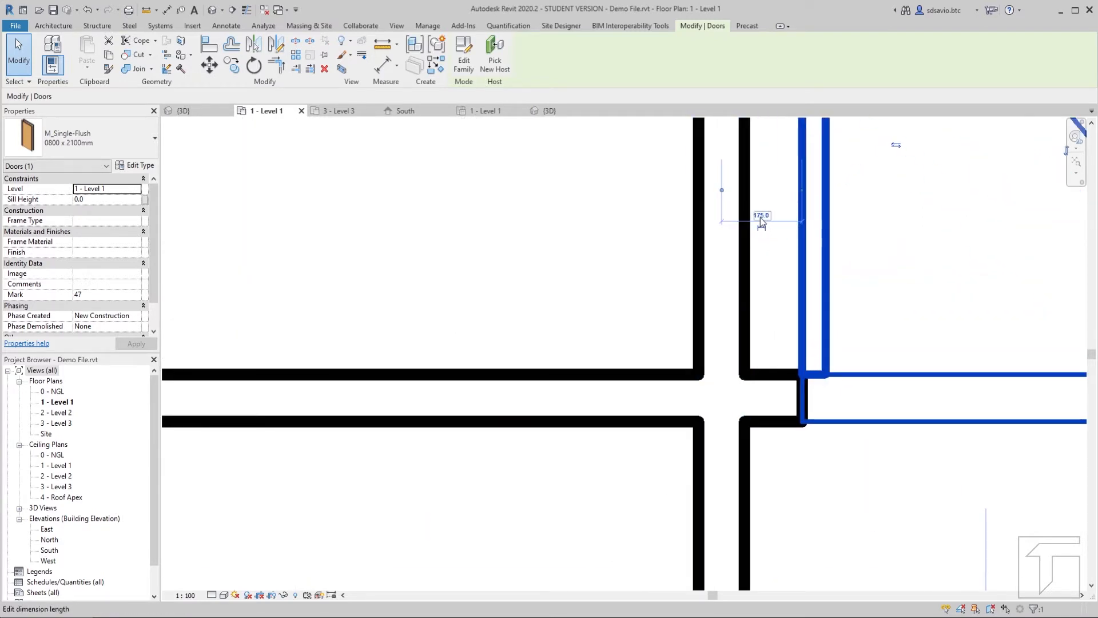
click(761, 217)
text(200)
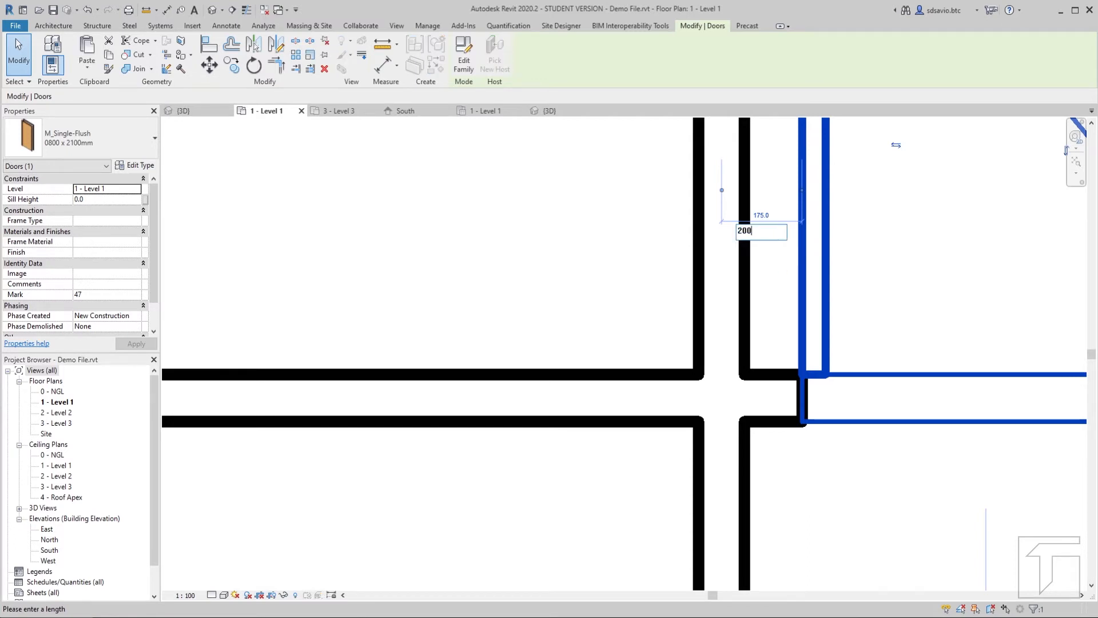
key(Return)
Step: Flip the door at the lower end of the right exterior wall to swing into the house
scroll(506, 208, down, 5)
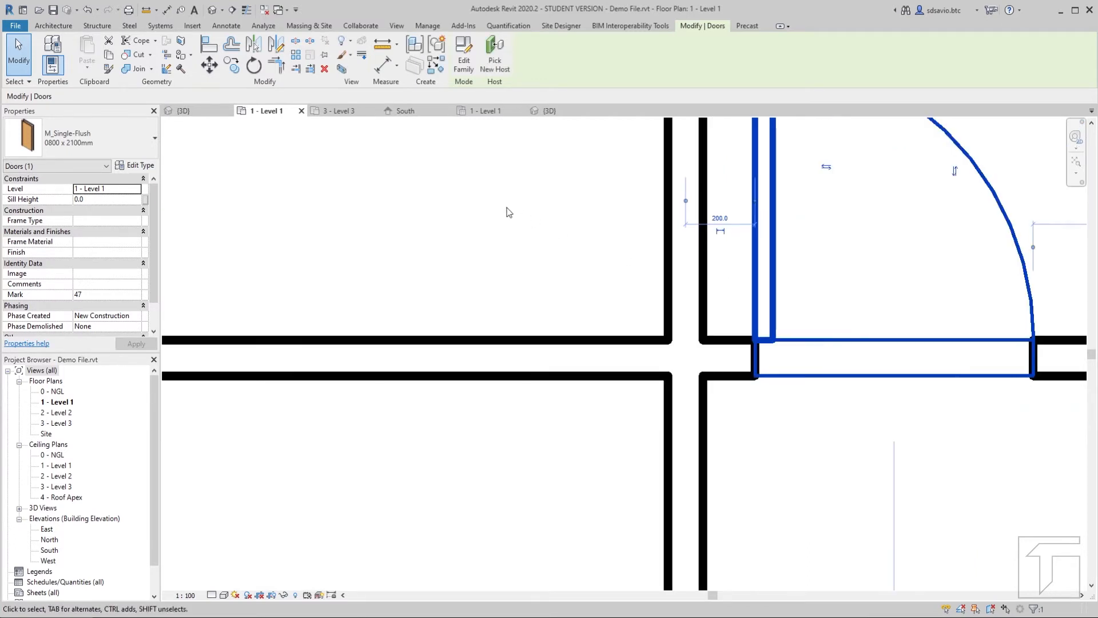
scroll(506, 216, down, 1)
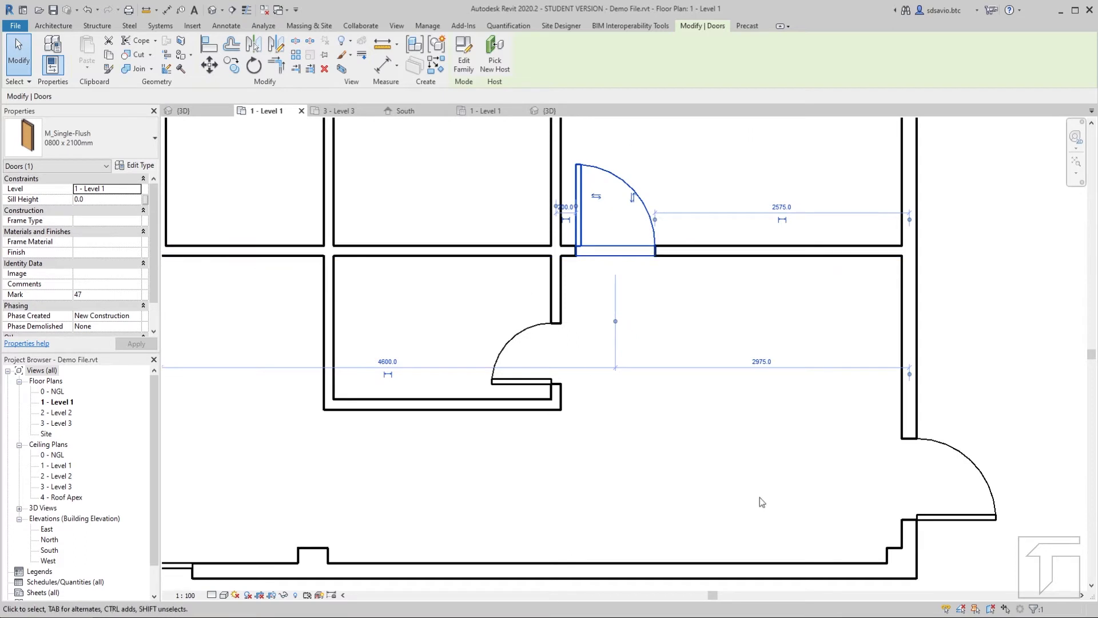
scroll(968, 553, up, 3)
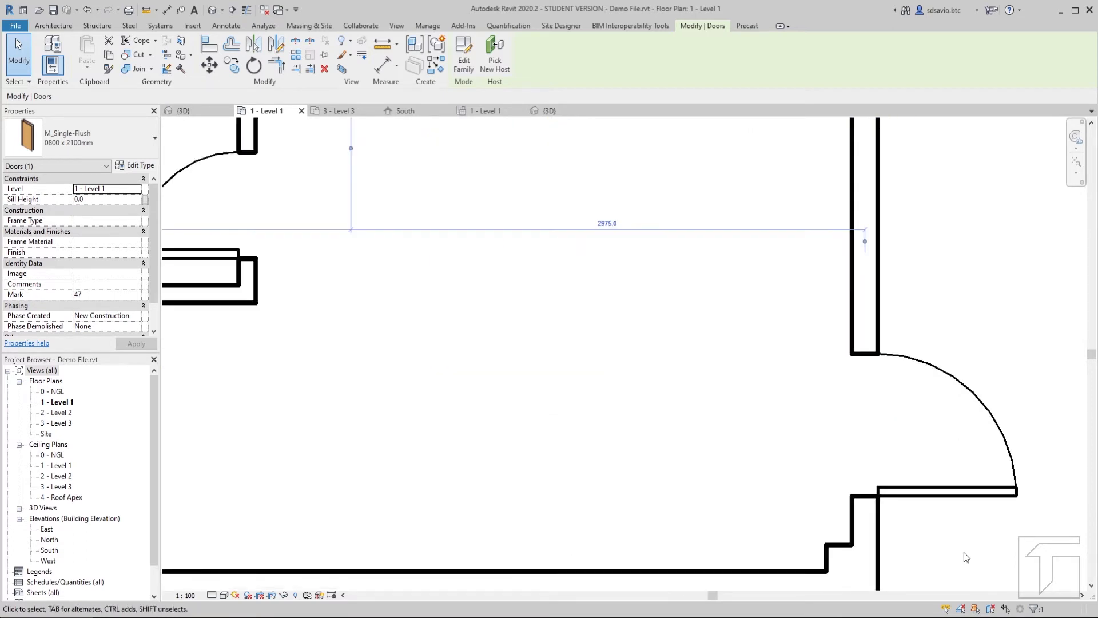
click(947, 493)
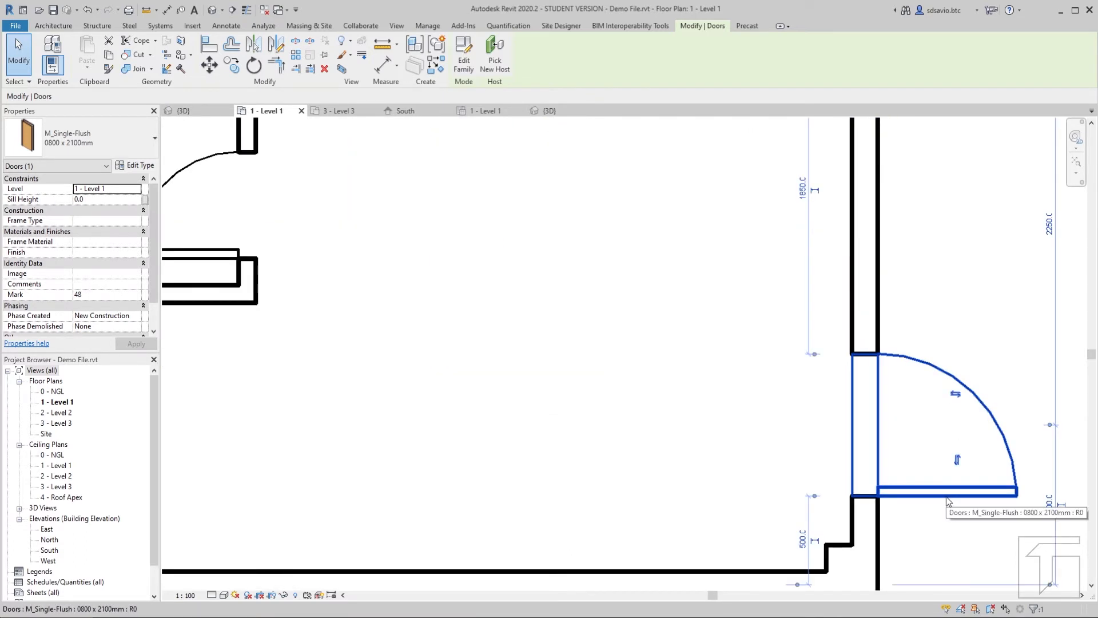
click(957, 395)
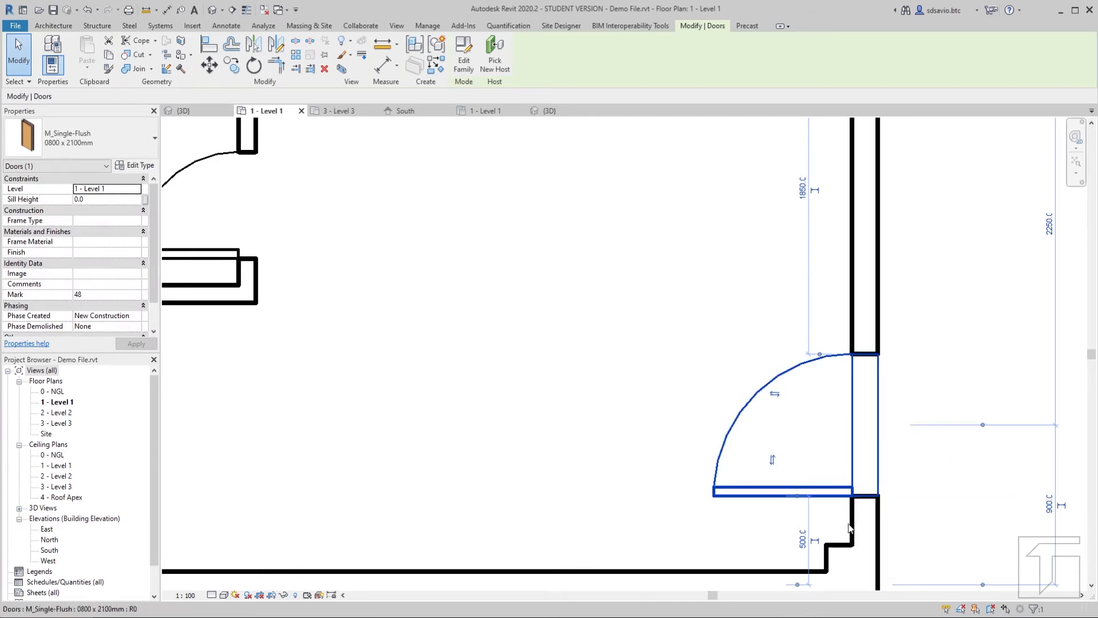
Step: Set the right exterior wall door's distance from the bottom exterior wall to 350 mm
click(801, 548)
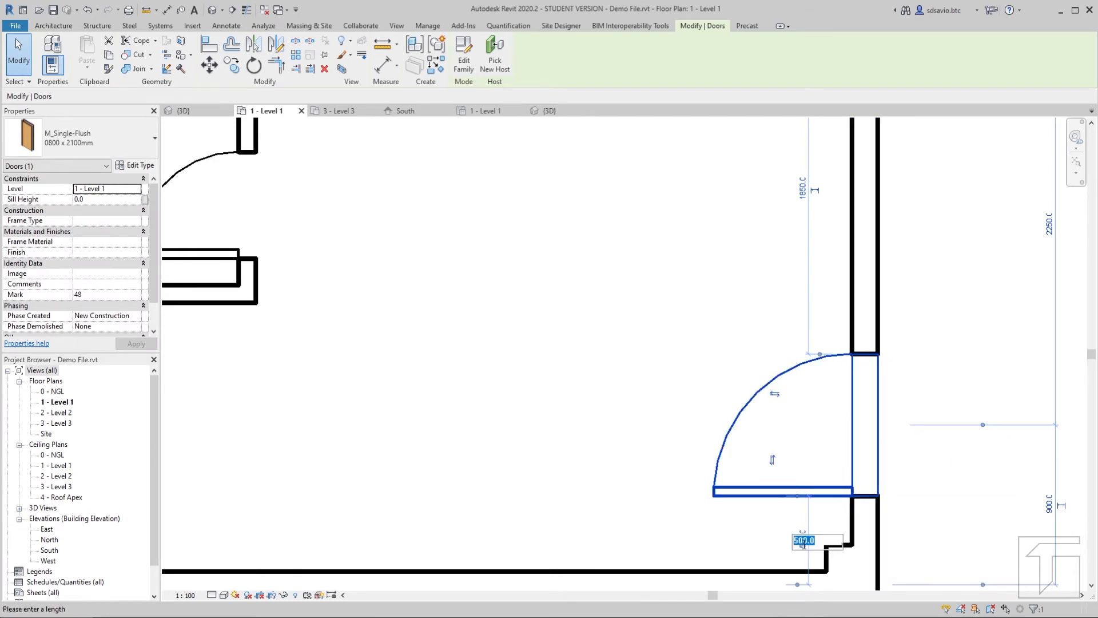
text(350)
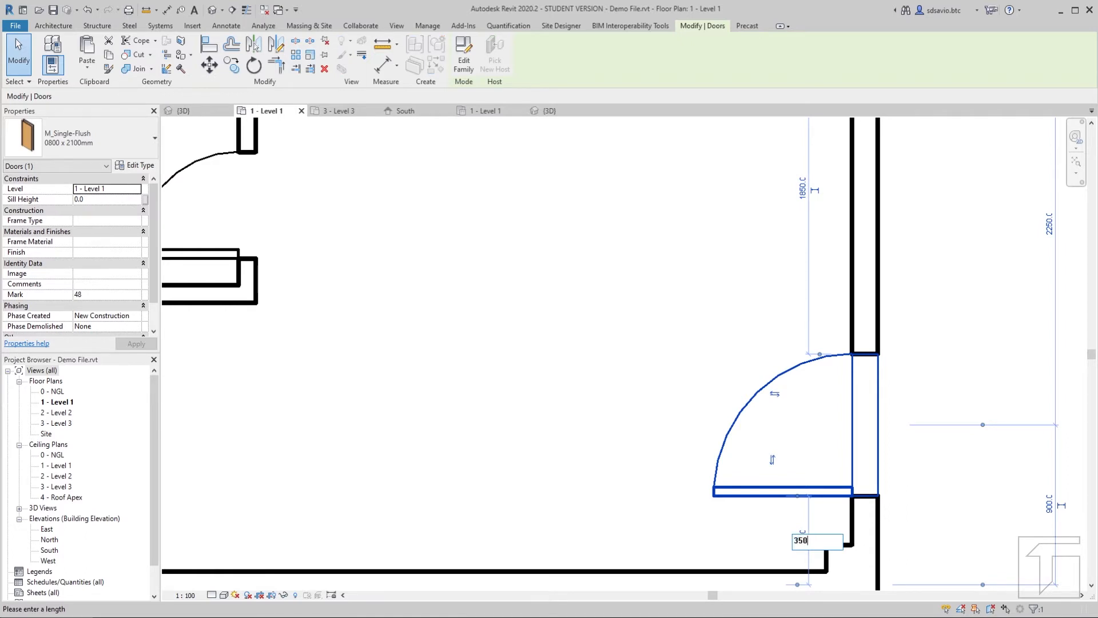
key(Return)
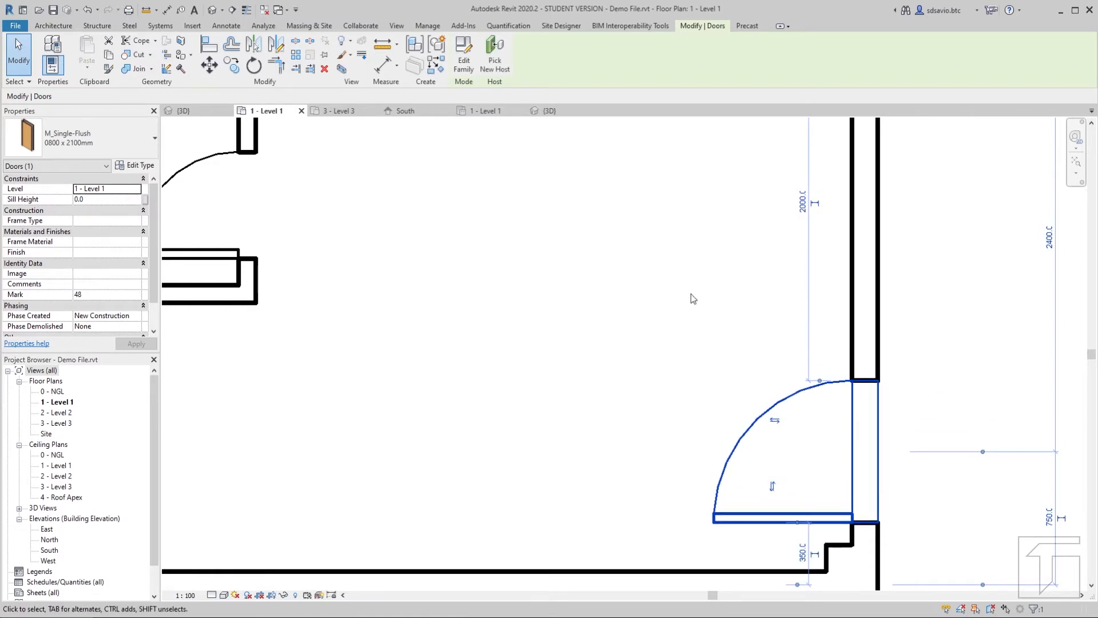
click(535, 315)
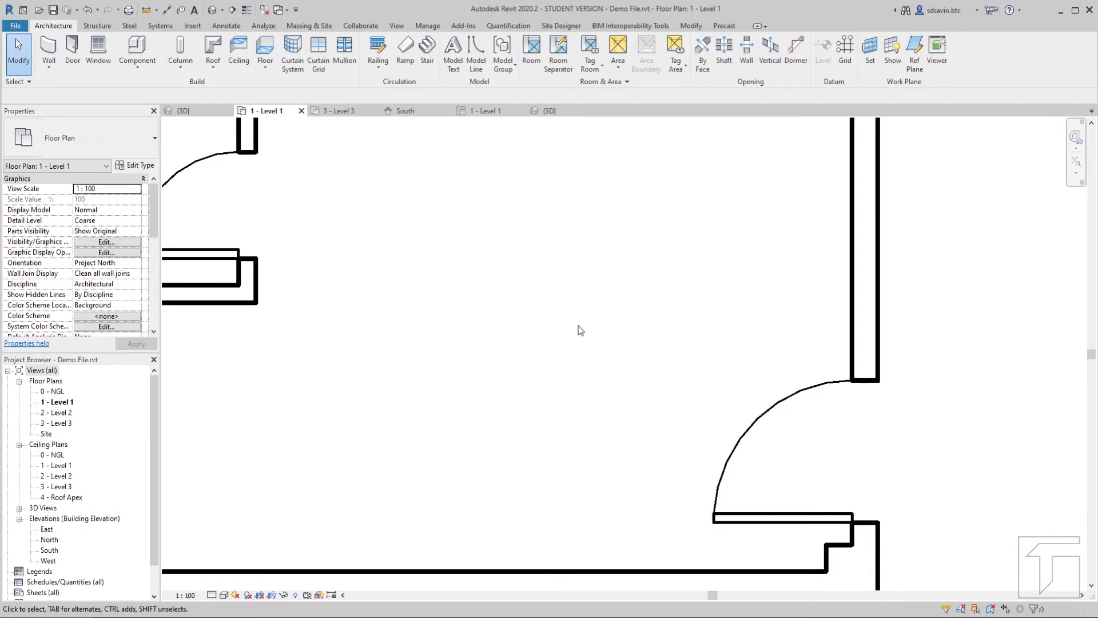
Step: Start placing a door and browse the US Metric family library to the Residential folder under Doors
scroll(650, 342, down, 5)
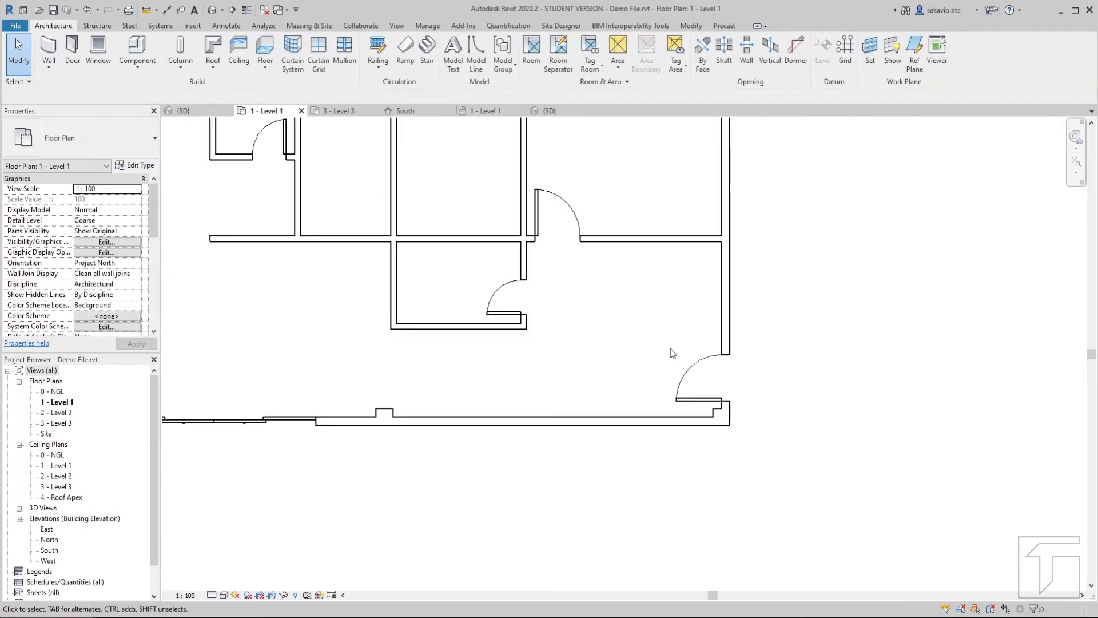
middle_drag(593, 285, 801, 421)
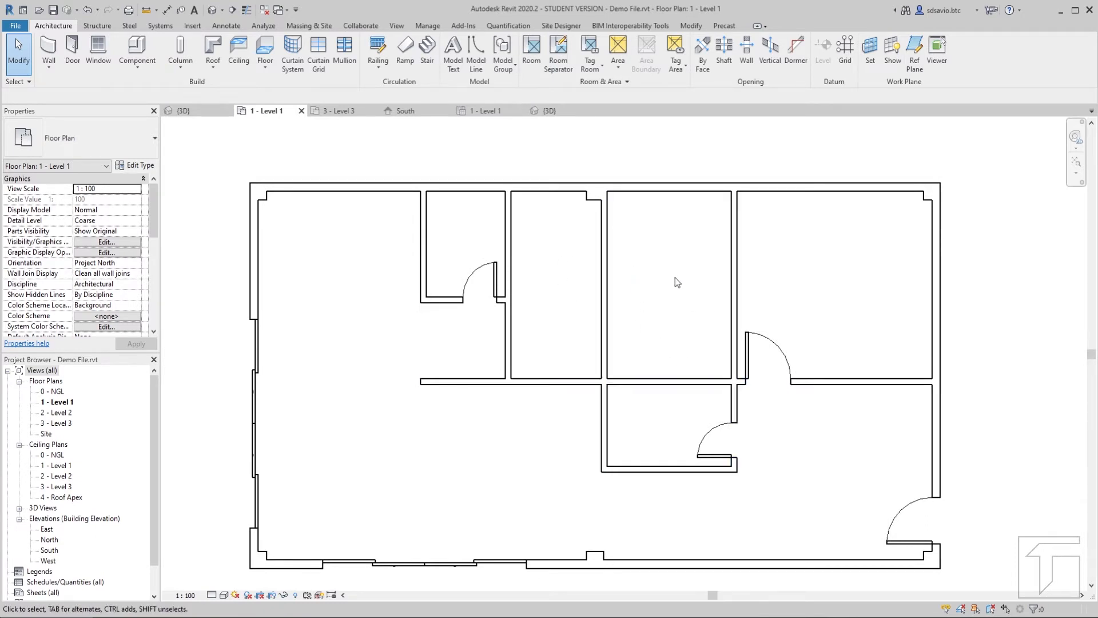
scroll(675, 277, up, 3)
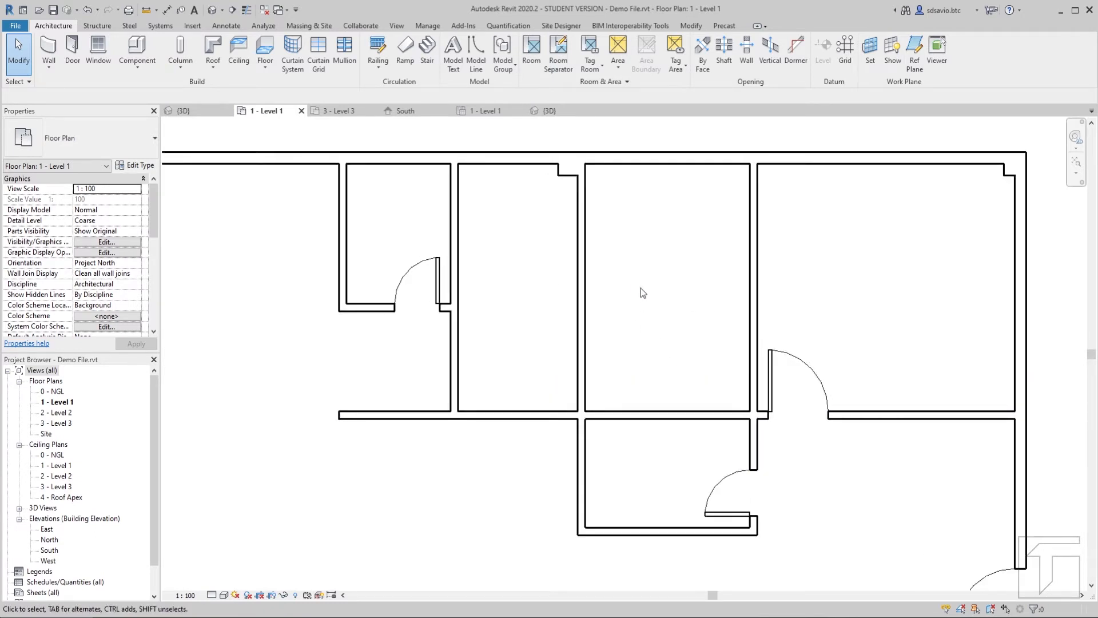
click(74, 55)
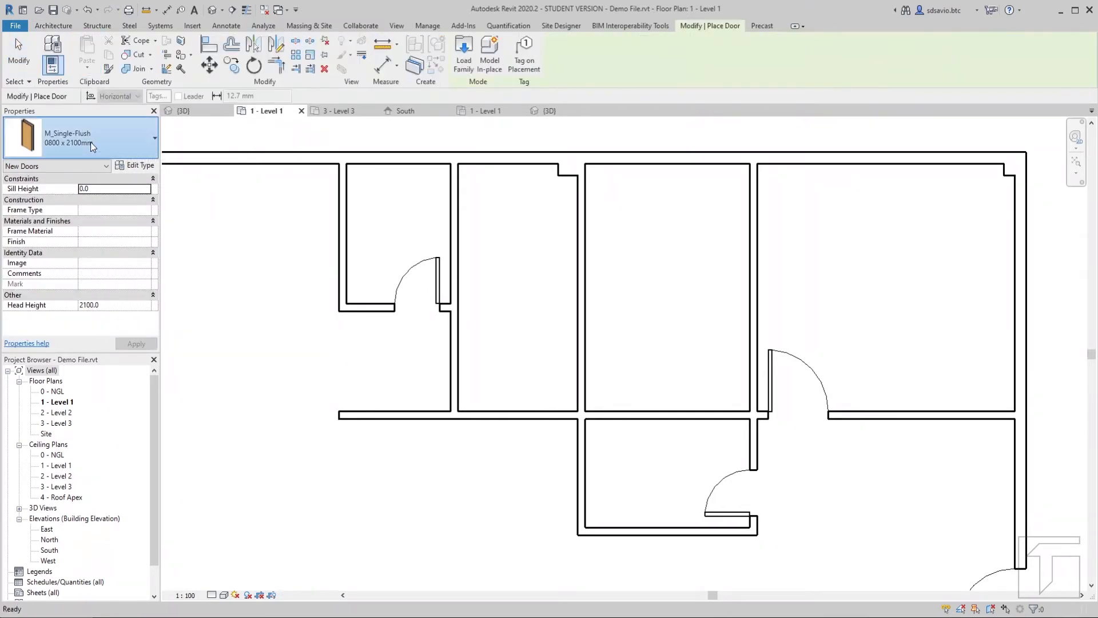
click(90, 142)
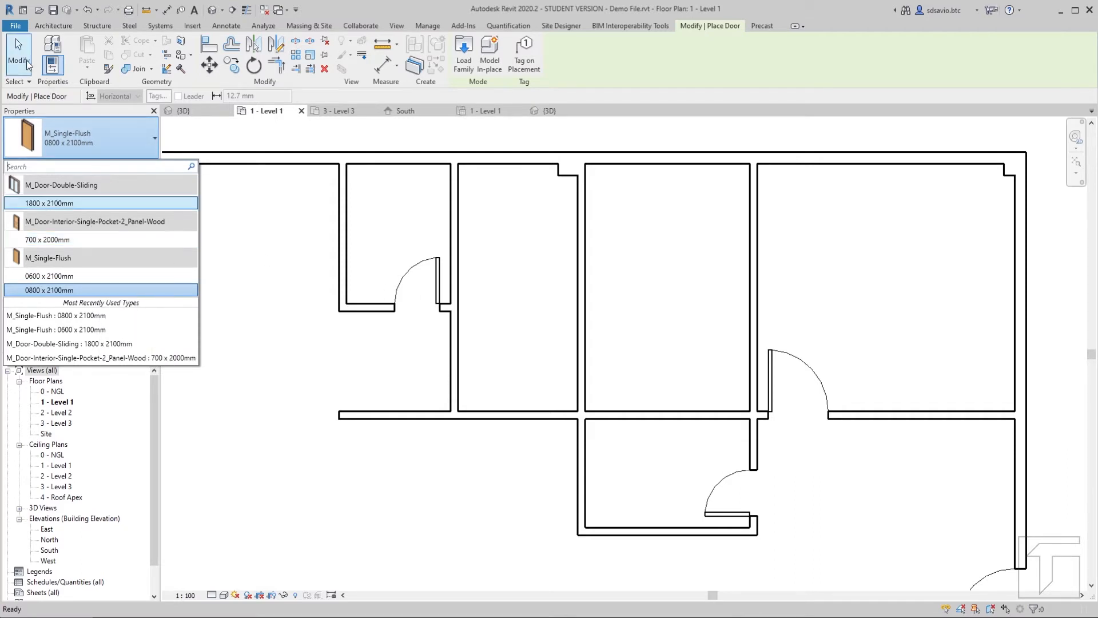
click(464, 60)
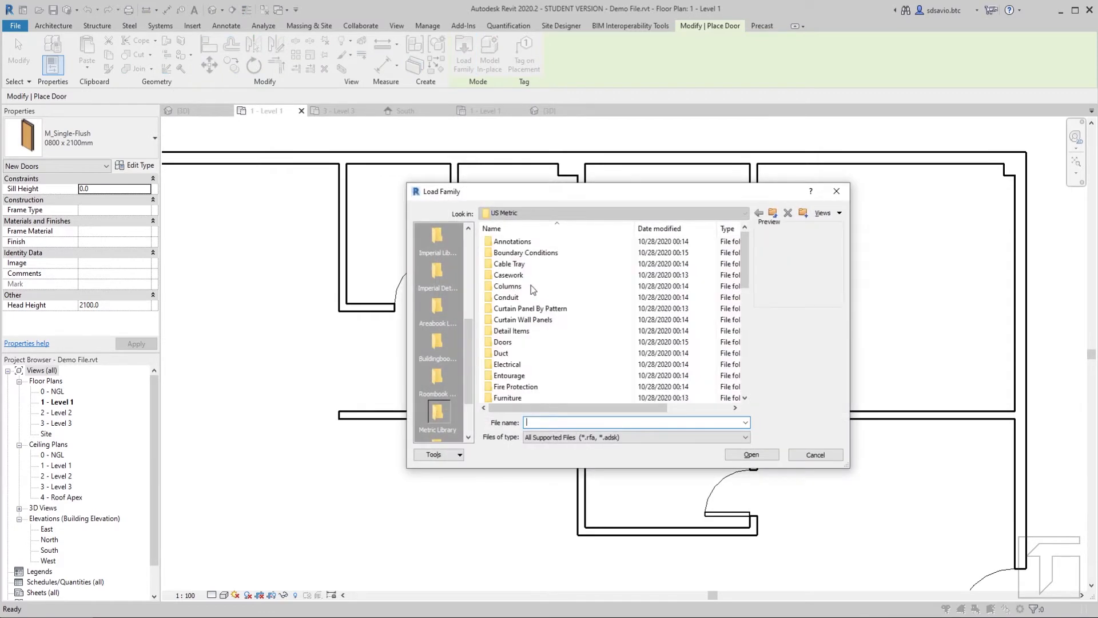
scroll(585, 285, down, 1)
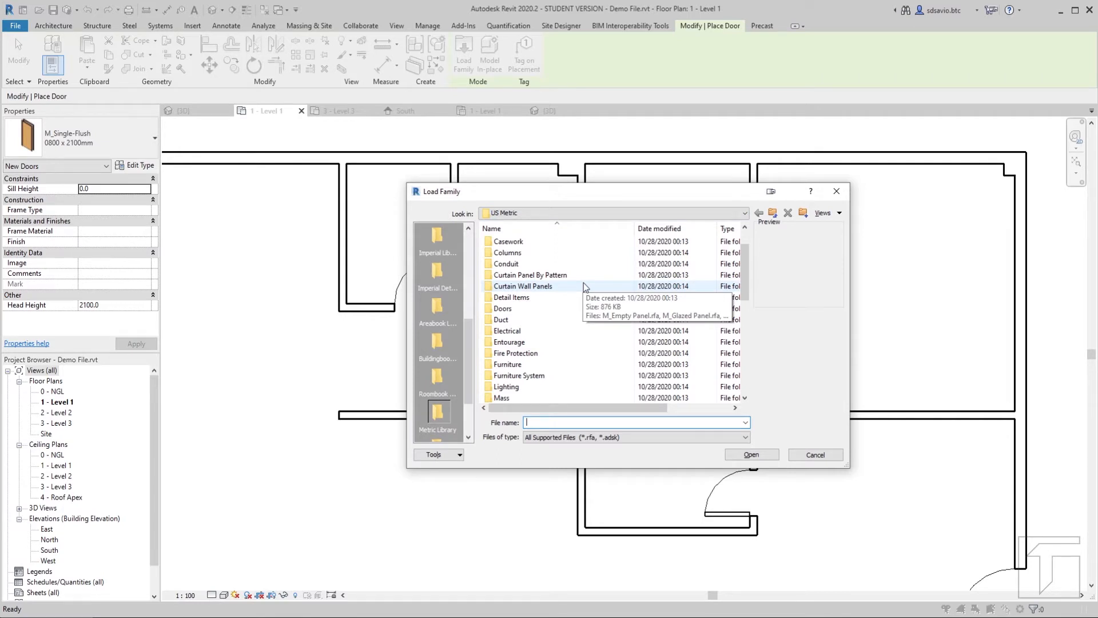
click(504, 308)
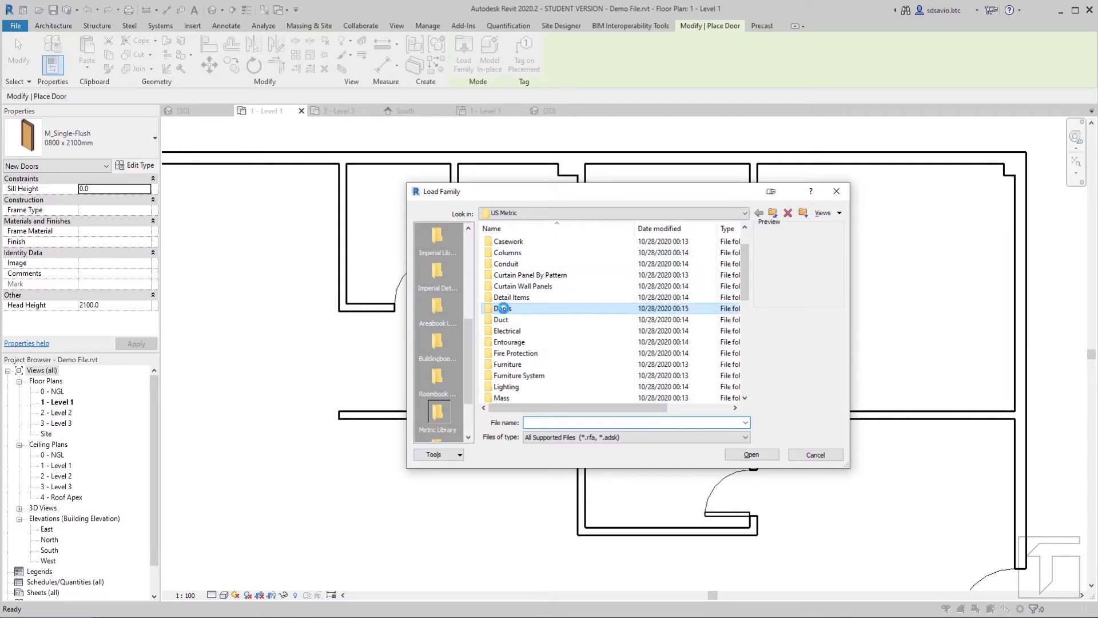
double_click(504, 308)
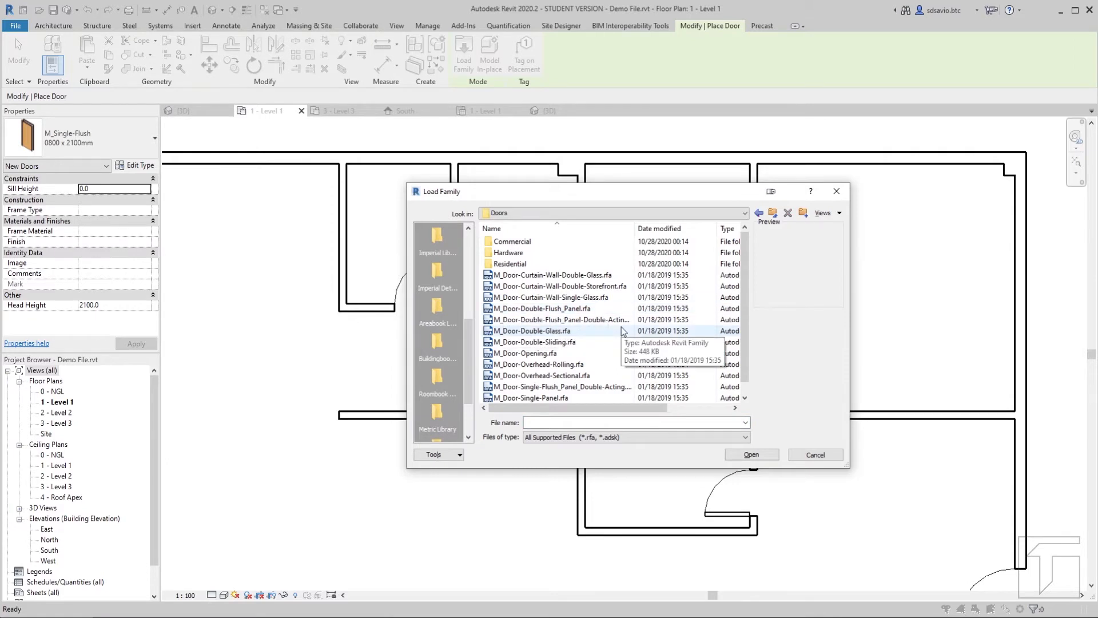
scroll(642, 254, down, 1)
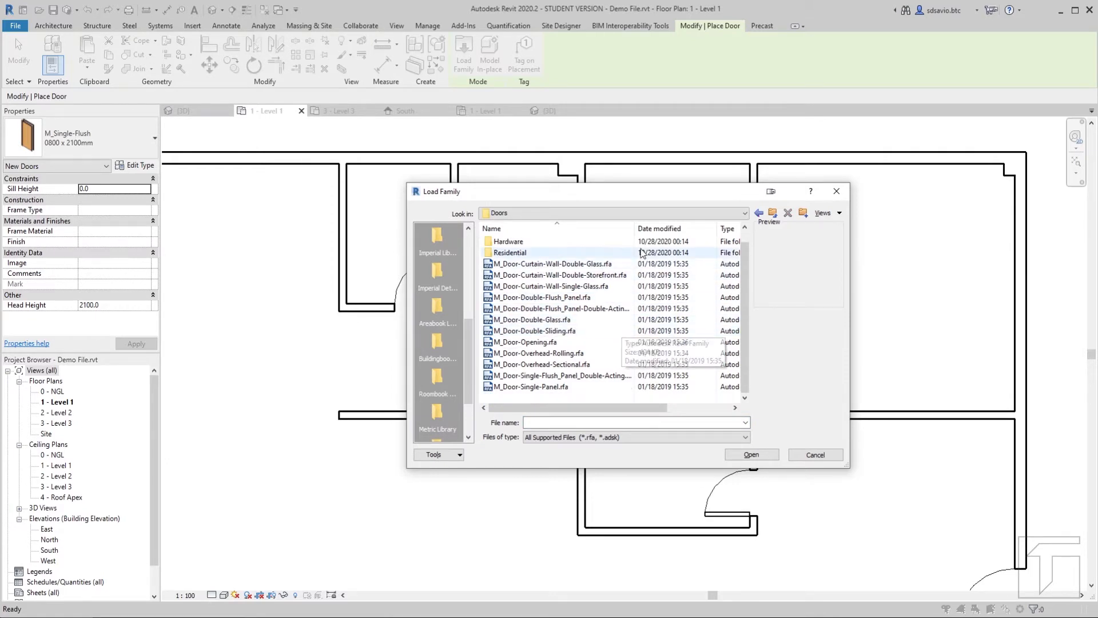
scroll(518, 269, up, 1)
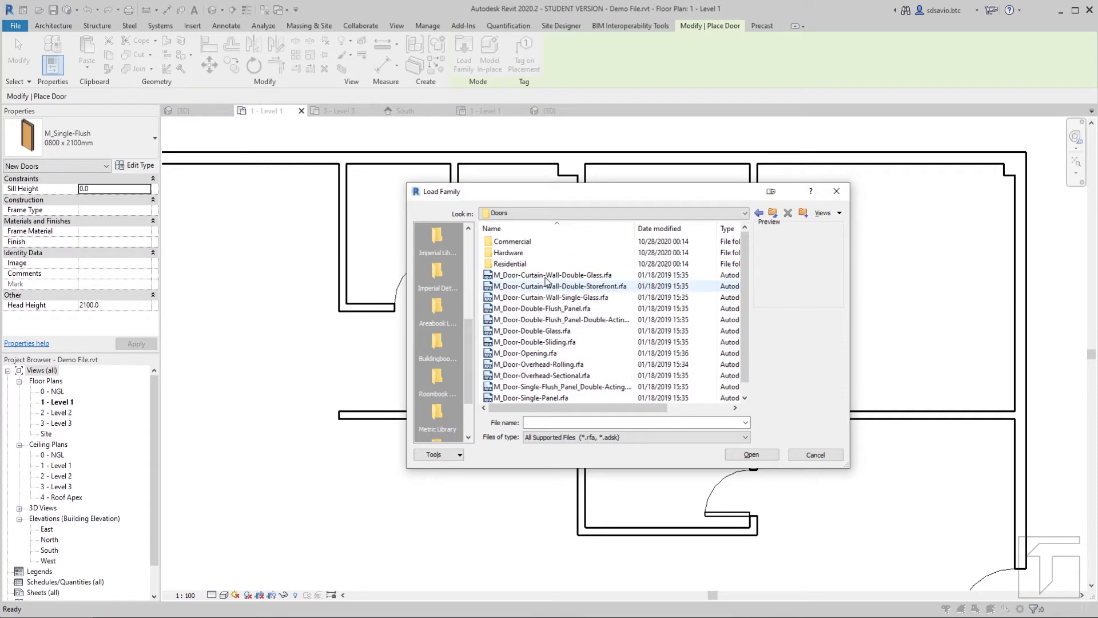
double_click(515, 264)
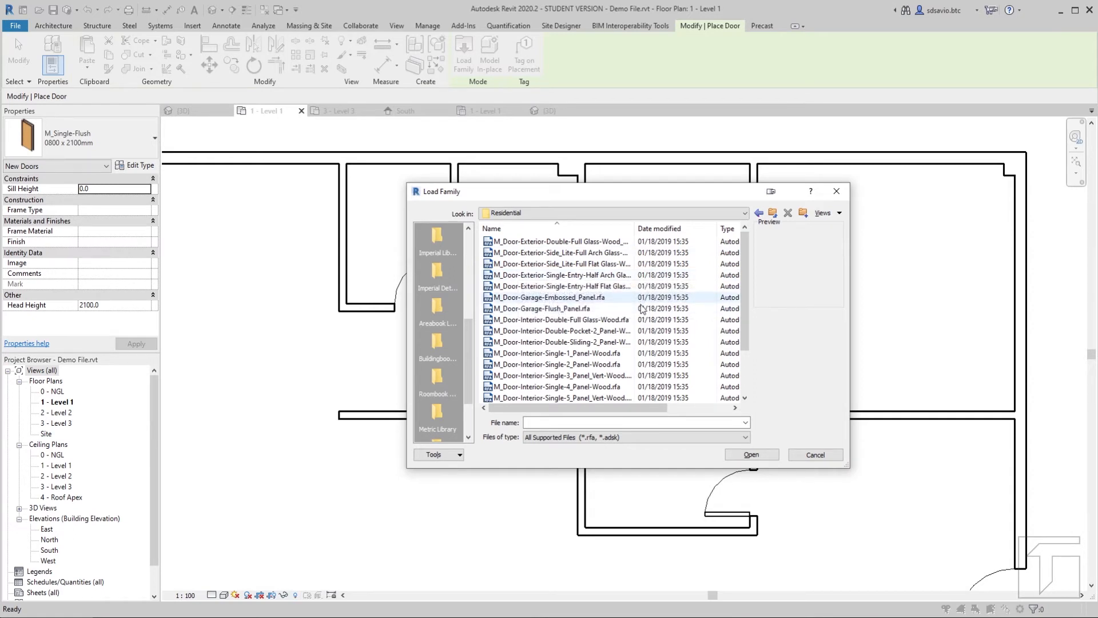
Step: Load M_Door-Interior-Double-Pocket-2_Panel-Wood as 1500 x 2100mm and place it in the partition between the two upper middle rooms, about 1300 mm from the top wall
click(565, 331)
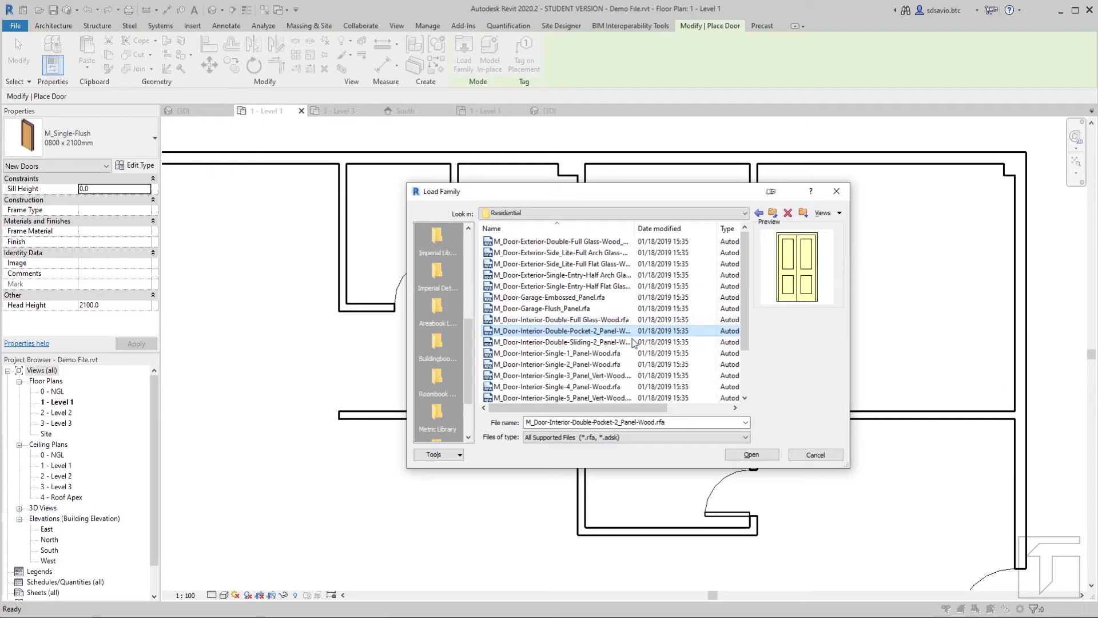
drag(634, 229, 667, 232)
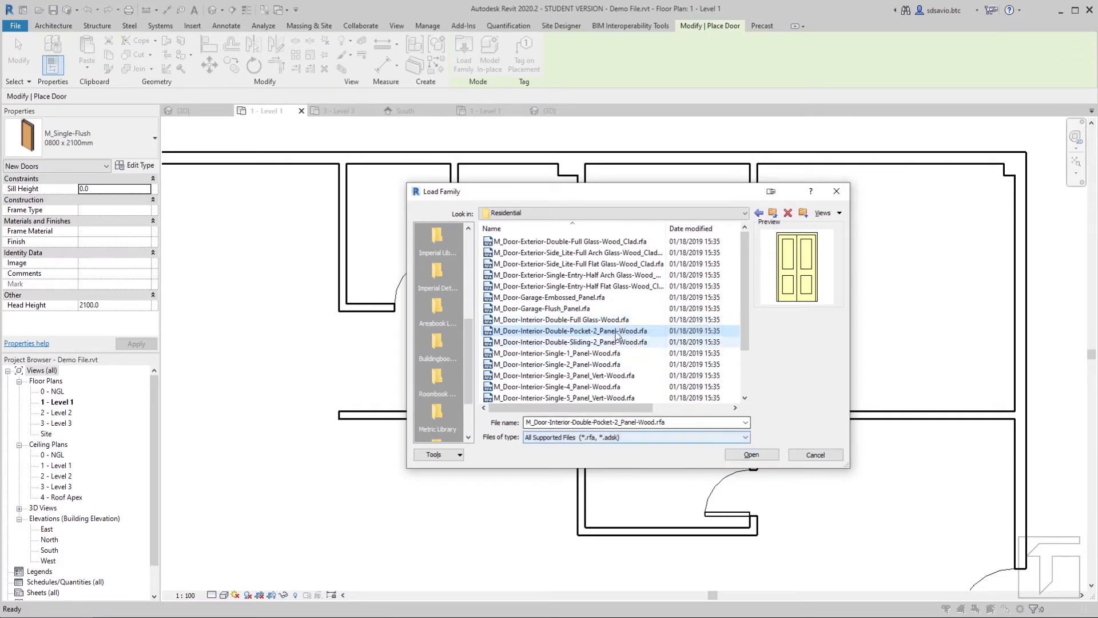
click(752, 454)
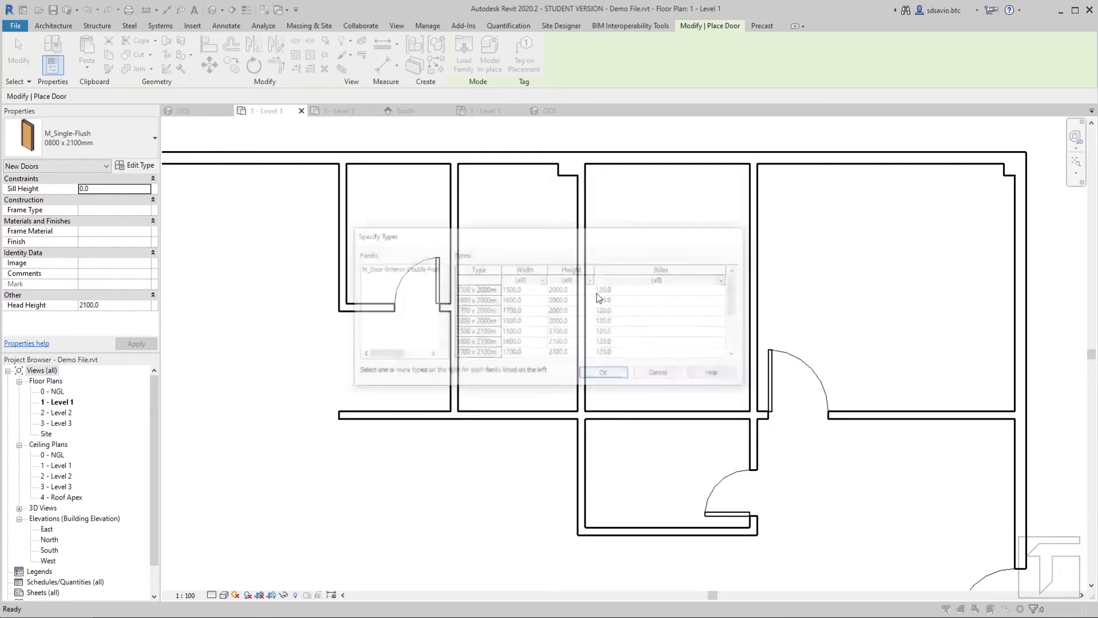
scroll(513, 323, down, 1)
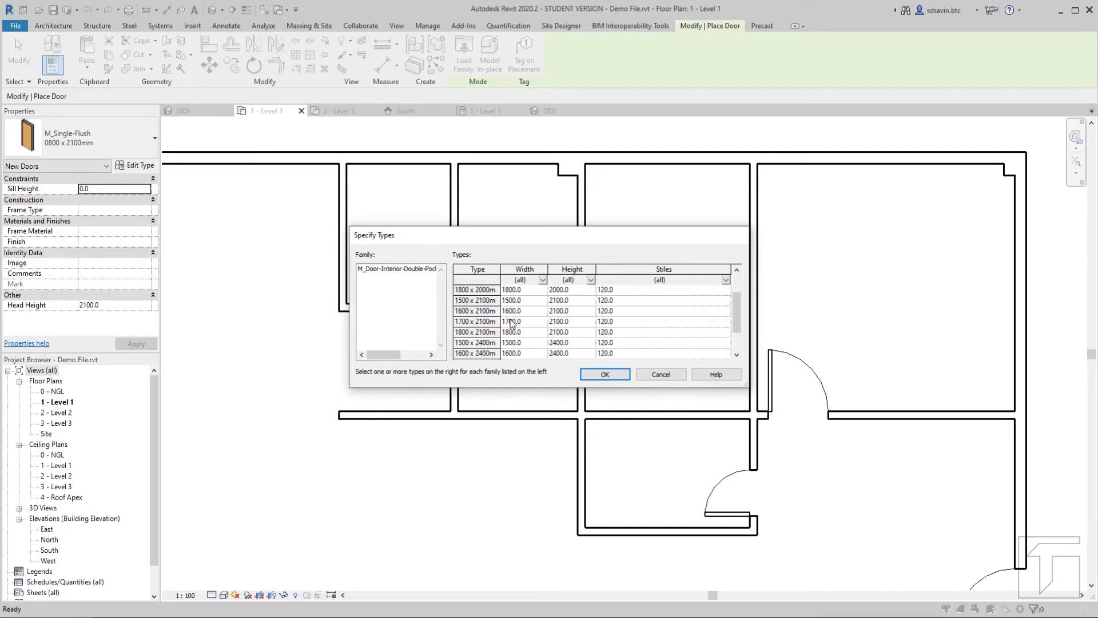
scroll(506, 325, up, 1)
click(477, 333)
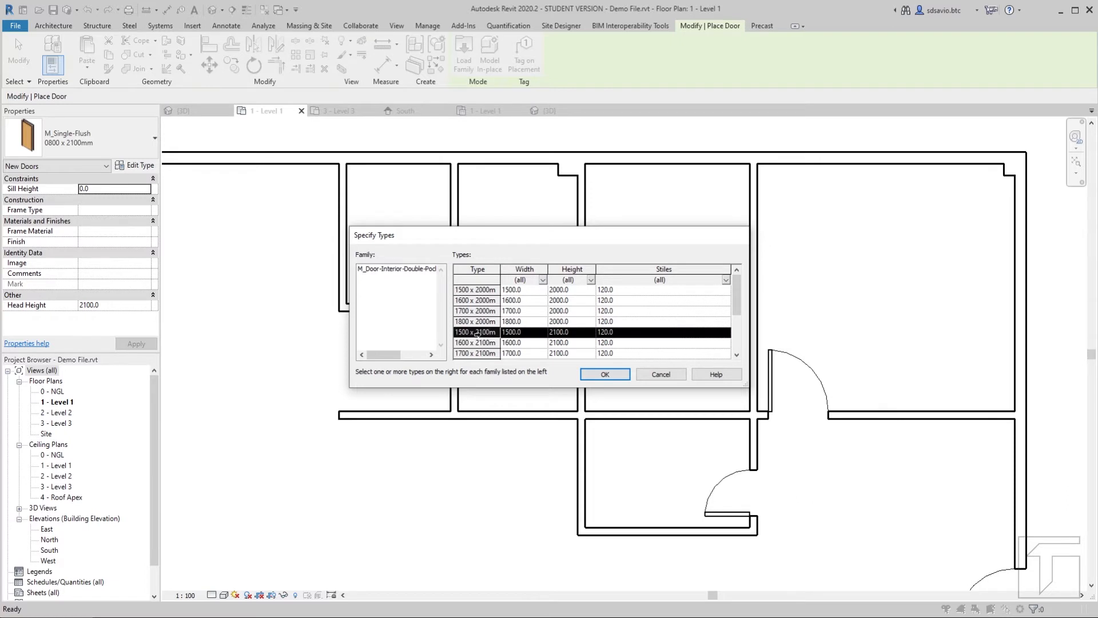
click(618, 376)
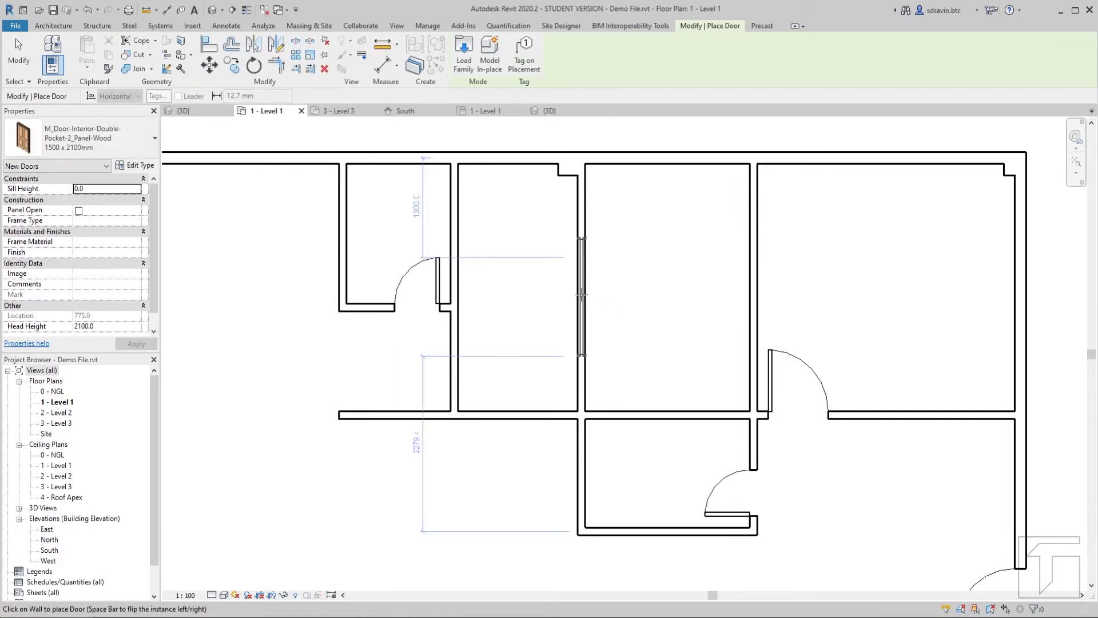
click(581, 295)
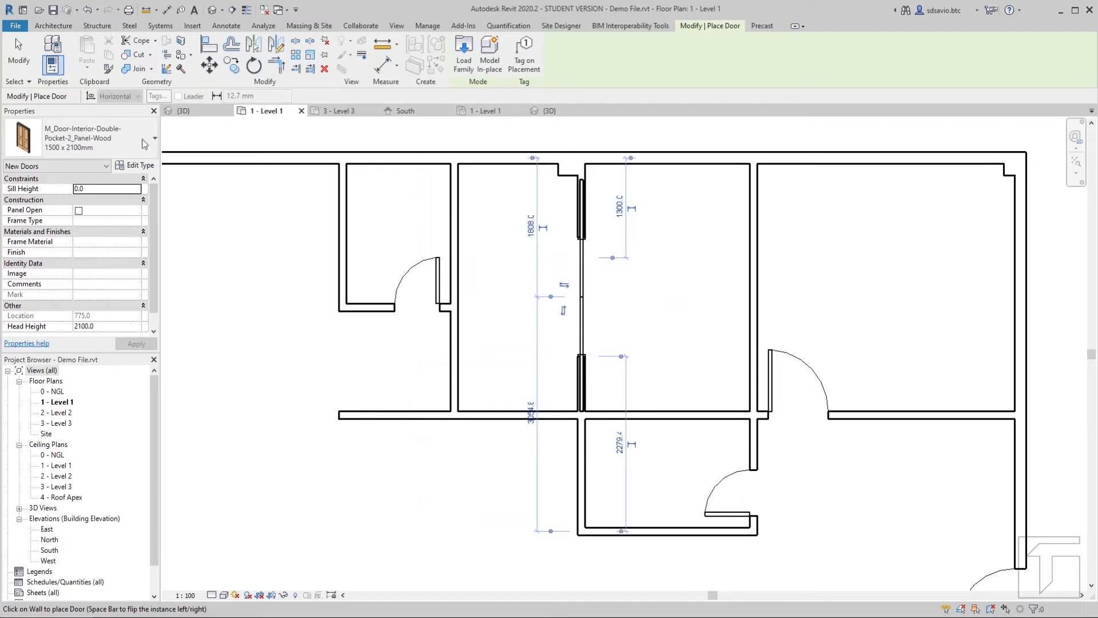
click(15, 63)
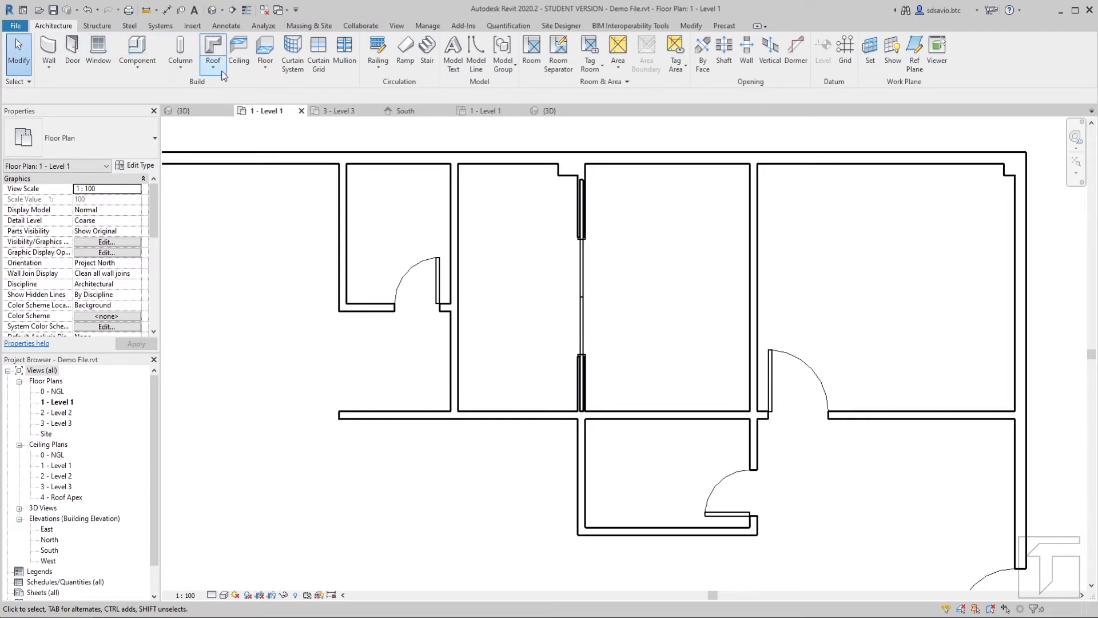
Step: Cut a wall opening about 842 mm wide in the upper-right room's left partition, about 898 mm from the top wall, and select it
click(748, 56)
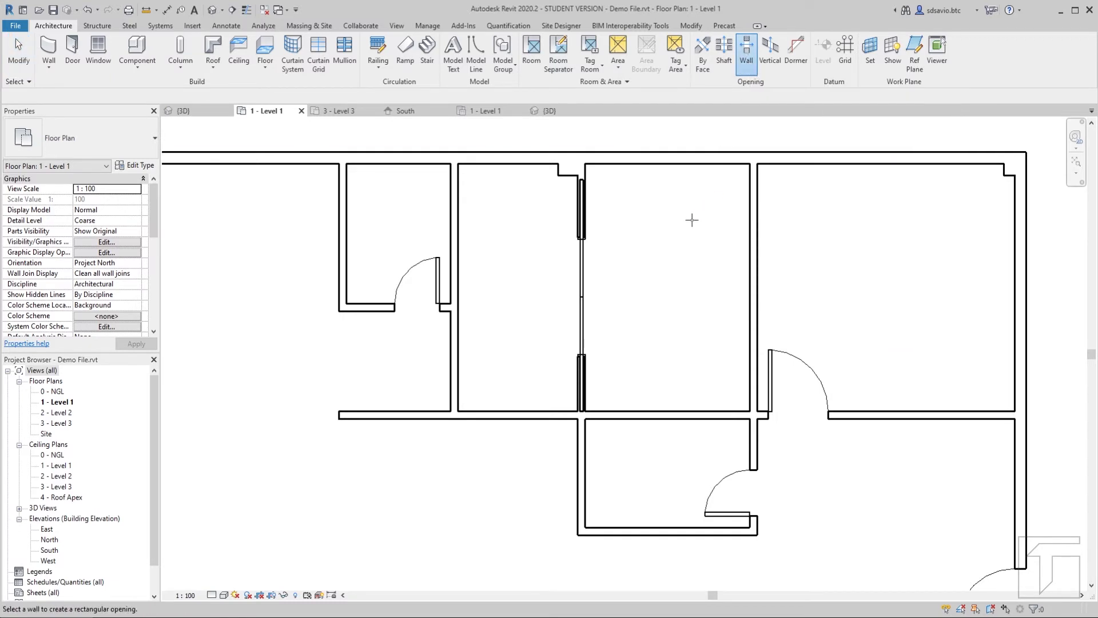
click(750, 276)
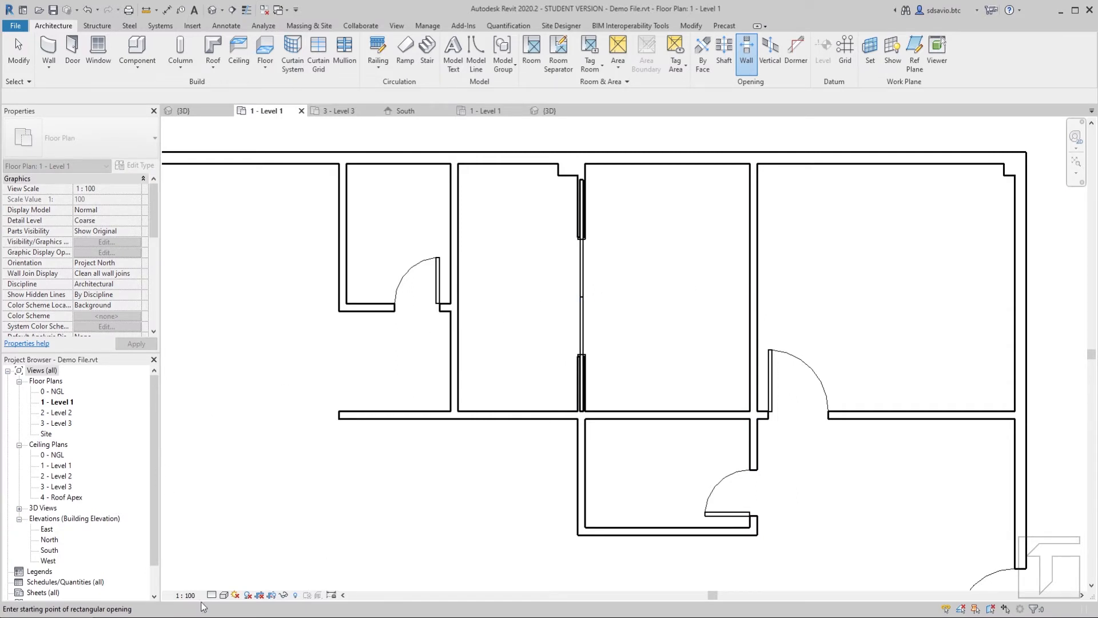
click(755, 226)
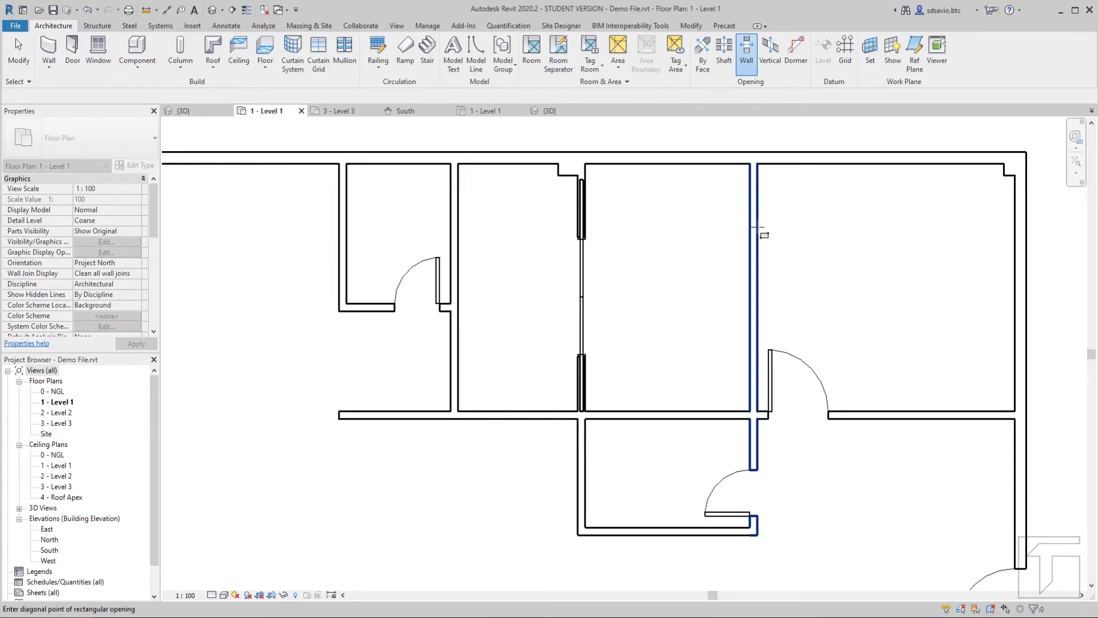
click(758, 292)
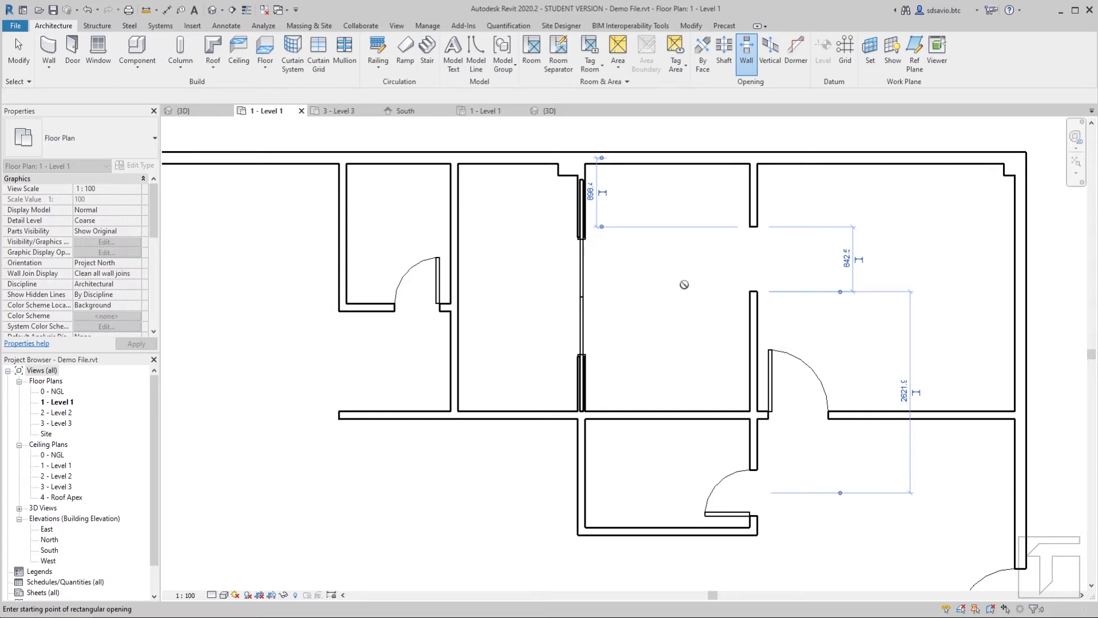
key(Escape)
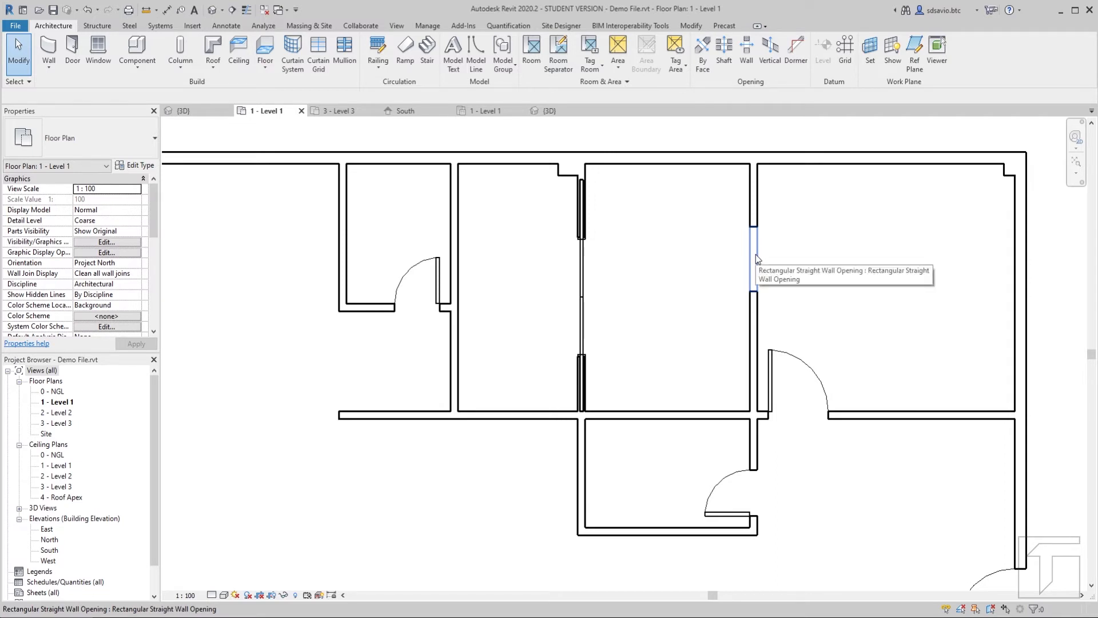
click(756, 255)
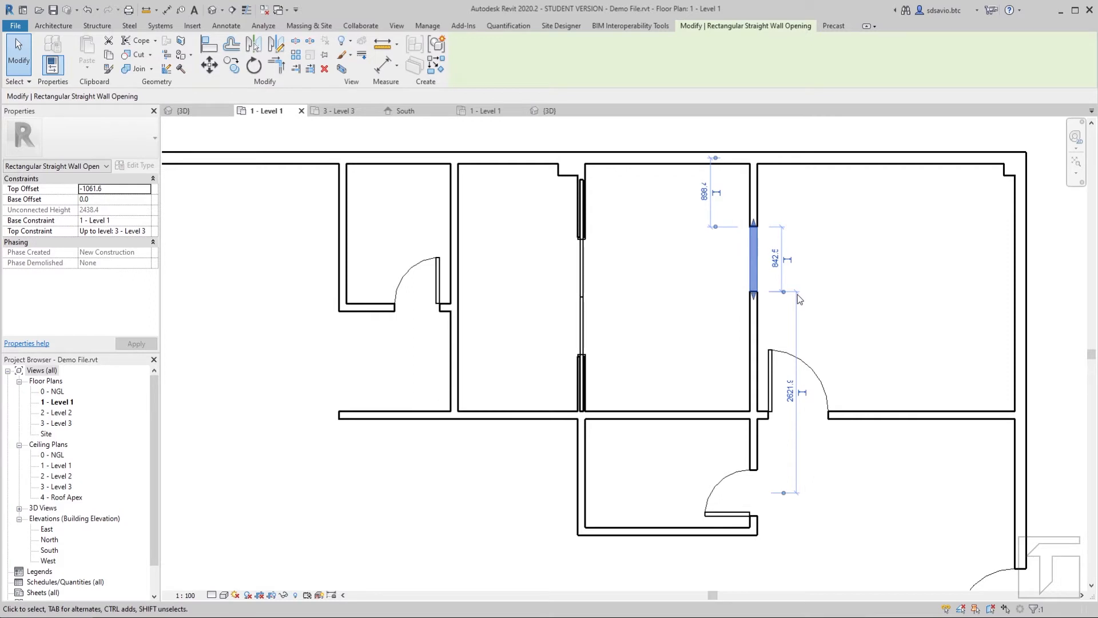
Step: Set the selected wall opening's width to 800 mm and its distance from the top exterior wall to 1650 mm
click(777, 260)
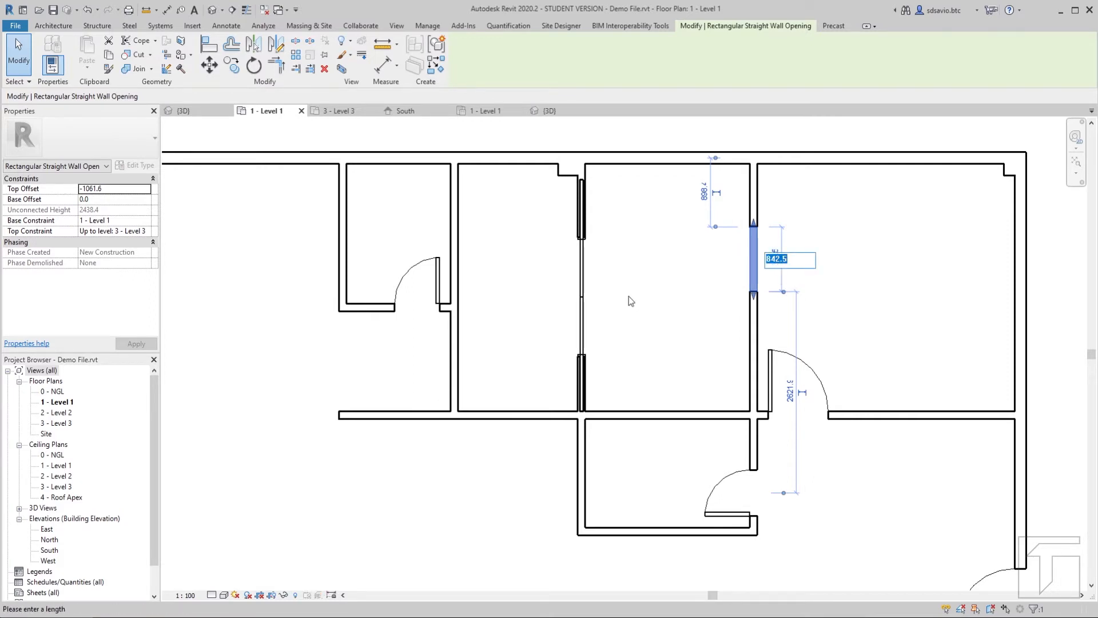
text(800)
key(Return)
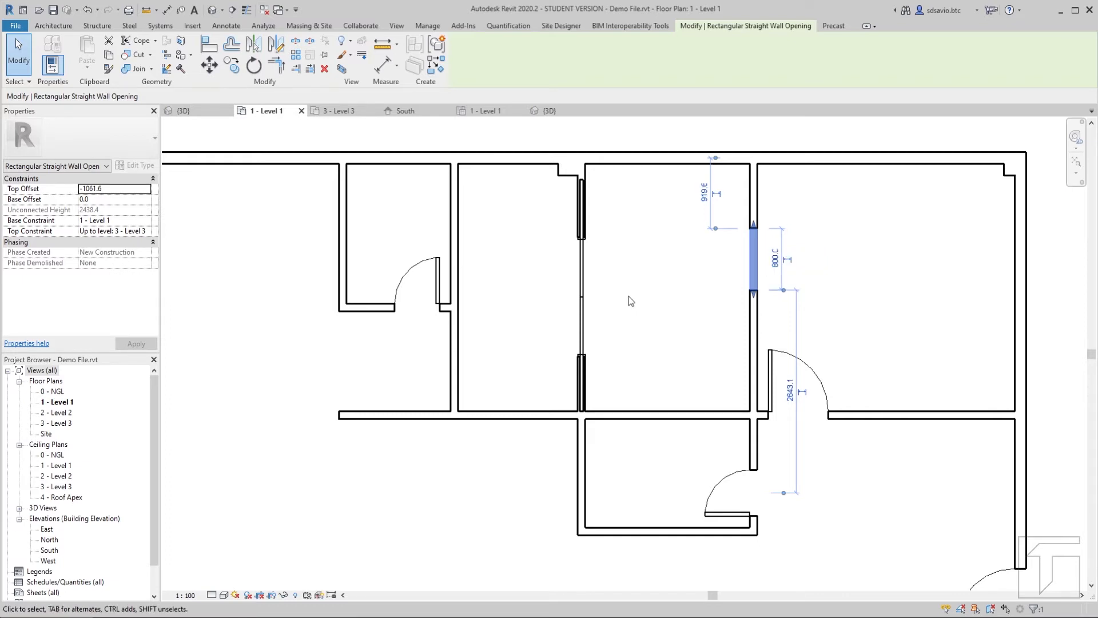
click(705, 198)
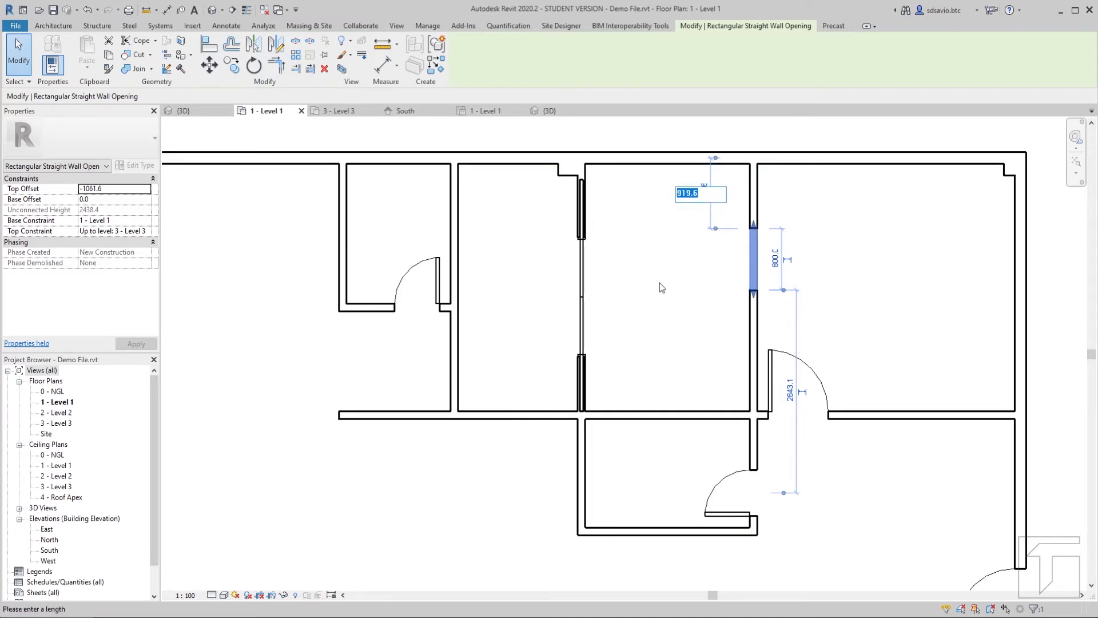
text(1650)
key(Return)
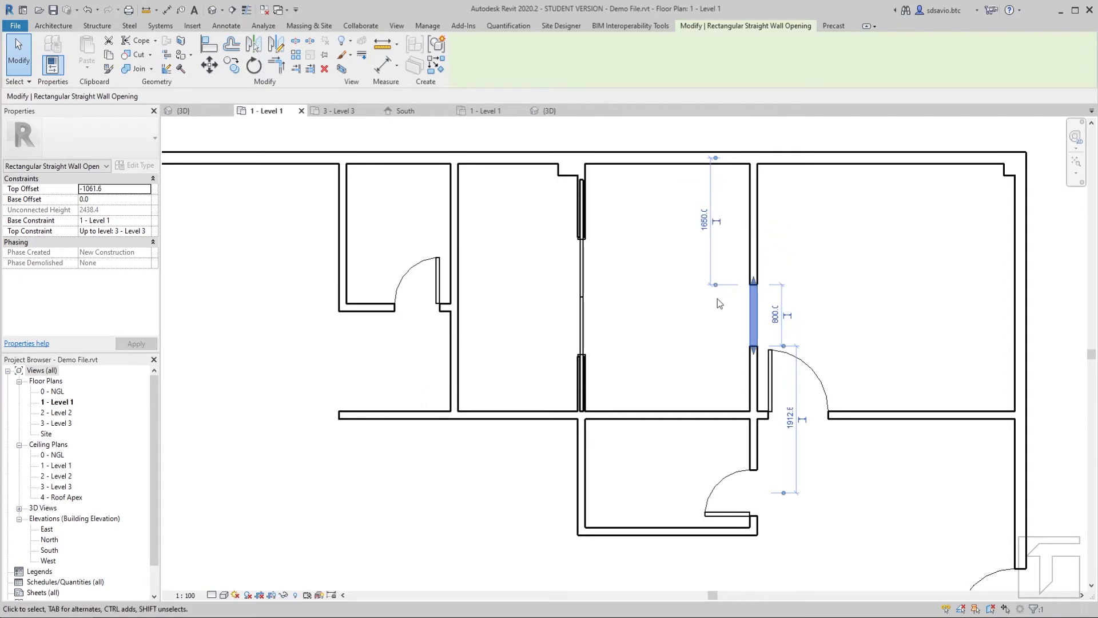
click(803, 268)
Step: Place an M_Fixed 1500 x 2100mm window in the upper-left room's top exterior wall, 750 mm clear of the walls on both sides
scroll(652, 252, down, 1)
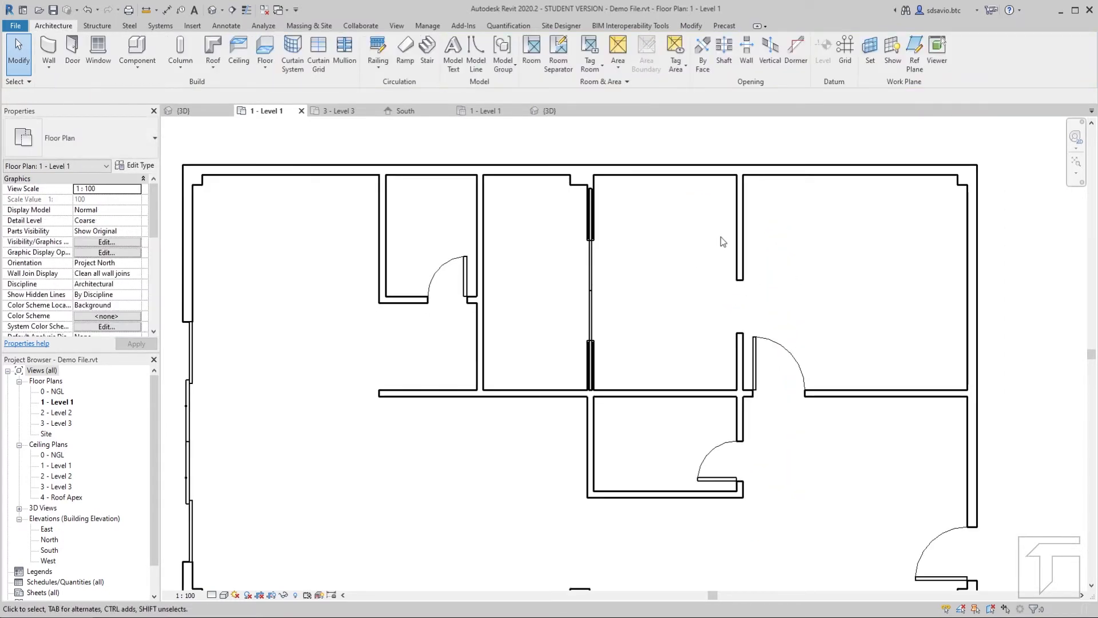
scroll(721, 236, down, 1)
scroll(703, 259, down, 1)
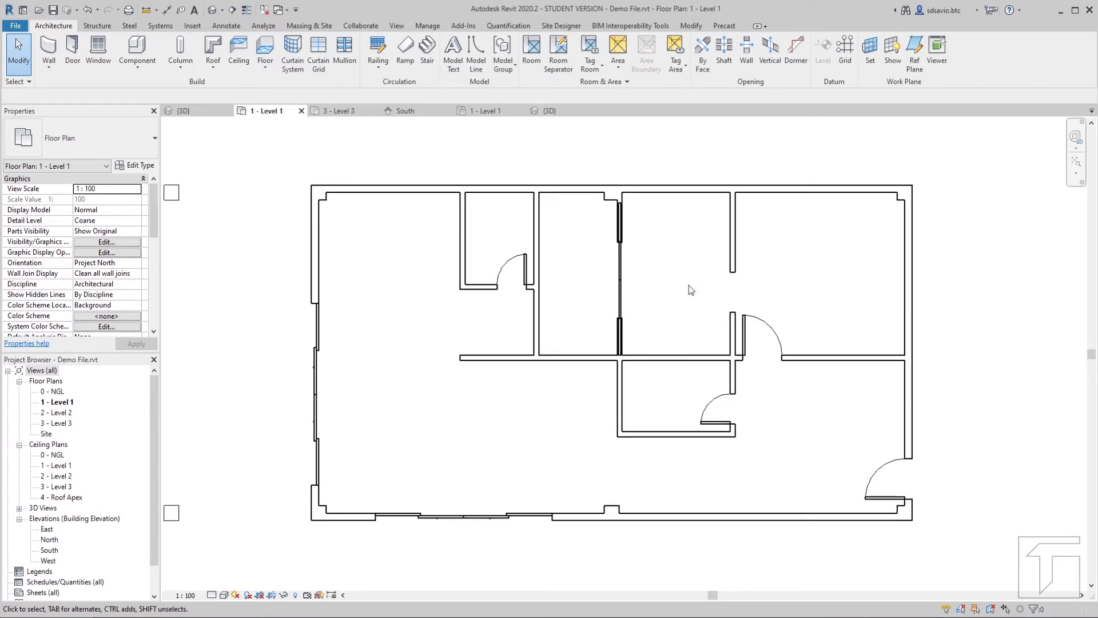
middle_drag(680, 279, 766, 269)
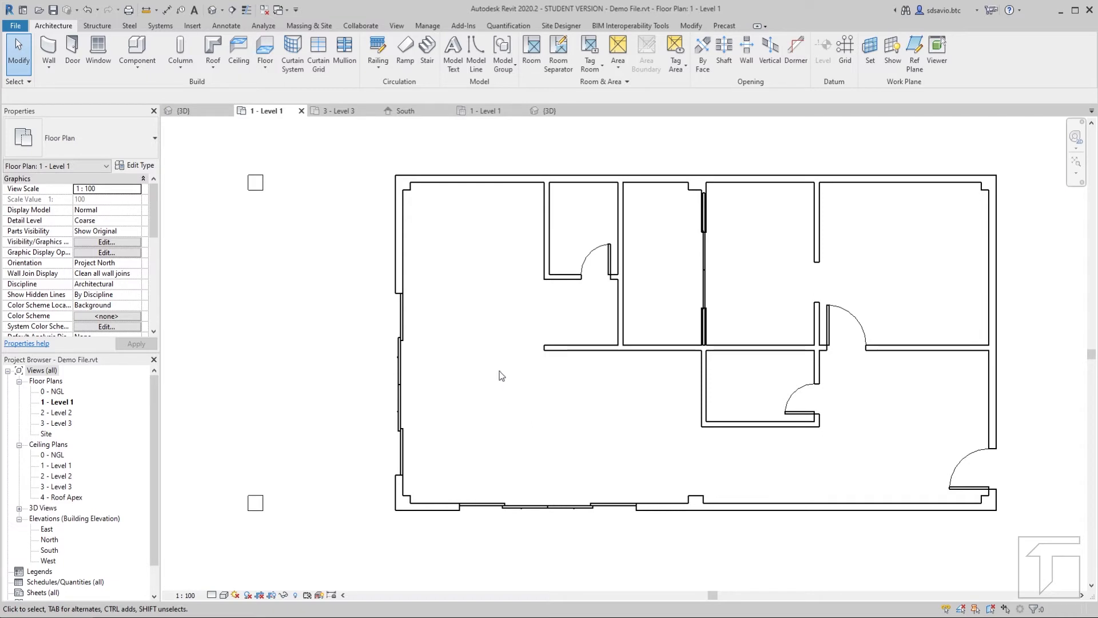
click(102, 60)
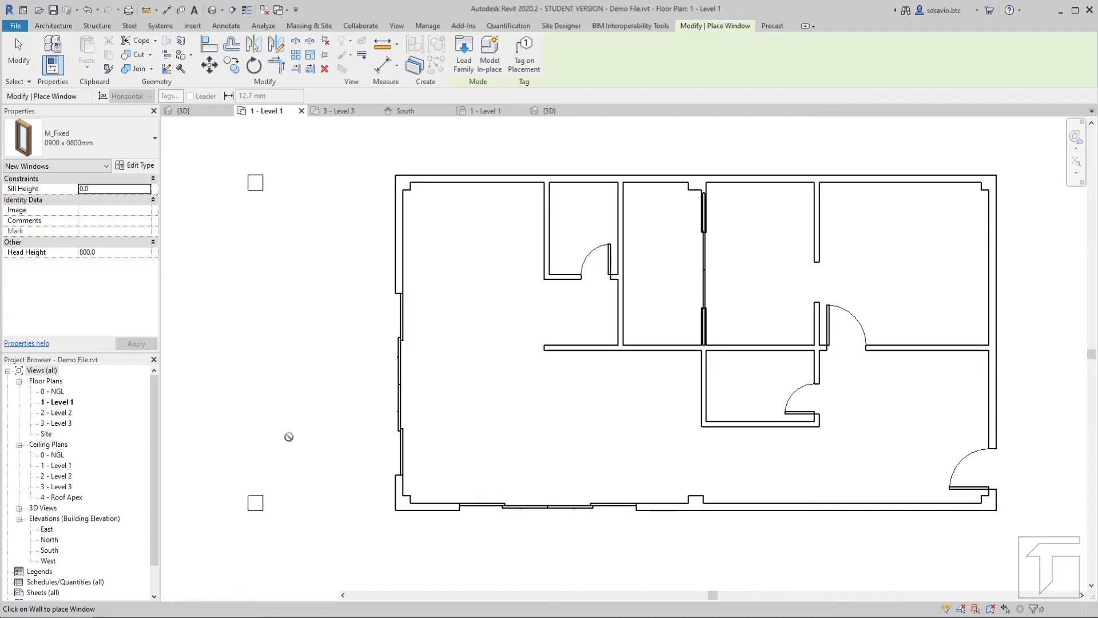
click(88, 141)
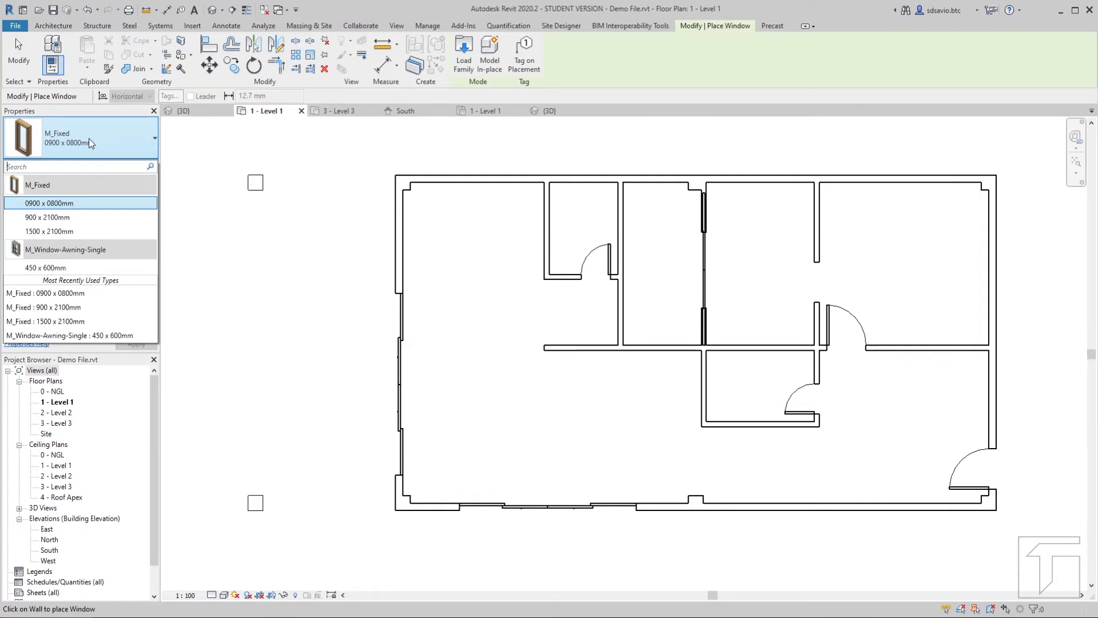
click(62, 232)
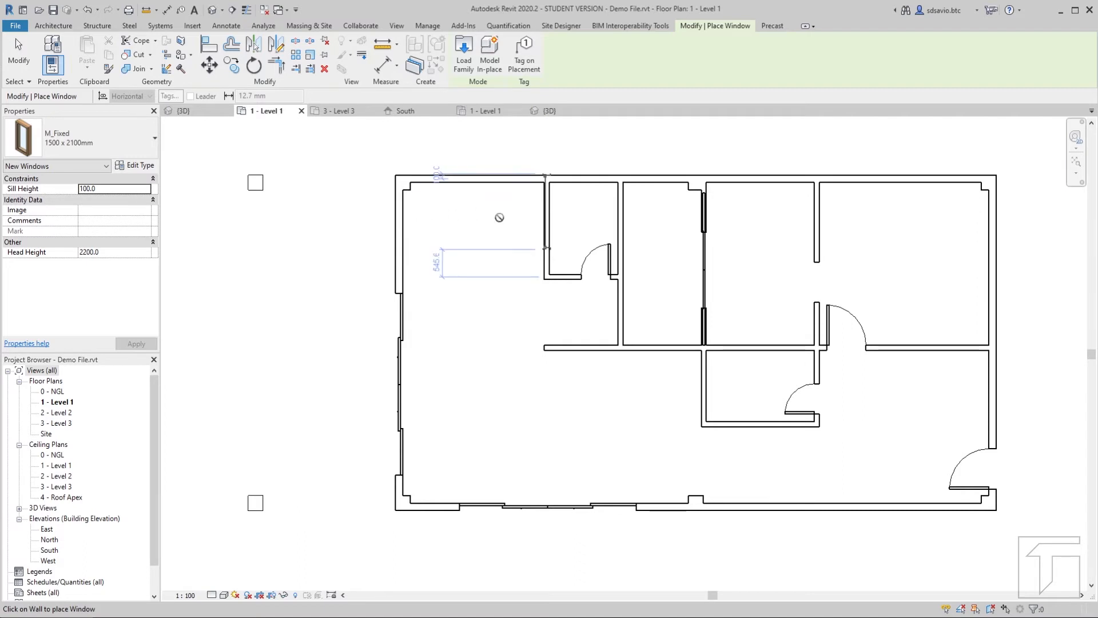
middle_drag(479, 204, 481, 331)
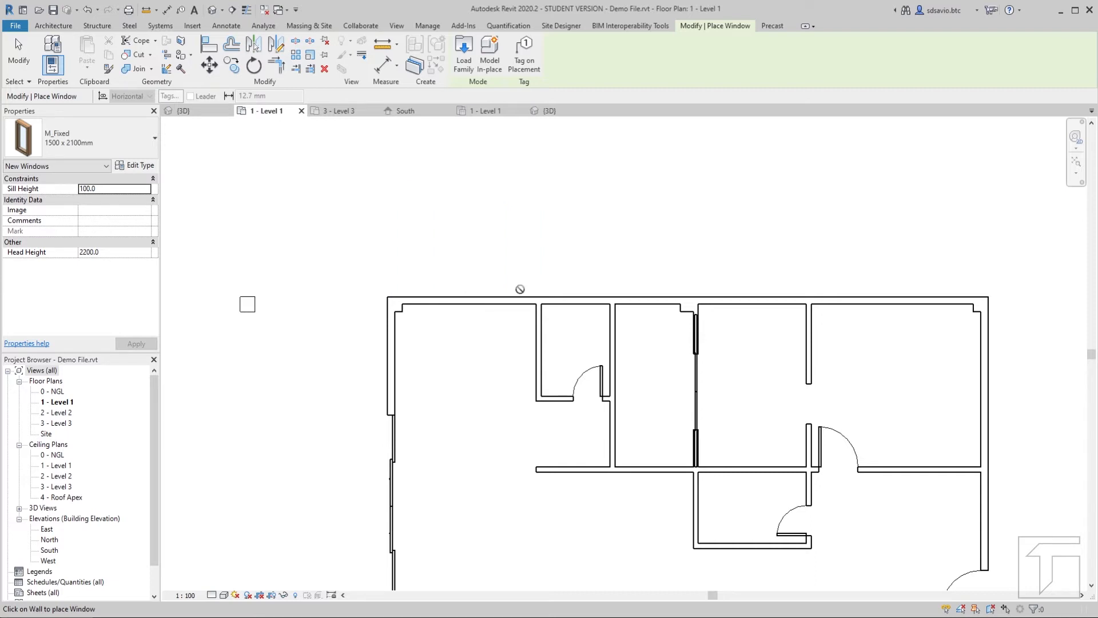
click(463, 297)
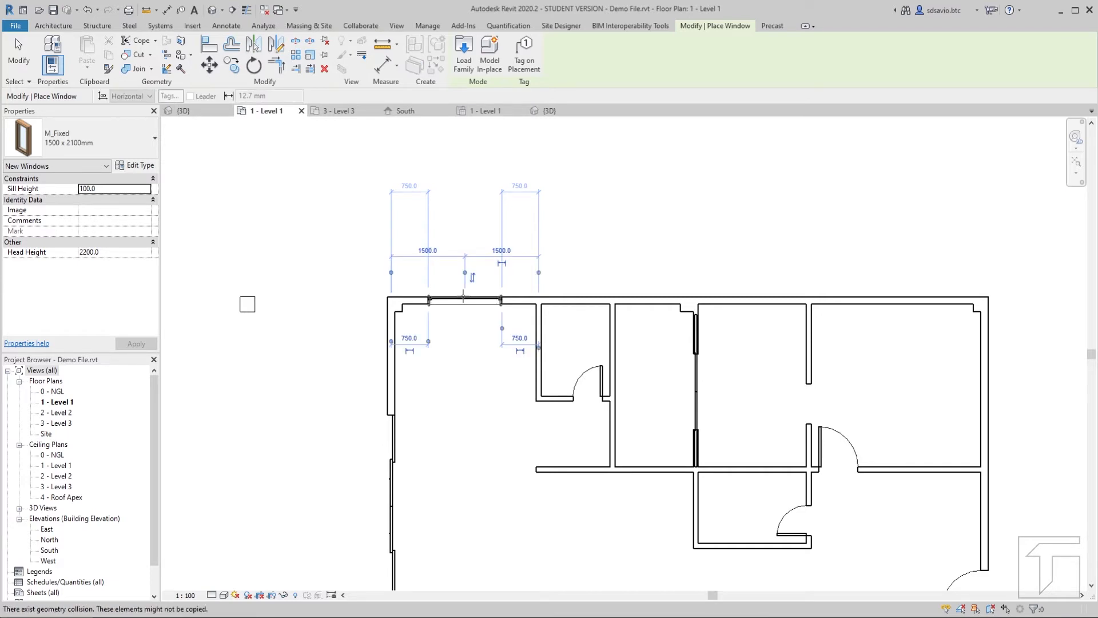
Step: Place three more windows: one 2000 mm right of the bottom-wall door, and two in the right wall, 250 mm below and 300 mm above the partition
middle_drag(572, 488, 433, 310)
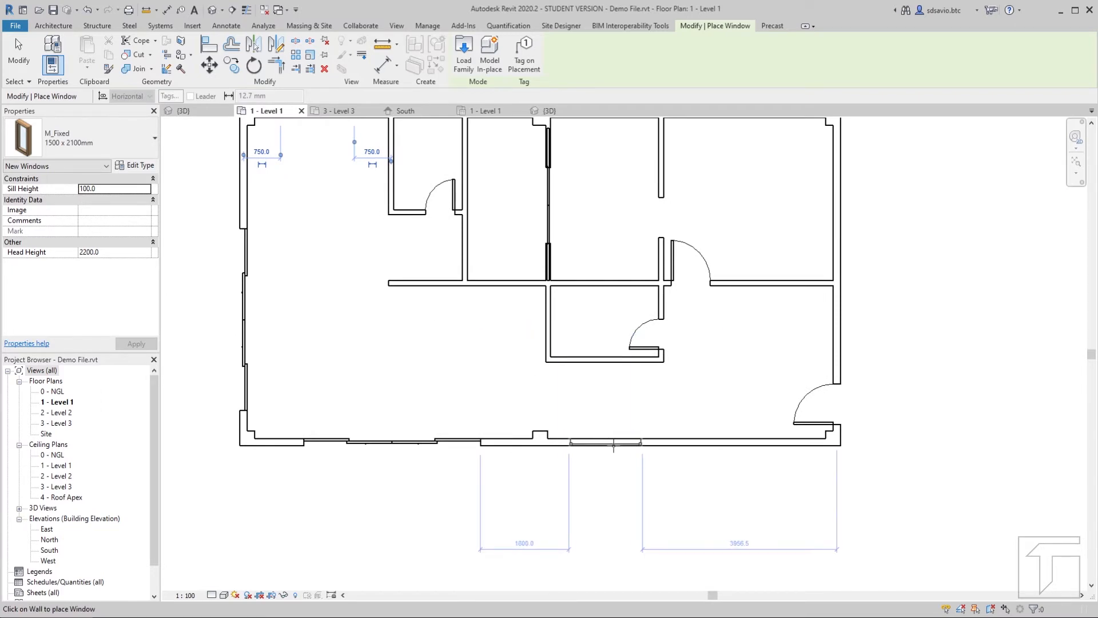
click(615, 444)
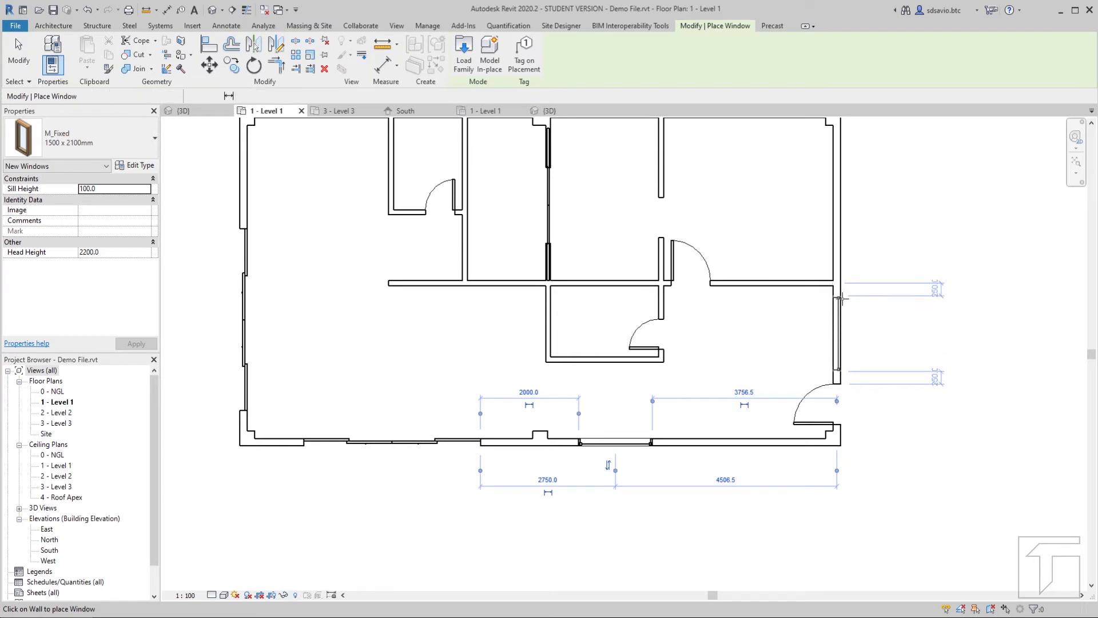
click(841, 298)
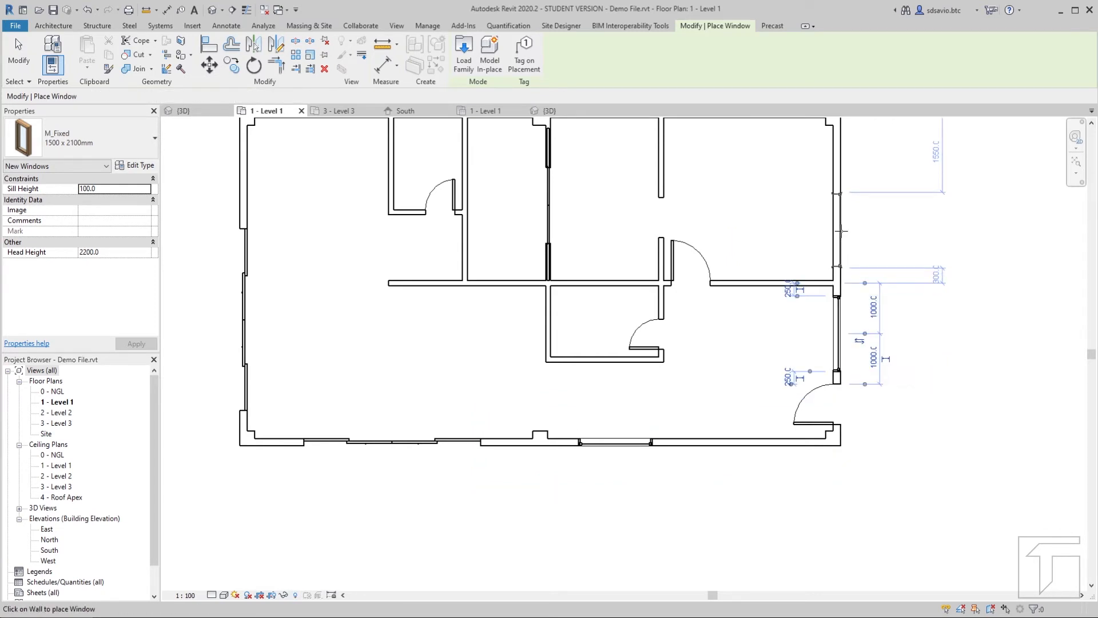
click(841, 231)
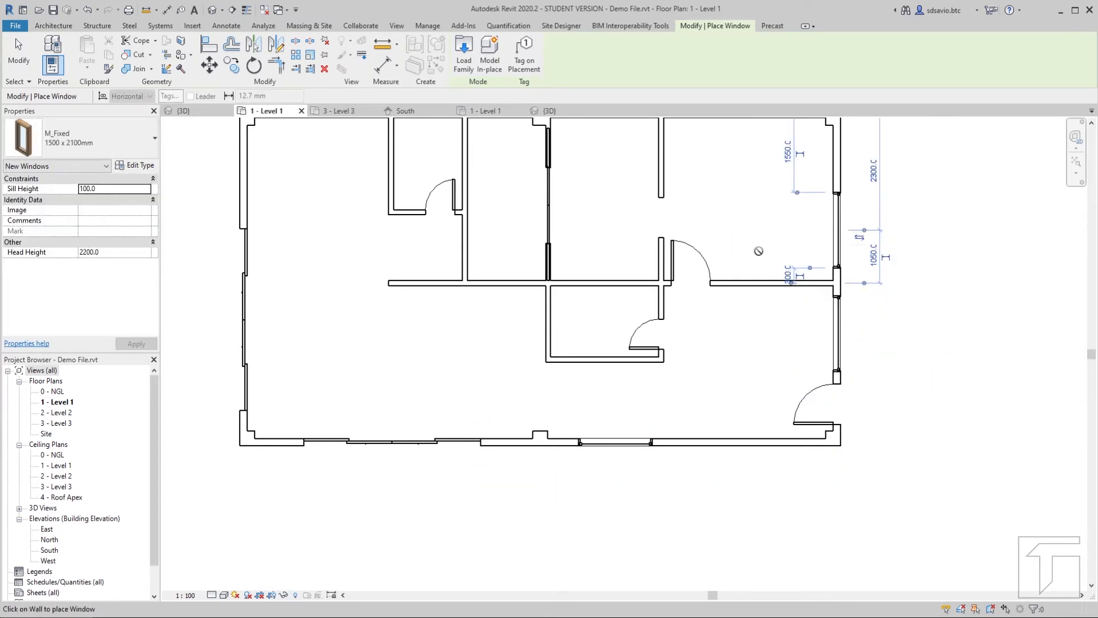
key(Escape)
key(Escape)
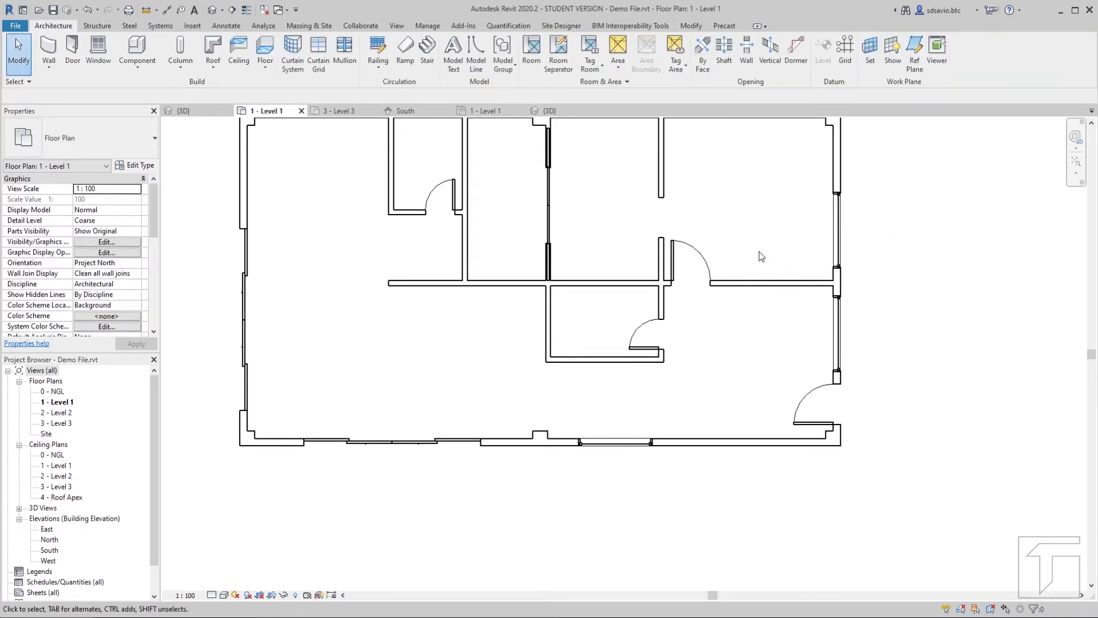
Step: Set the upper right-wall window's distance from the horizontal partition to 200 mm
middle_drag(327, 192, 326, 227)
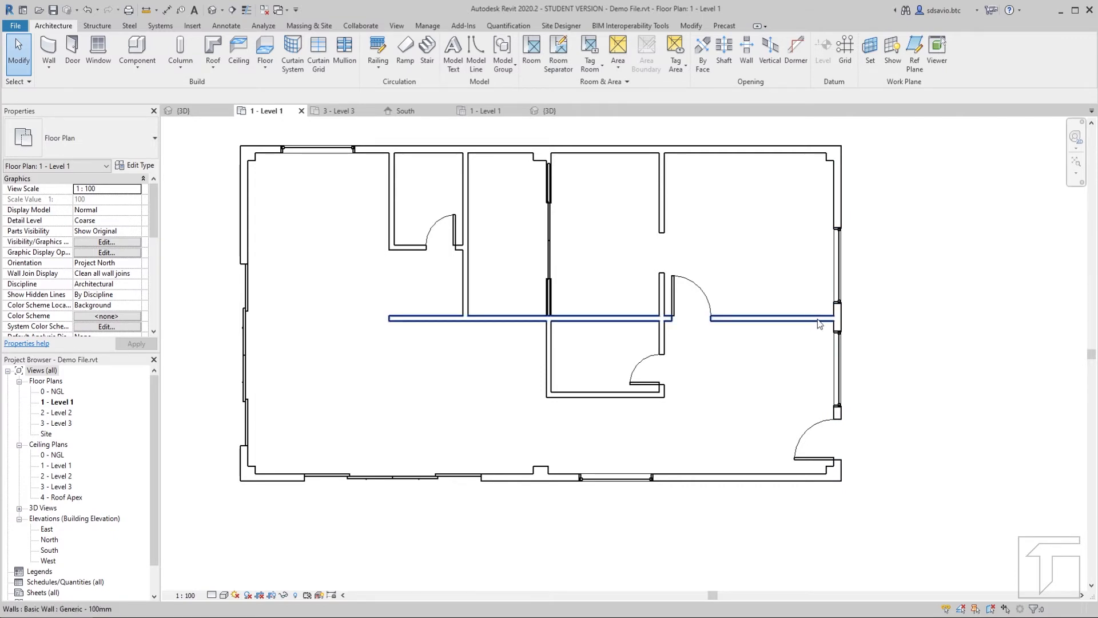
scroll(819, 323, up, 4)
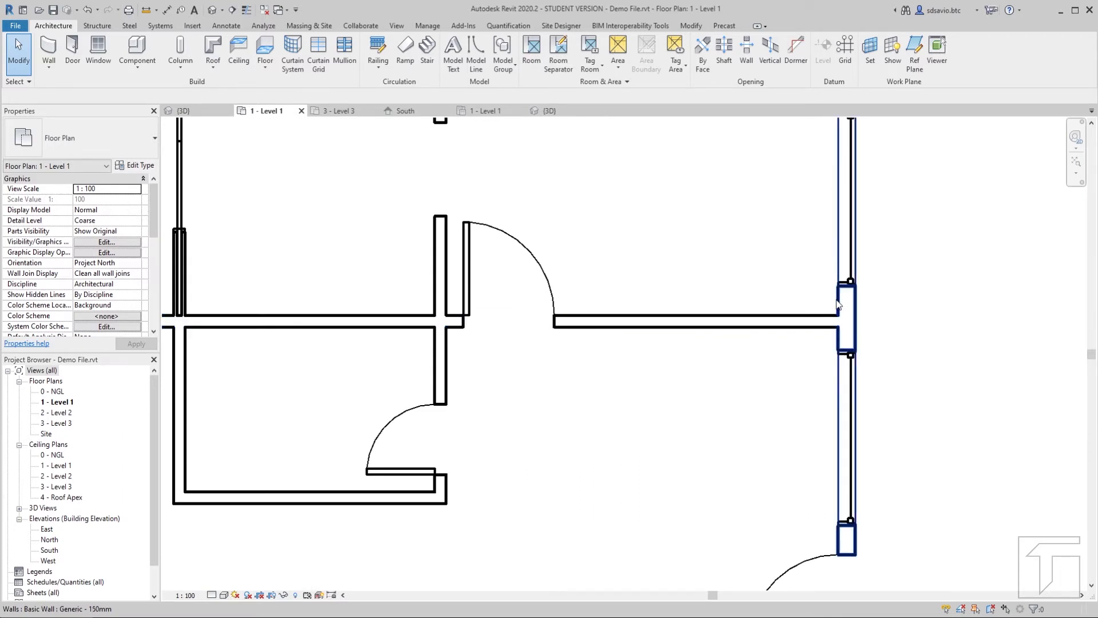
click(853, 274)
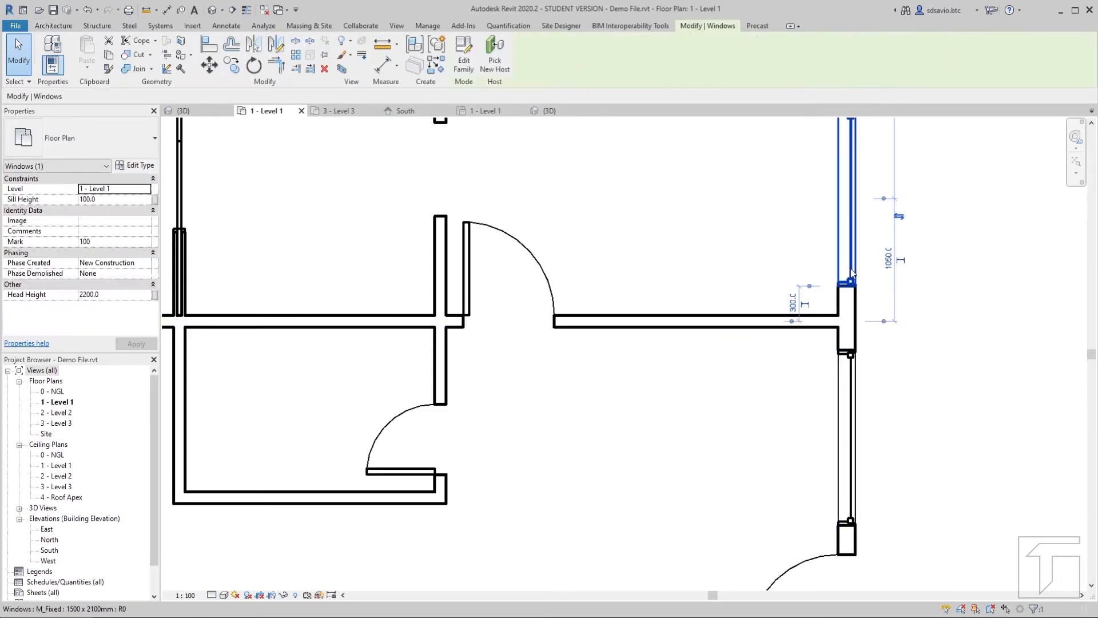
click(794, 303)
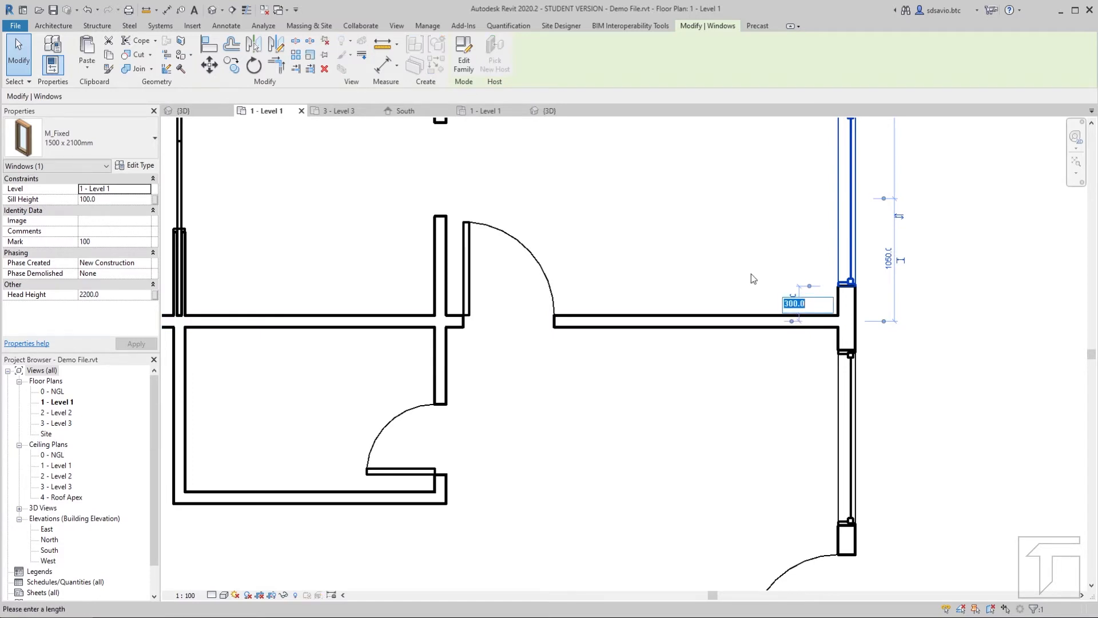
text(200)
key(Return)
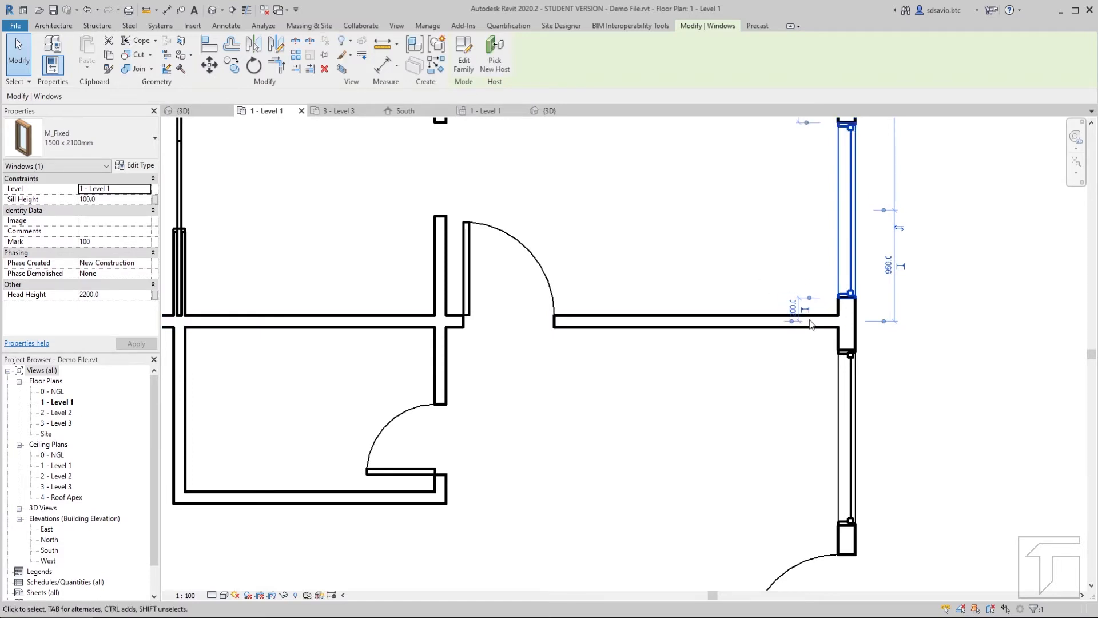
Step: Set the lower right-wall window's distance from the horizontal partition to 200 mm
click(850, 387)
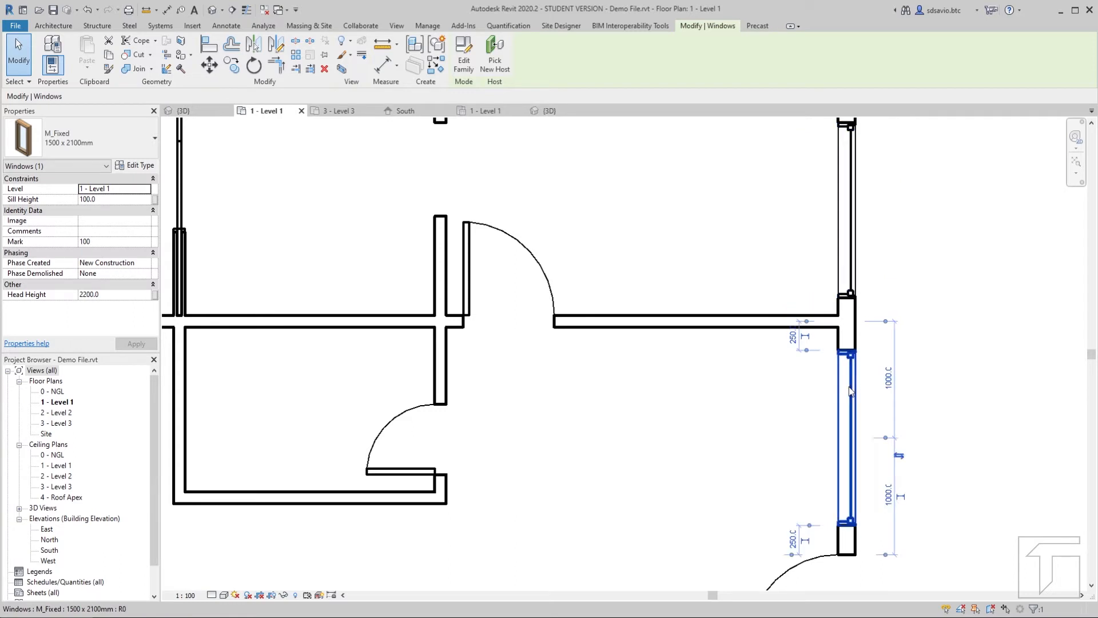
click(793, 339)
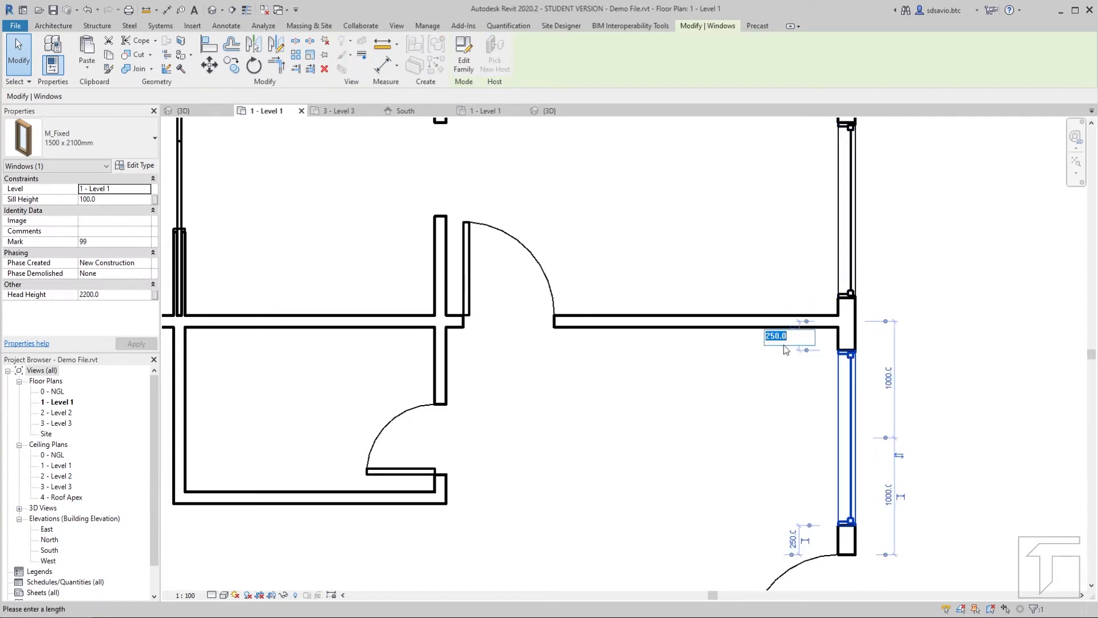
text(200)
key(Return)
Step: Check the window layout in Sample House Plan.jpg and set the bottom-wall window's distance from the column's centre to 769 mm
scroll(740, 221, down, 2)
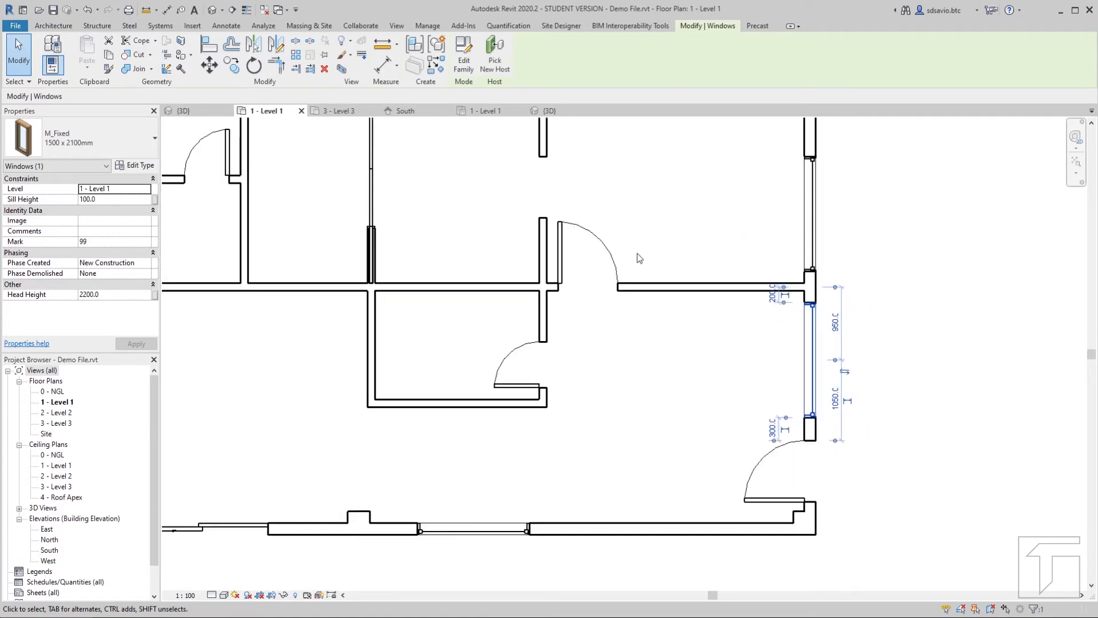
click(143, 614)
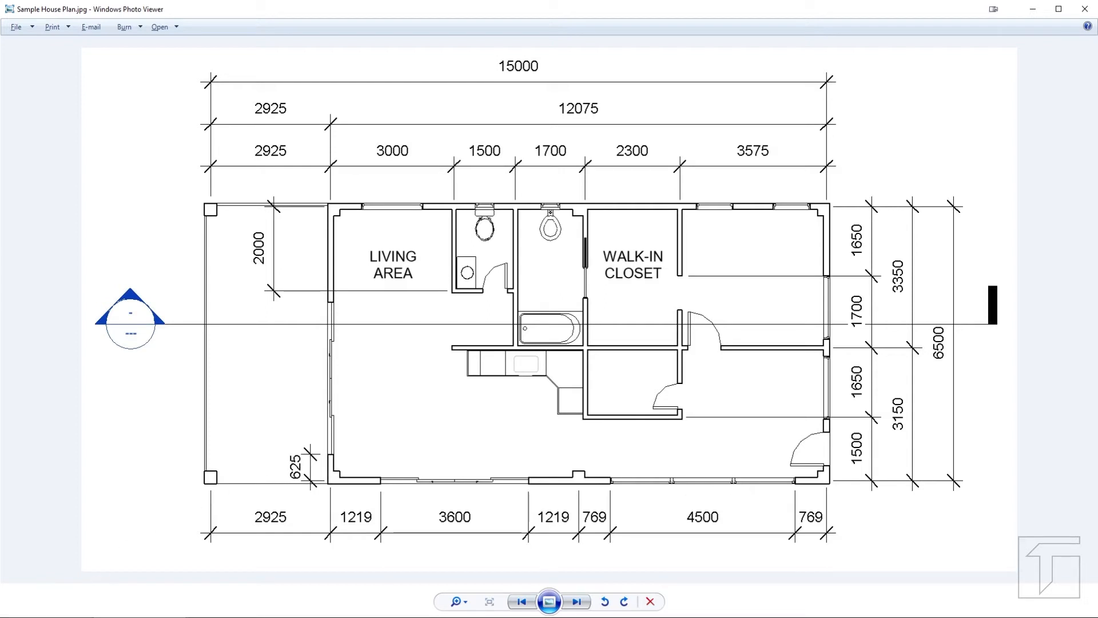
key(alt+Tab)
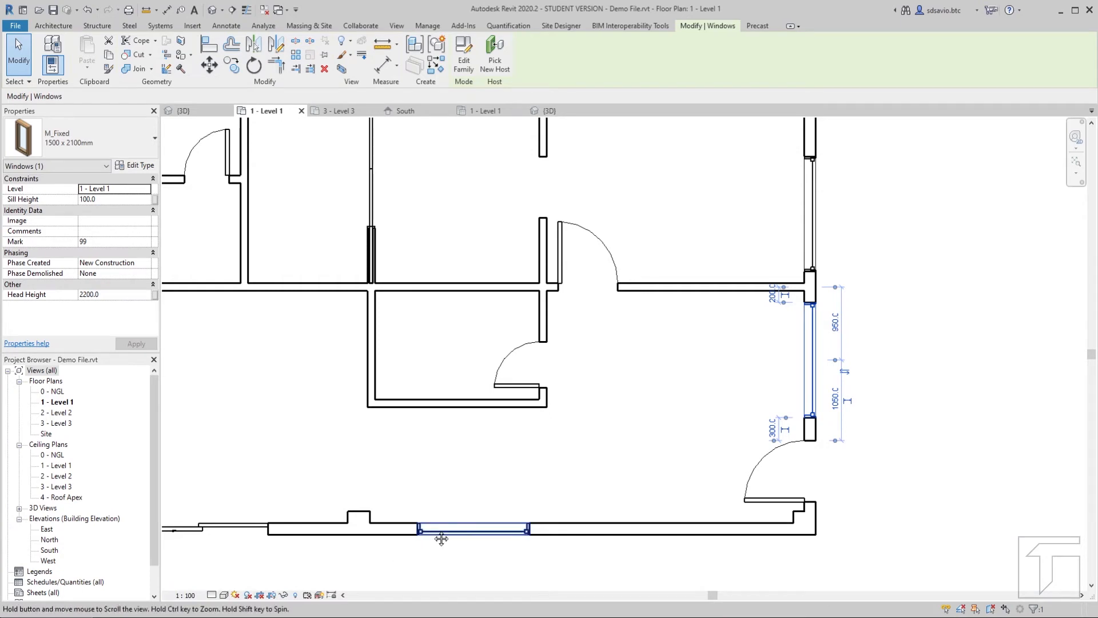
middle_drag(435, 536, 561, 374)
click(560, 374)
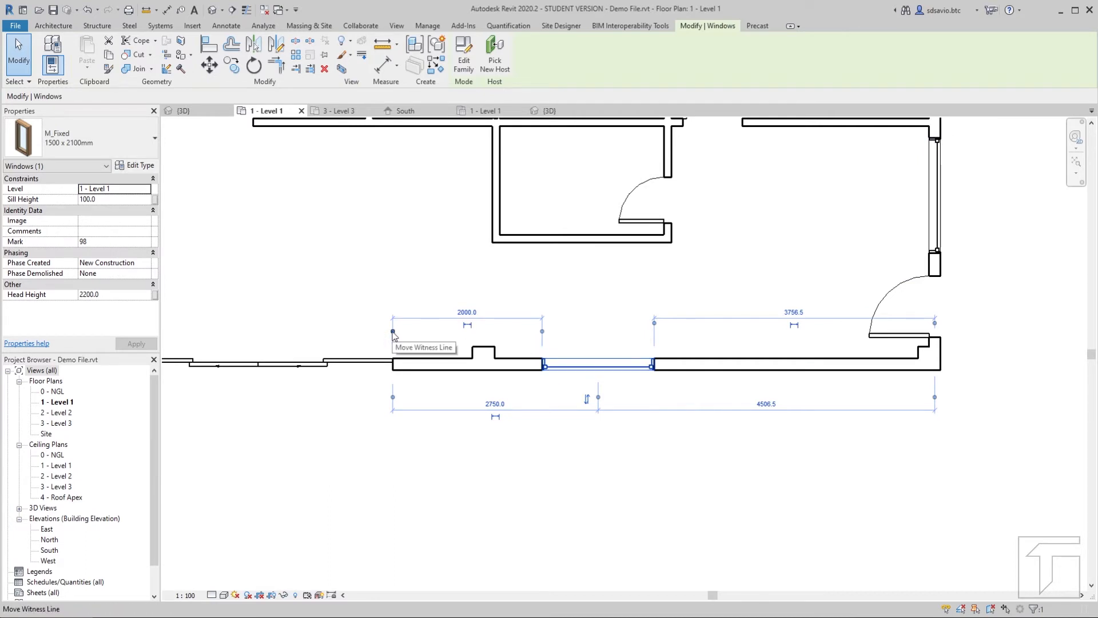
drag(393, 332, 485, 359)
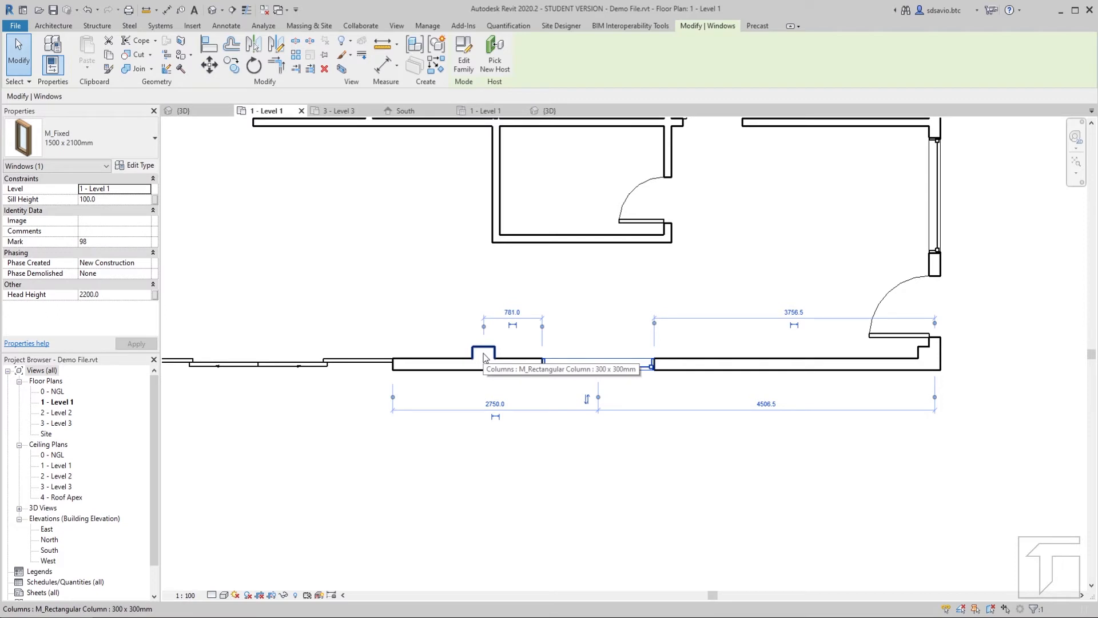
click(515, 314)
text(7)
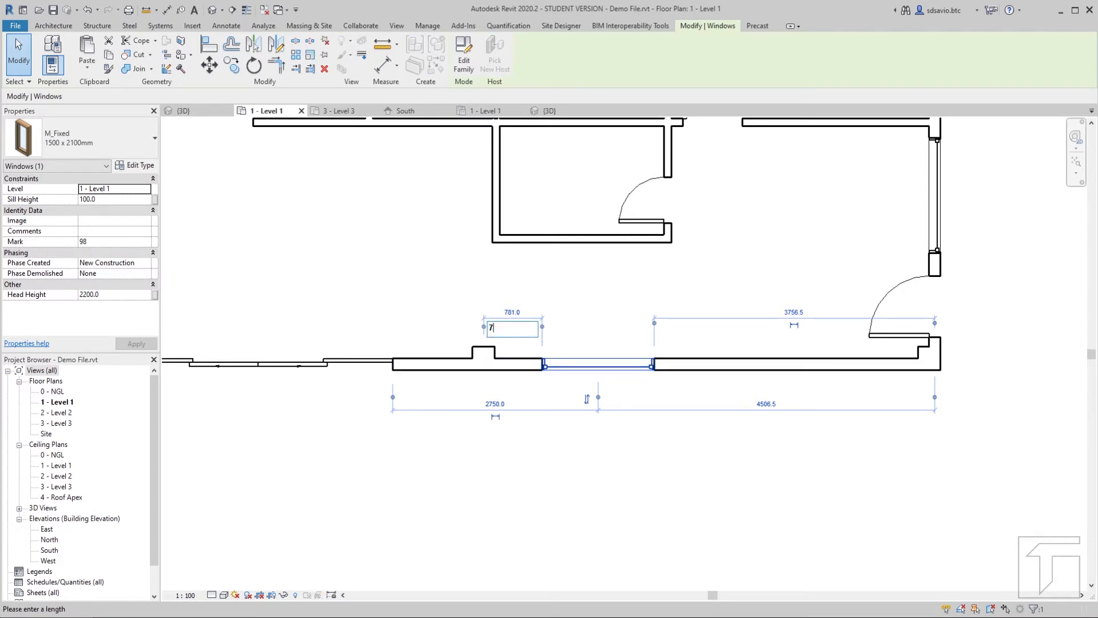
text(69)
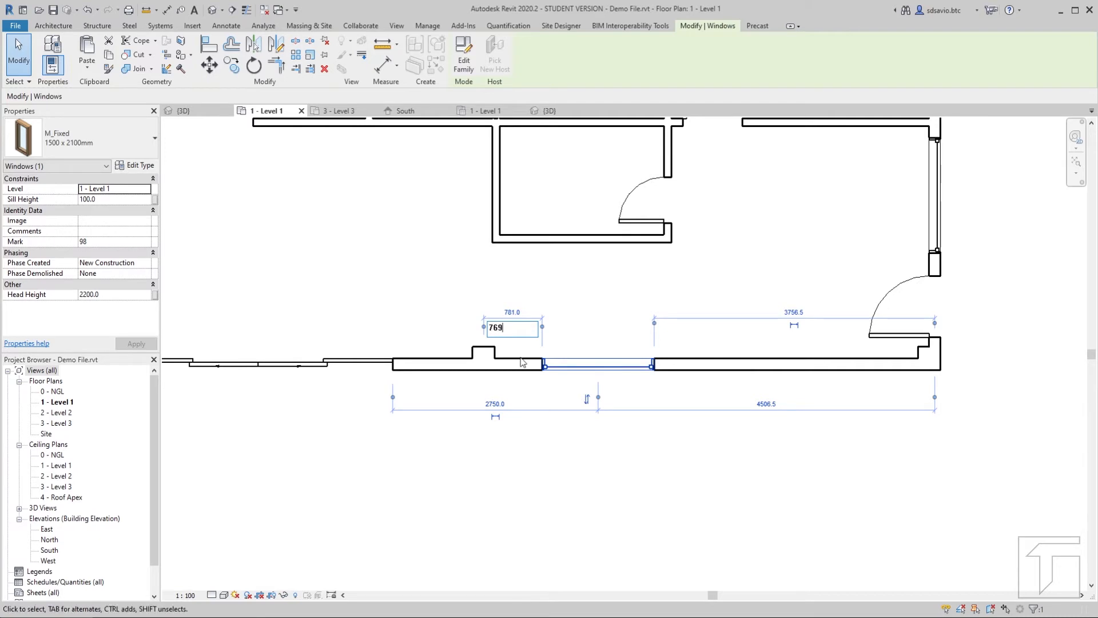
key(Return)
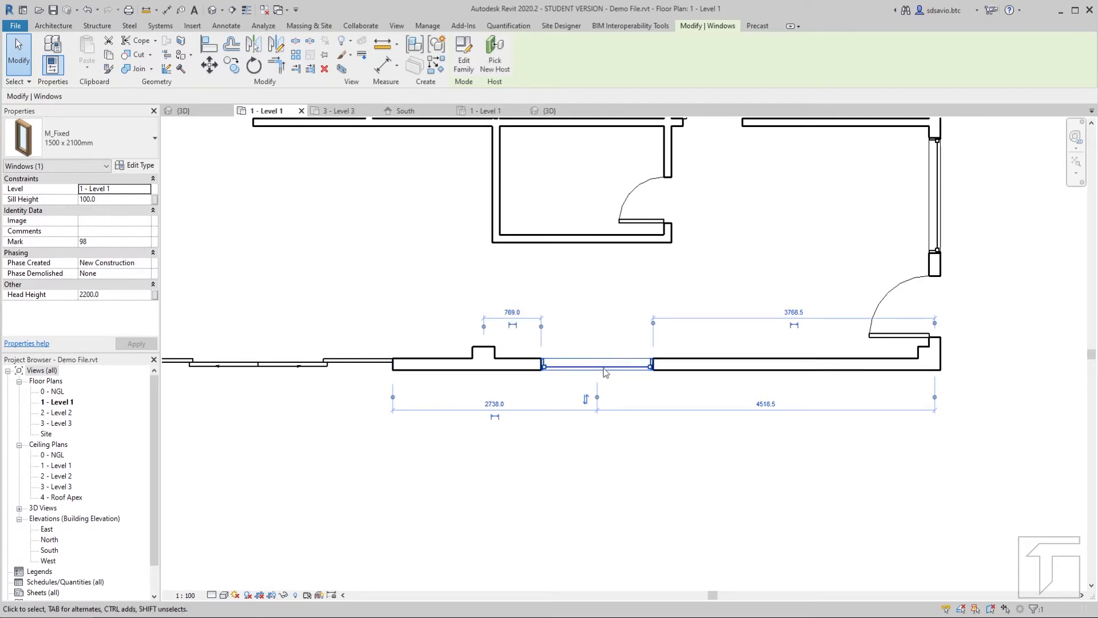
Step: Copy the 1500 x 2100mm bottom-wall window twice to the right, edge to edge, making a row of three windows
click(232, 64)
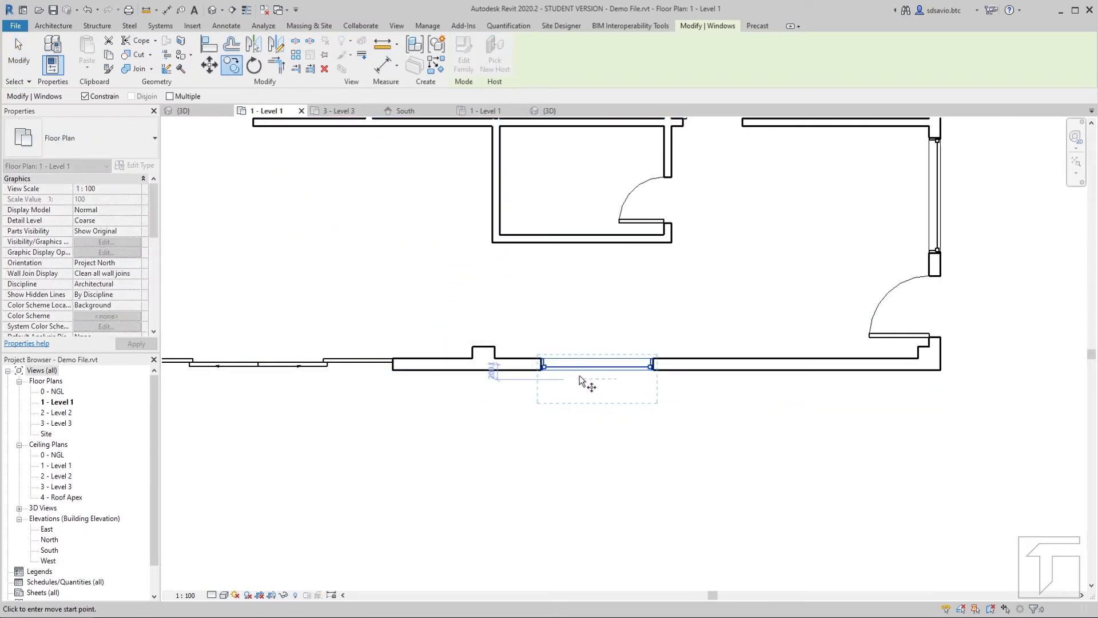
scroll(580, 380, up, 2)
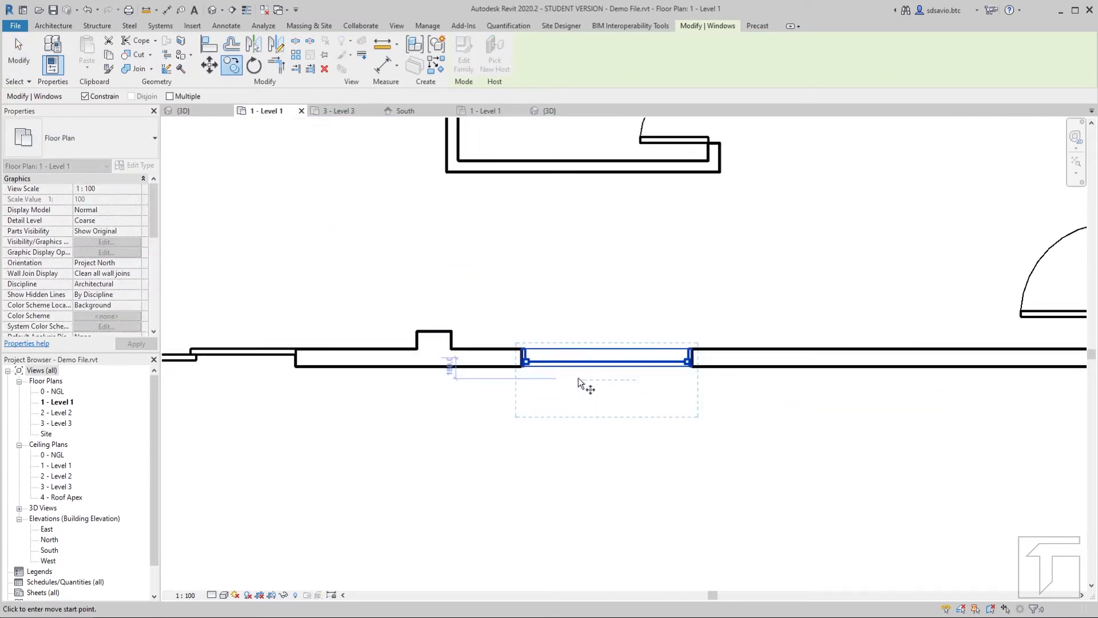
click(522, 349)
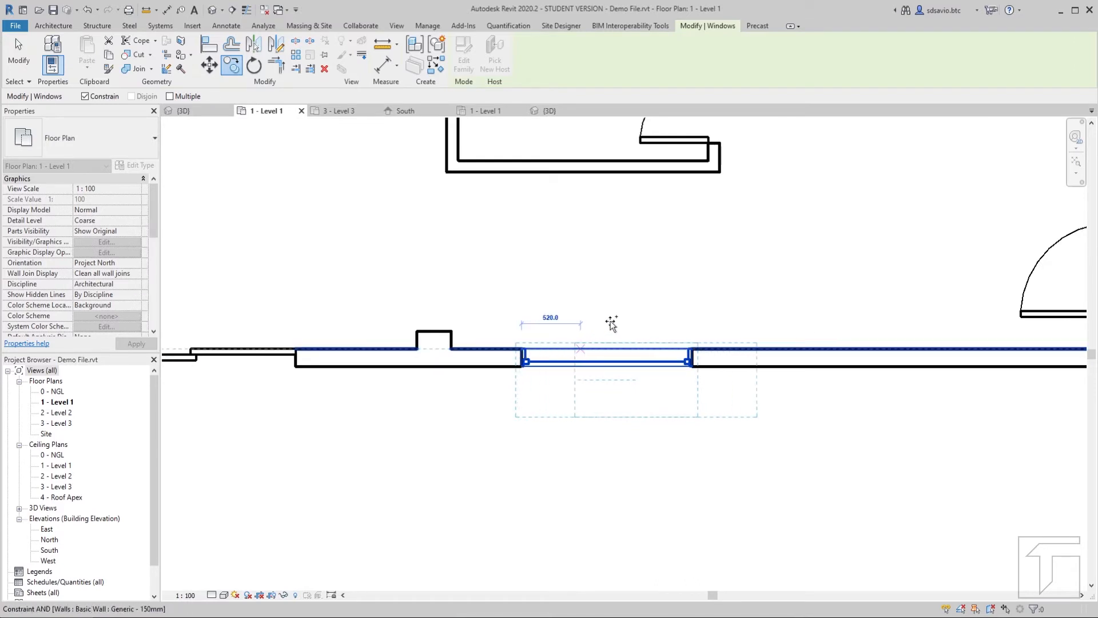
click(693, 349)
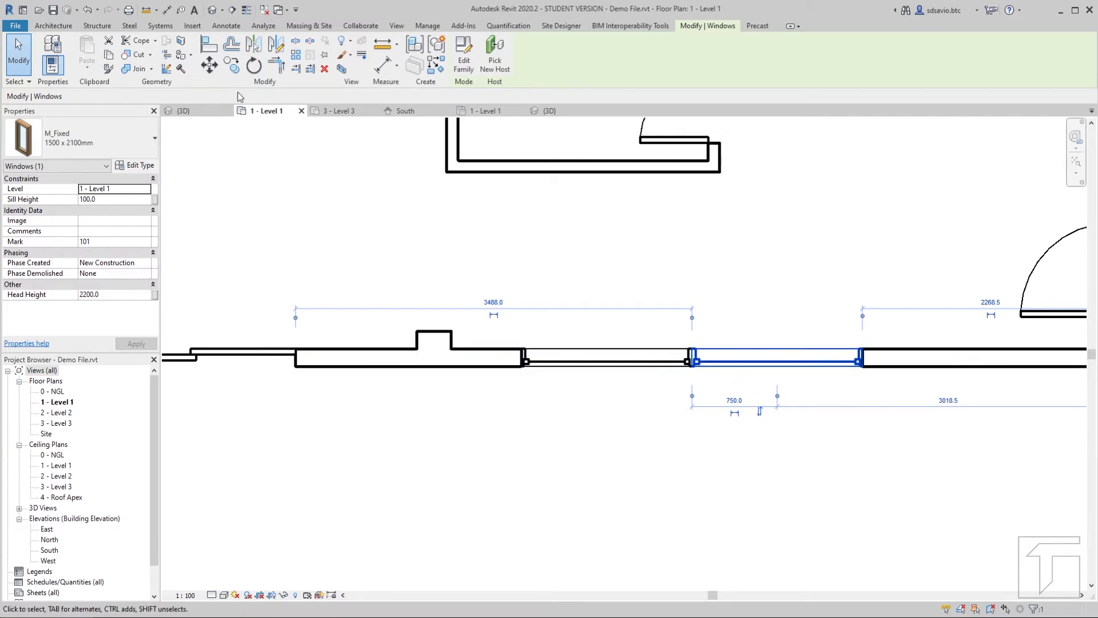
click(236, 72)
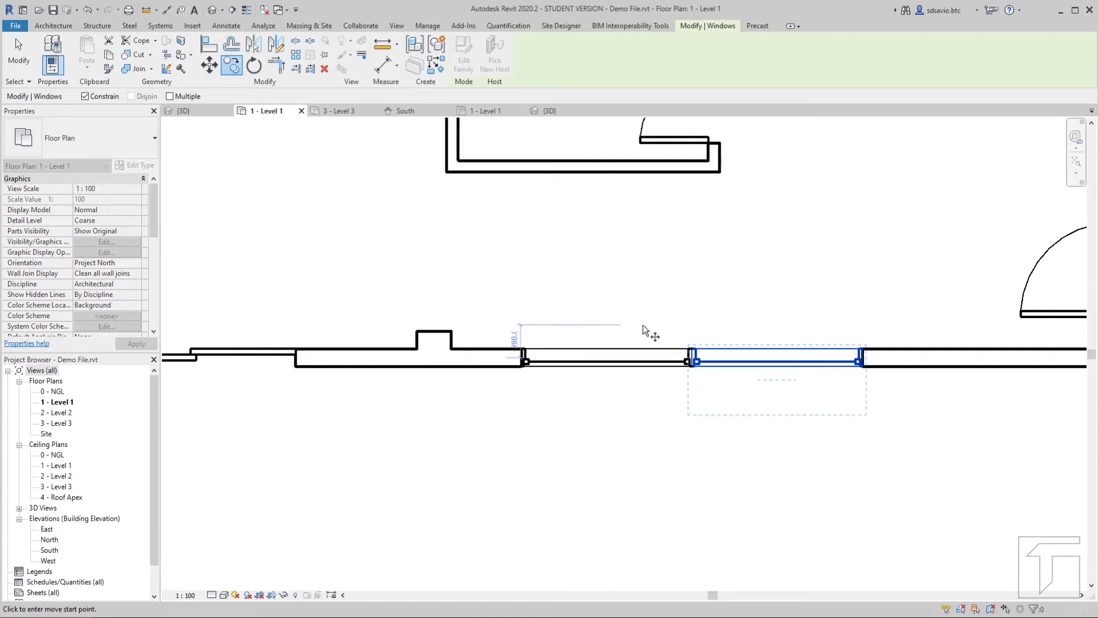
click(692, 361)
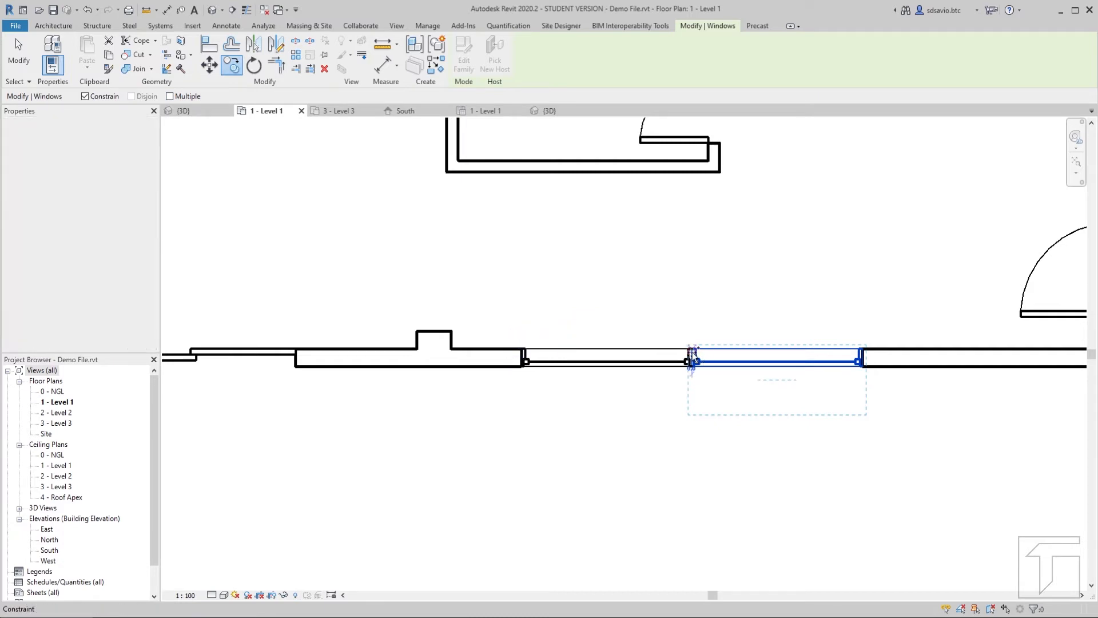
click(865, 352)
scroll(739, 466, down, 4)
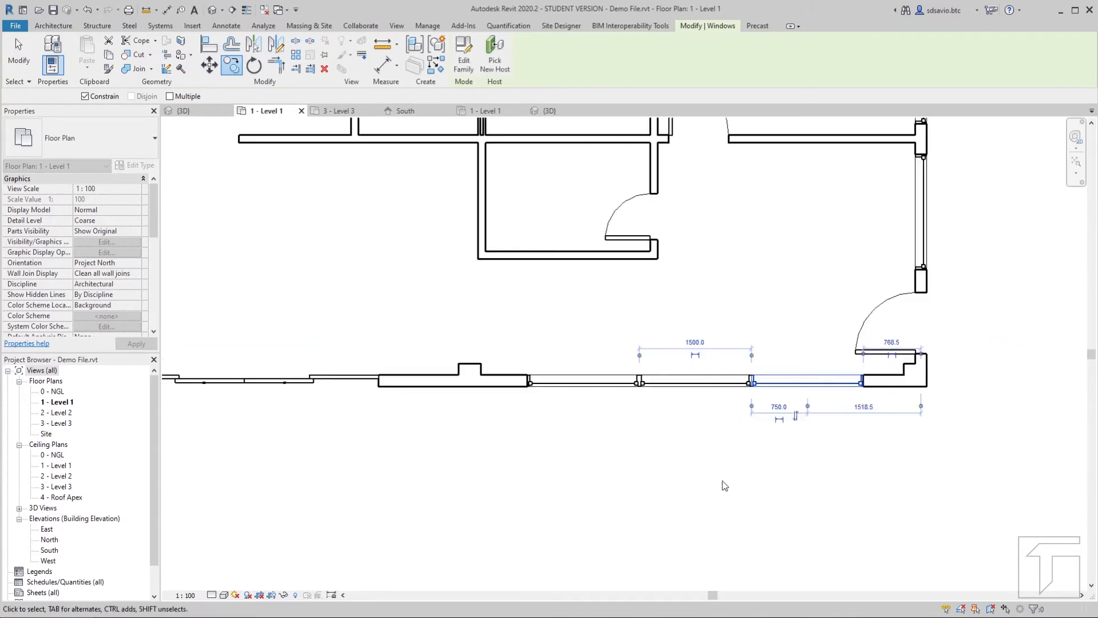
middle_drag(677, 273, 711, 370)
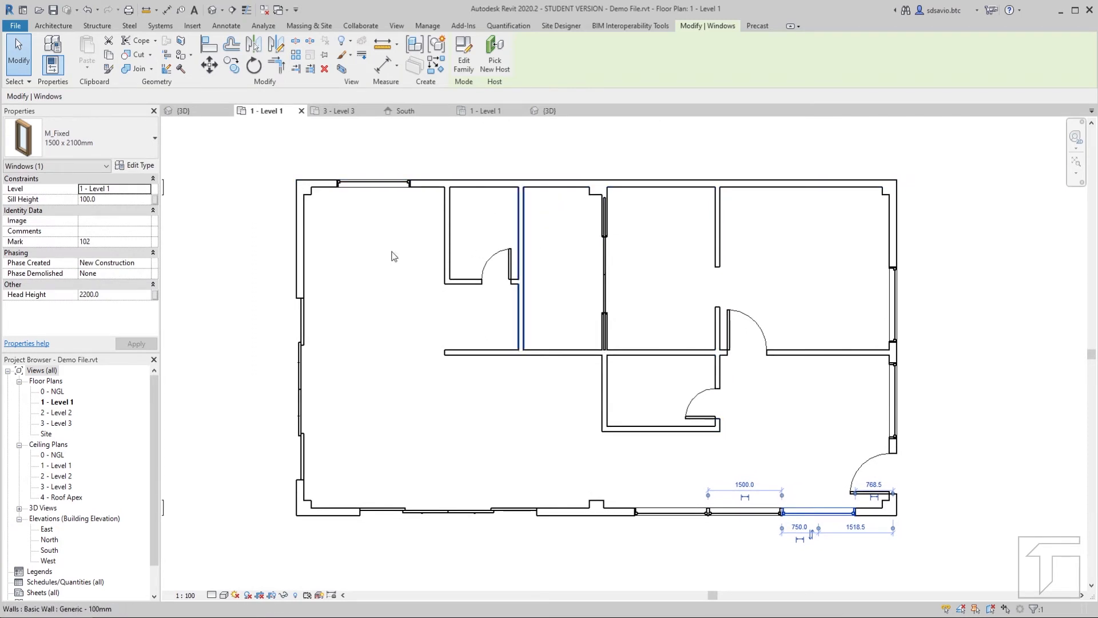
Step: Change the type of the rightmost window in the bottom-wall row to M_Window-Awning-Single 450 x 600mm
click(53, 26)
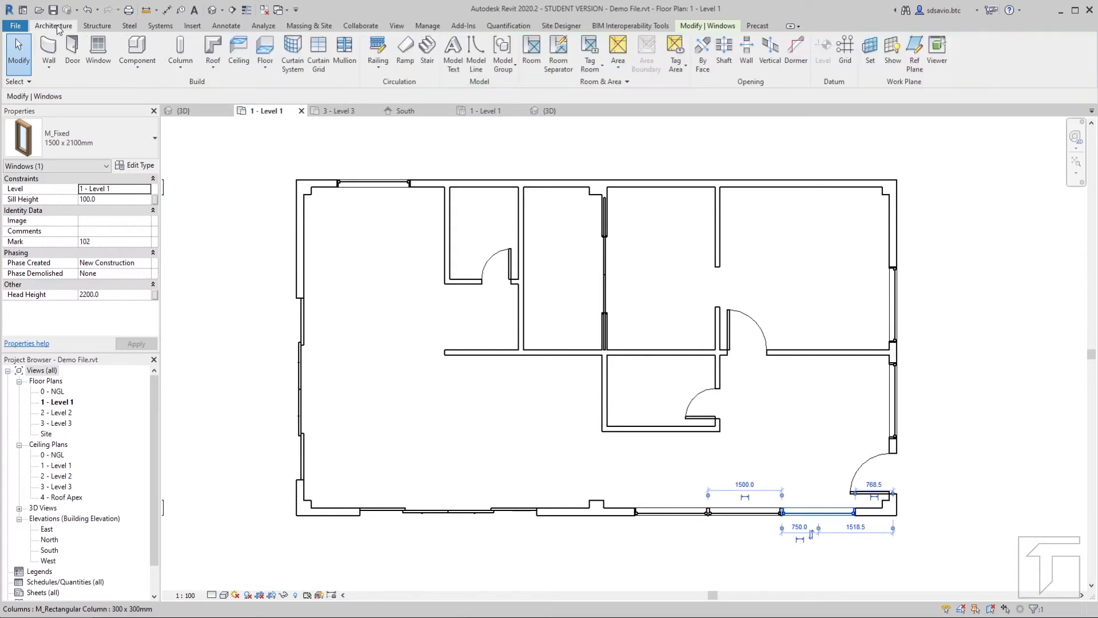
click(98, 139)
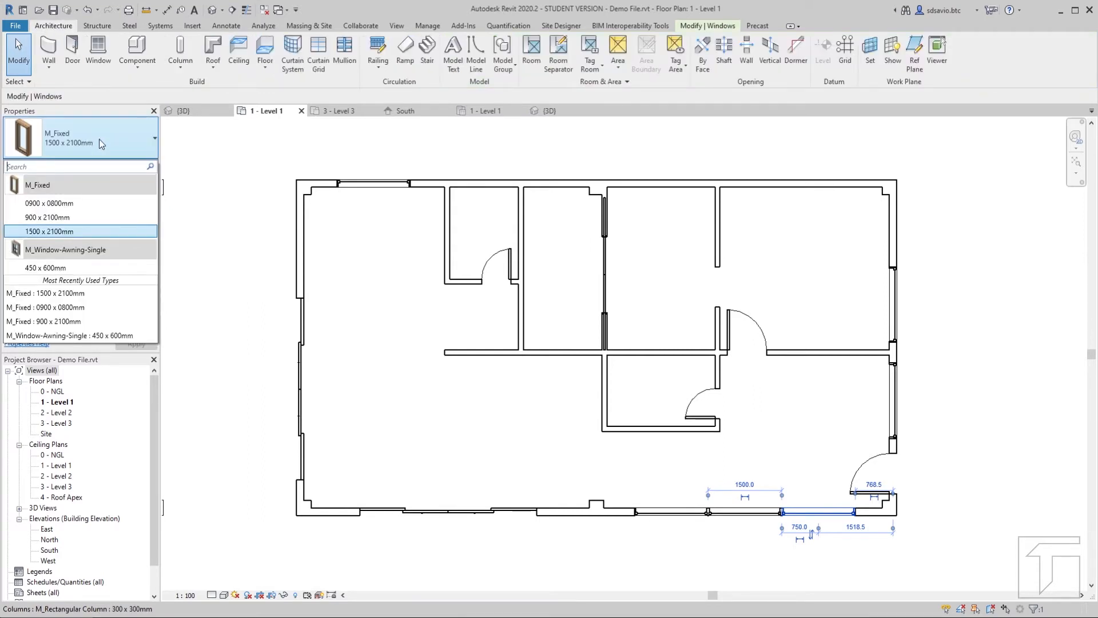
click(58, 268)
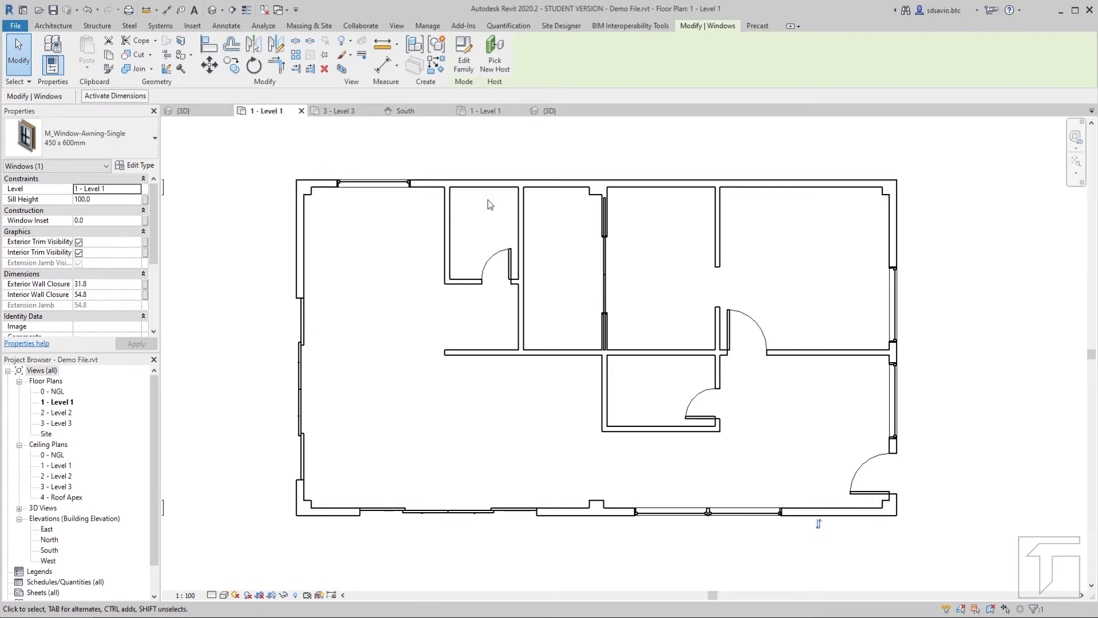
Step: Place two M_Window-Awning-Single 450 x 600mm windows in the top wall, one centred in each of the two narrow rooms
click(53, 26)
click(100, 57)
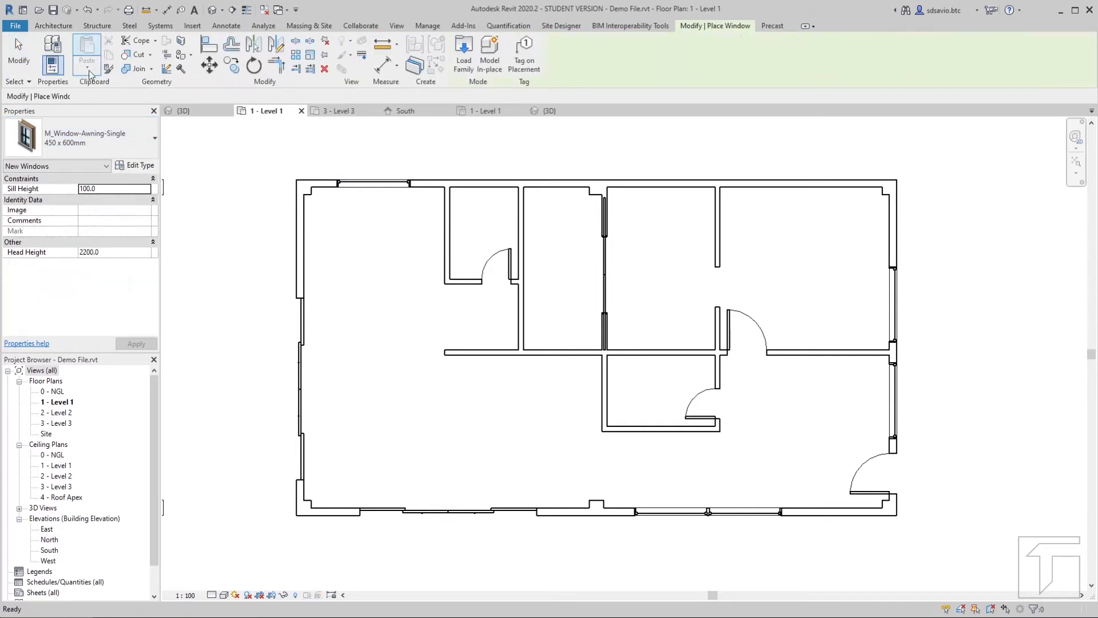
click(87, 142)
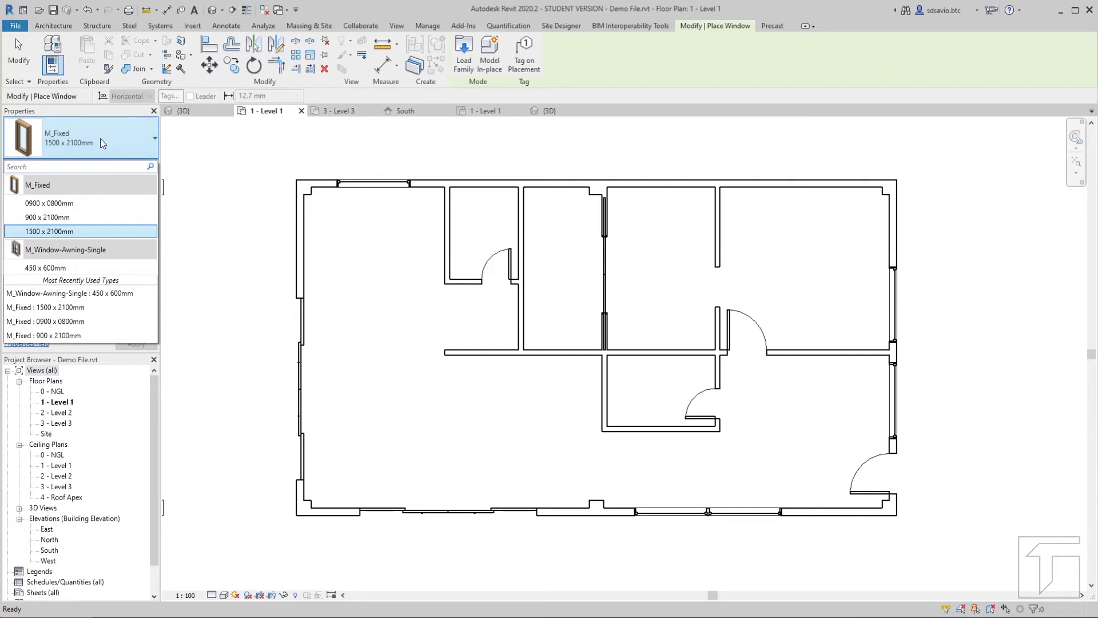
click(55, 268)
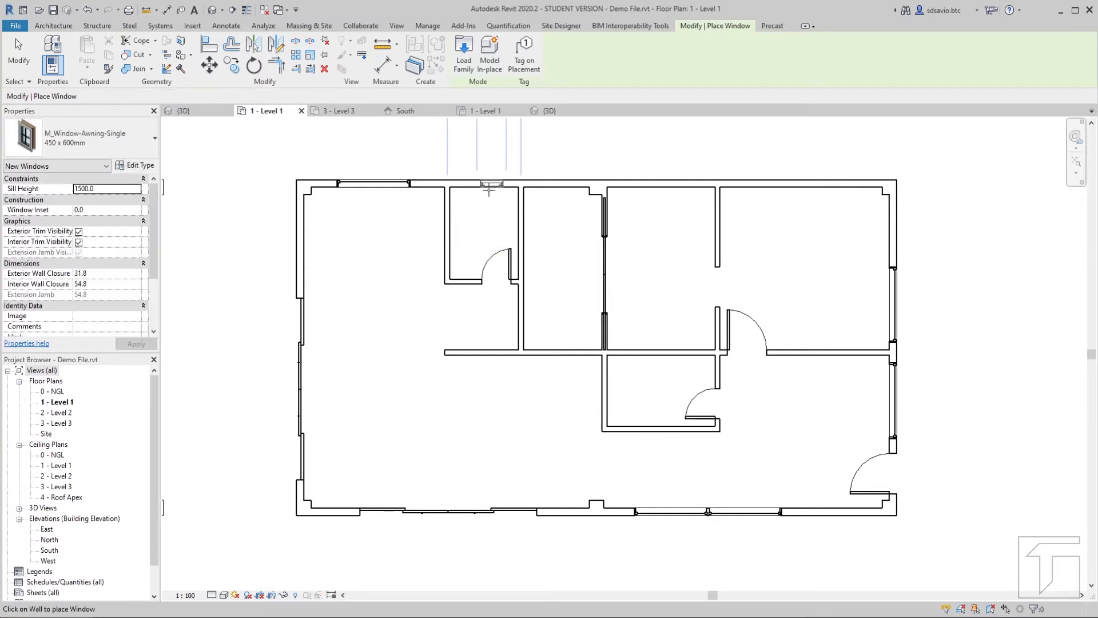
middle_drag(491, 206, 493, 309)
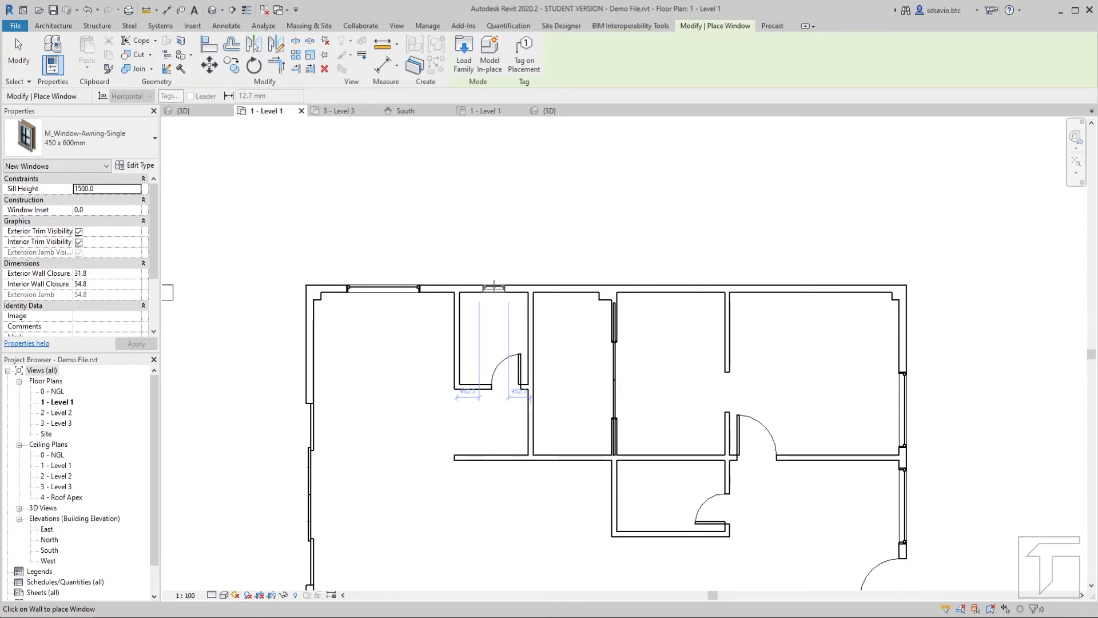
click(495, 286)
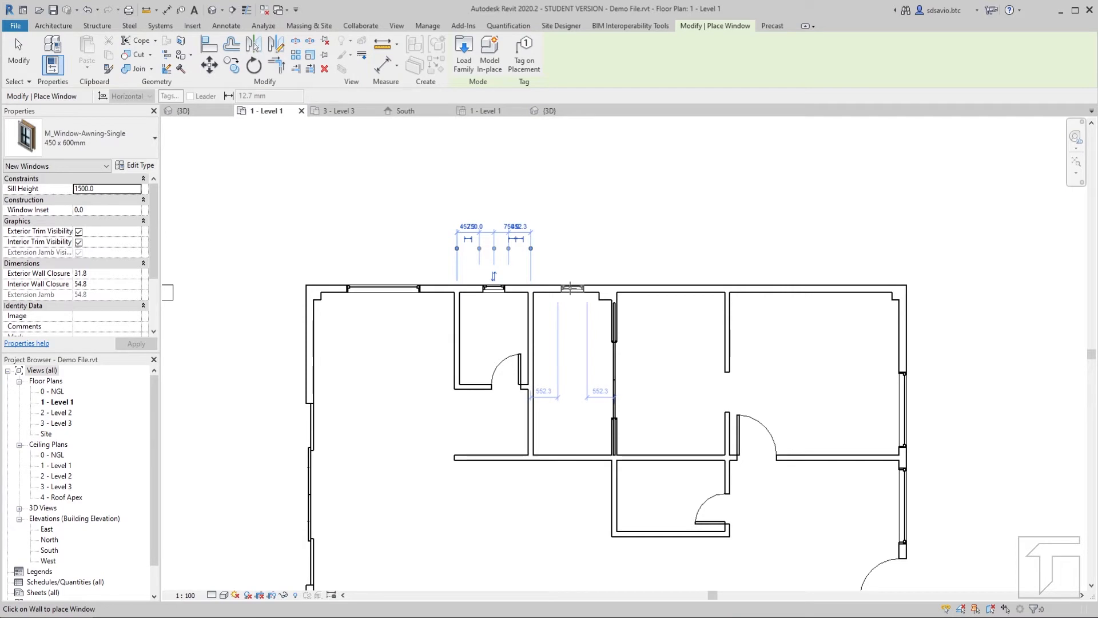
click(570, 287)
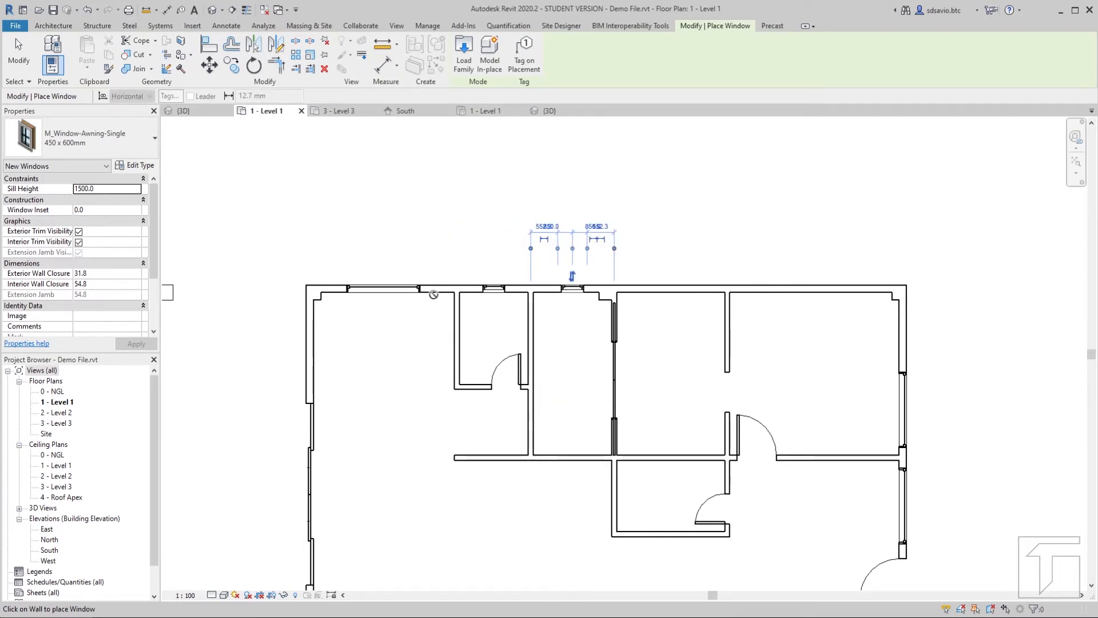
click(19, 55)
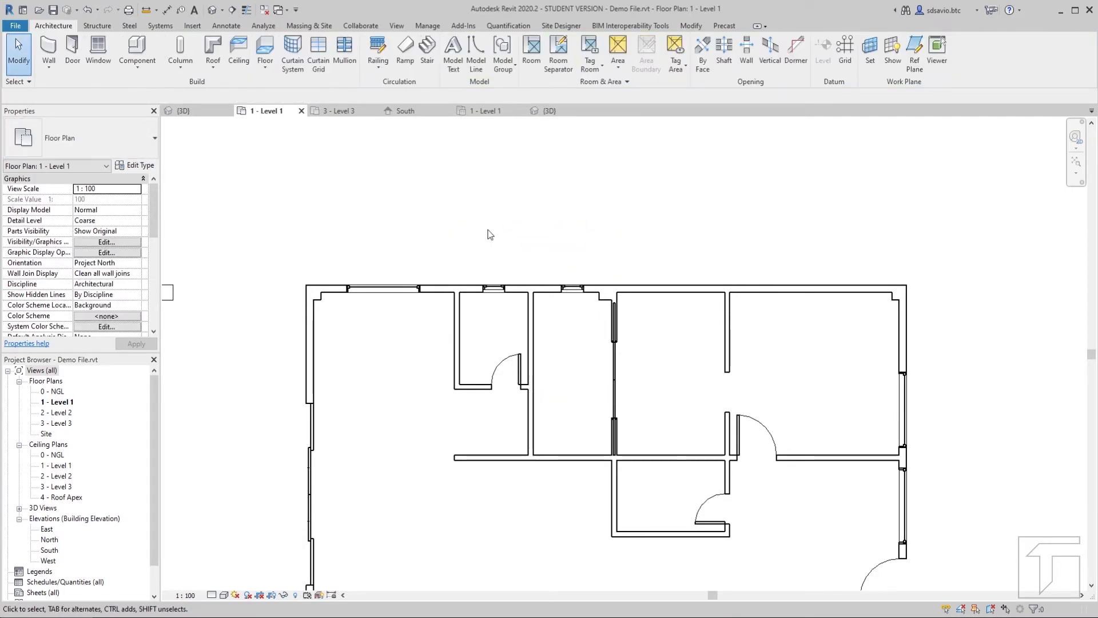
Step: Examine the window arrangement in the Level 1 plan and South elevation, and compare it with the Demo House 3D view
scroll(488, 202, down, 2)
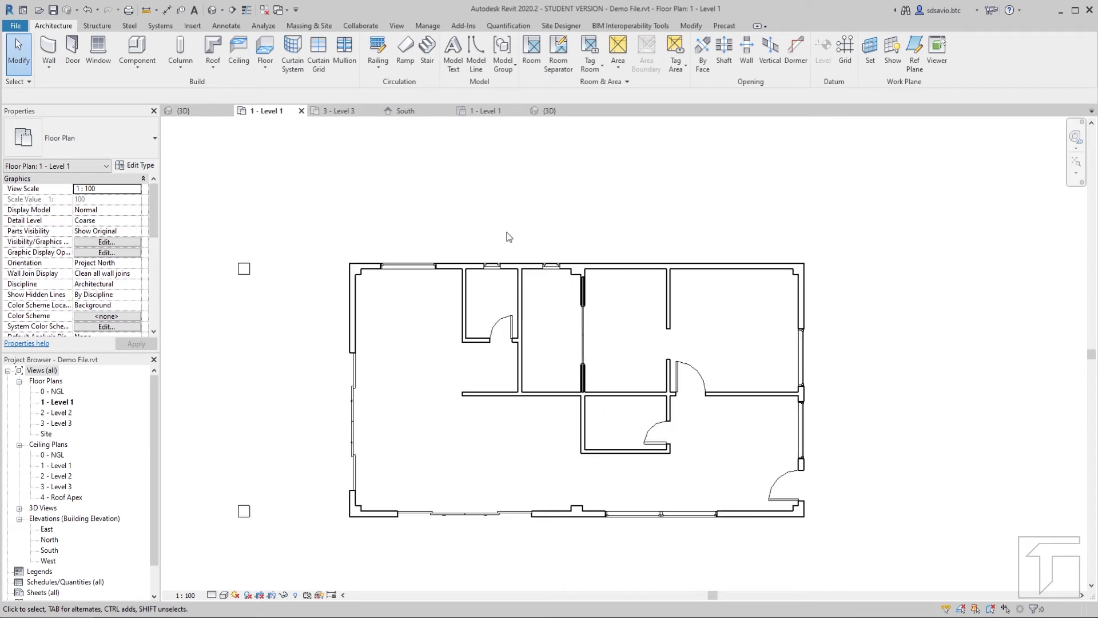
scroll(551, 473, up, 1)
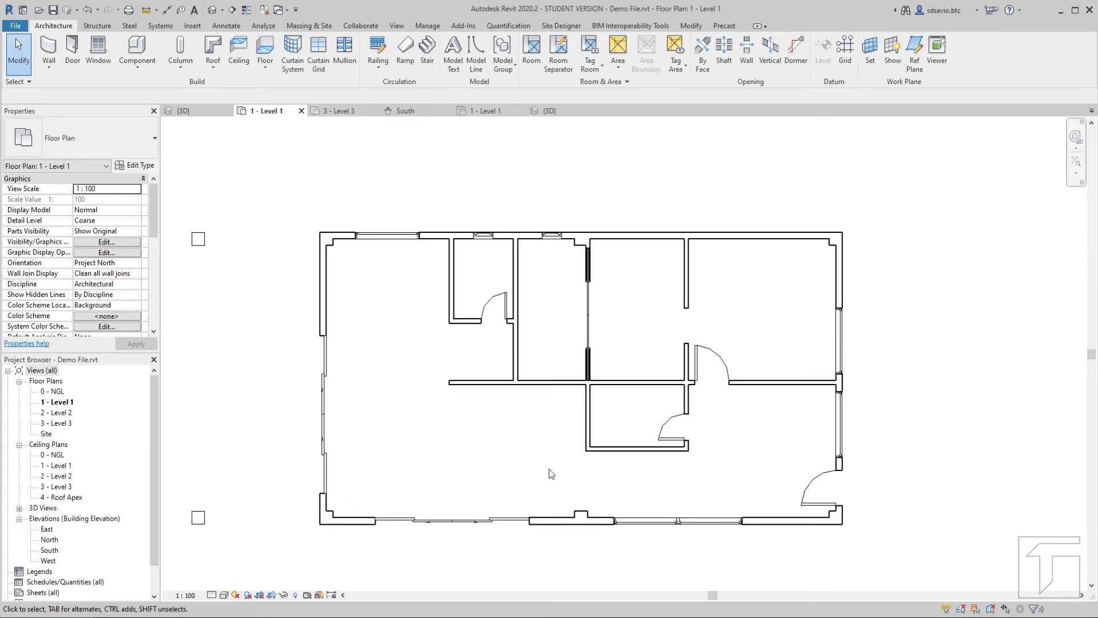
scroll(556, 458, down, 1)
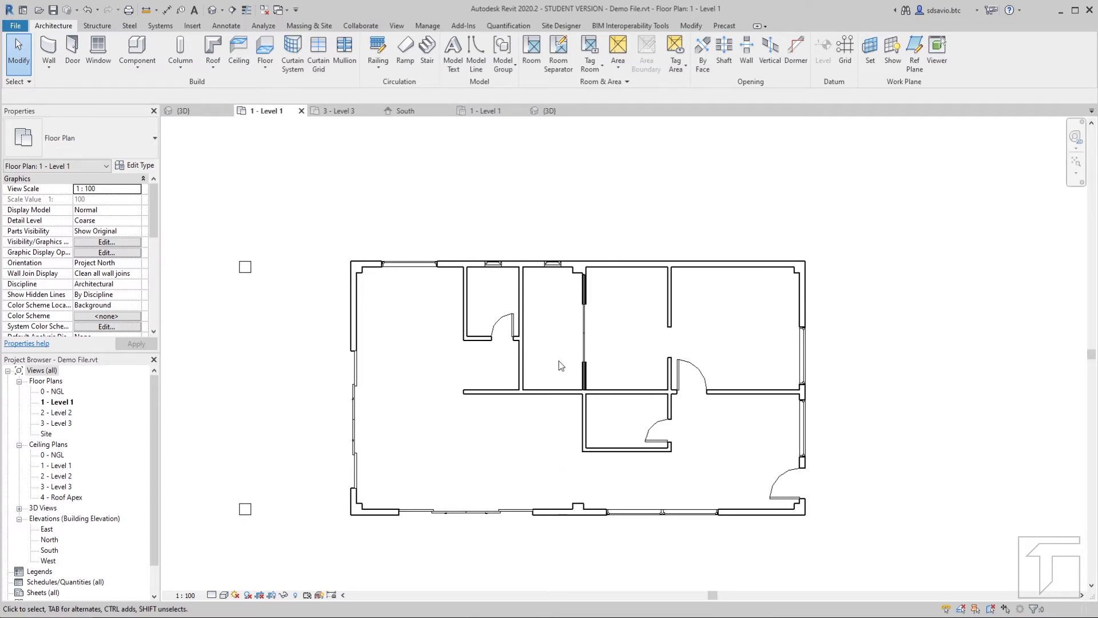
middle_drag(560, 361, 609, 326)
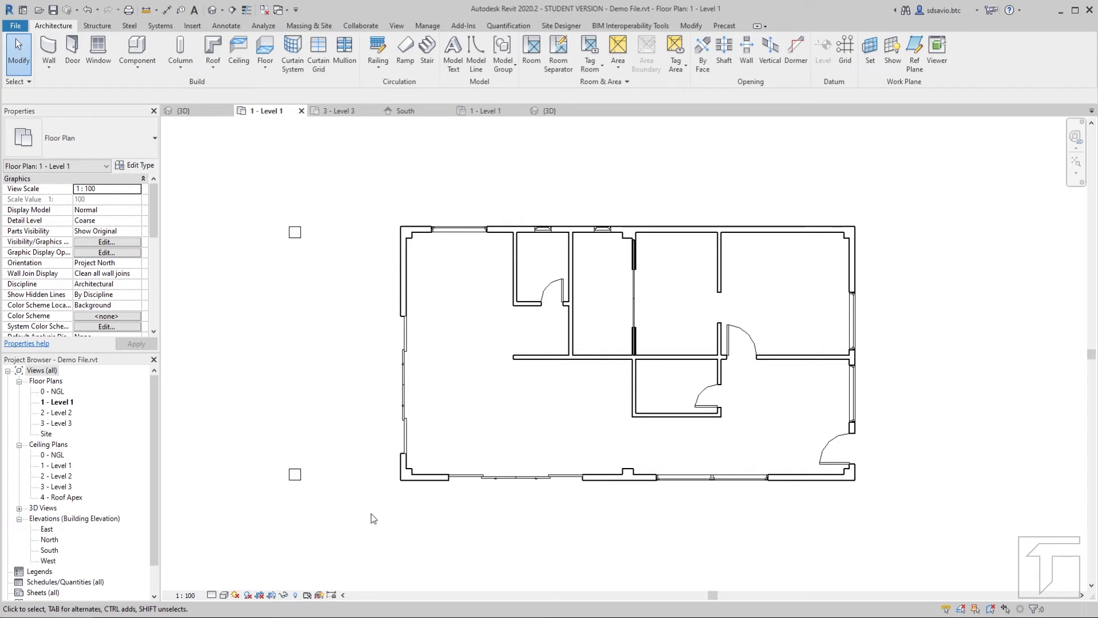
double_click(50, 552)
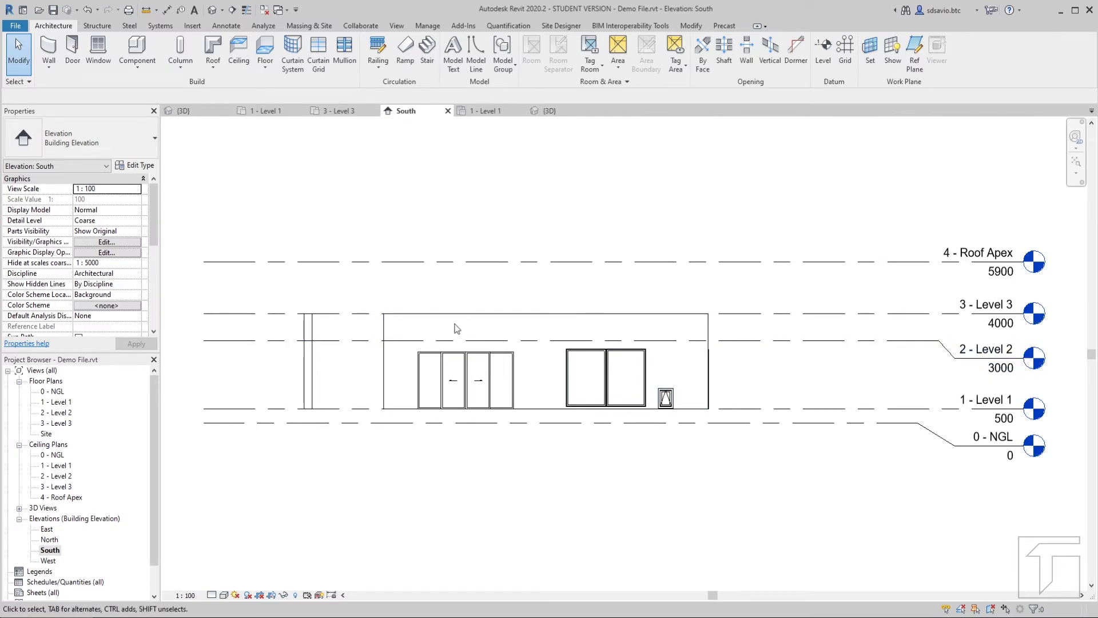
scroll(670, 414, up, 3)
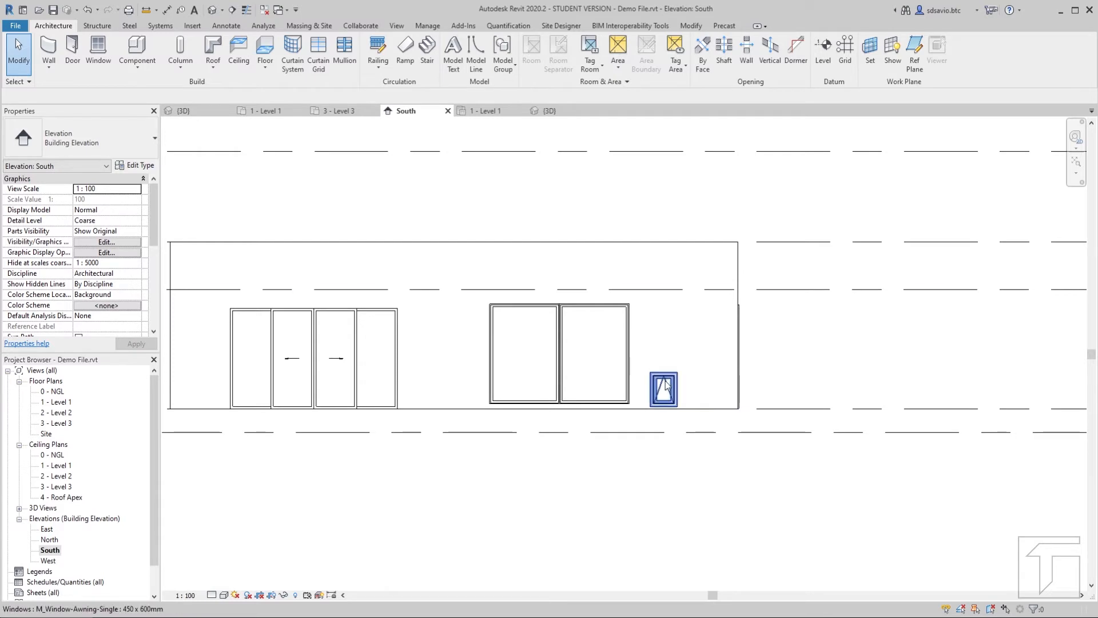
middle_drag(393, 289, 508, 297)
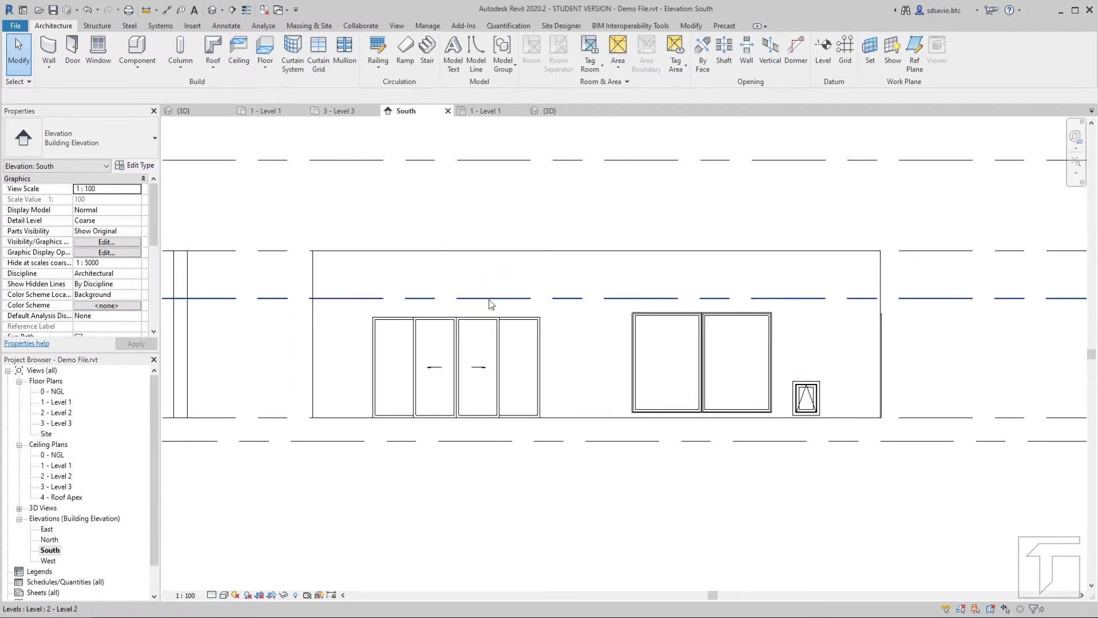
click(195, 111)
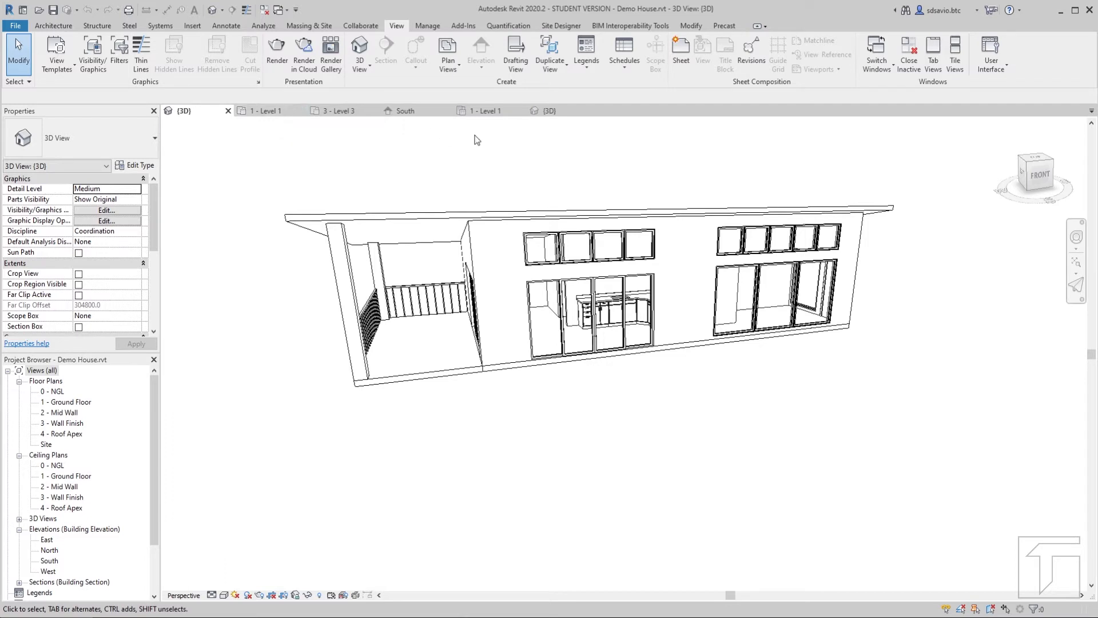
click(261, 114)
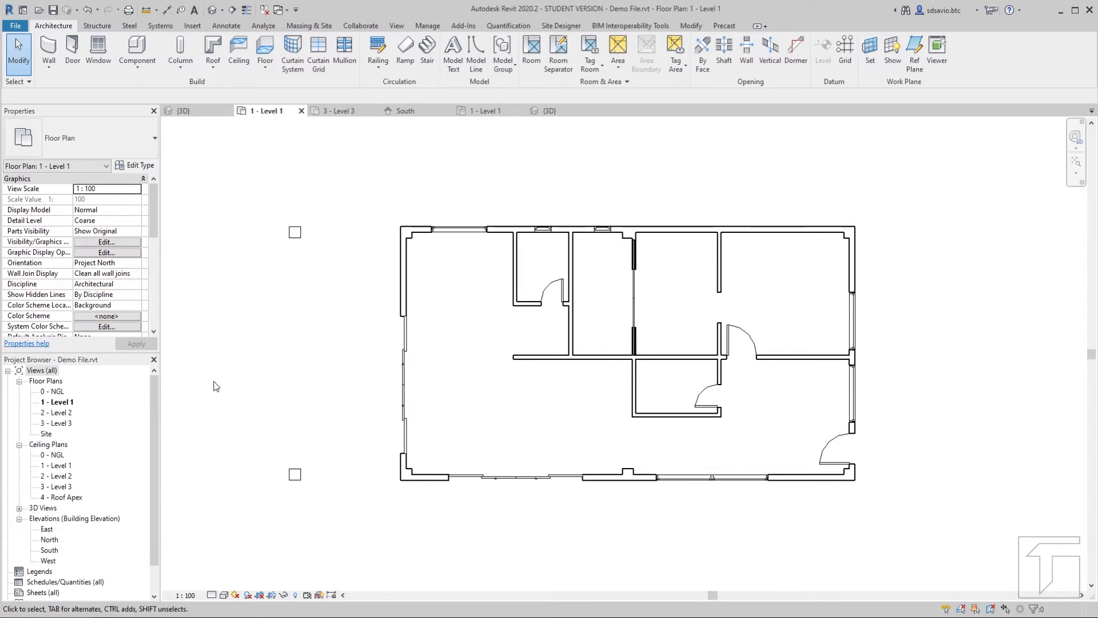
Step: Open the 2 - Level 2 floor plan and set its underlay's base level to None
double_click(60, 413)
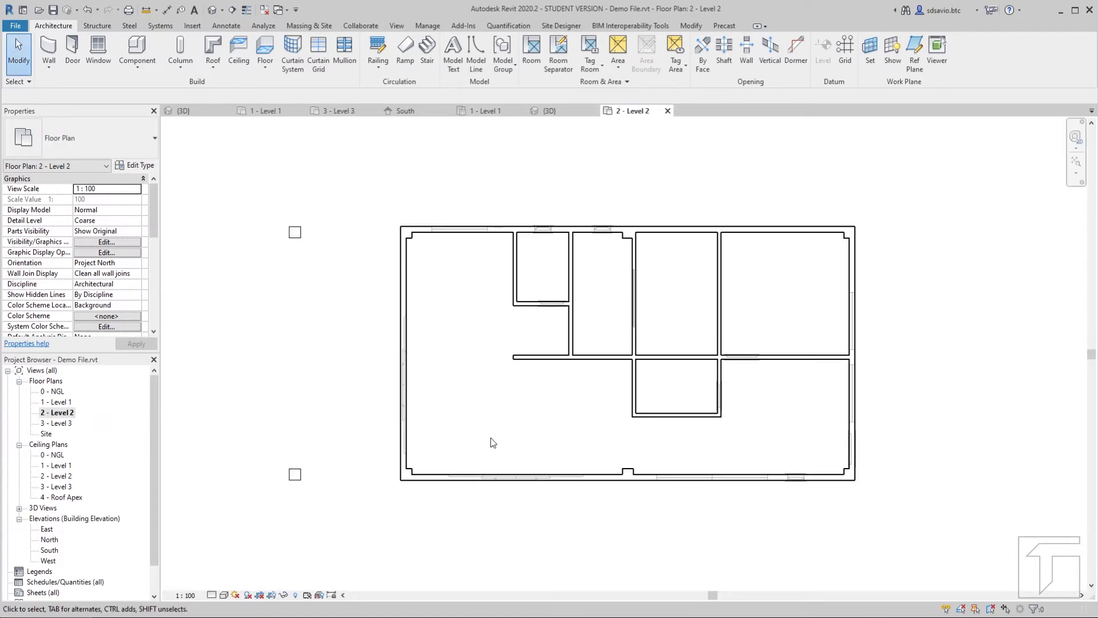
scroll(481, 481, up, 4)
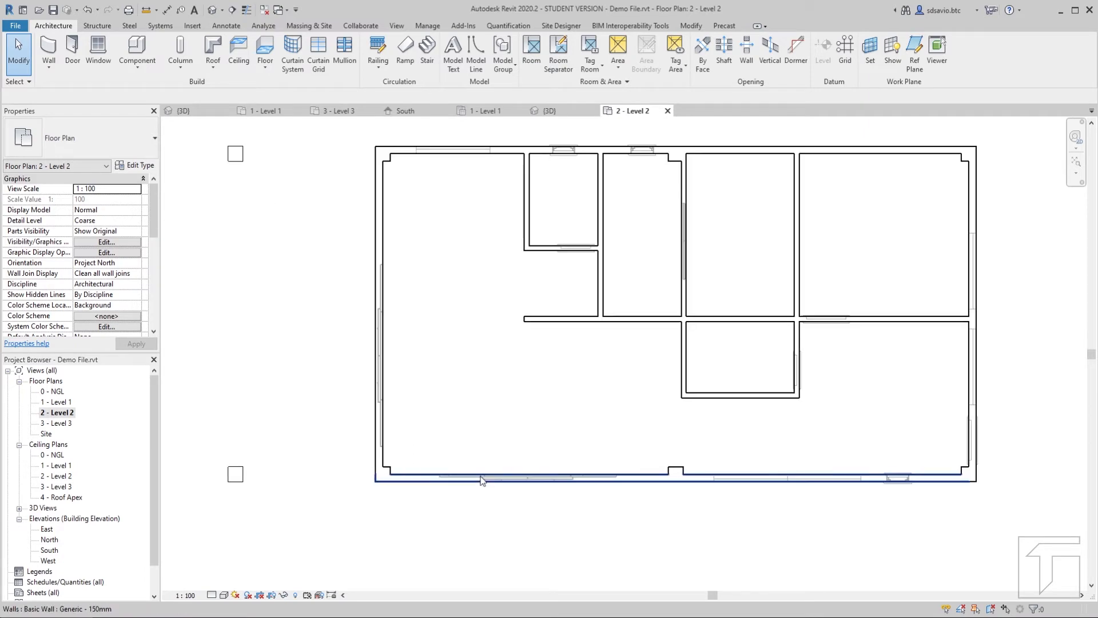
scroll(481, 480, down, 3)
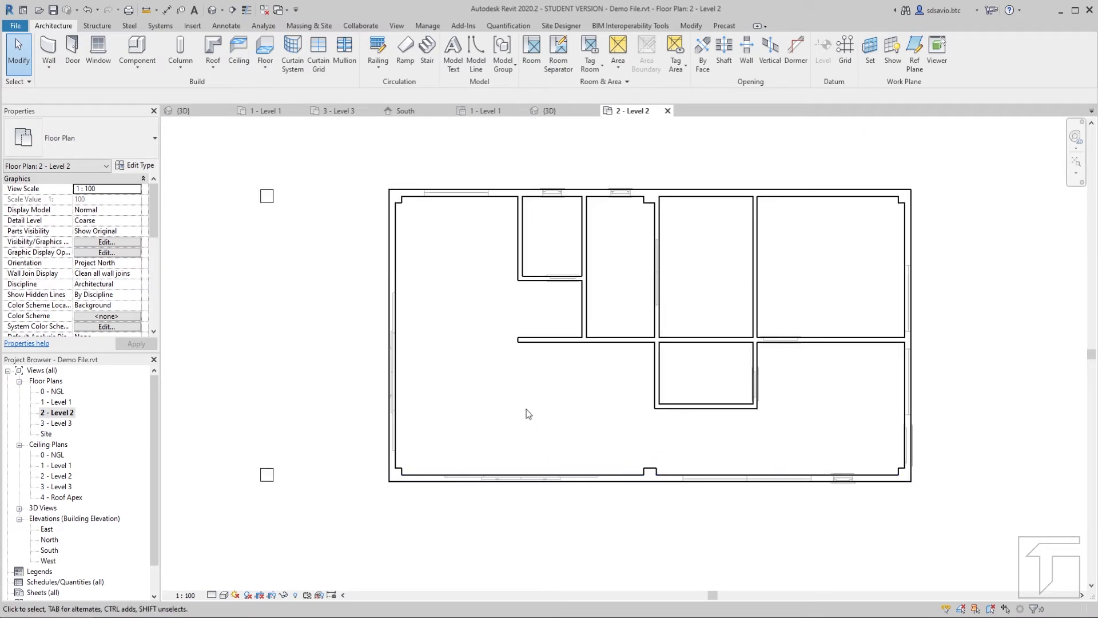
scroll(501, 424, up, 1)
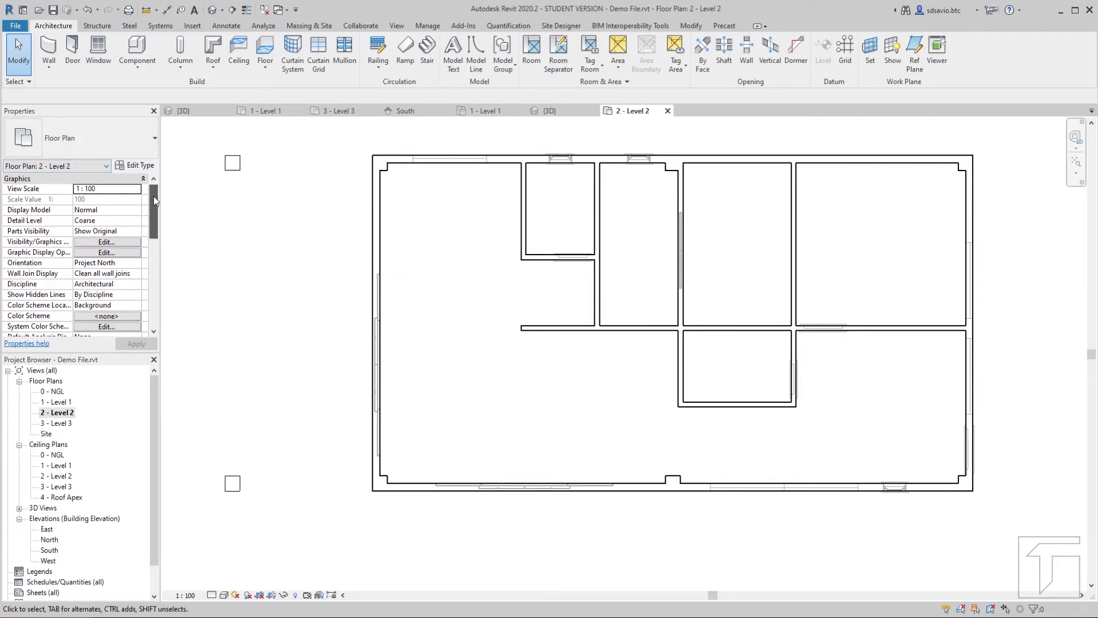
drag(153, 196, 152, 232)
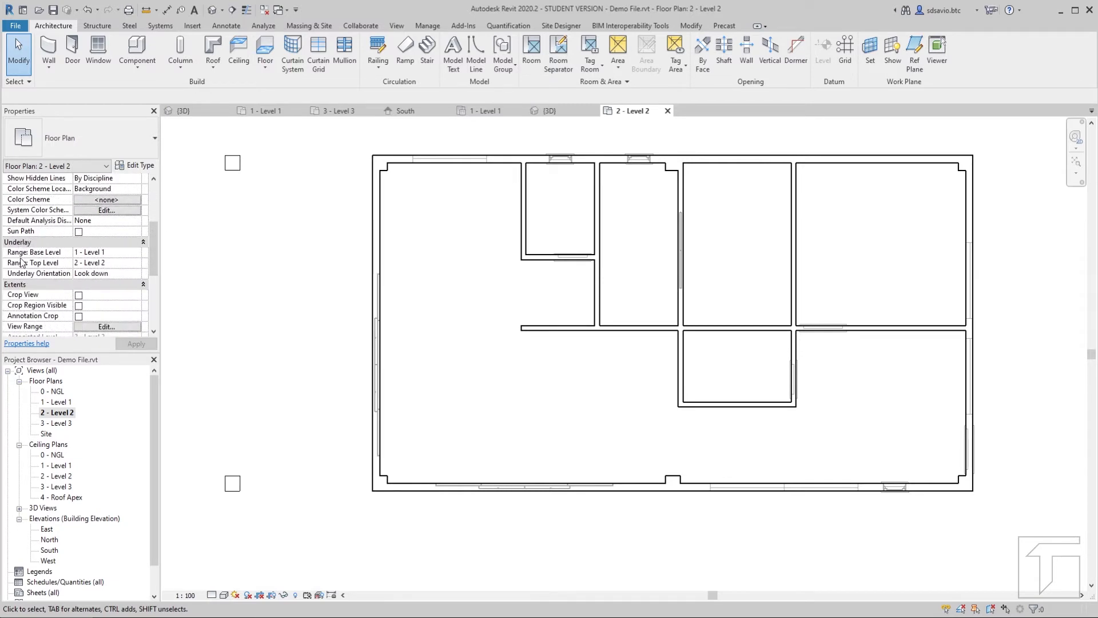
mouse_move(19, 261)
click(136, 254)
click(136, 253)
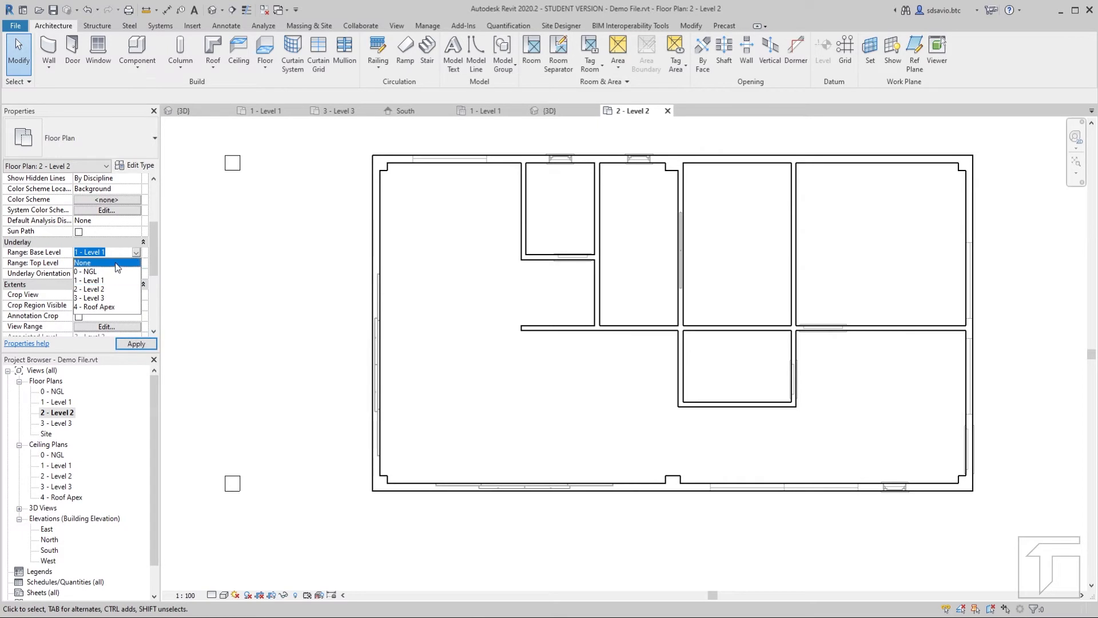
click(117, 264)
click(136, 343)
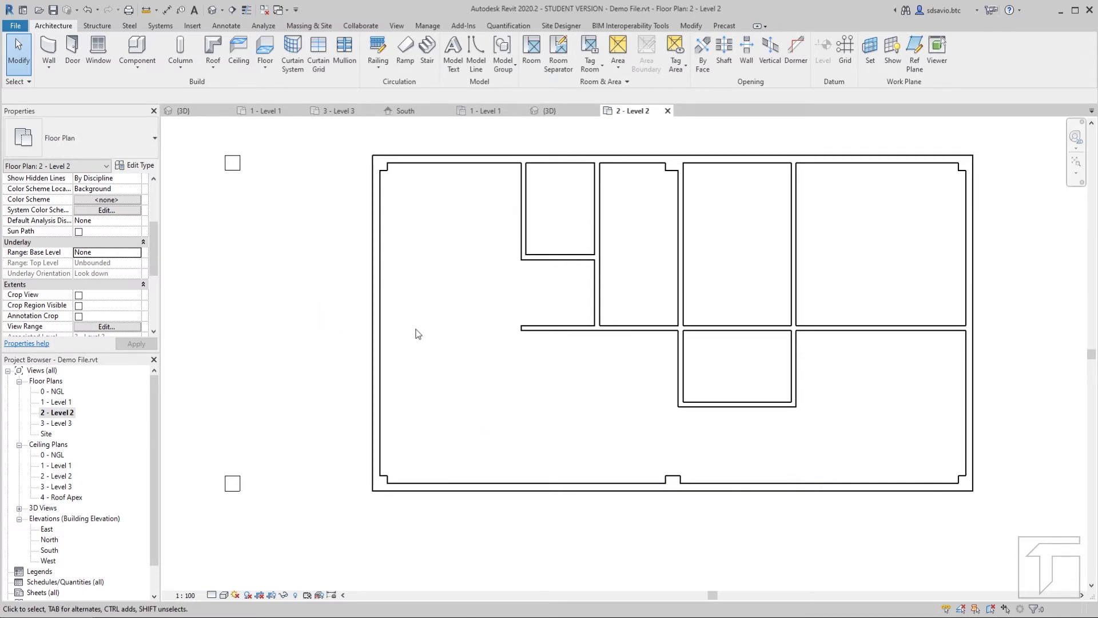
Step: Set the 2 - Level 2 plan's underlay base level to 1 - Level 1
click(137, 254)
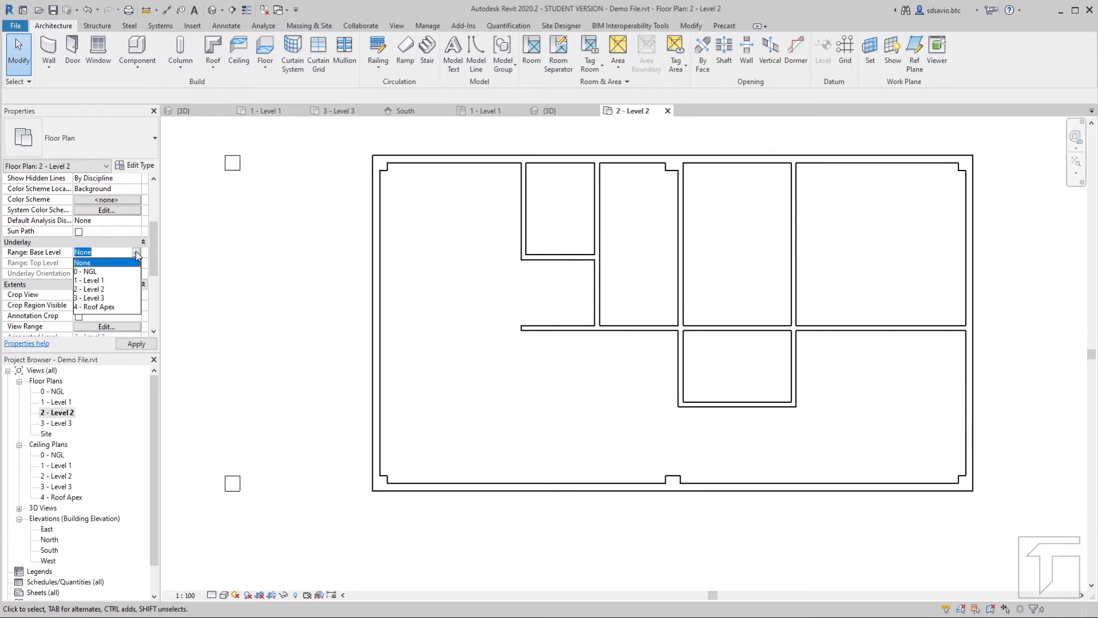
click(101, 280)
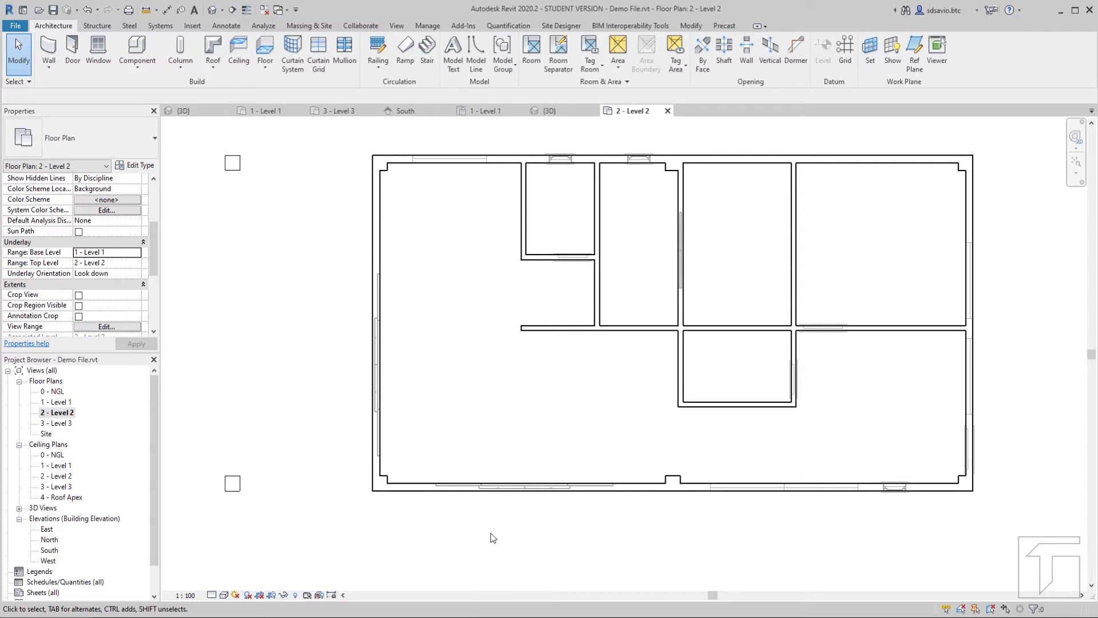
Step: Place an M_Fixed 0900 x 0800mm window in Level 2's bottom wall, over the left part of the Level 1 sliding door
scroll(494, 542, up, 2)
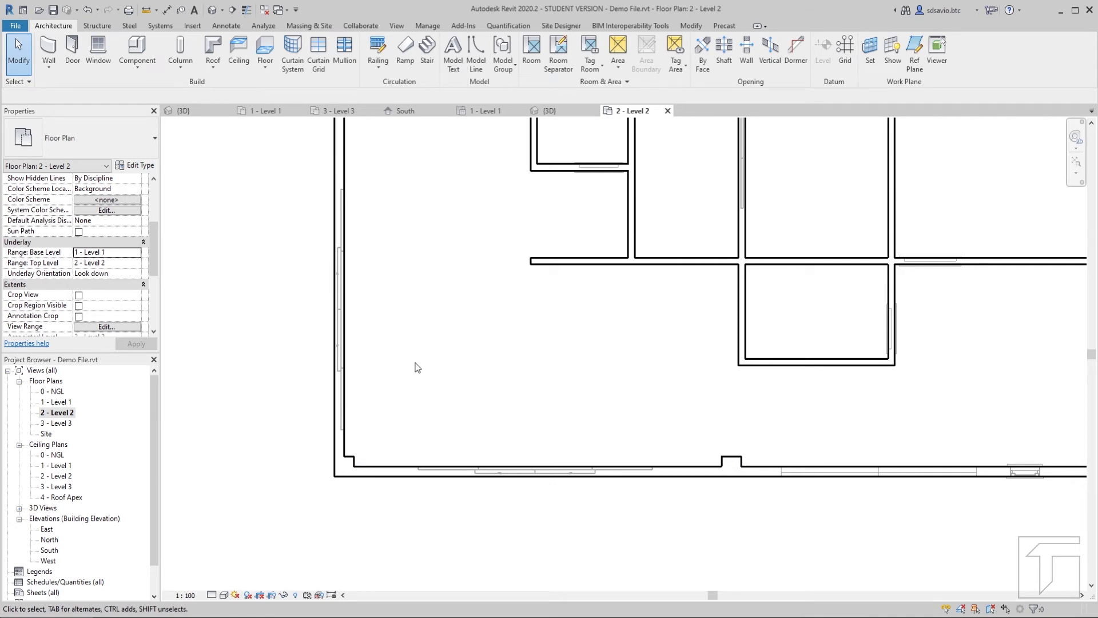
scroll(411, 366, down, 1)
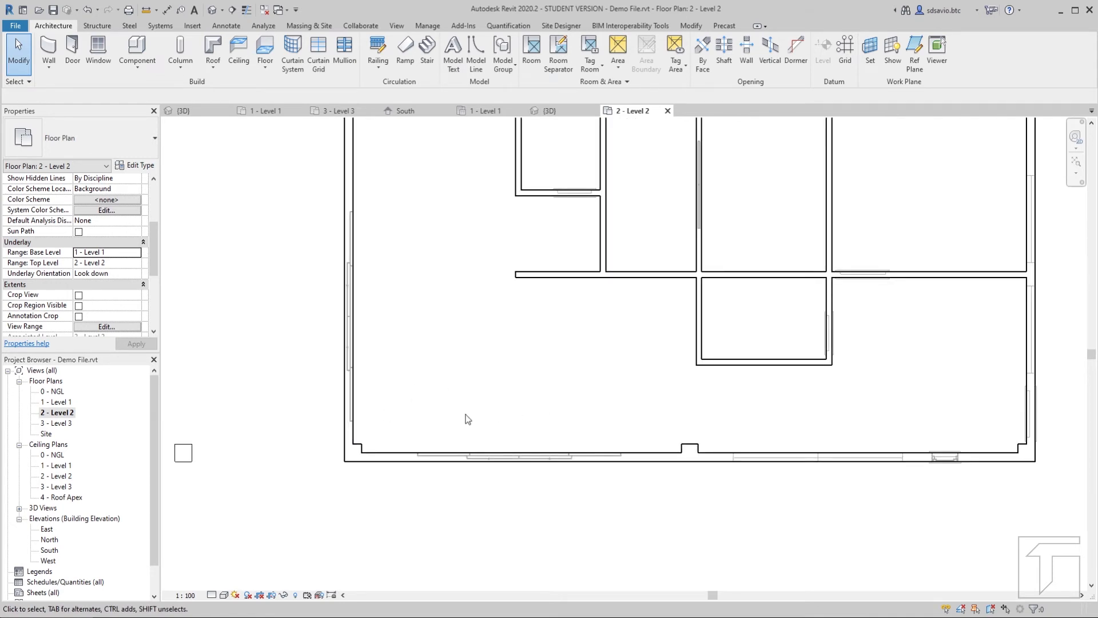
click(95, 57)
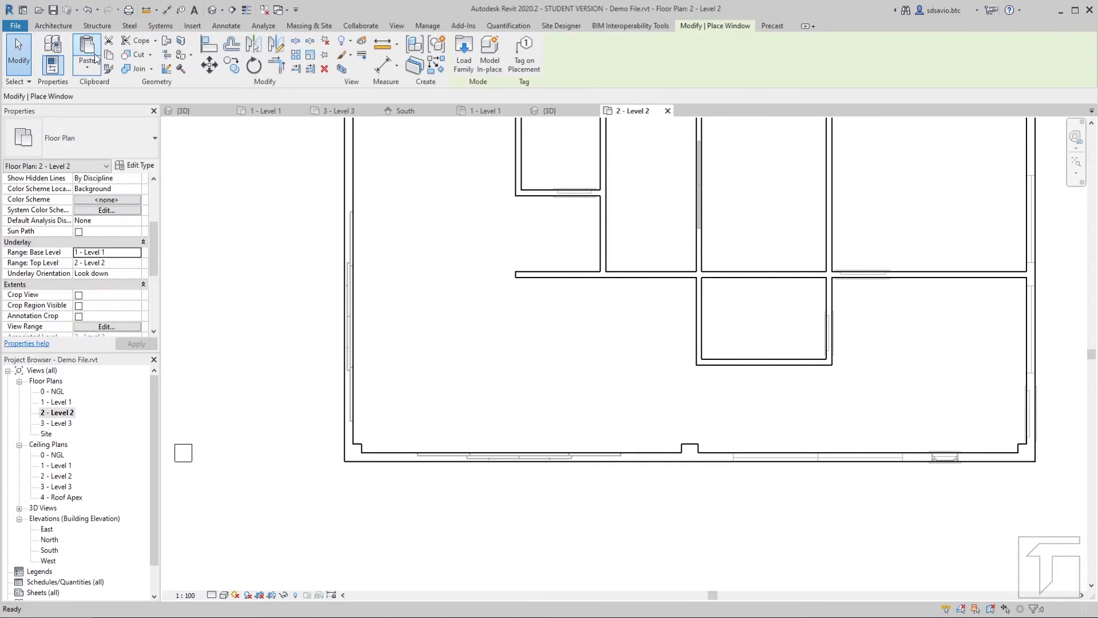
click(89, 140)
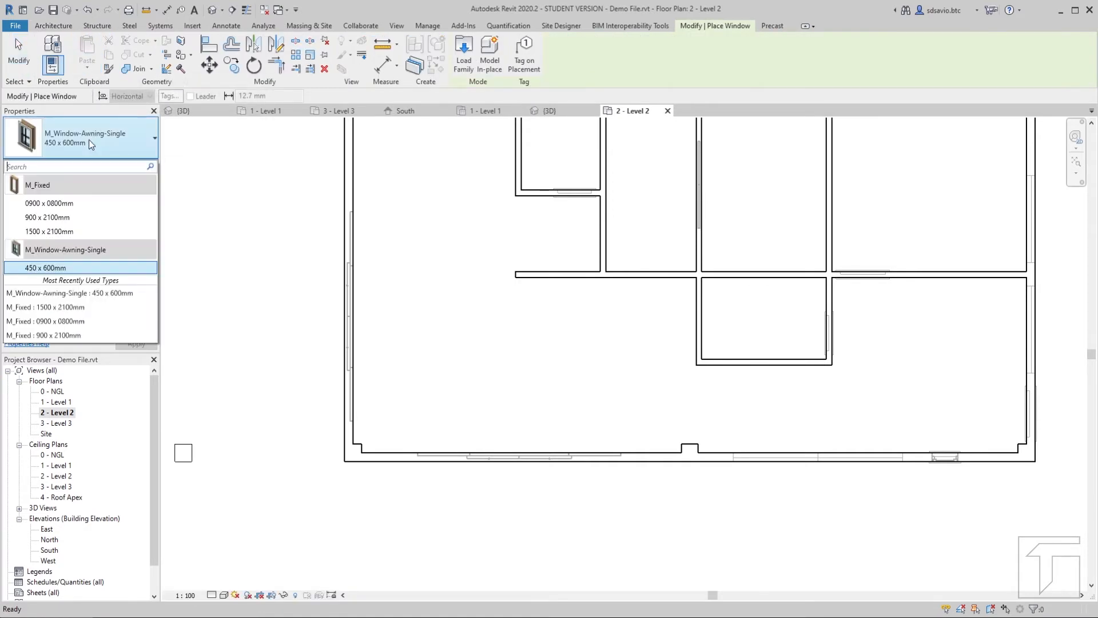
click(63, 206)
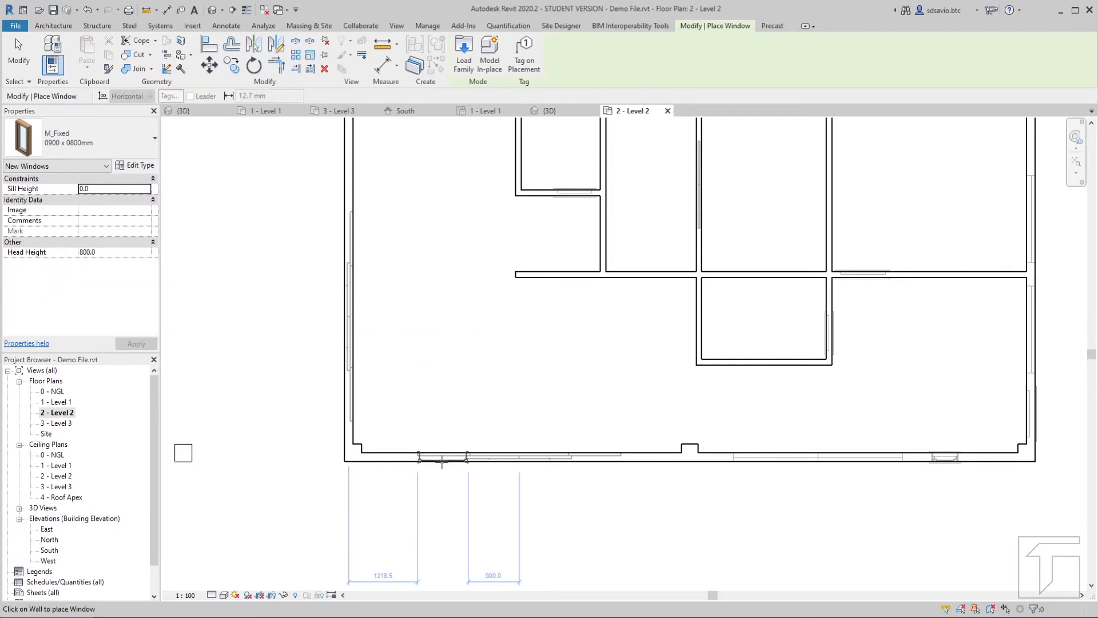
scroll(442, 466, up, 2)
scroll(442, 467, up, 2)
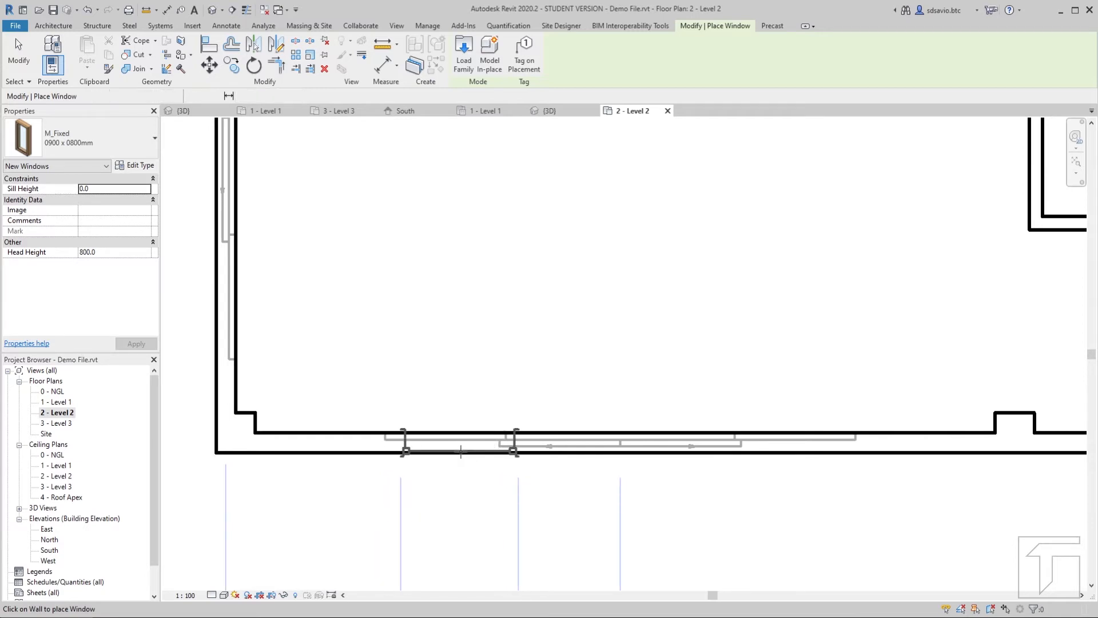
click(461, 452)
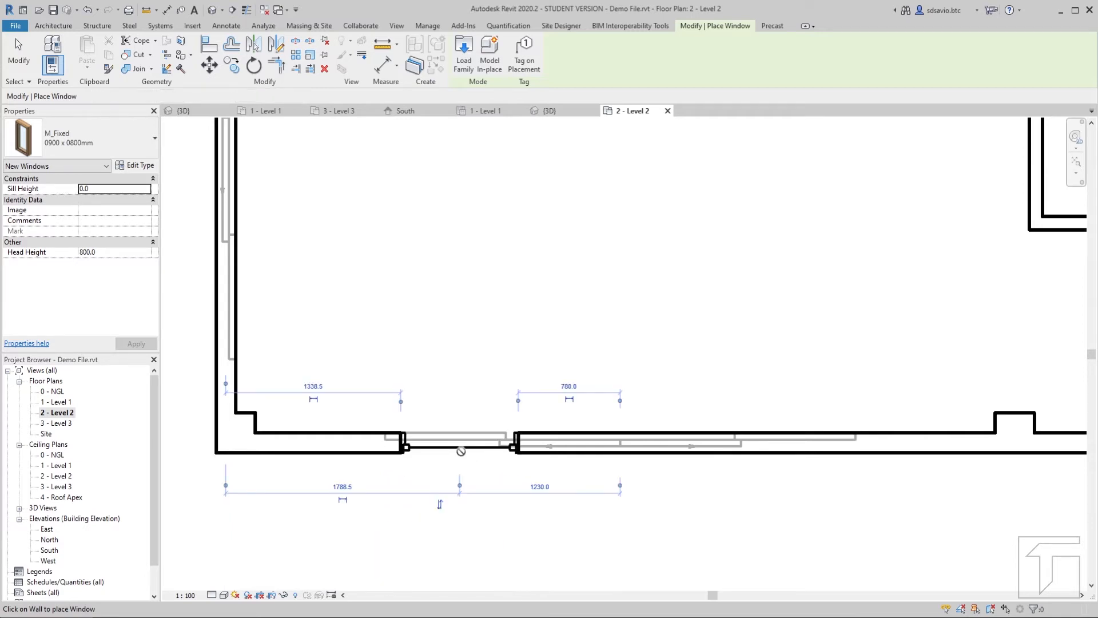
click(27, 65)
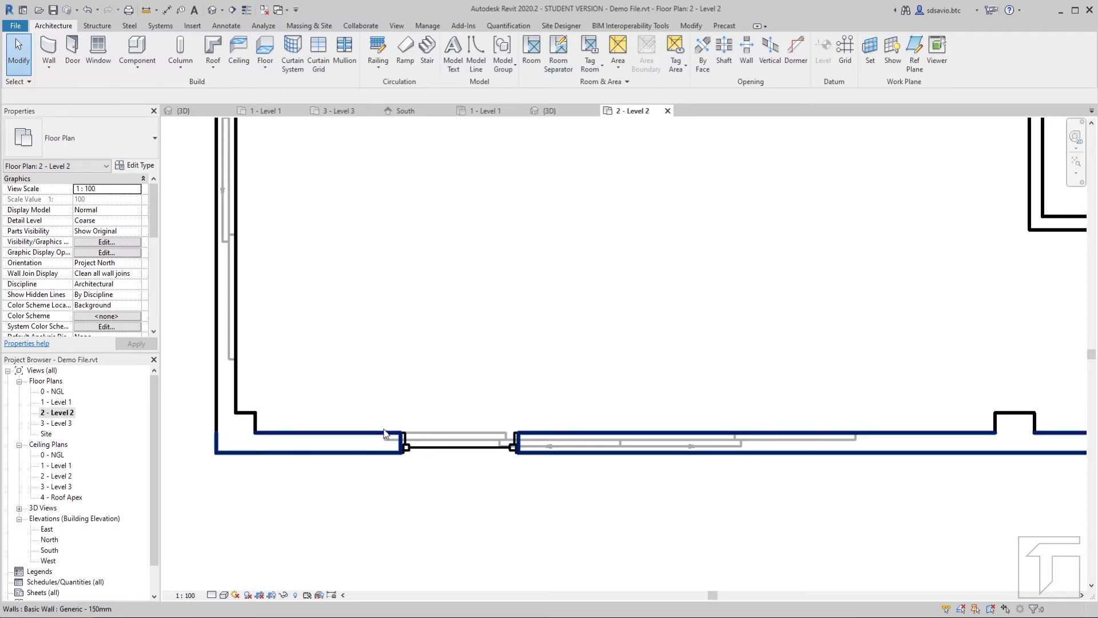
Step: Move the new window so its left edge lines up with the left end of the underlaid sliding door
click(427, 449)
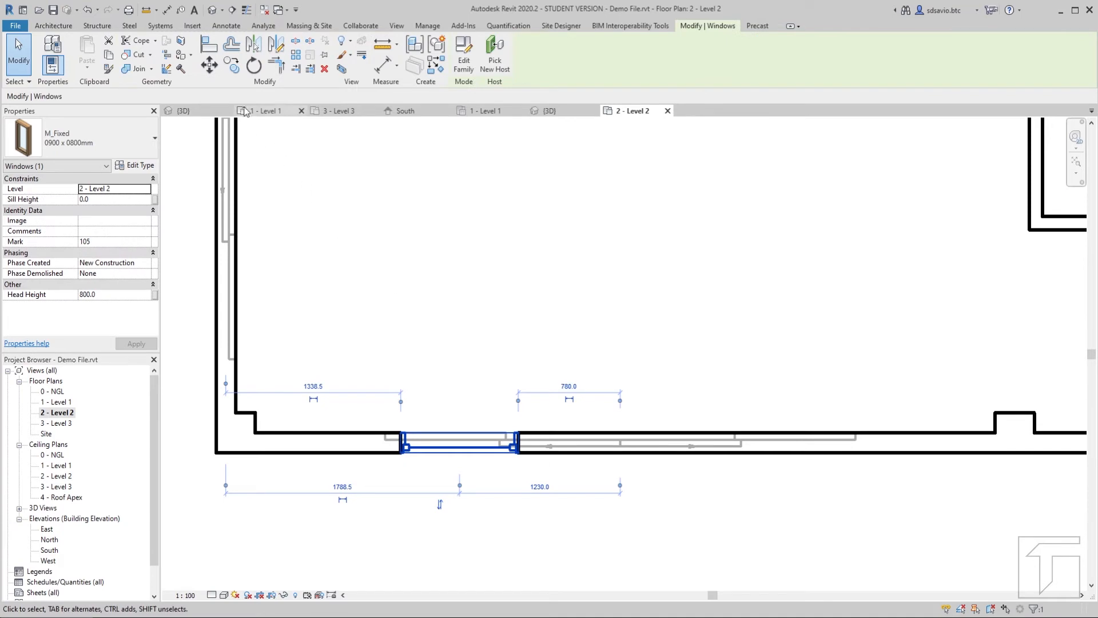
click(213, 75)
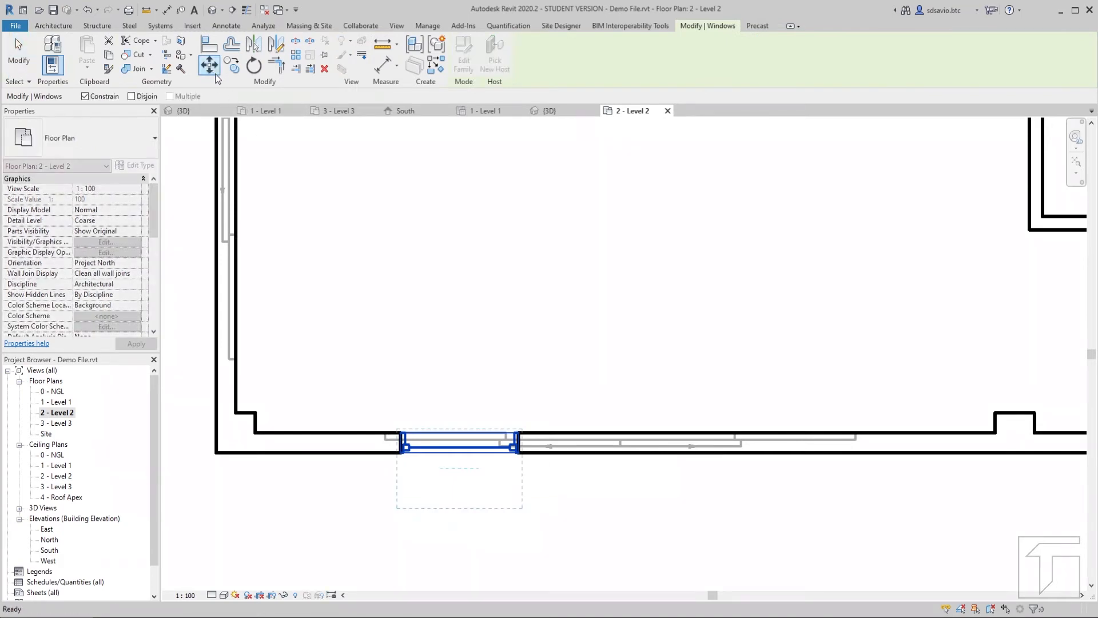
click(402, 437)
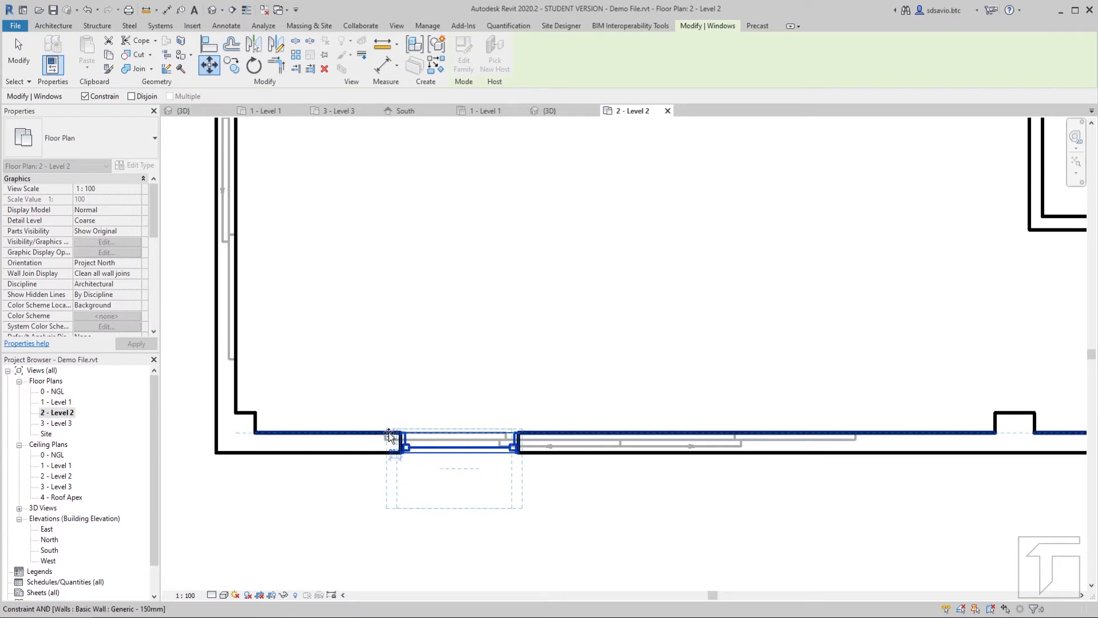
click(384, 433)
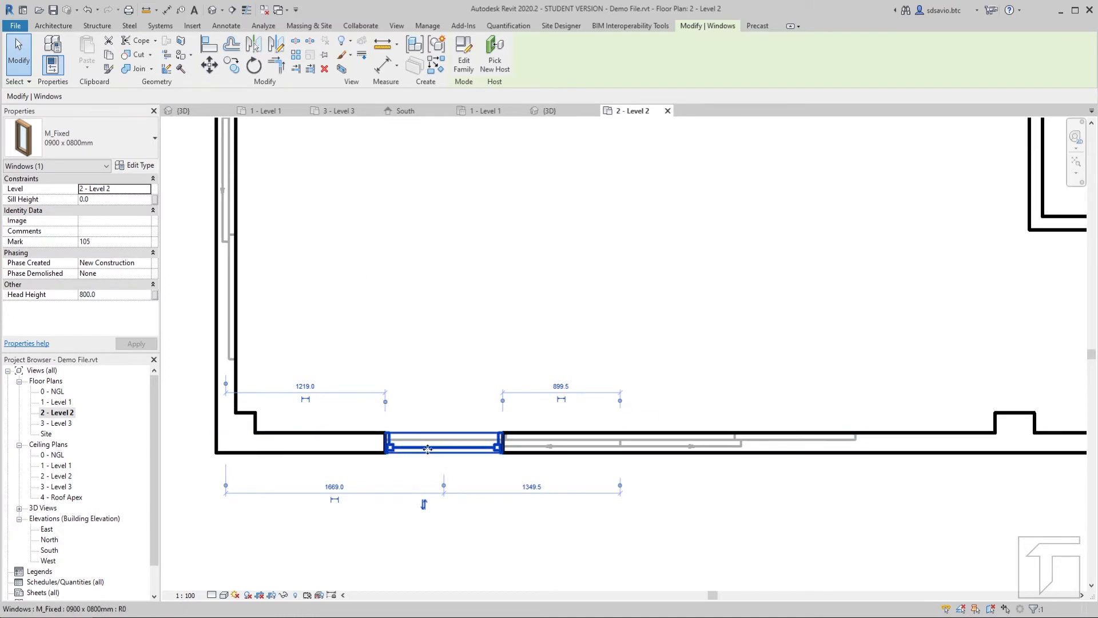
Step: Copy the window three times along the bottom wall, edge to edge at 900 mm spacing, using multiple copies
click(233, 68)
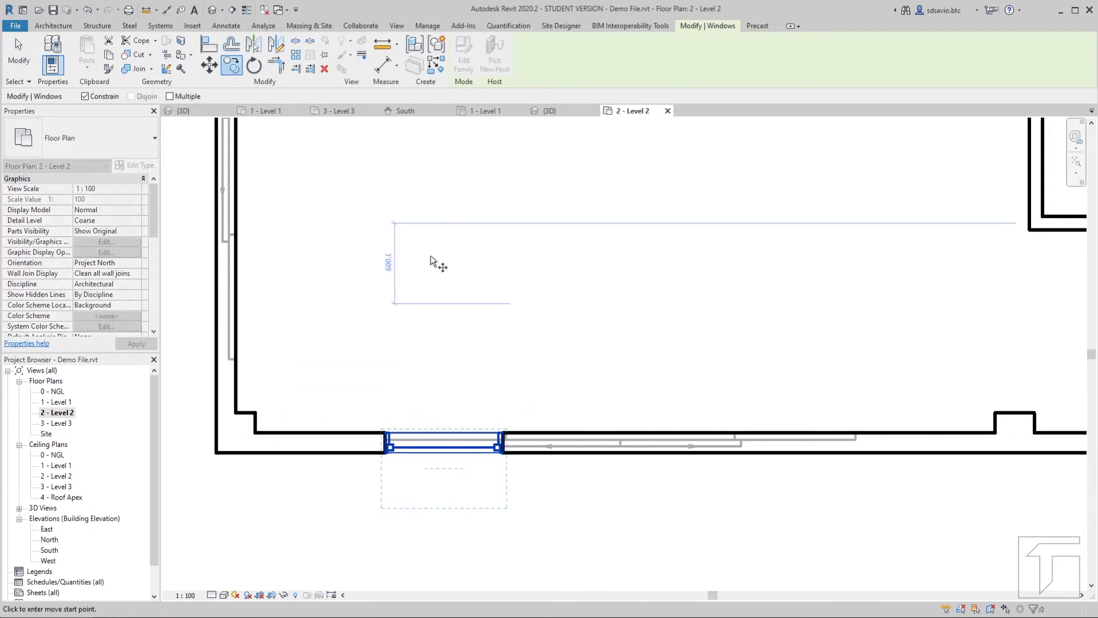
click(170, 97)
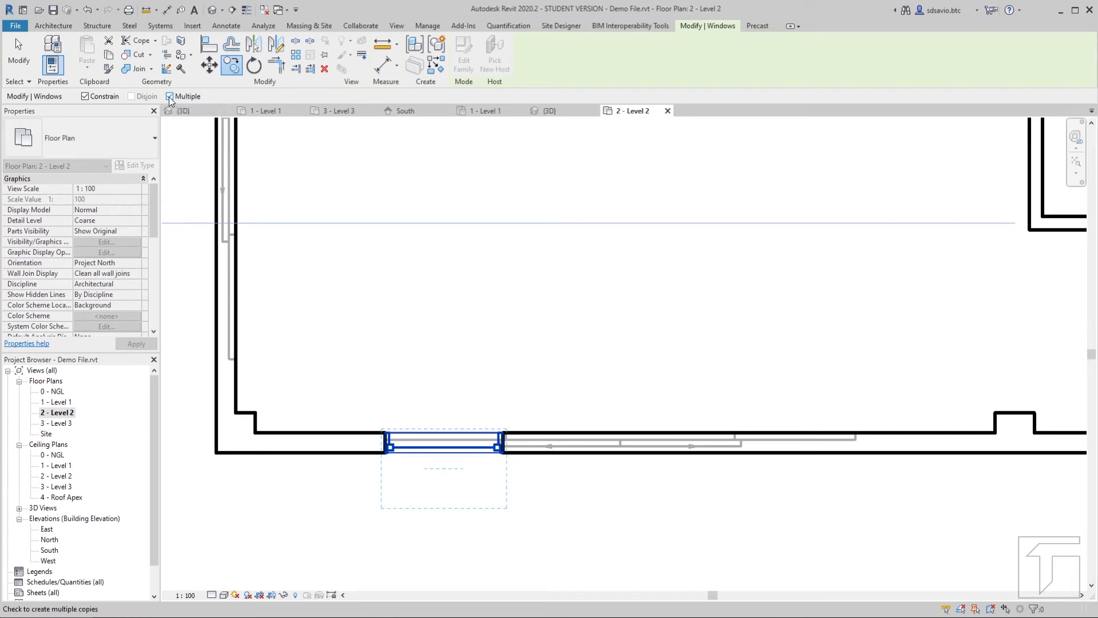
click(385, 436)
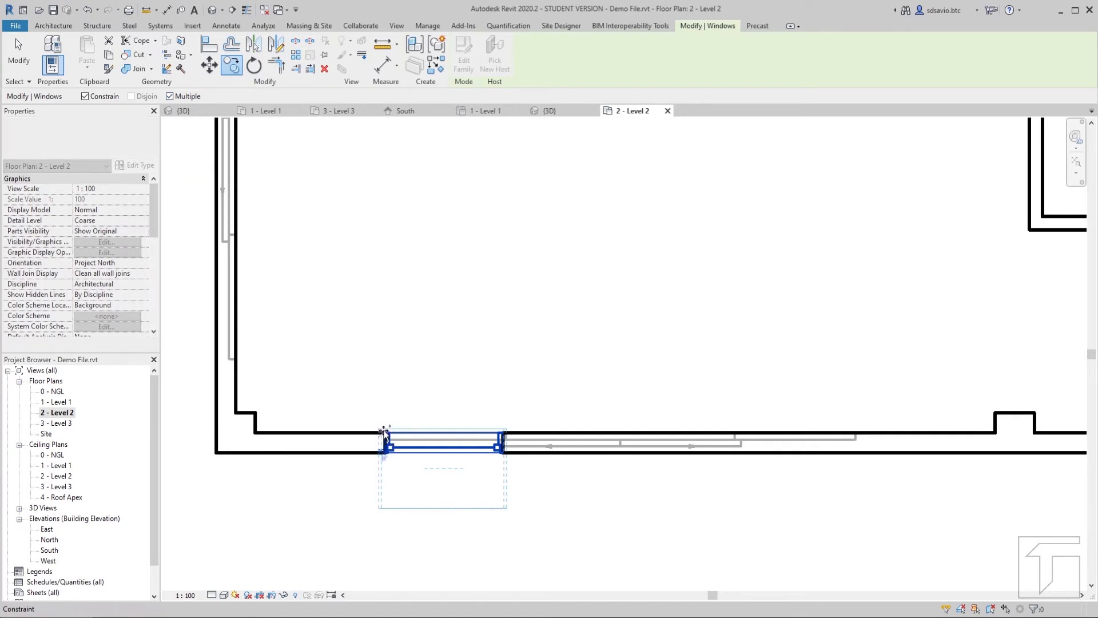
click(503, 434)
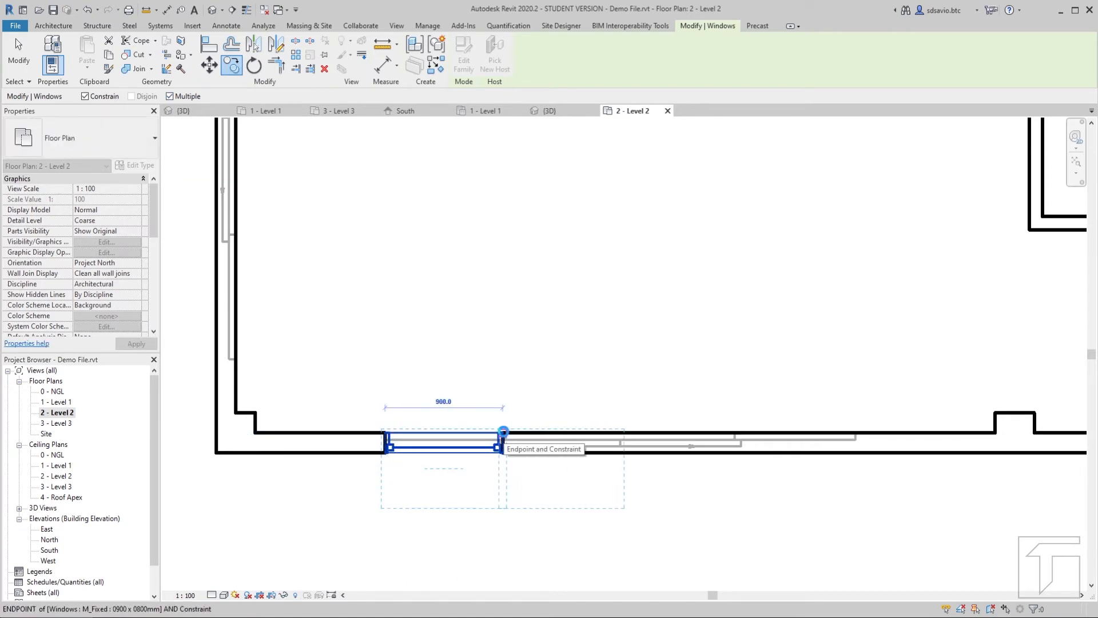
click(623, 432)
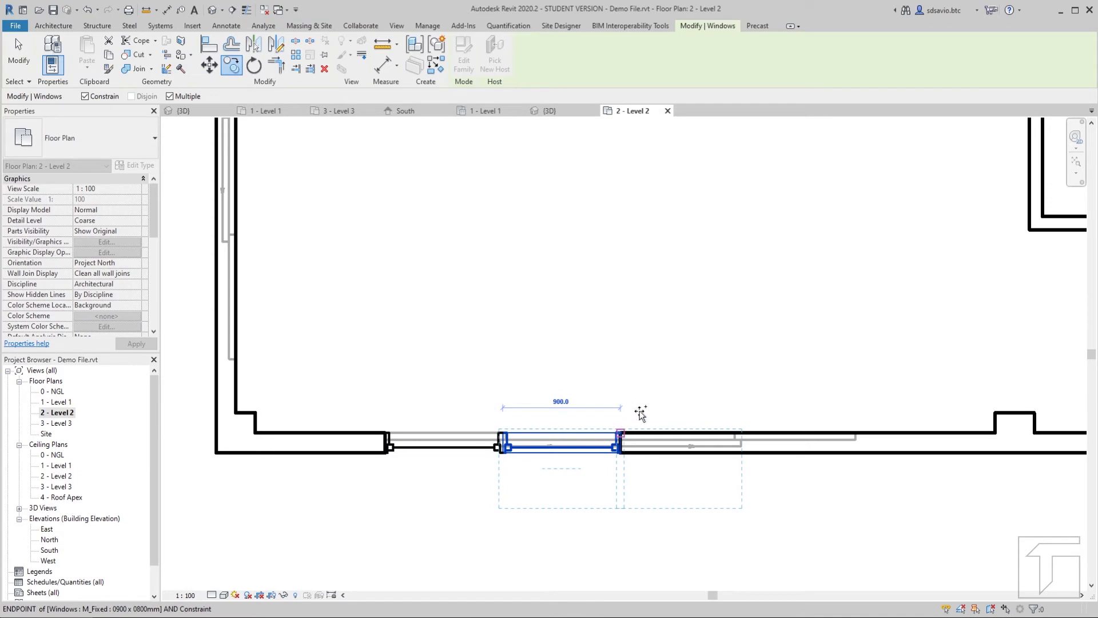
click(737, 446)
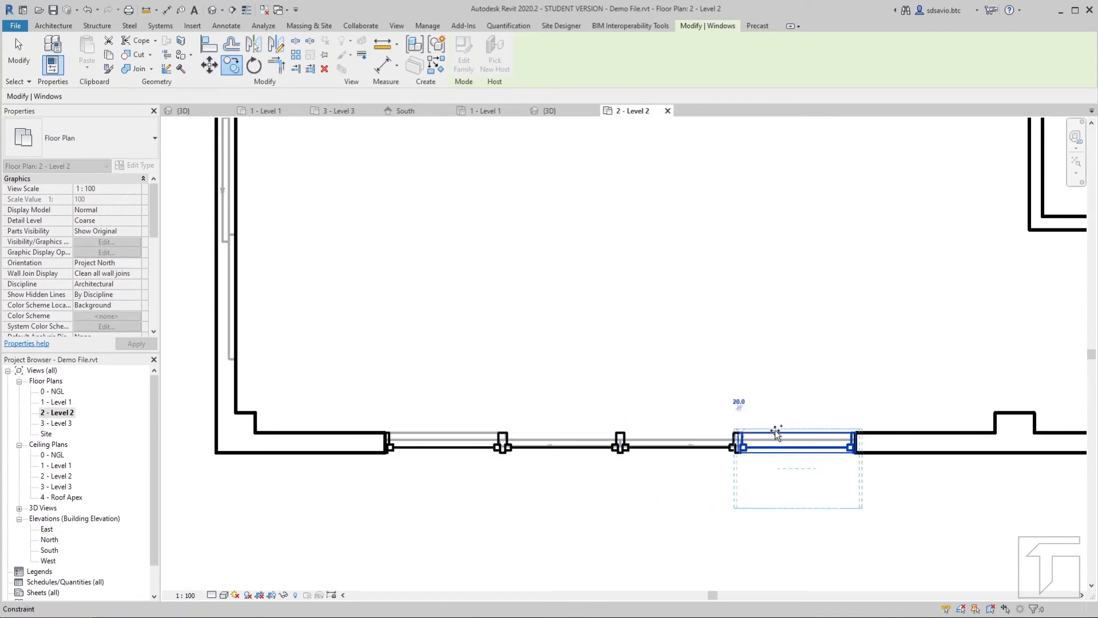
Step: Copy five more 0900 x 0800mm windows edge to edge along the bottom wall, starting at the left edge of the underlaid fixed windows
scroll(271, 364, down, 1)
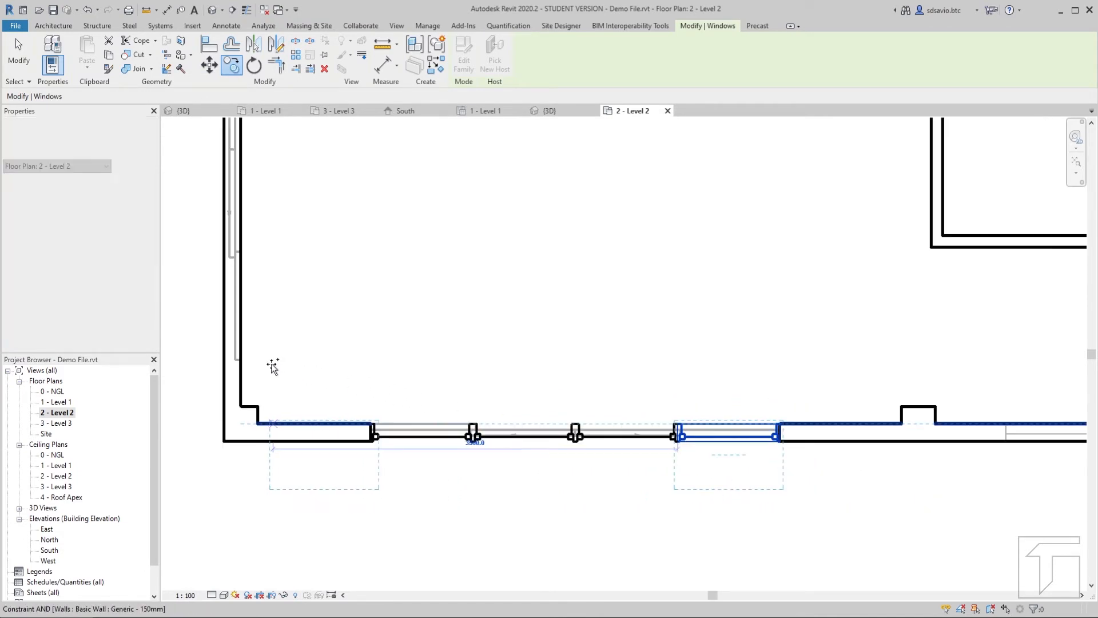
scroll(271, 364, down, 2)
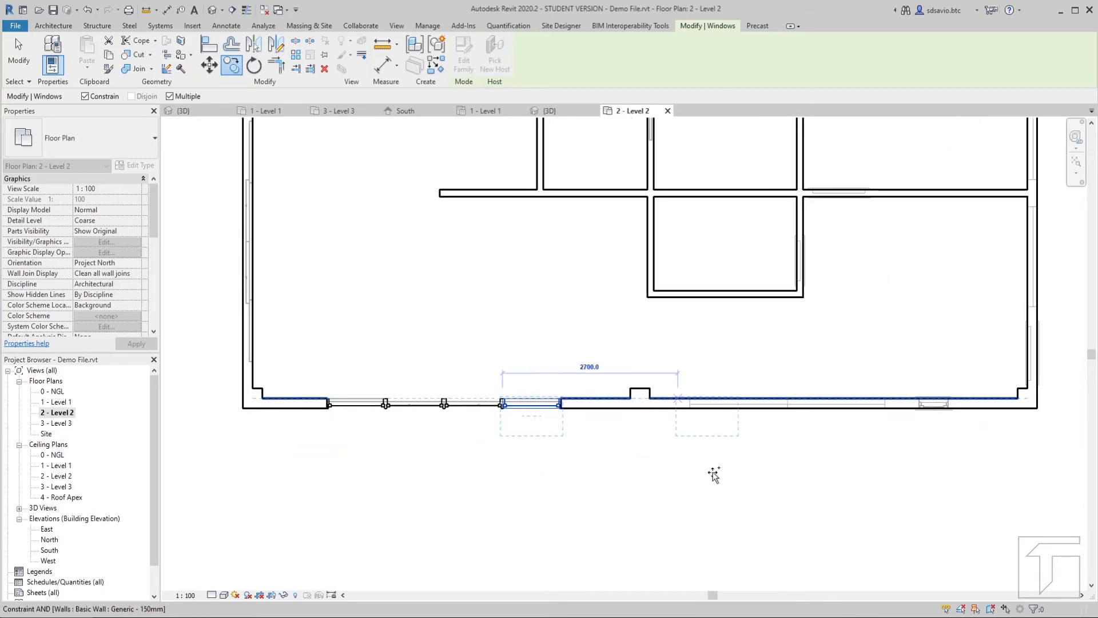
scroll(735, 430, up, 4)
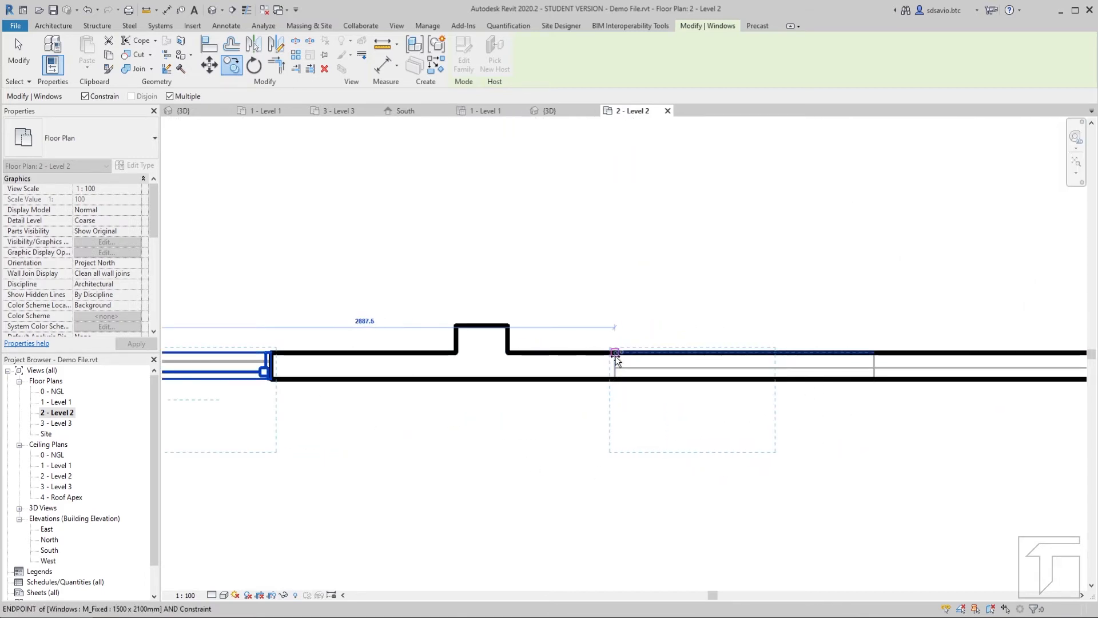
click(615, 357)
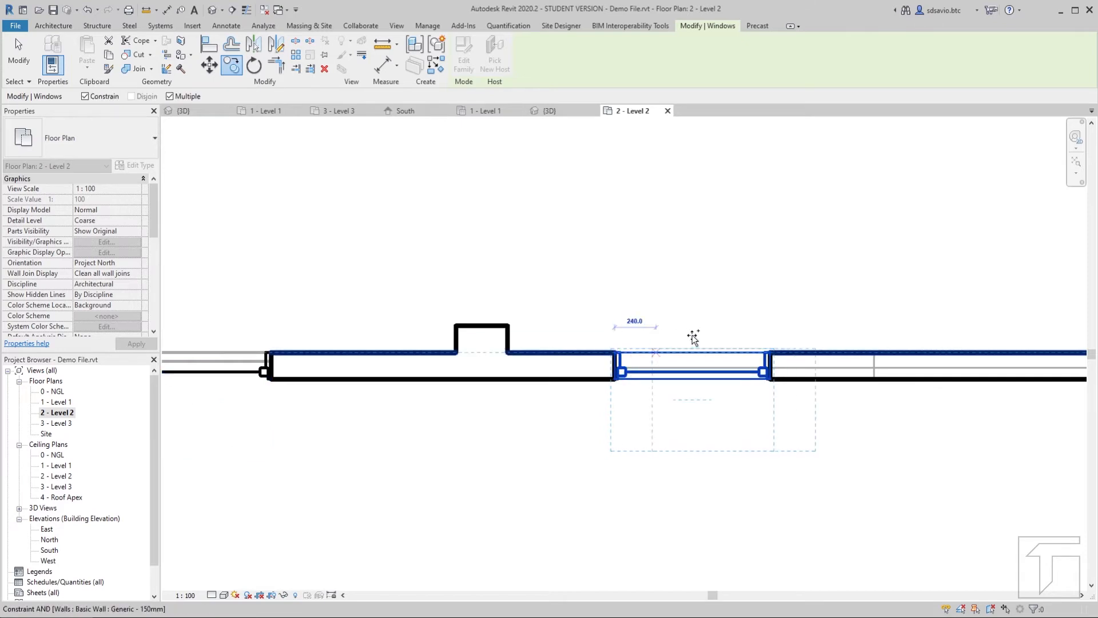
click(770, 353)
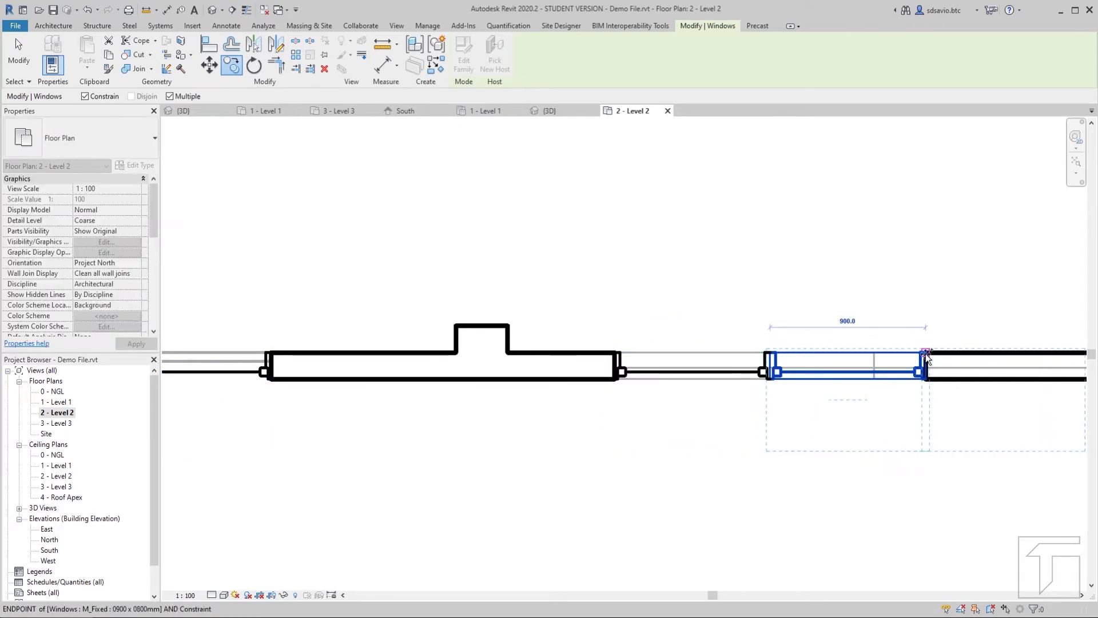
middle_drag(926, 357, 530, 360)
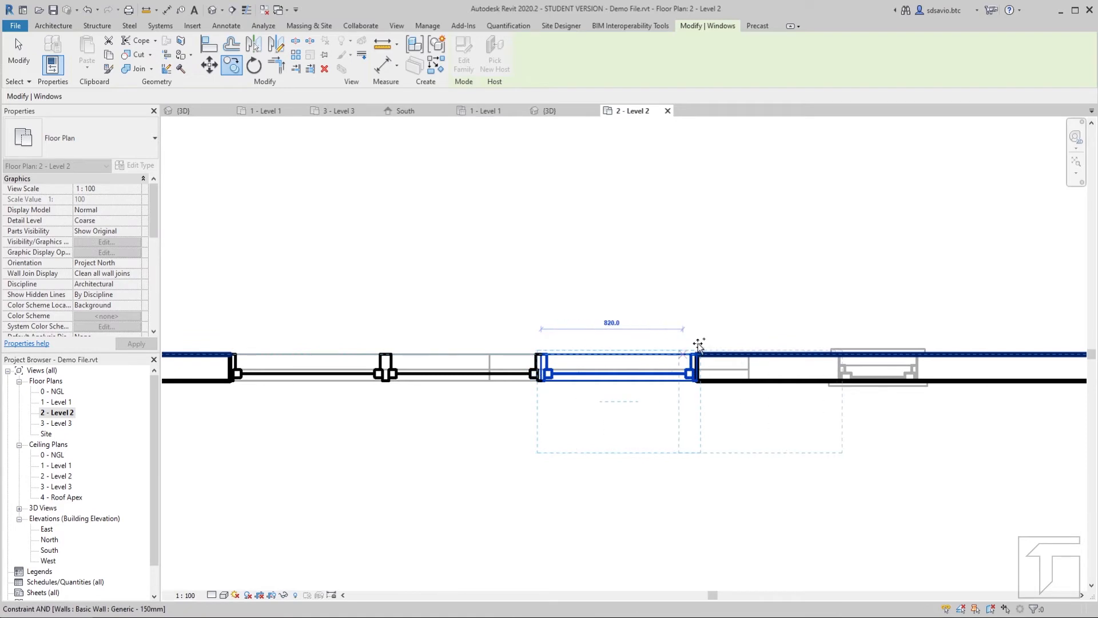
click(863, 339)
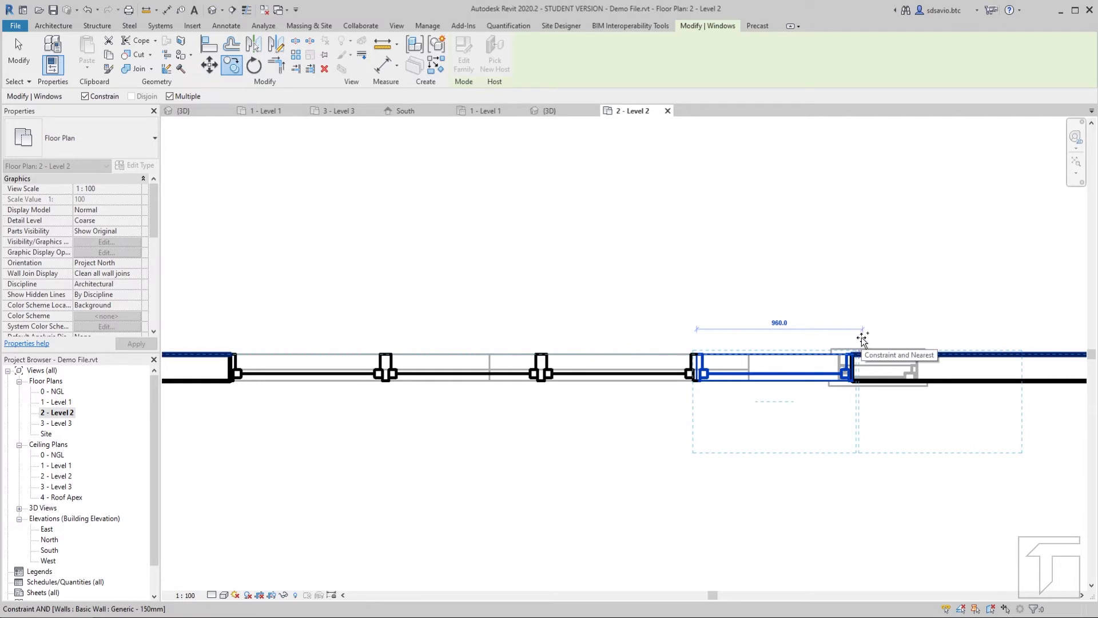
click(852, 338)
key(Escape)
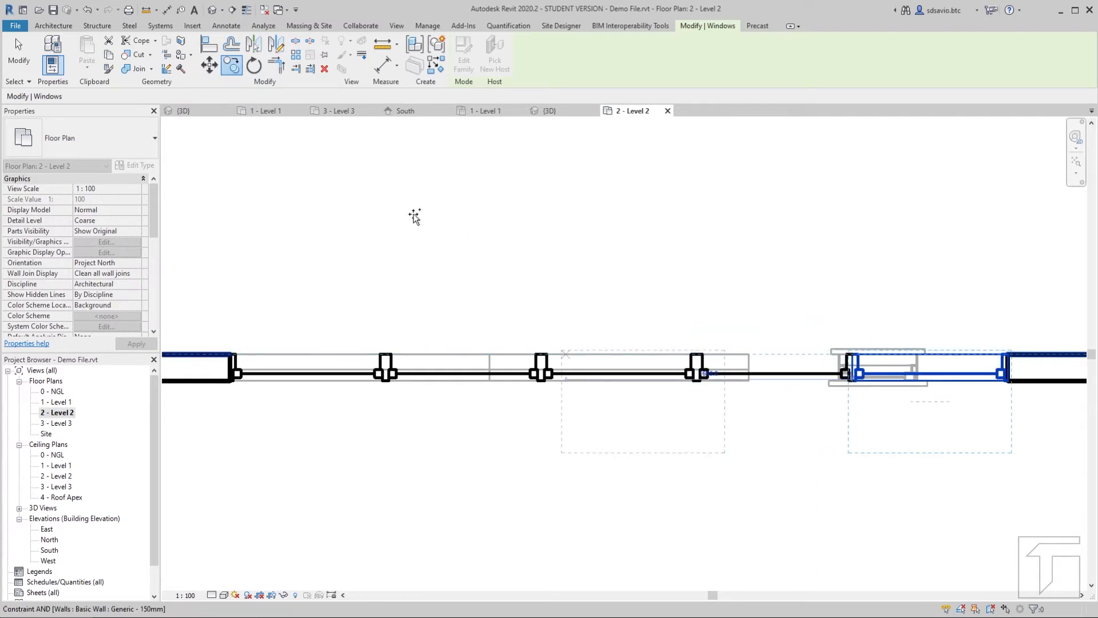
key(Escape)
key(Escape)
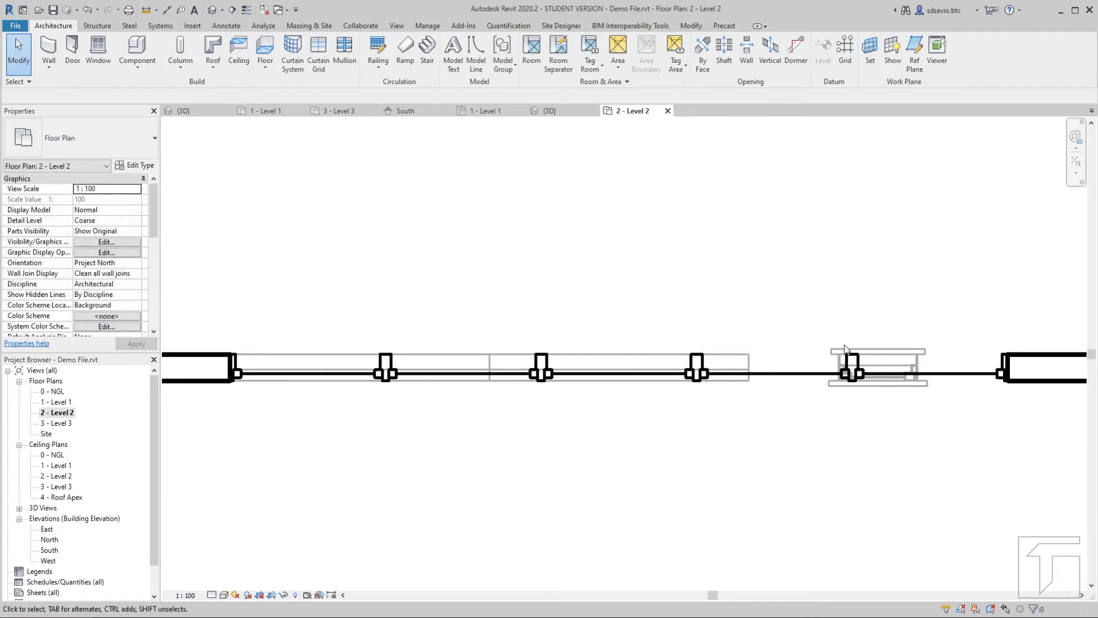
Step: Delete the M_Window-Awning-Single 450 x 600mm window from the right end of Level 1's bottom wall and check the South elevation
scroll(778, 303, down, 5)
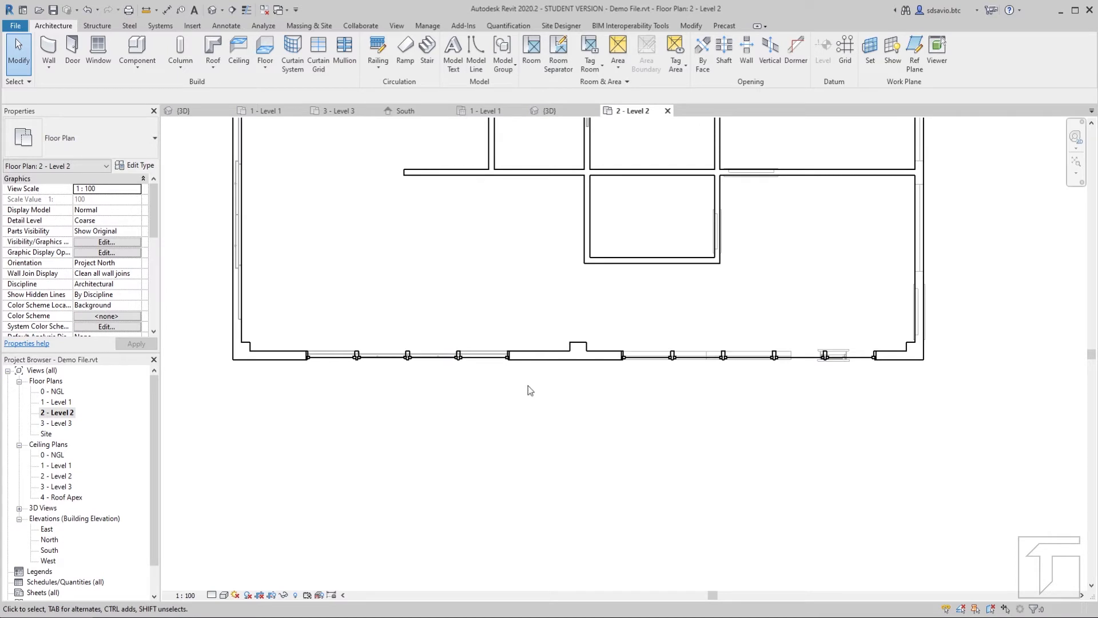
click(266, 111)
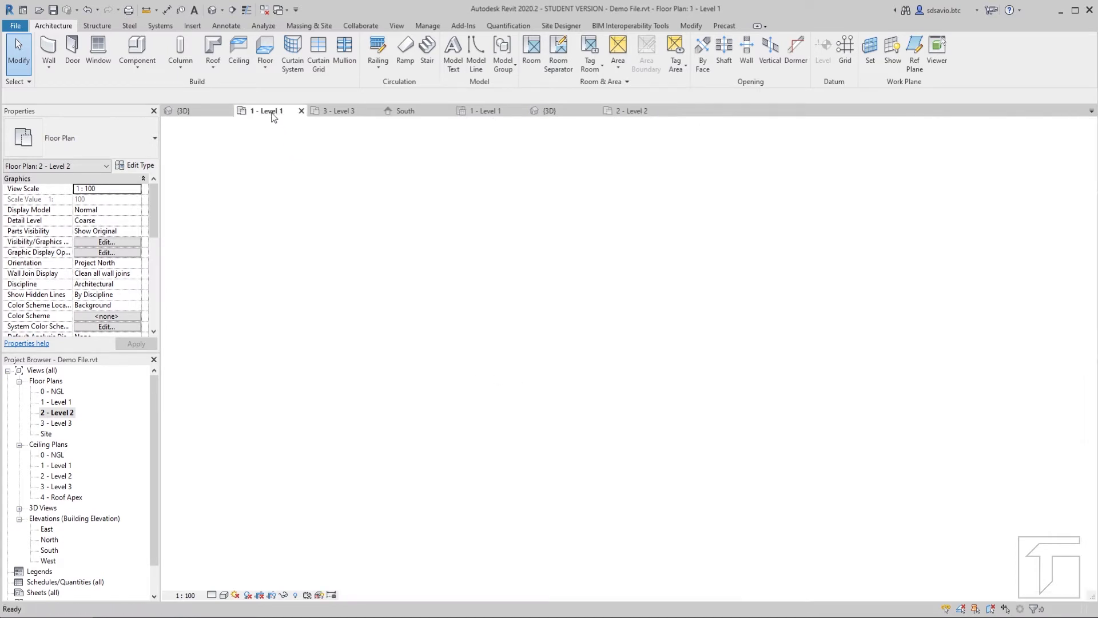
scroll(801, 513, up, 2)
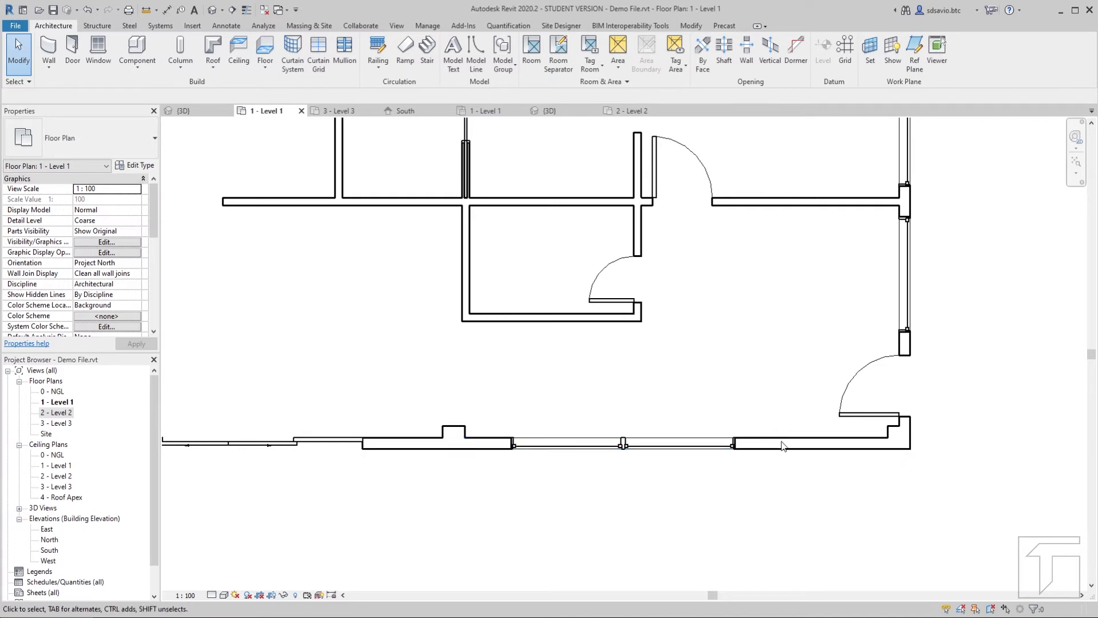
drag(755, 393, 826, 494)
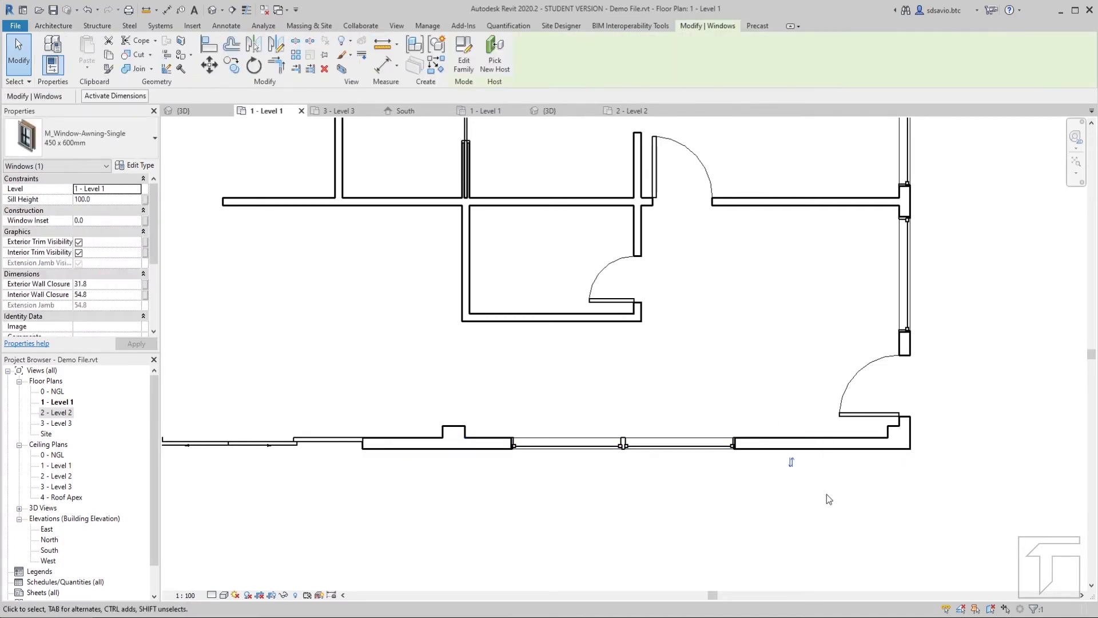
key(Escape)
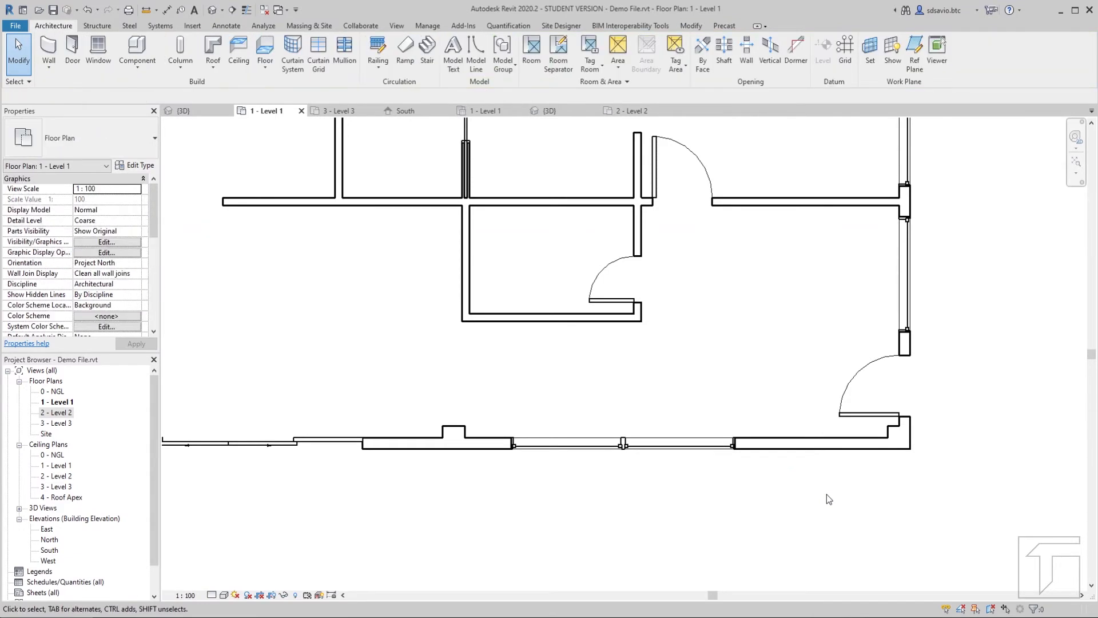
click(414, 112)
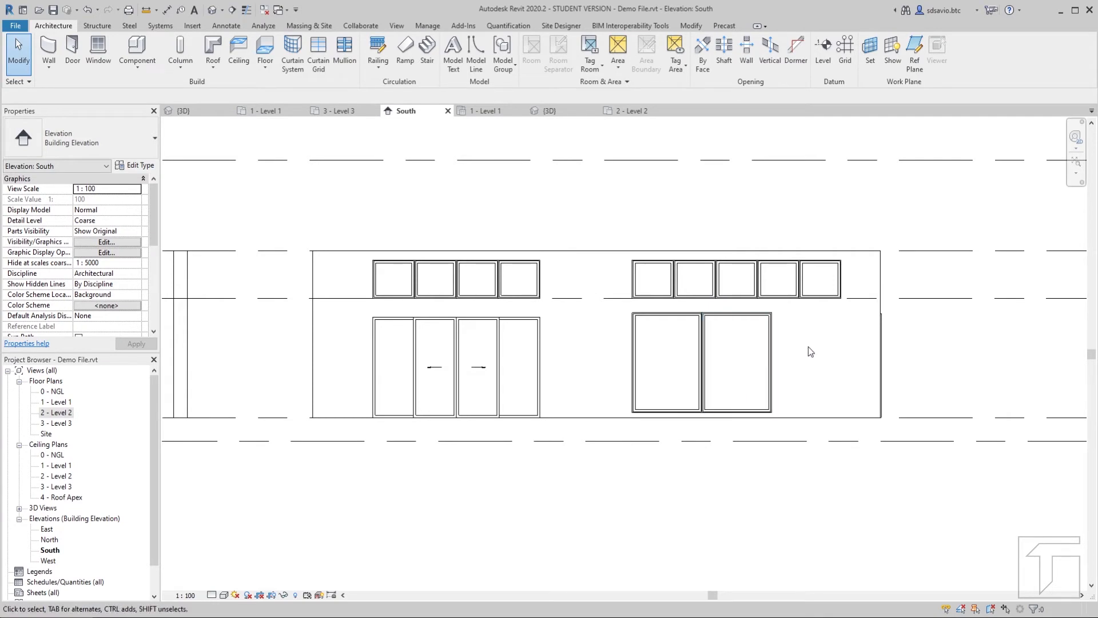
Step: In the Level 1 plan, copy the right-hand M_Fixed 1500 x 2100mm window of the bottom wall once to its right, edge to edge
click(267, 111)
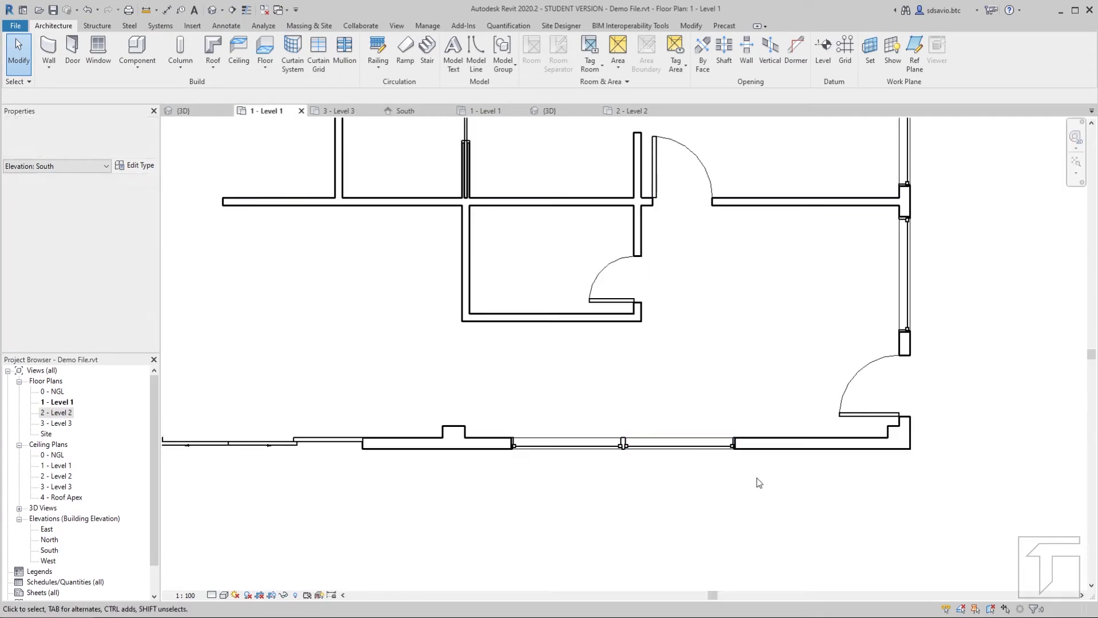
click(650, 451)
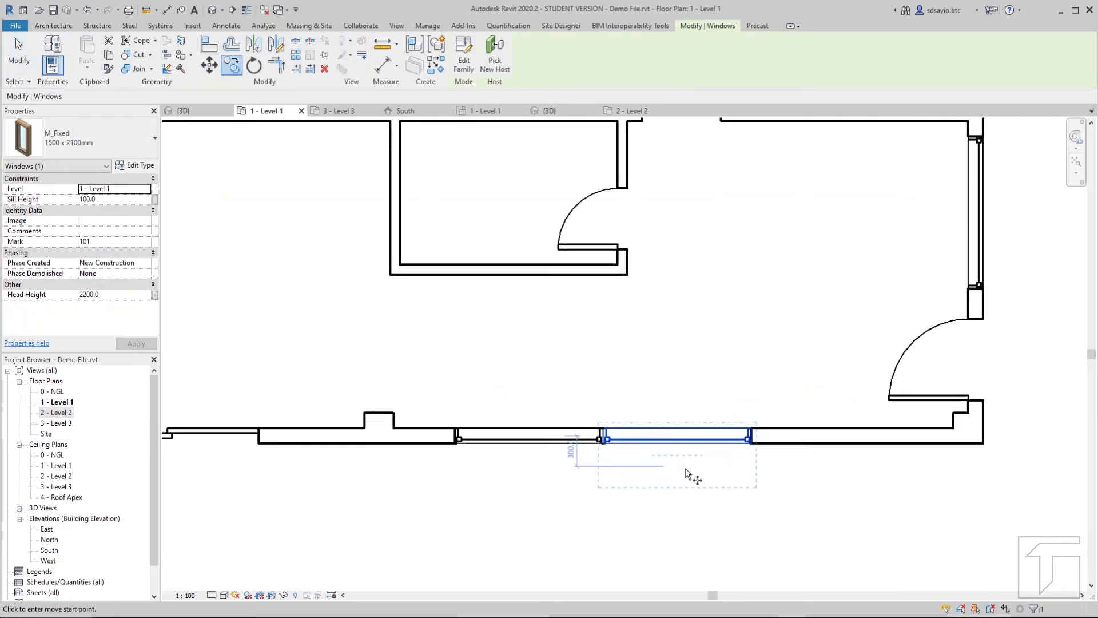
key(c)
key(o)
scroll(686, 468, up, 4)
click(543, 400)
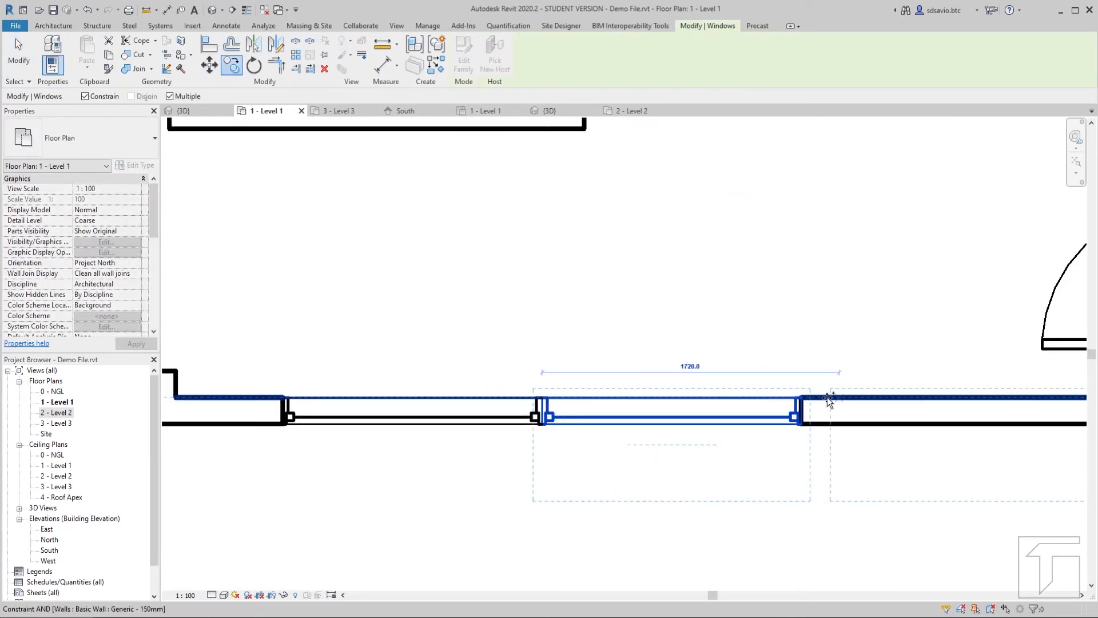
click(802, 399)
key(Escape)
key(Escape)
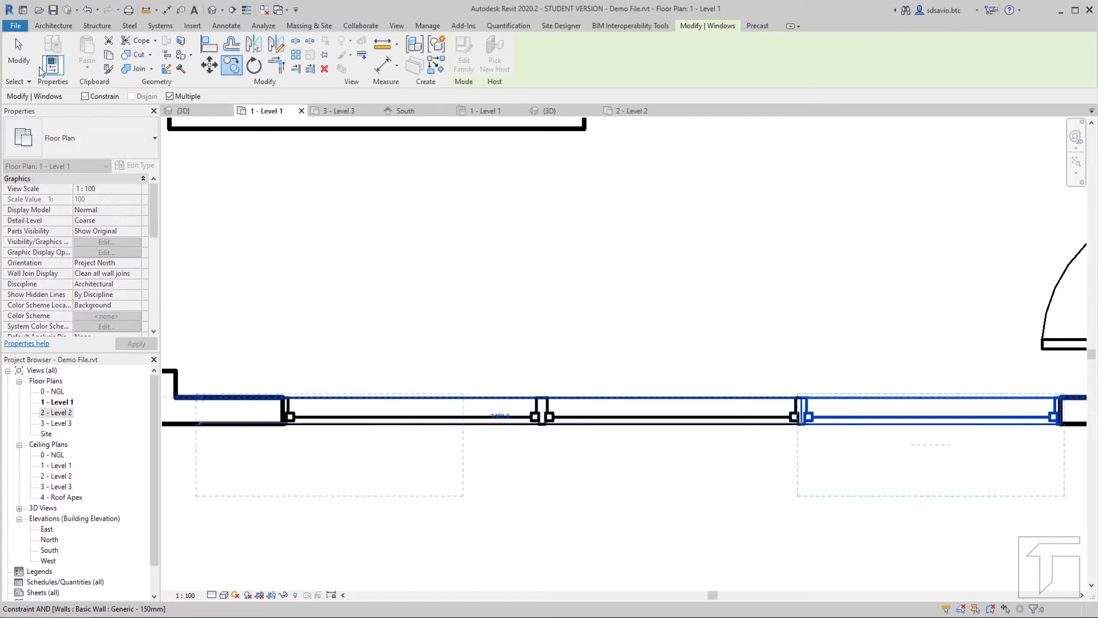
scroll(715, 372, down, 2)
scroll(816, 392, down, 2)
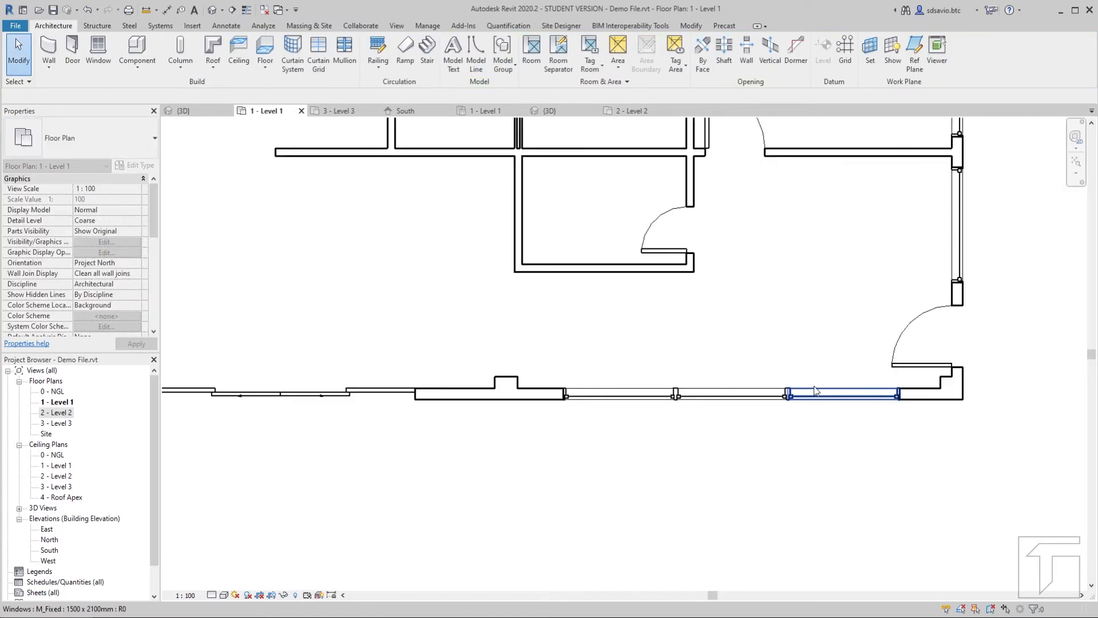
key(Escape)
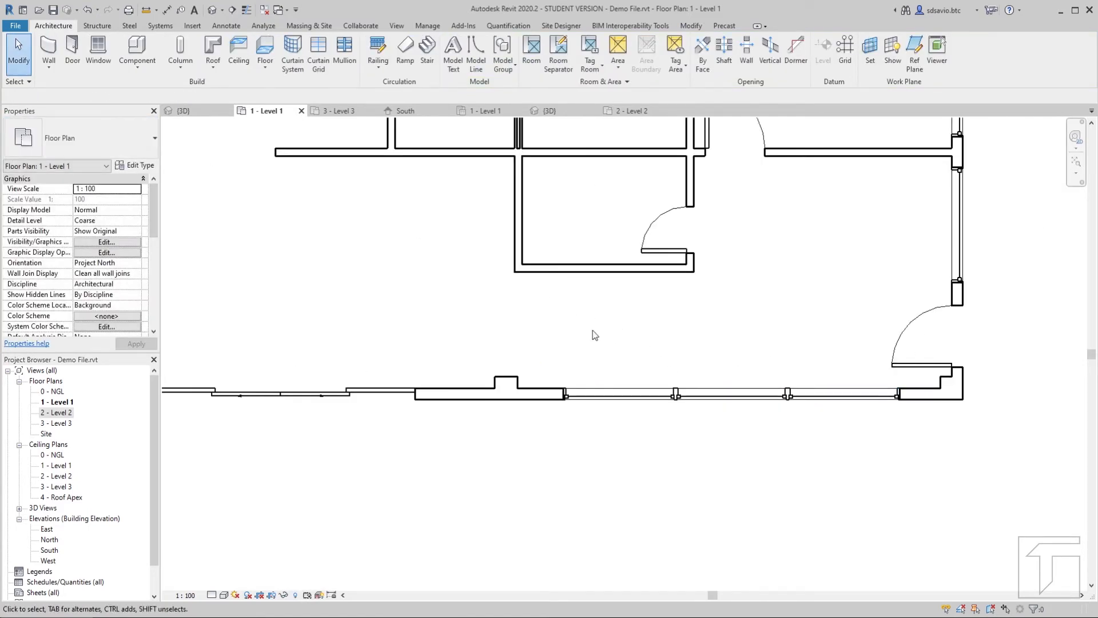
Step: Start placing a component on Level 1 and browse the available component types as far as M_Water Closet - Flush Tank
scroll(594, 332, down, 1)
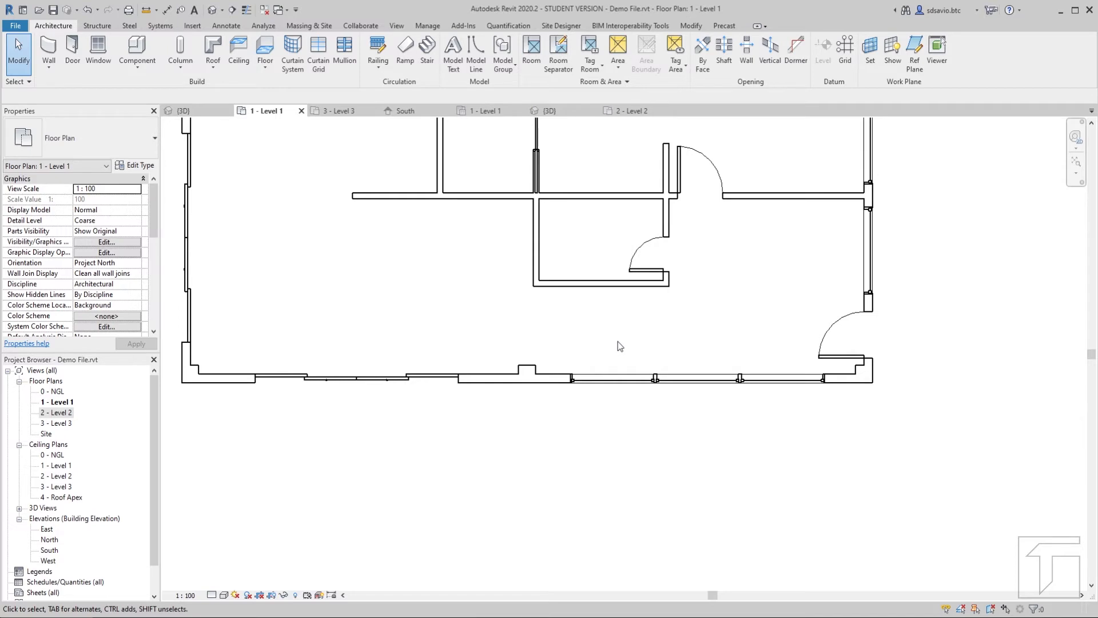
scroll(603, 312, down, 2)
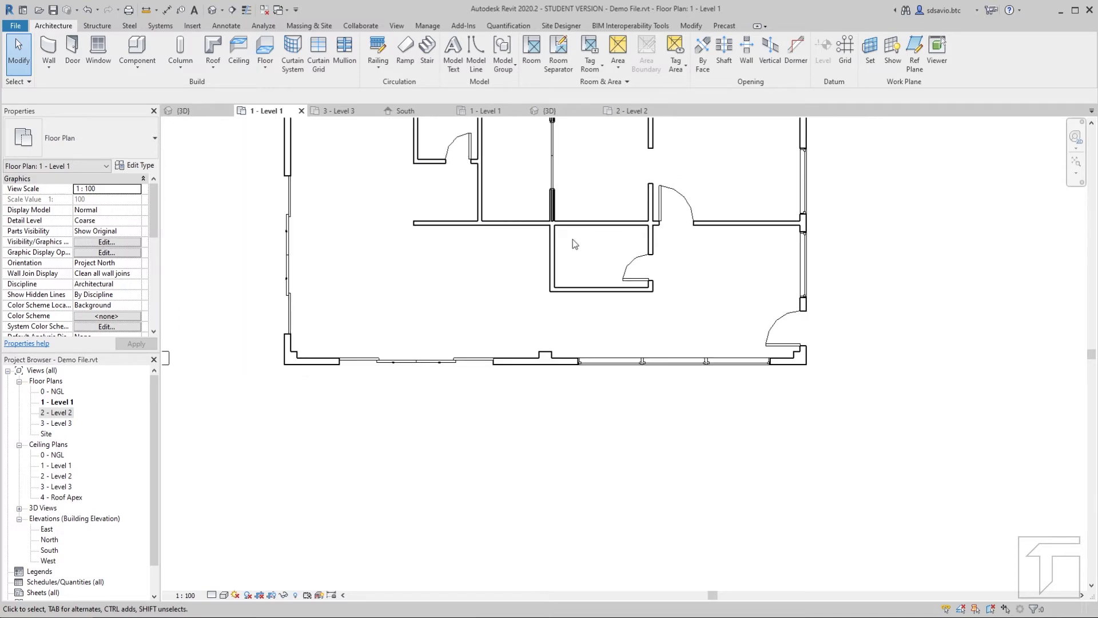
middle_drag(586, 260, 644, 356)
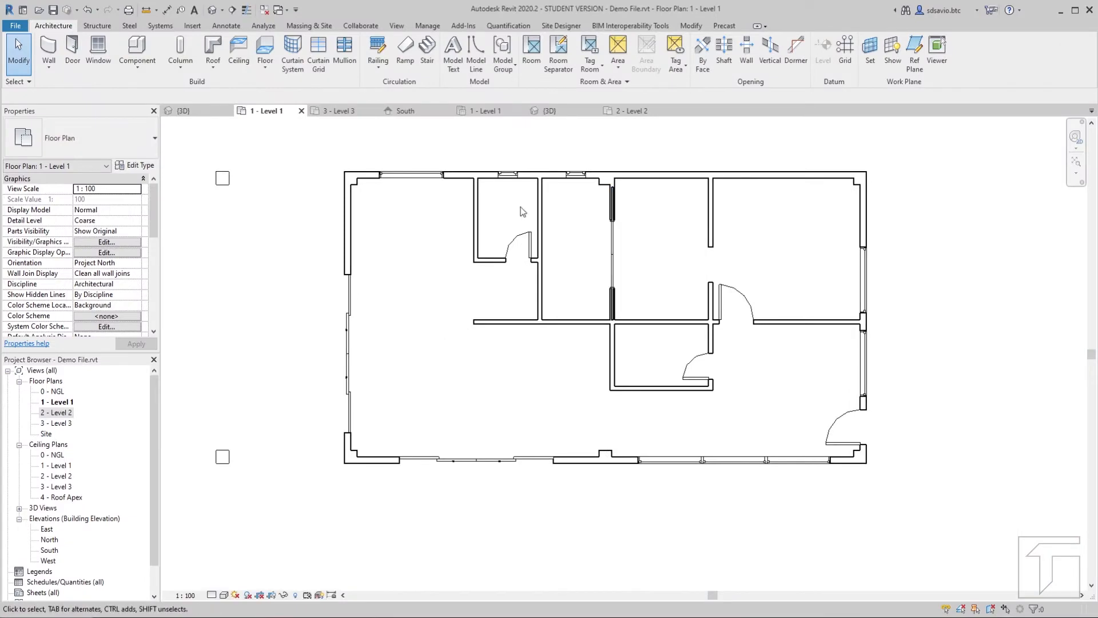
scroll(529, 169, up, 4)
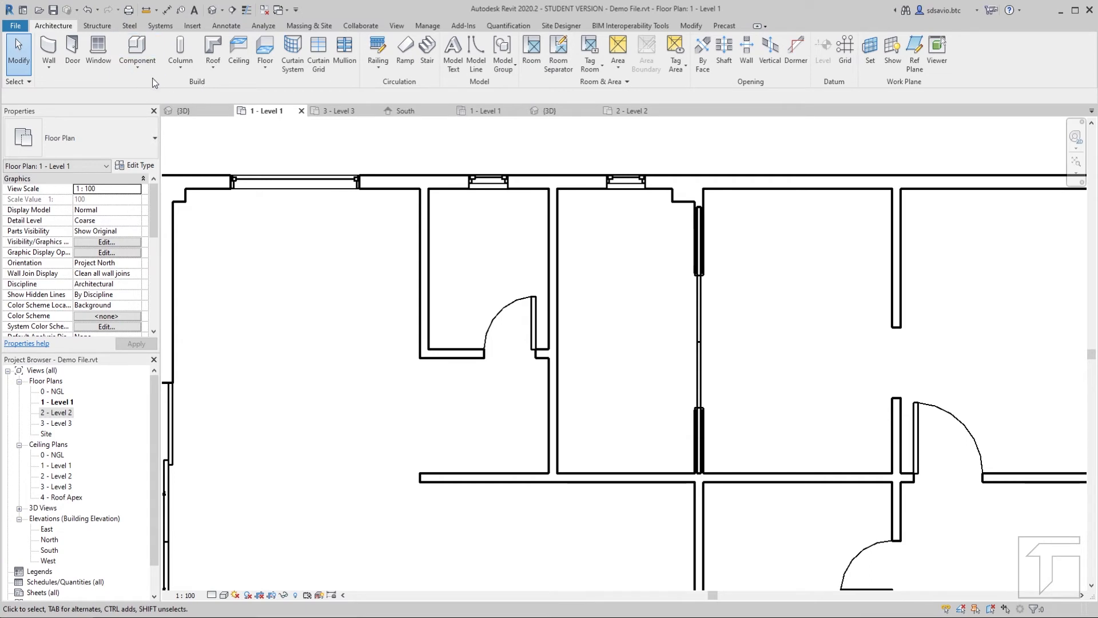
click(137, 48)
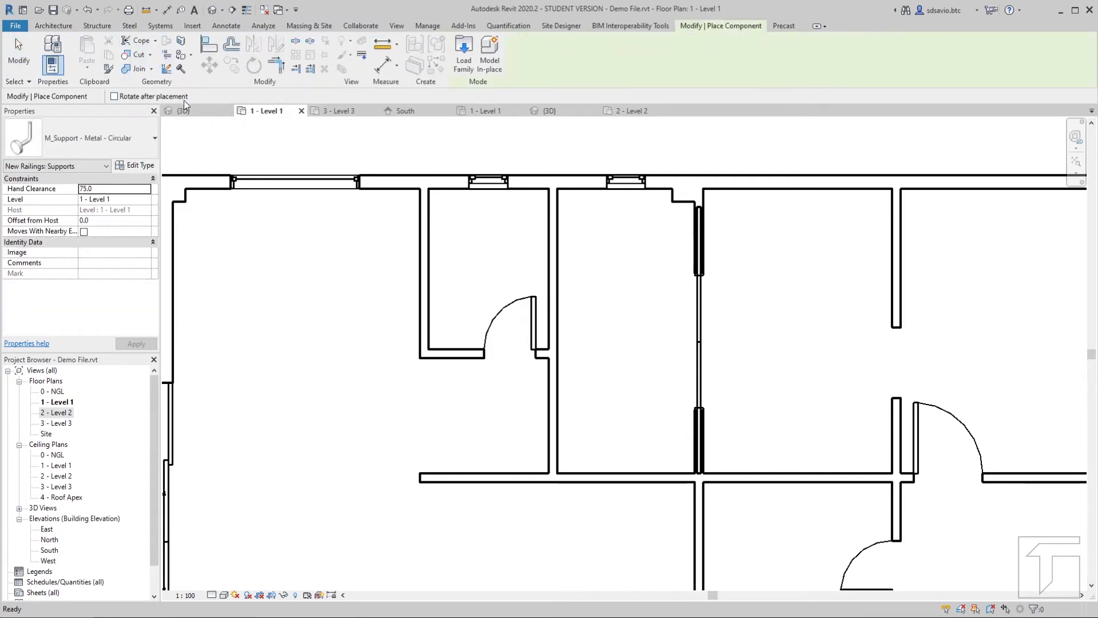
click(63, 140)
scroll(74, 204, down, 10)
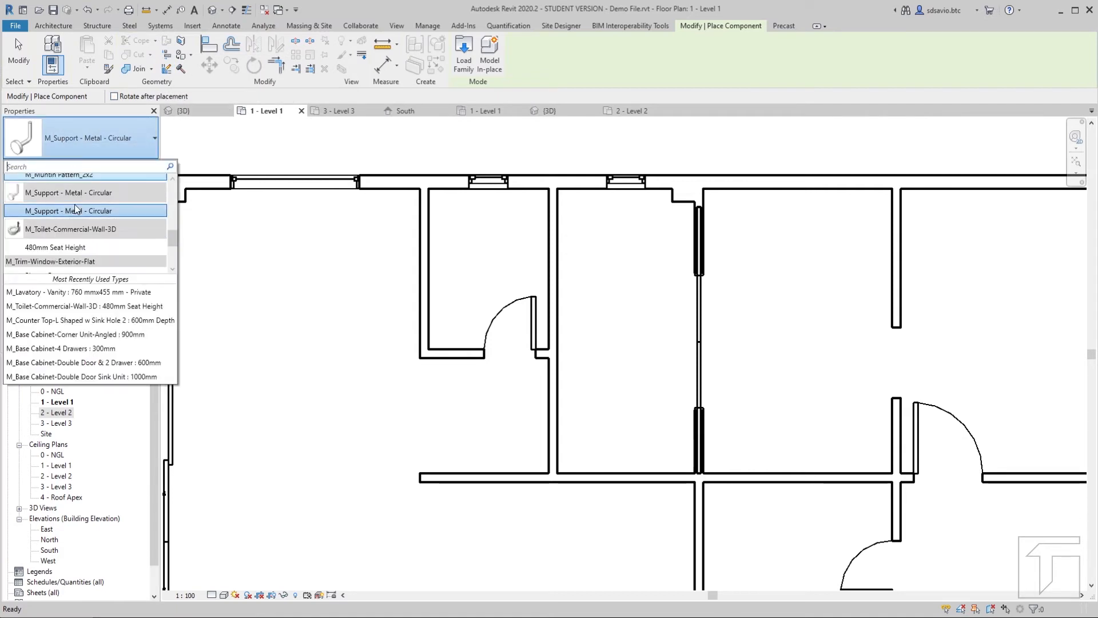
scroll(74, 205, down, 1)
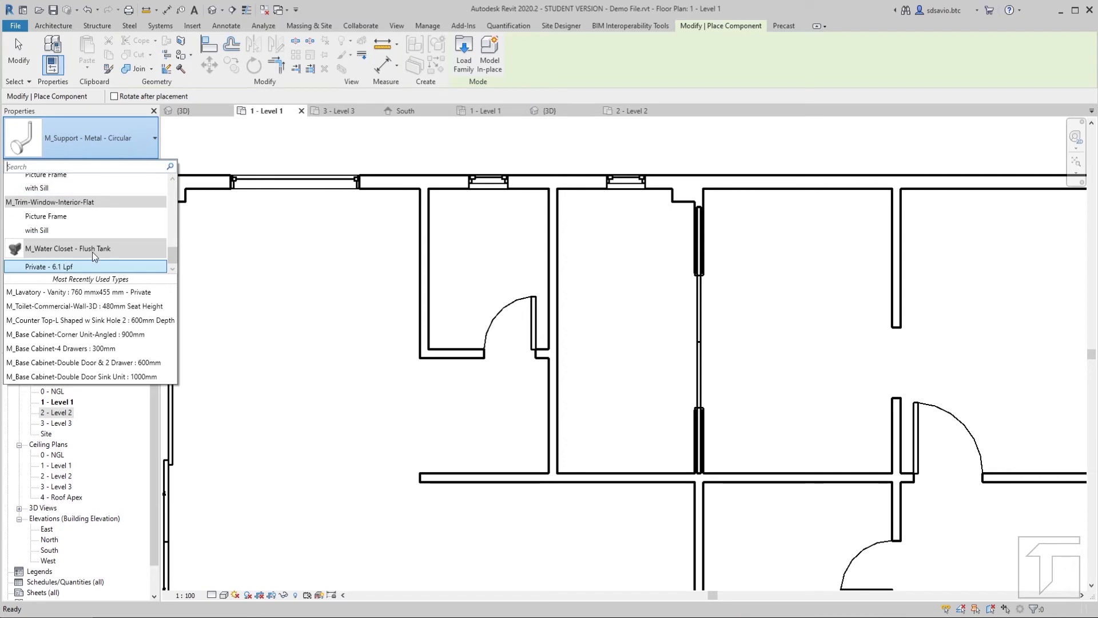
Step: Place an M_Water Closet - Flush Tank, Private - 6.1 Lpf, against the window wall of the small toilet room, rotated so the bowl faces the door
scroll(96, 238, up, 2)
scroll(99, 241, down, 2)
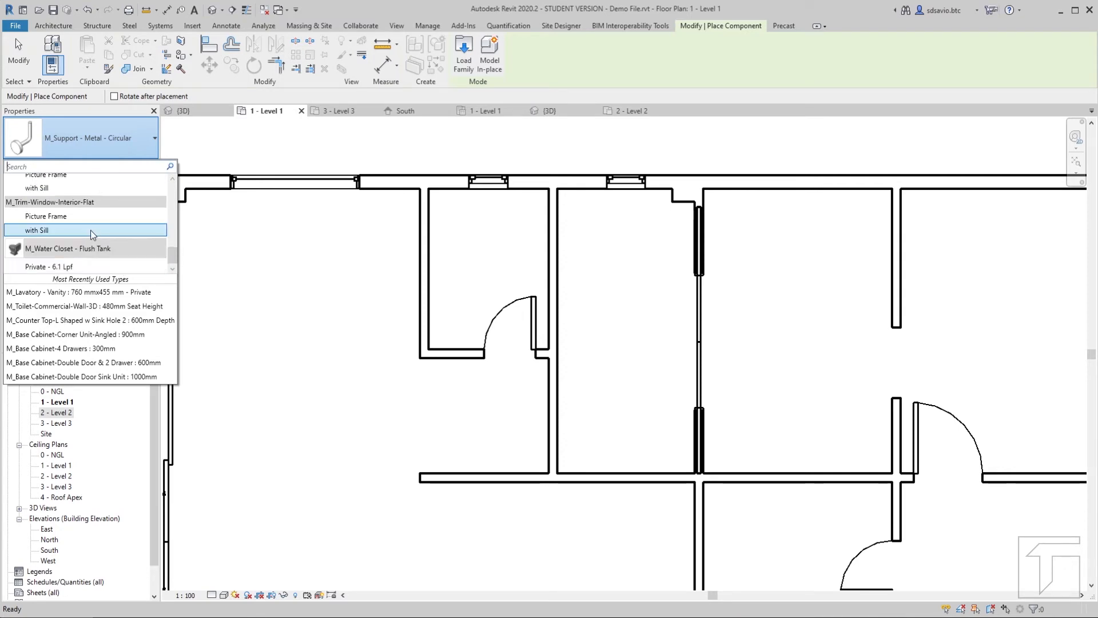
click(45, 268)
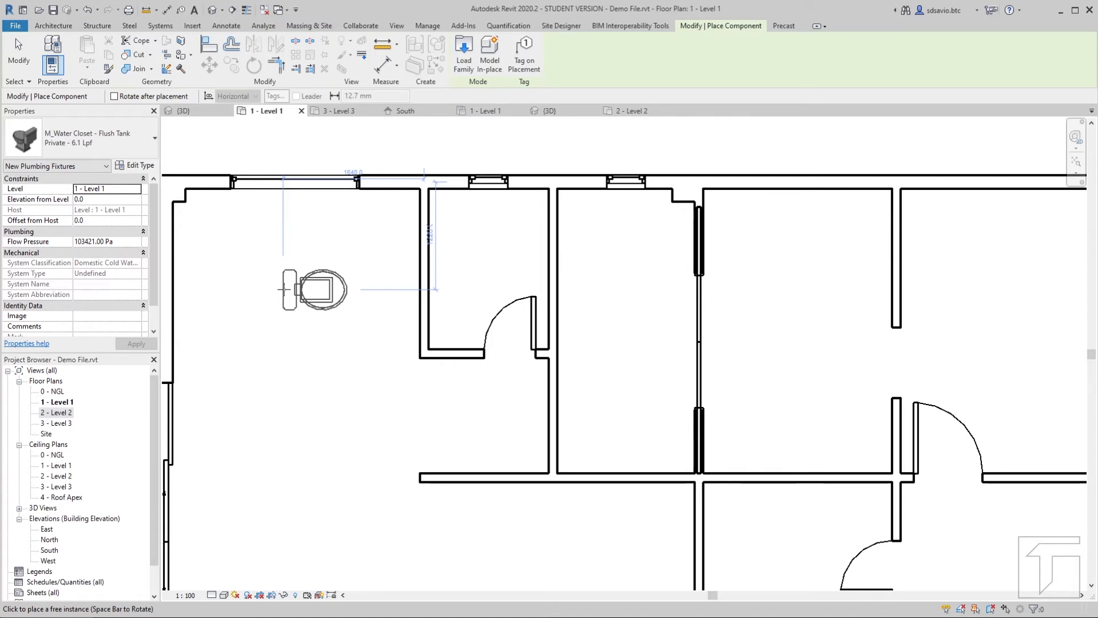
key(space)
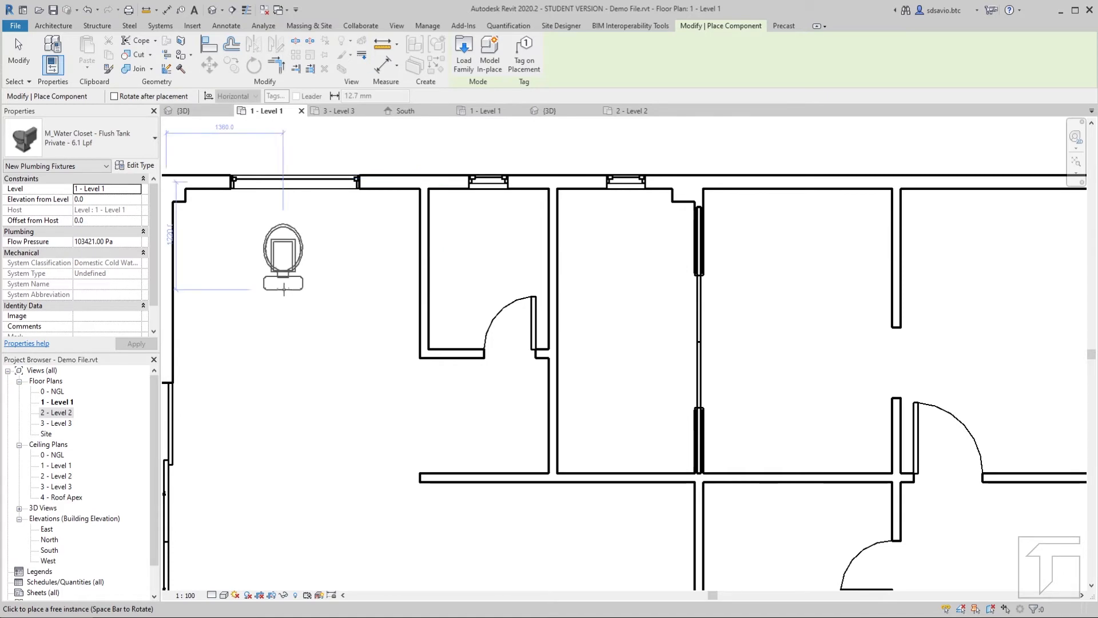
key(space)
key(space)
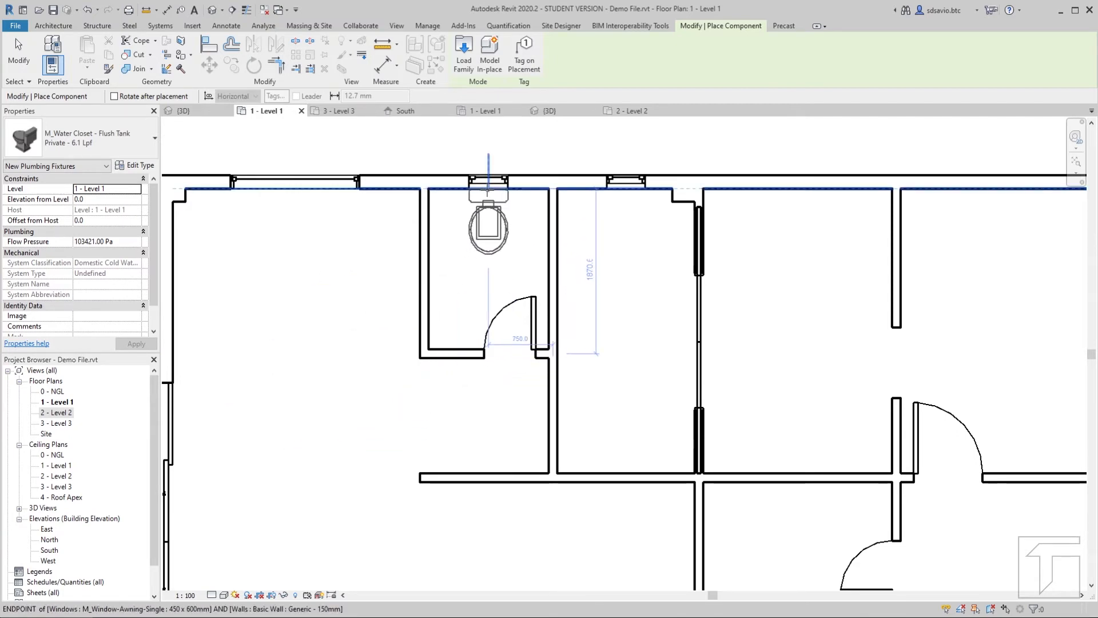
click(492, 233)
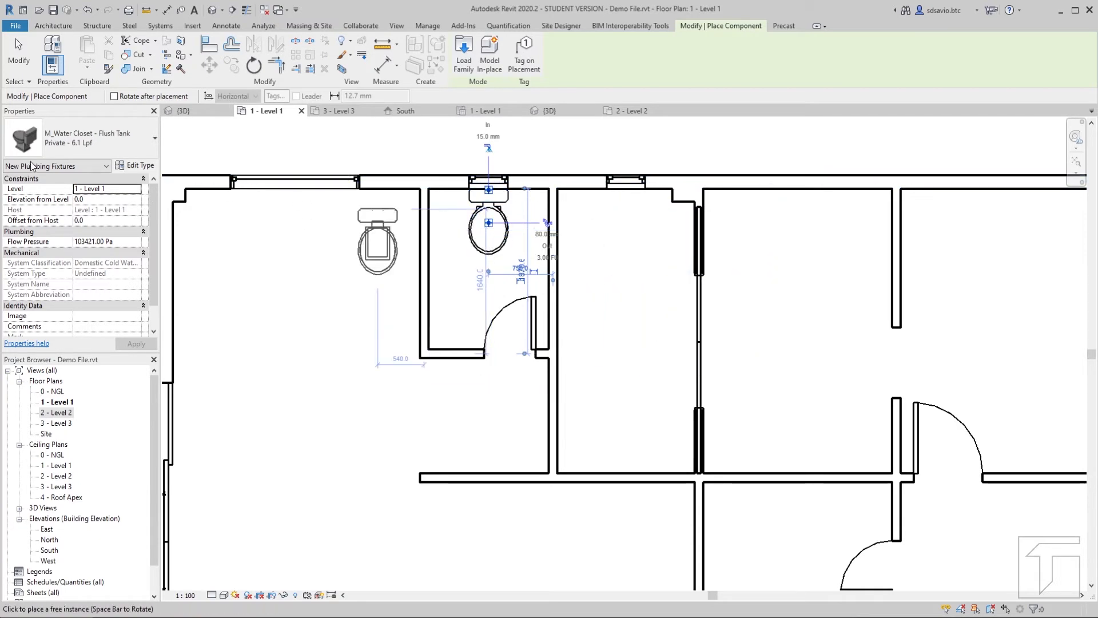
Step: Place an M_Toilet-Commercial-Wall-3D with 480mm Seat Height on the exterior wall, centred on the window of the adjacent bathroom
click(122, 134)
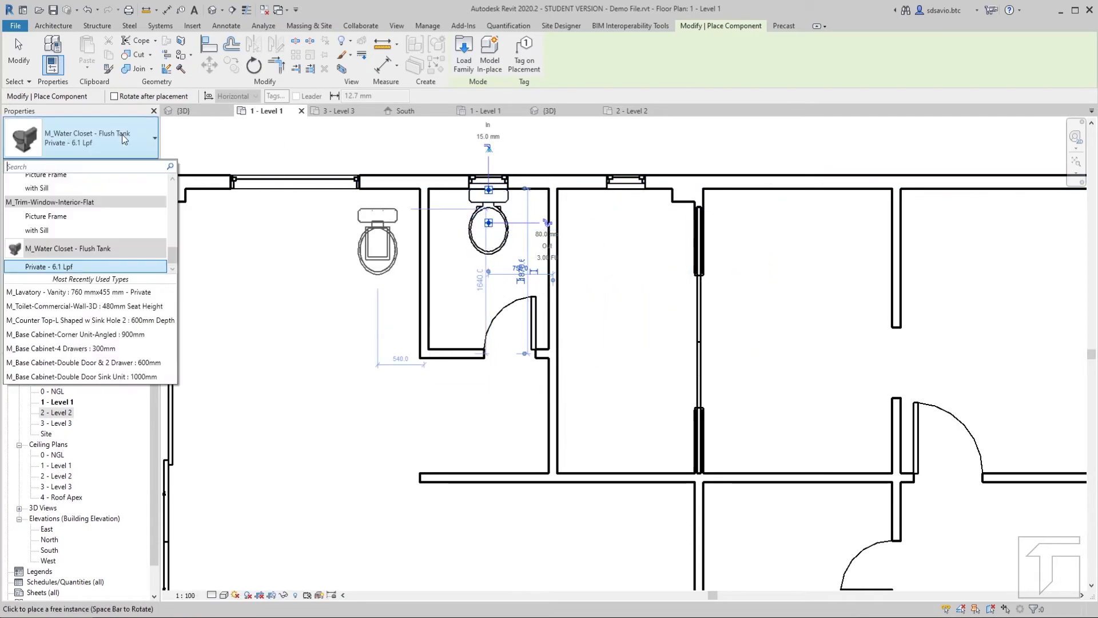
scroll(52, 235, up, 3)
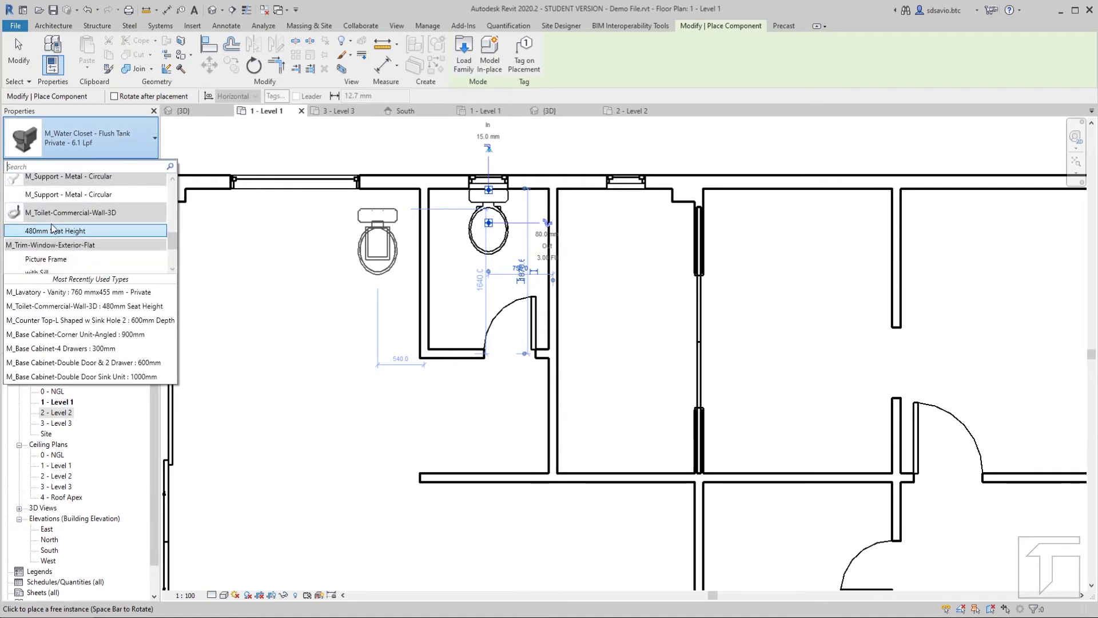
click(57, 232)
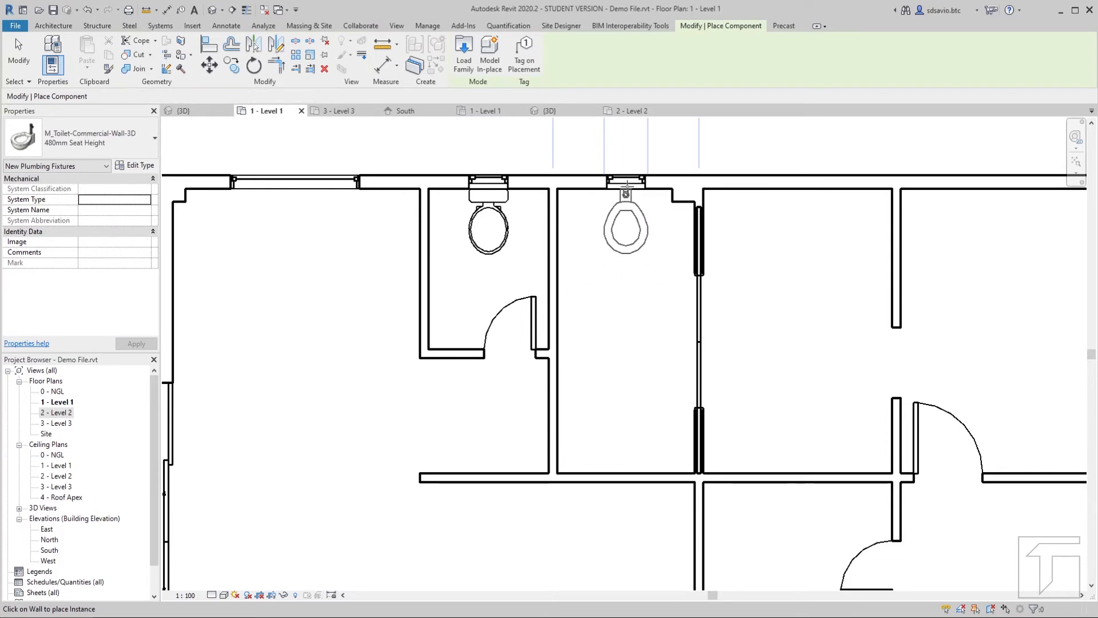
click(626, 189)
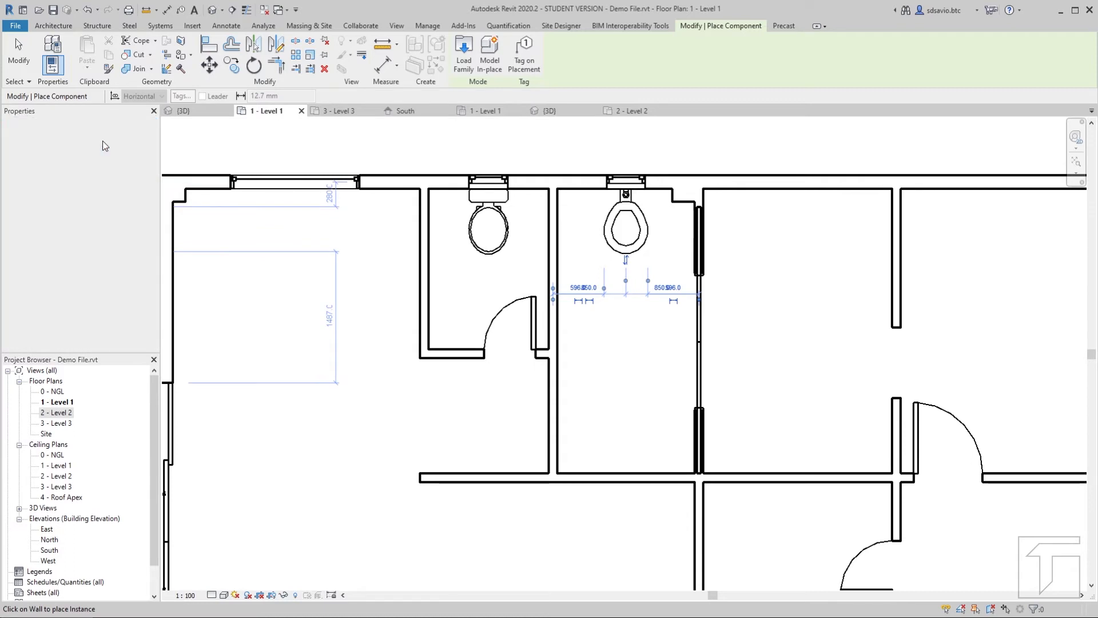
Step: Place an M_Lavatory - Vanity, 760 mmx455 mm - Private, in the small toilet room beside the door swing and finish placing components
click(102, 142)
scroll(90, 260, up, 2)
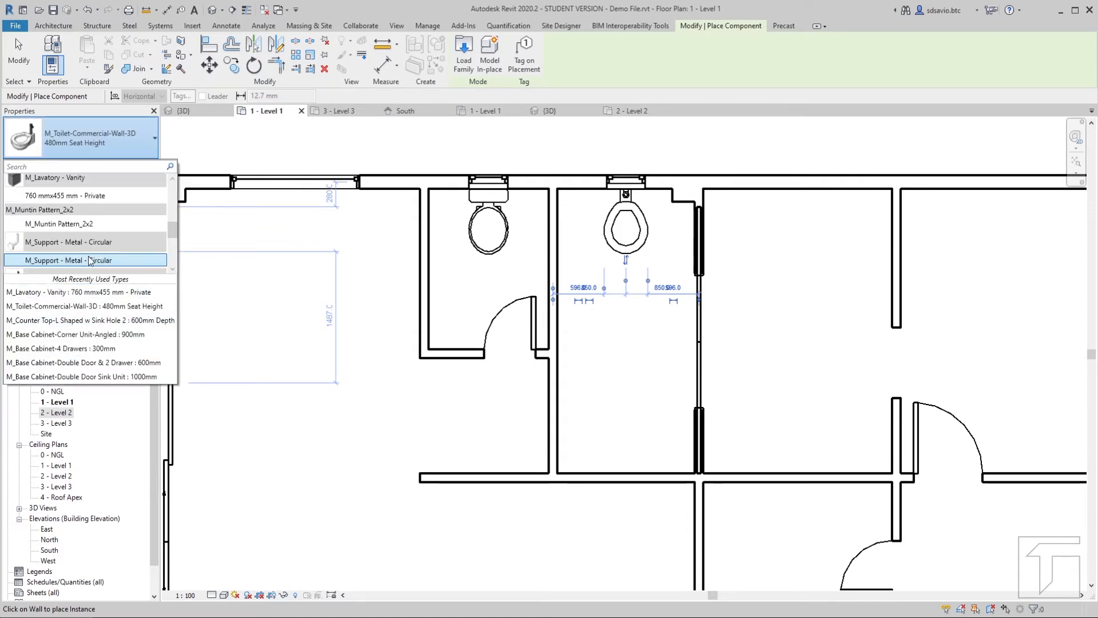
scroll(90, 261, up, 1)
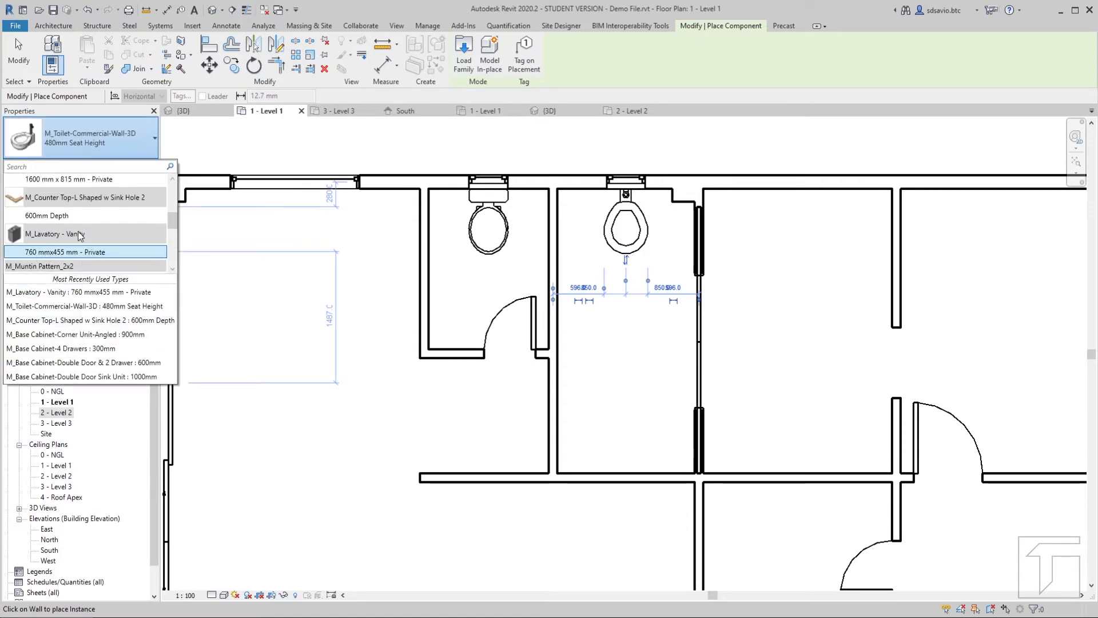
click(41, 252)
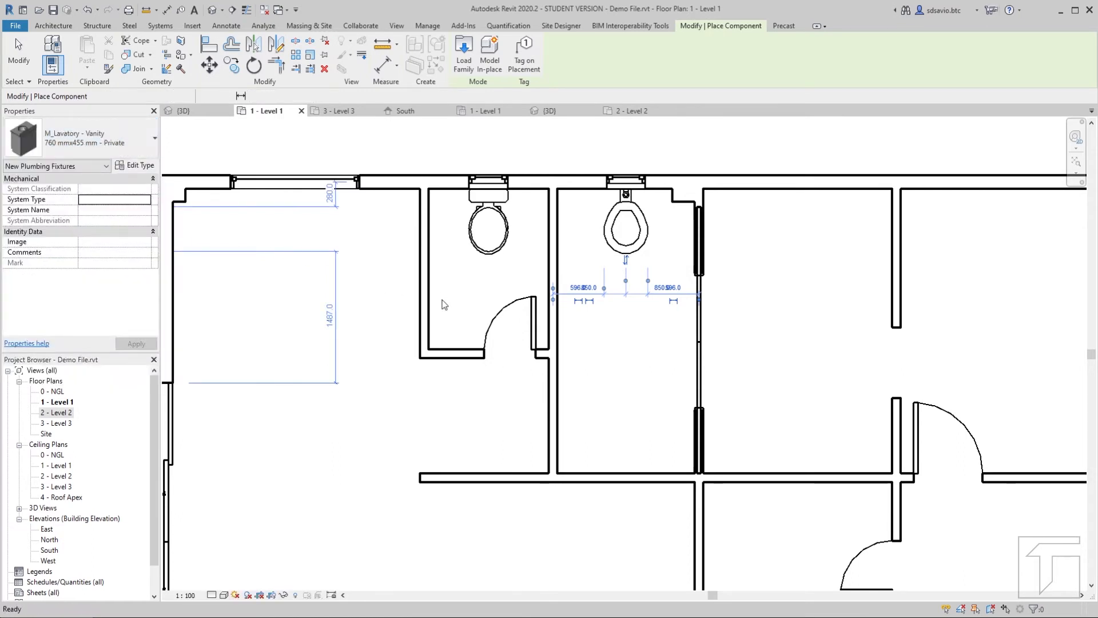
scroll(445, 305, up, 3)
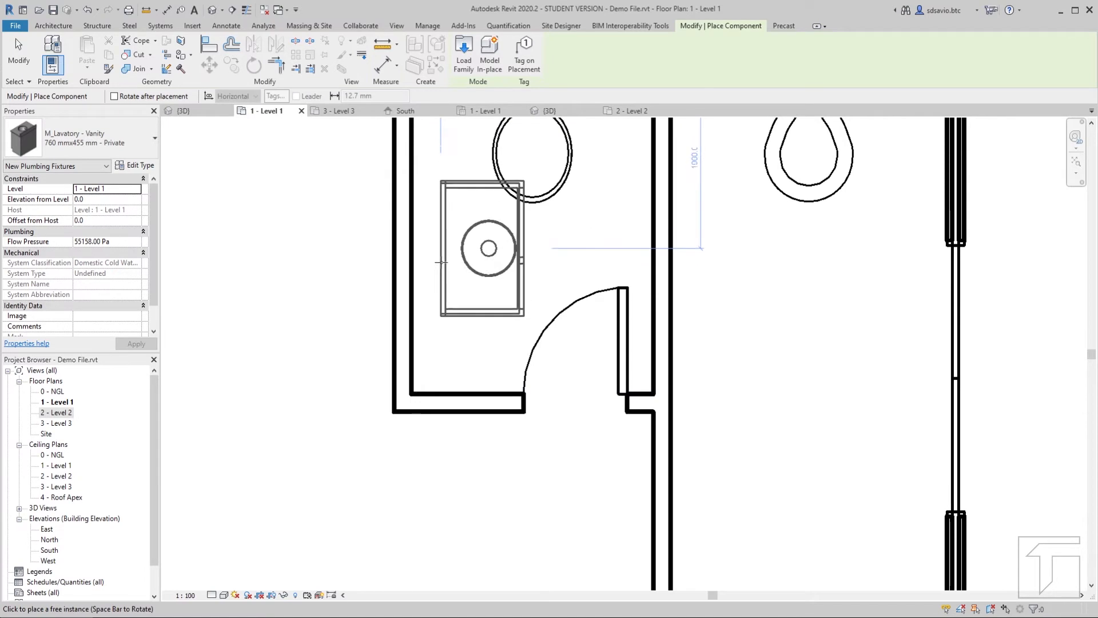
click(445, 296)
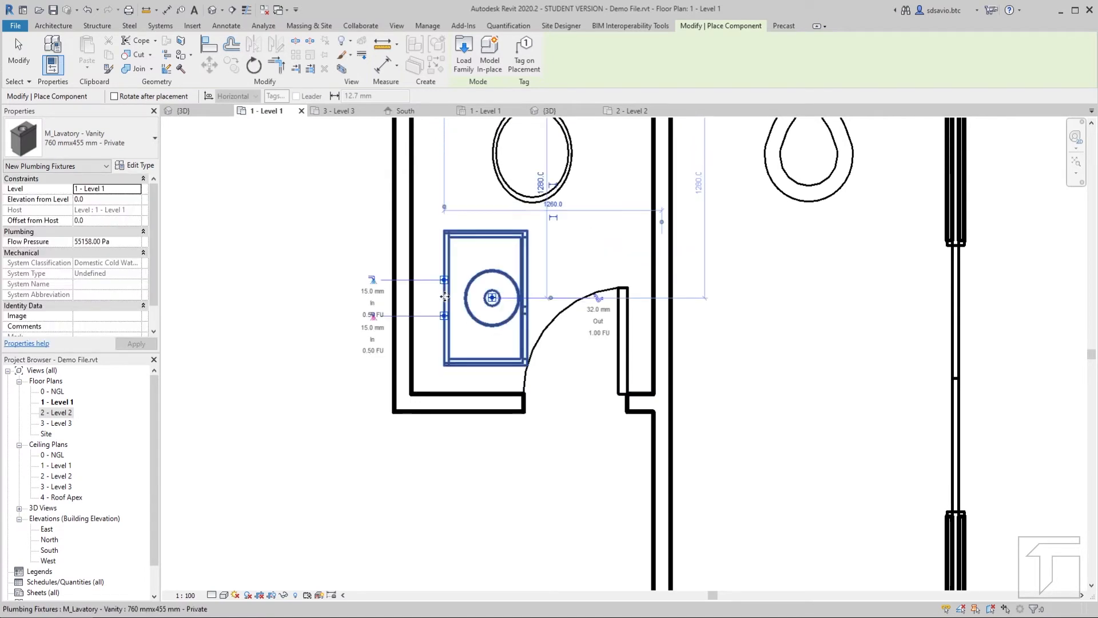
key(Escape)
key(Escape)
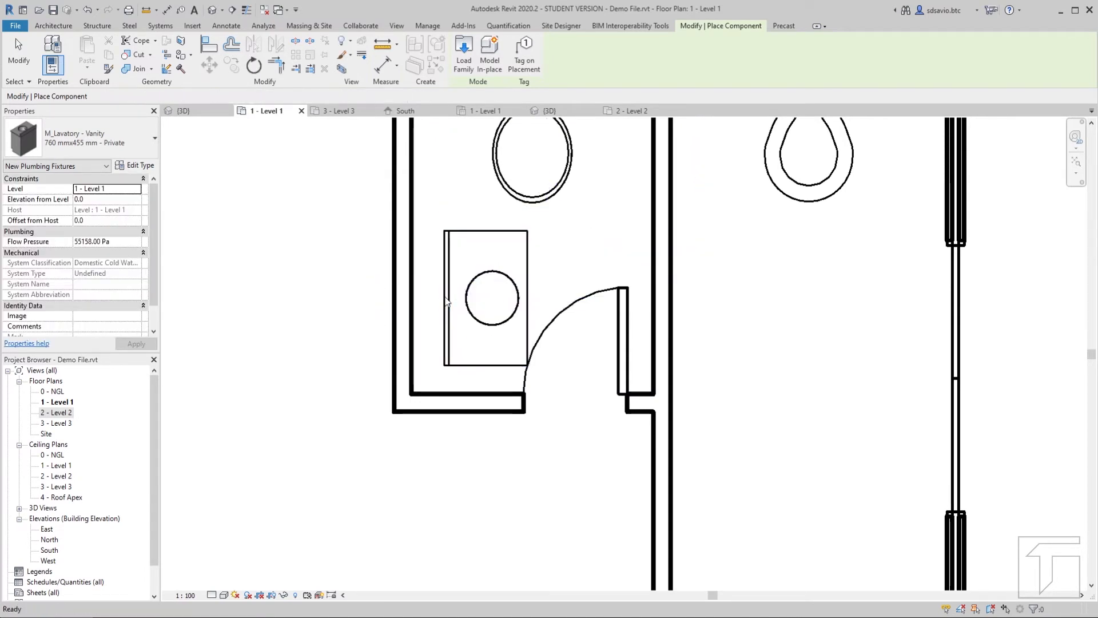
Step: Move the vanity without the Constrain option from its lower wall-side corner to the inner wall corner of the toilet room
click(450, 299)
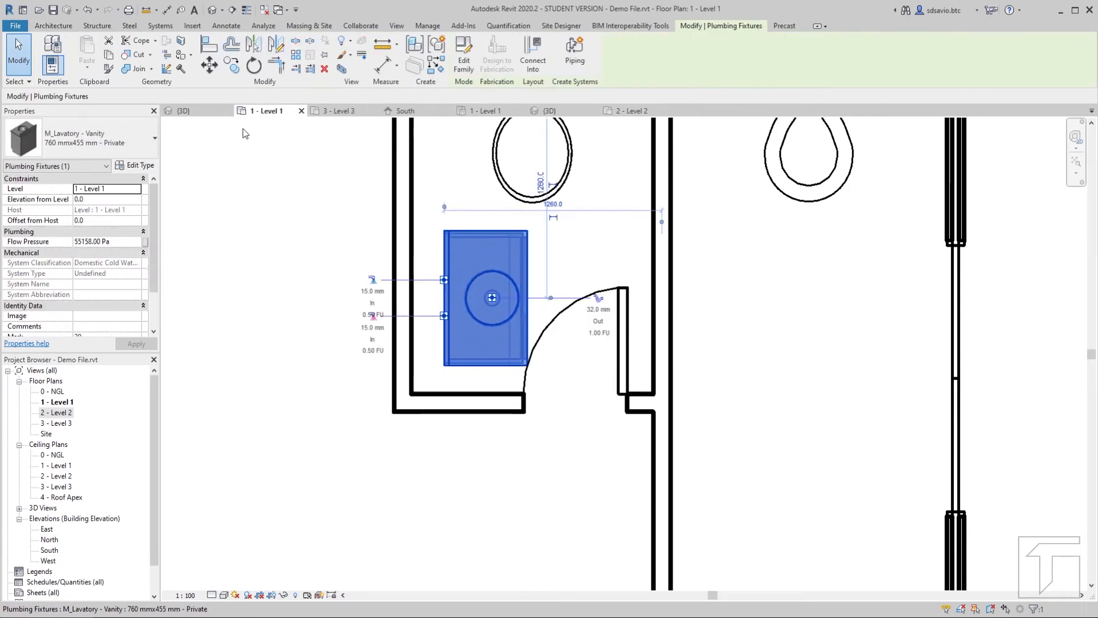
click(210, 72)
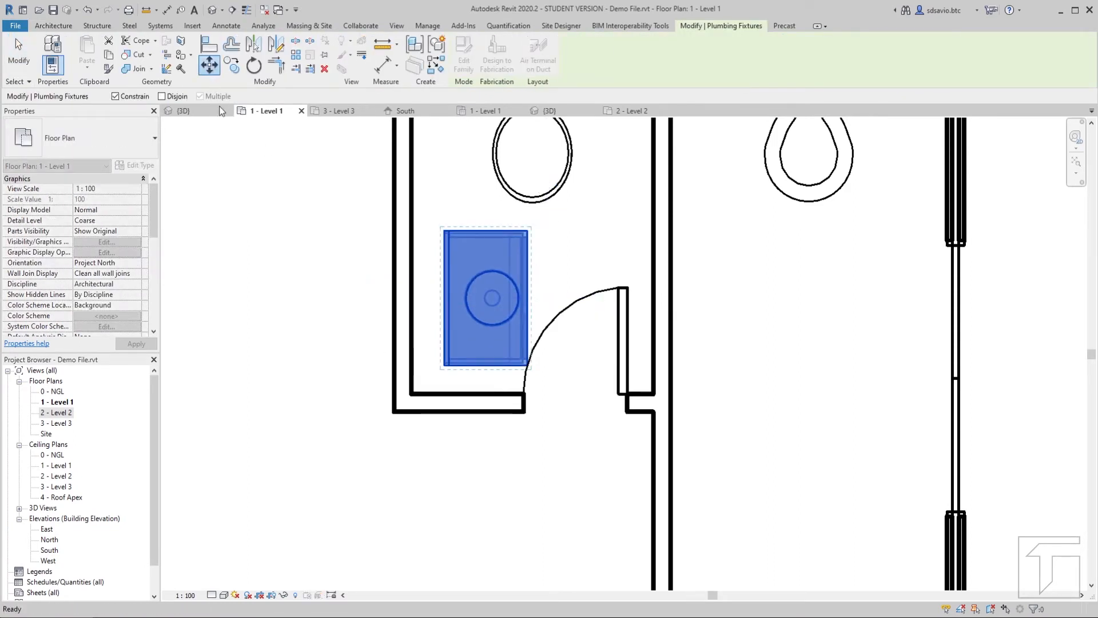
click(445, 365)
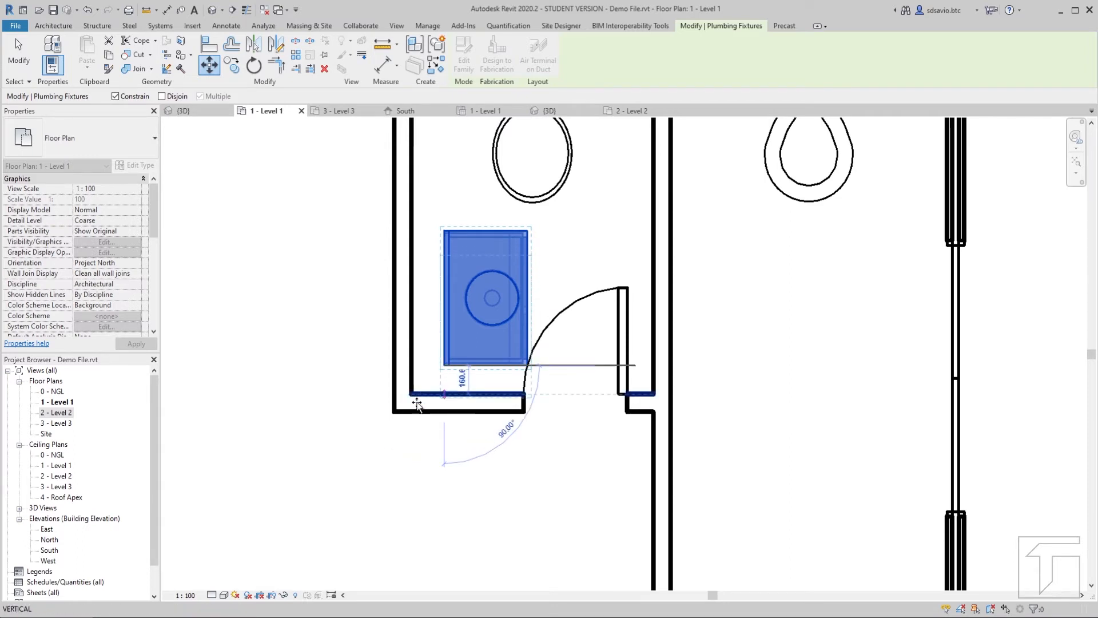
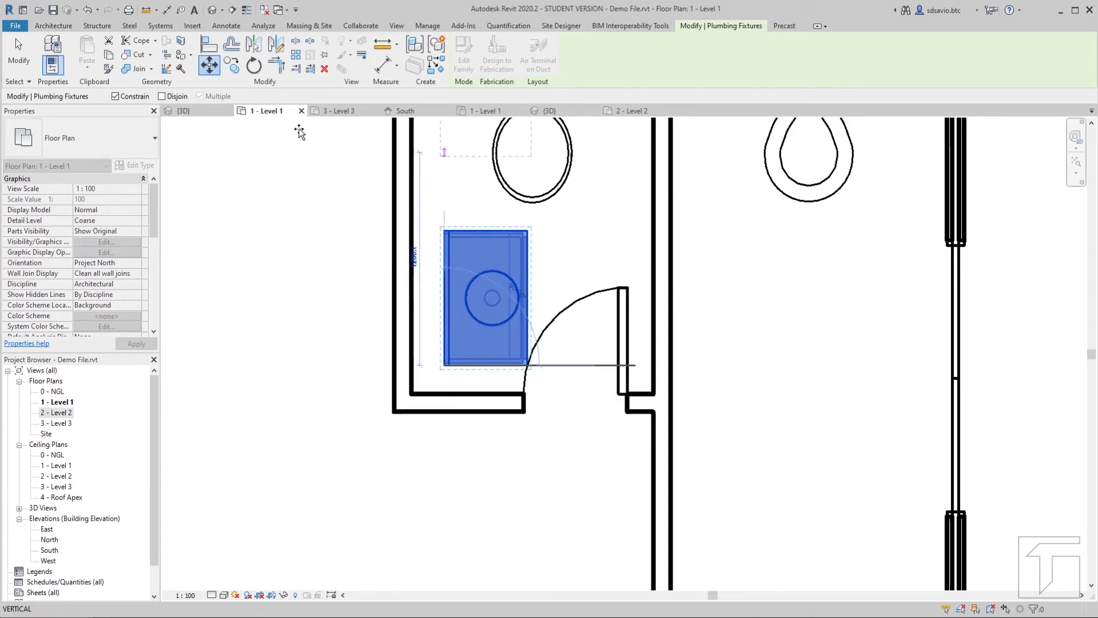
click(117, 98)
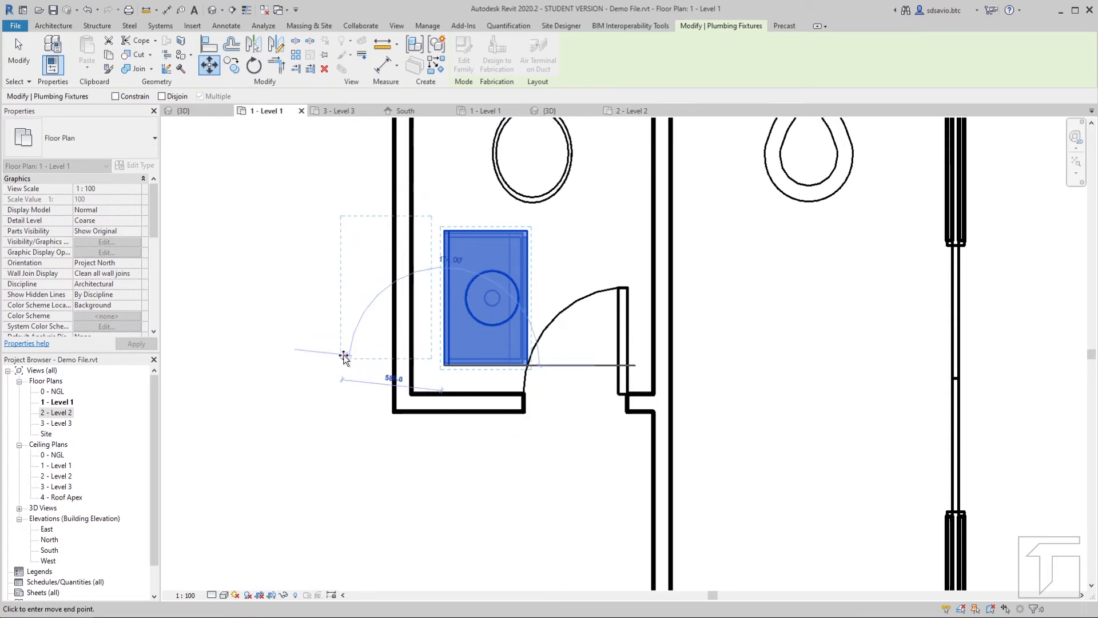
click(410, 393)
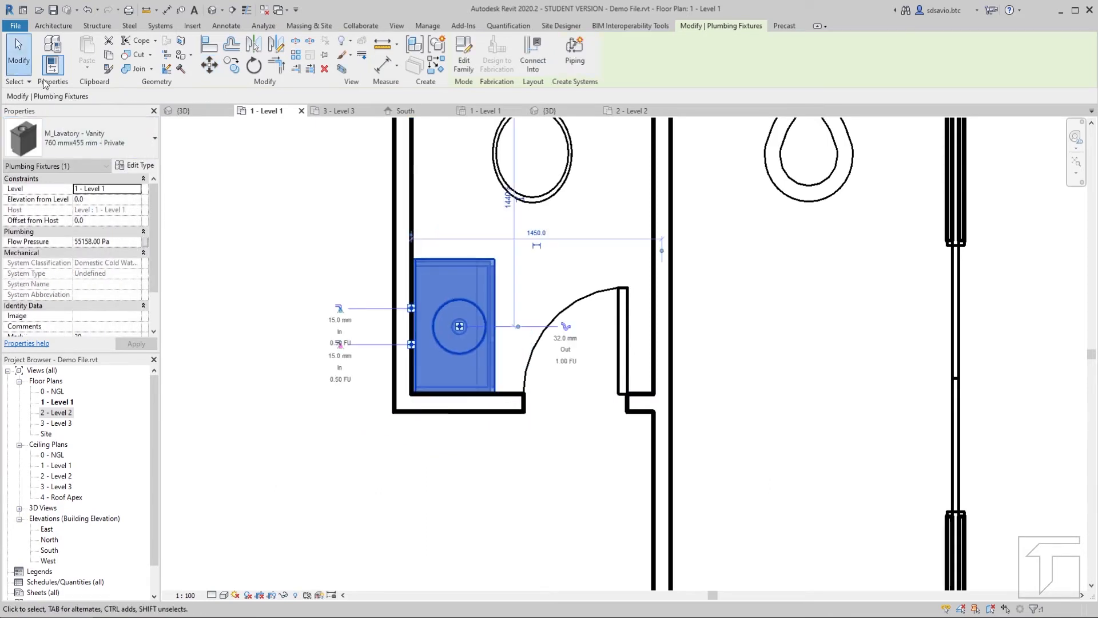
click(298, 261)
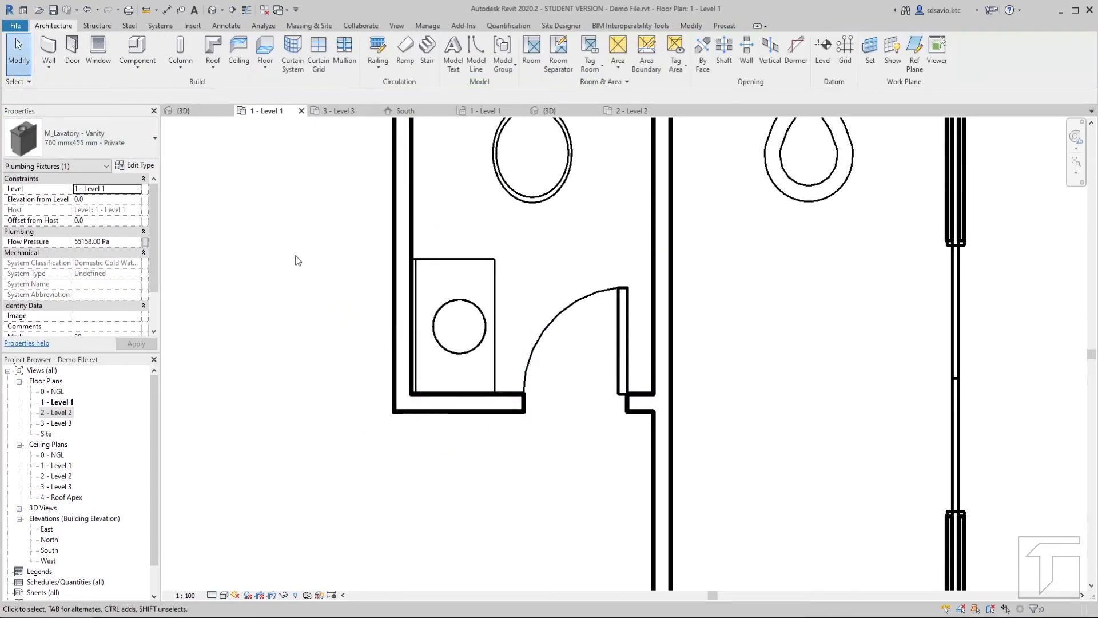
Step: Start placing another component and look through the loaded component types for a fixture suited to the second bathroom
scroll(319, 247, down, 2)
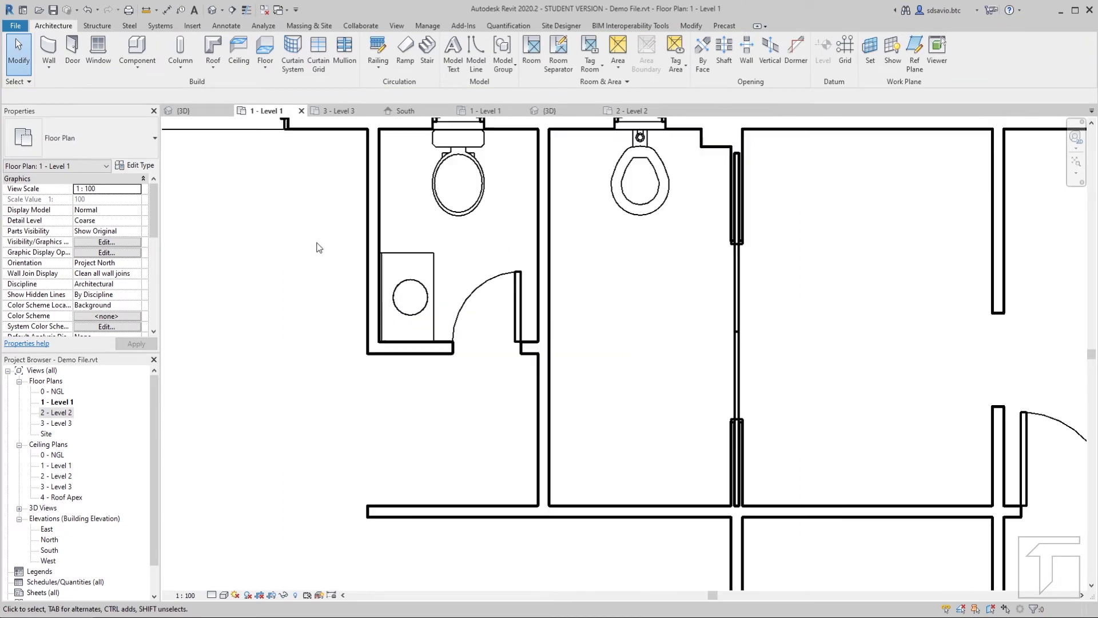
scroll(319, 247, down, 1)
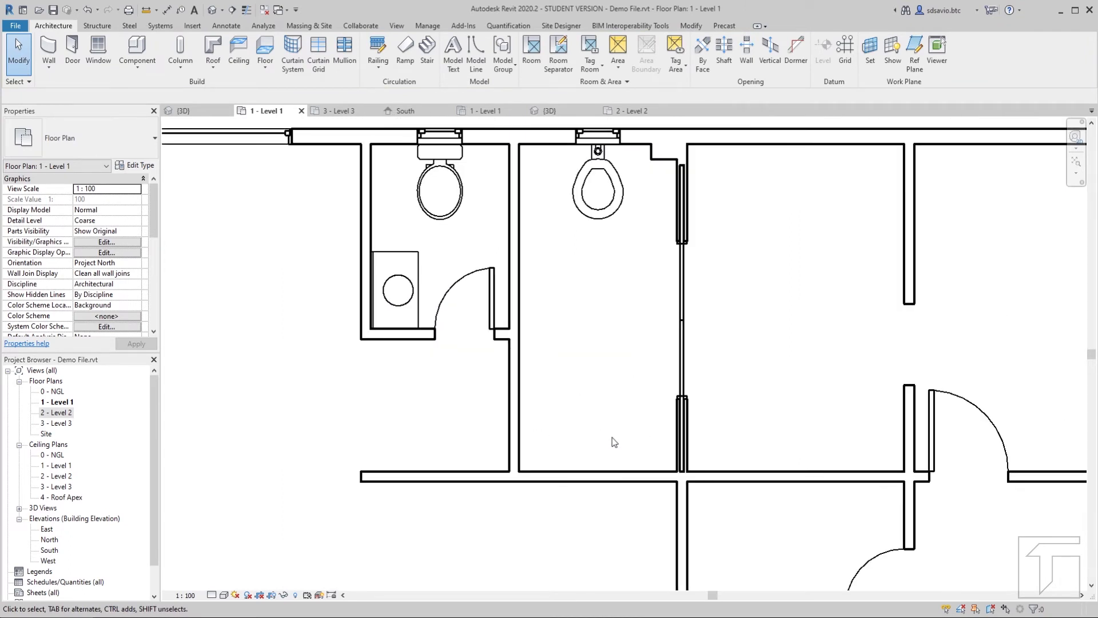
scroll(614, 442, up, 1)
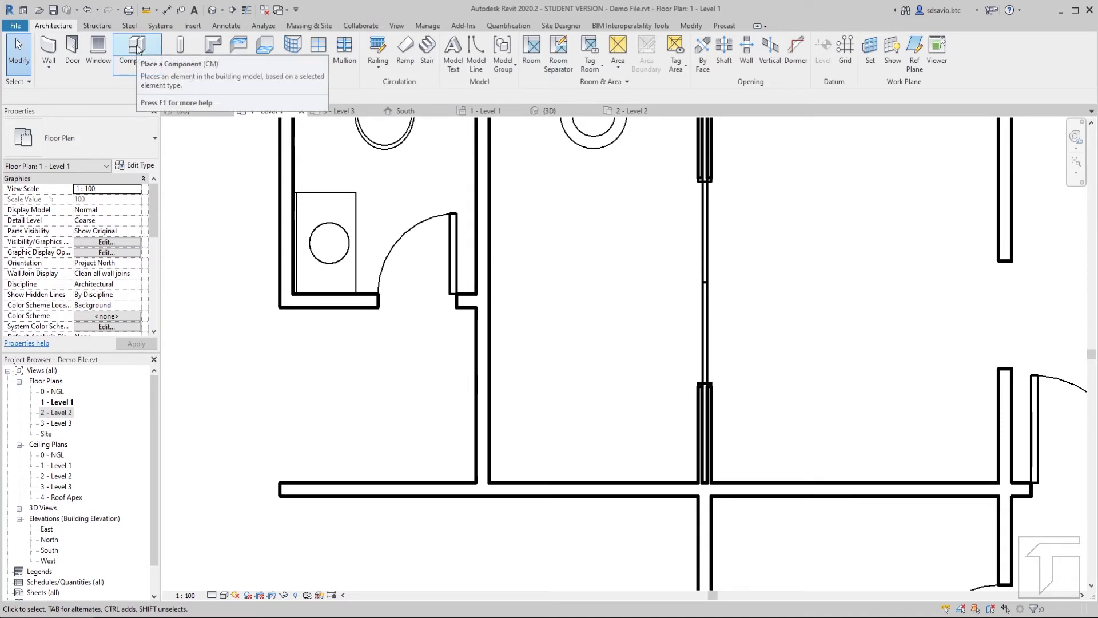
click(137, 49)
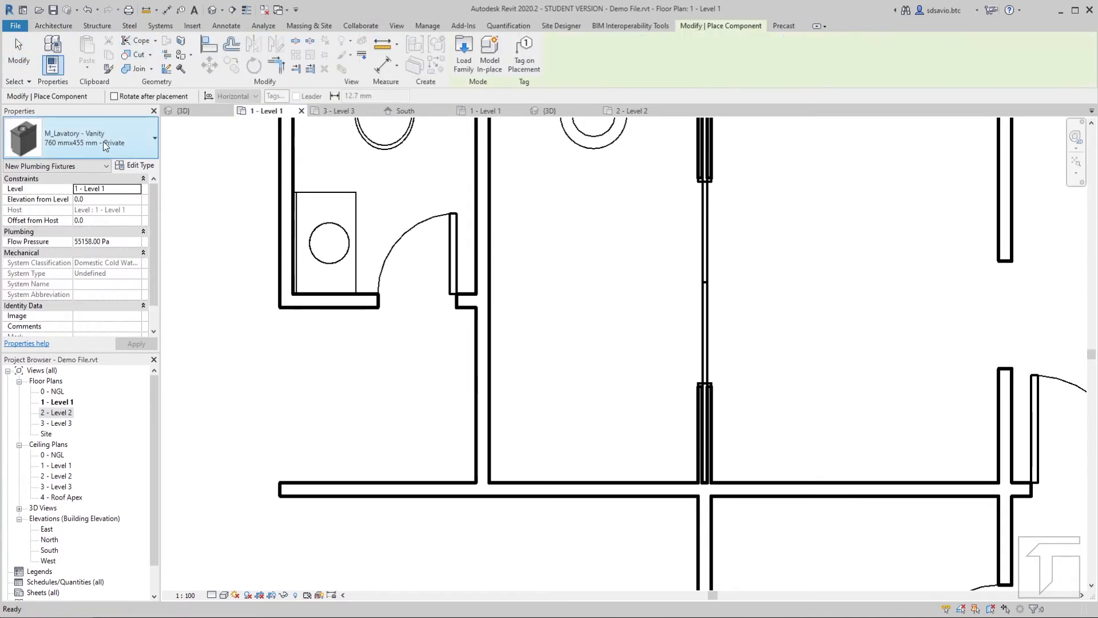
click(104, 144)
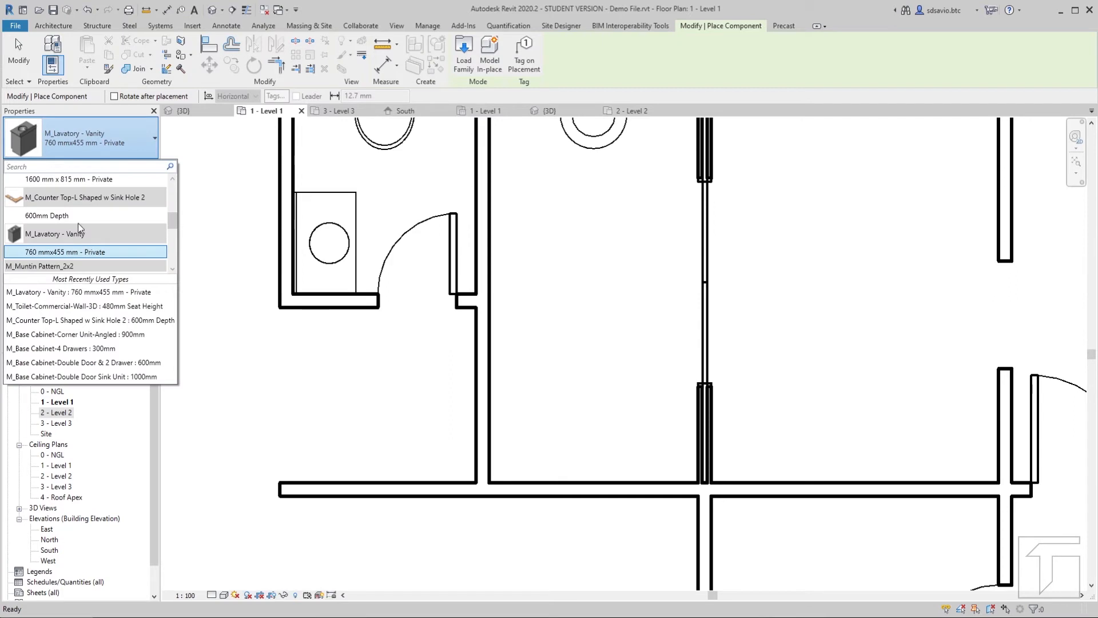
scroll(78, 226, up, 1)
scroll(78, 226, up, 2)
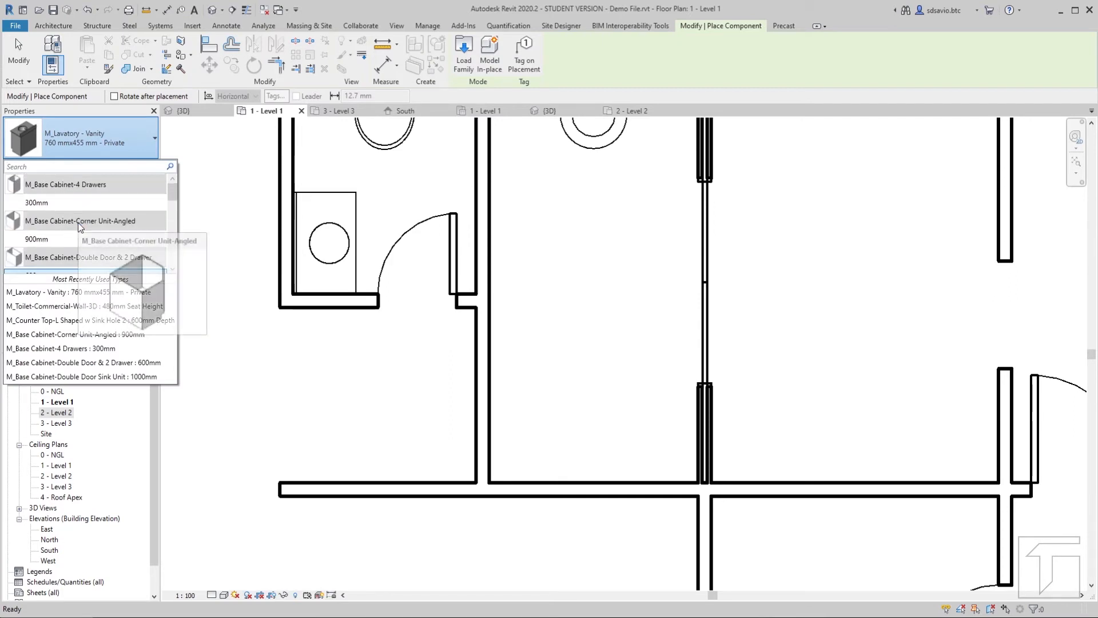
scroll(79, 226, down, 4)
scroll(79, 224, down, 5)
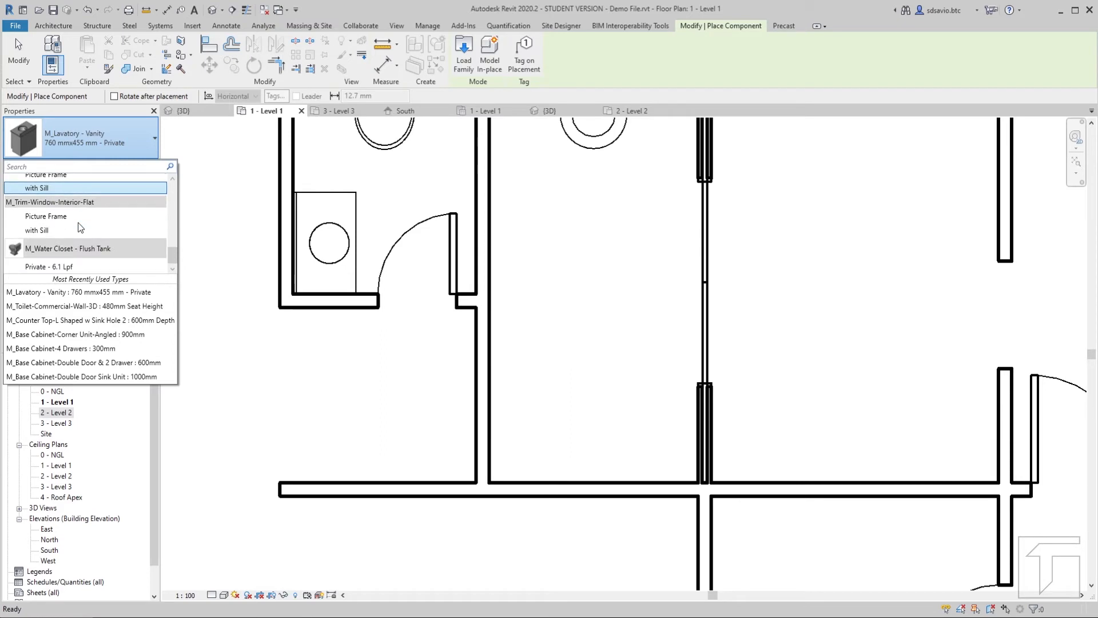
scroll(87, 242, up, 3)
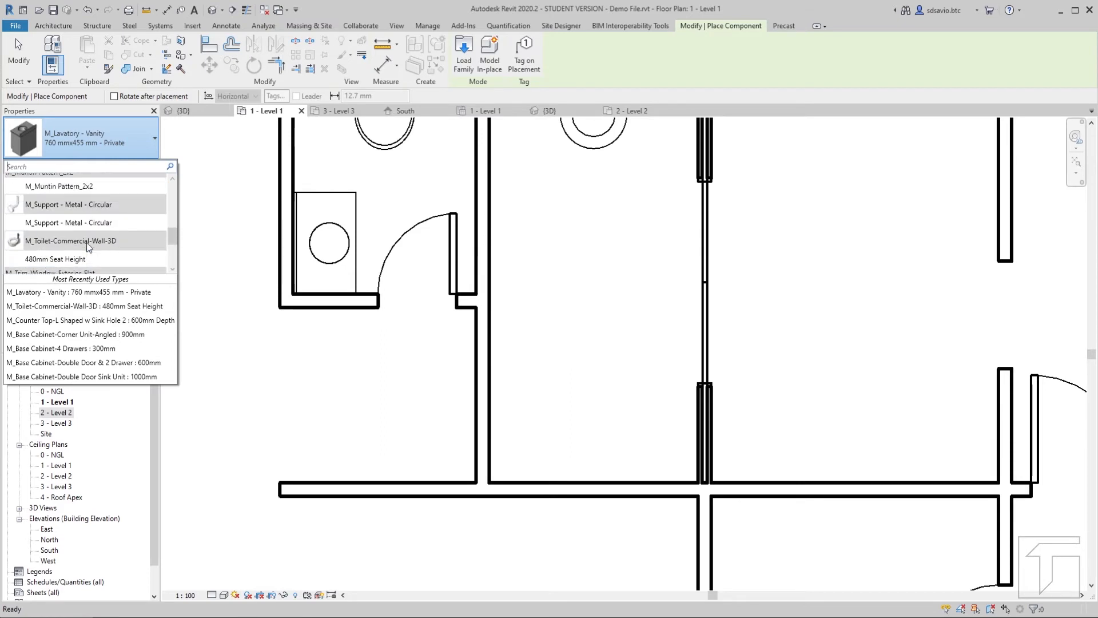
scroll(87, 242, up, 3)
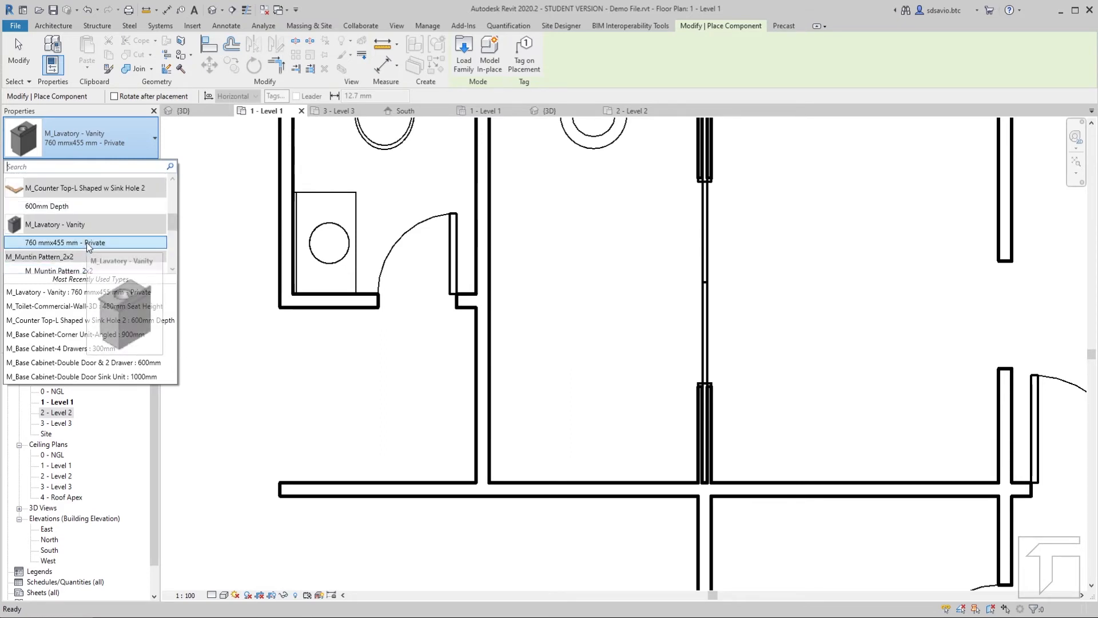
scroll(88, 247, up, 5)
scroll(88, 247, down, 1)
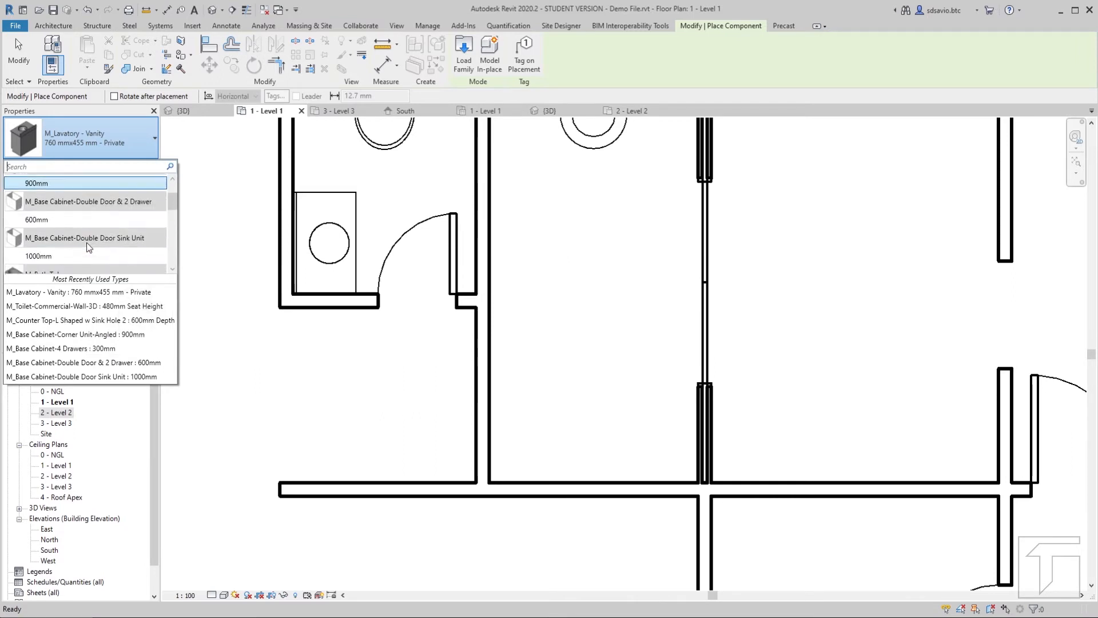
scroll(87, 242, down, 10)
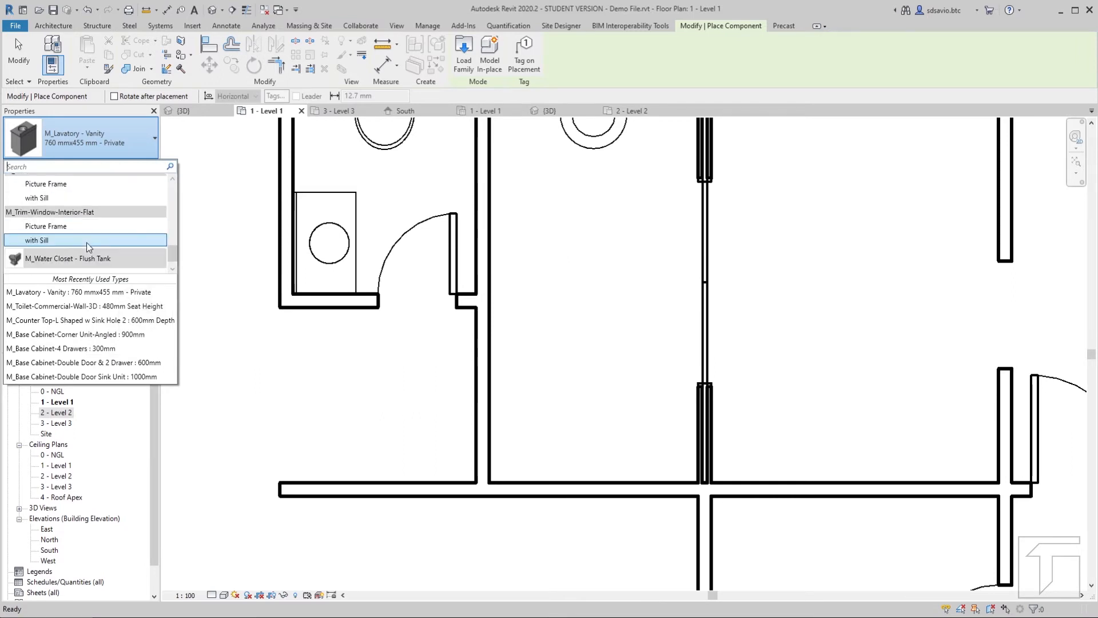
scroll(86, 243, up, 3)
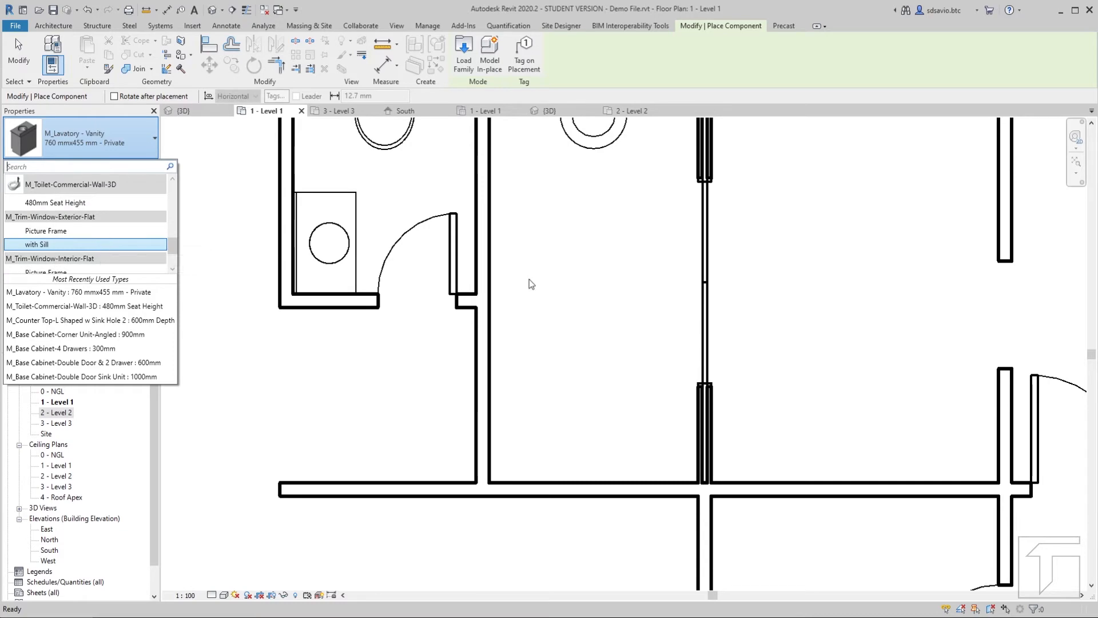
key(Escape)
scroll(576, 237, down, 4)
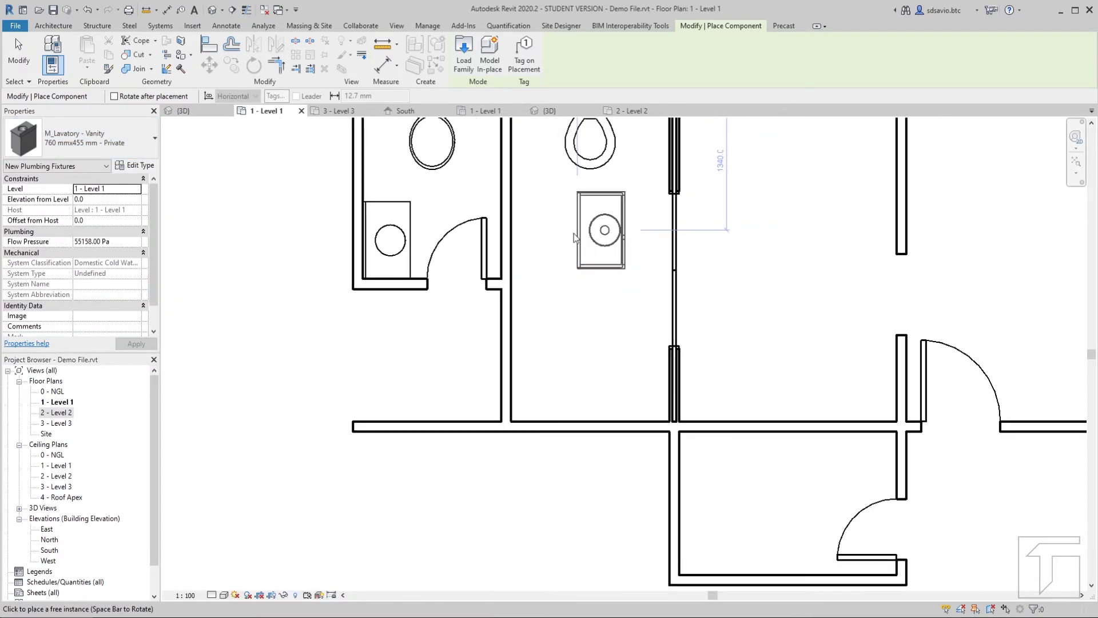
Step: Place an M_Base Cabinet-Corner Unit-Angled, 900mm, in the kitchen corner where the long interior wall meets the small room's side wall
key(Escape)
scroll(574, 236, down, 5)
scroll(561, 466, up, 8)
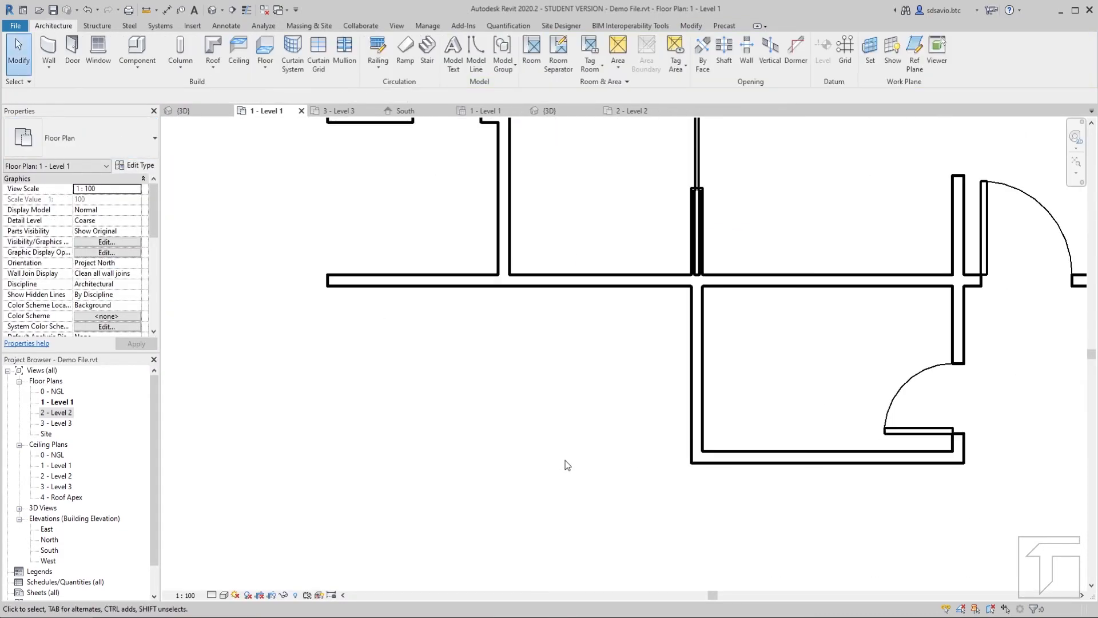
middle_drag(528, 416, 572, 397)
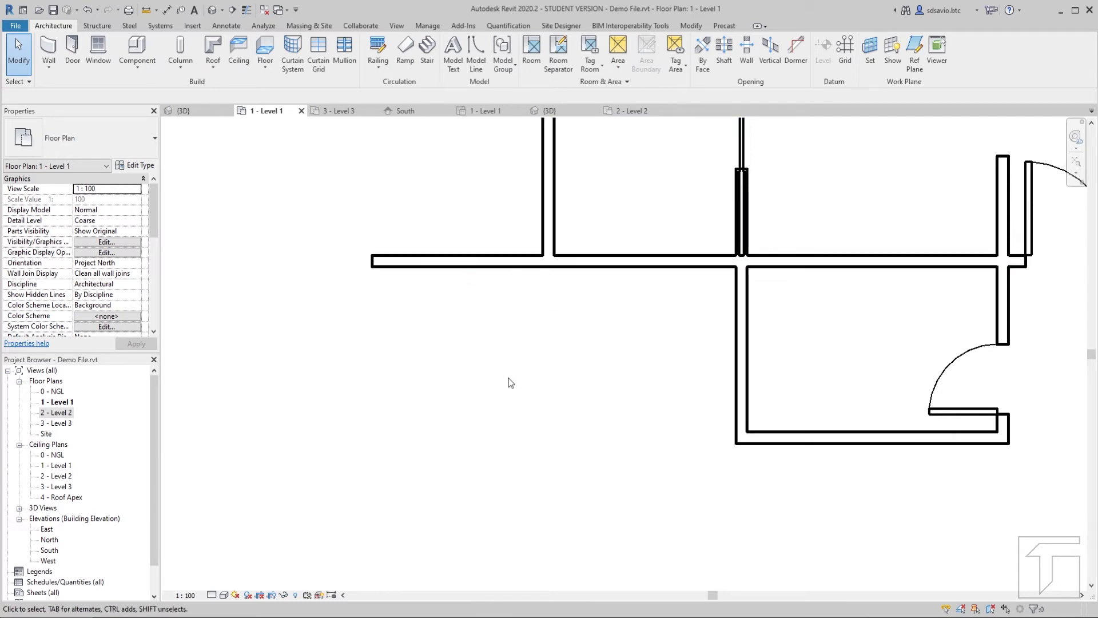
click(137, 48)
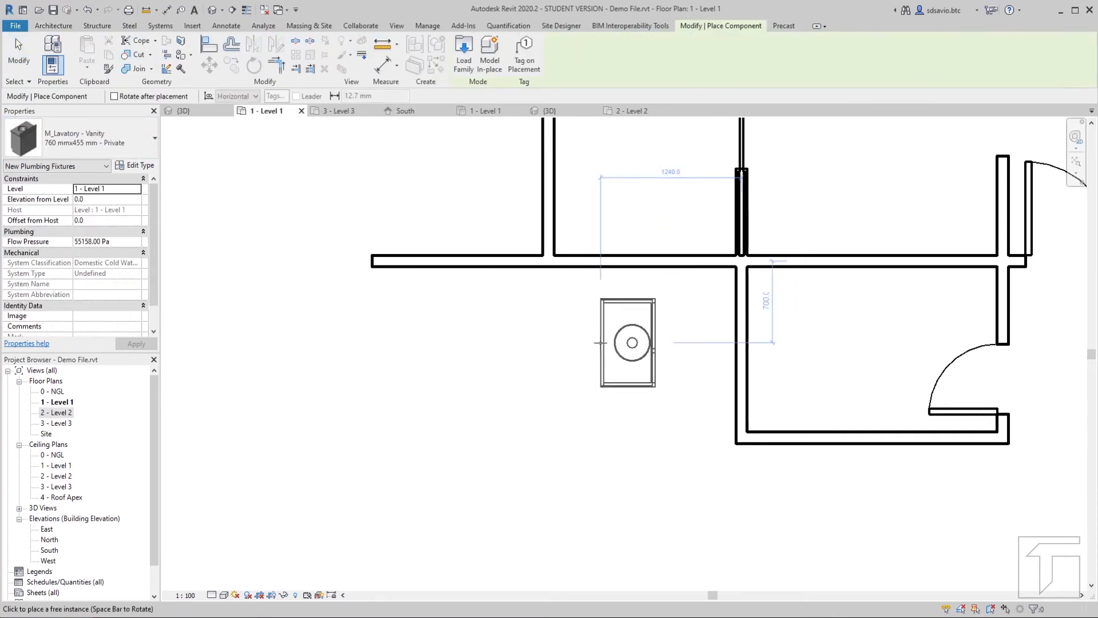
click(96, 132)
scroll(107, 229, up, 2)
scroll(108, 229, up, 3)
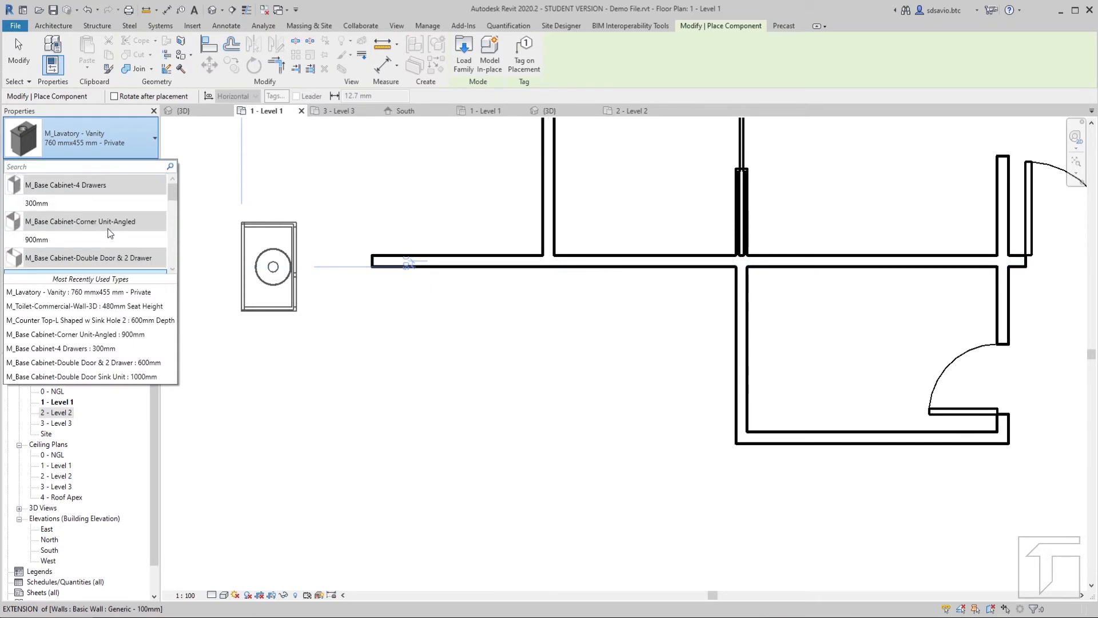
scroll(107, 229, down, 3)
scroll(107, 229, down, 1)
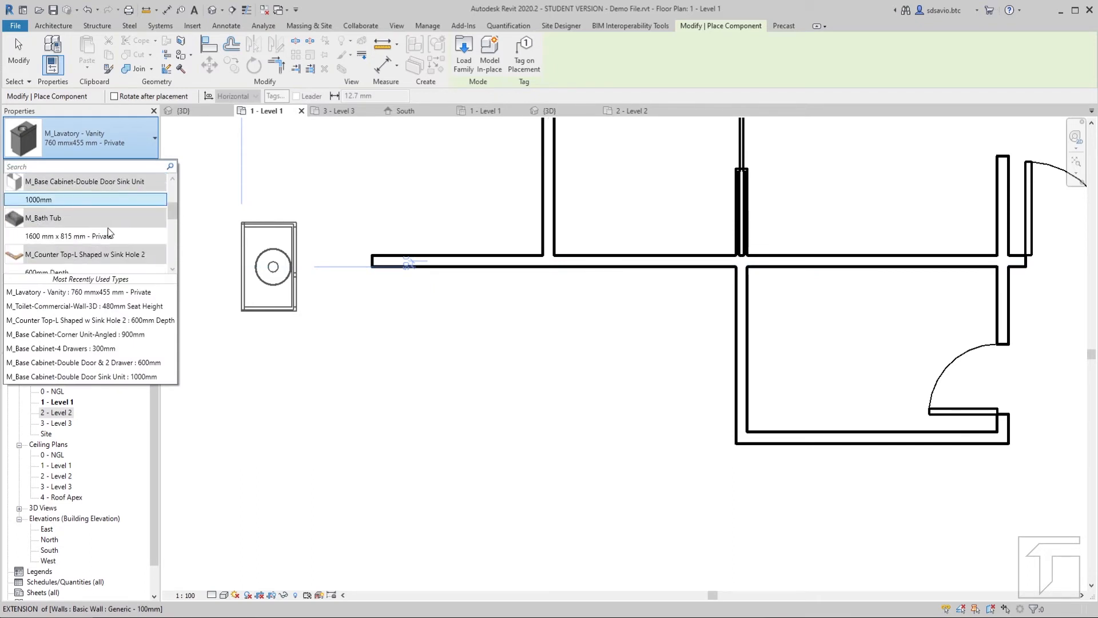
scroll(113, 225, up, 3)
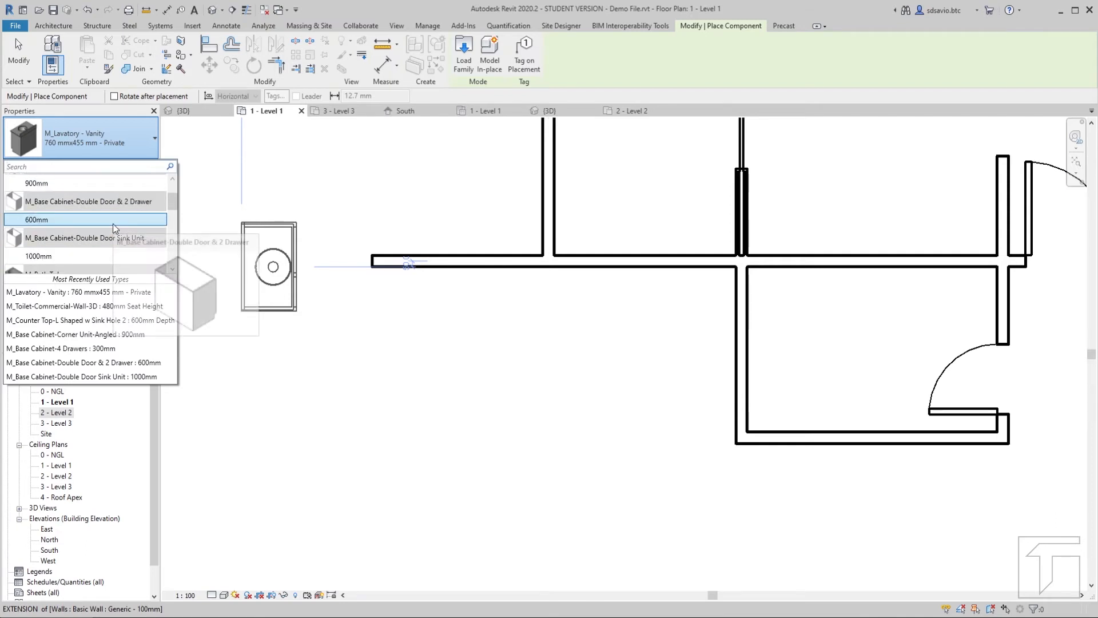
scroll(57, 230, up, 1)
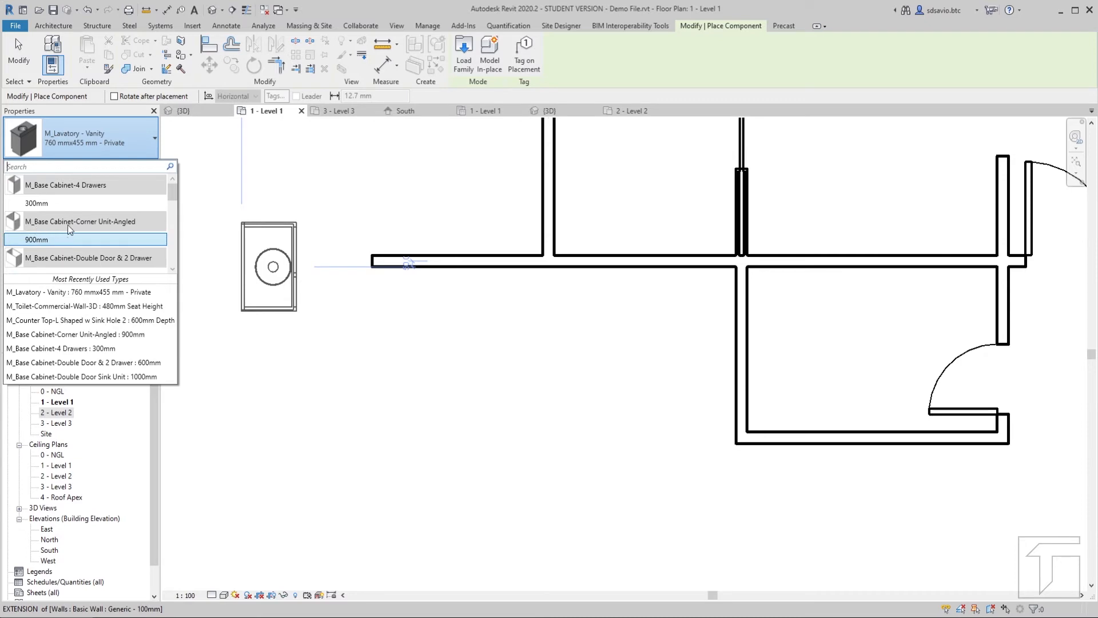
click(37, 240)
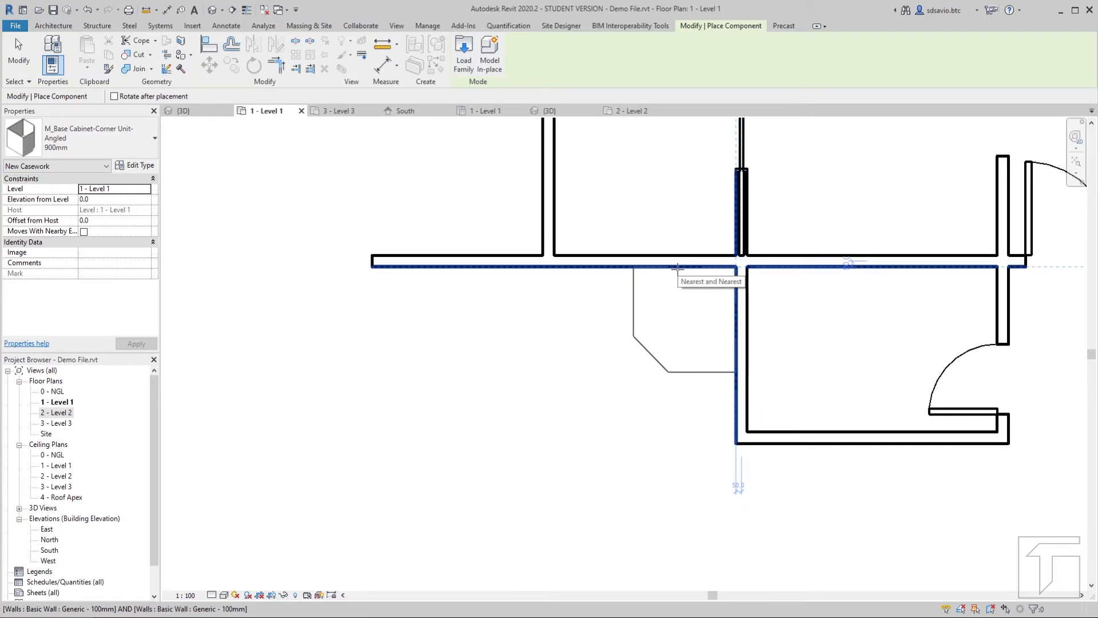
click(678, 267)
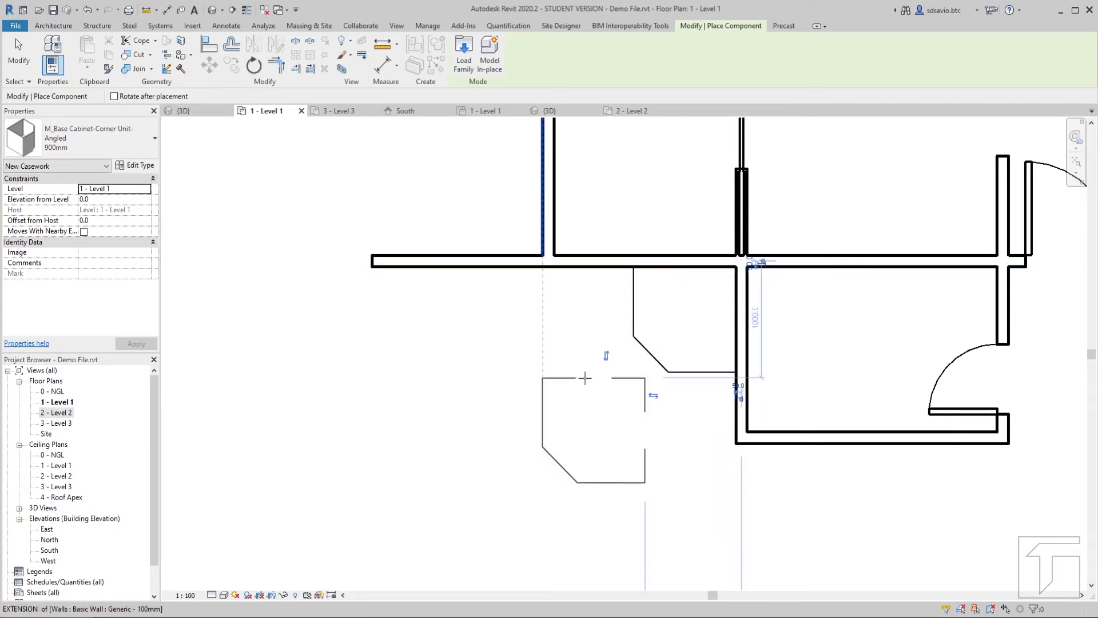
Step: Place an M_Base Cabinet-Double Door Sink Unit, 1000mm, against the long interior wall, flush with the corner cabinet
click(104, 133)
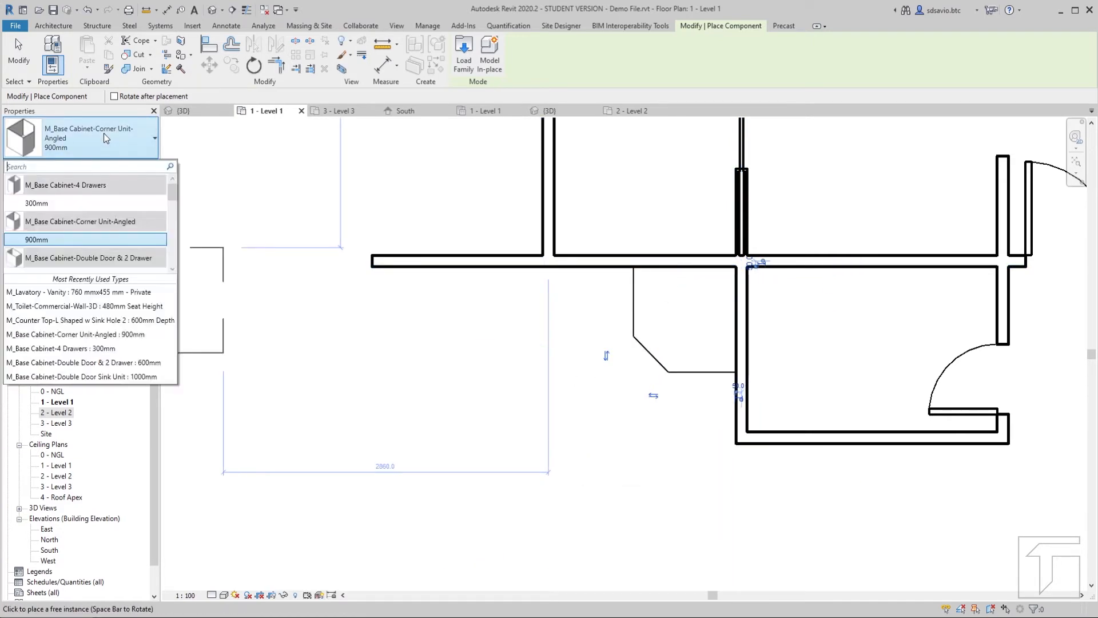
scroll(92, 218, down, 1)
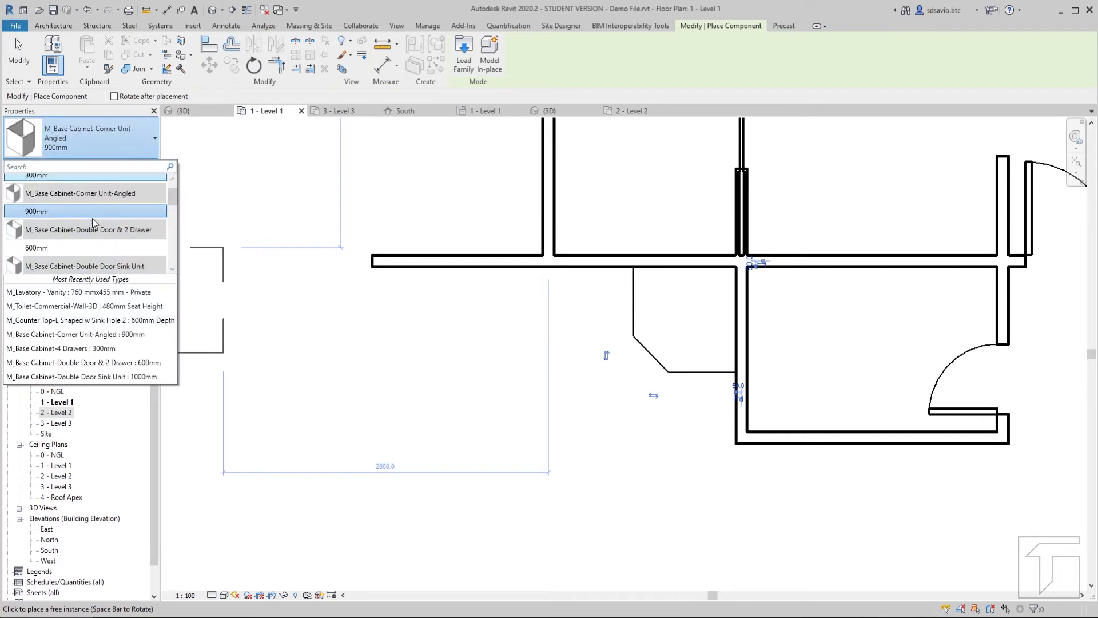
scroll(93, 218, down, 2)
click(43, 233)
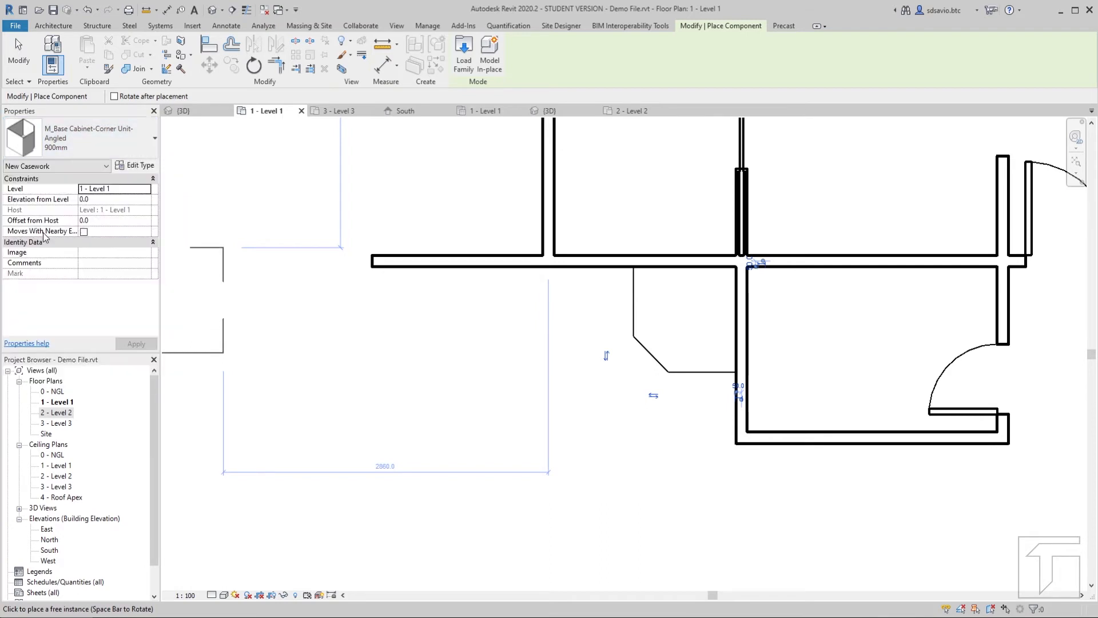
click(576, 268)
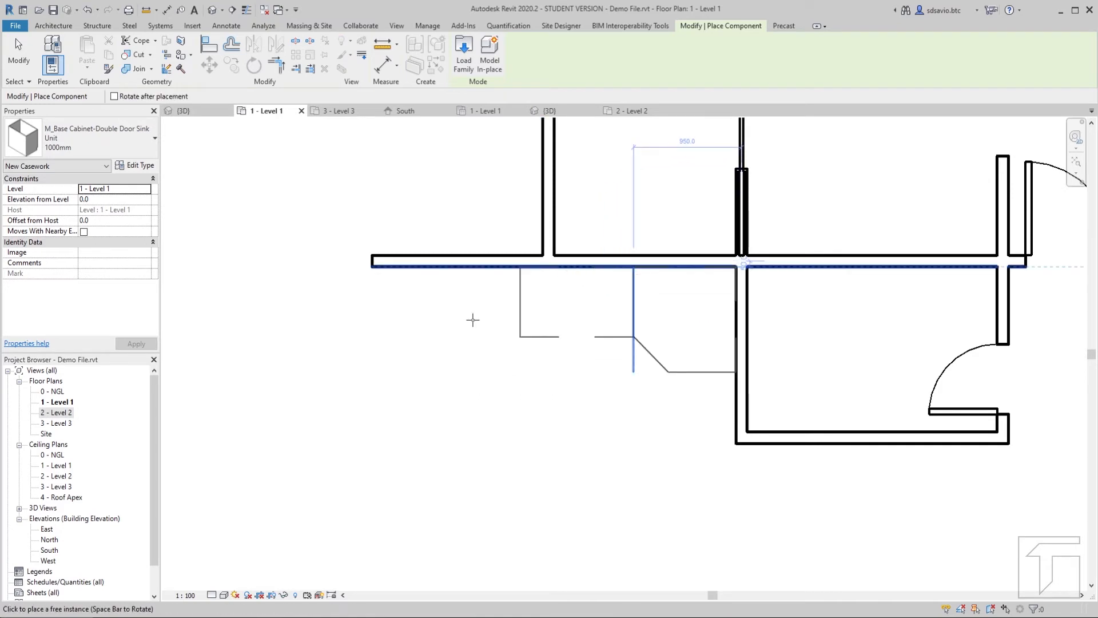
Step: Place two M_Base Cabinet-Double Door & 2 Drawer units, 600mm, one beside the sink unit and one beside the corner cabinet along the small room's wall
click(85, 150)
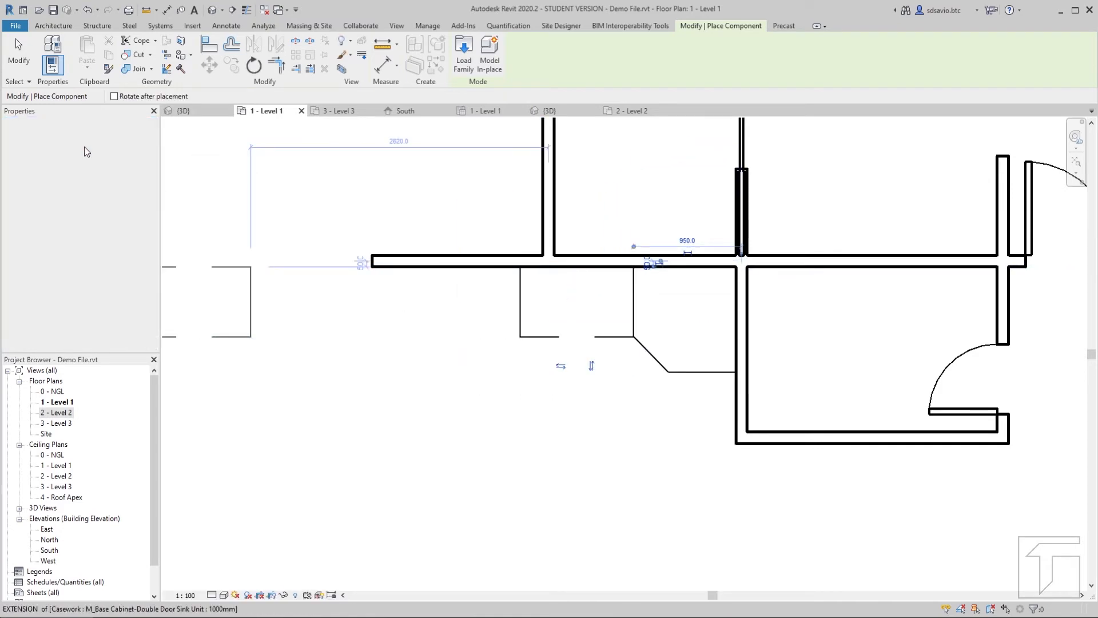
scroll(107, 246, up, 1)
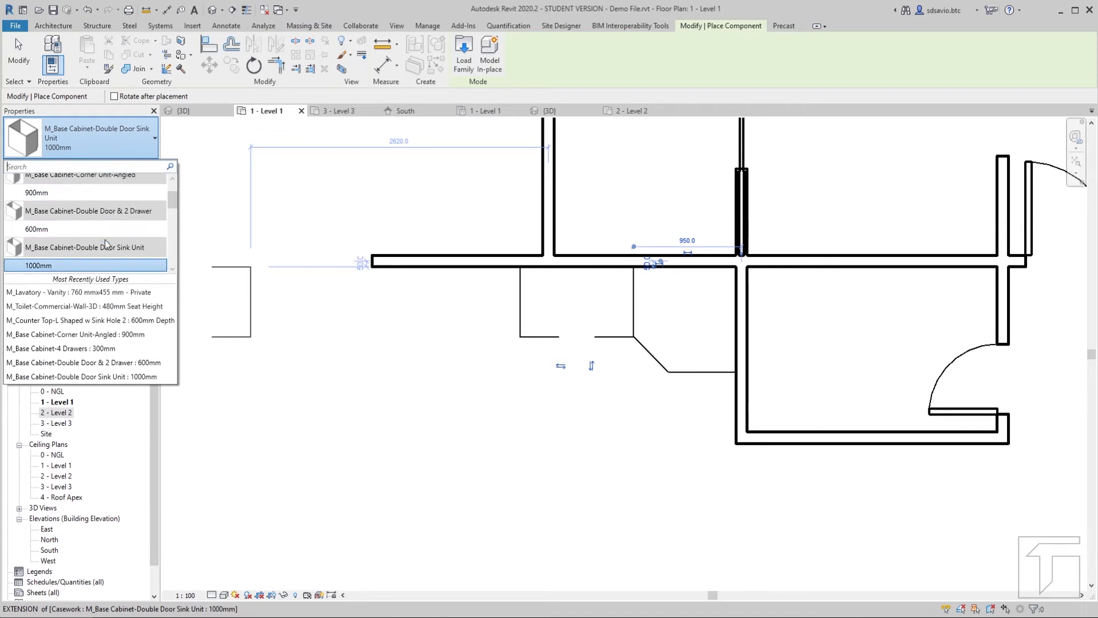
click(44, 230)
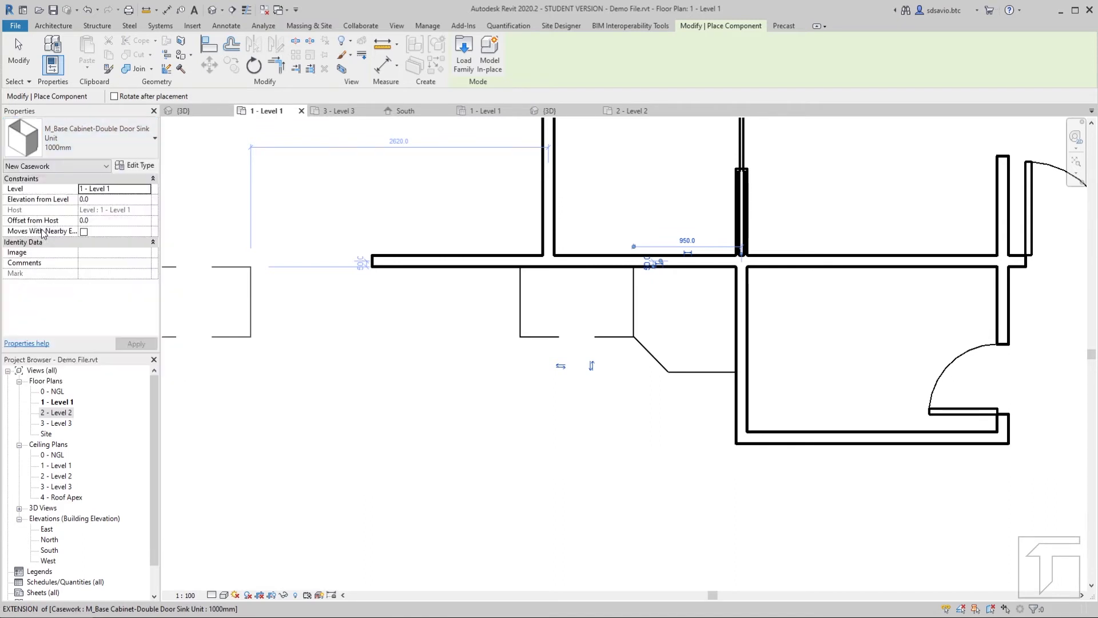
click(483, 268)
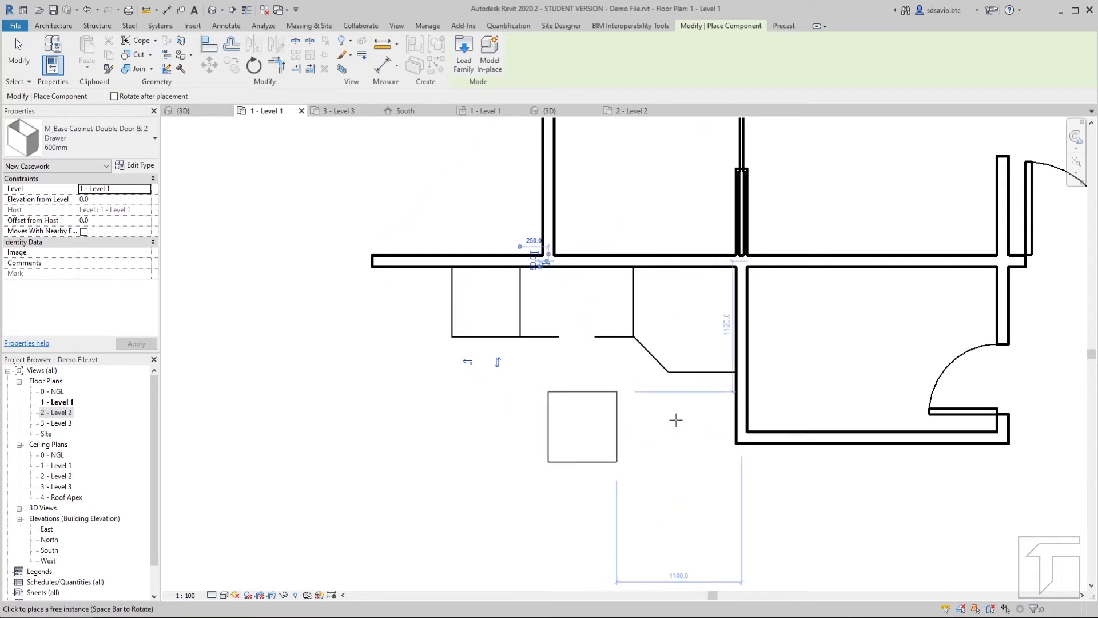
click(736, 409)
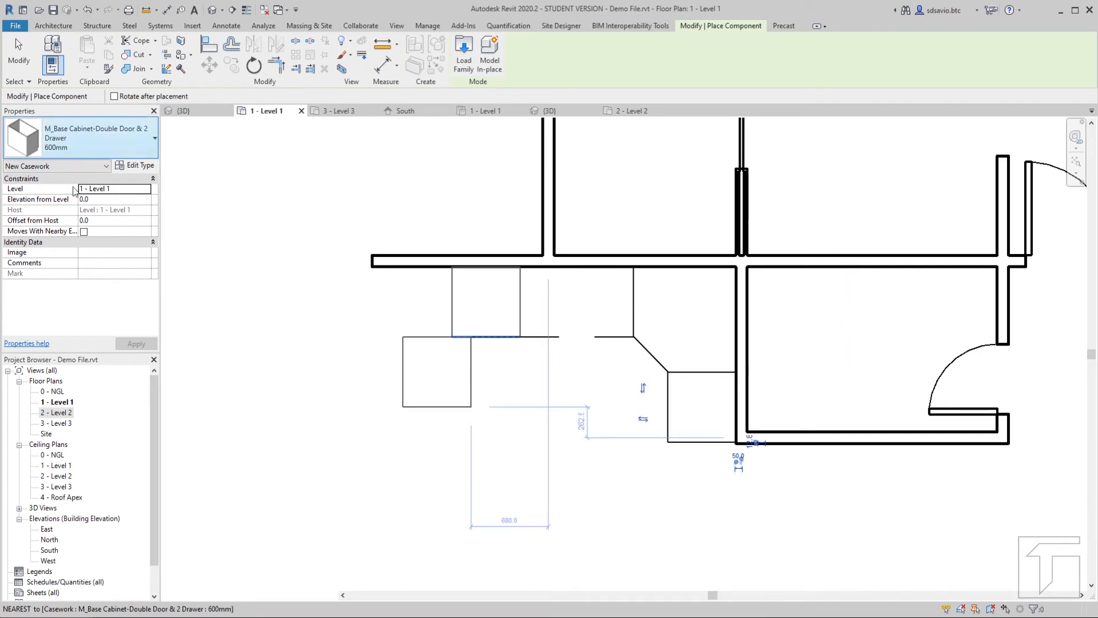
Step: Place an M_Base Cabinet-4 Drawers, 300mm, at the free end of the cabinet run on the long wall and finish placing components
click(91, 131)
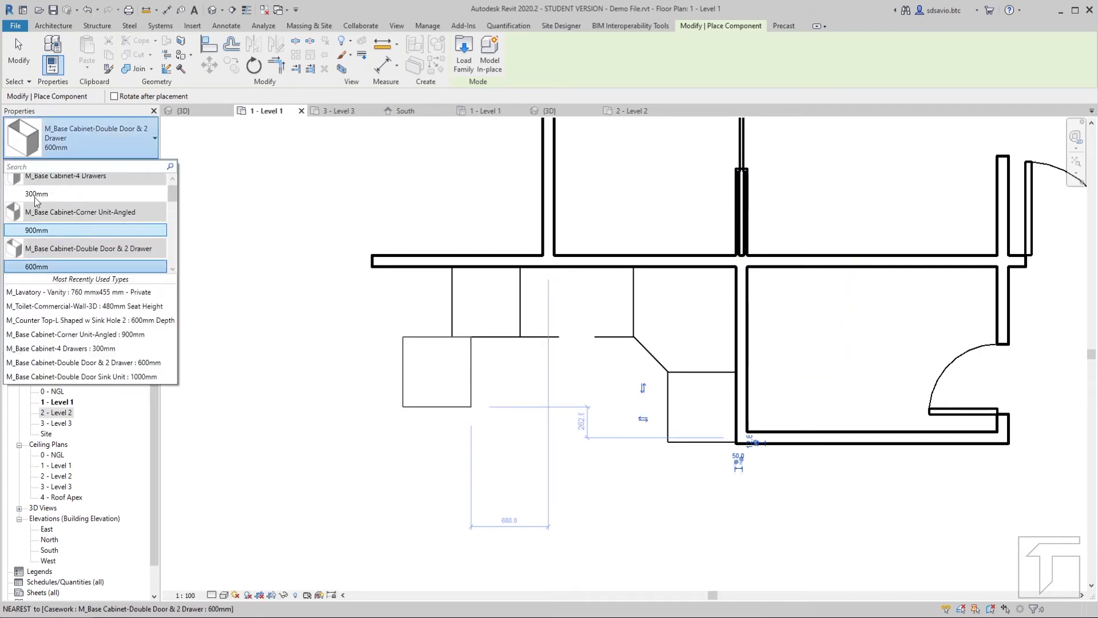
click(61, 195)
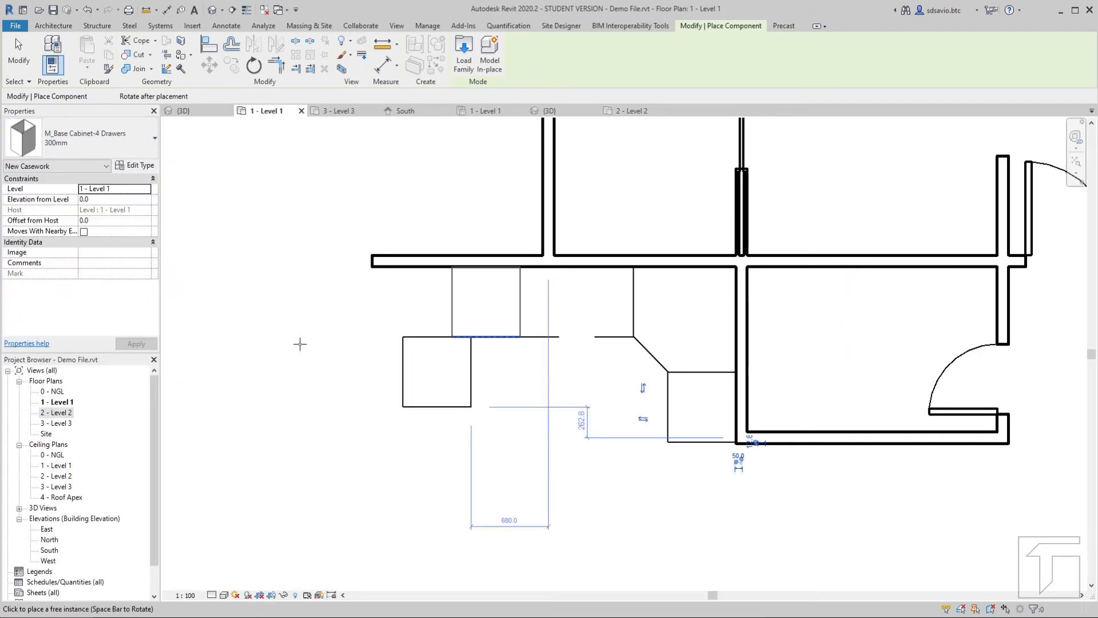
click(438, 266)
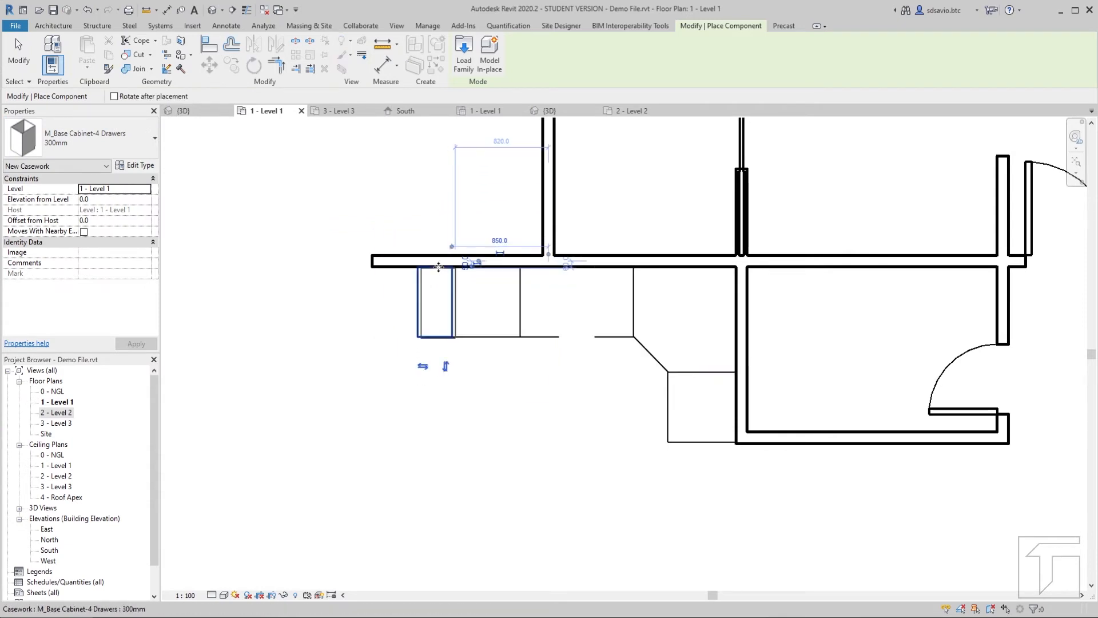
click(19, 61)
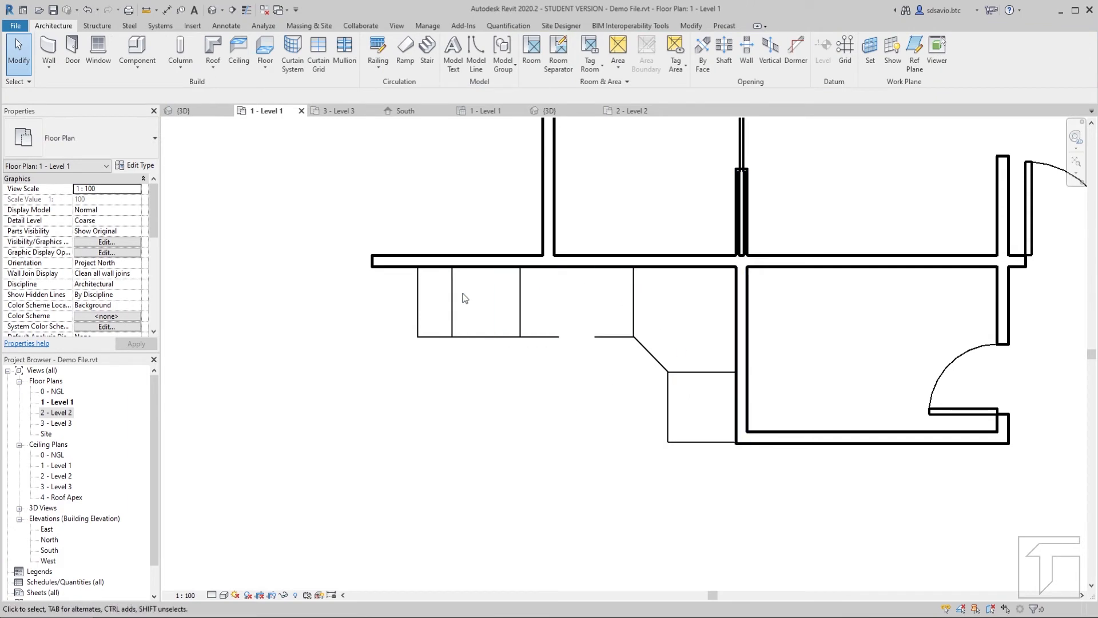
Step: Place an M_Counter Top-L Shaped w Sink Hole 2, 600mm Depth, in the open area near the base cabinets and finish placing components
click(138, 50)
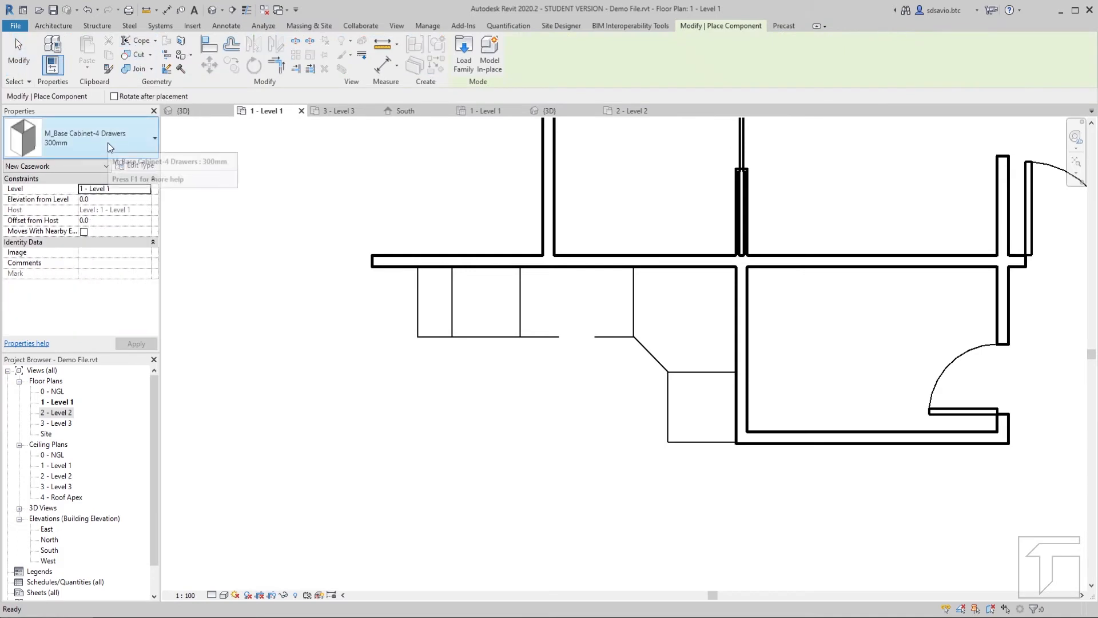
click(107, 142)
scroll(88, 247, down, 3)
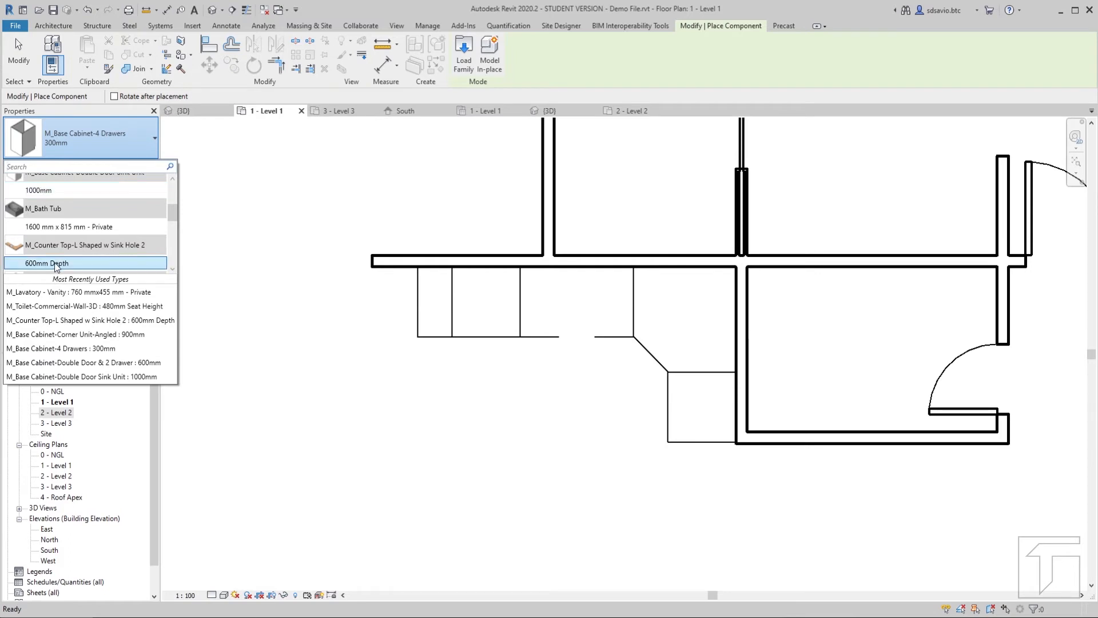
click(76, 265)
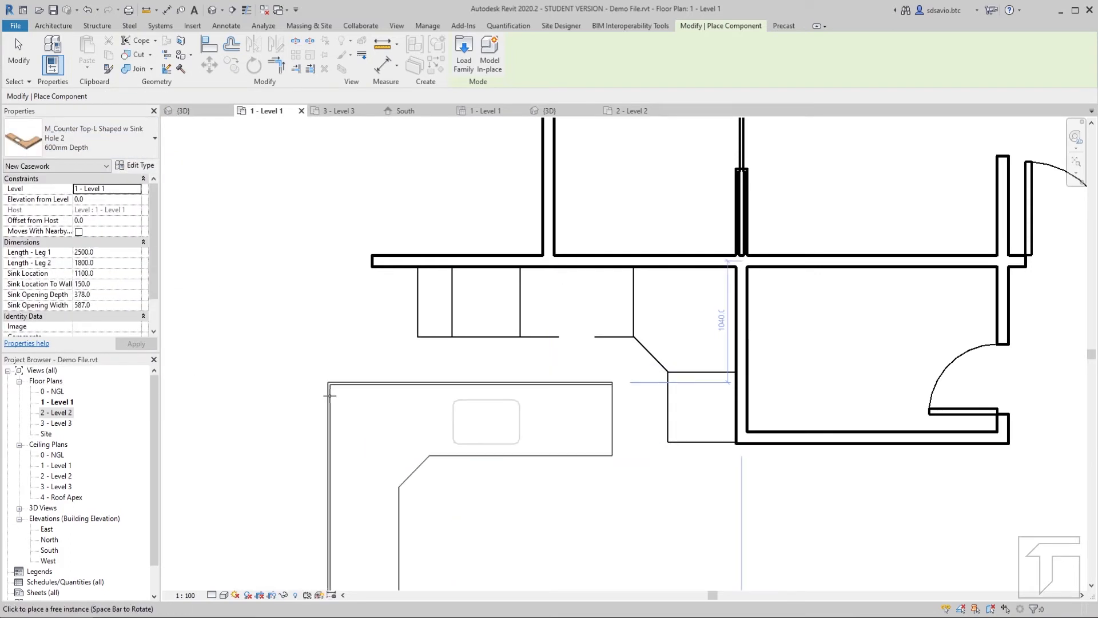
scroll(391, 309, down, 3)
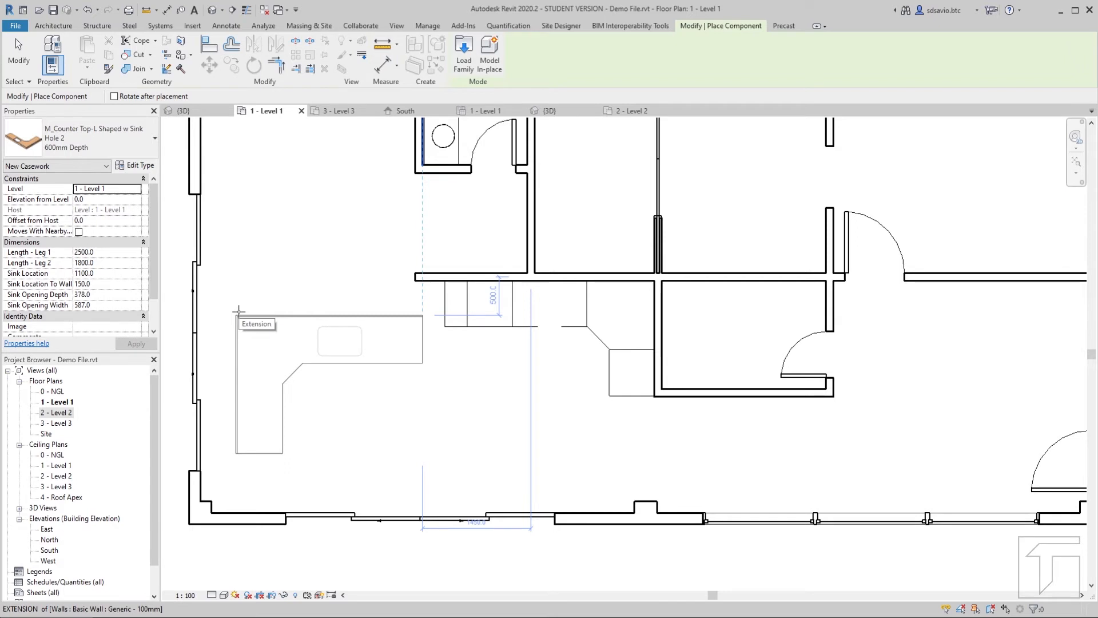
key(space)
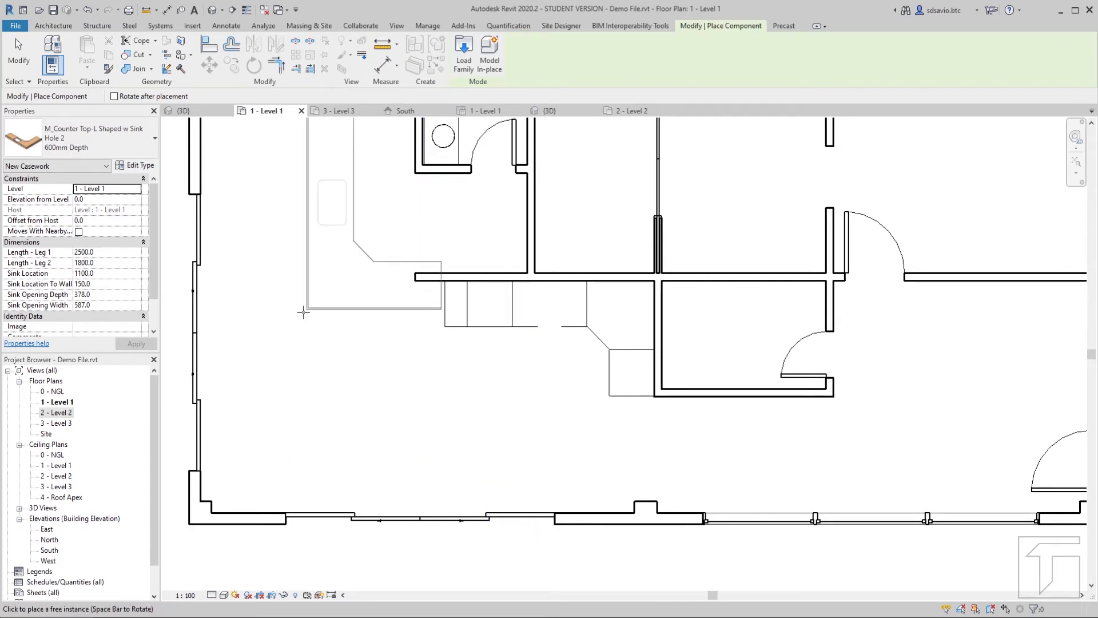
key(space)
key(space)
key(space)
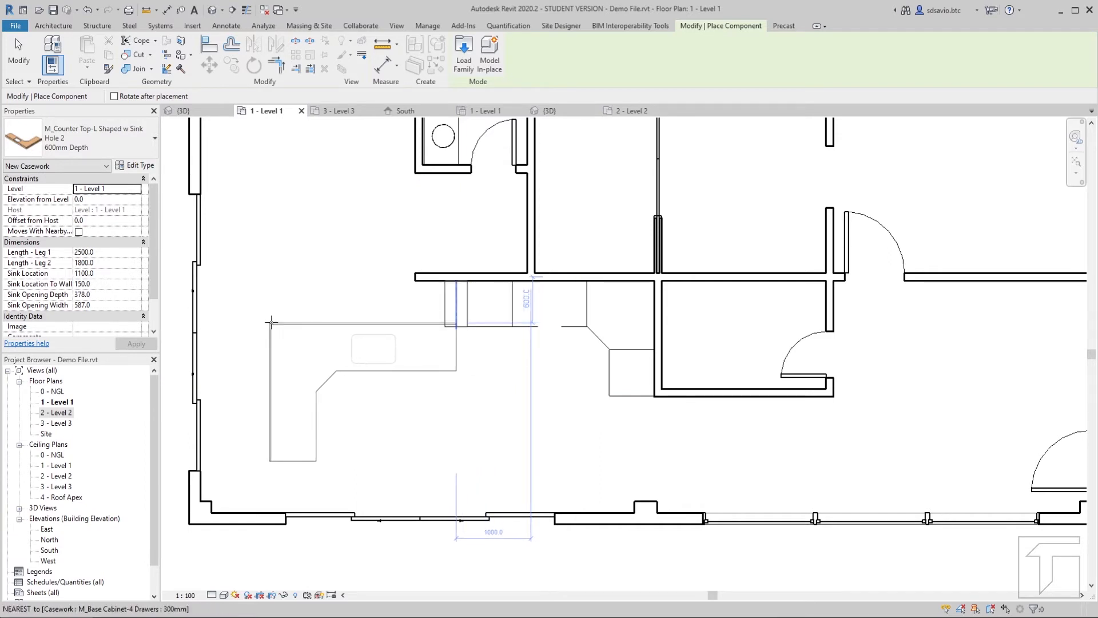
click(271, 322)
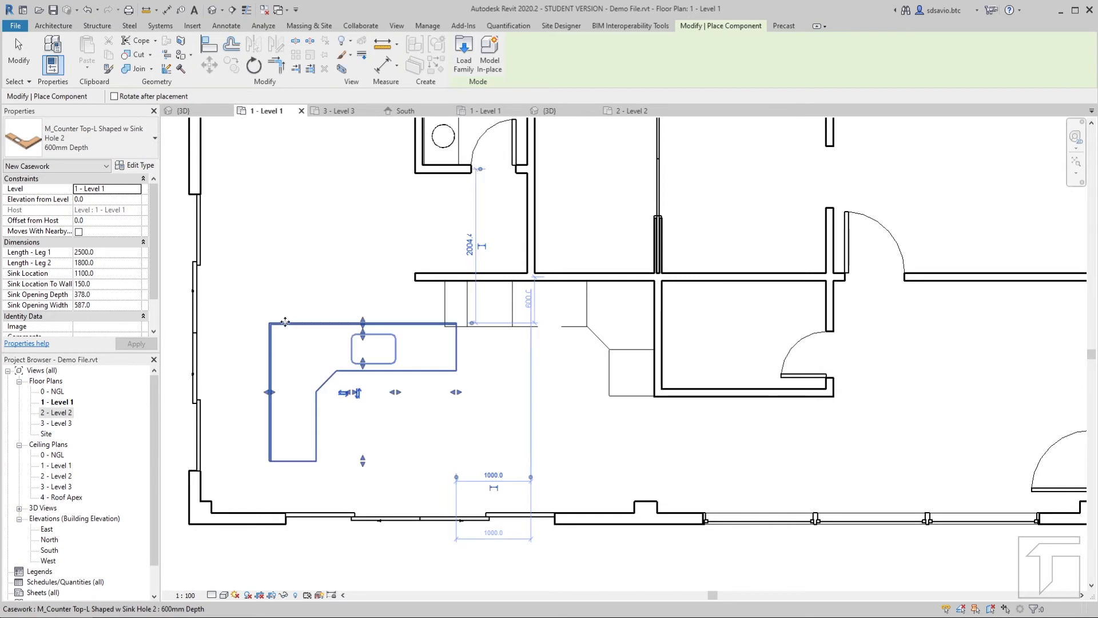
key(Escape)
key(Escape)
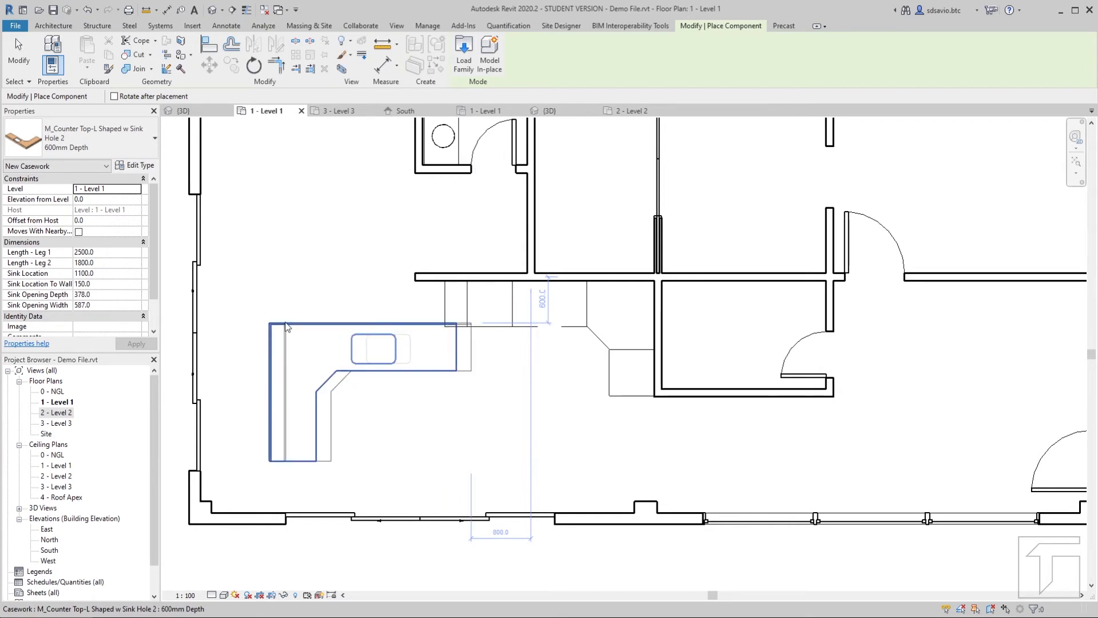
Step: Flip the L-shaped countertop horizontally so its corner matches the side of the angled corner cabinet
click(319, 386)
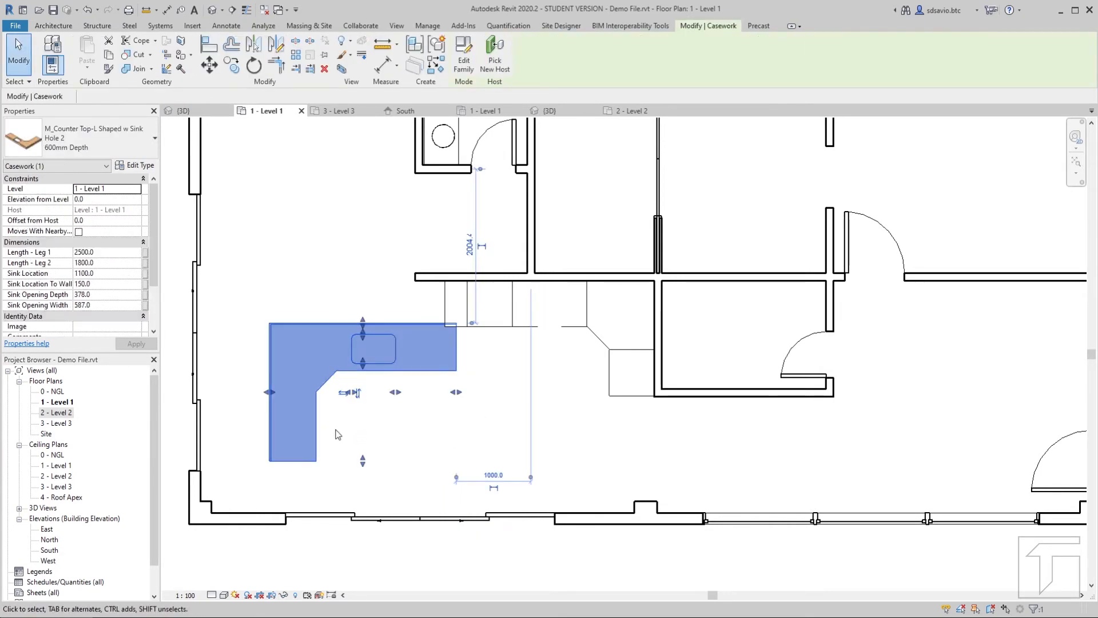
scroll(330, 446, up, 3)
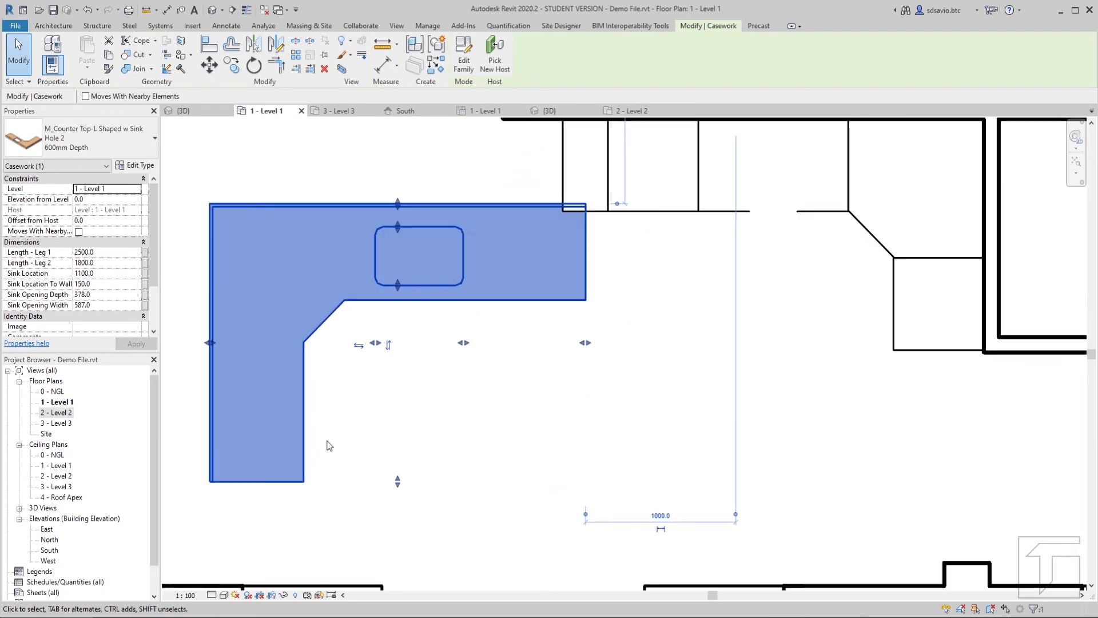
click(359, 346)
scroll(540, 362, down, 3)
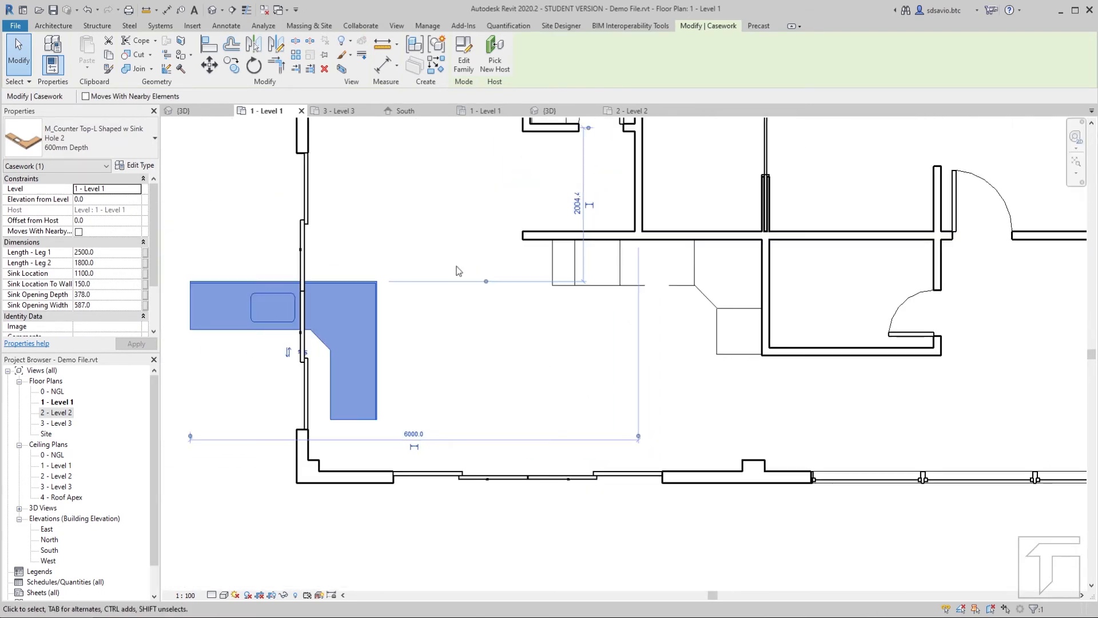
Step: Move the L-shaped countertop so its outer back corner meets the wall corner behind the angled corner cabinet
click(210, 66)
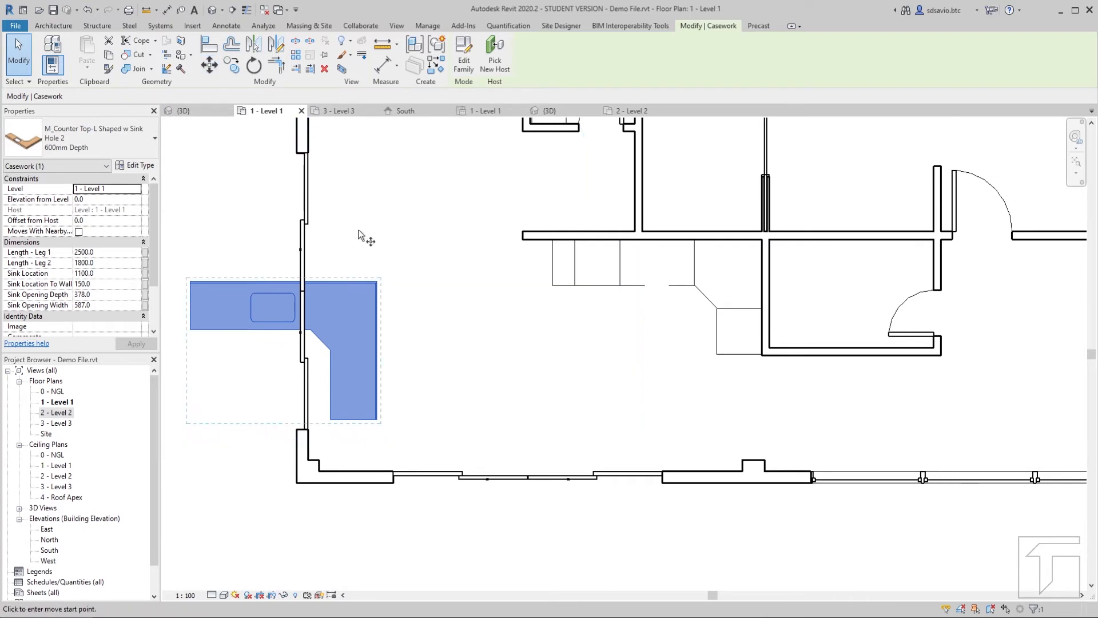
scroll(379, 284, up, 5)
click(371, 277)
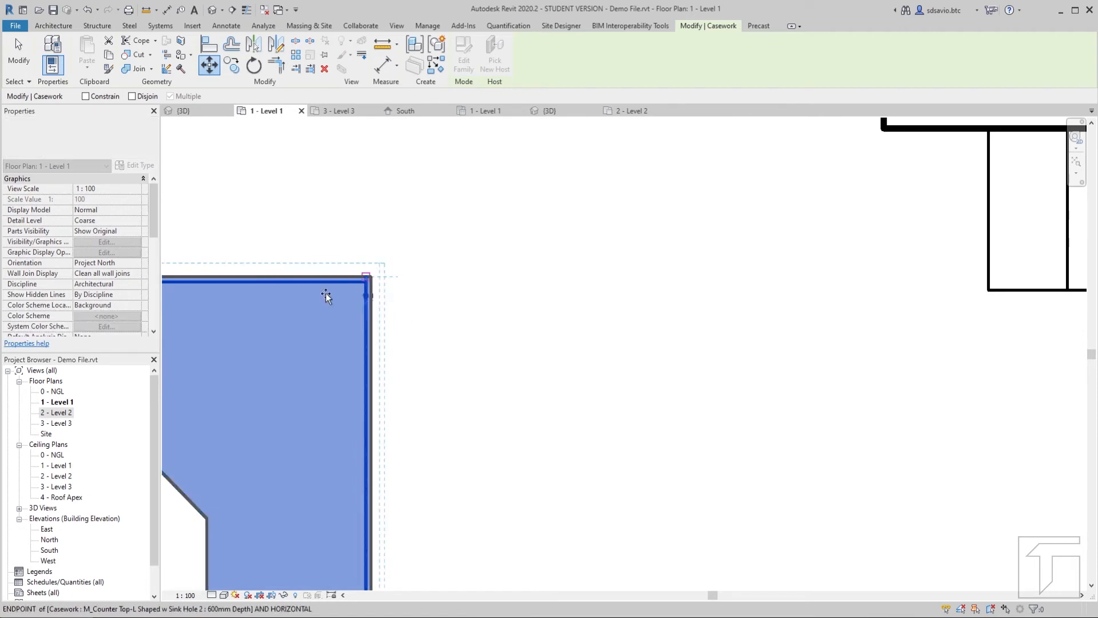
scroll(320, 296, down, 5)
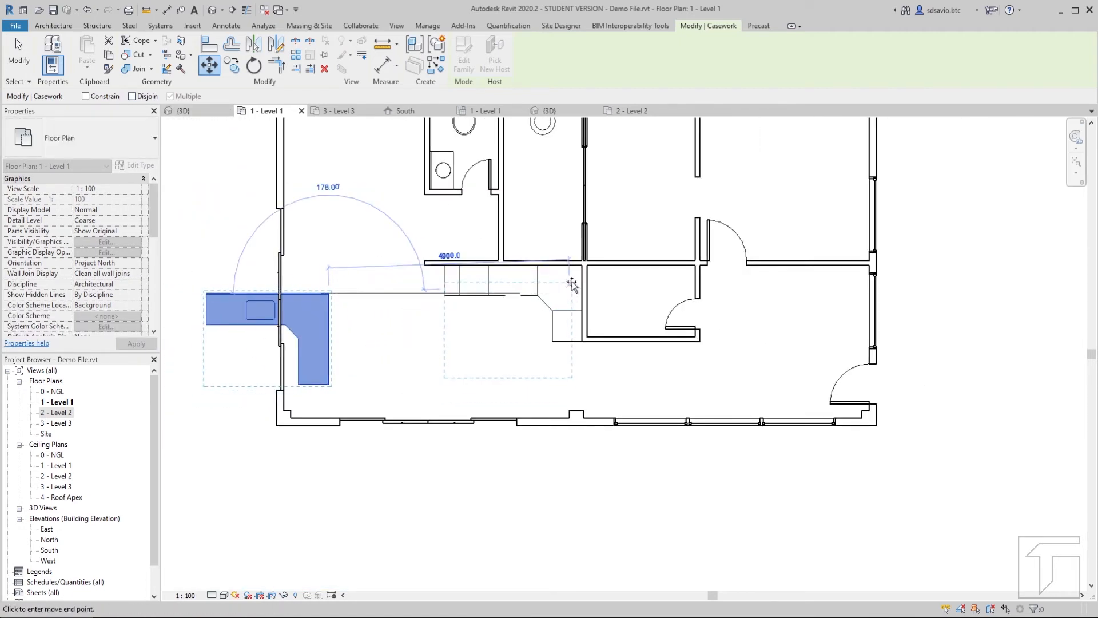
scroll(574, 274, up, 5)
click(609, 229)
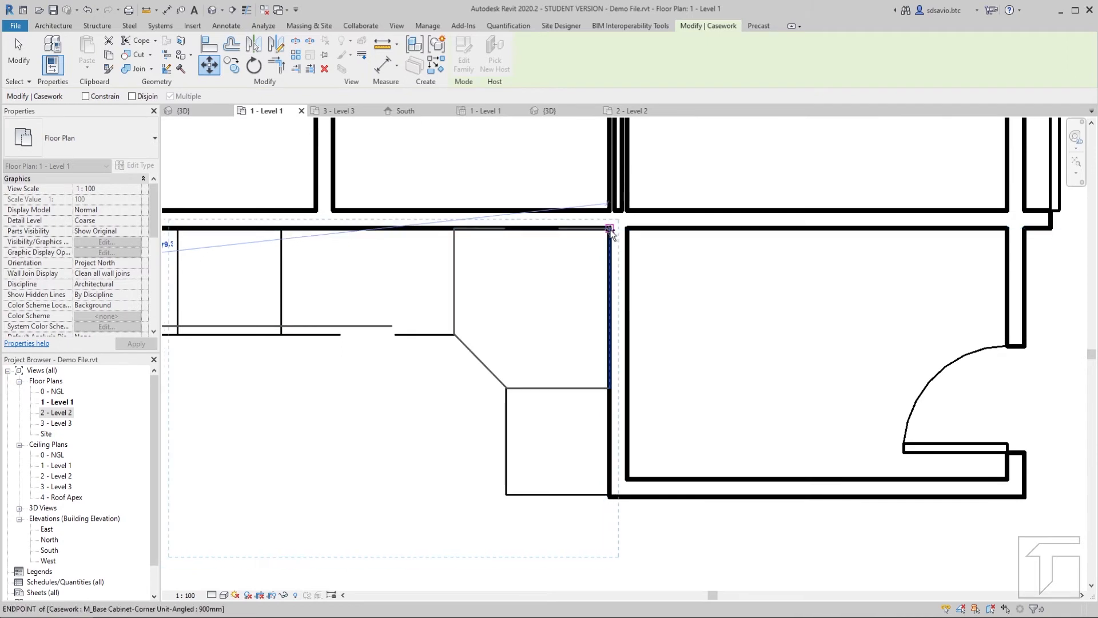
scroll(653, 298, down, 2)
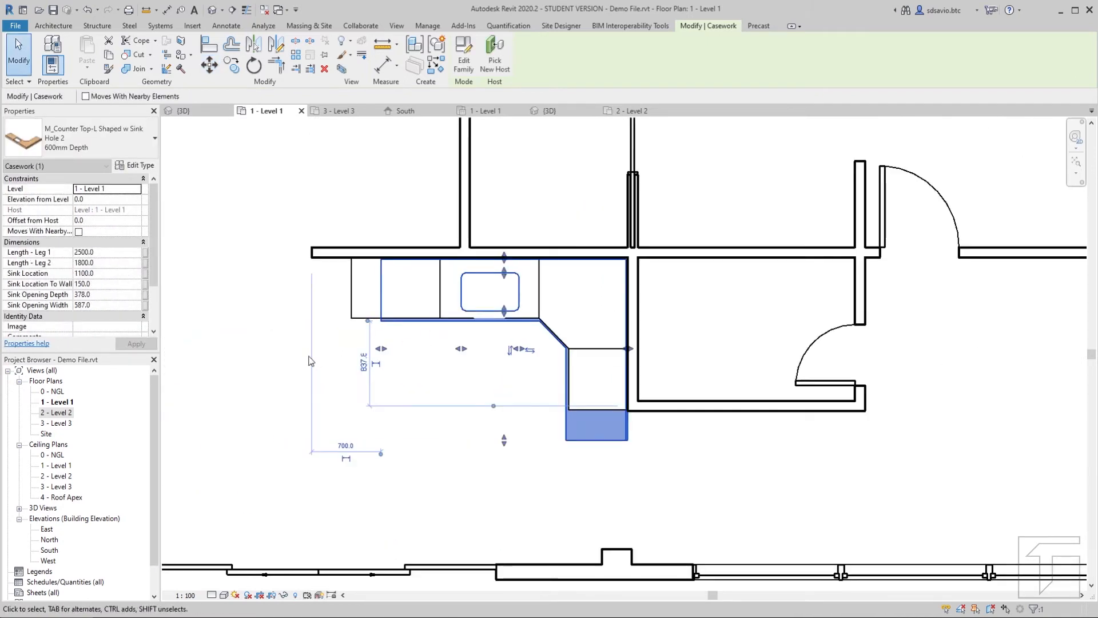
Step: Stretch the countertop legs slightly past the end cabinets, to about 2860 mm for leg 1 and about 1552 mm for leg 2
scroll(313, 353, up, 1)
scroll(312, 353, up, 2)
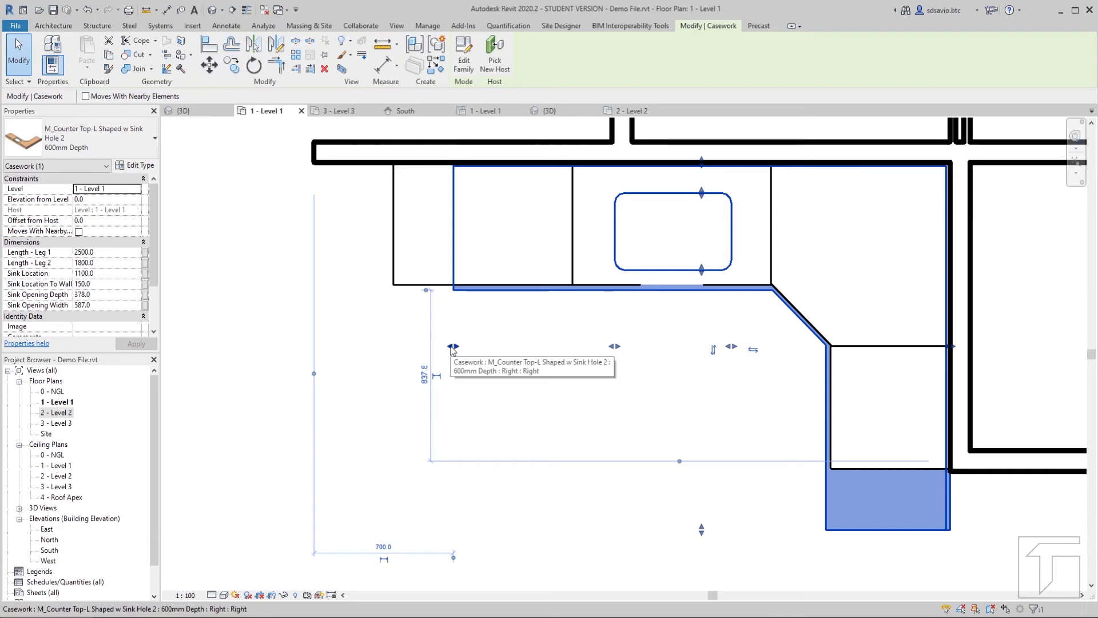
drag(452, 347, 382, 341)
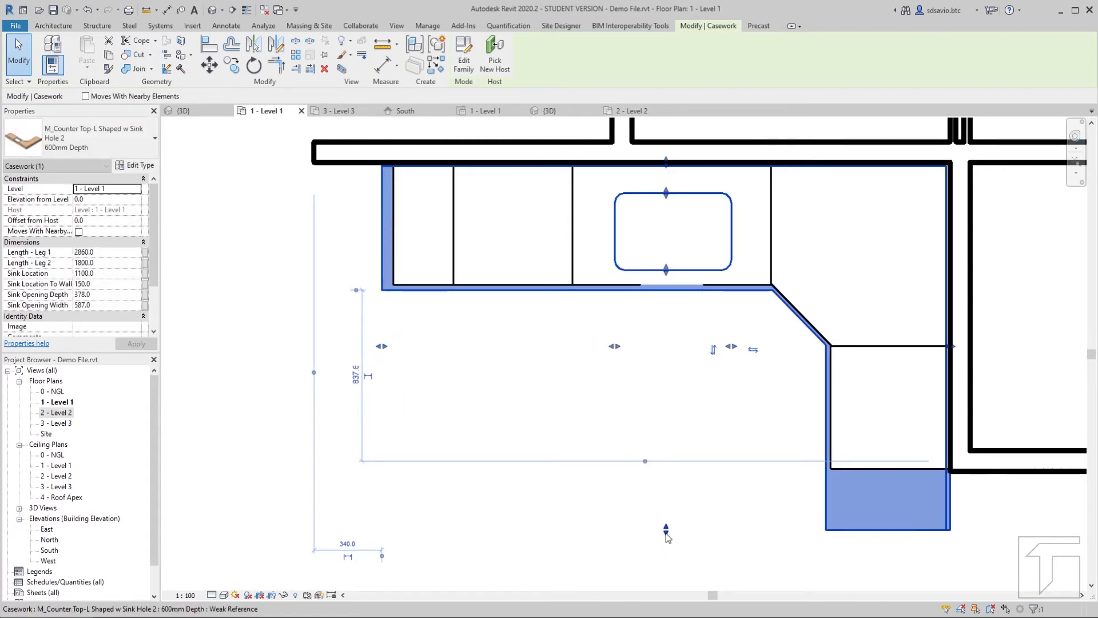
drag(666, 529, 674, 479)
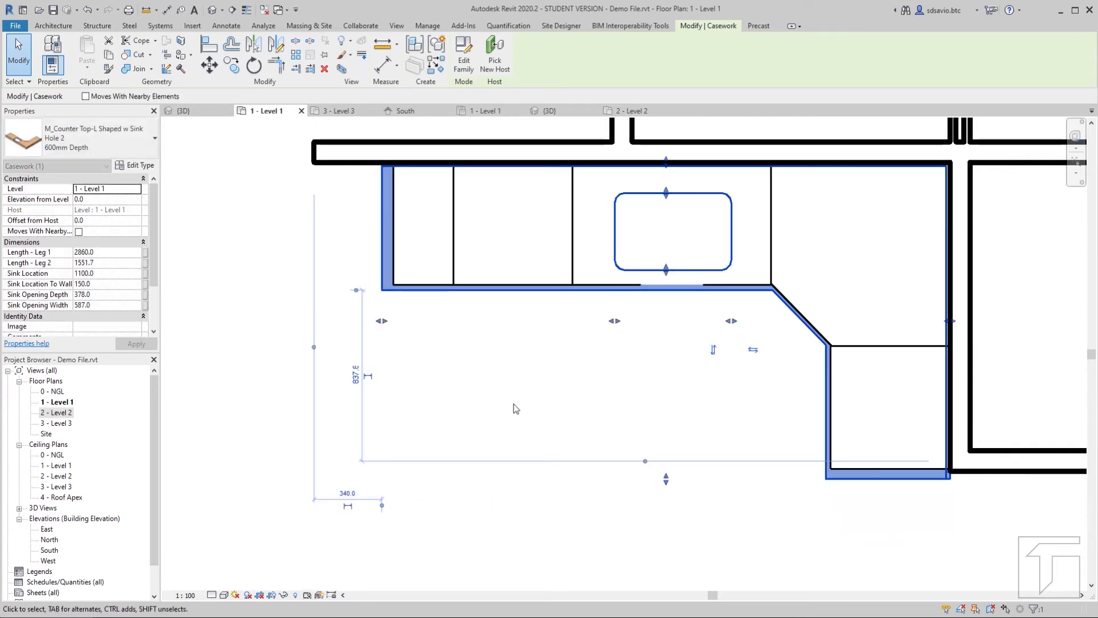
scroll(603, 386, down, 5)
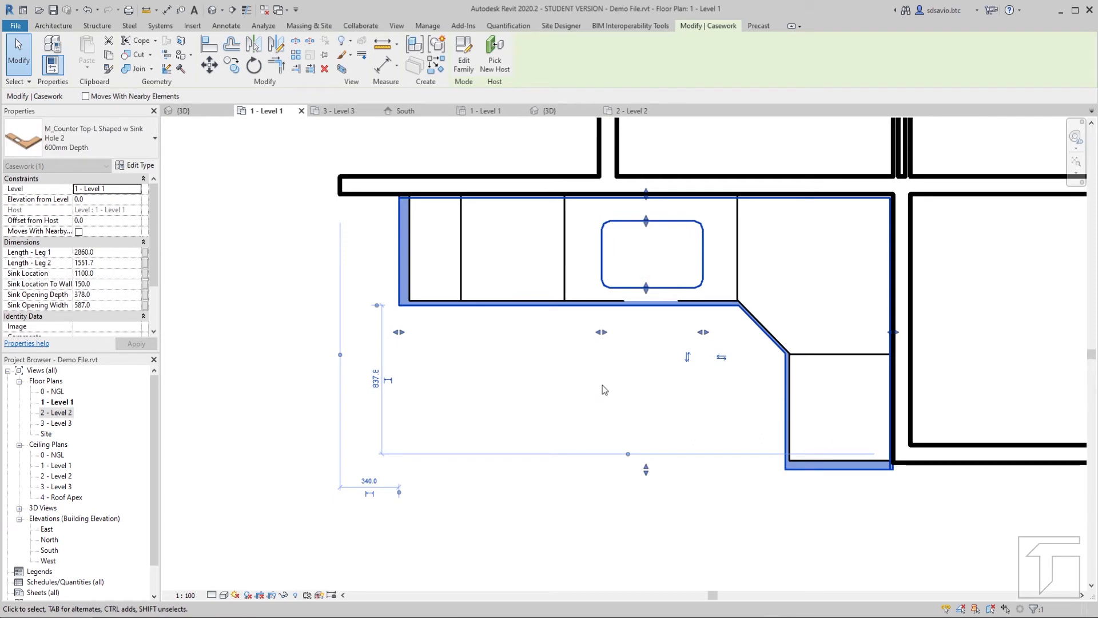
click(471, 344)
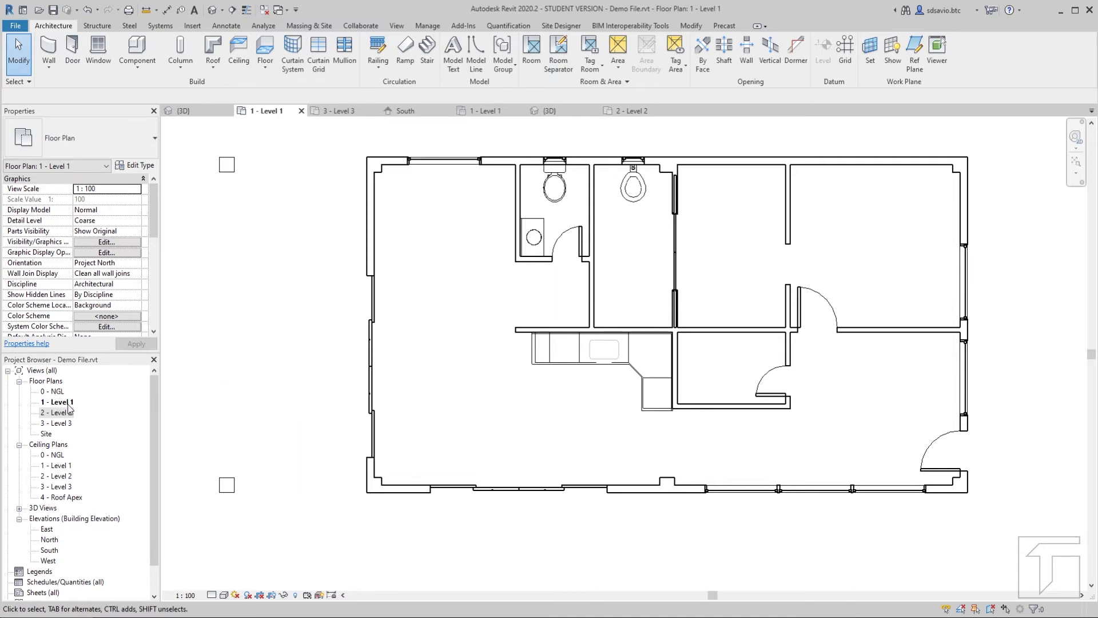
Step: In the Level 1 ceiling plan, place automatic Compound Ceiling Plain ceilings in the enclosed rooms with a height offset of 2600
double_click(63, 466)
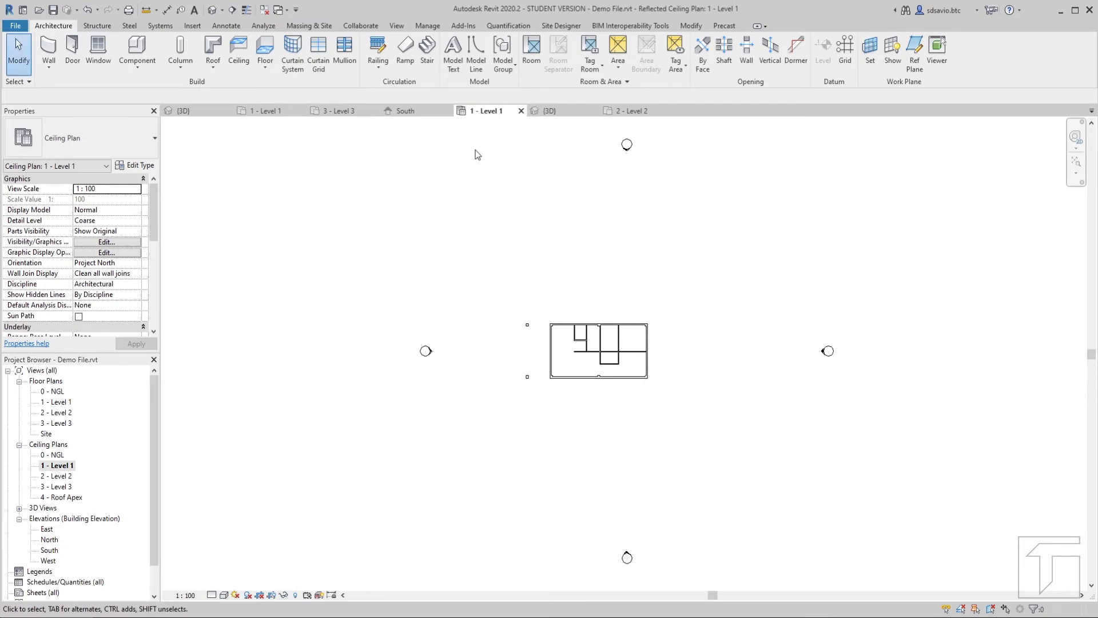
scroll(608, 371, up, 5)
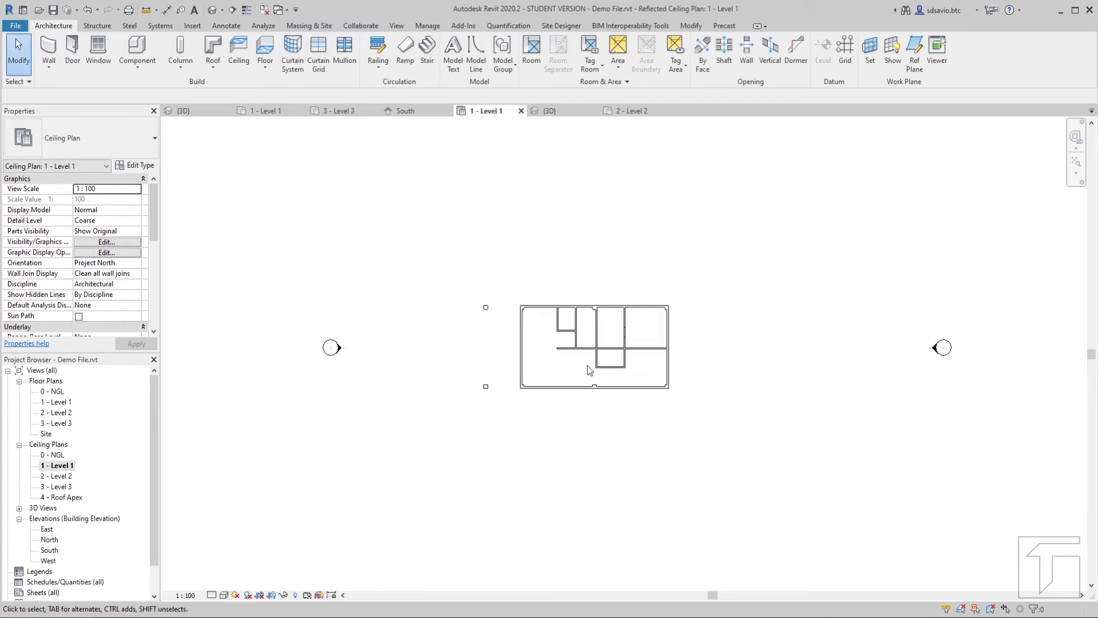
scroll(616, 315, up, 2)
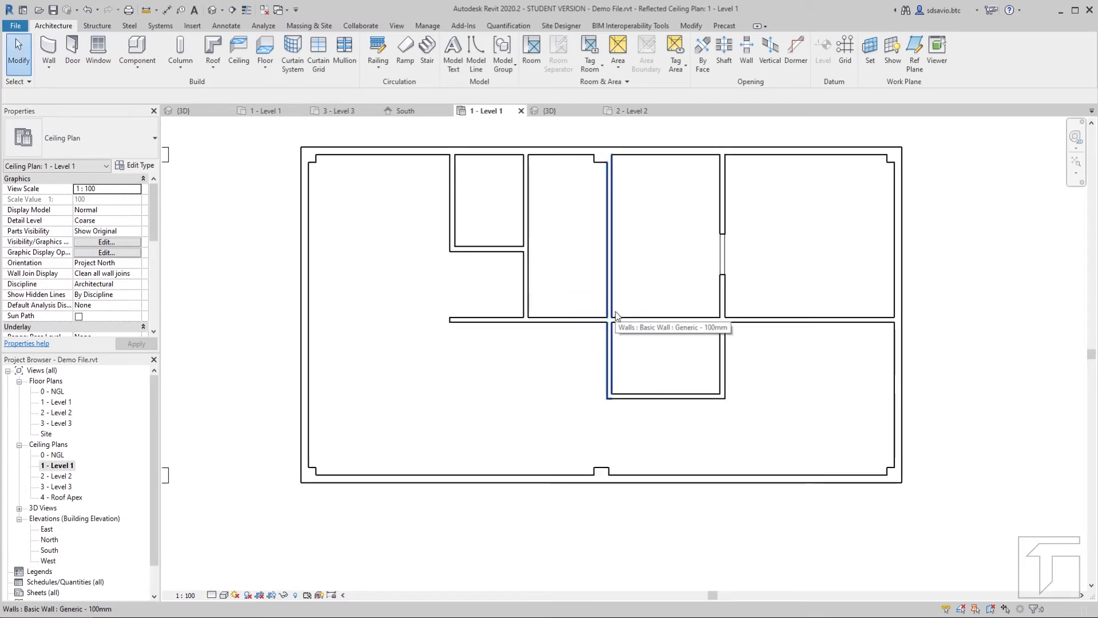
scroll(709, 327, down, 1)
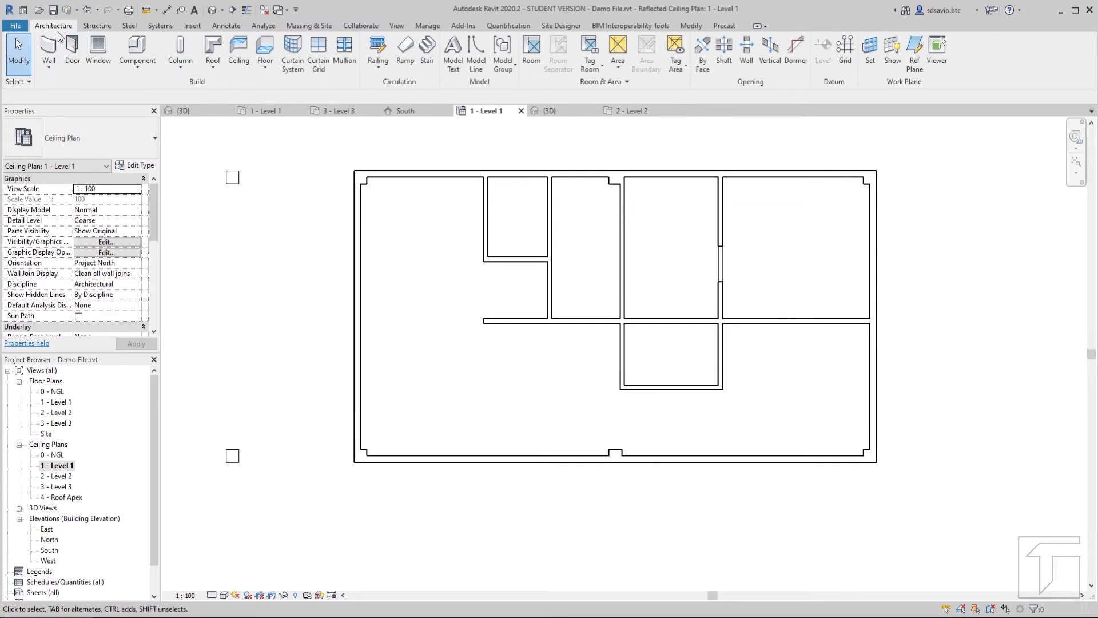
click(239, 56)
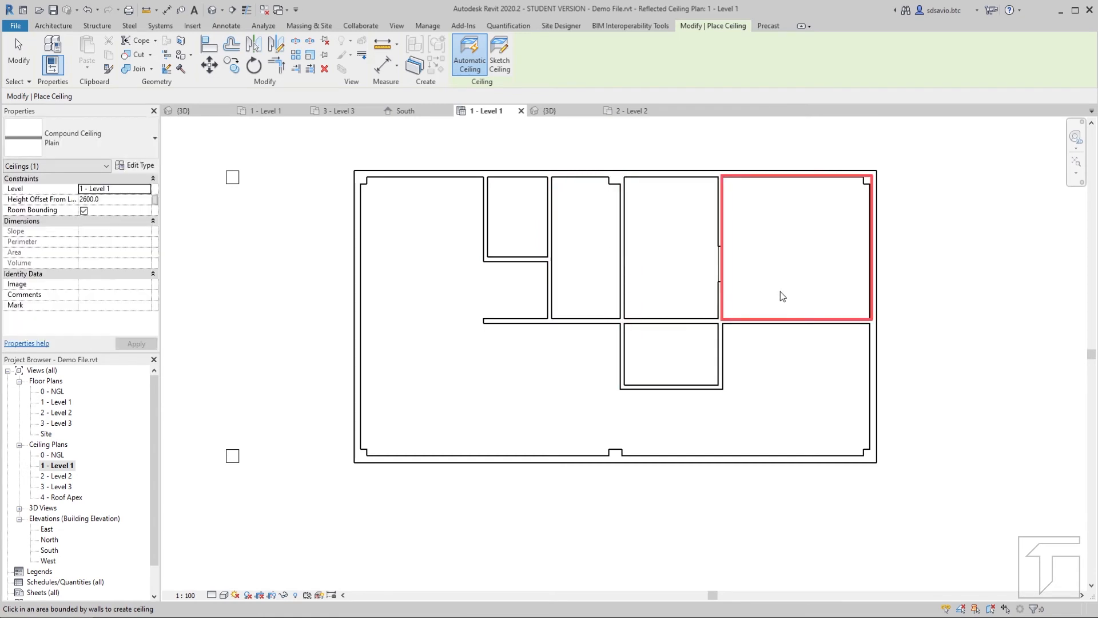
key(Escape)
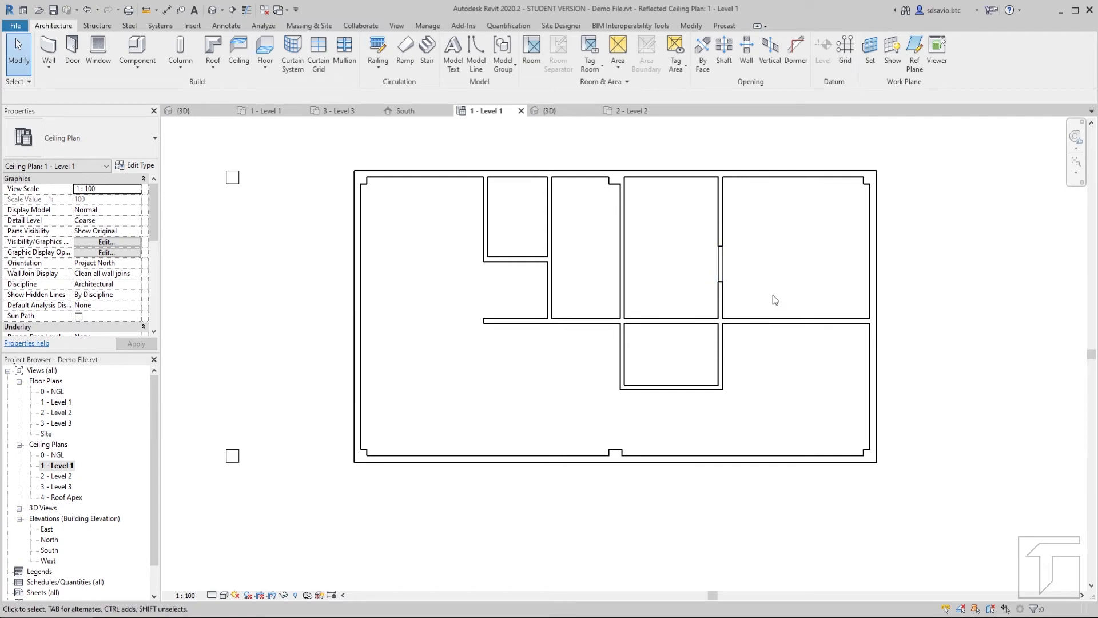
Step: Draw a horizontal building section across the full length of the house, just above the long central wall and looking toward the bathrooms
scroll(750, 310, down, 3)
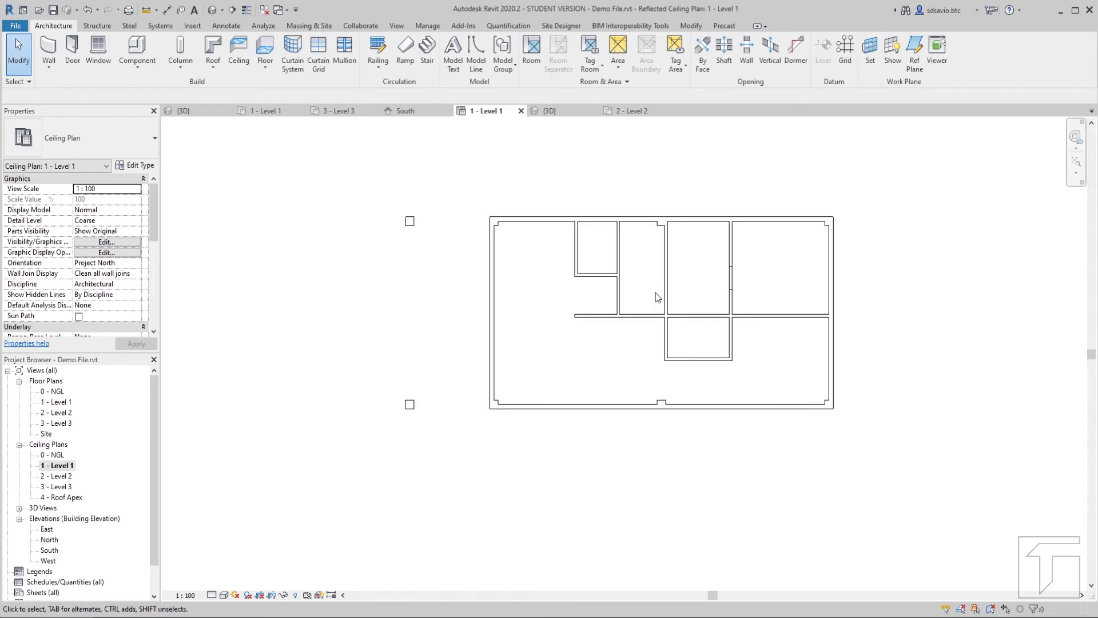
scroll(654, 286, up, 1)
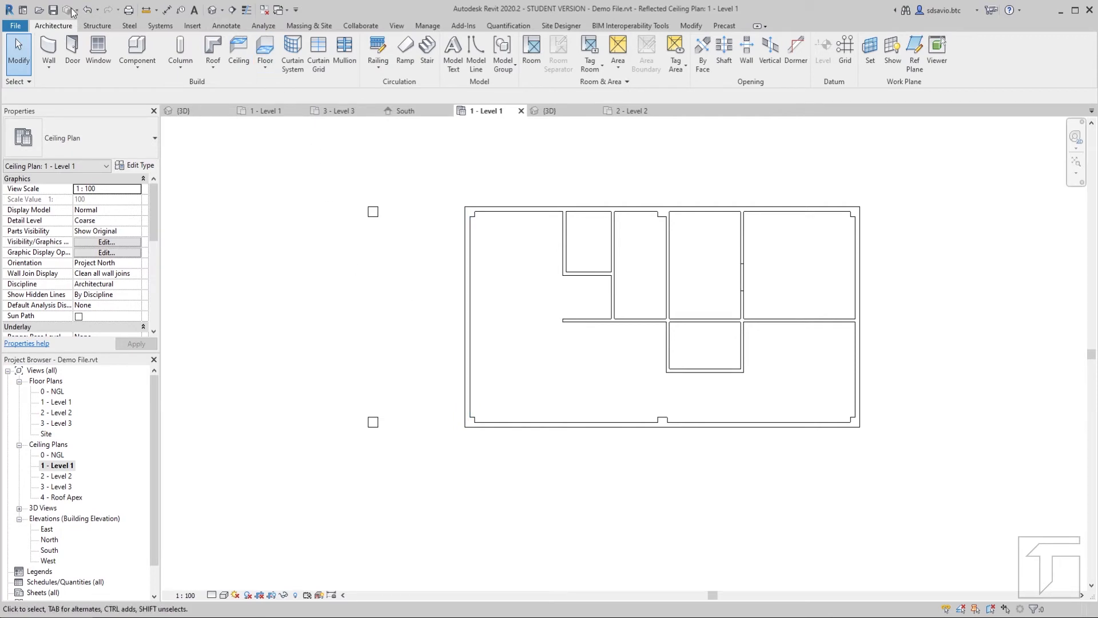
click(232, 11)
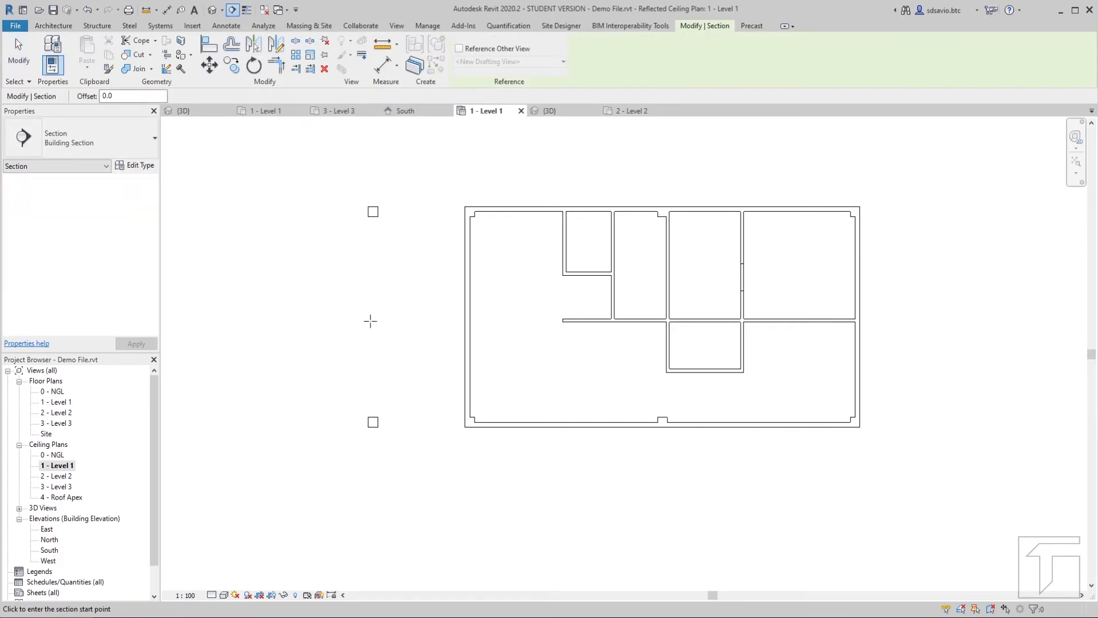
click(323, 317)
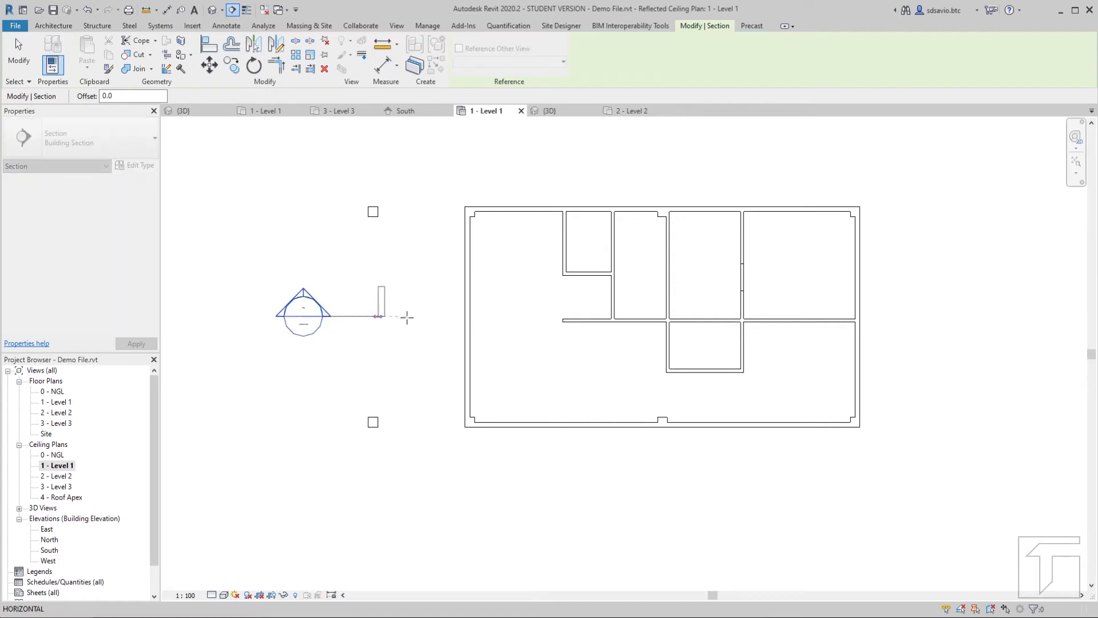
click(927, 316)
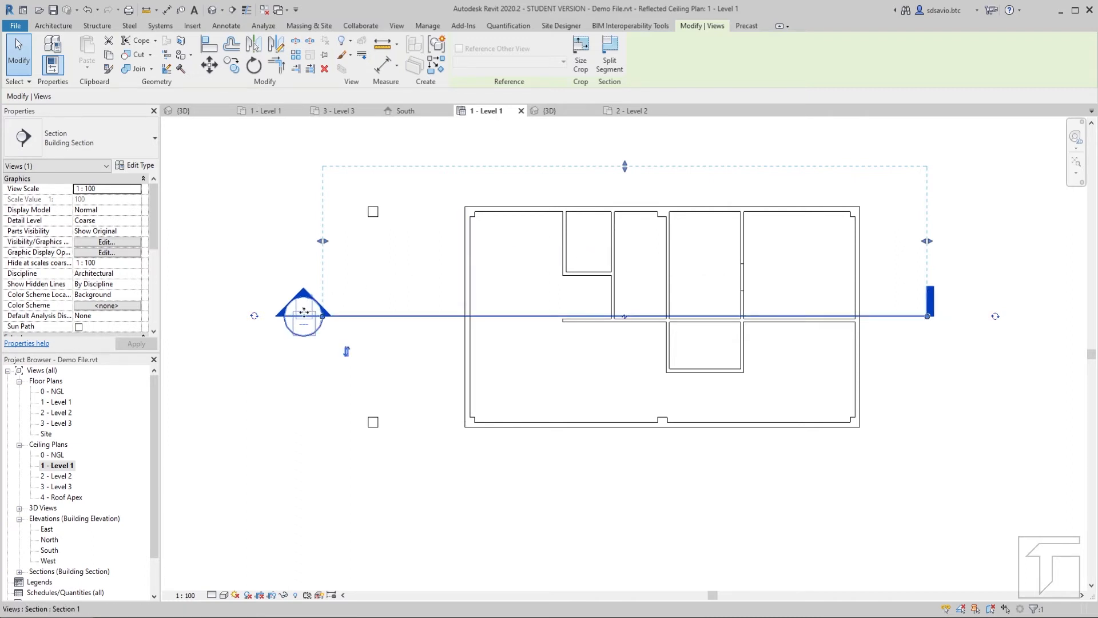
Step: Open the new section's view and examine the ceilings between the walls and relative to the levels
right_click(302, 318)
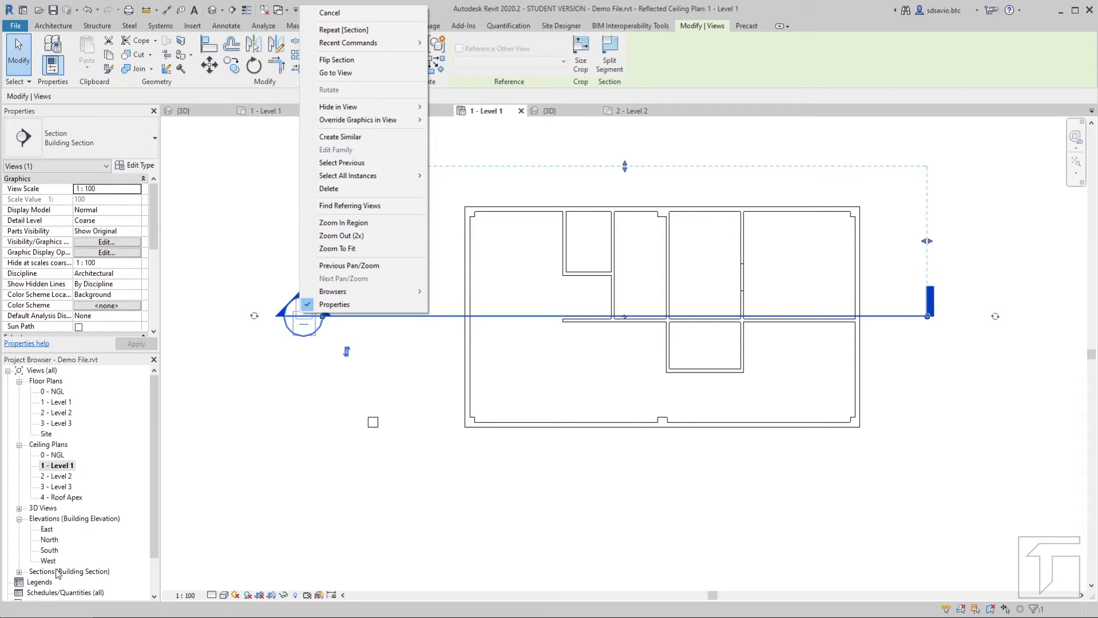
click(346, 74)
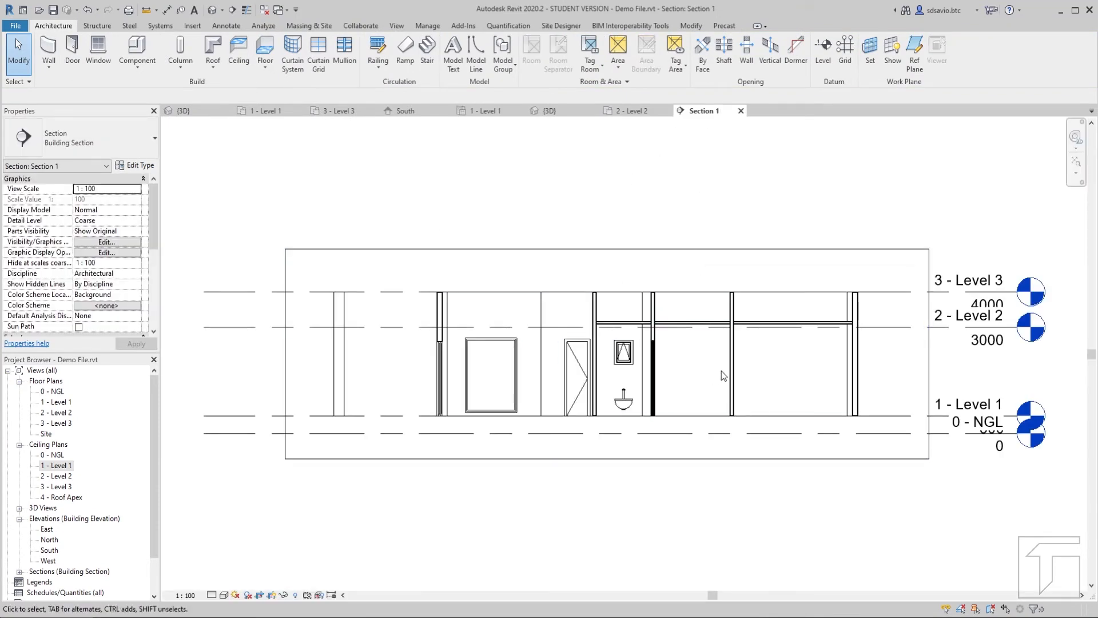
scroll(739, 358, up, 1)
scroll(739, 358, up, 1)
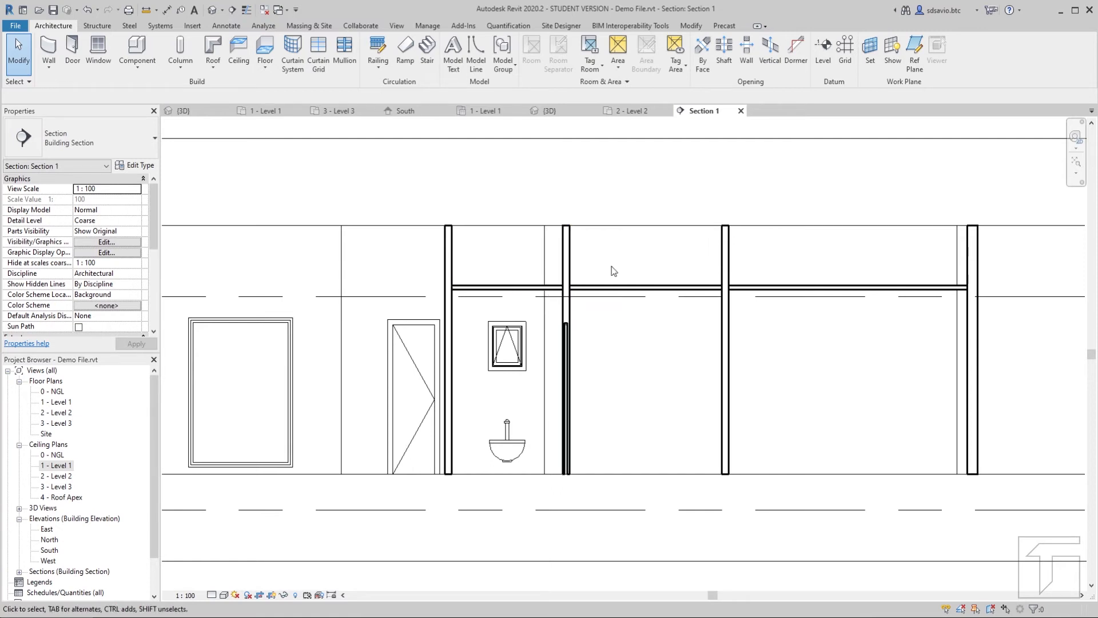
scroll(712, 286, down, 4)
scroll(699, 295, down, 2)
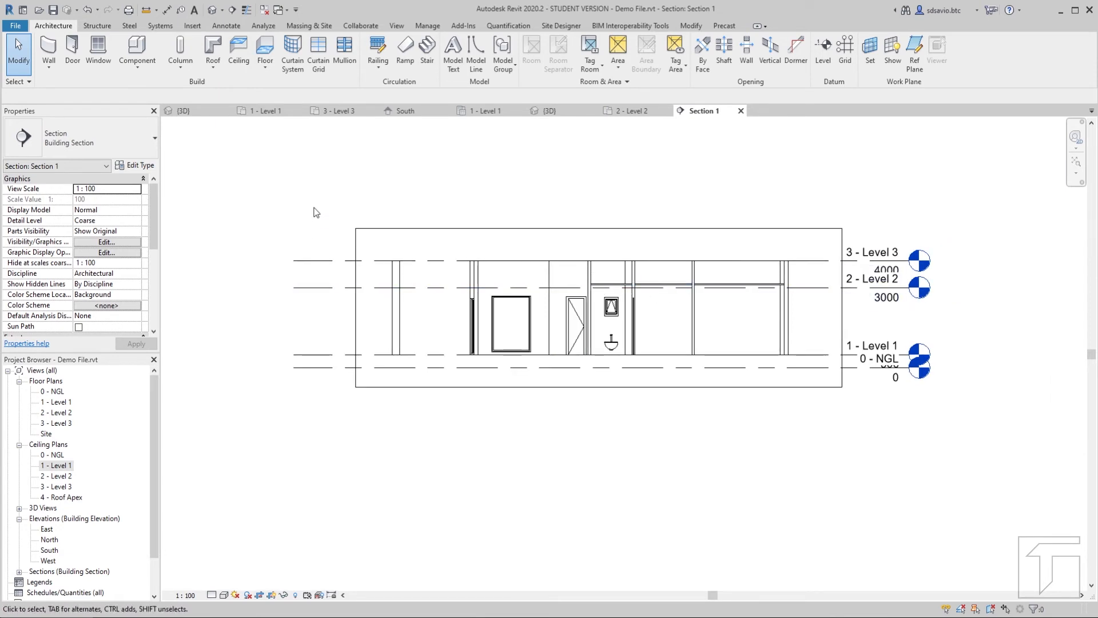
Step: Check the section line in the Level 1 floor plan, and open the Level 3 floor plan to review its underlay range
click(270, 113)
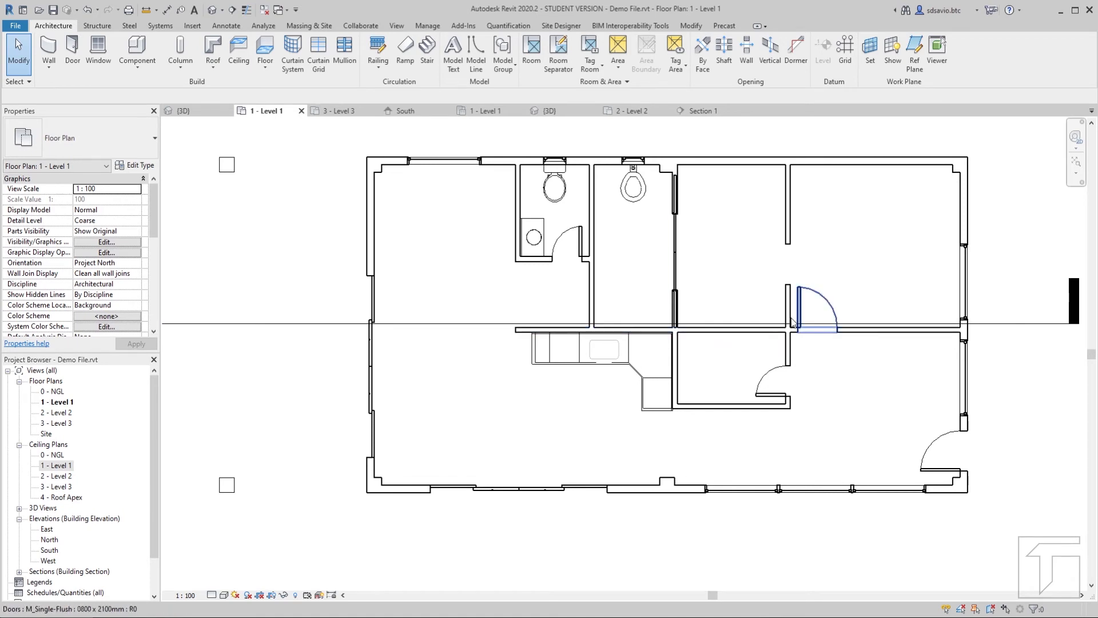
scroll(772, 291, down, 1)
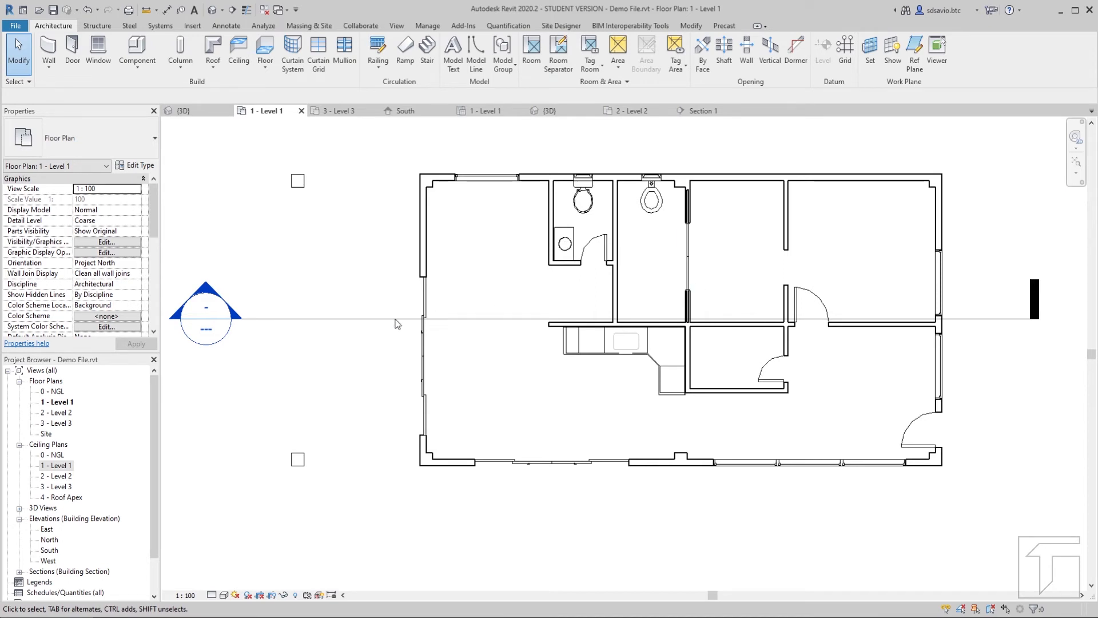
double_click(61, 424)
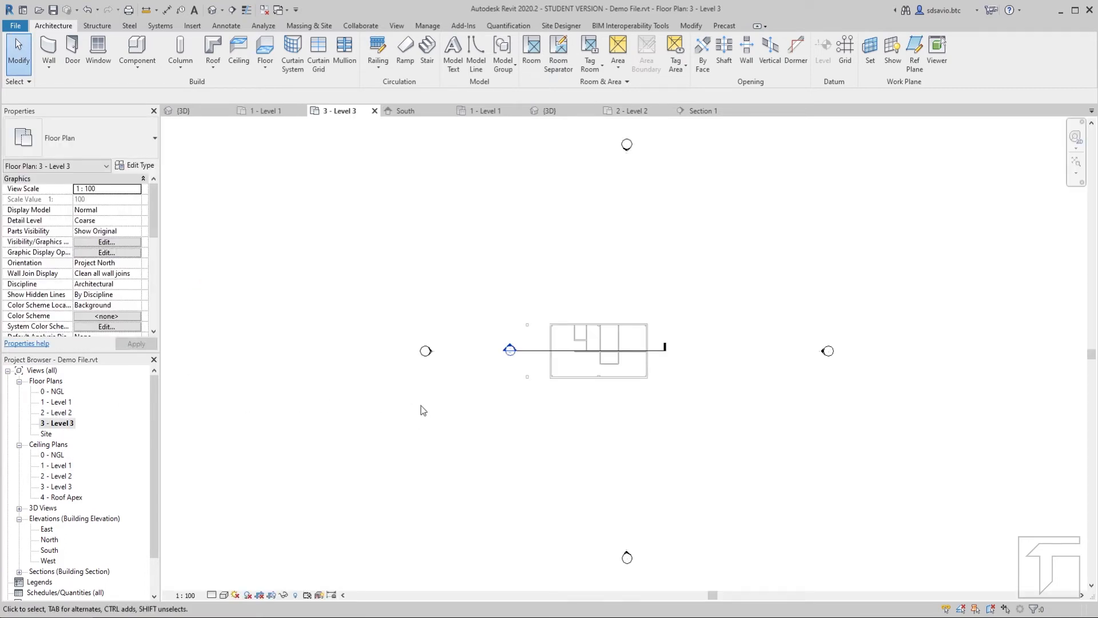
scroll(576, 397, up, 4)
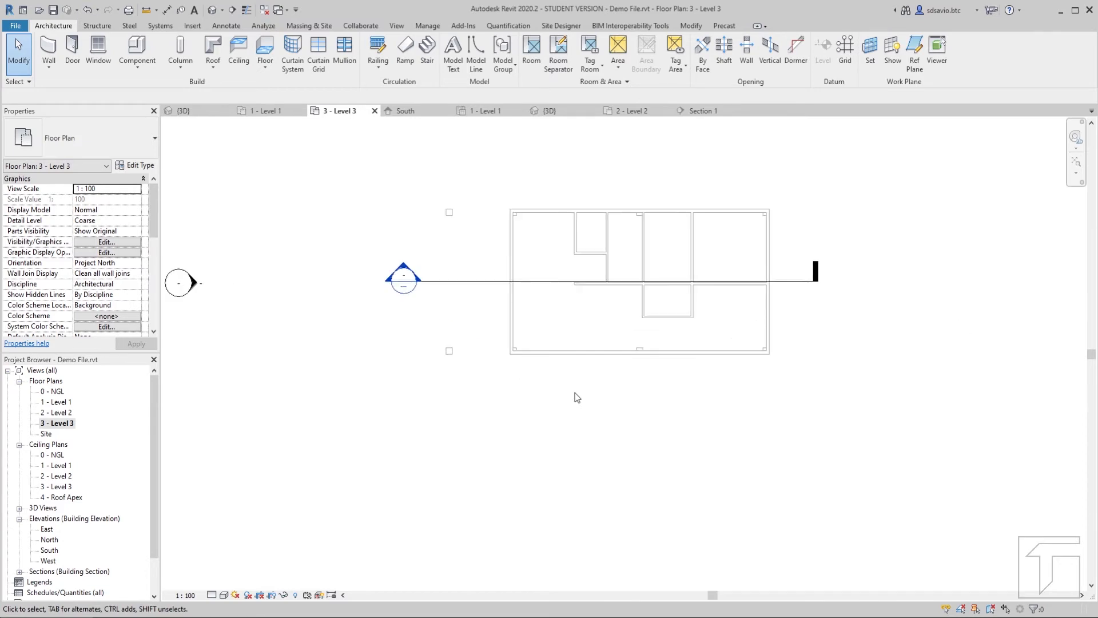
scroll(574, 395, up, 2)
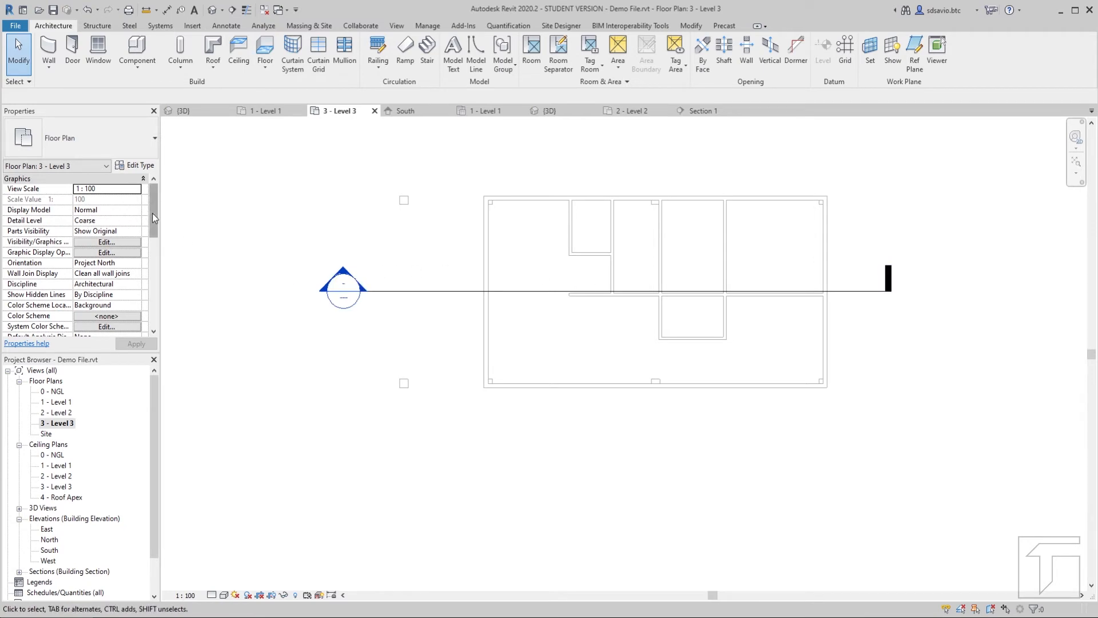
drag(152, 213, 147, 257)
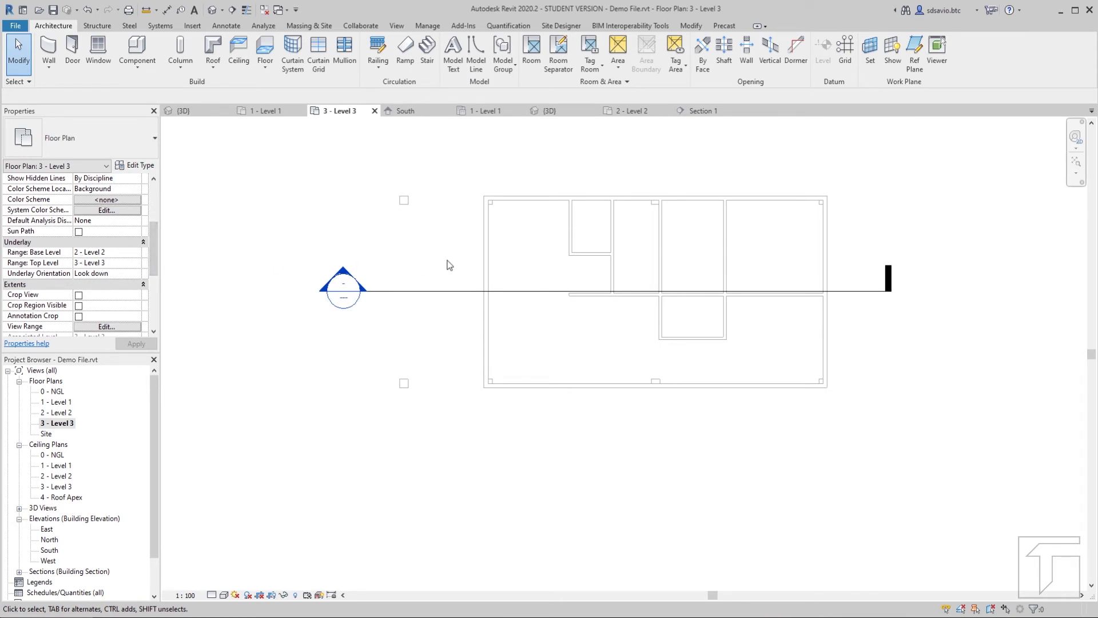
scroll(448, 265, up, 2)
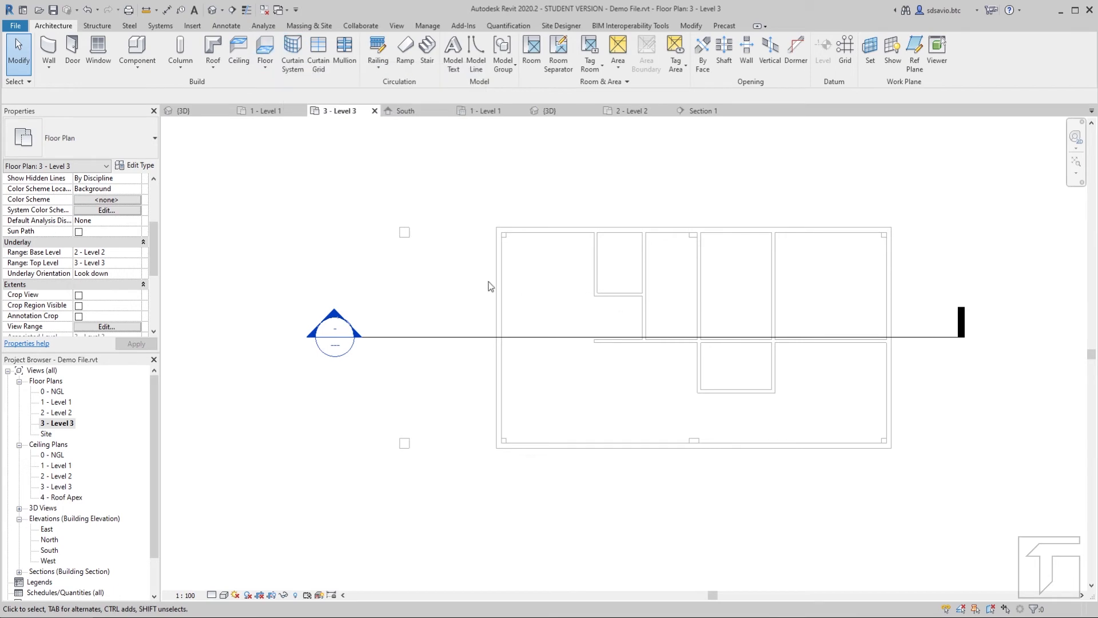
Step: Start a footprint roof and sketch a rectangular boundary offset 600 outward, from the upper column's outer corner to the diagonally opposite house corner
click(212, 50)
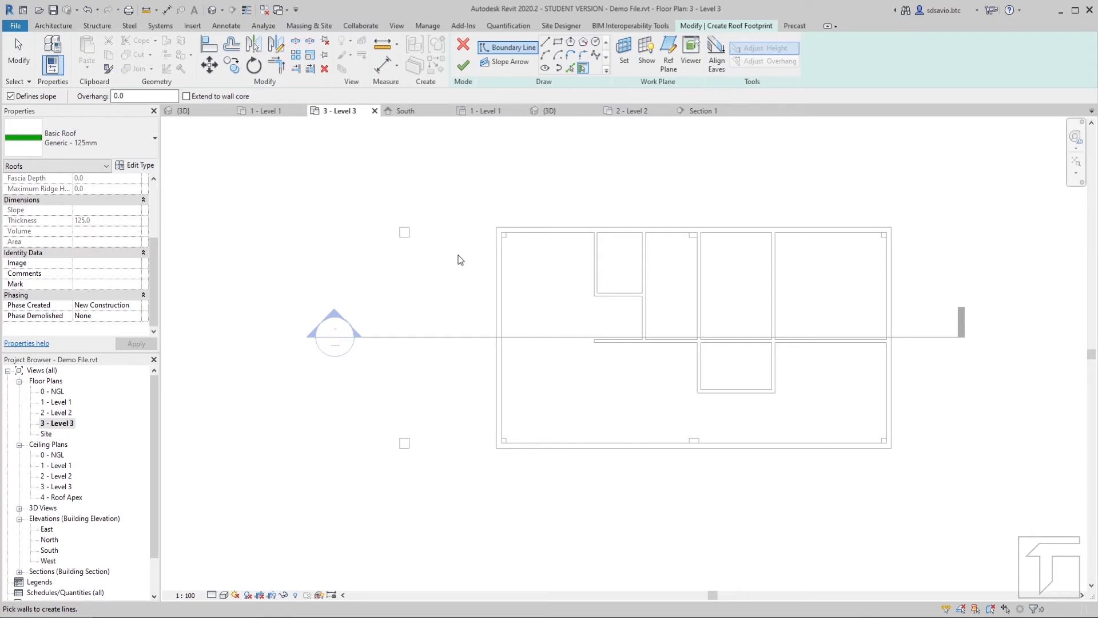
click(559, 44)
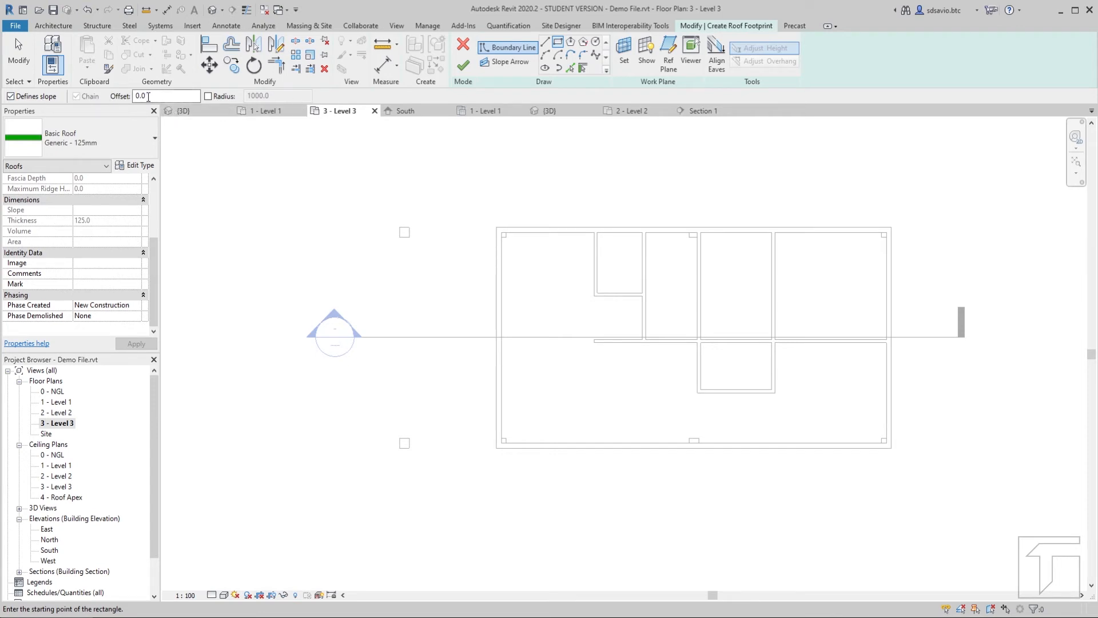
drag(149, 97, 140, 96)
text(6)
key(Return)
click(400, 228)
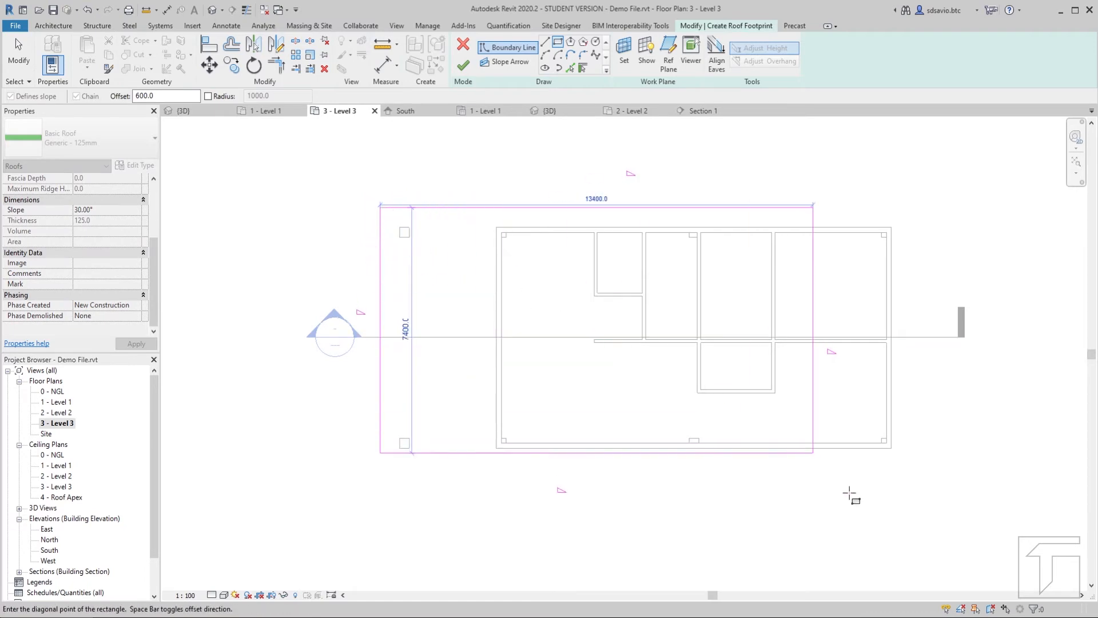
click(891, 448)
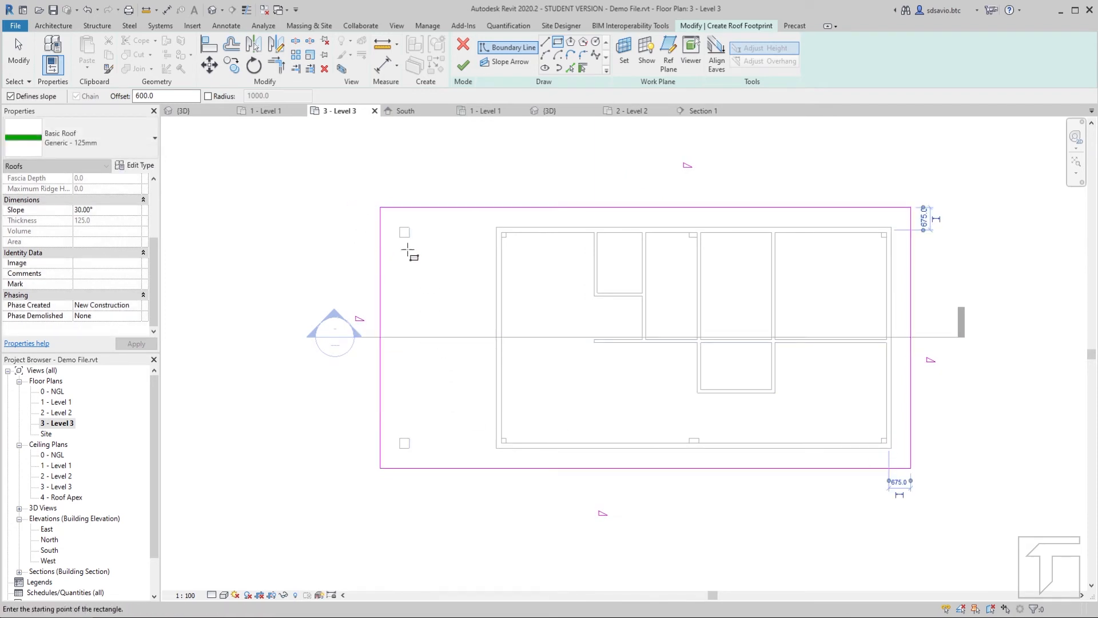
Step: Measure the vertical distance from the upper column's outer corner to the roof boundary line
scroll(405, 204, up, 5)
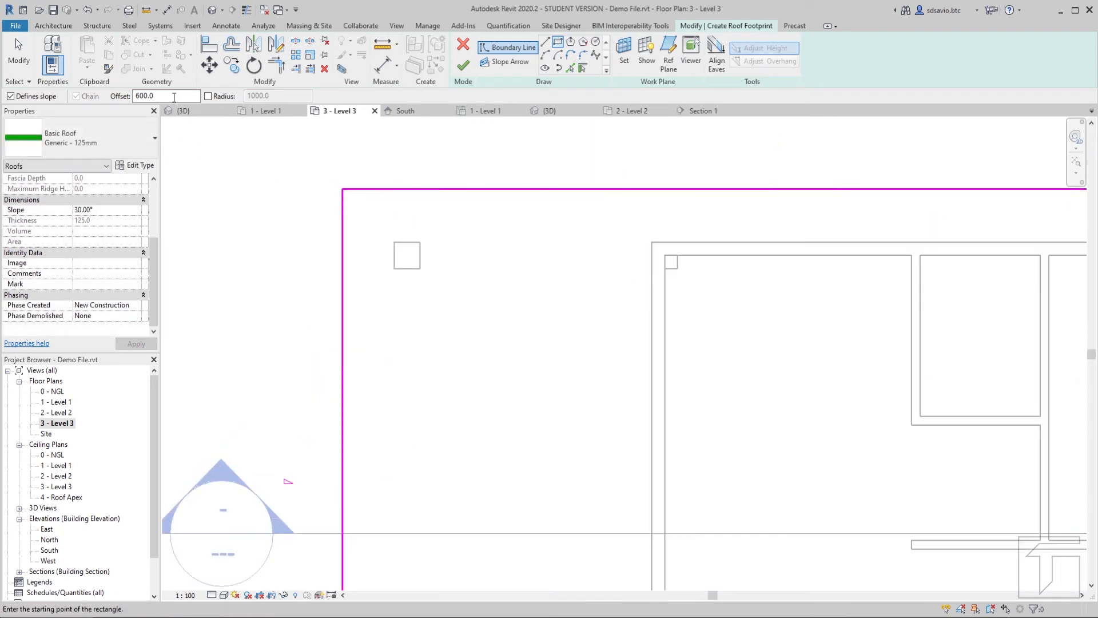
key(Escape)
click(384, 54)
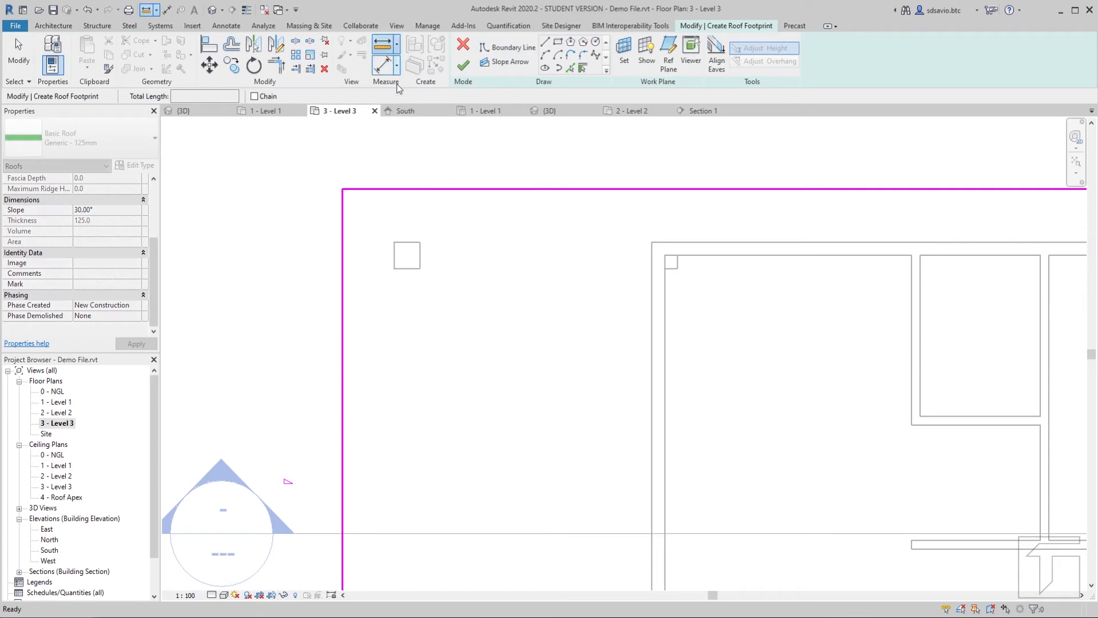
click(393, 241)
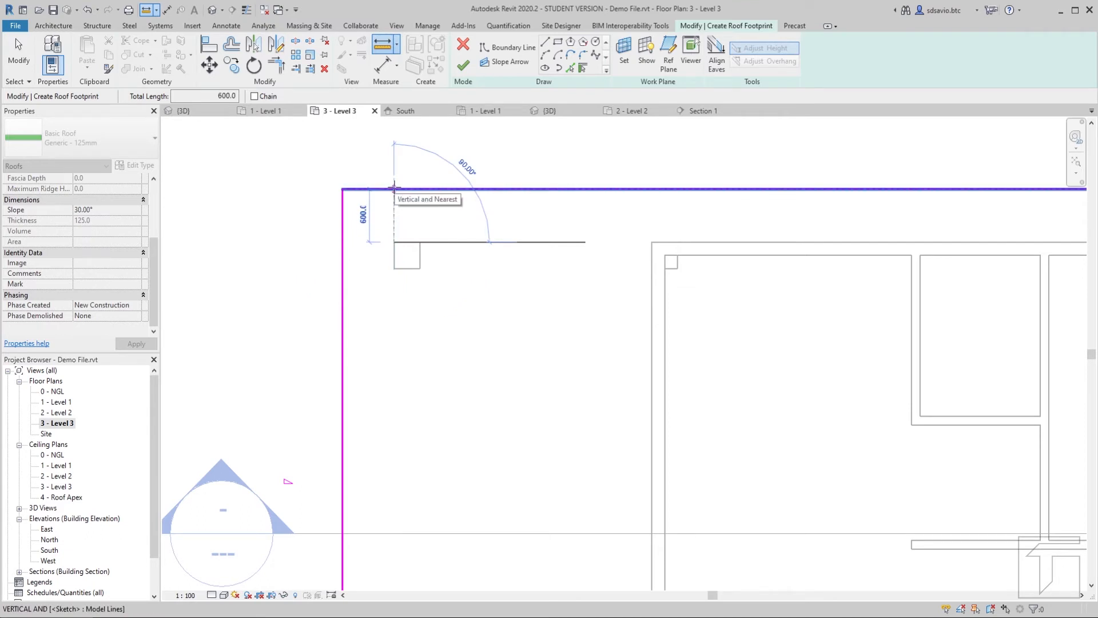
key(Escape)
key(Escape)
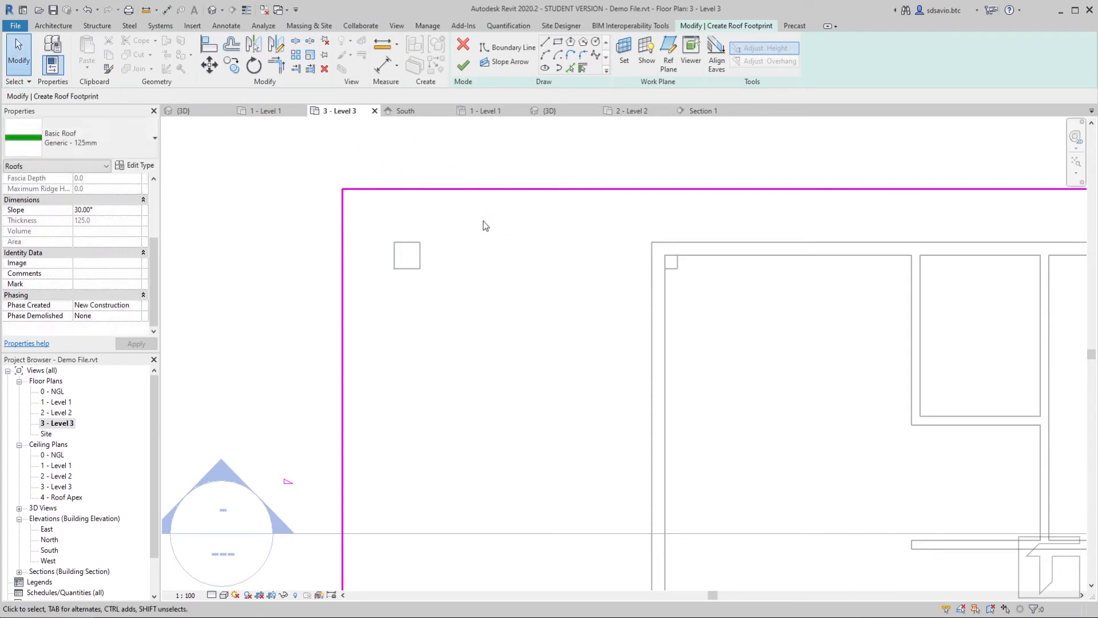
Step: Finish the rectangular roof footprint with all four edges defining slope
scroll(487, 212, down, 3)
scroll(485, 214, down, 1)
scroll(476, 223, down, 1)
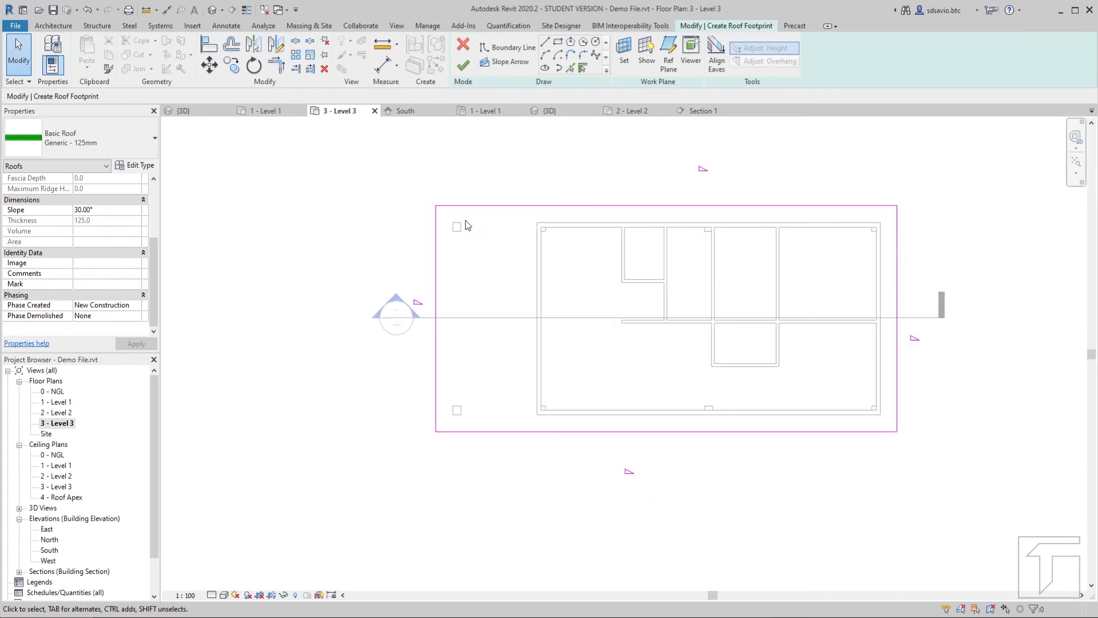
scroll(468, 224, up, 1)
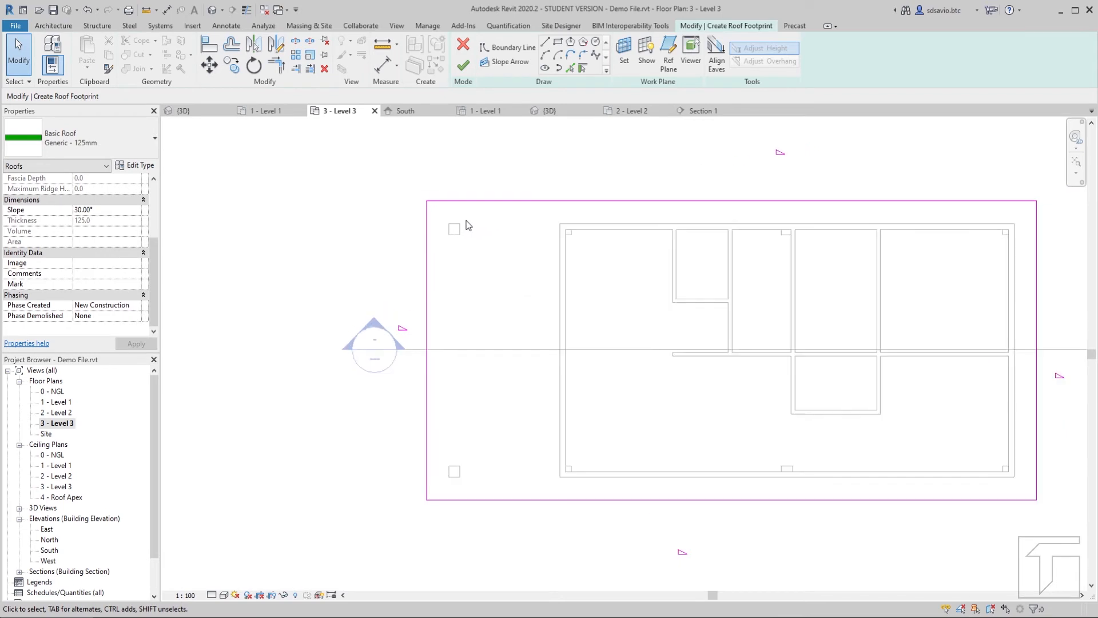
click(464, 68)
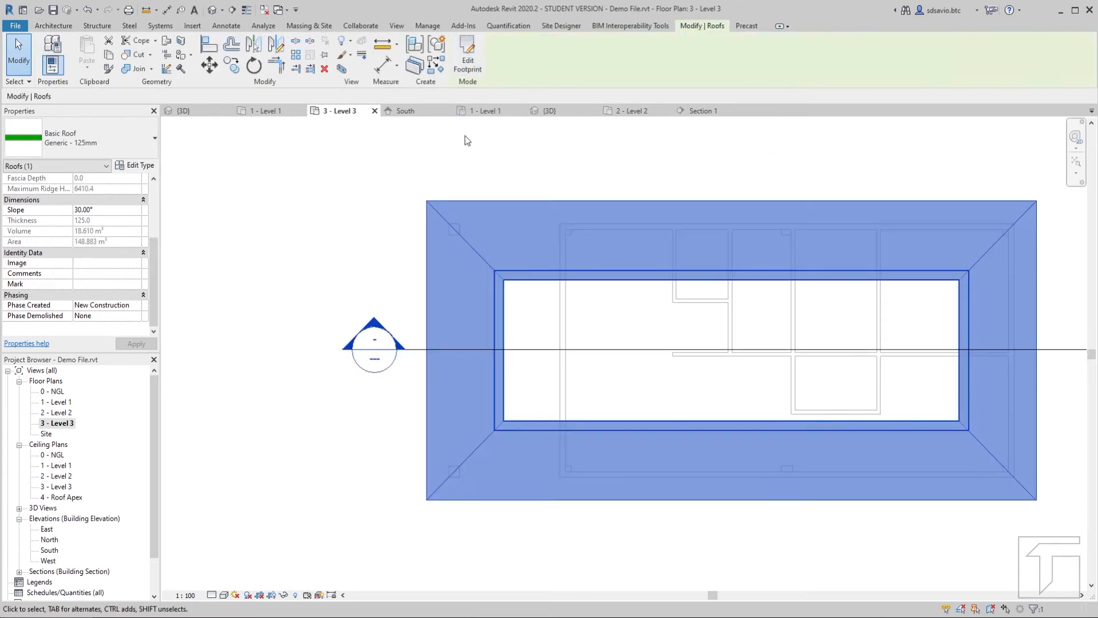
middle_drag(813, 311, 698, 314)
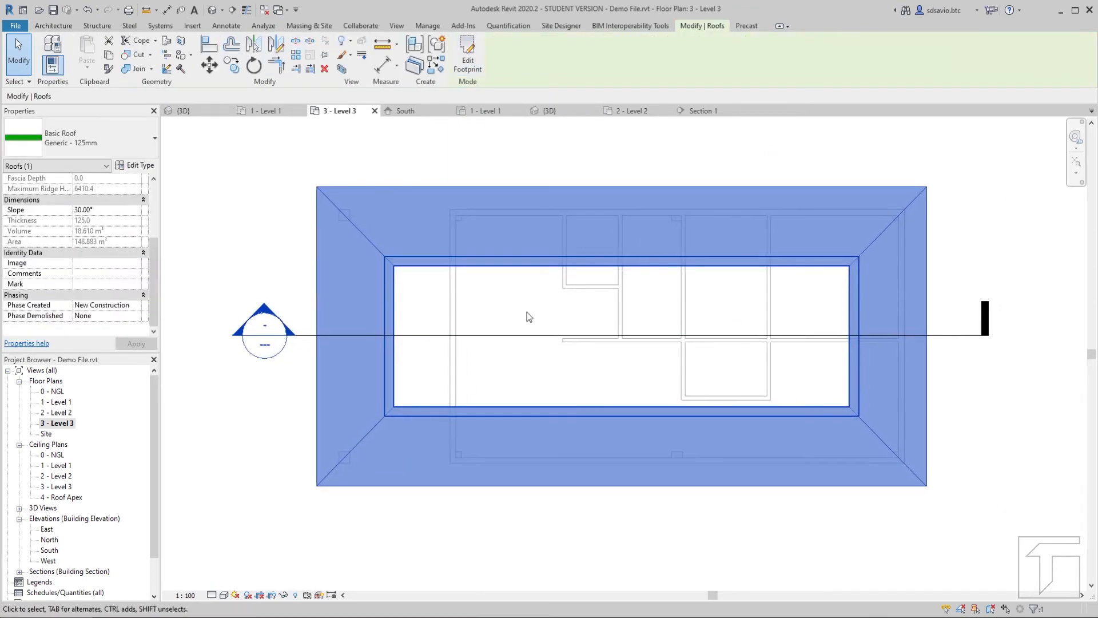
scroll(529, 318, down, 1)
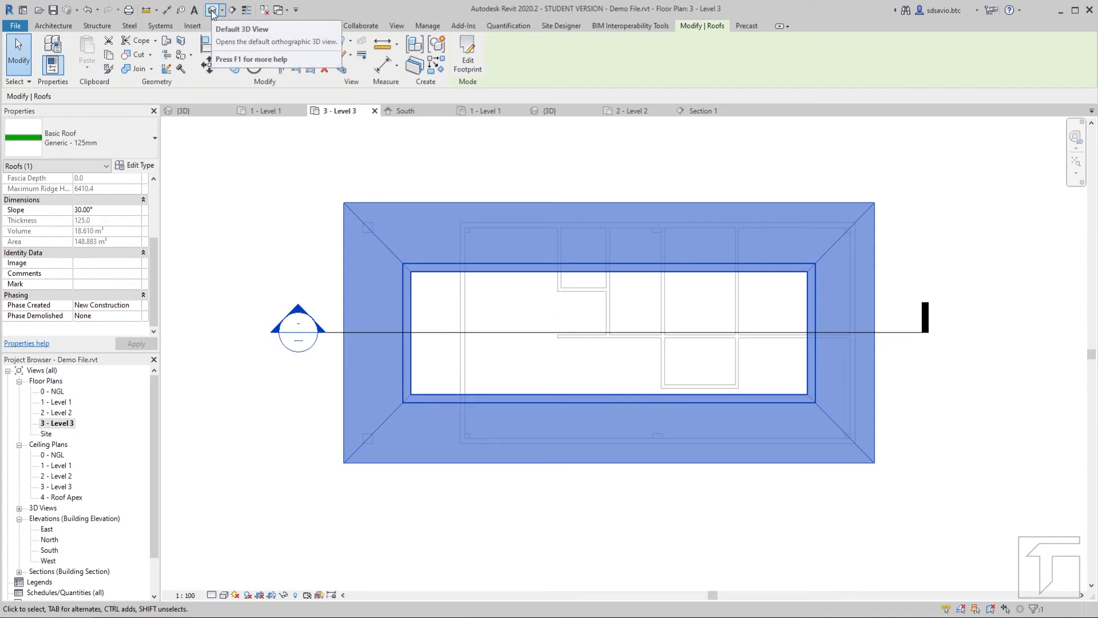
Step: Examine the new hip roof over the walls and columns in the 3D view from several angles
click(555, 113)
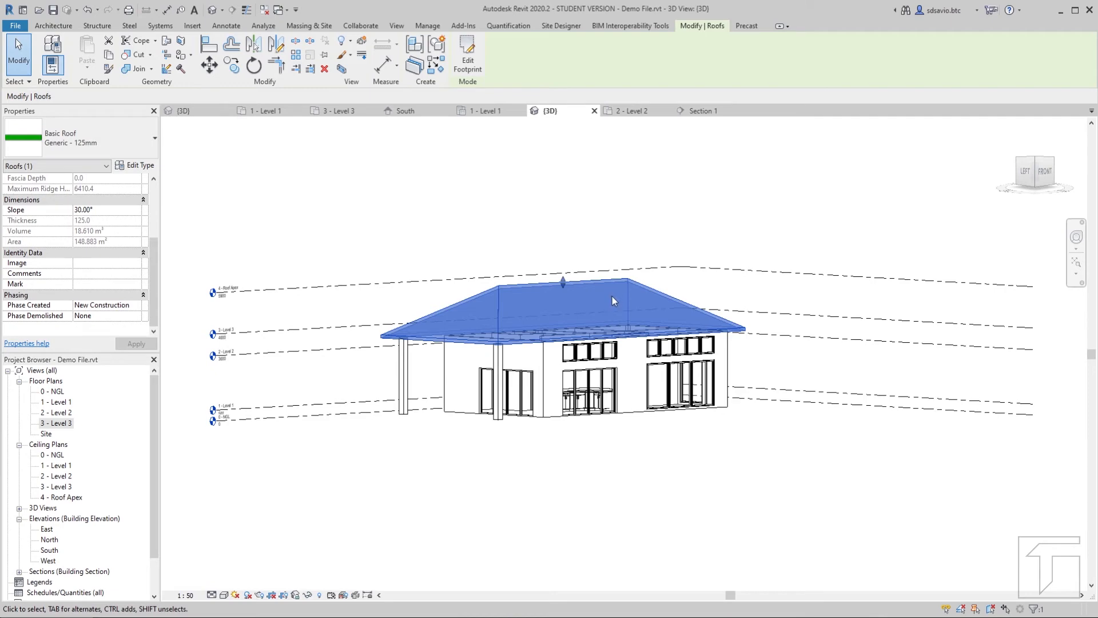
scroll(588, 311, up, 3)
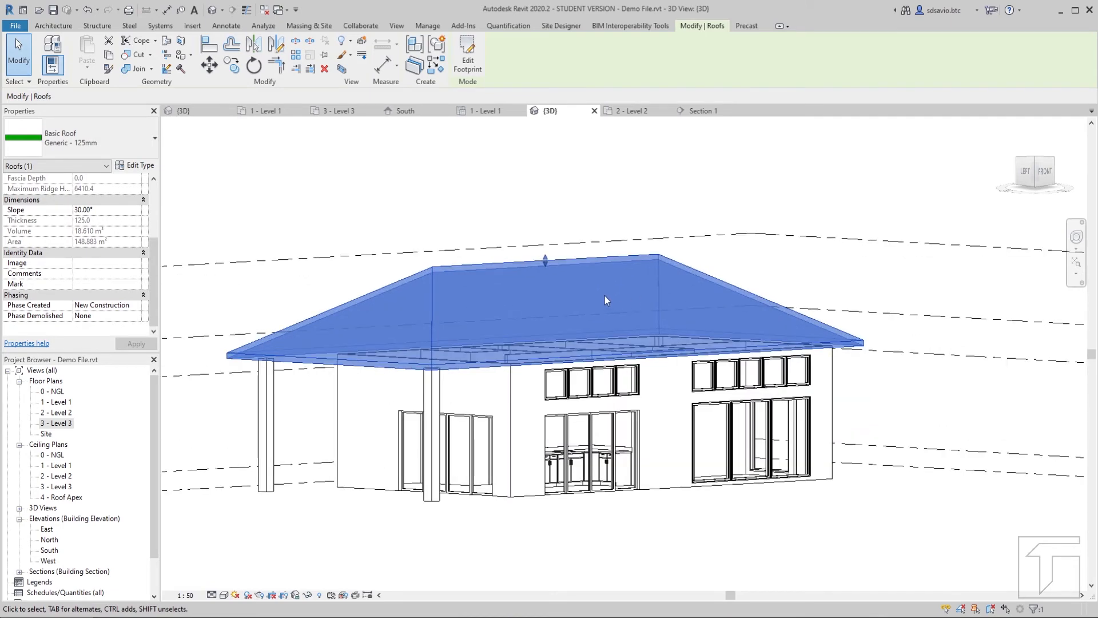
shift+middle_drag(621, 289, 586, 323)
shift+middle_drag(597, 397, 668, 436)
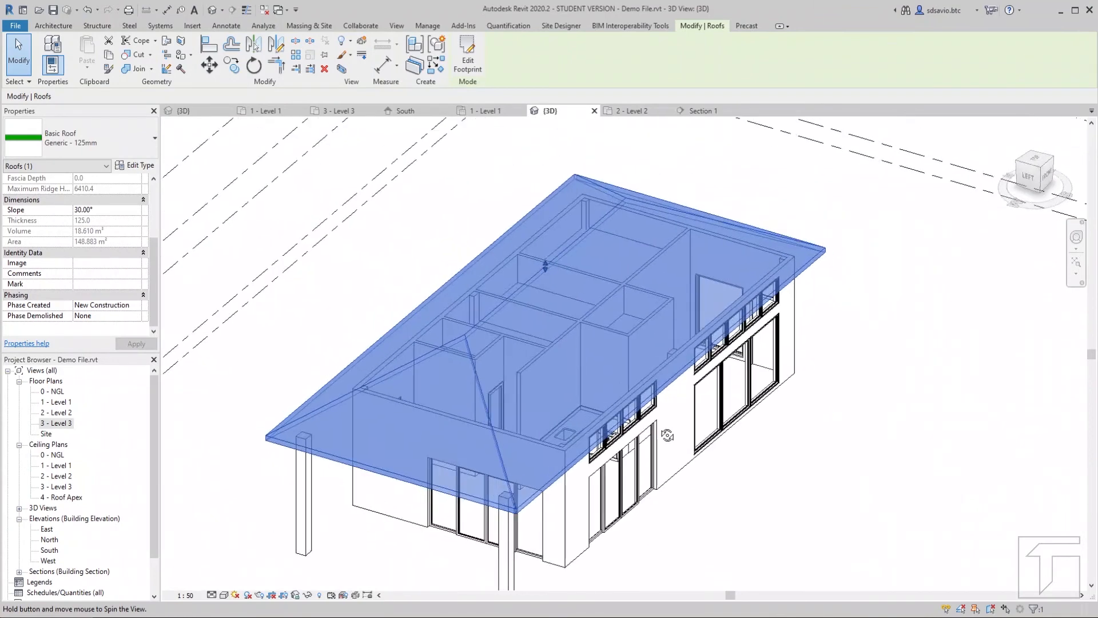
click(913, 334)
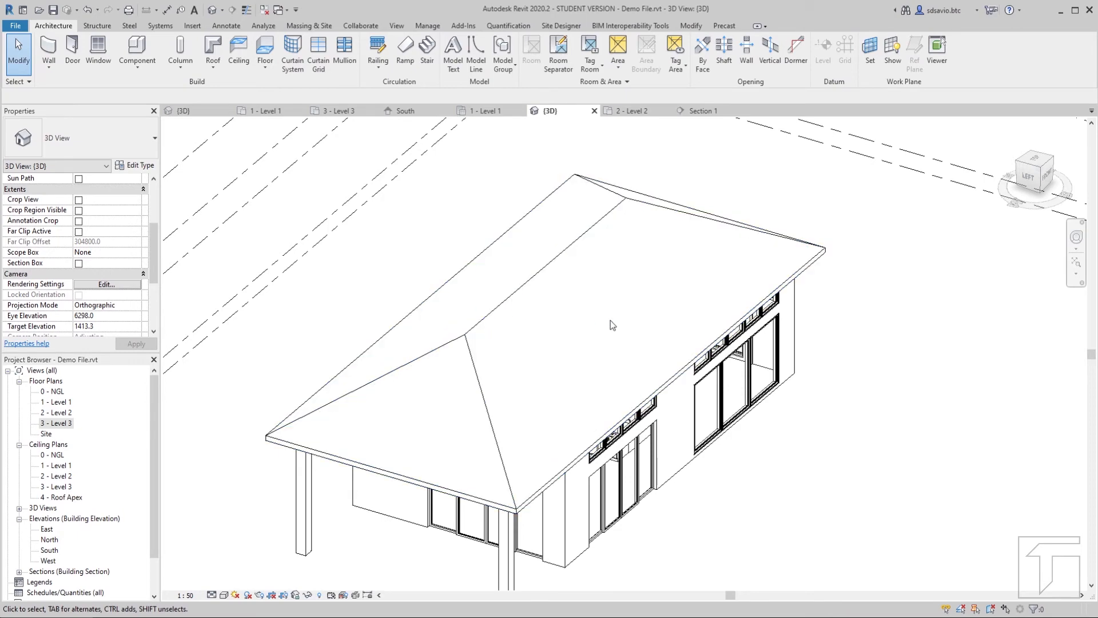
shift+middle_drag(567, 364, 552, 280)
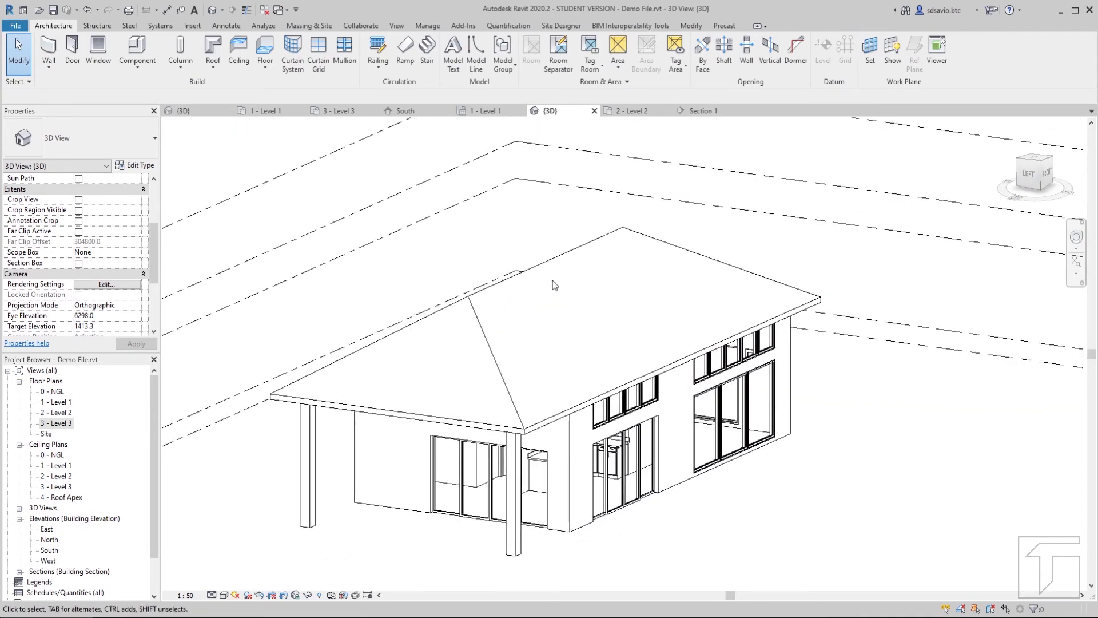
Step: Examine the single-slope roof in the Demo House reference model's 3D view, and return to the Demo File 3D view
click(189, 113)
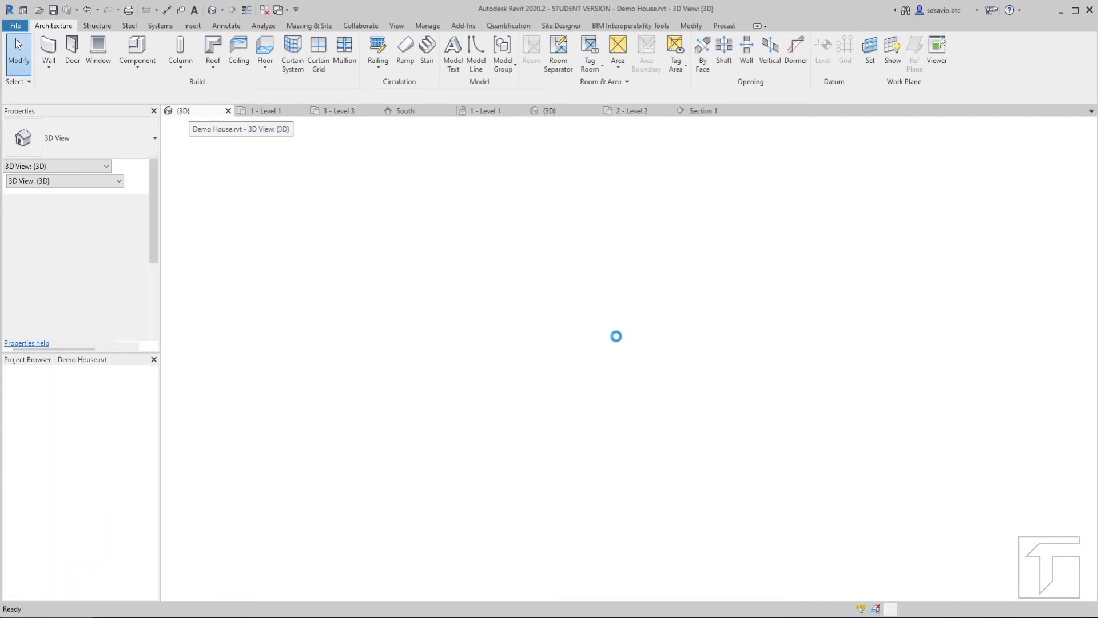
scroll(617, 342, down, 1)
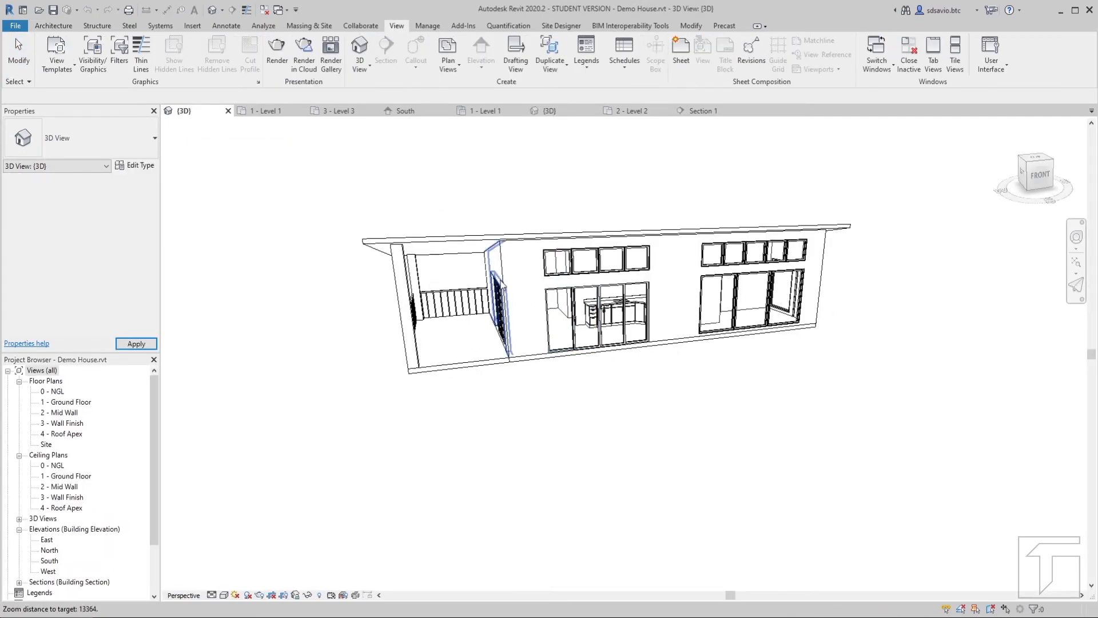
scroll(509, 308, up, 1)
shift+middle_drag(555, 310, 536, 280)
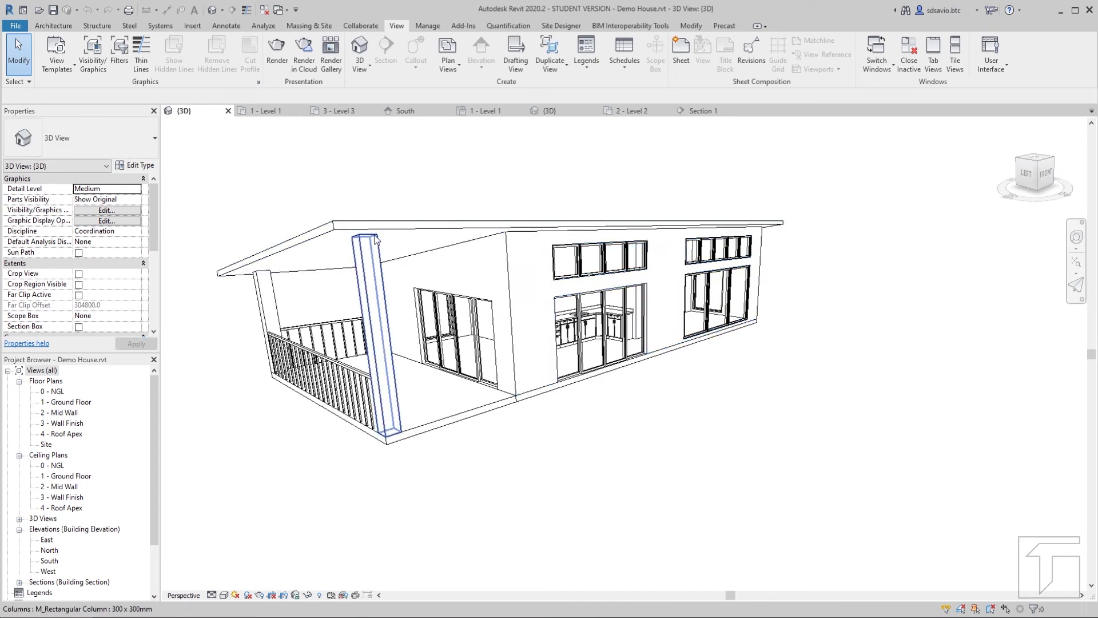
click(561, 114)
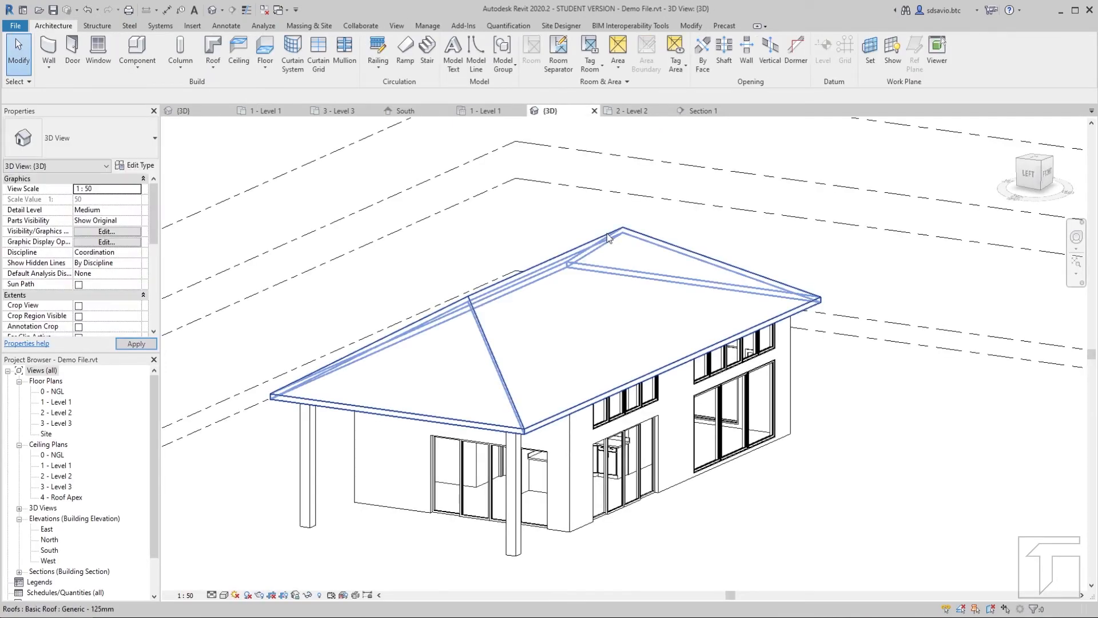
Step: Edit the roof footprint in the Level 3 plan and remove the slope from both short edges and the lower long edge
click(608, 236)
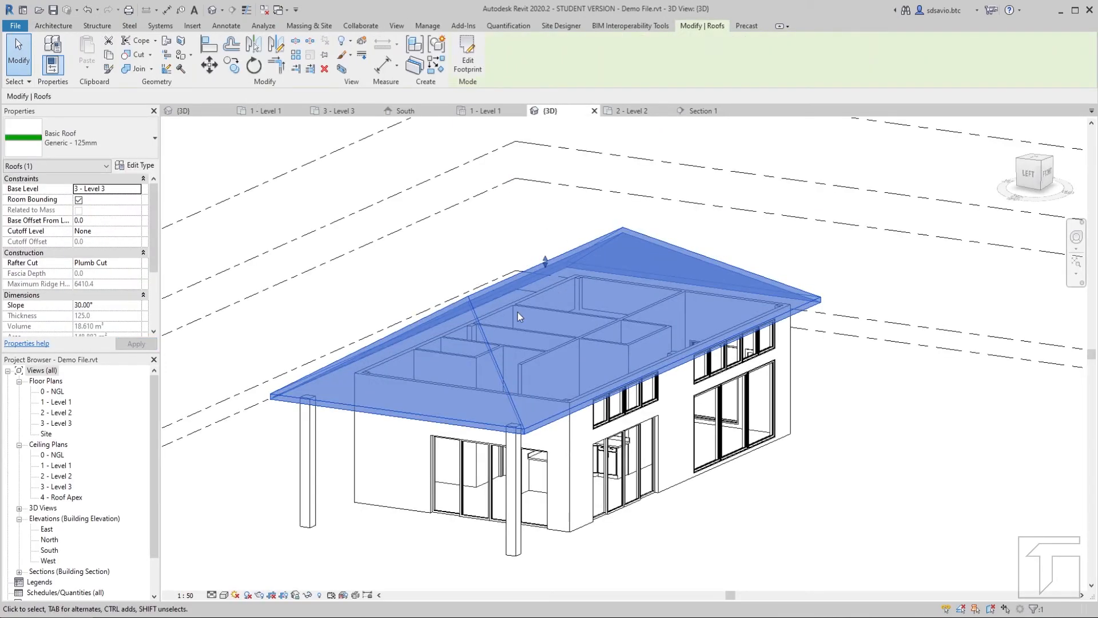
click(472, 67)
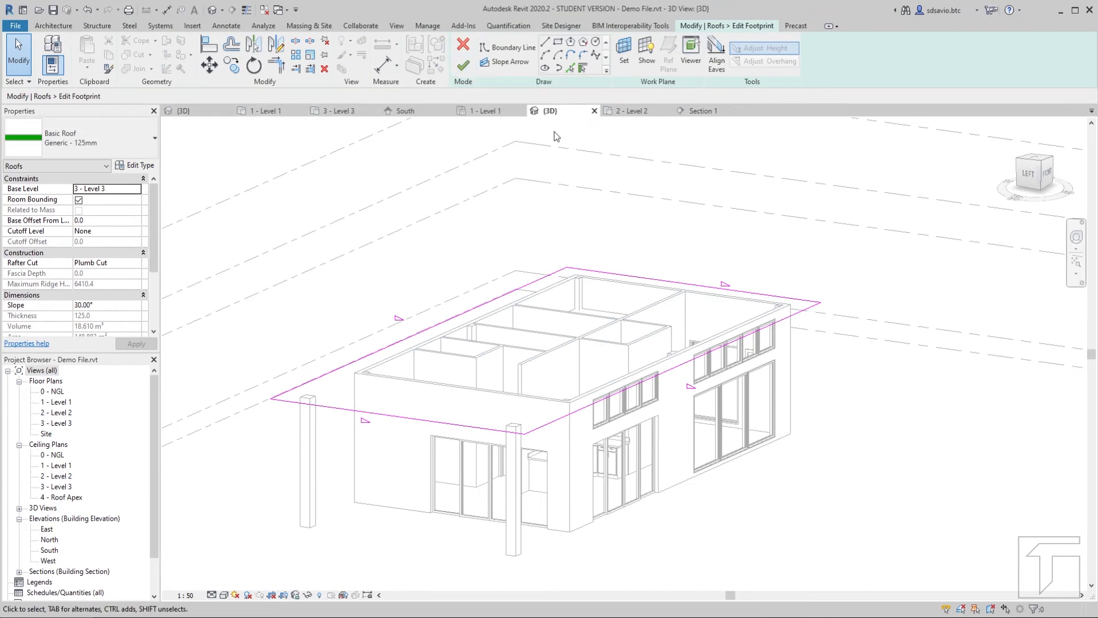
click(340, 110)
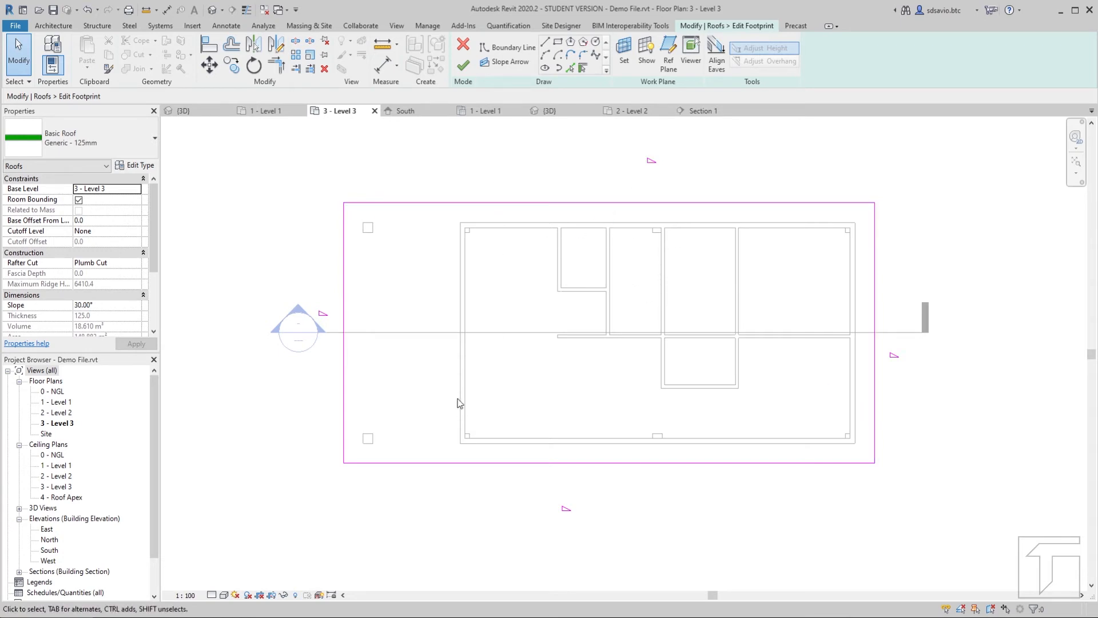
click(345, 295)
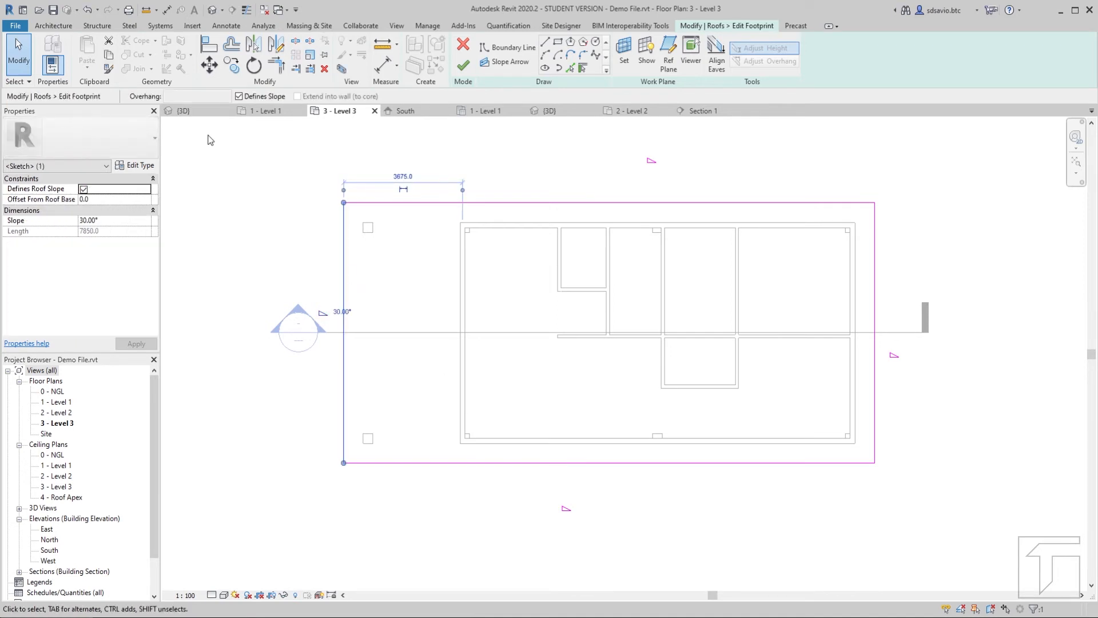
click(239, 96)
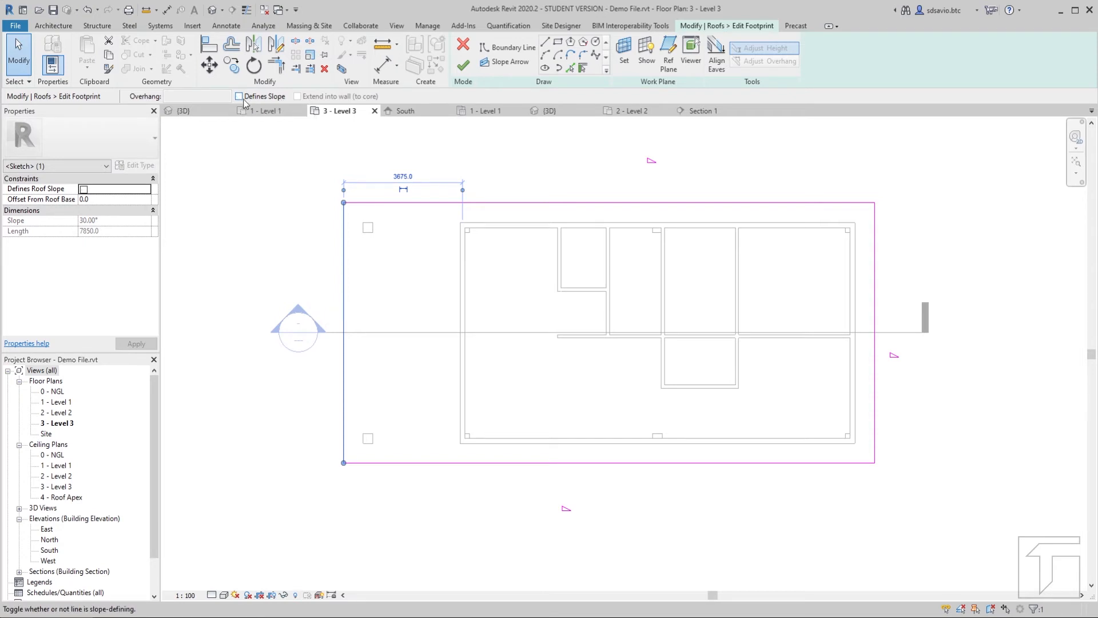
click(496, 464)
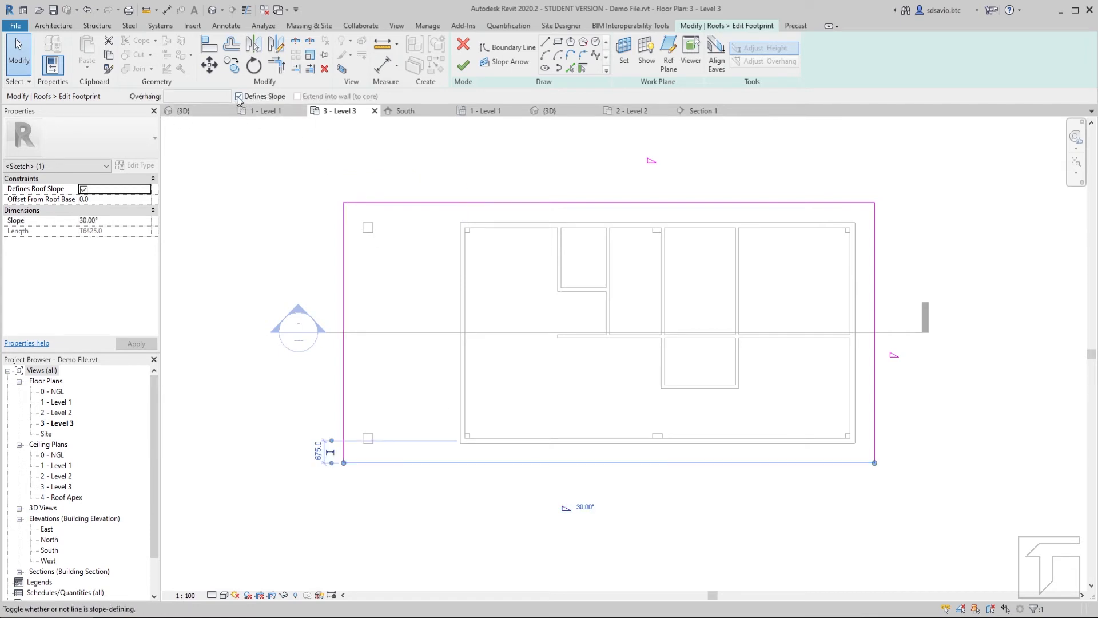
click(240, 97)
click(874, 356)
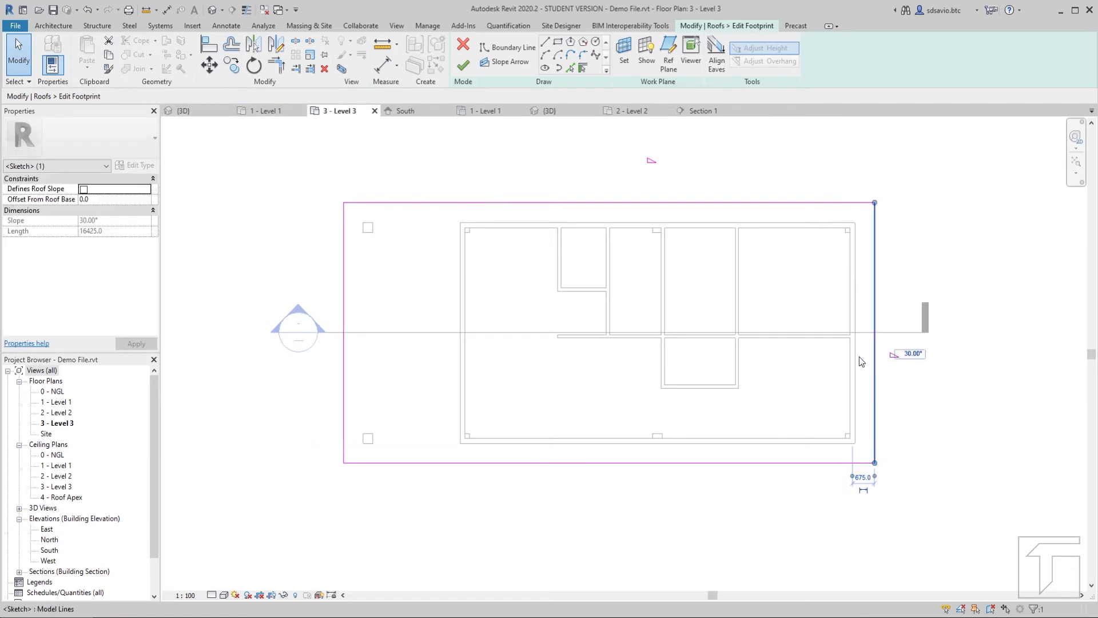
click(239, 96)
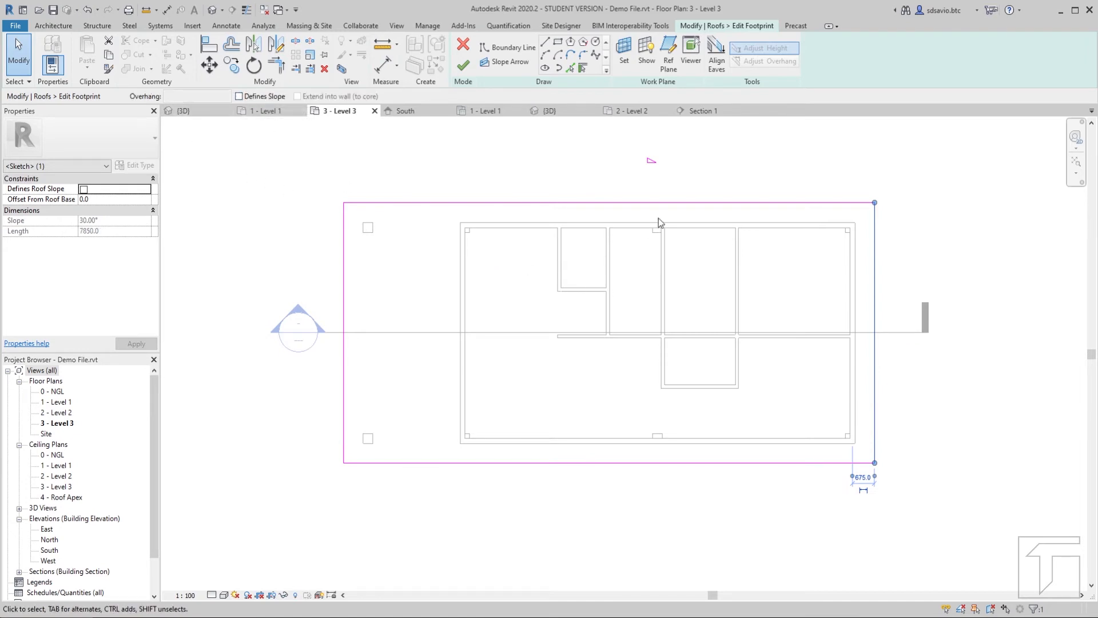
Step: Set the slope of the upper long roof edge to 8° and finish the footprint edit
click(655, 203)
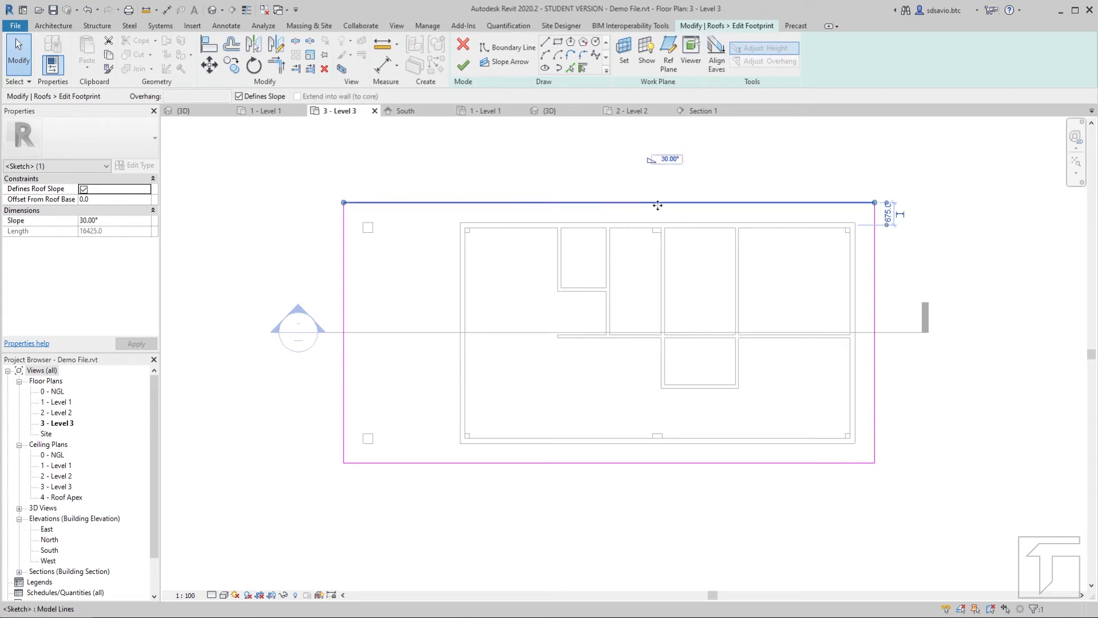
click(670, 160)
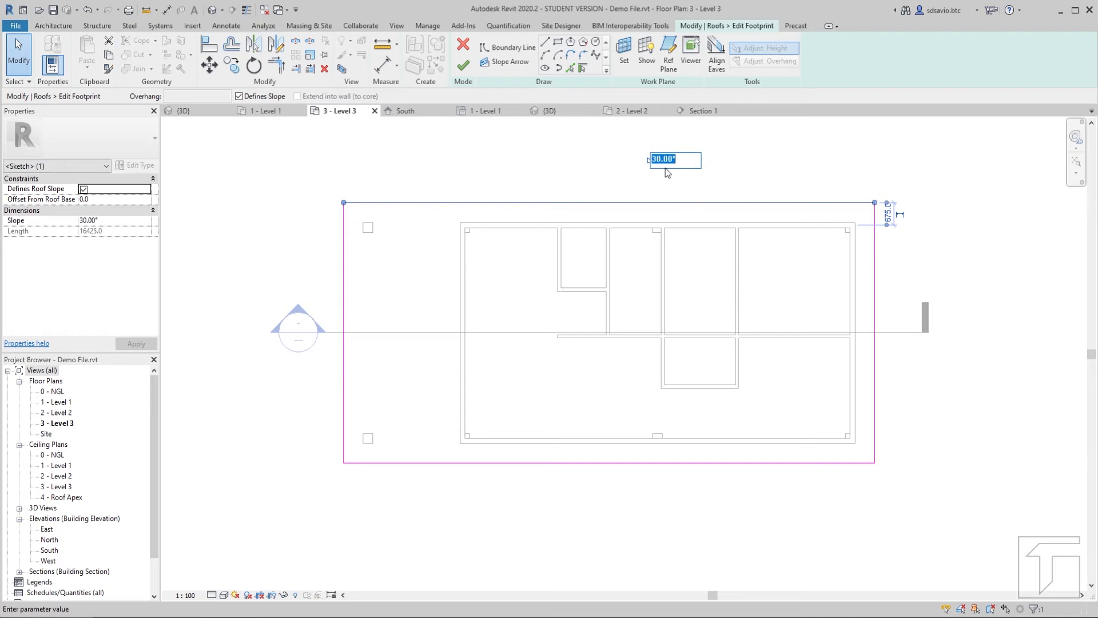
text(8)
key(Return)
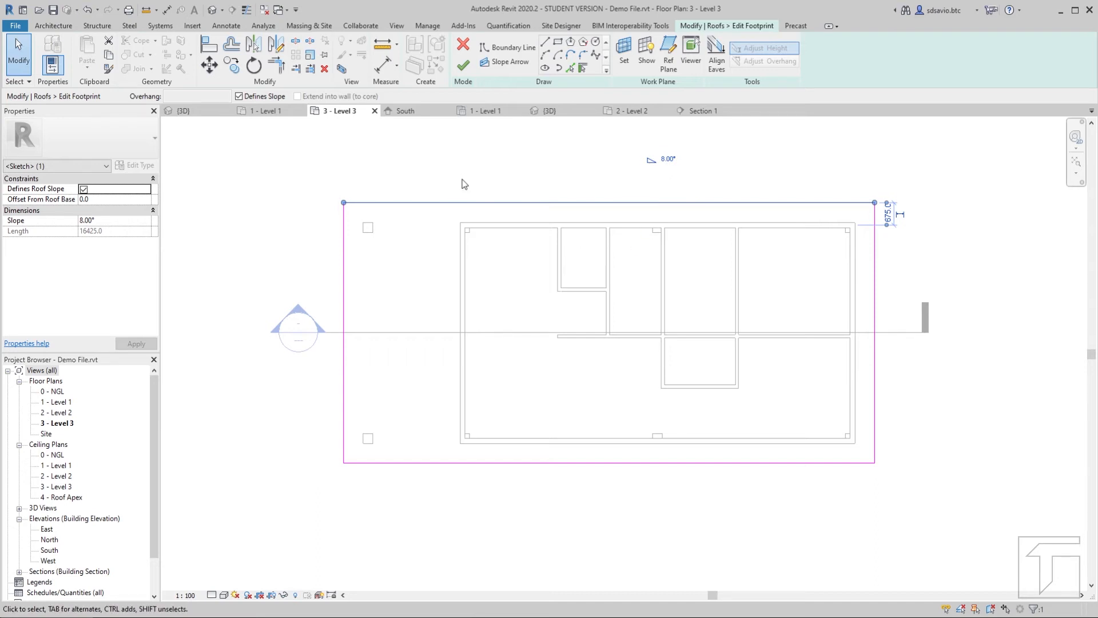
click(463, 68)
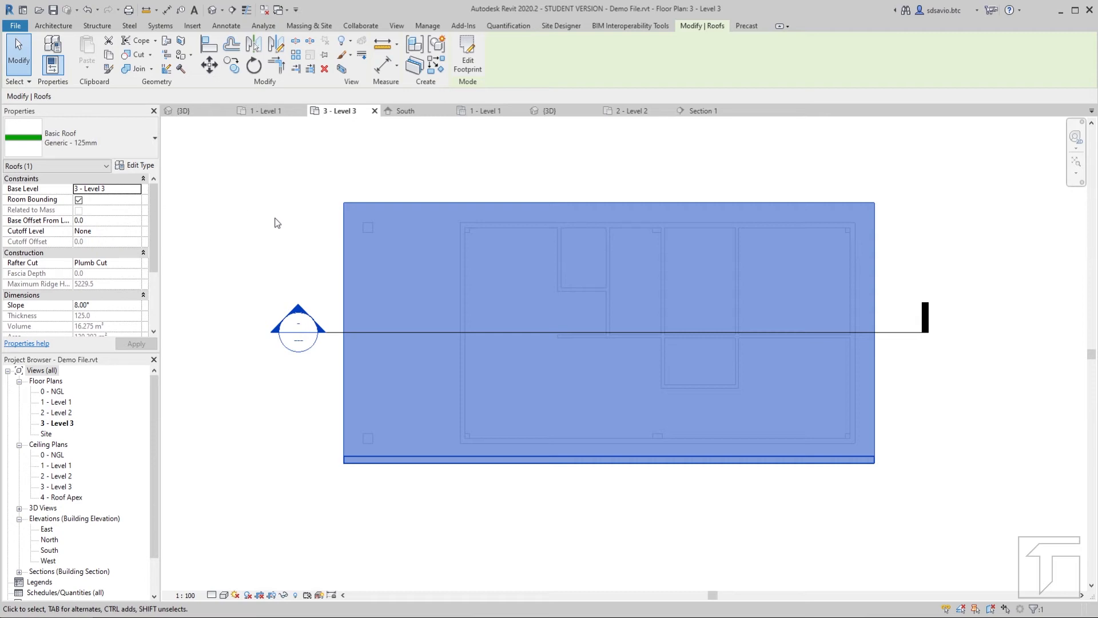
Step: Set the roof's base level to 2 - Level 2 and switch to the 3D view of the house
click(137, 190)
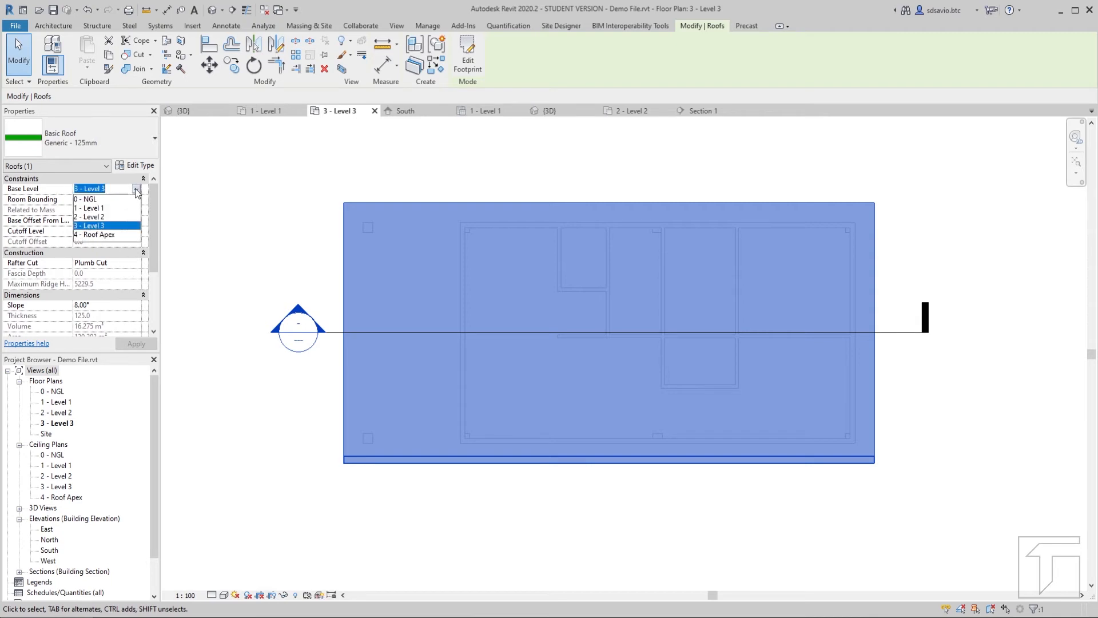
click(97, 217)
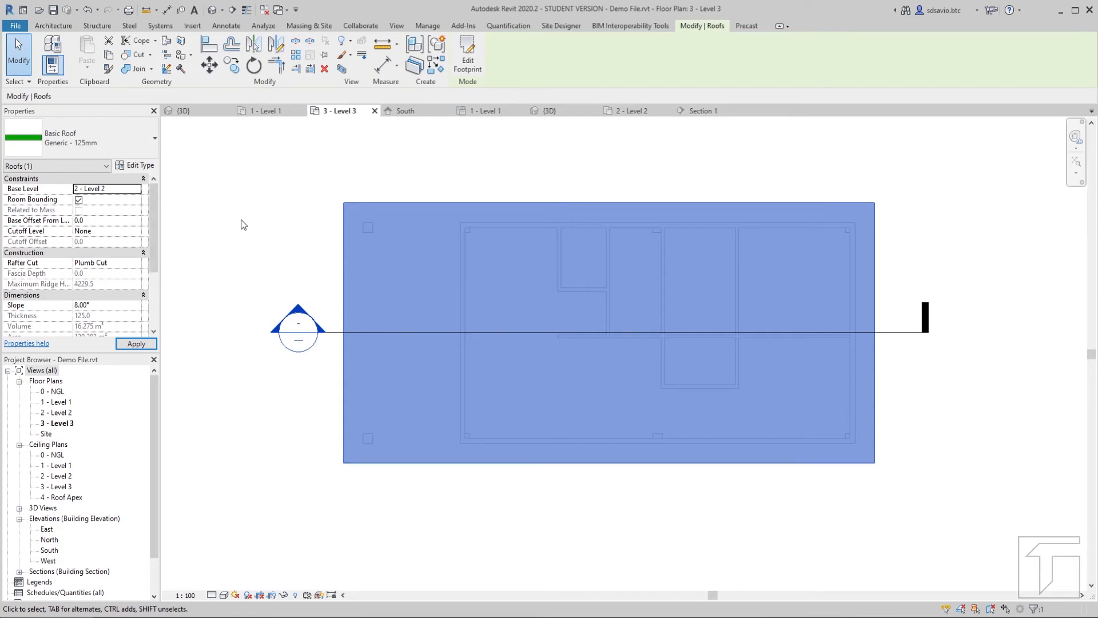
click(554, 111)
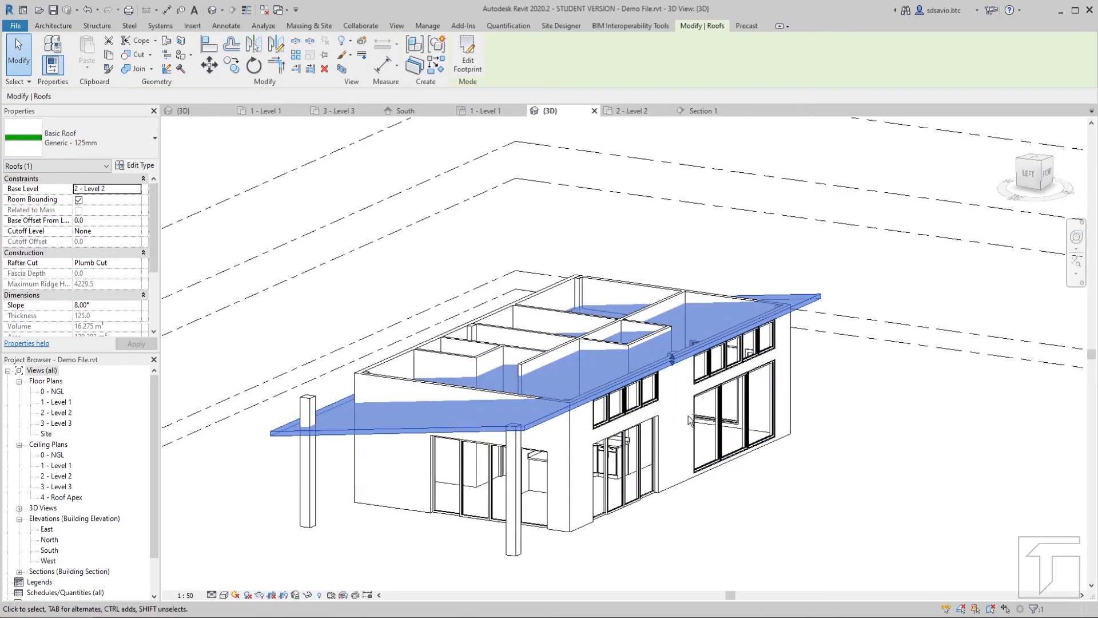
Step: Examine how the lowered roof sits against the walls, columns and level lines in the 3D view
shift+middle_drag(650, 407, 678, 437)
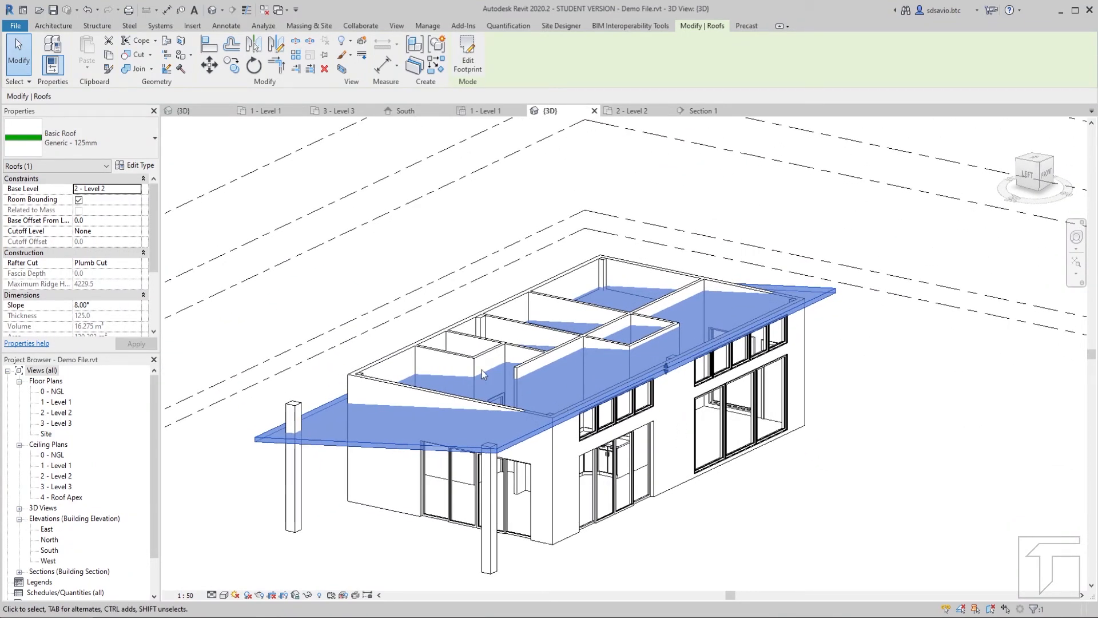
shift+middle_drag(496, 365, 423, 355)
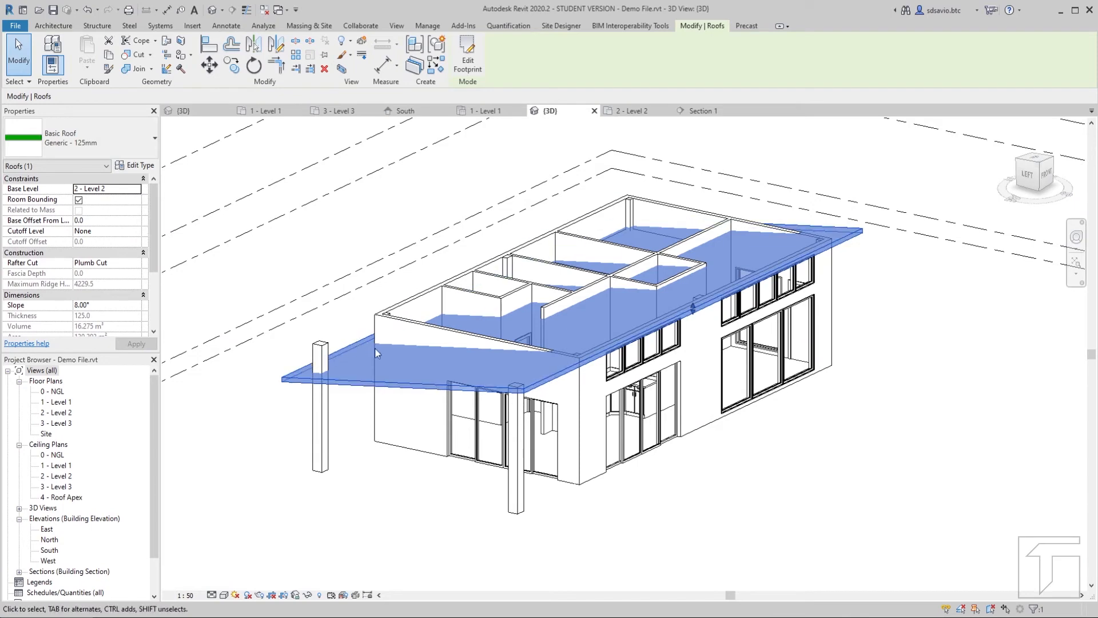
scroll(361, 348, down, 2)
scroll(360, 347, down, 1)
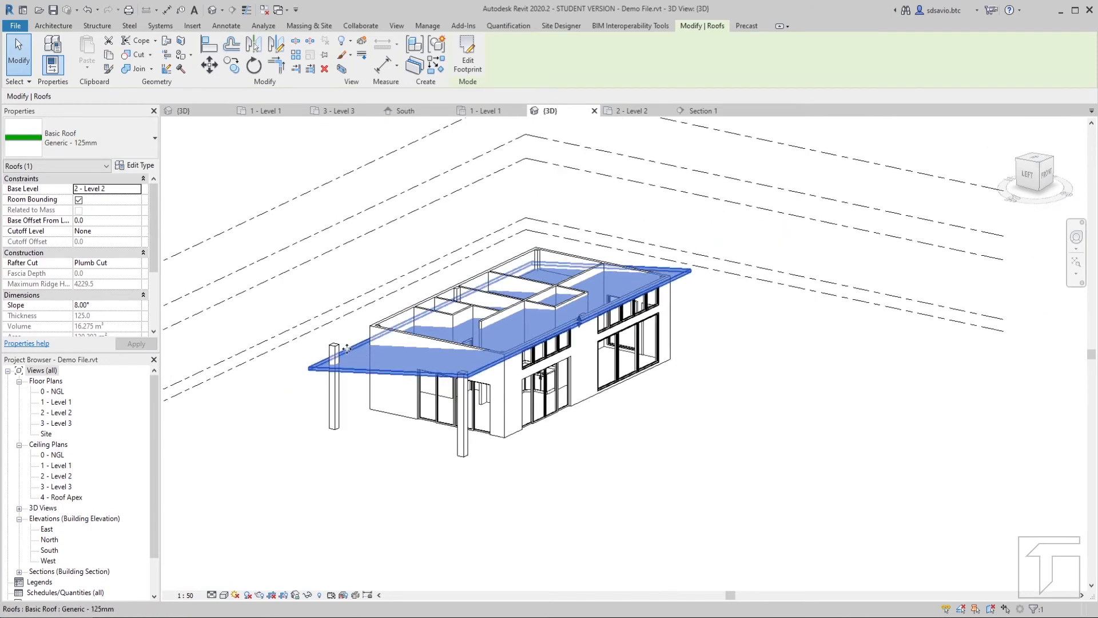
scroll(351, 348, down, 1)
middle_drag(353, 350, 505, 313)
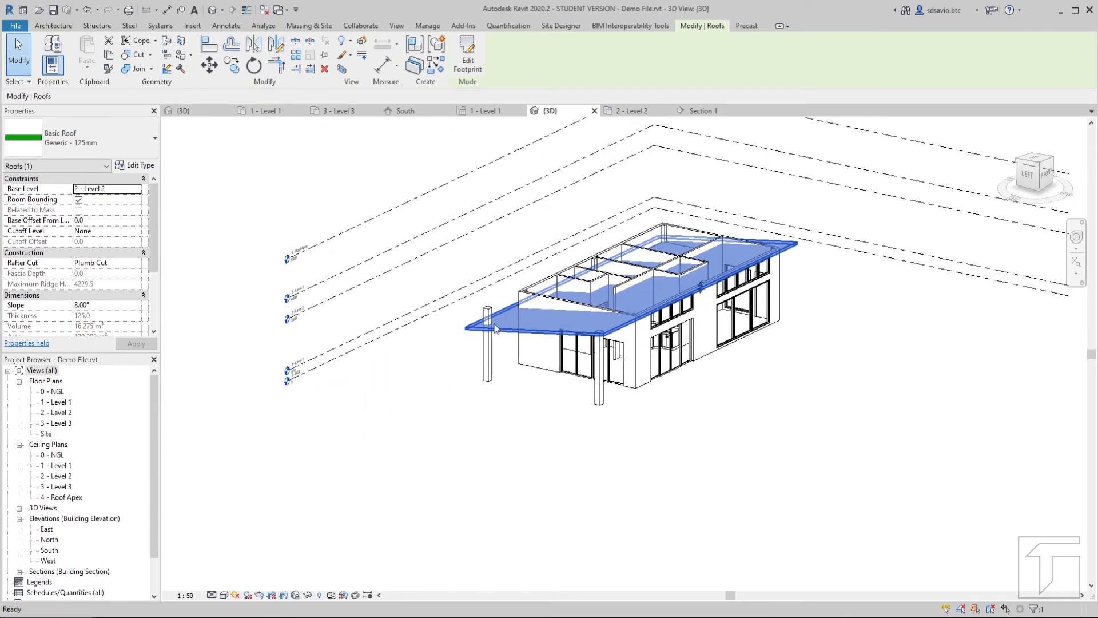
scroll(315, 382, up, 2)
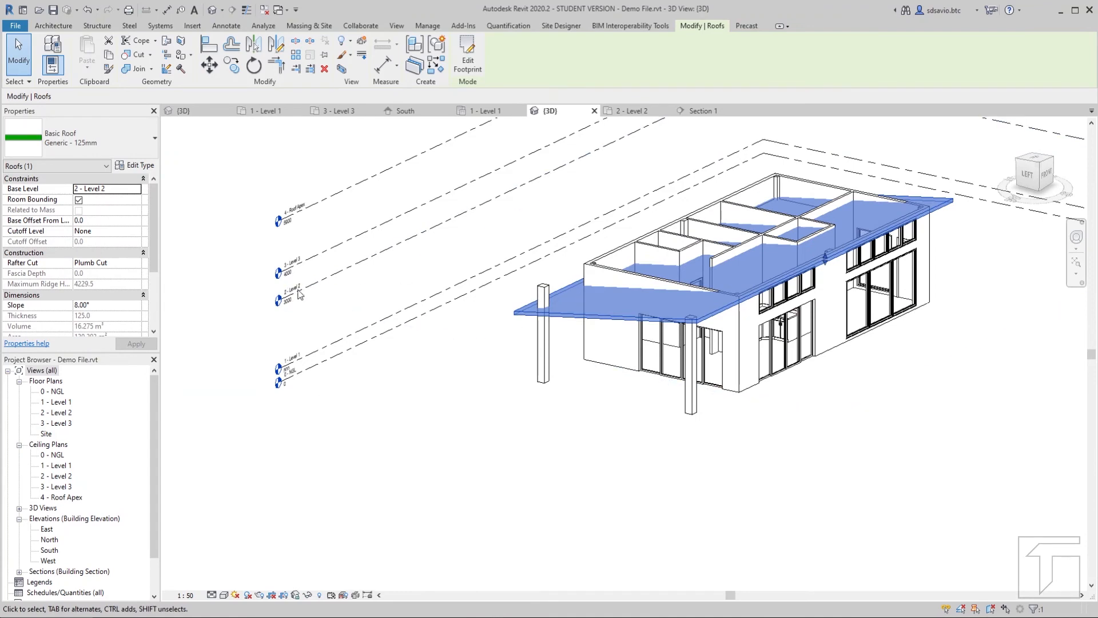
middle_drag(584, 295, 431, 312)
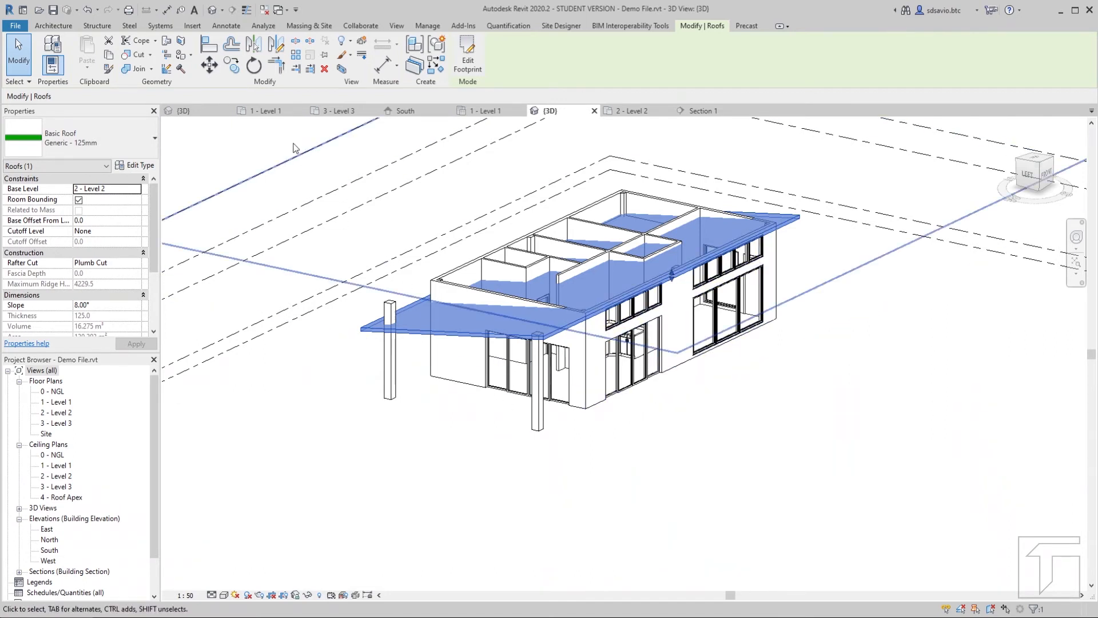
Step: Create a 3000 mm wide rectangular Generic 150mm floor in the Level 1 plan, spanning from the outer column corners to the house's exterior wall
click(265, 111)
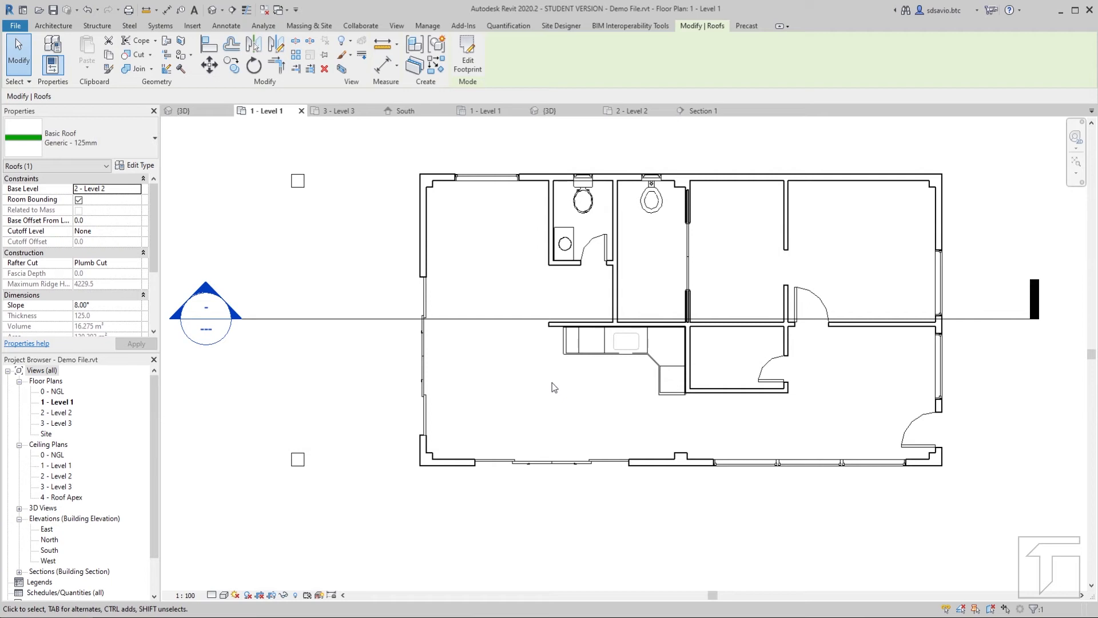
click(349, 274)
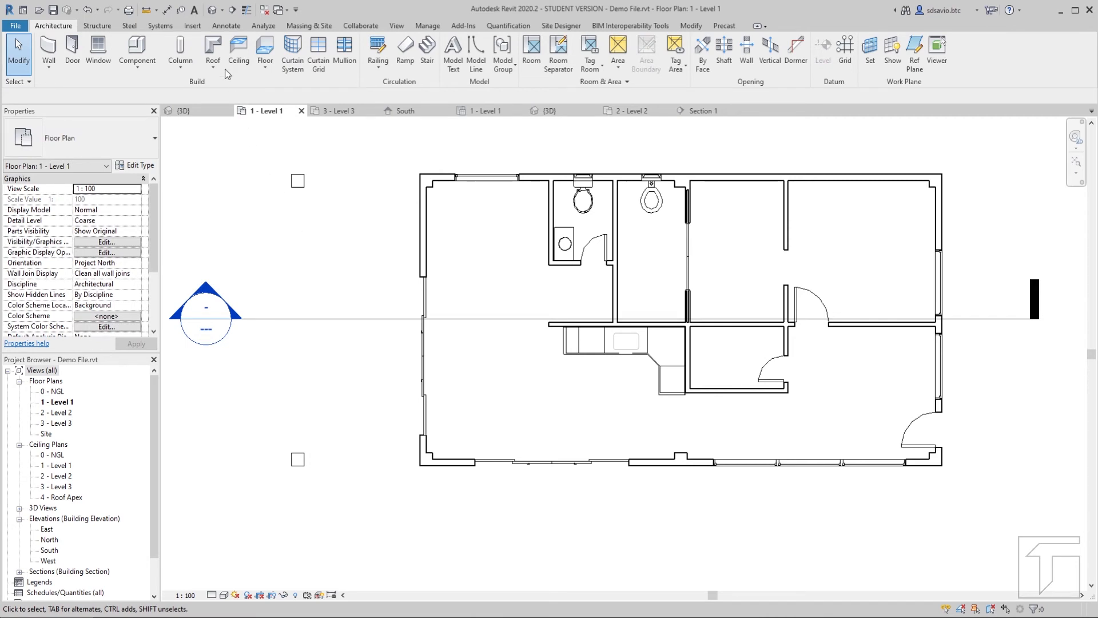
click(270, 54)
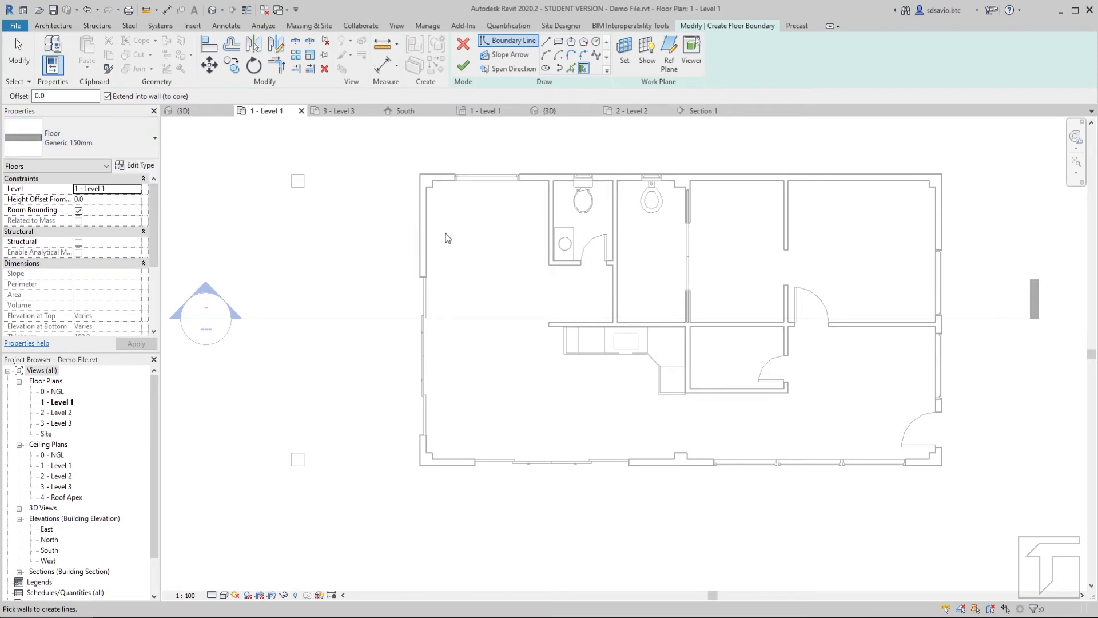
click(559, 43)
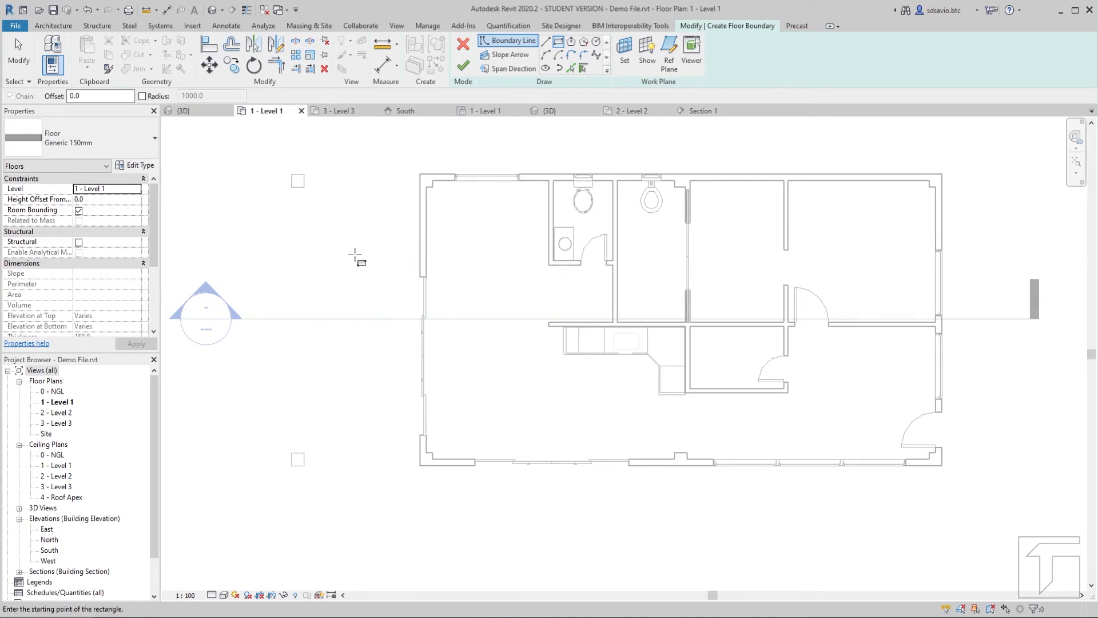
click(292, 174)
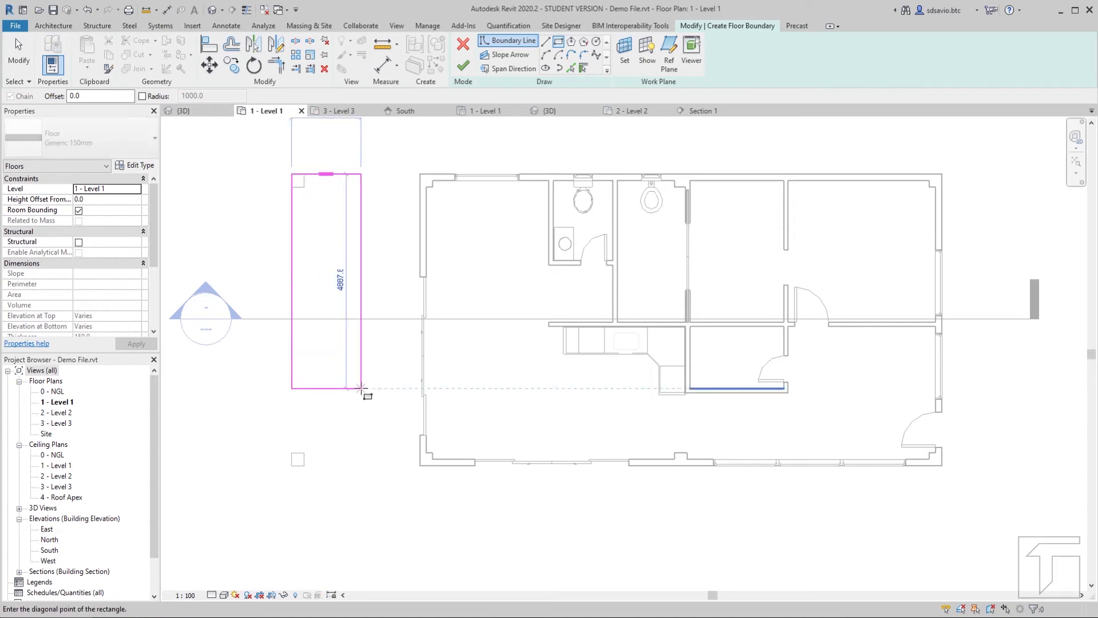
click(420, 465)
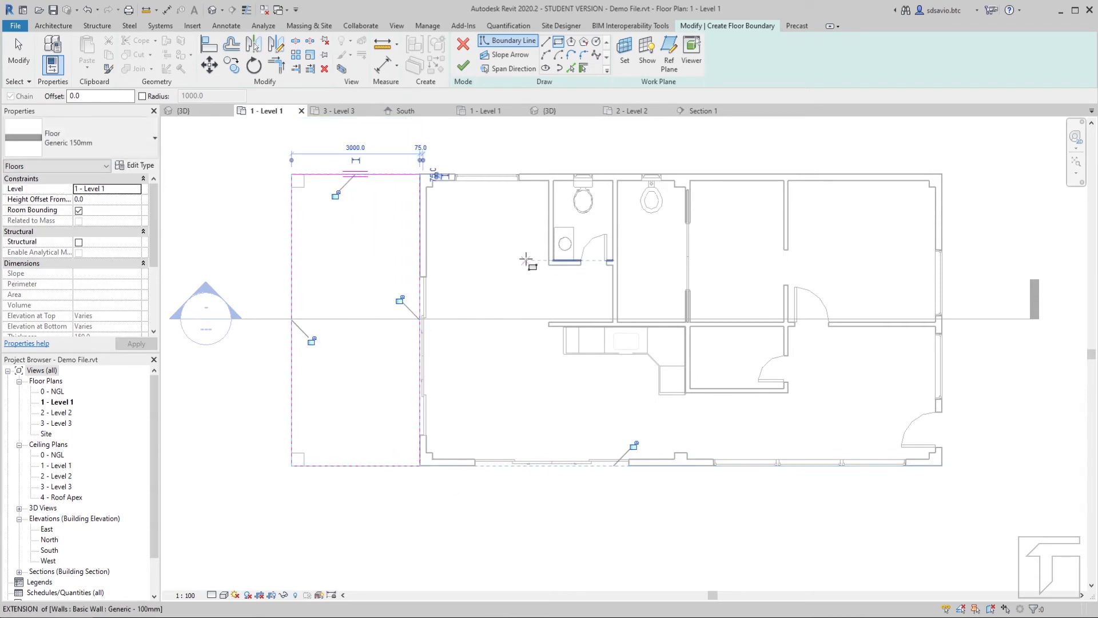
click(464, 66)
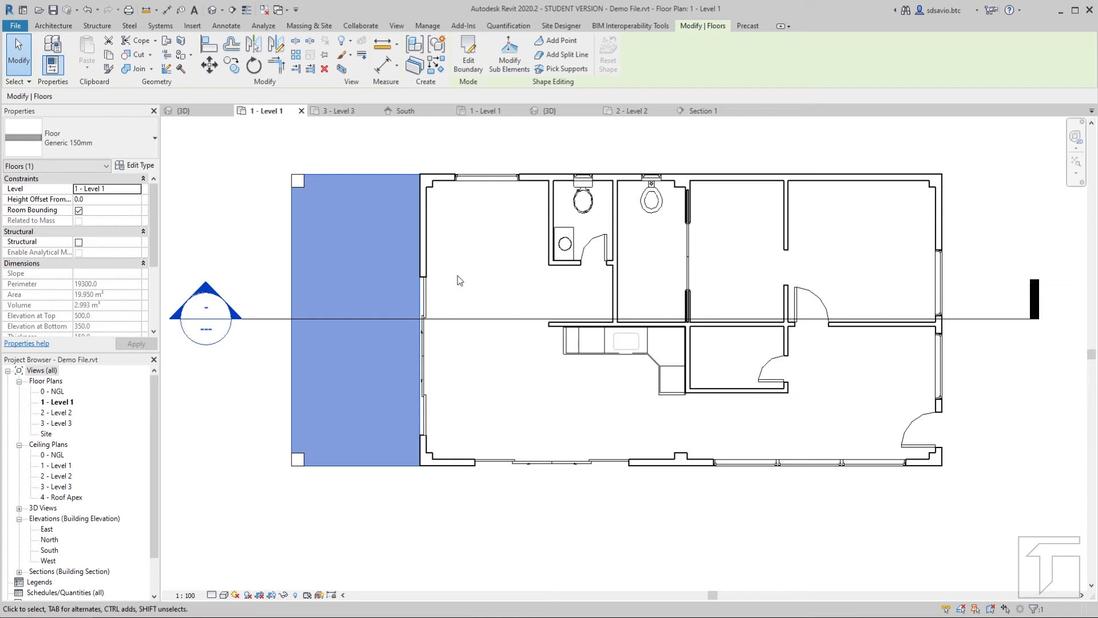
Step: Create a similar Generic 150mm floor on Level 1 as a rectangle between opposite outer corners of the house's exterior walls
right_click(383, 295)
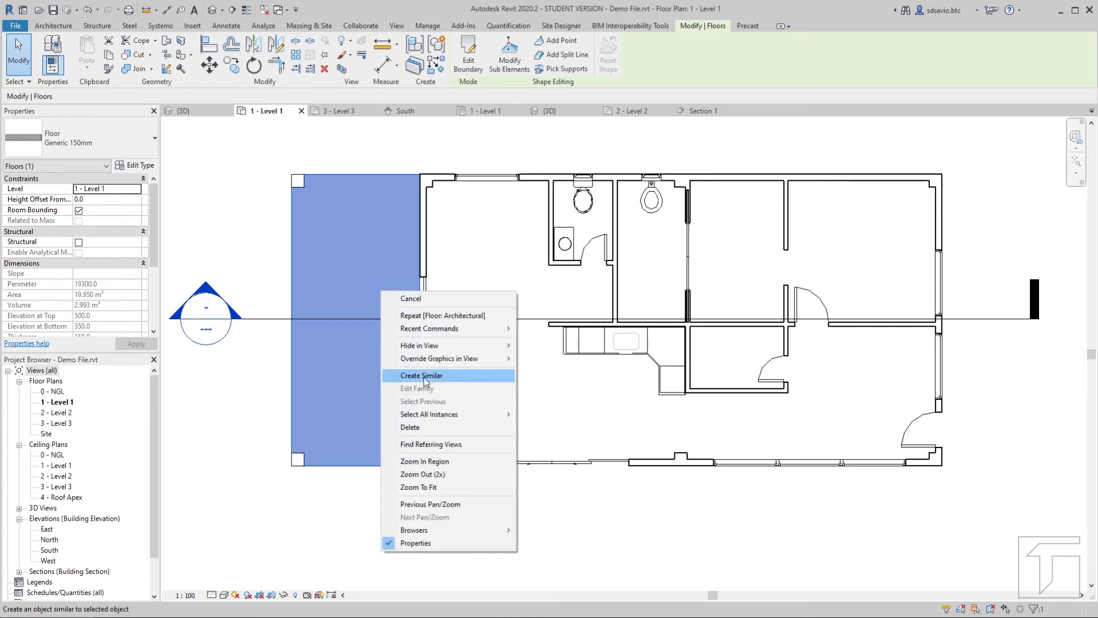
click(464, 273)
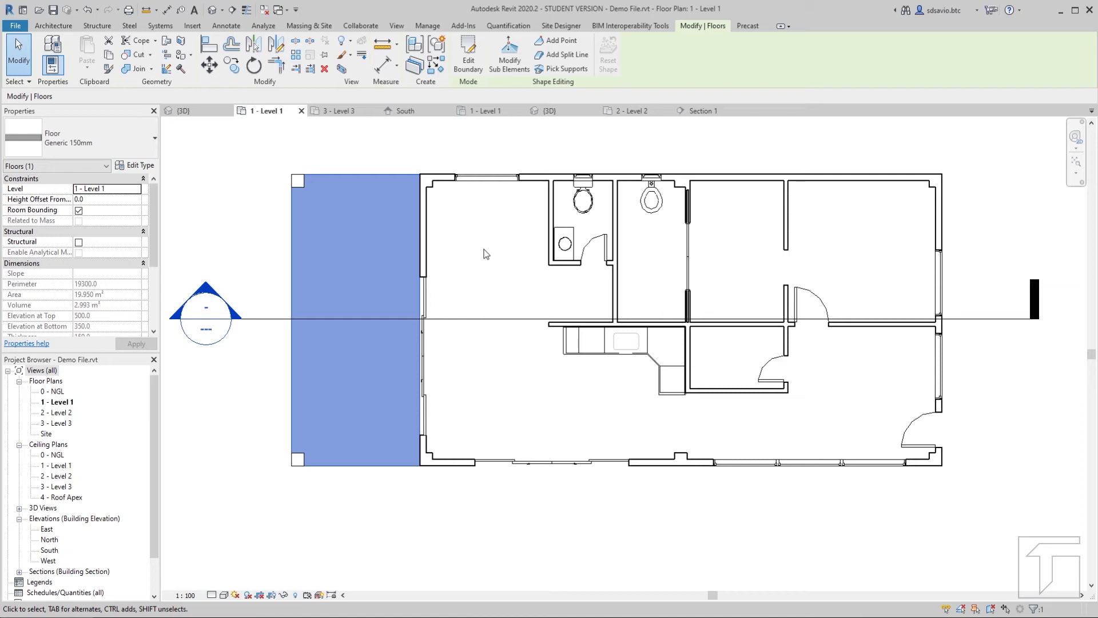
key(c)
key(s)
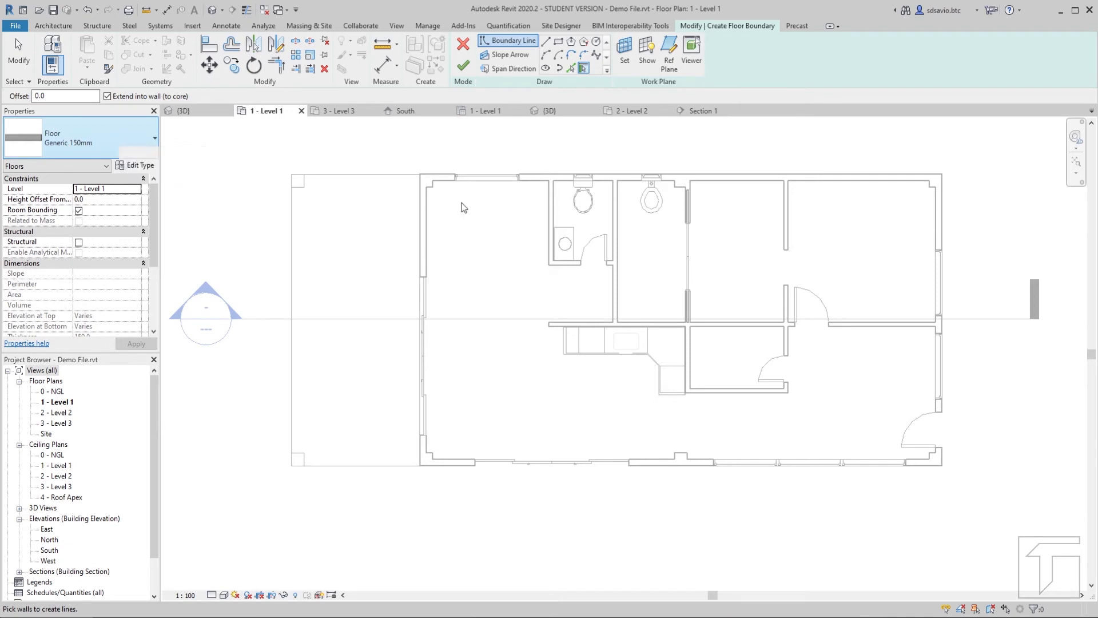
click(560, 45)
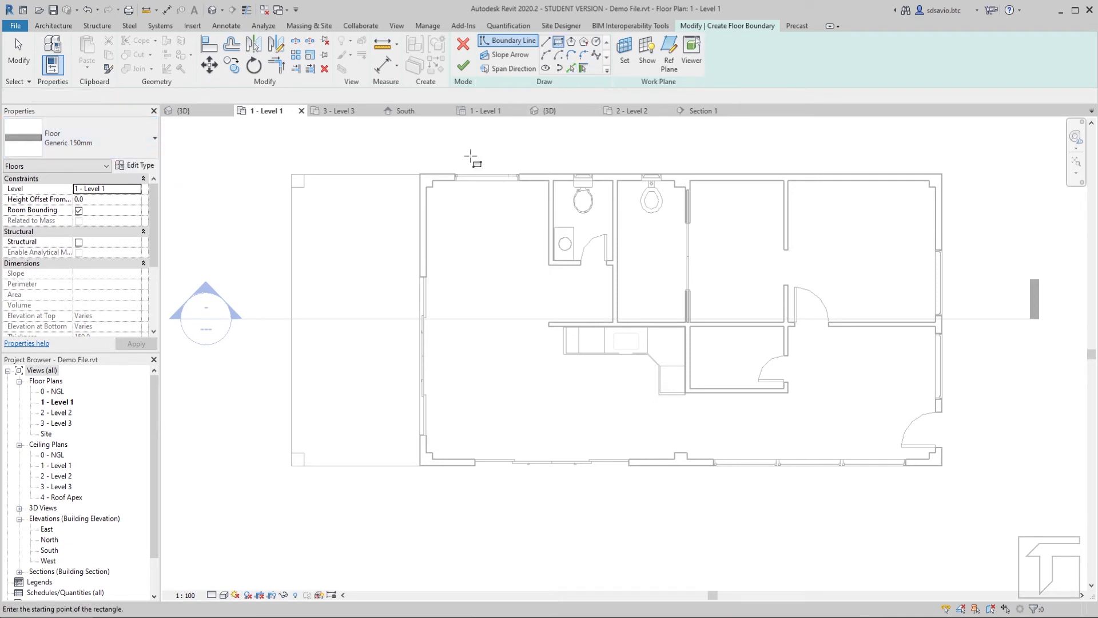
click(420, 173)
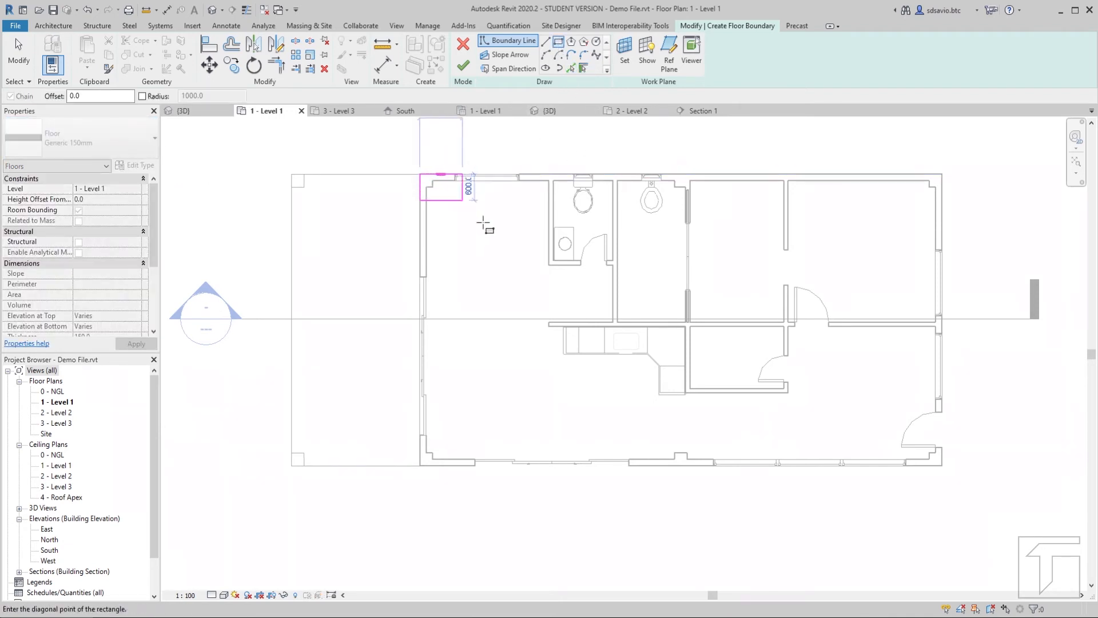
click(942, 465)
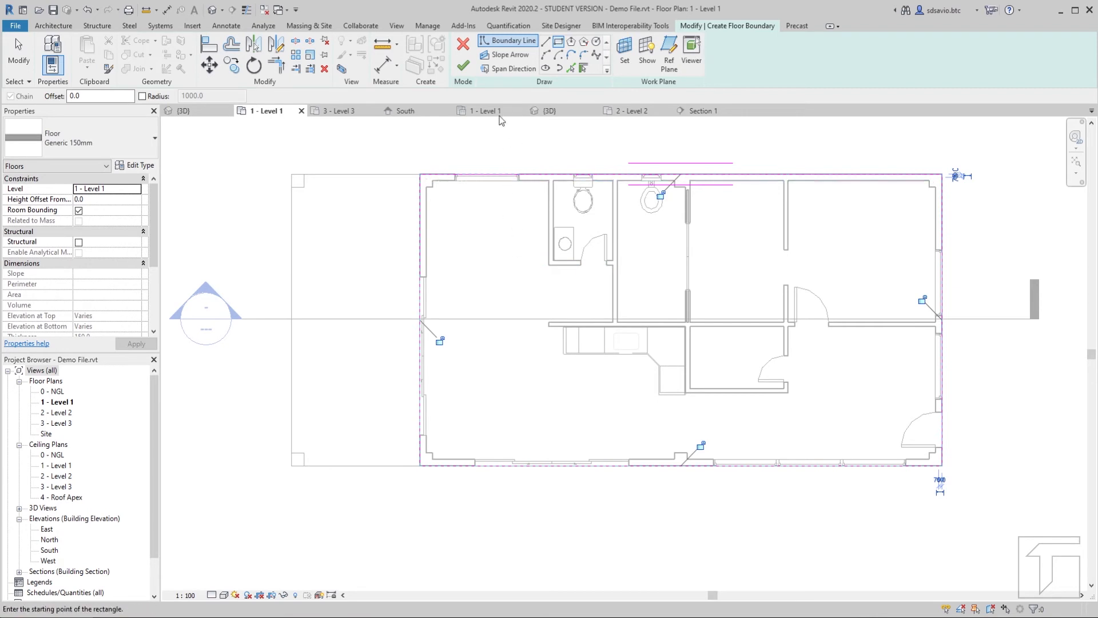
click(464, 66)
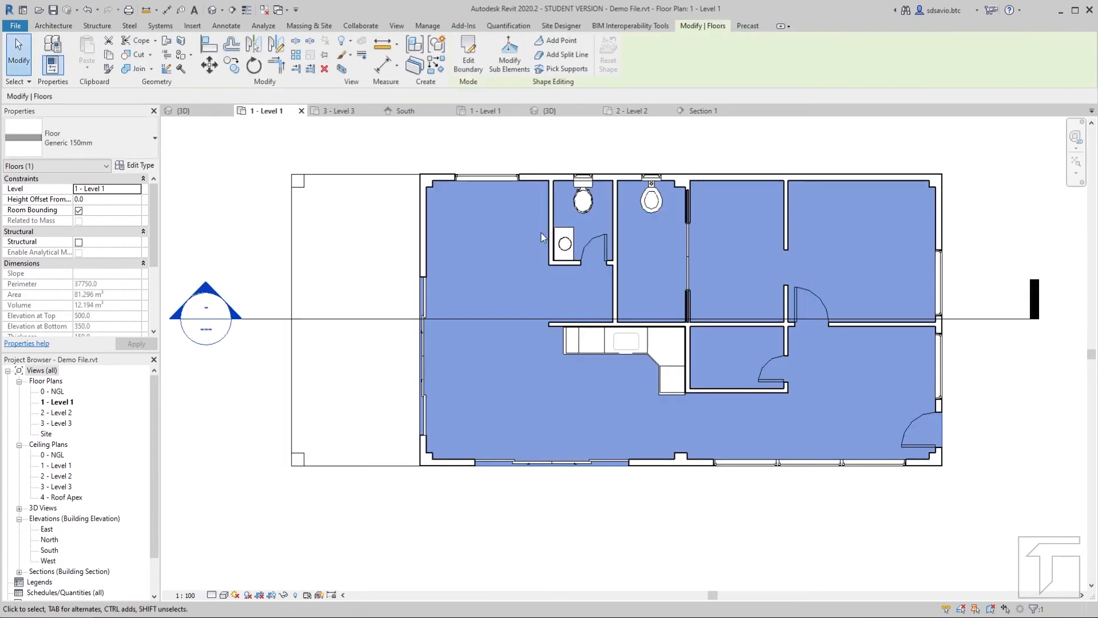
Step: Select the chain of four exterior walls in the 3D view, attach their tops to the sloped roof, and clear the selection
click(545, 112)
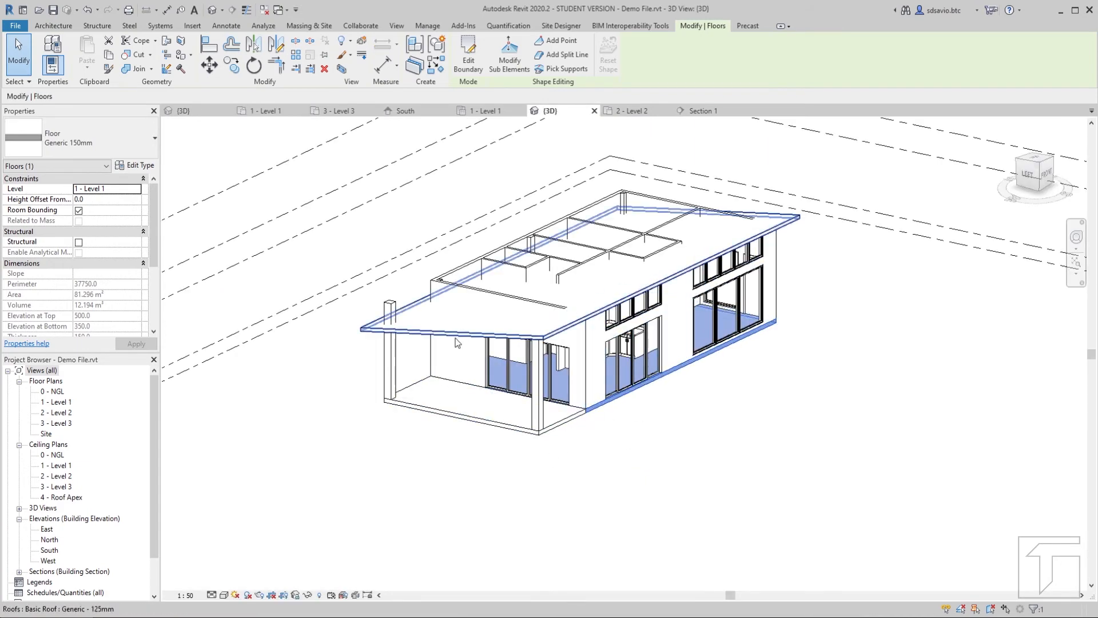
middle_drag(502, 323, 501, 355)
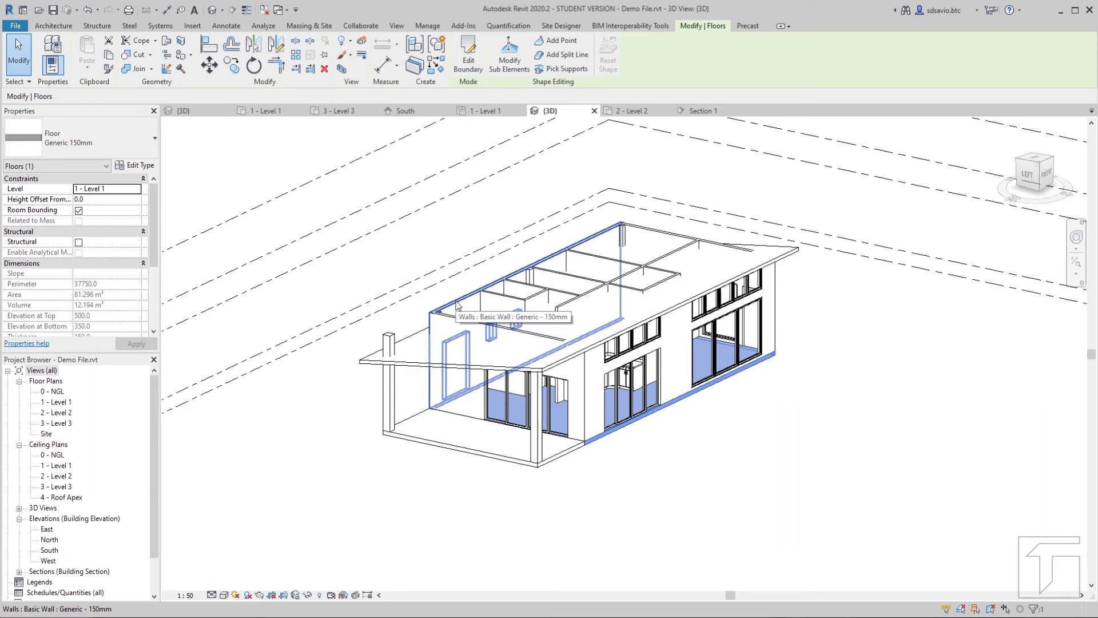
key(Tab)
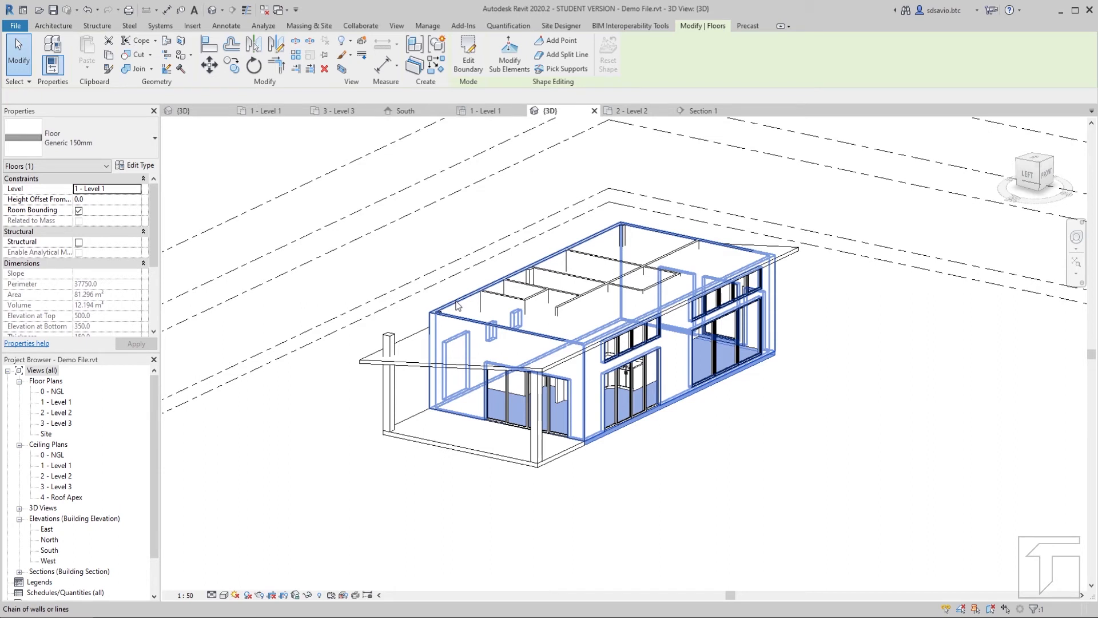
click(458, 304)
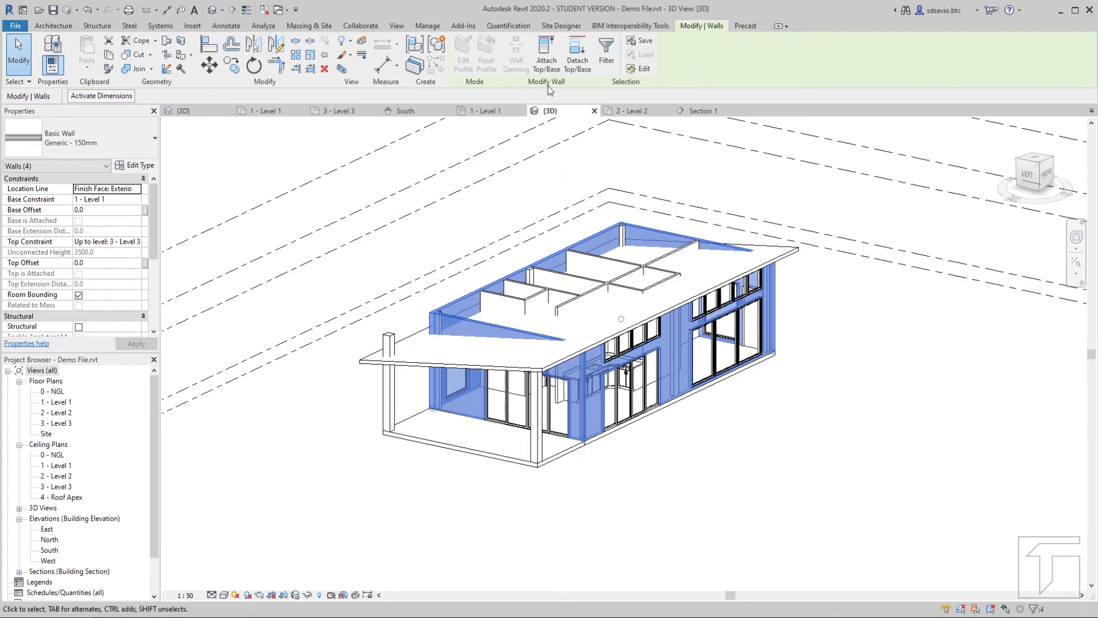
click(547, 57)
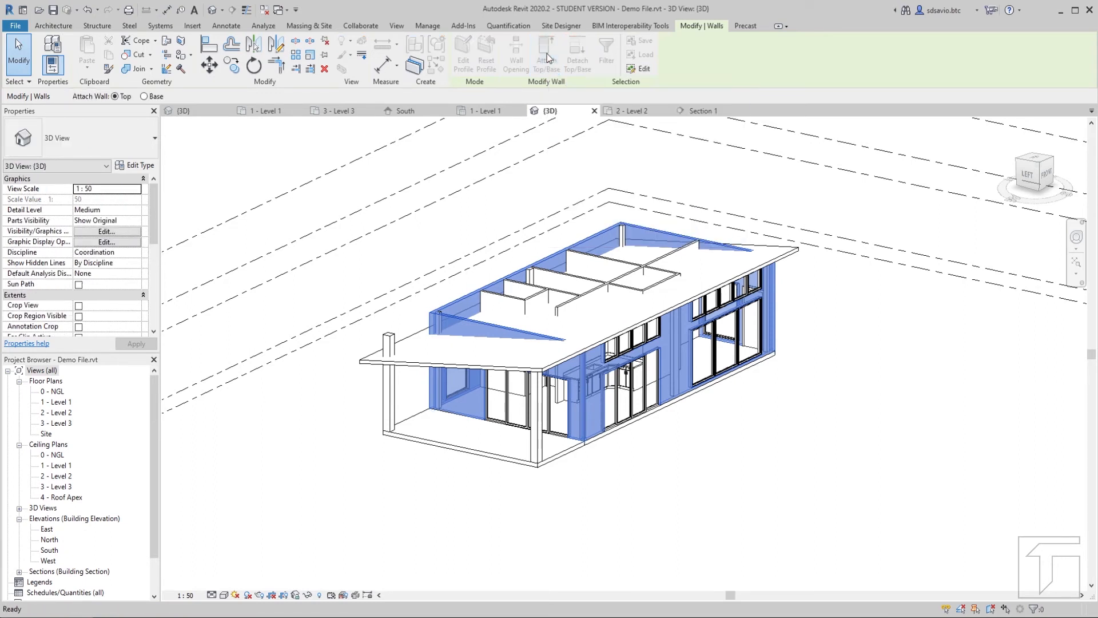
click(410, 367)
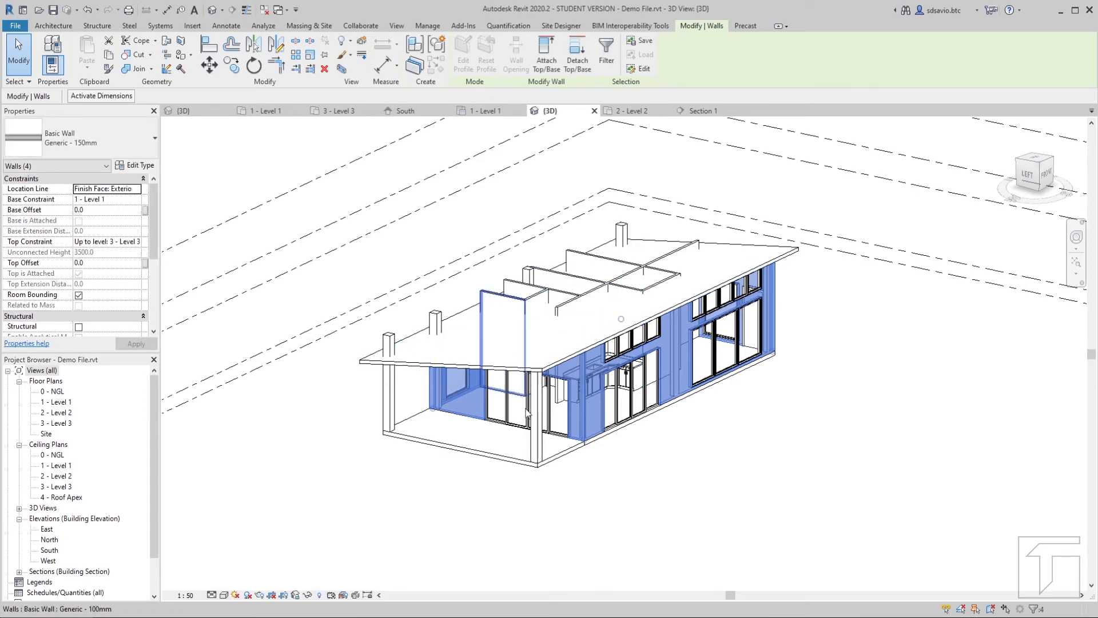
mouse_move(525, 430)
shift+middle_down()
mouse_move(527, 392)
mouse_move(449, 296)
mouse_move(514, 355)
mouse_move(530, 416)
mouse_move(506, 435)
shift+middle_up()
middle_drag(597, 290, 595, 327)
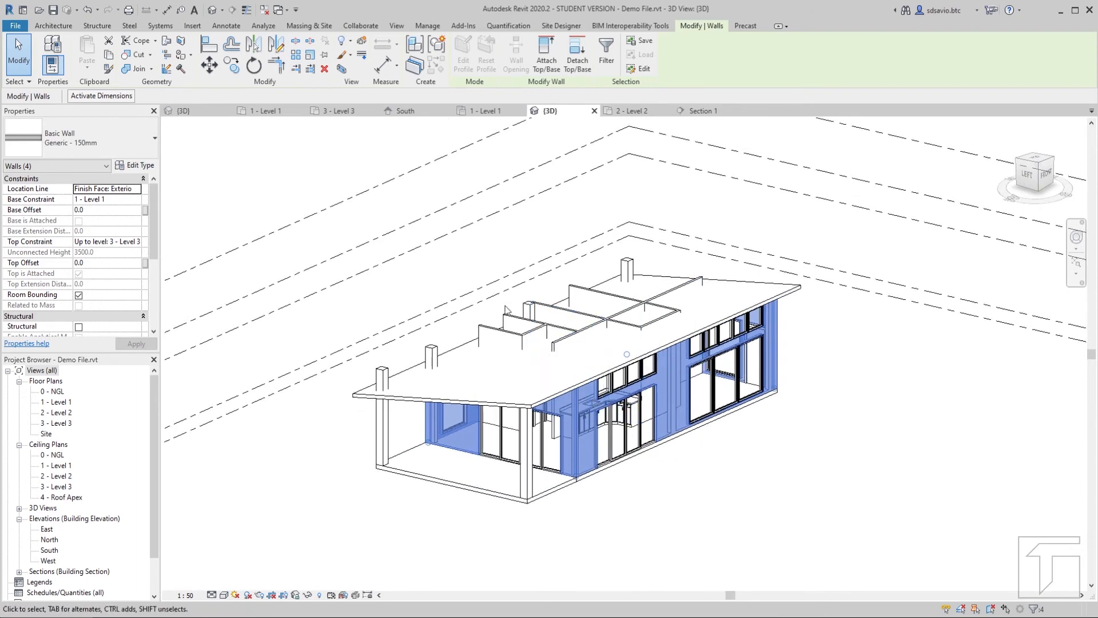
click(461, 247)
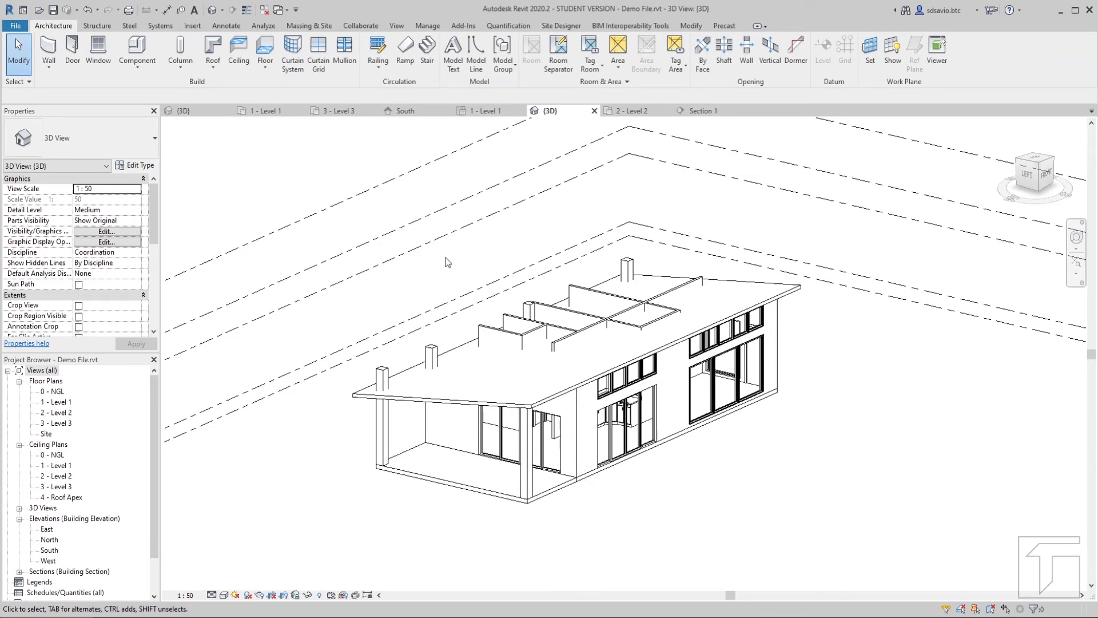
Step: Filter a window selection down to the interior Generic 100mm walls, attach their tops to the sloped roof, and clear the selection
drag(445, 257, 738, 516)
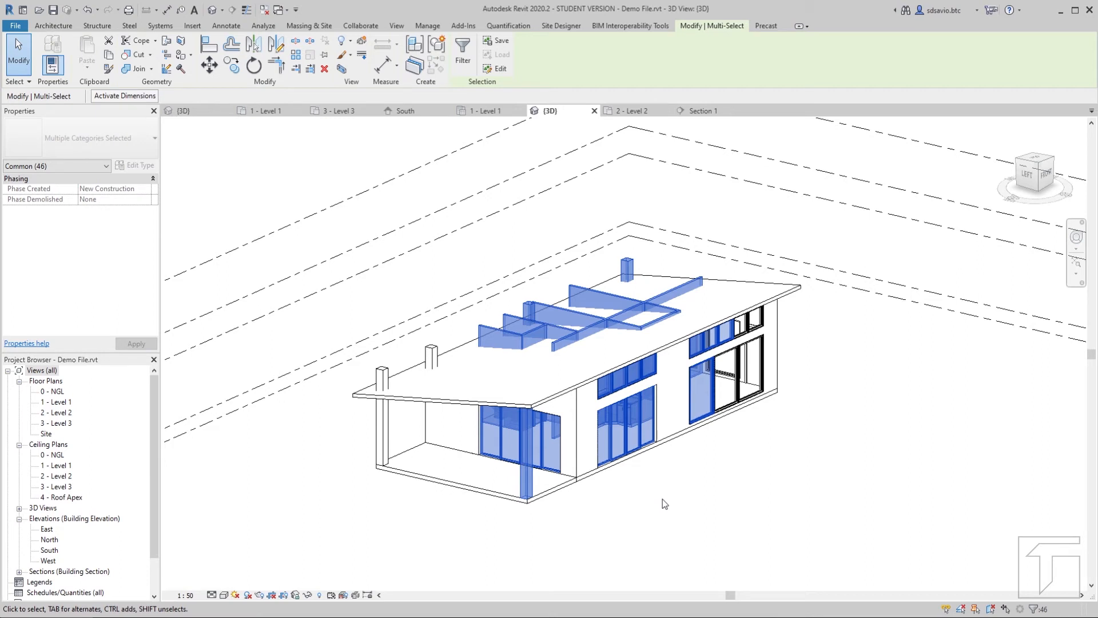
click(462, 60)
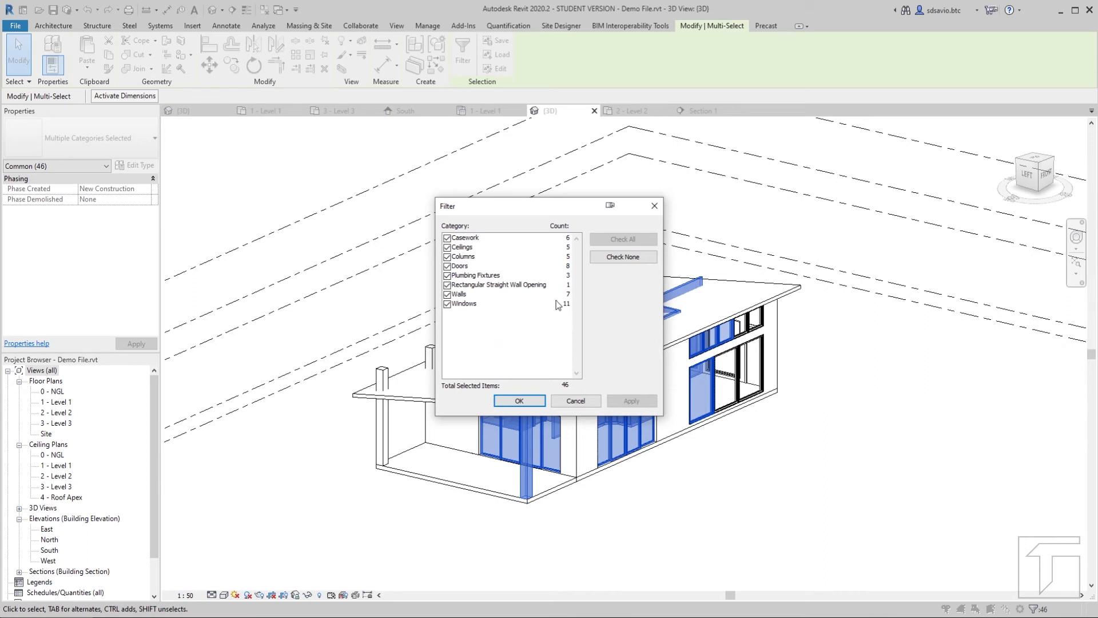
click(623, 259)
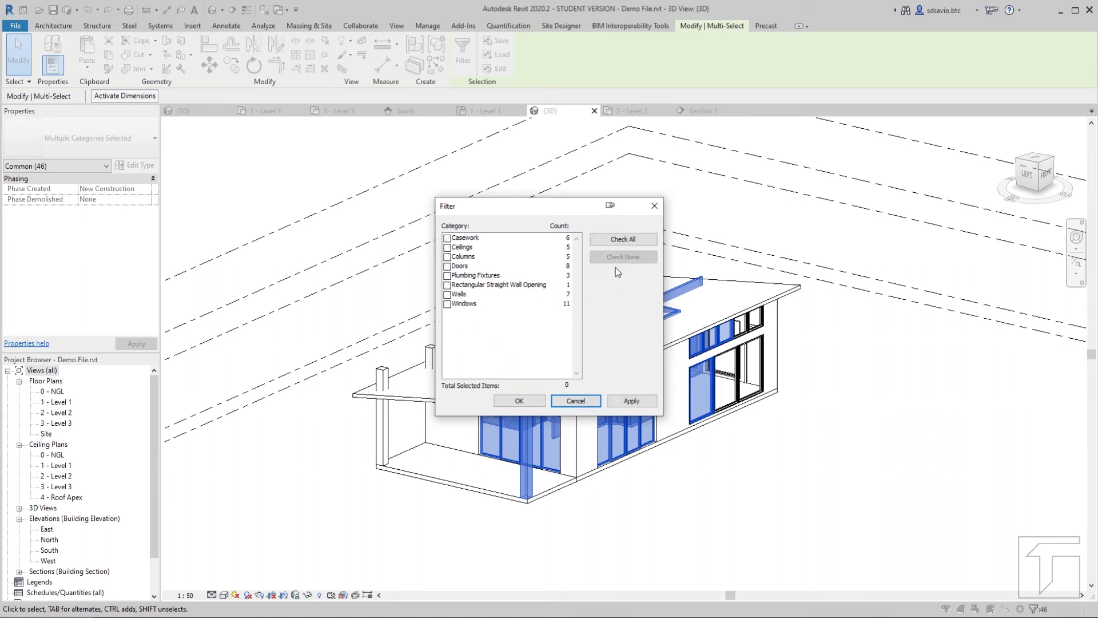
click(448, 294)
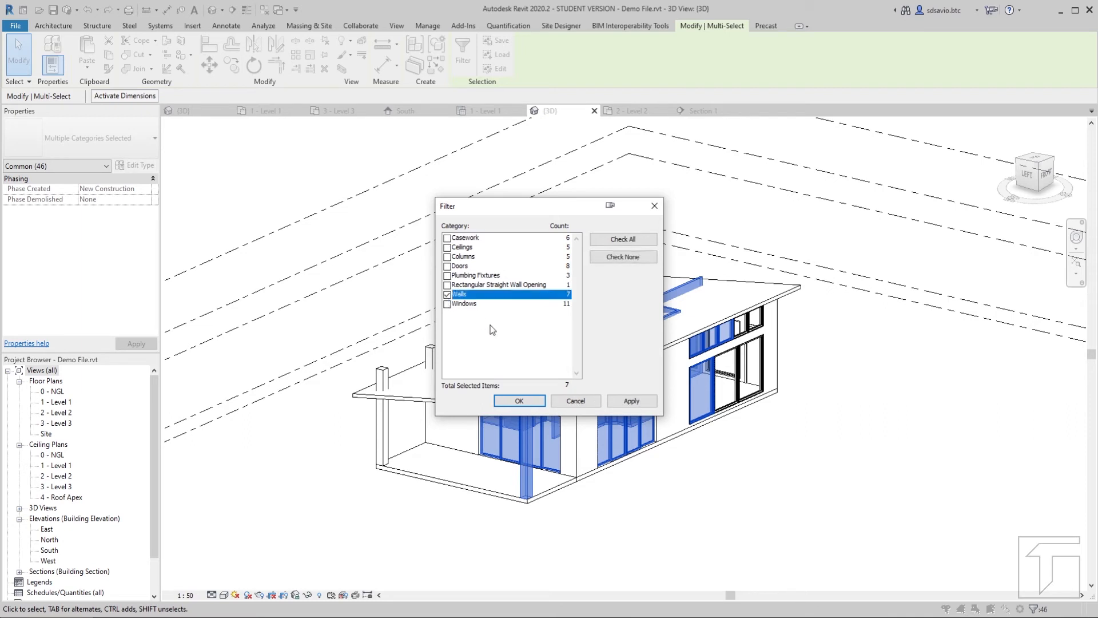
click(519, 401)
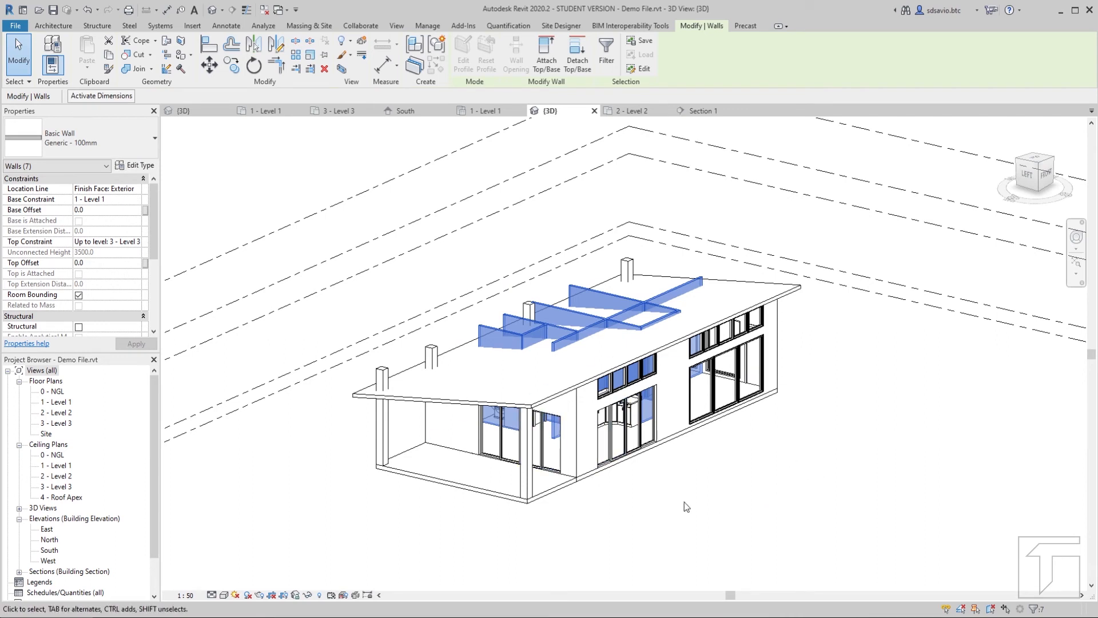
click(549, 59)
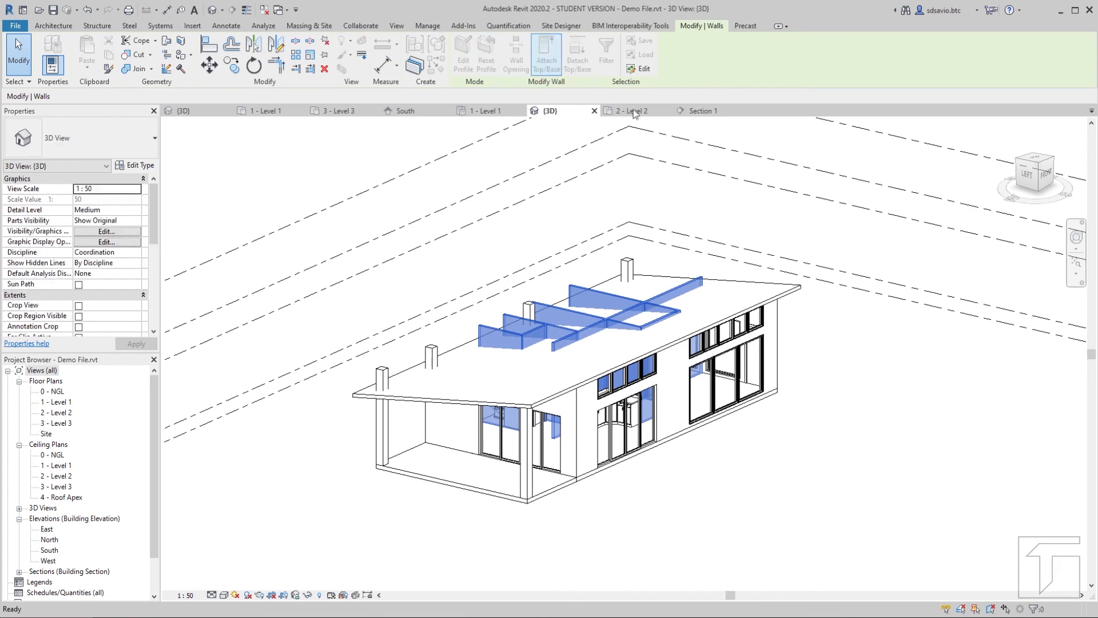
click(719, 281)
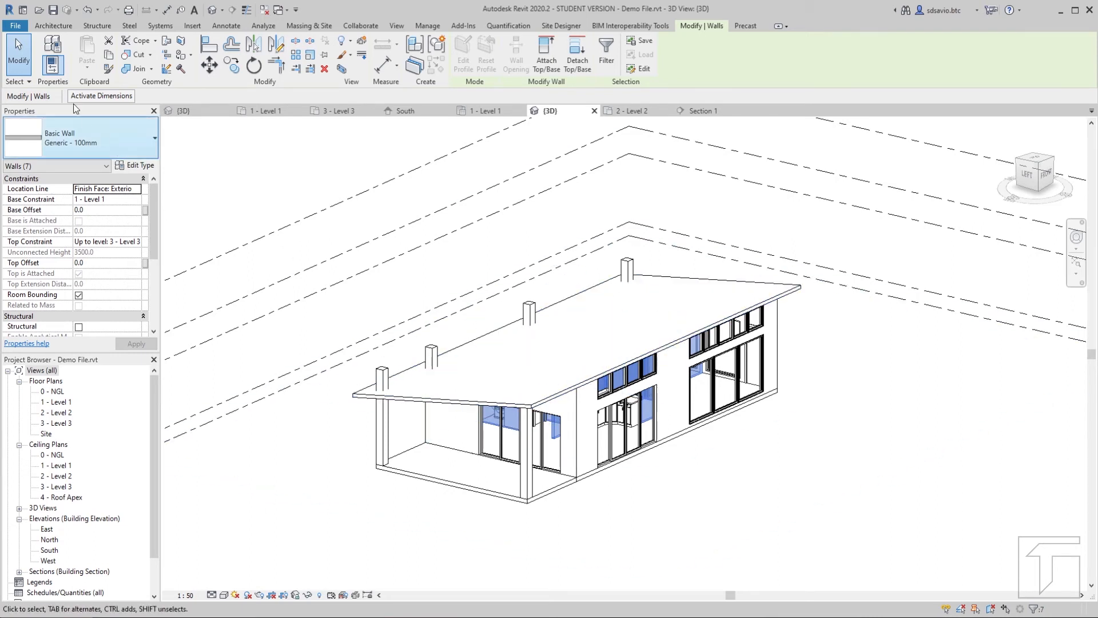
click(22, 56)
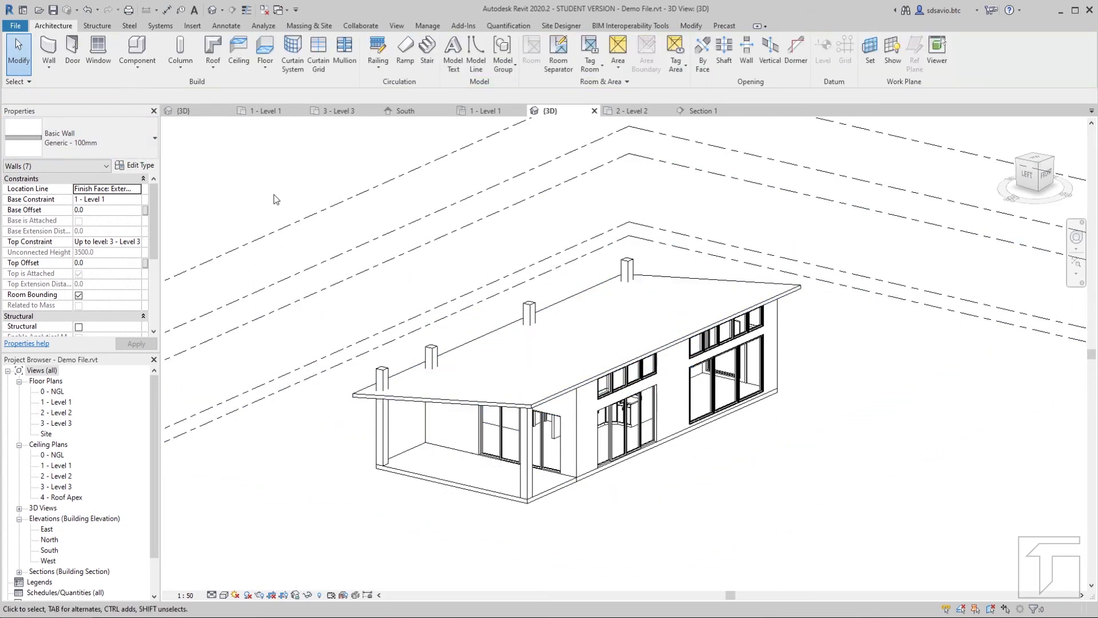
Step: Filter a selection of the whole house down to its columns, attach their tops to the roof with Minimum Intersection justification, and deselect them
drag(273, 194, 823, 537)
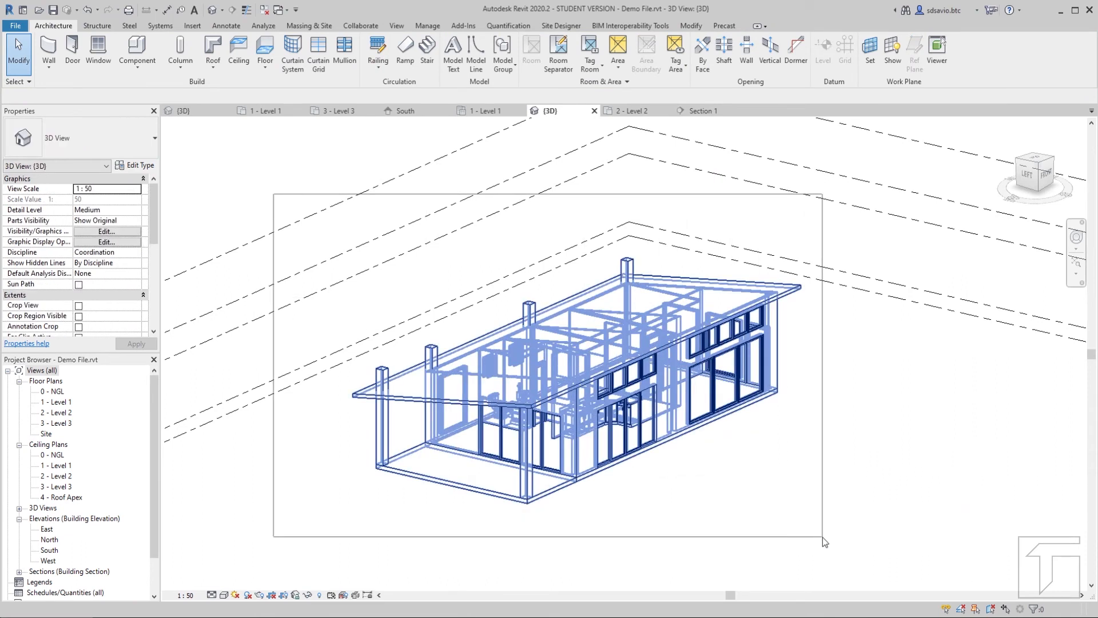
click(463, 50)
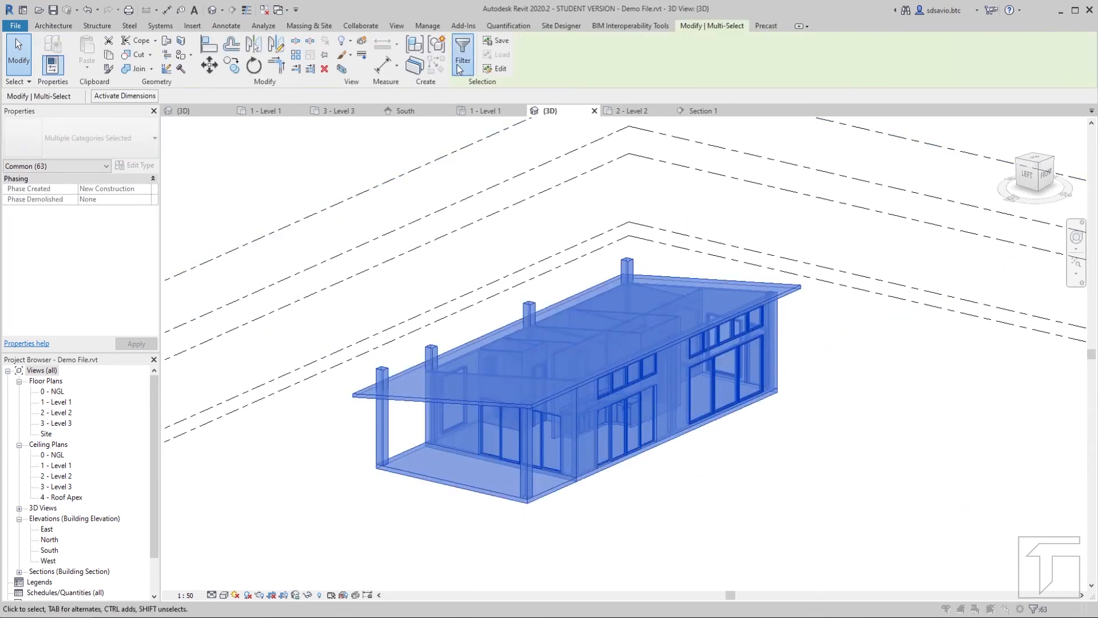
click(617, 257)
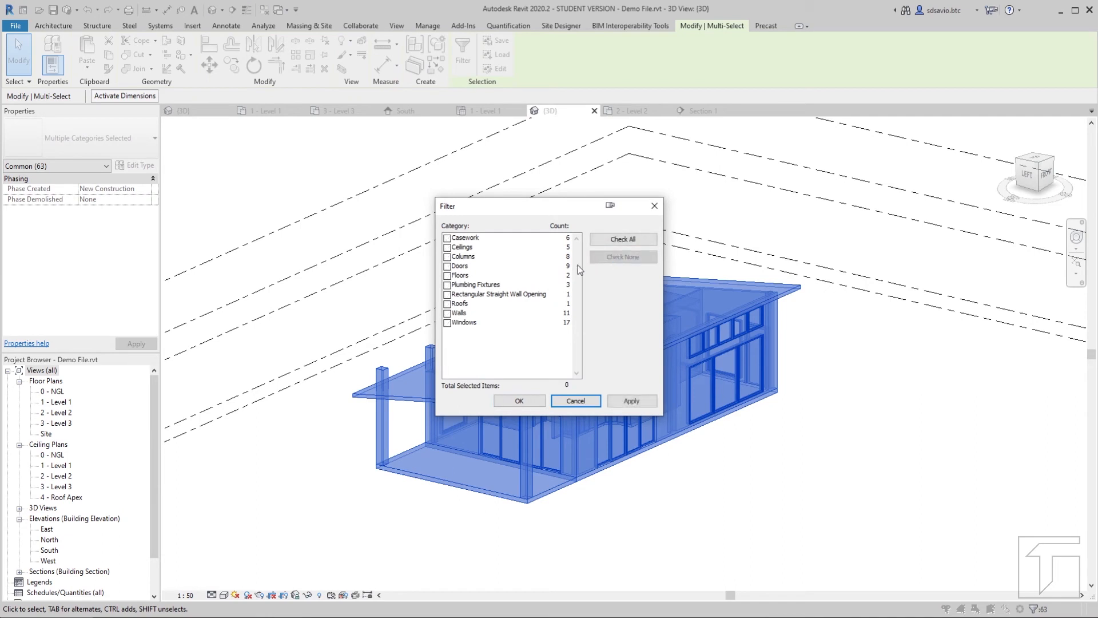
click(447, 257)
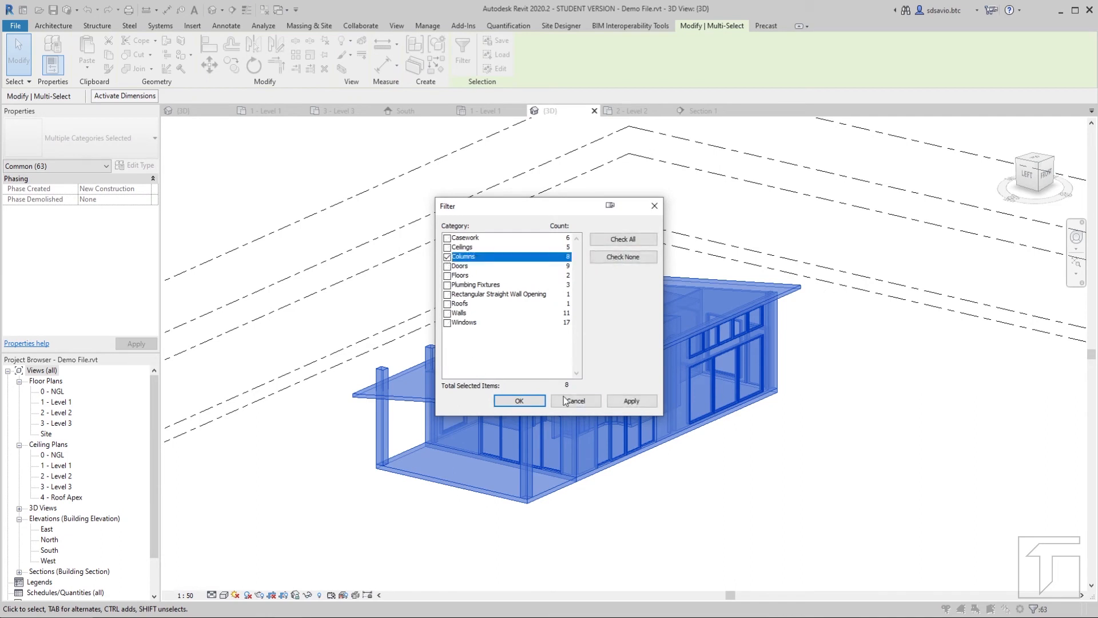
click(521, 400)
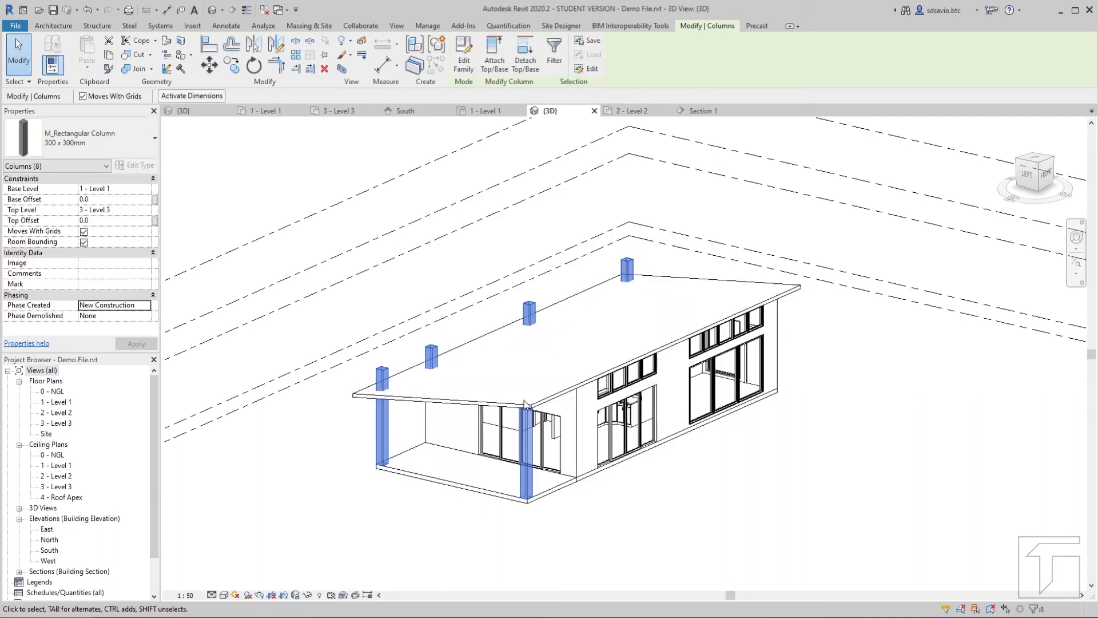
click(496, 62)
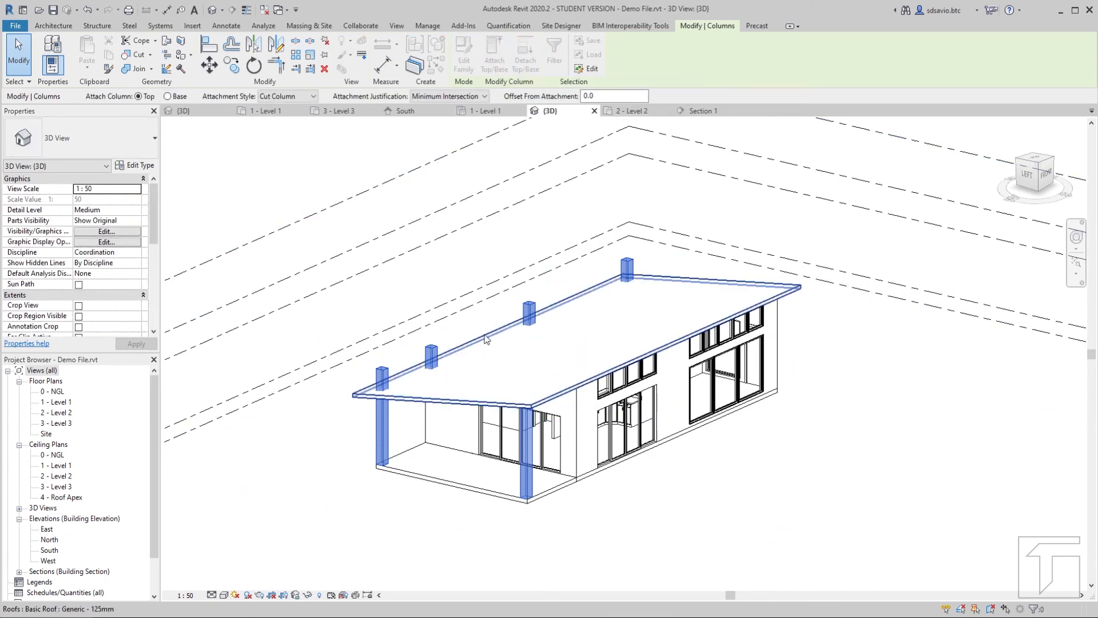
click(514, 341)
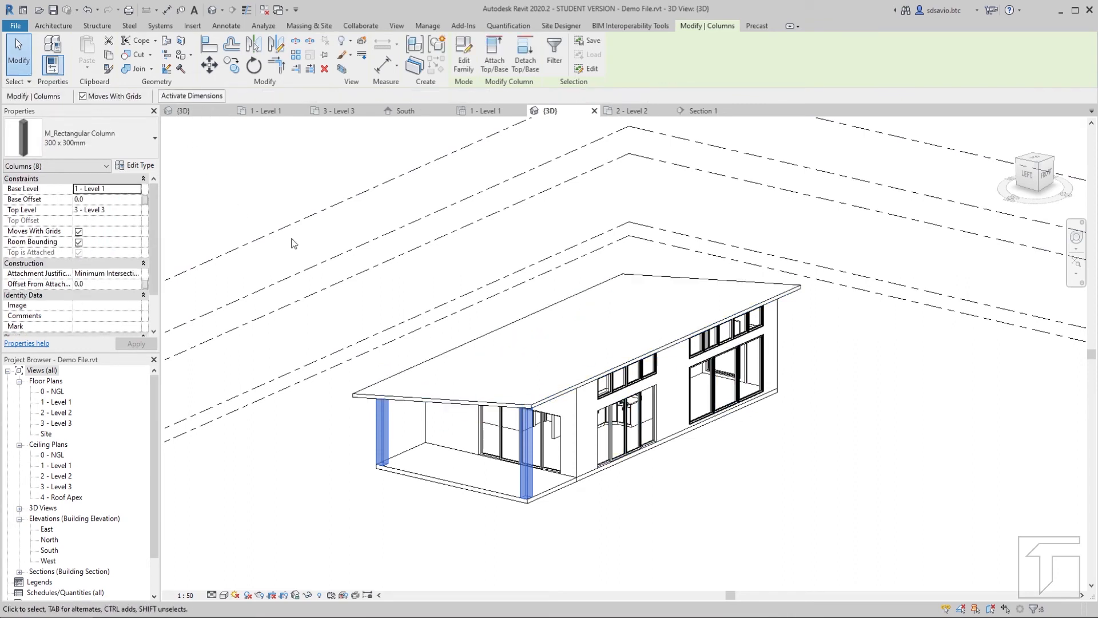
click(779, 450)
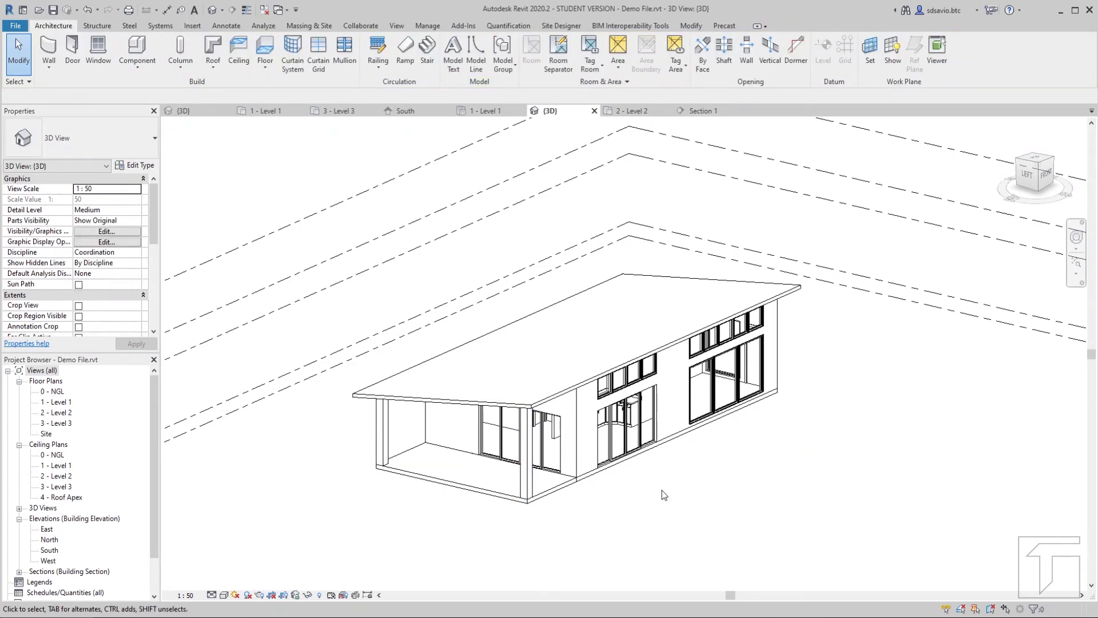
Step: Examine from the left side how the column tops meet the sloped roof, comparing them with the columns in the Demo House reference model
shift+middle_drag(661, 490, 754, 411)
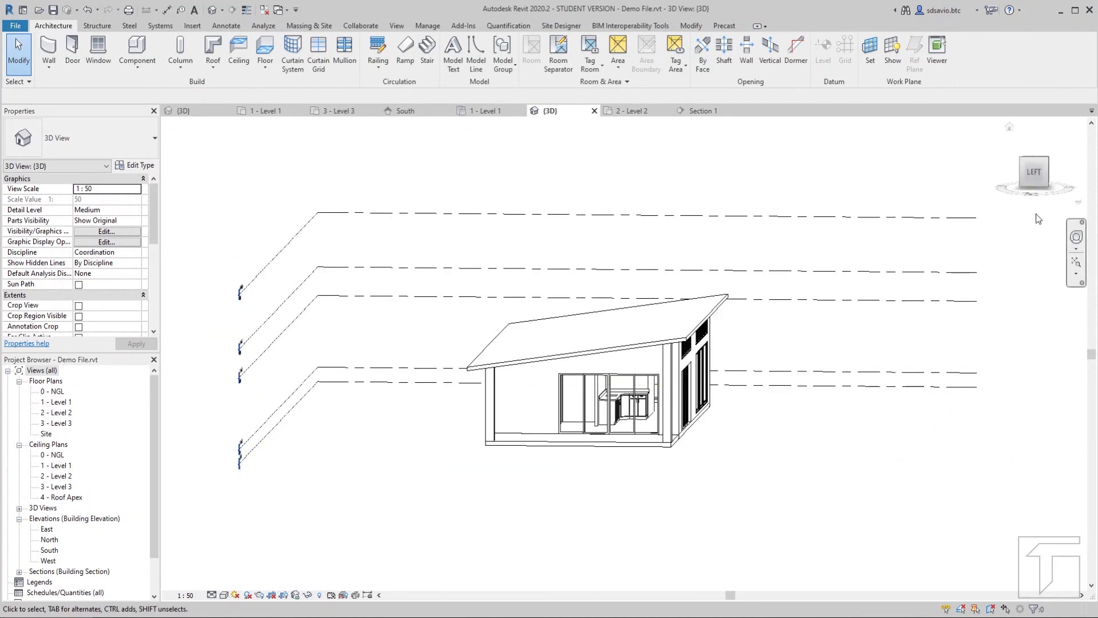
click(1034, 174)
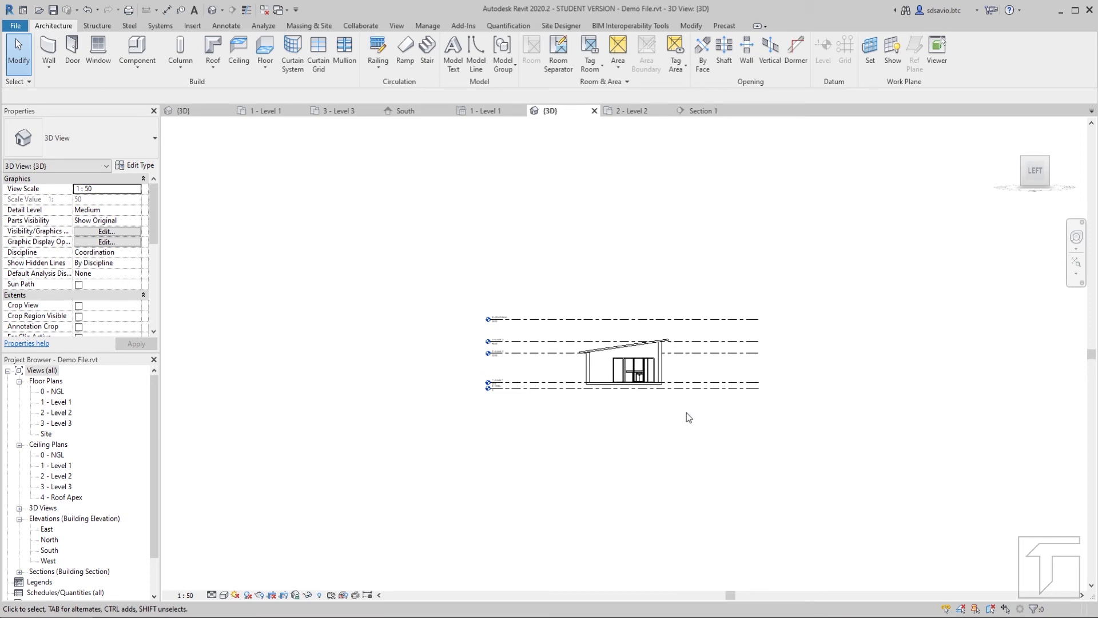
click(1077, 263)
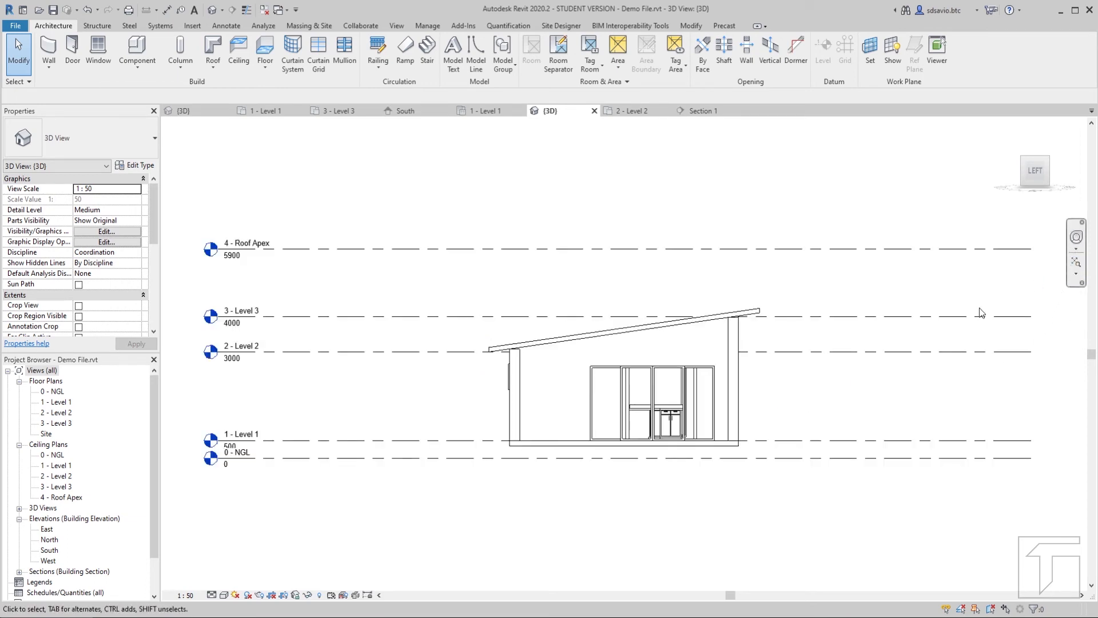
scroll(747, 324, up, 5)
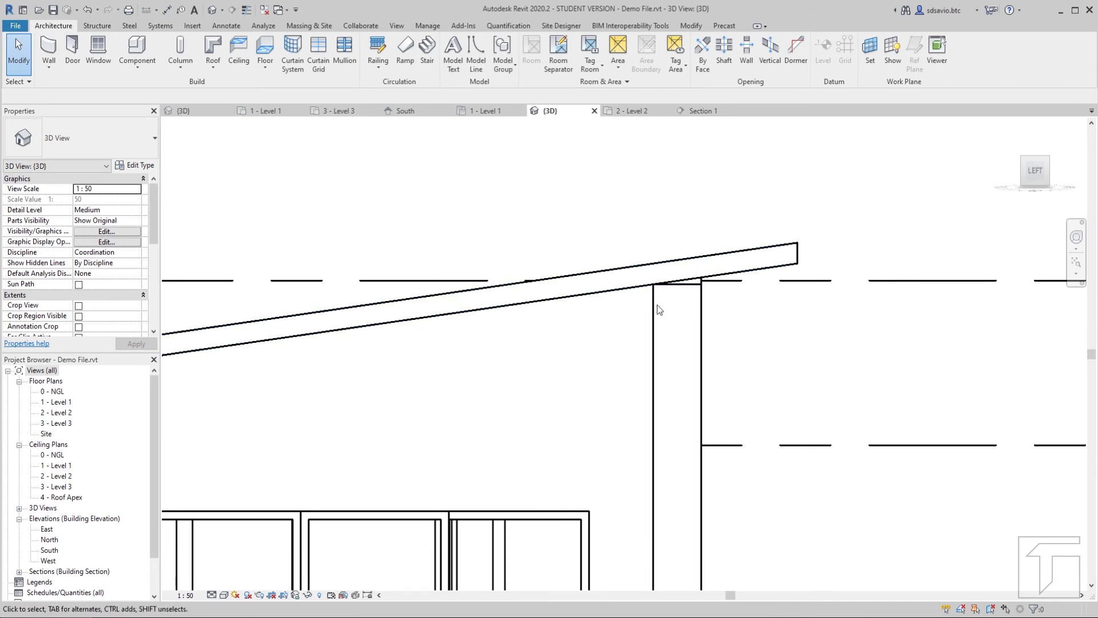
click(184, 116)
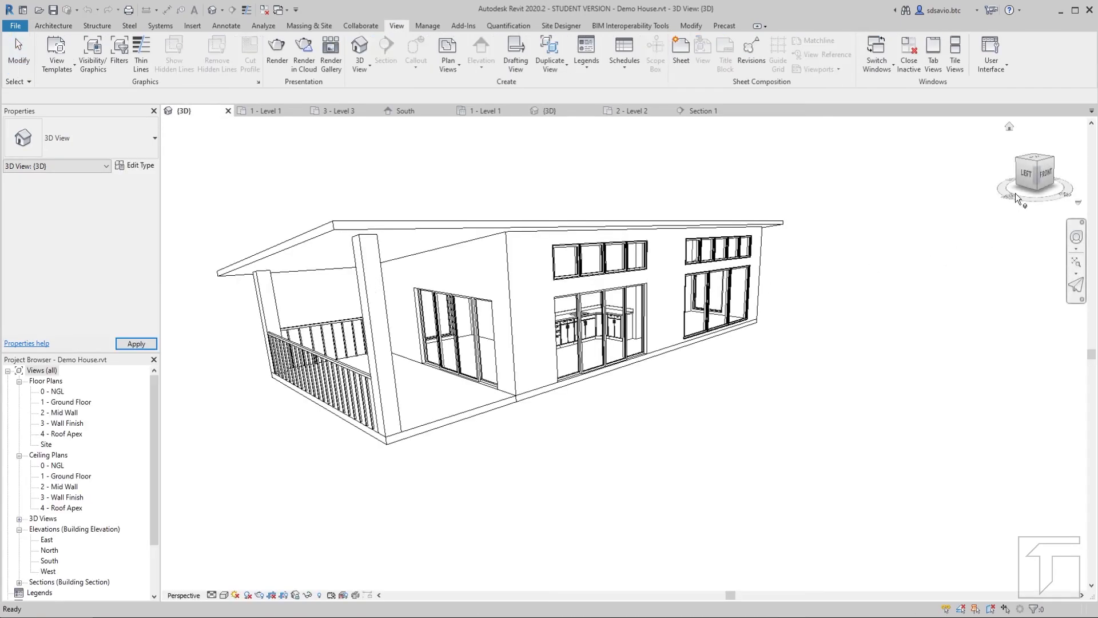
click(1025, 175)
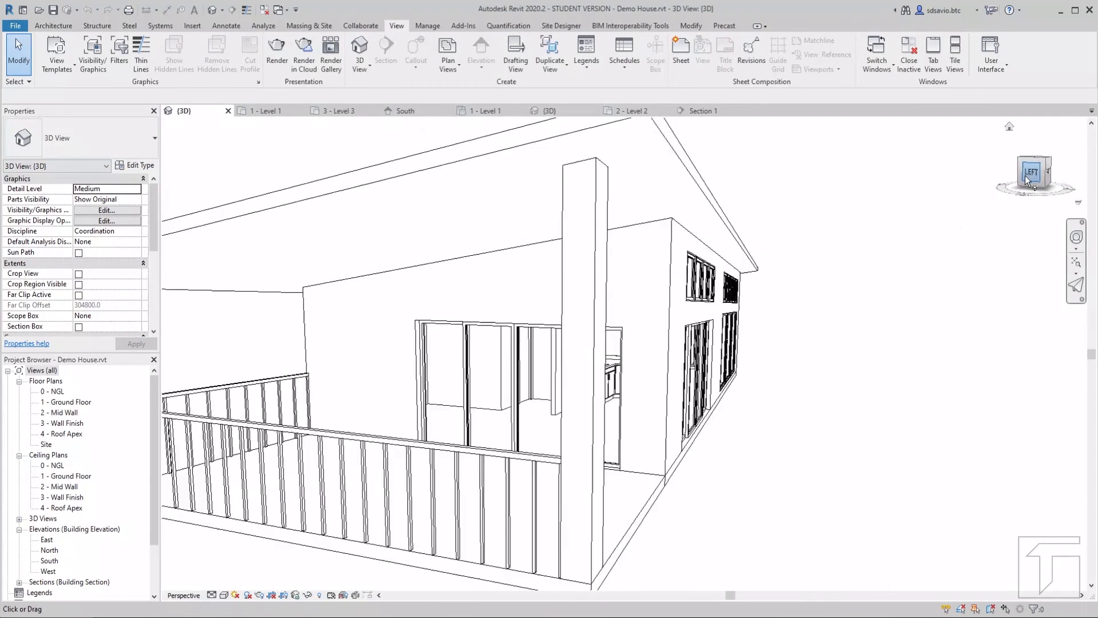
scroll(324, 345, down, 3)
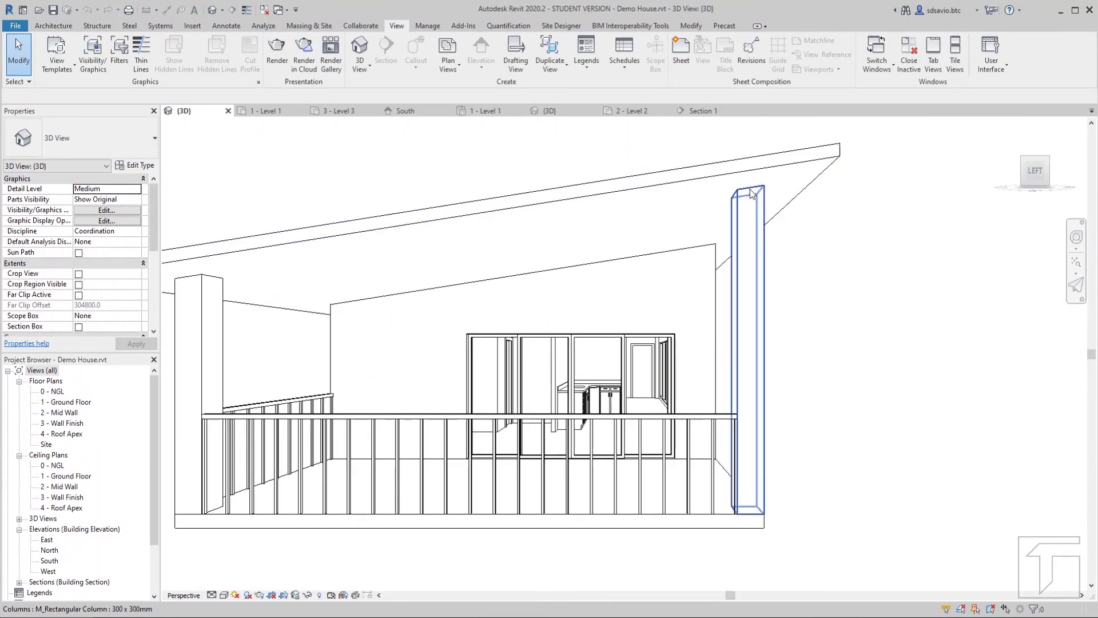
click(570, 114)
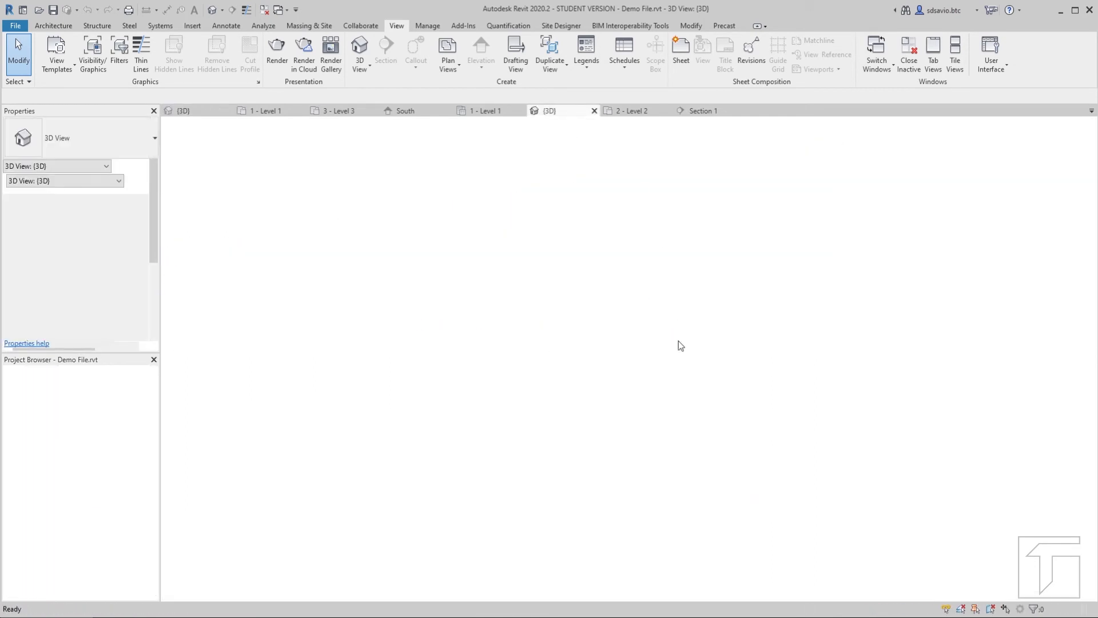
Step: Filter a selection of the house down to its columns and set their Attachment Justification At Top to Maximum Intersection
scroll(692, 289, down, 4)
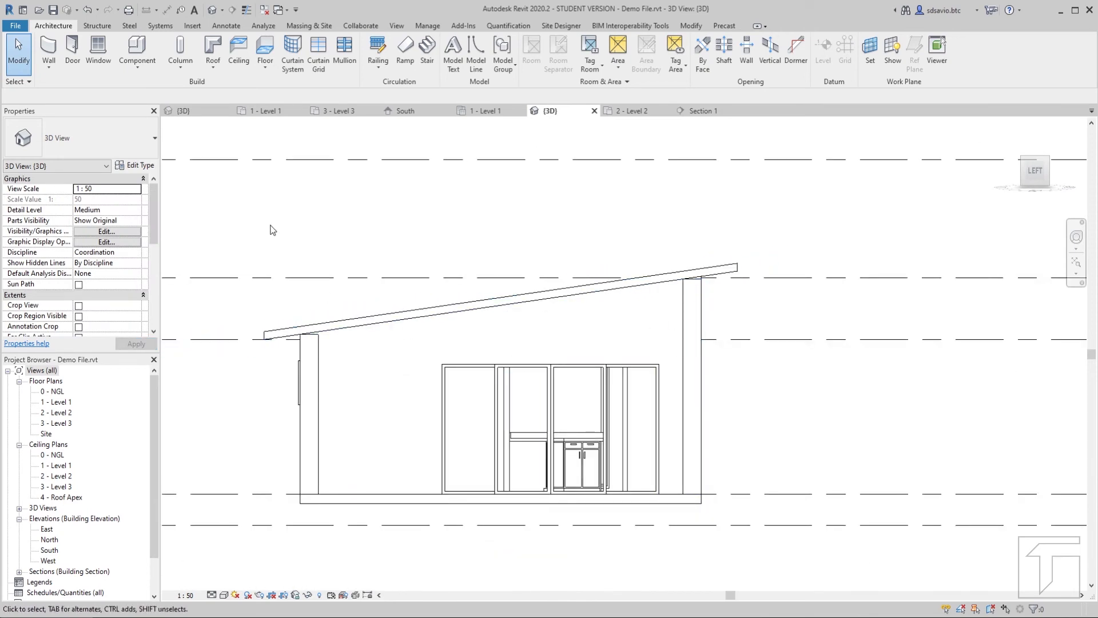
drag(268, 216, 714, 522)
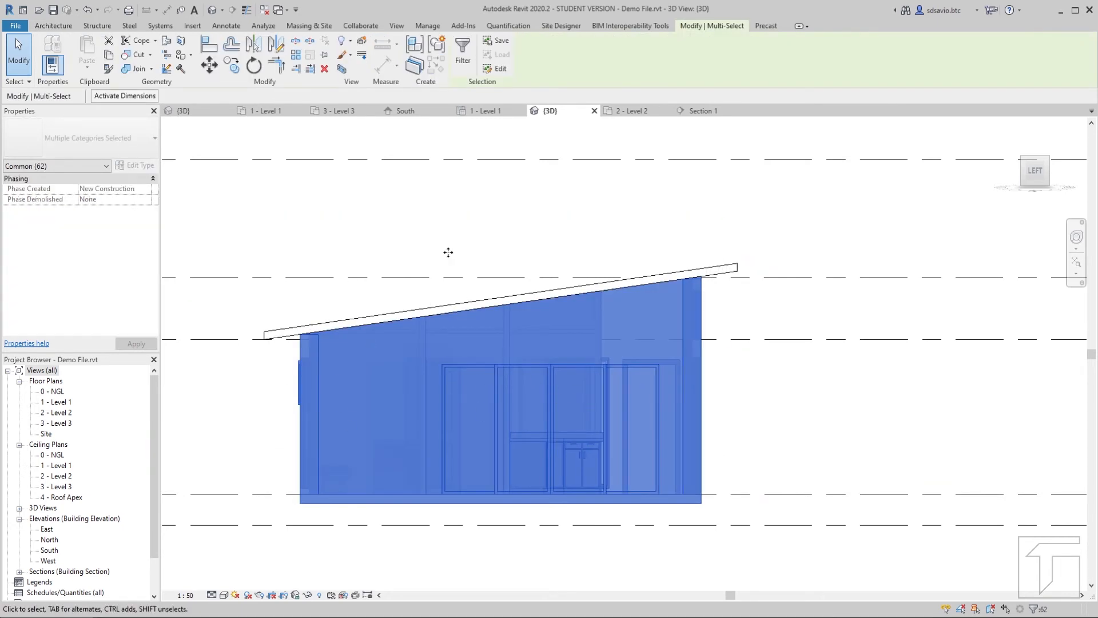
click(466, 63)
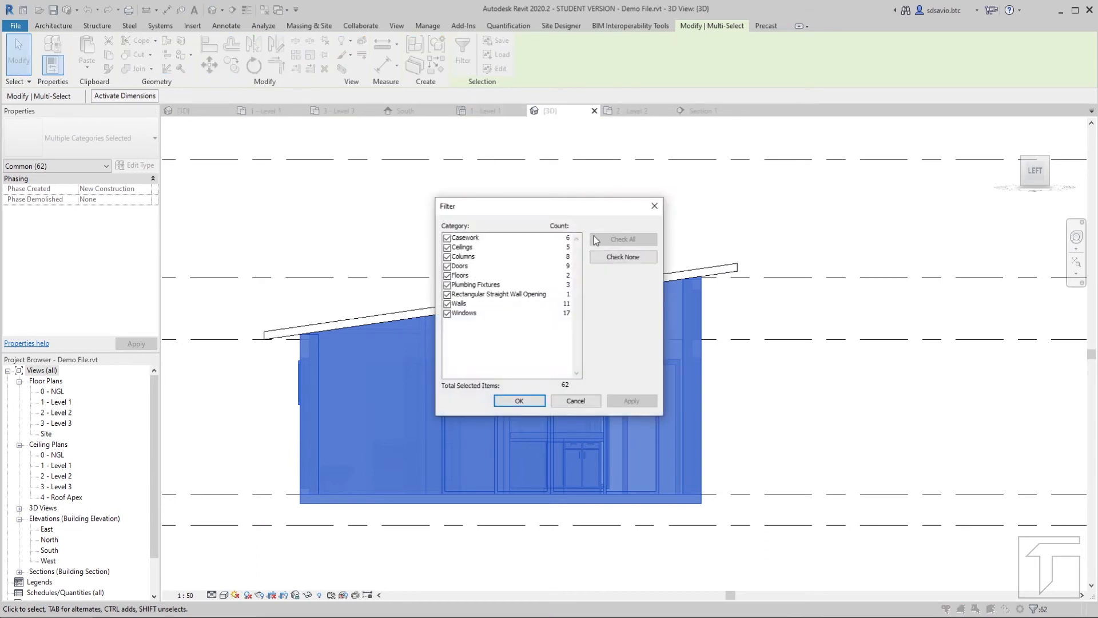
click(618, 258)
click(448, 257)
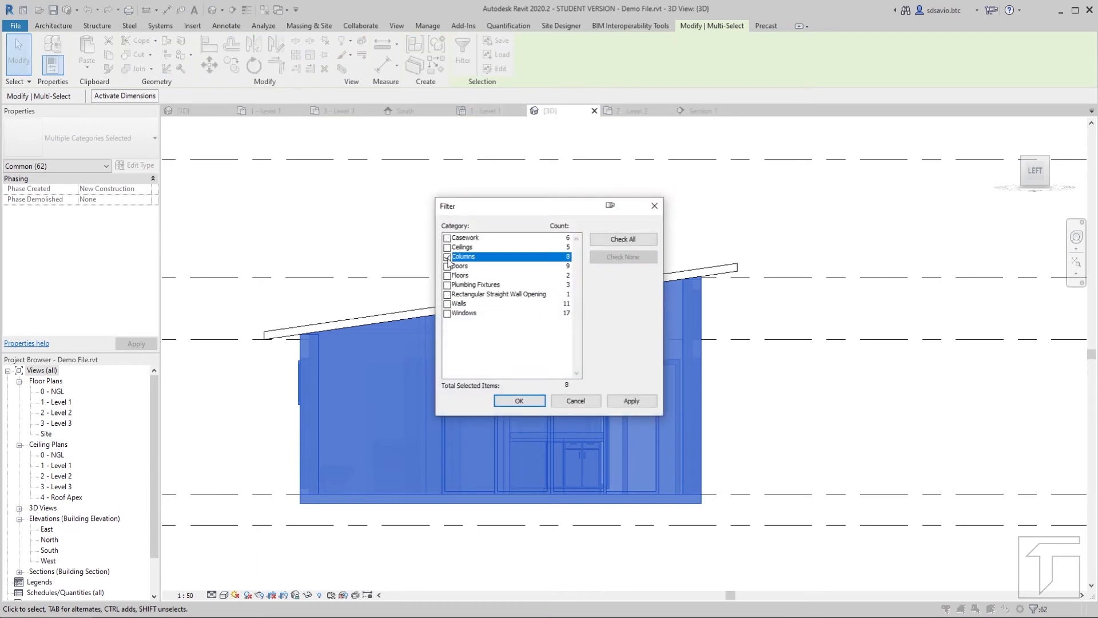
click(536, 406)
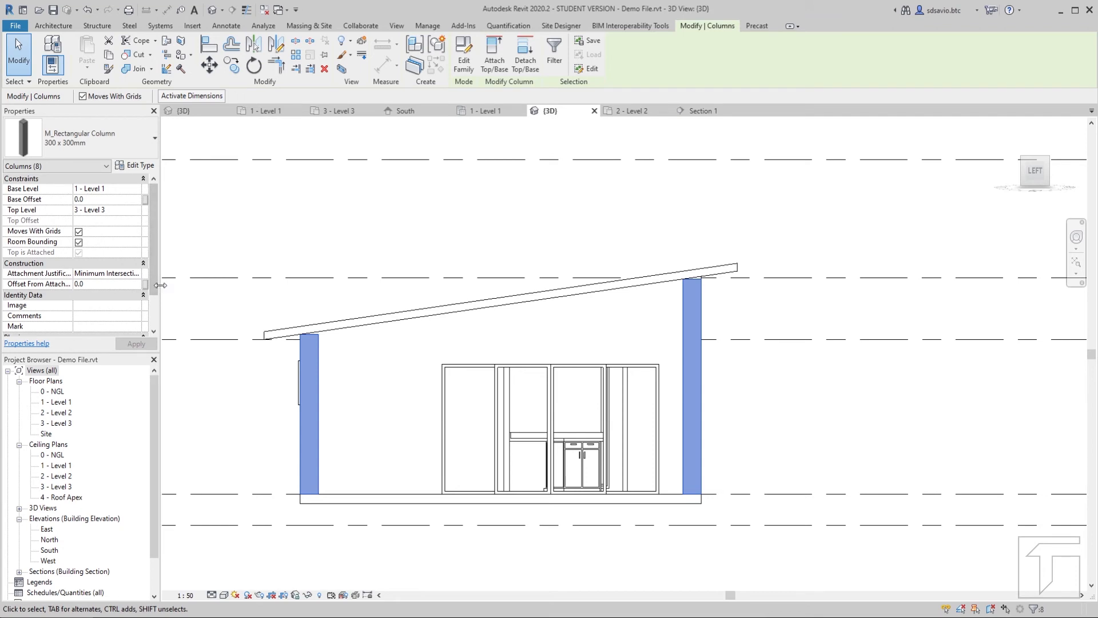
drag(161, 285, 239, 289)
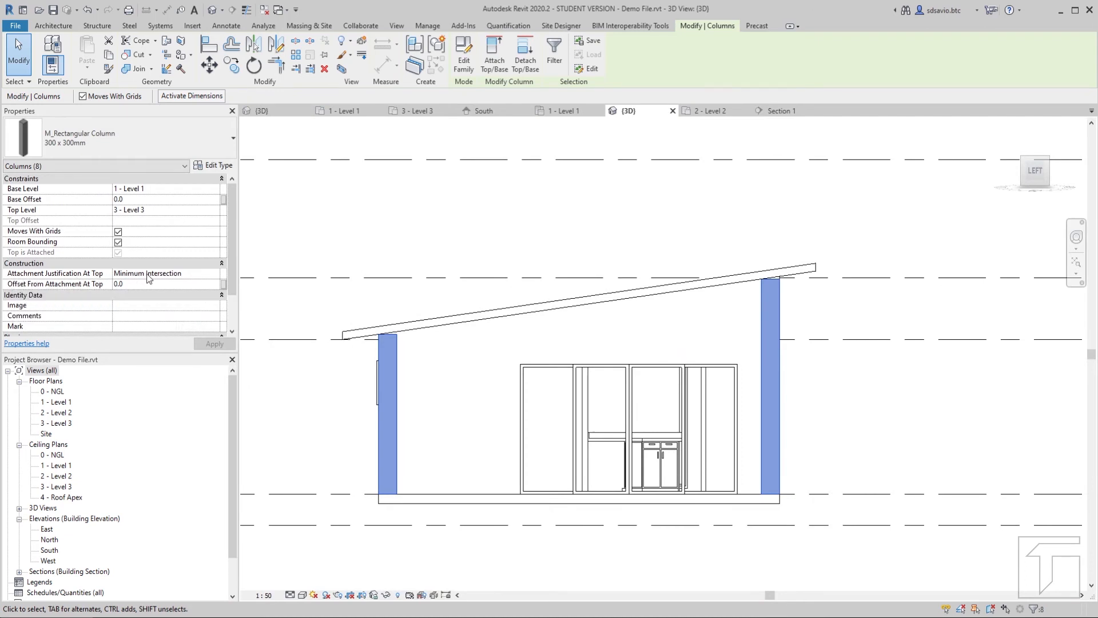
click(214, 278)
click(214, 274)
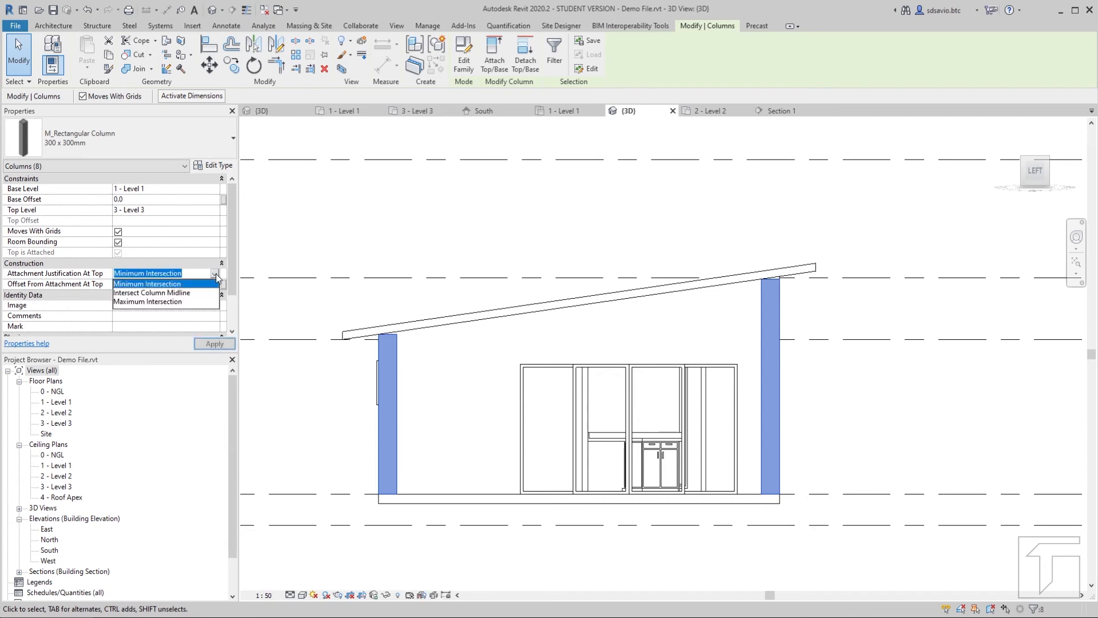
click(148, 304)
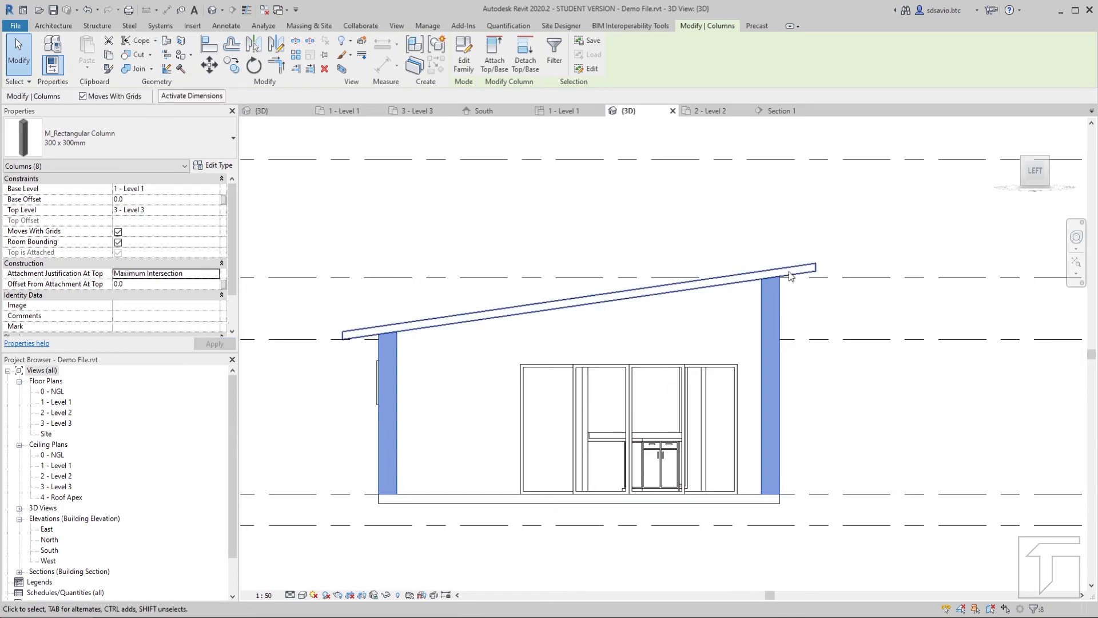
scroll(791, 276, up, 3)
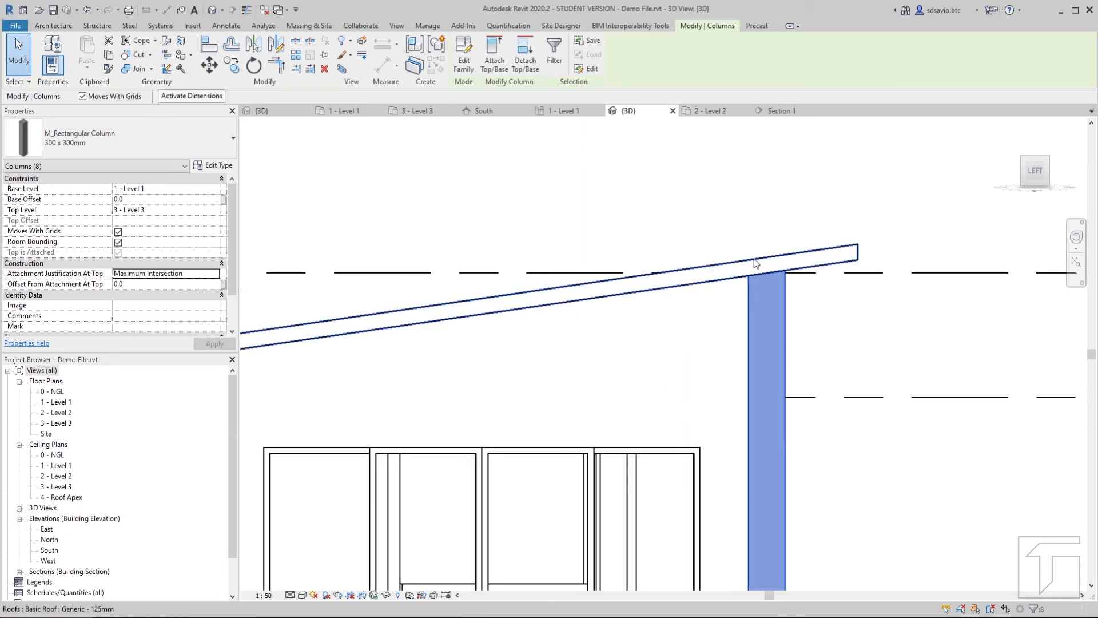
scroll(756, 263, down, 3)
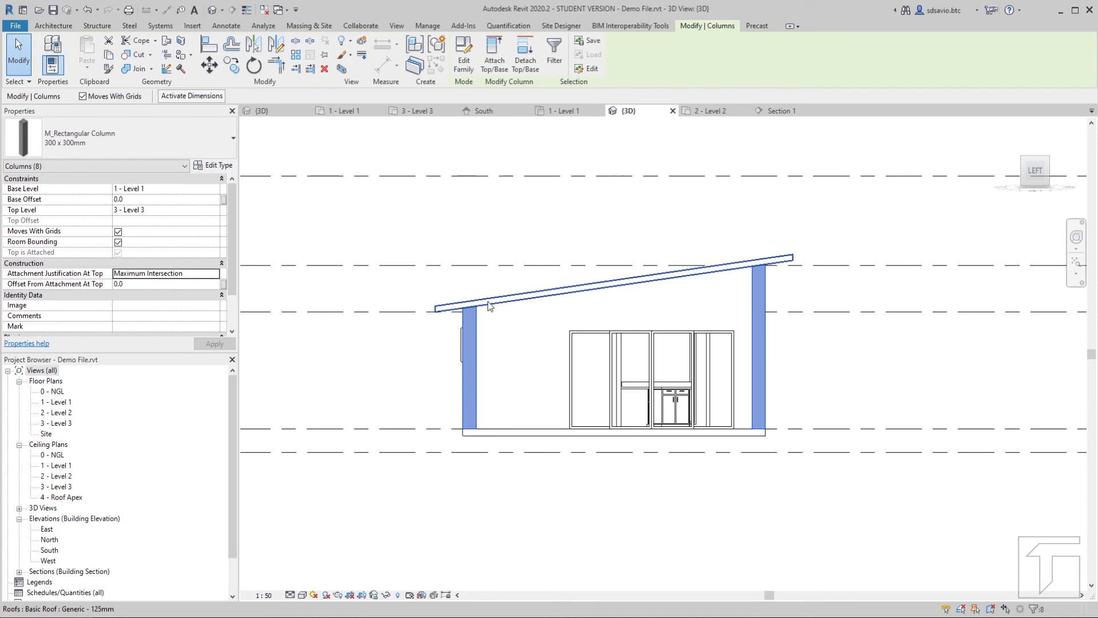
click(638, 209)
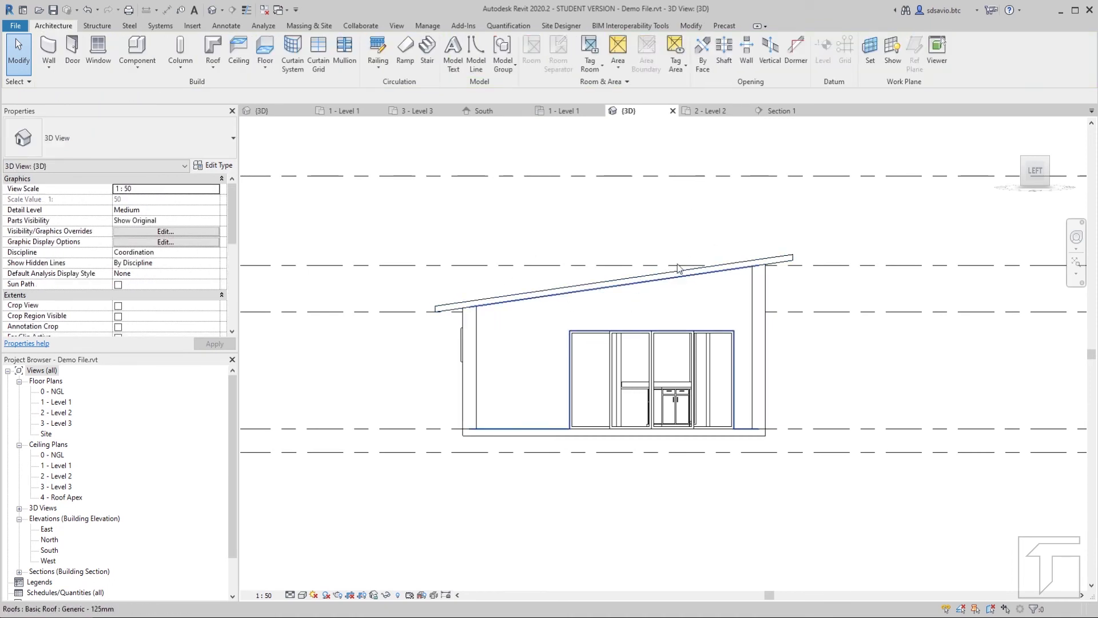
Step: Inspect the house in the 3D view from the front-left corner, checking how the walls and columns meet the sloped roof
scroll(662, 255, down, 2)
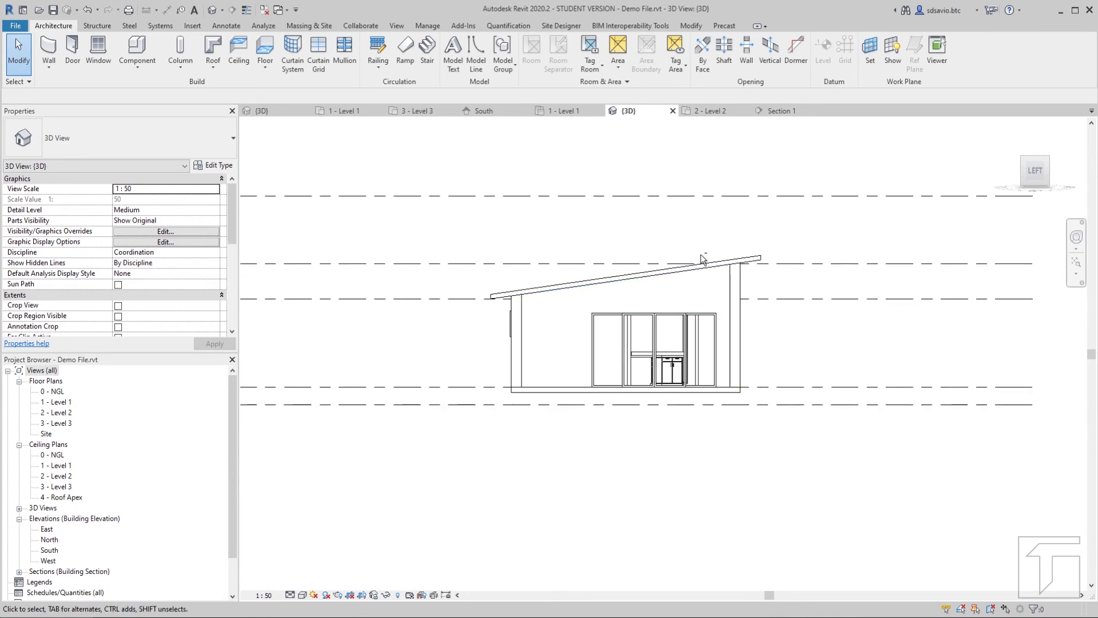
shift+middle_drag(662, 254, 664, 338)
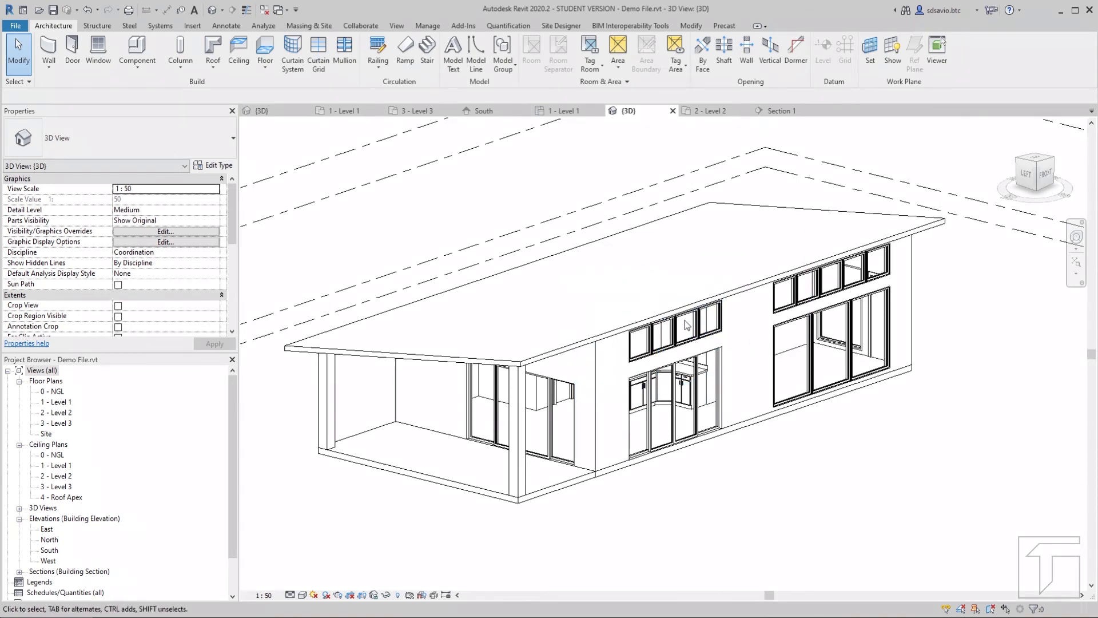
shift+middle_drag(687, 325, 701, 365)
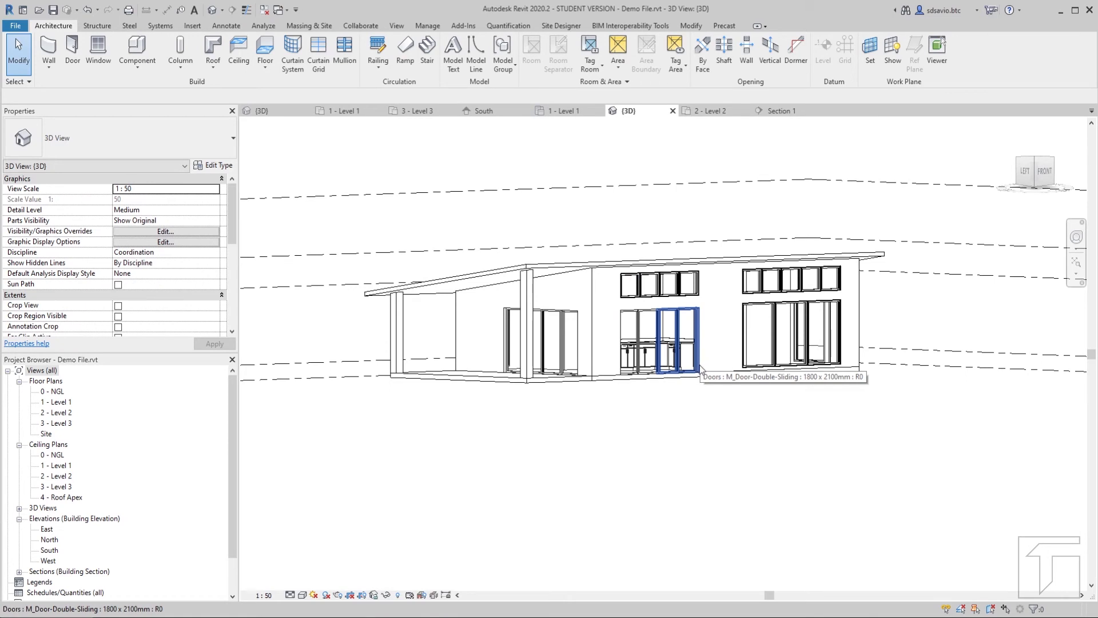
scroll(607, 258, up, 2)
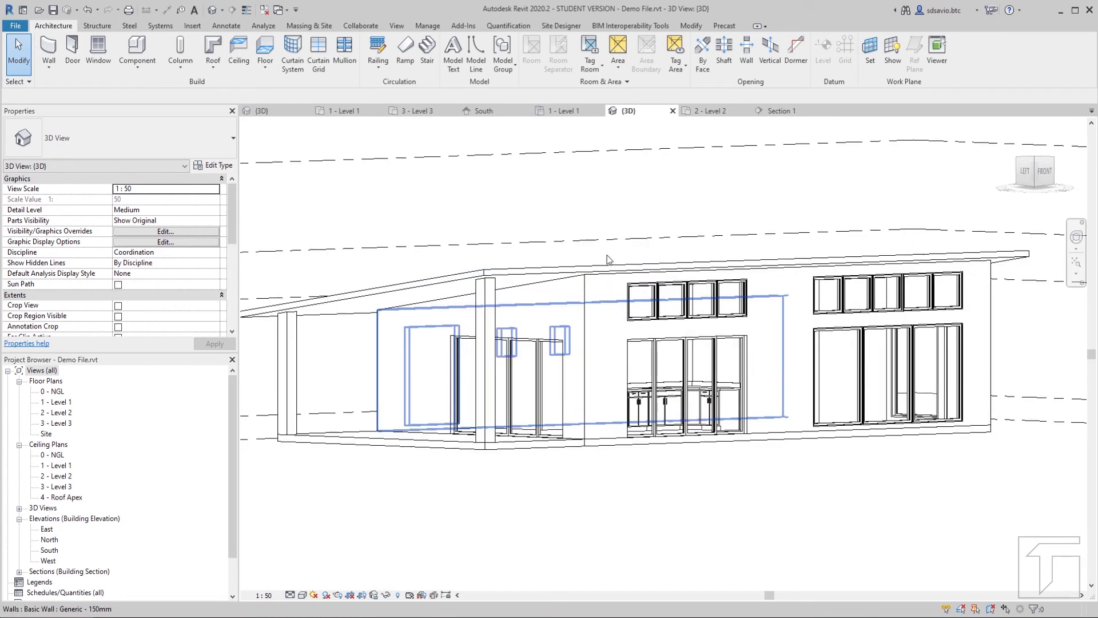
scroll(644, 285, down, 2)
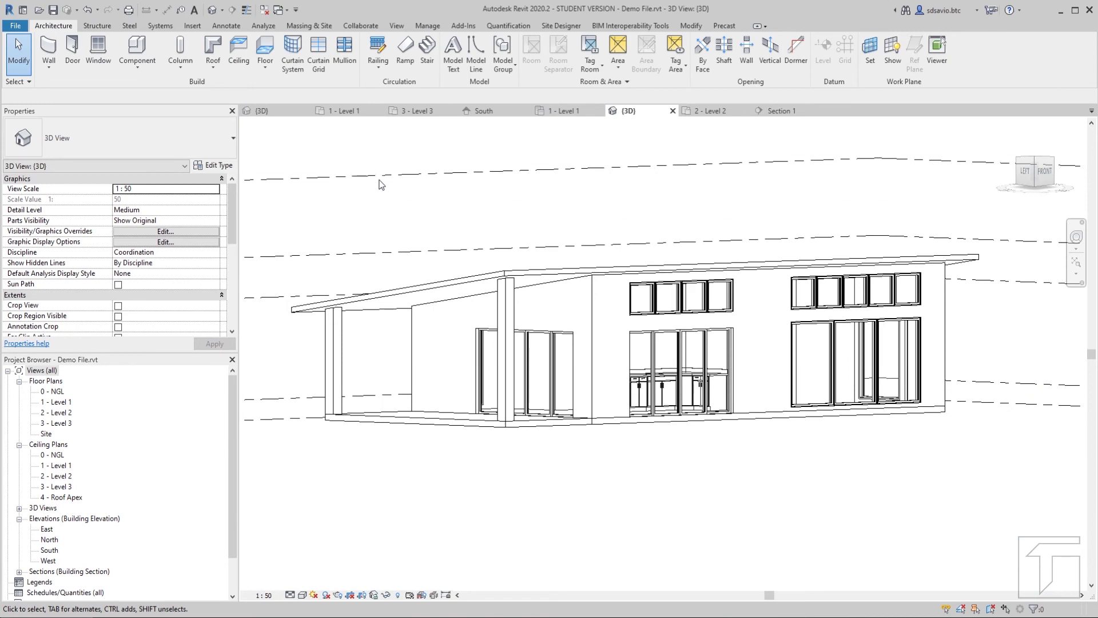
Step: Open the Level 1 floor plan, start the Aligned Dimension, and check the required dimension layout in the Sample House Plan.jpg reference
click(347, 112)
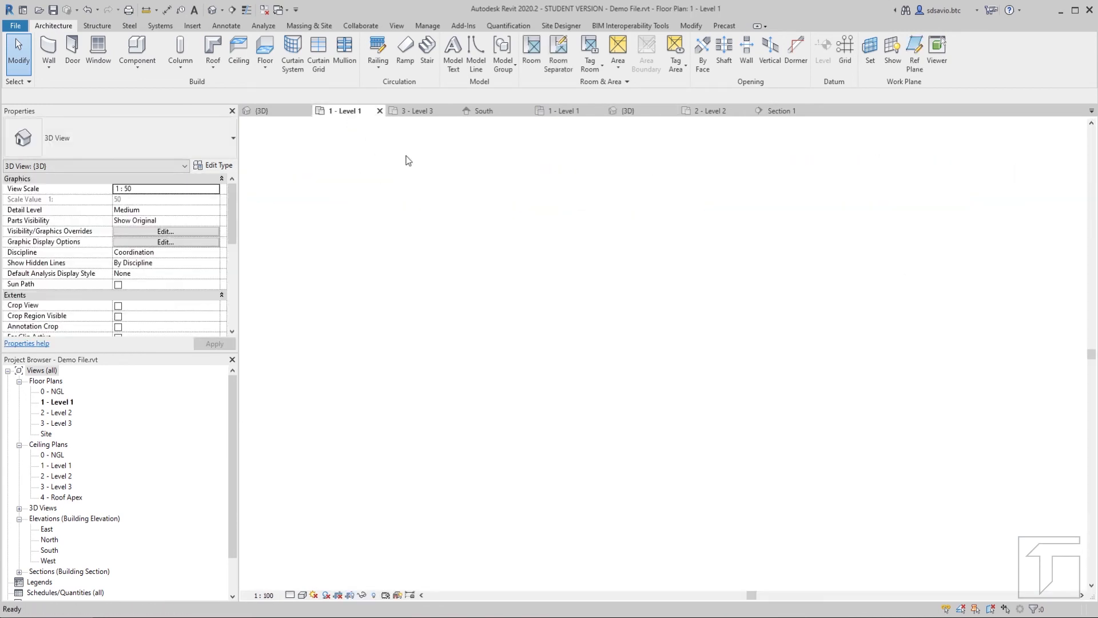
scroll(432, 378, down, 2)
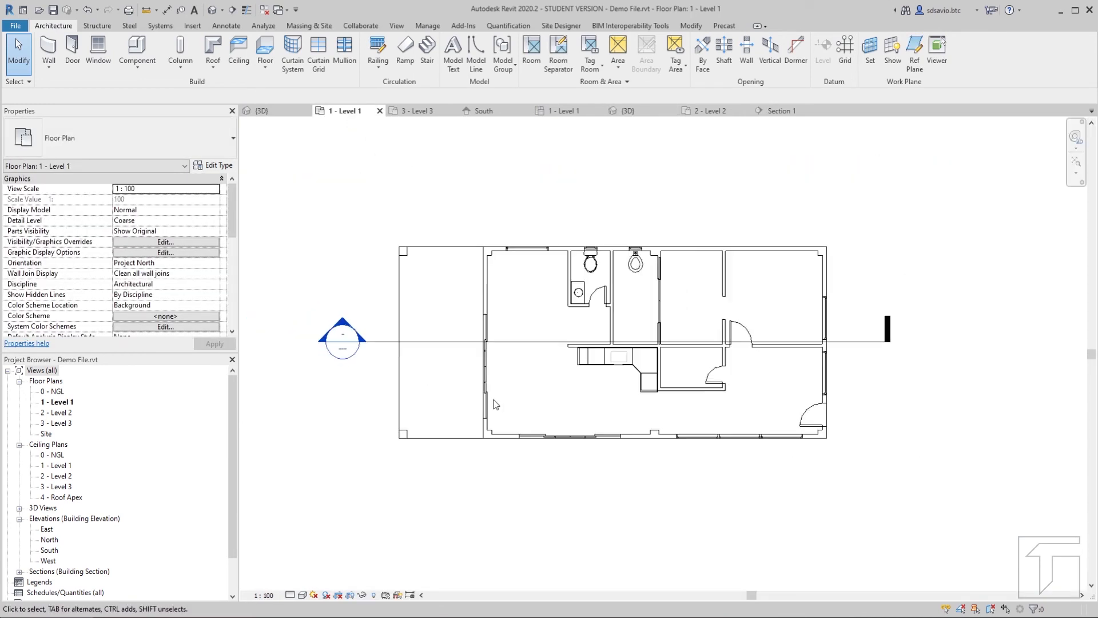
scroll(456, 302, up, 1)
middle_drag(499, 311, 583, 312)
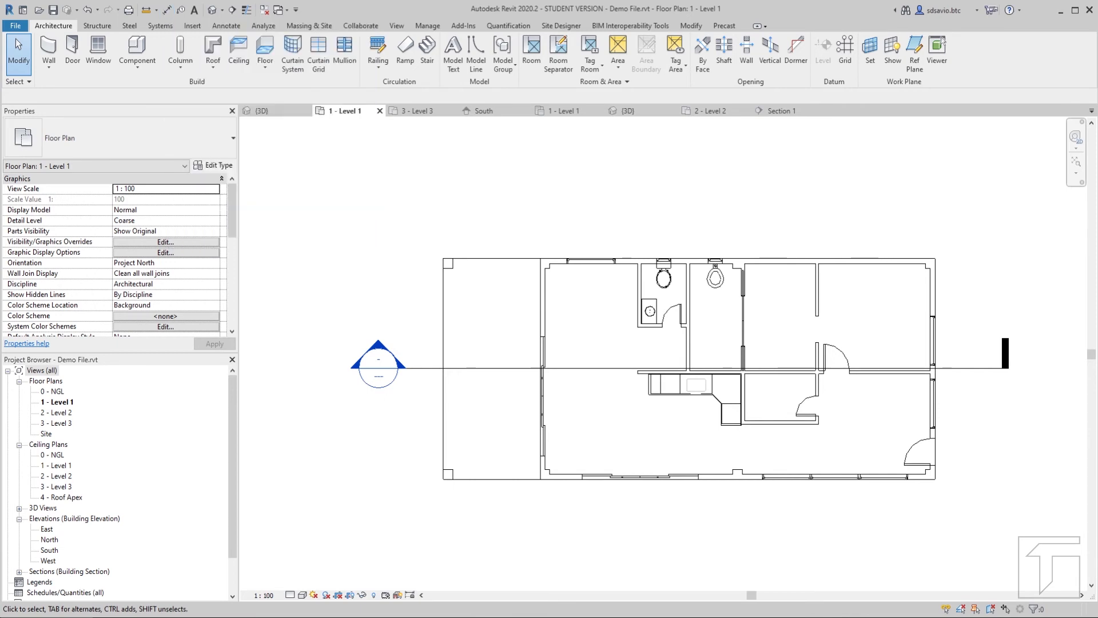
click(168, 11)
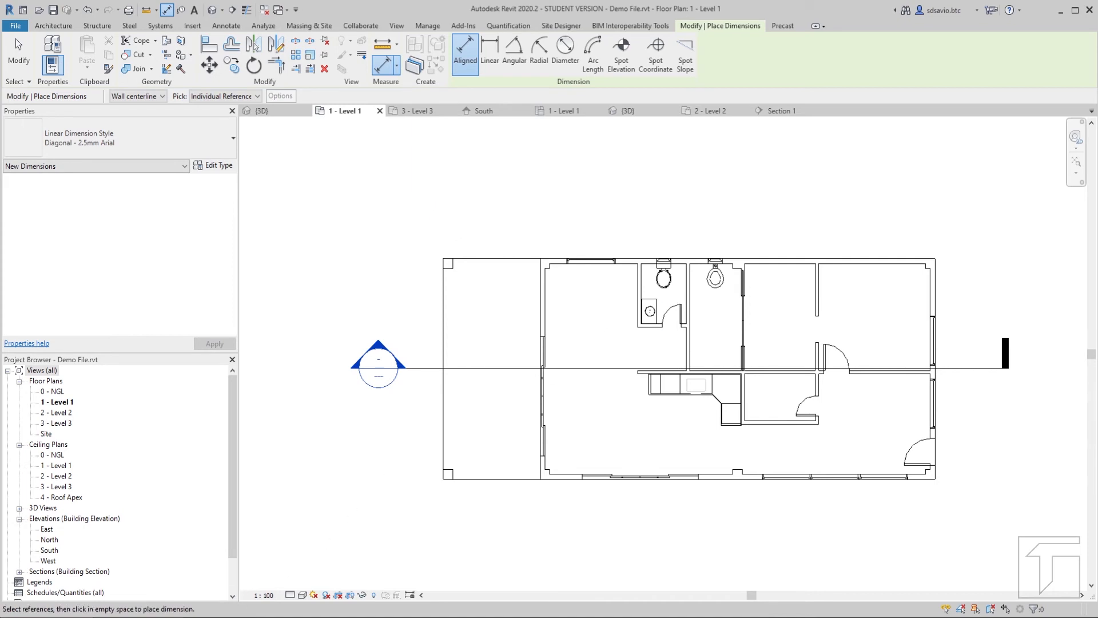
click(128, 610)
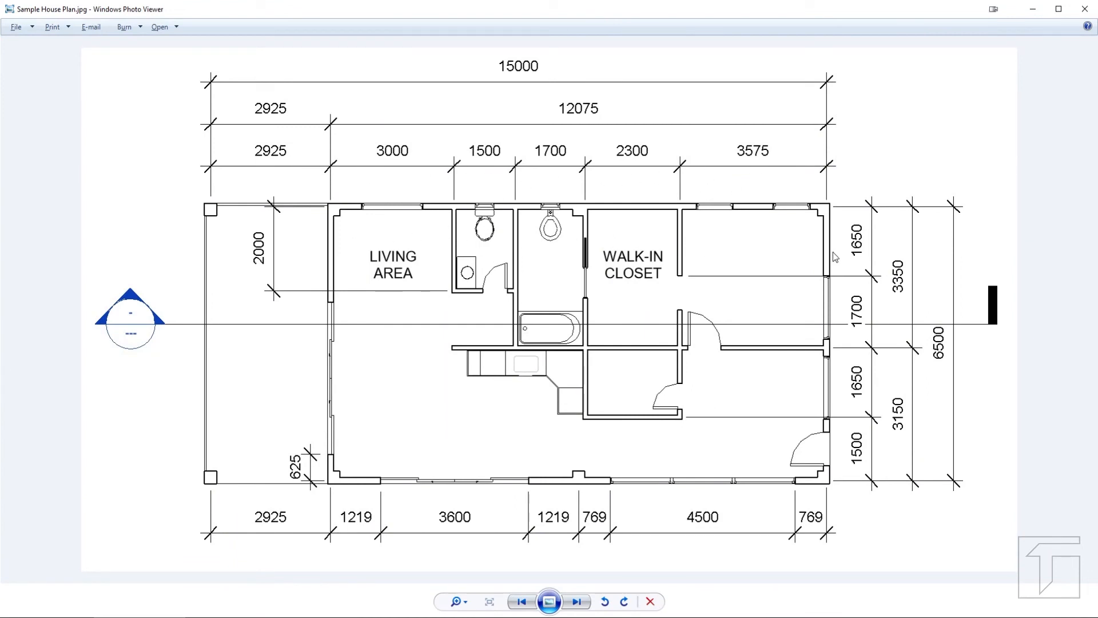
click(89, 611)
scroll(745, 296, up, 1)
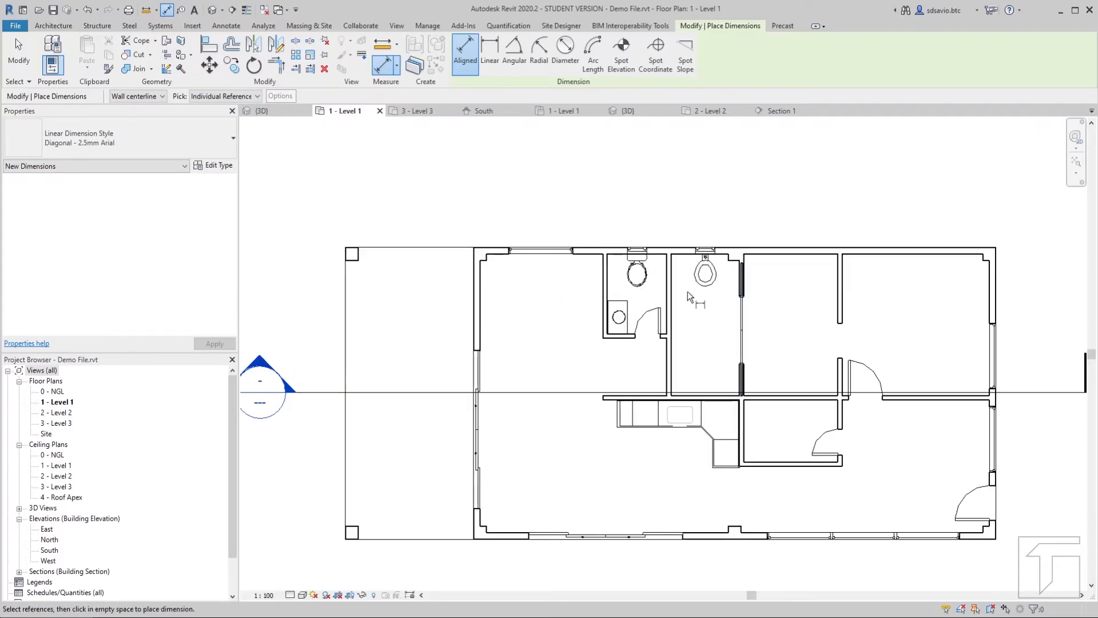
Step: Place an aligned dimension string above the plan from the upper porch column's centre through every vertical wall centreline to the far right exterior wall
click(352, 254)
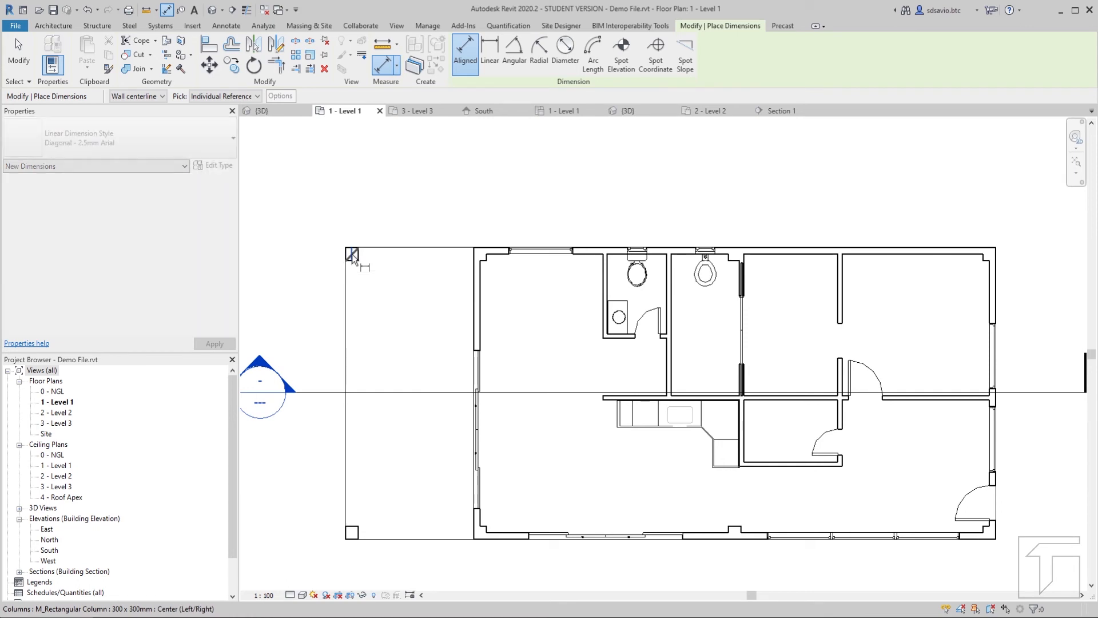
click(476, 276)
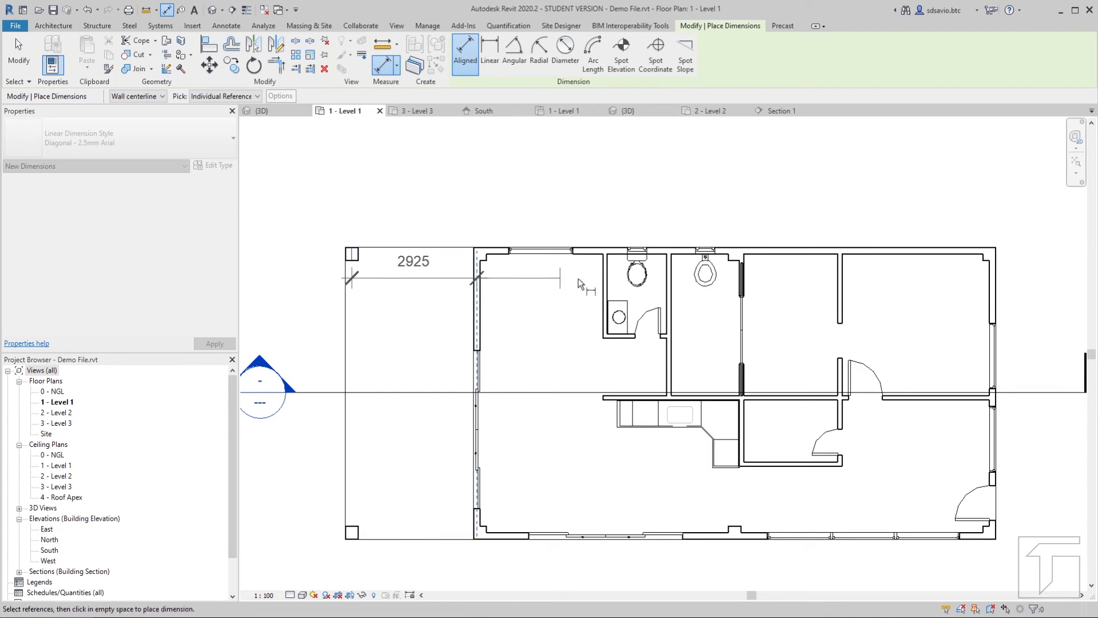
click(605, 278)
click(667, 280)
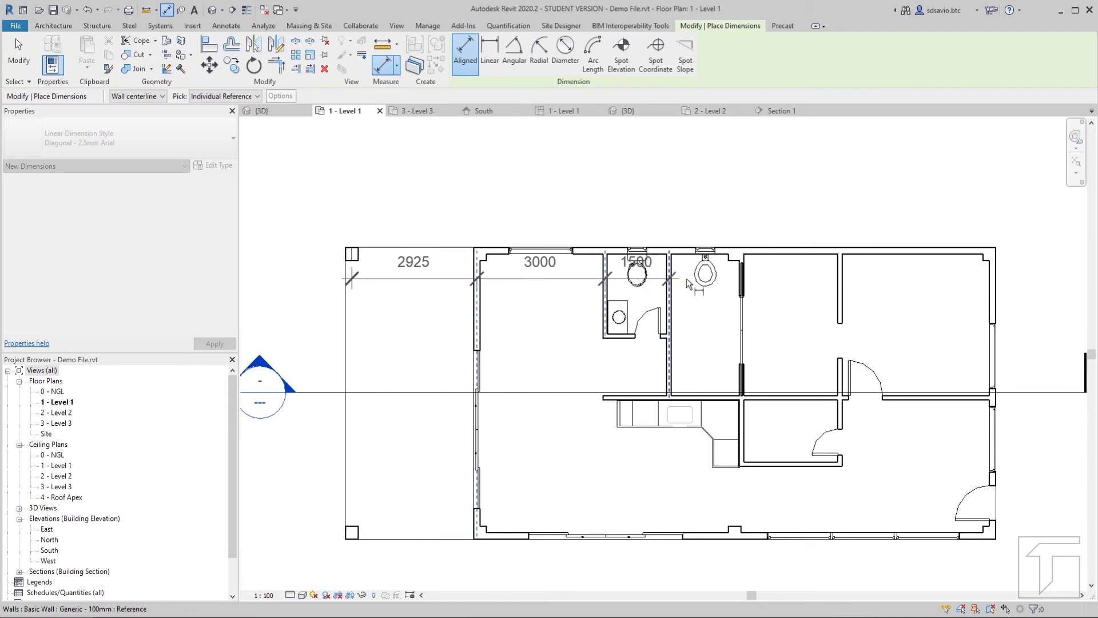
click(742, 253)
click(843, 266)
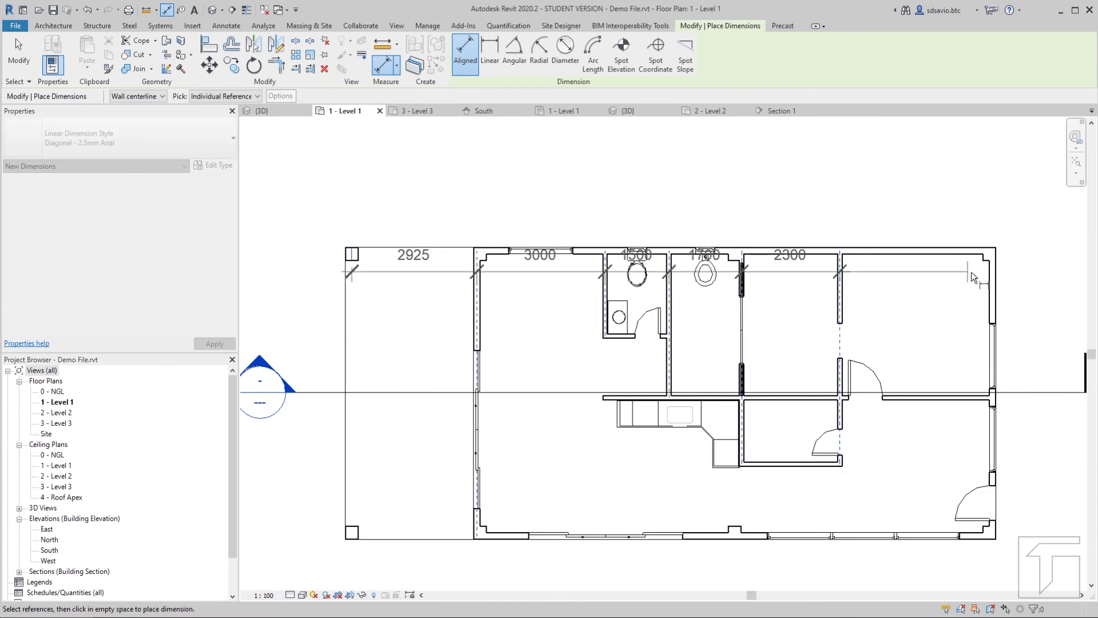
click(994, 266)
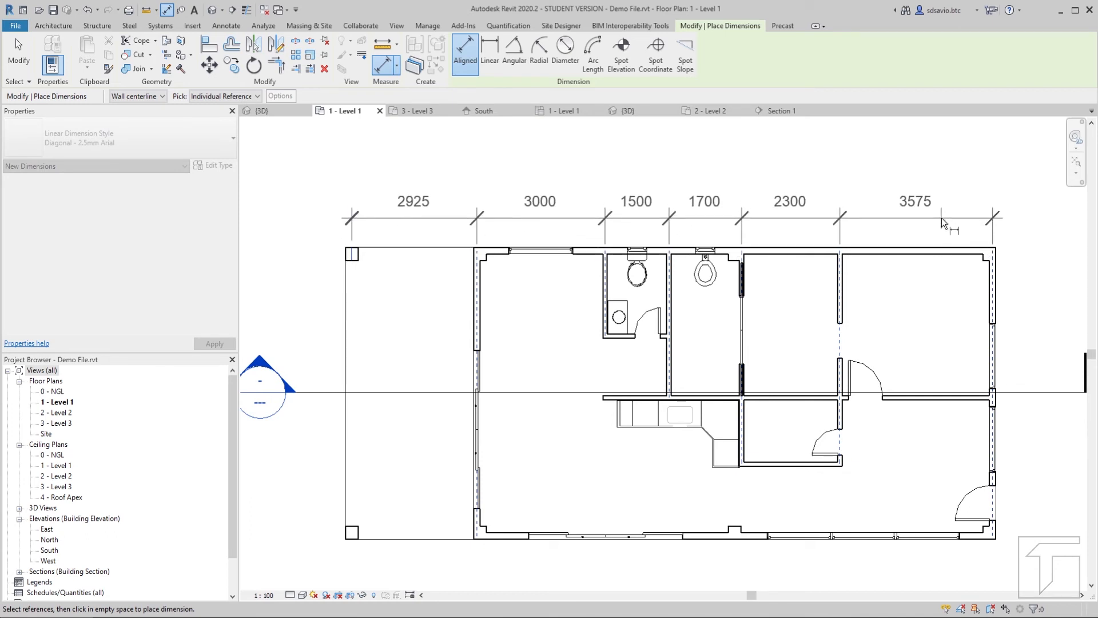
click(942, 218)
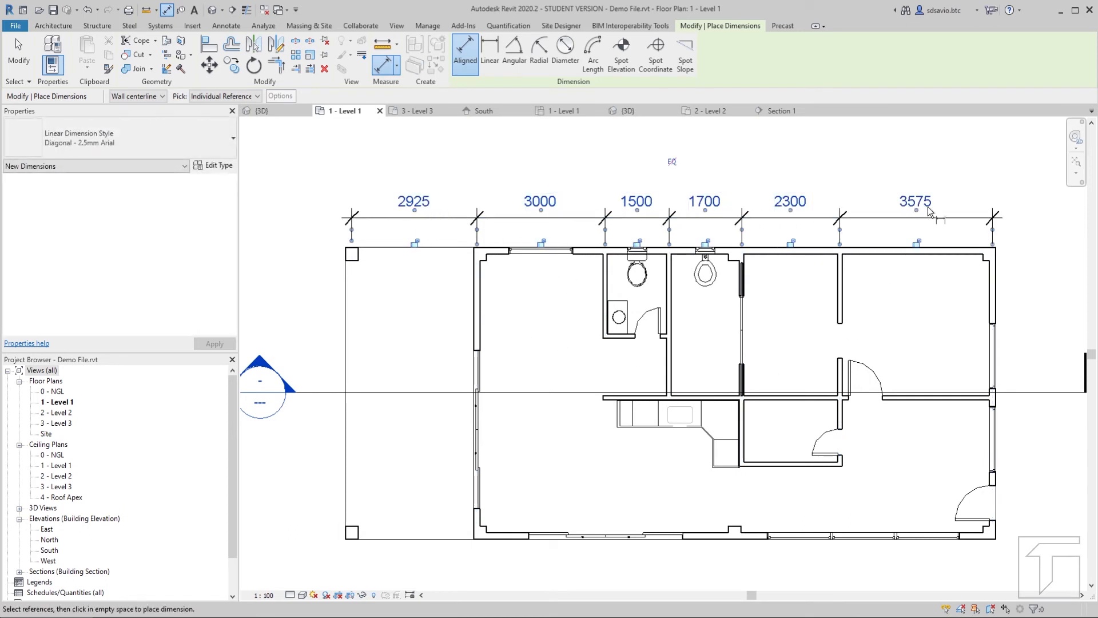
Step: Consult the reference plan and add a second dimension row above the first, through the porch column centre, the porch-side exterior wall and the far right wall
key(alt+Tab)
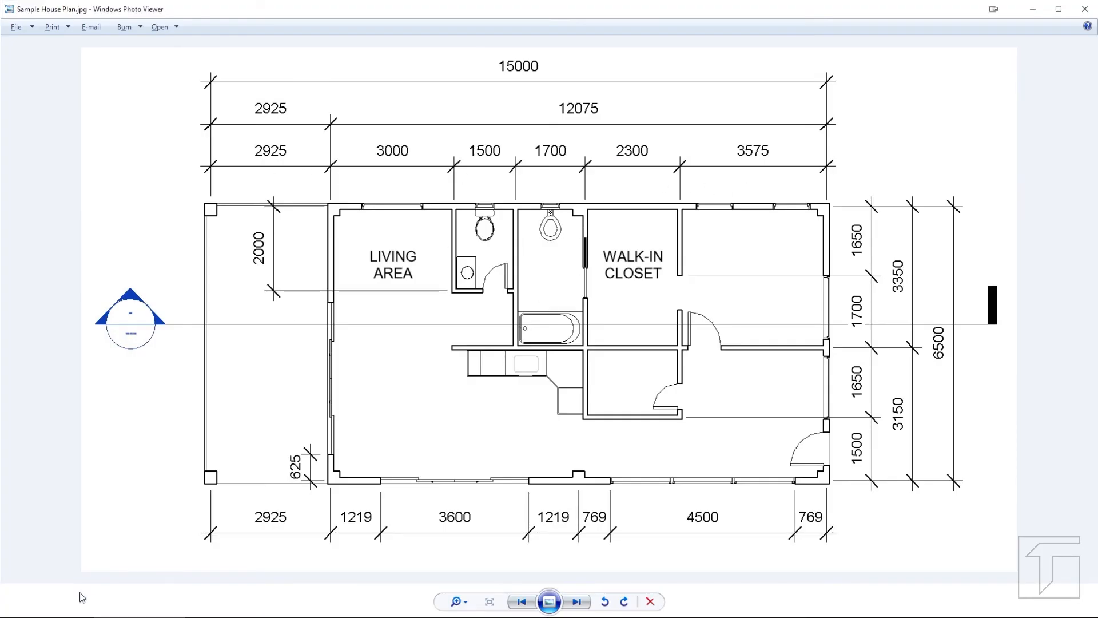
key(alt+Tab)
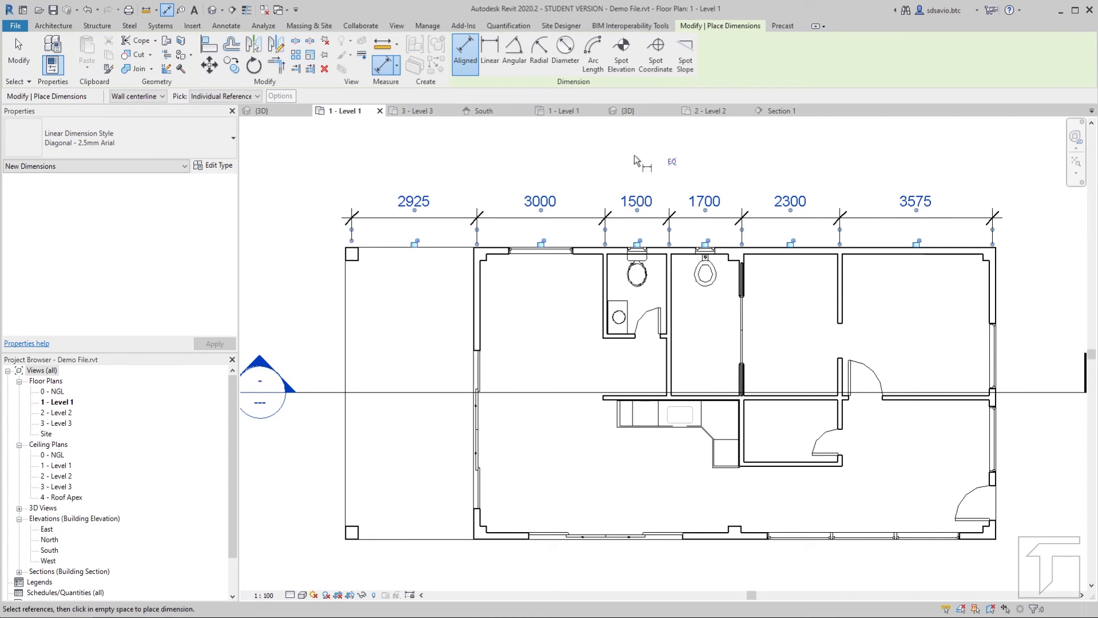
middle_drag(636, 164, 639, 218)
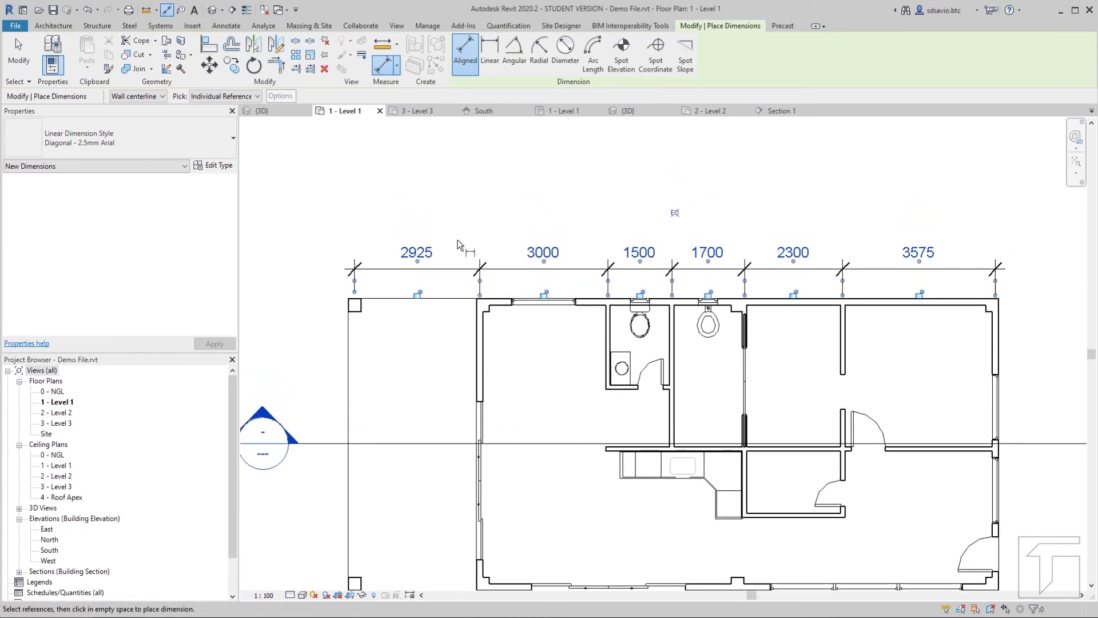
scroll(428, 212, down, 1)
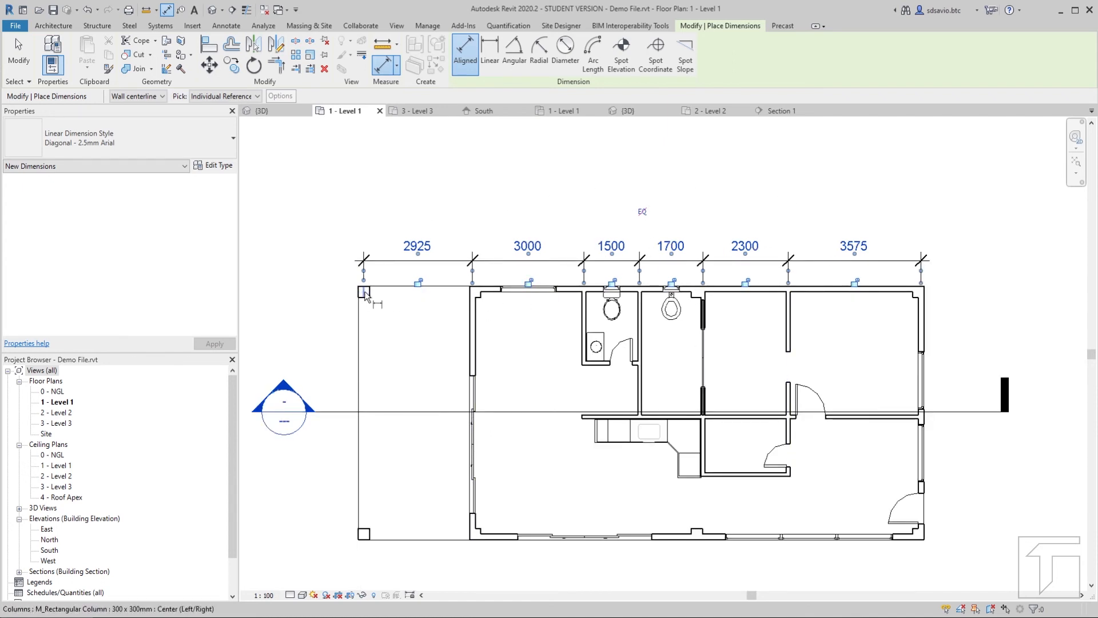
scroll(365, 294, up, 3)
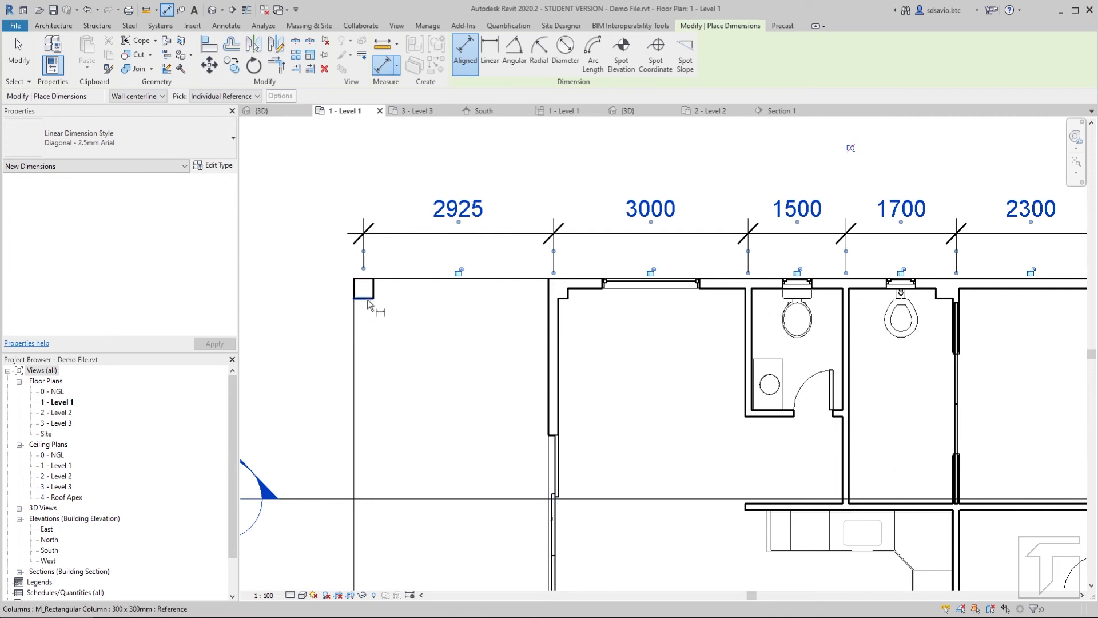
click(364, 293)
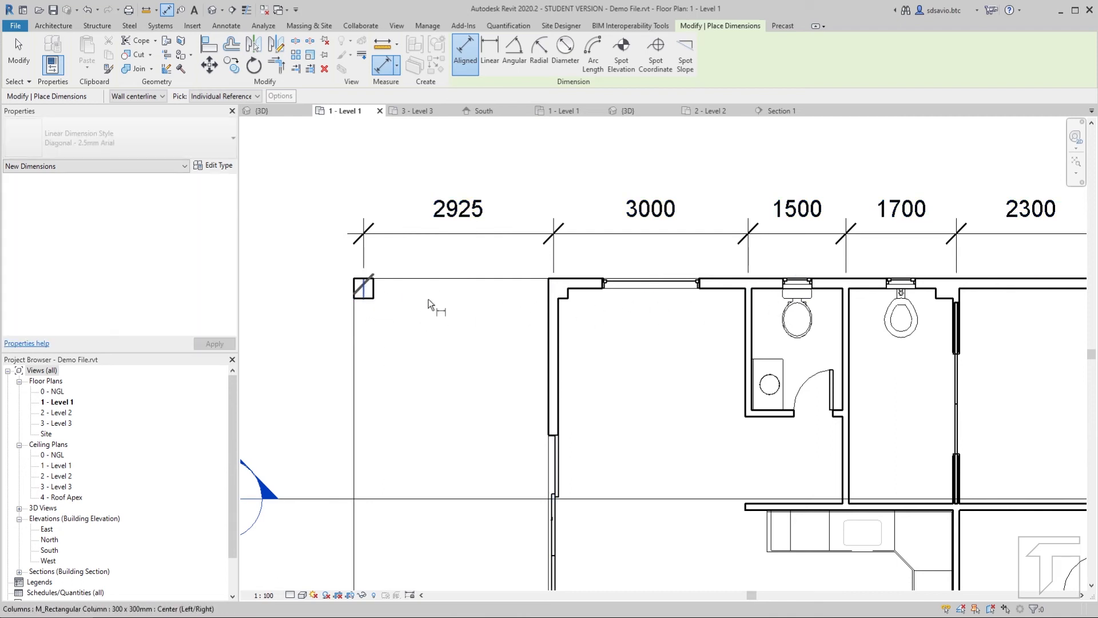
click(554, 295)
scroll(349, 340, down, 2)
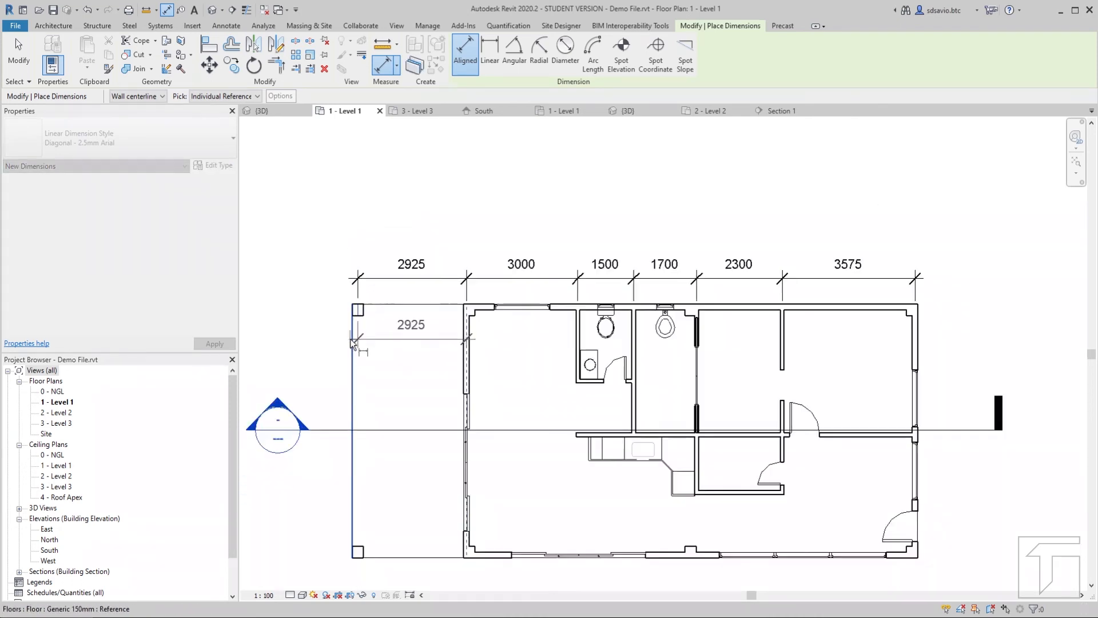
click(915, 318)
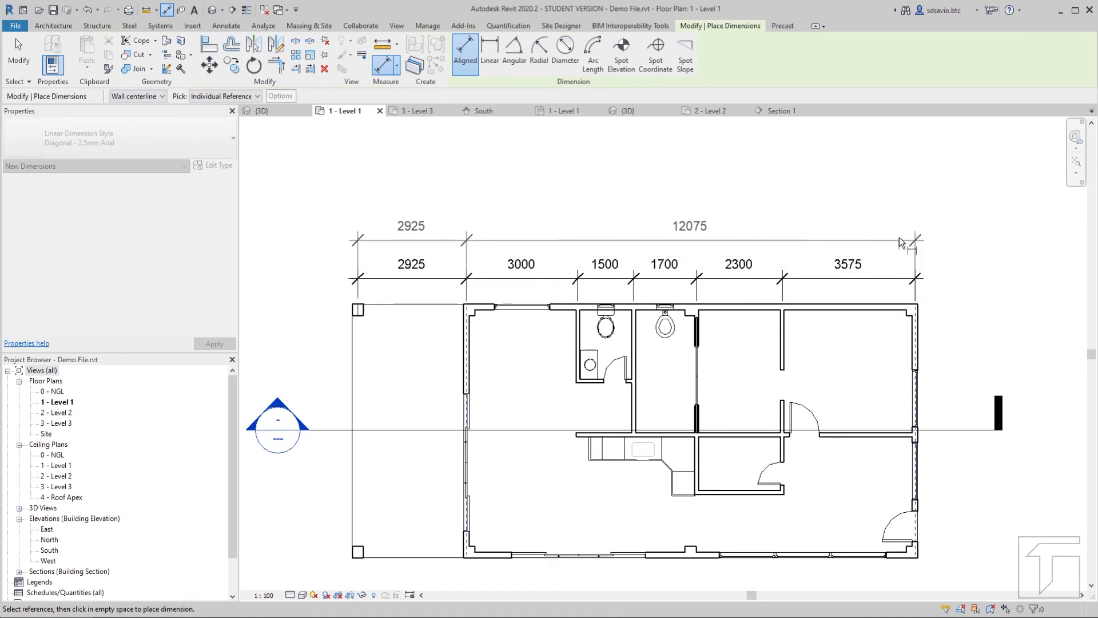
click(901, 243)
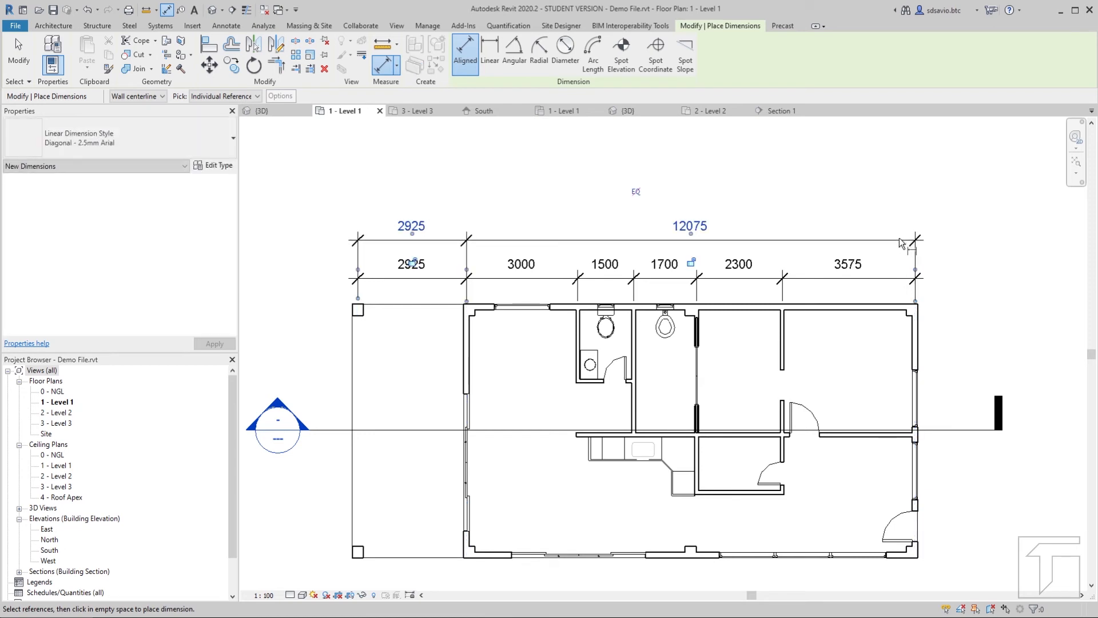
Step: Add an overall horizontal dimension as the topmost row, from the porch column centre to the far right exterior wall
click(359, 310)
click(915, 358)
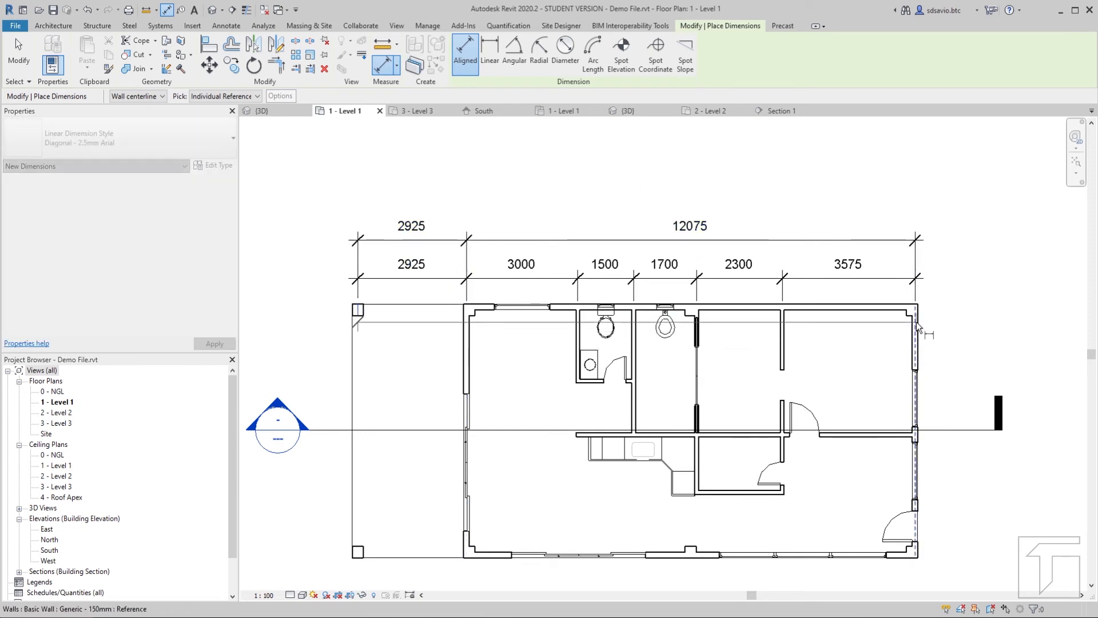
click(918, 202)
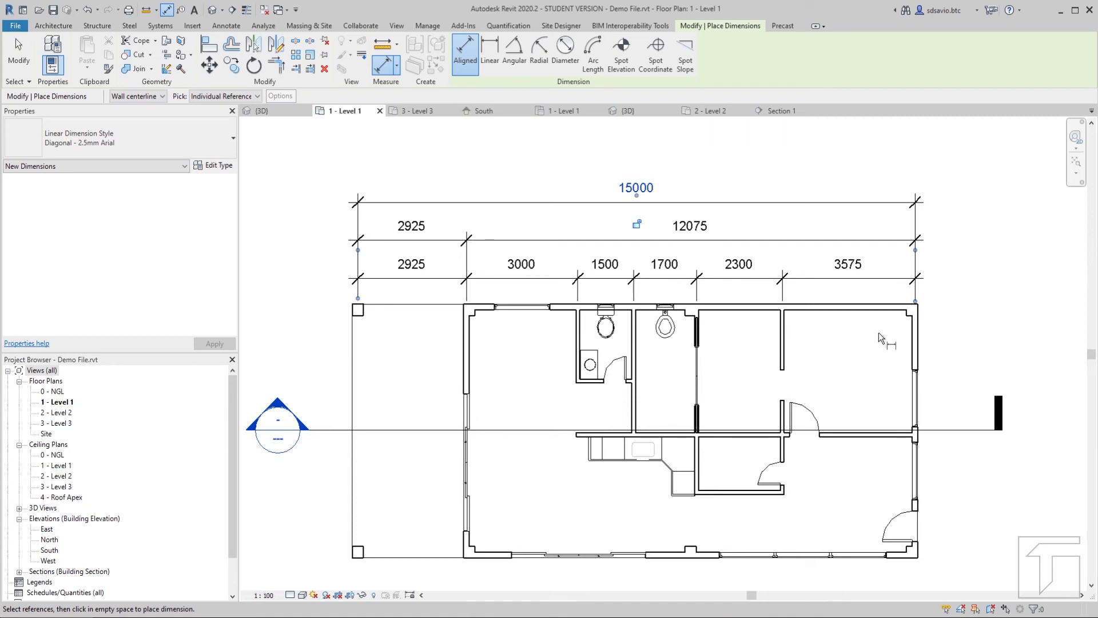
Step: Place a vertical dimension string right of the house through the upper wall, closet sliding-door opening edge, central wall, small room's lower wall and bottom exterior wall
click(853, 307)
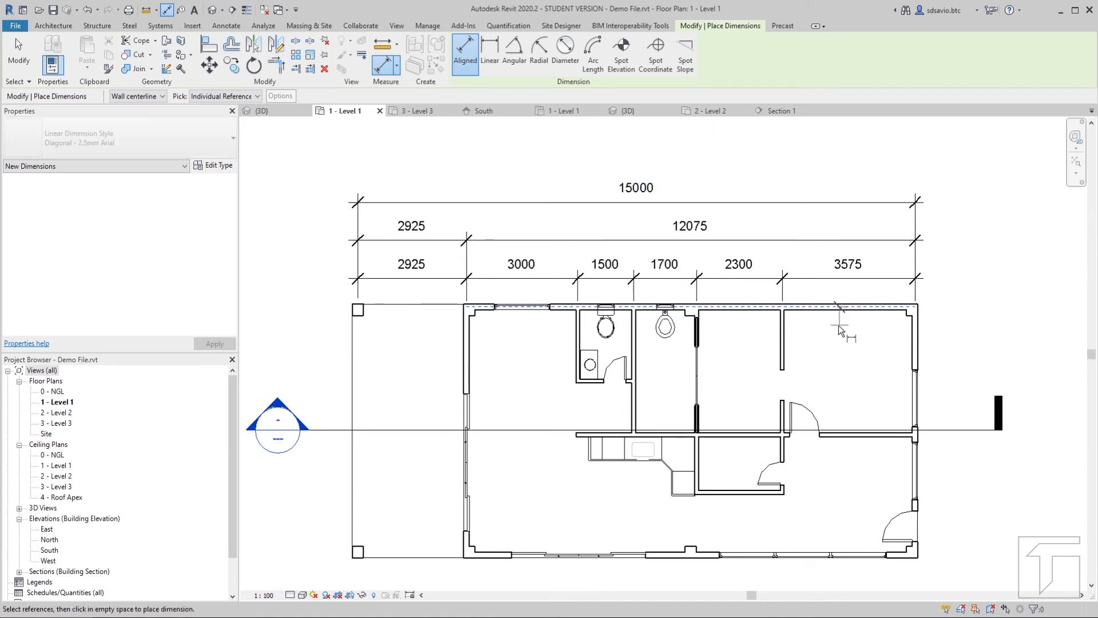
click(697, 348)
click(750, 435)
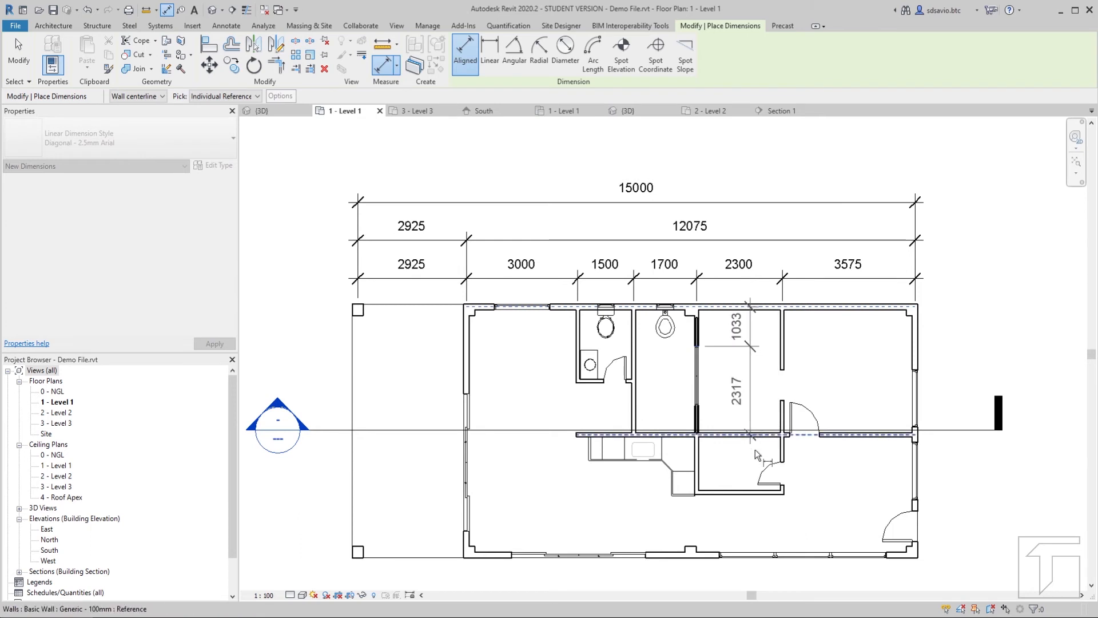
click(754, 491)
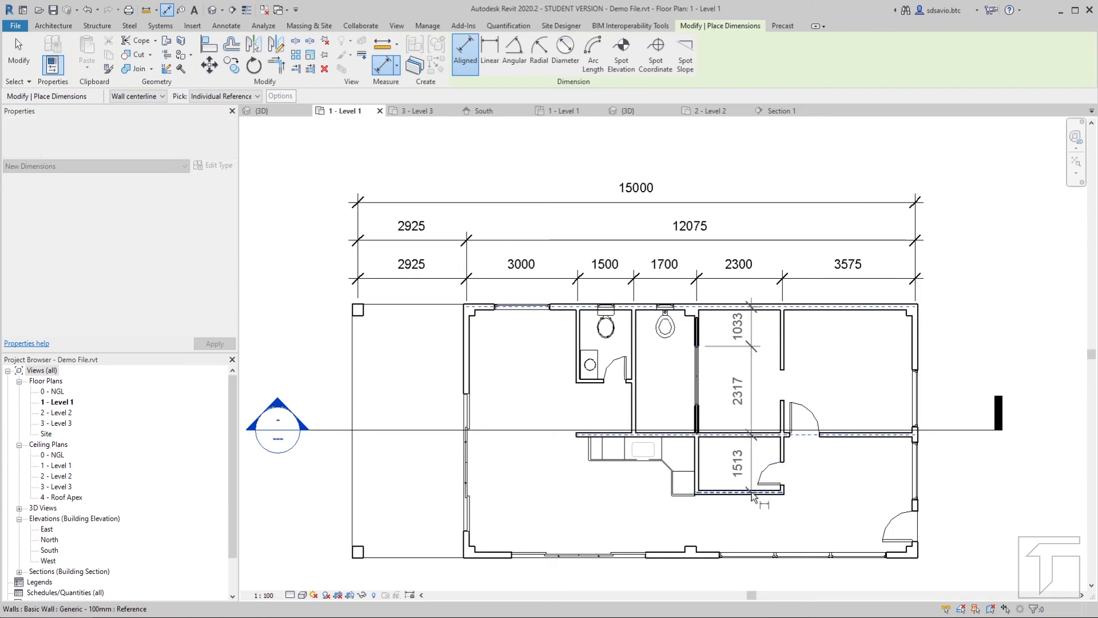
click(792, 555)
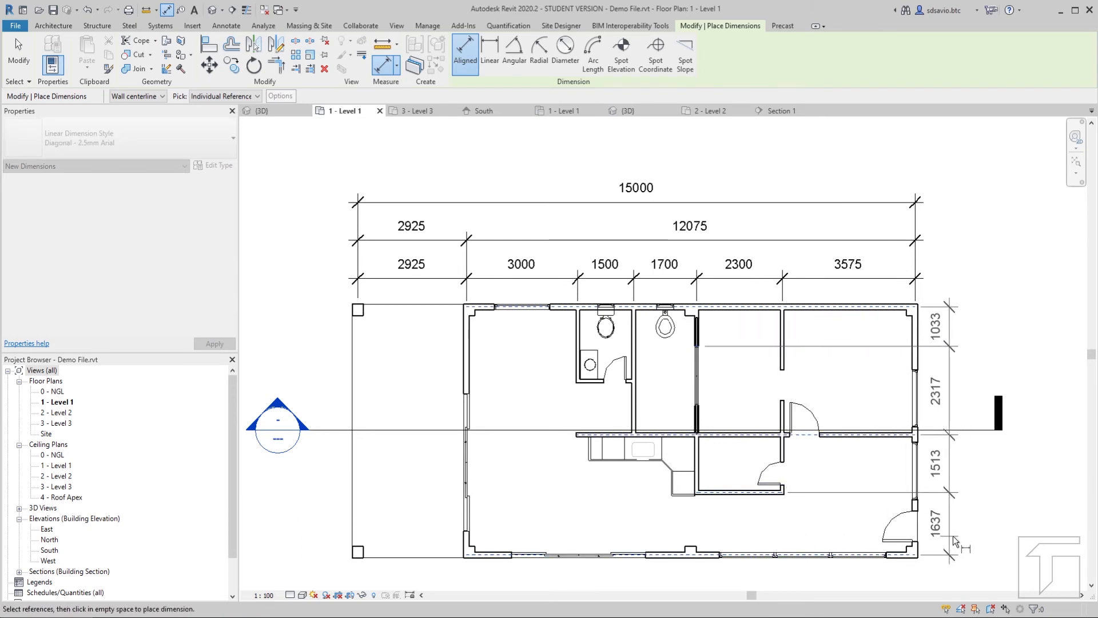
click(954, 541)
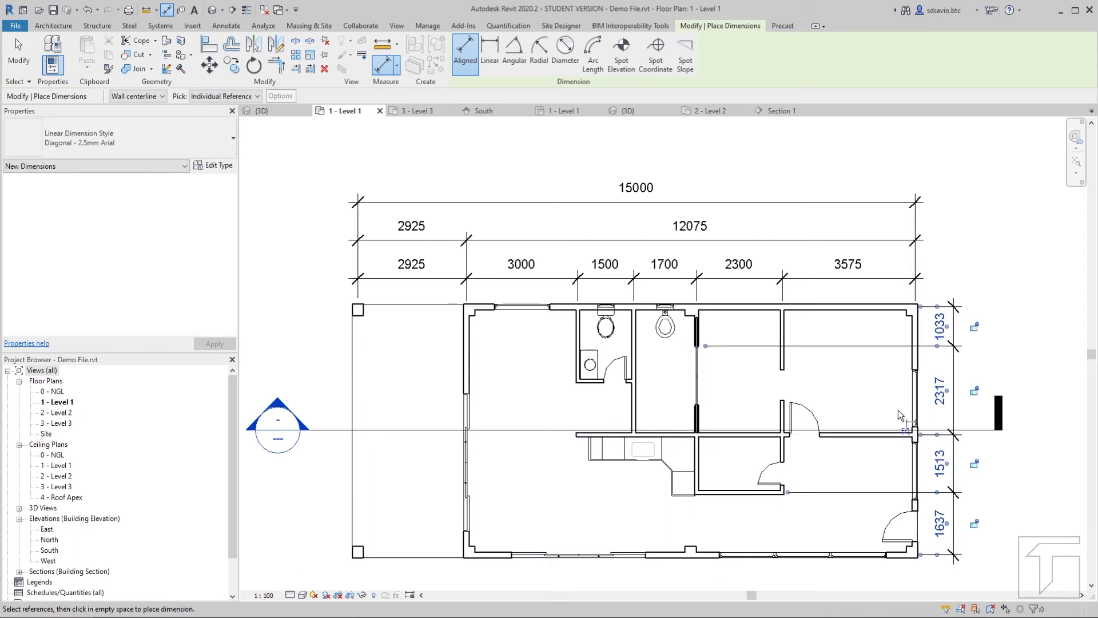
Step: Add a second vertical dimension row right of the house through the upper exterior wall, central wall and bottom exterior wall
click(866, 308)
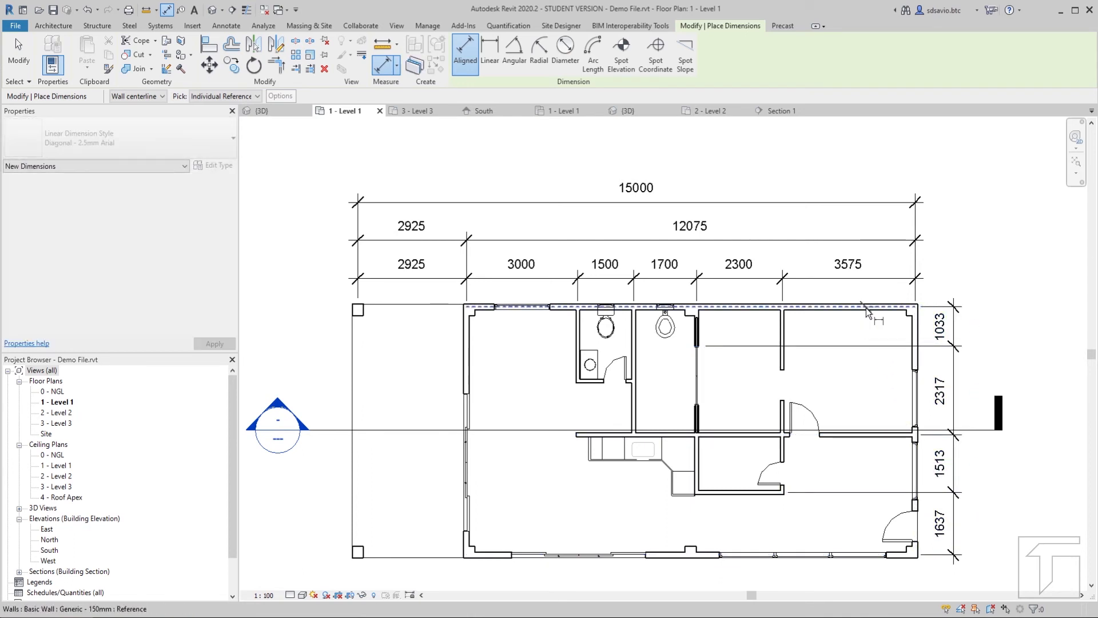
click(881, 435)
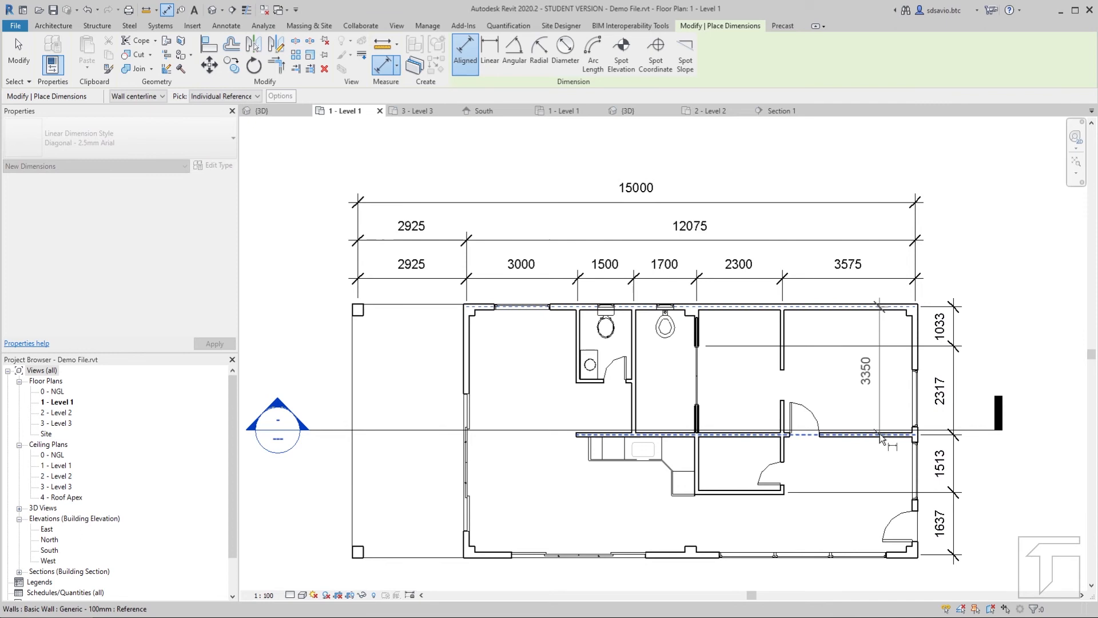
click(871, 560)
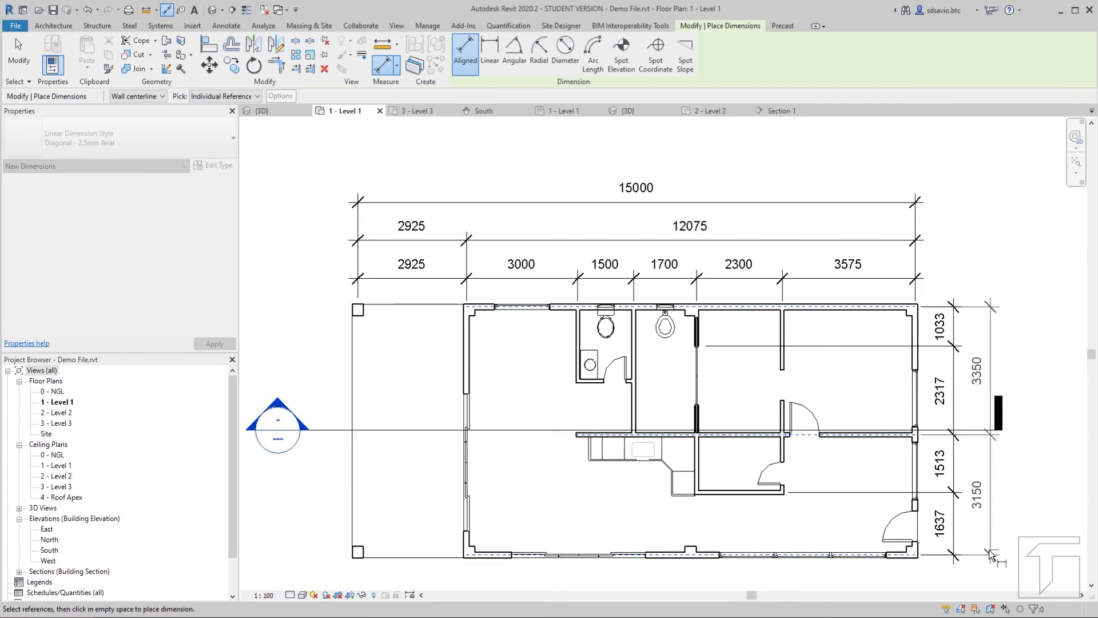
click(992, 554)
Step: Add an overall vertical dimension as the outermost row right of the house, from the upper to the bottom exterior wall
click(877, 309)
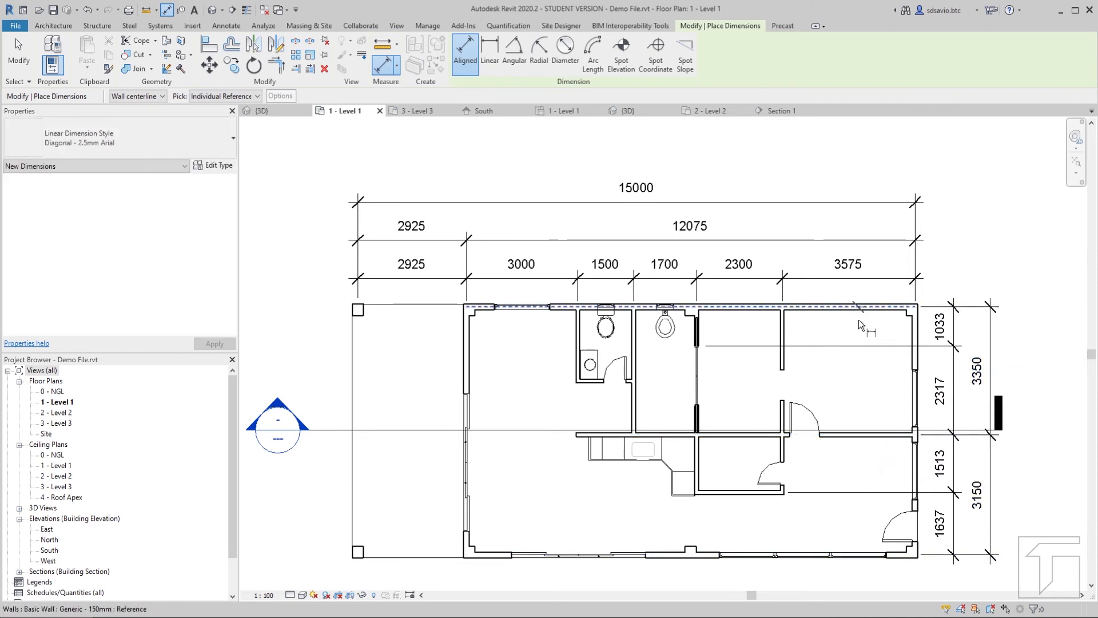
click(877, 553)
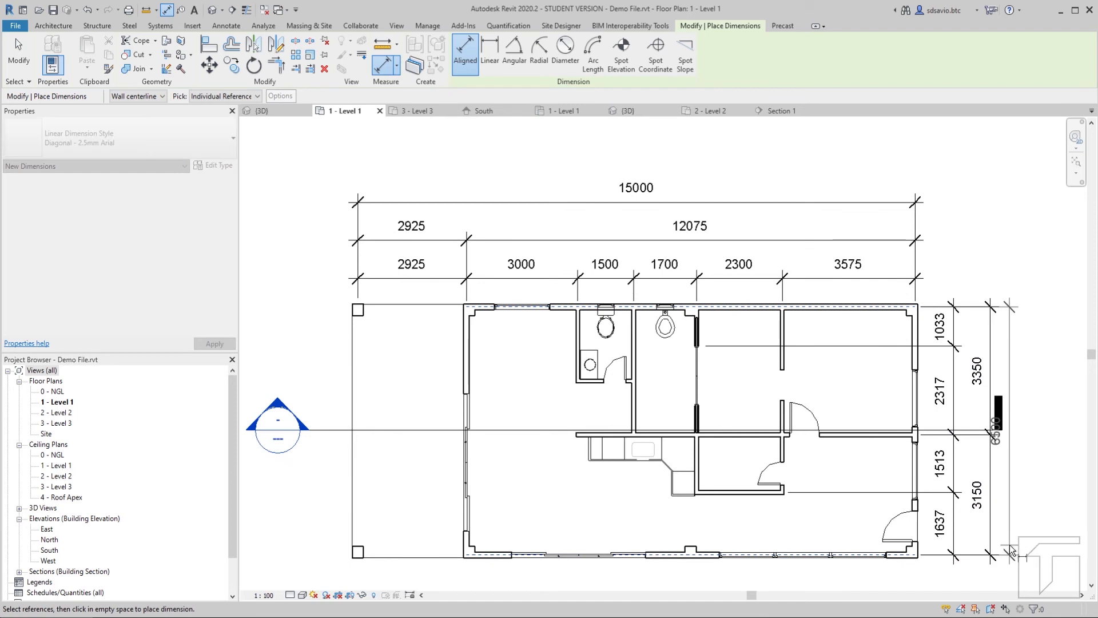
click(1029, 552)
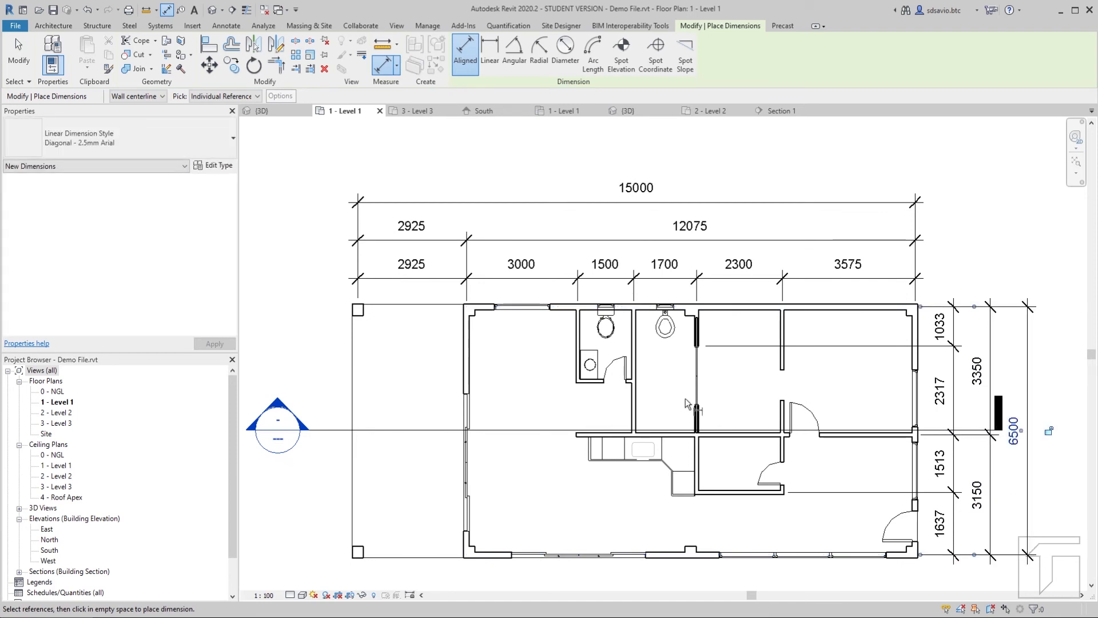
key(Escape)
key(Escape)
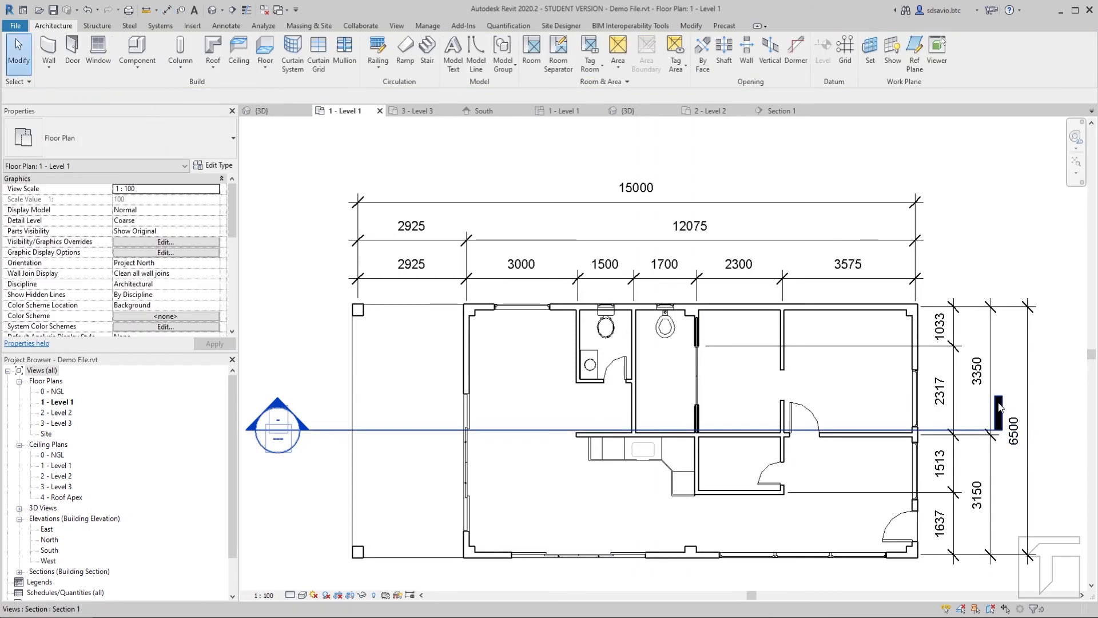
Step: Extend the section line's tail end to the right, beyond the outermost vertical dimension row
click(999, 407)
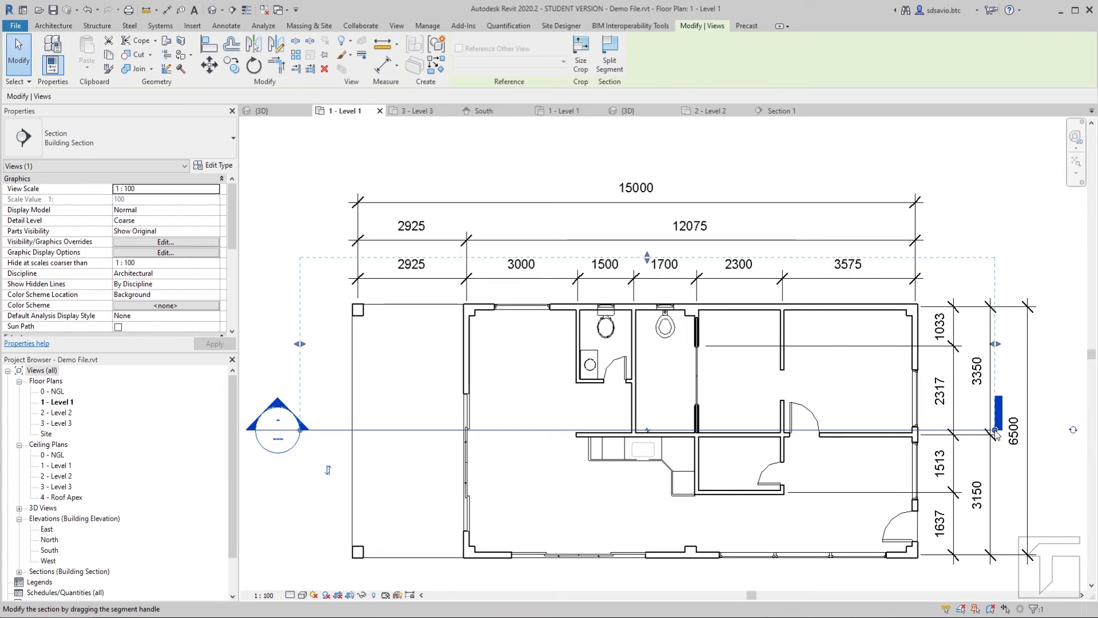
click(996, 432)
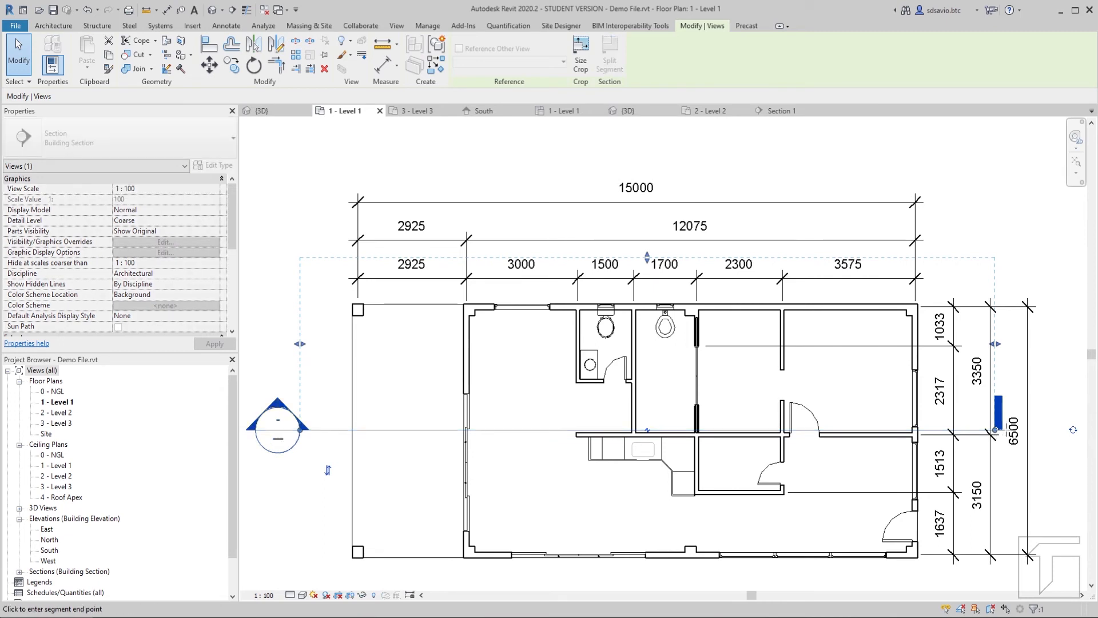
click(1058, 429)
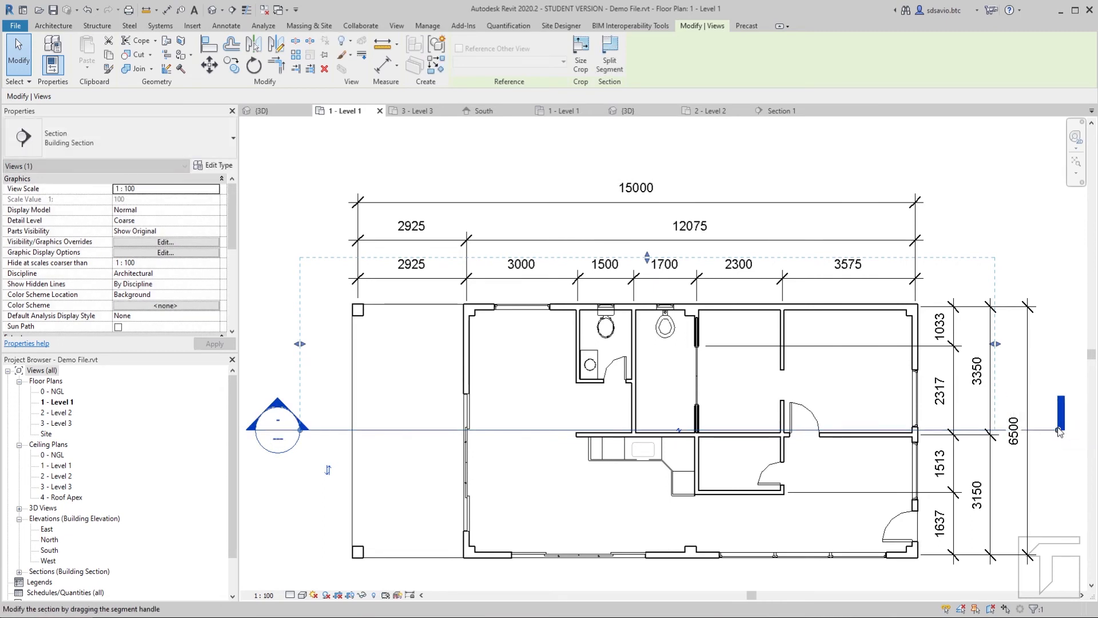
click(1041, 385)
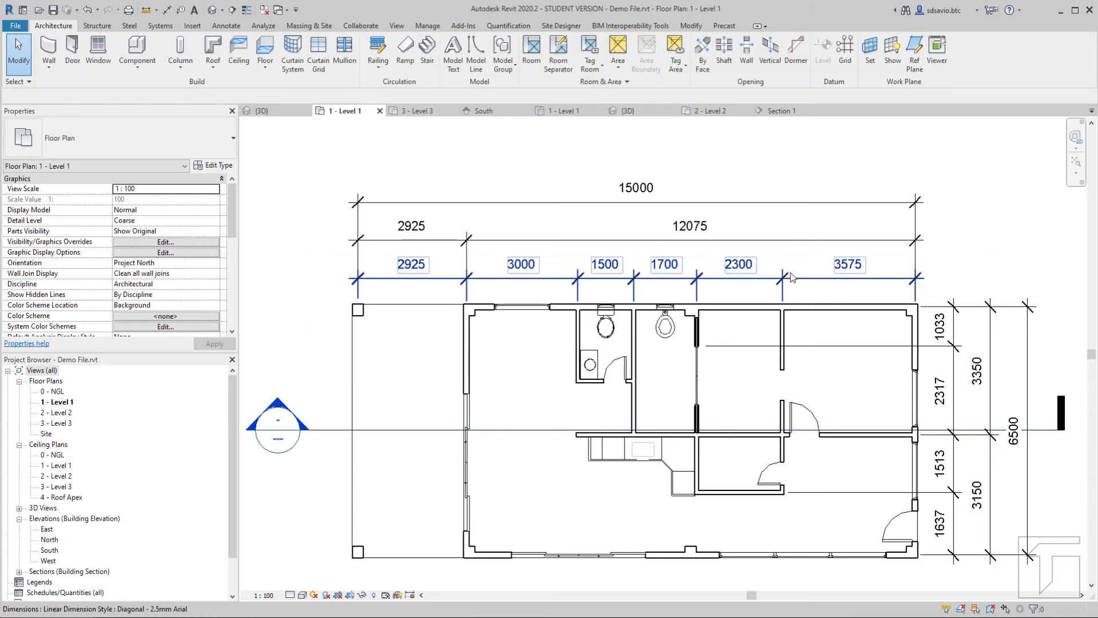
Step: Place an aligned dimension string below the plan through the porch column centre, porch-side wall, sliding-door edges, middle column centre, window-group edges and far right wall
scroll(775, 239, down, 1)
middle_drag(775, 420, 774, 341)
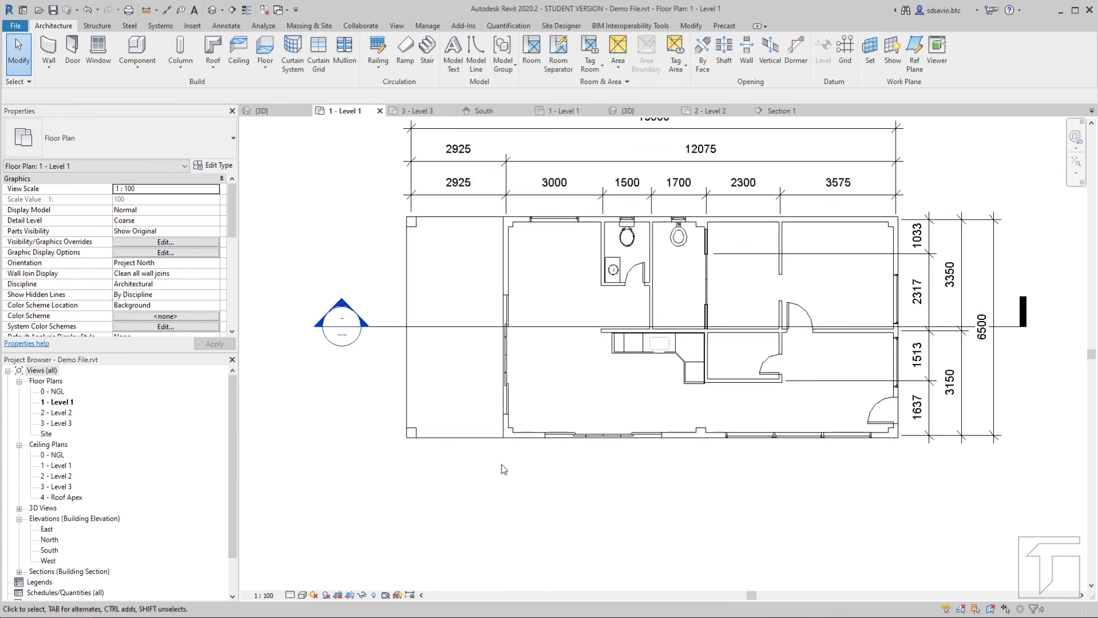
key(d)
key(i)
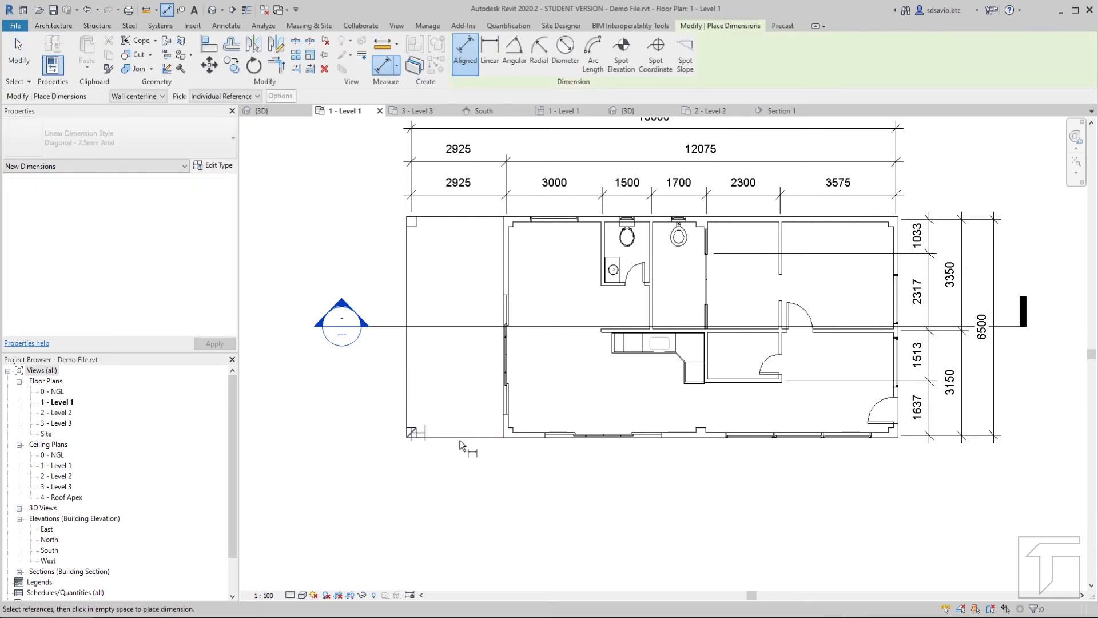
scroll(506, 439, up, 2)
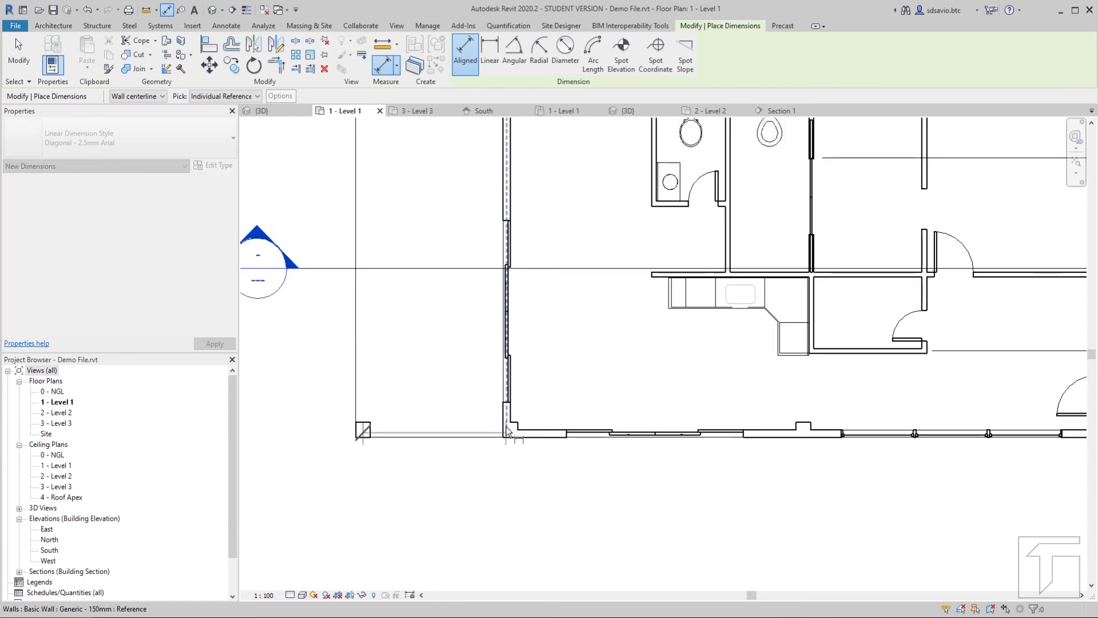
click(505, 438)
click(568, 436)
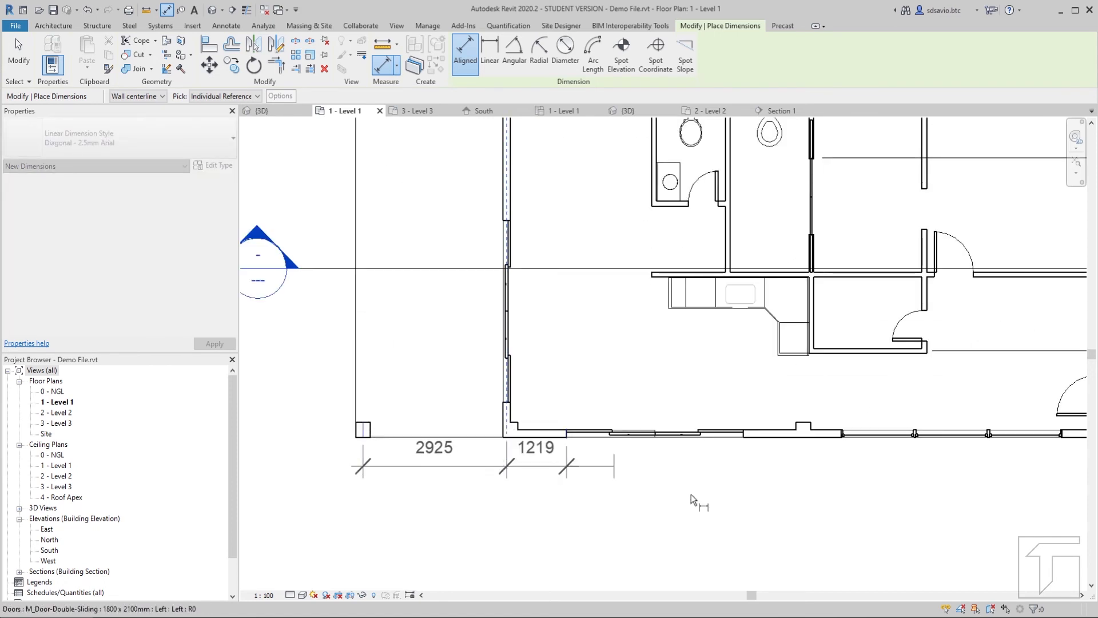
click(744, 437)
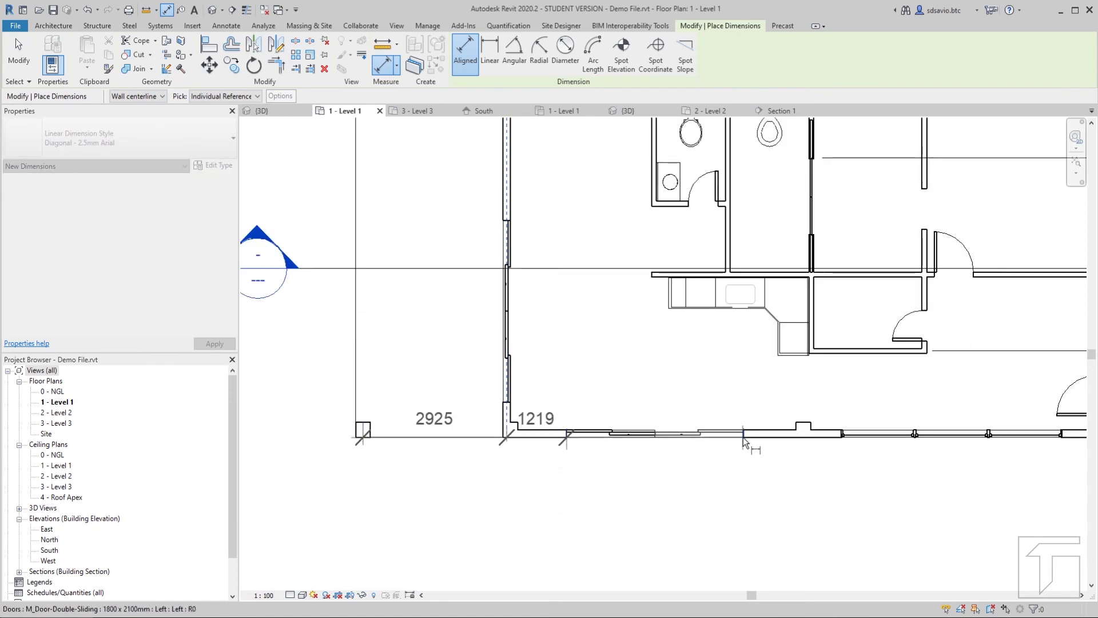
click(803, 435)
click(842, 434)
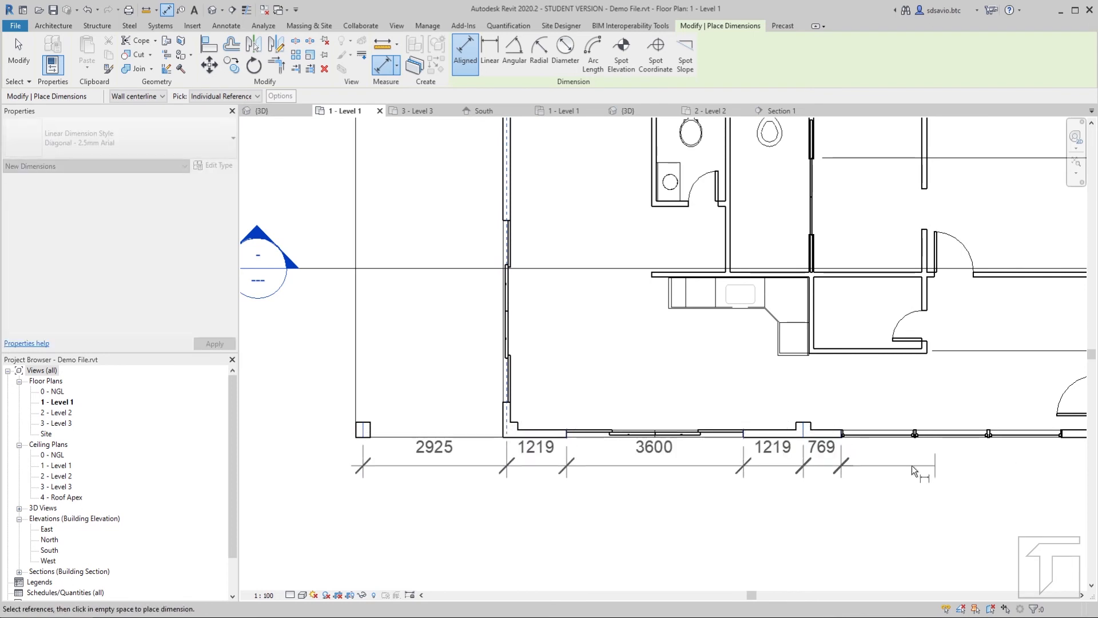
middle_drag(912, 465, 629, 435)
click(764, 400)
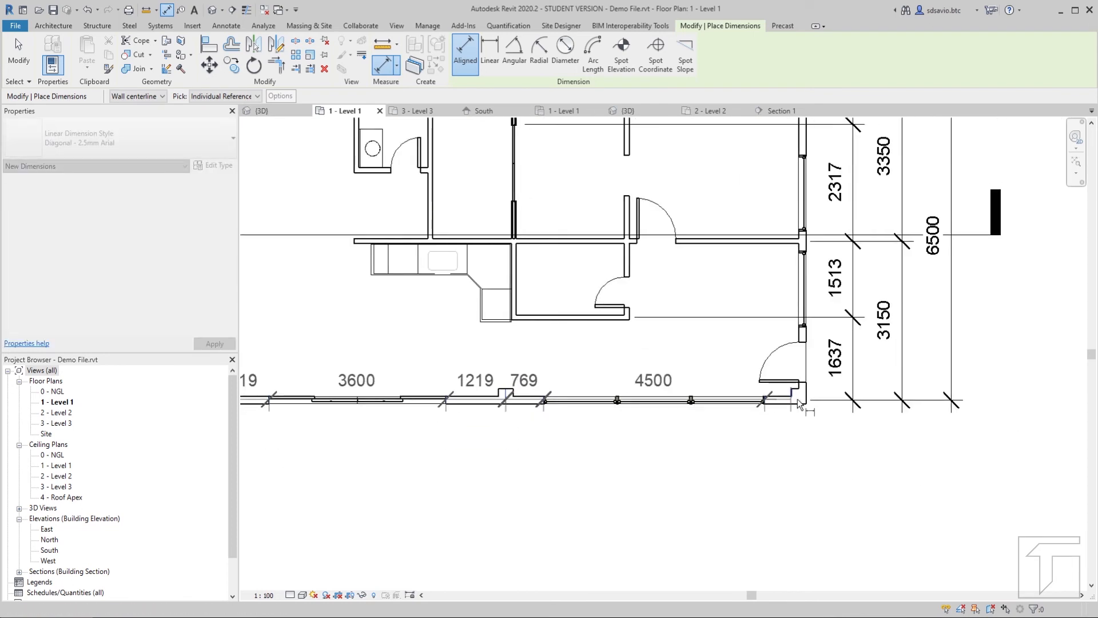
click(803, 401)
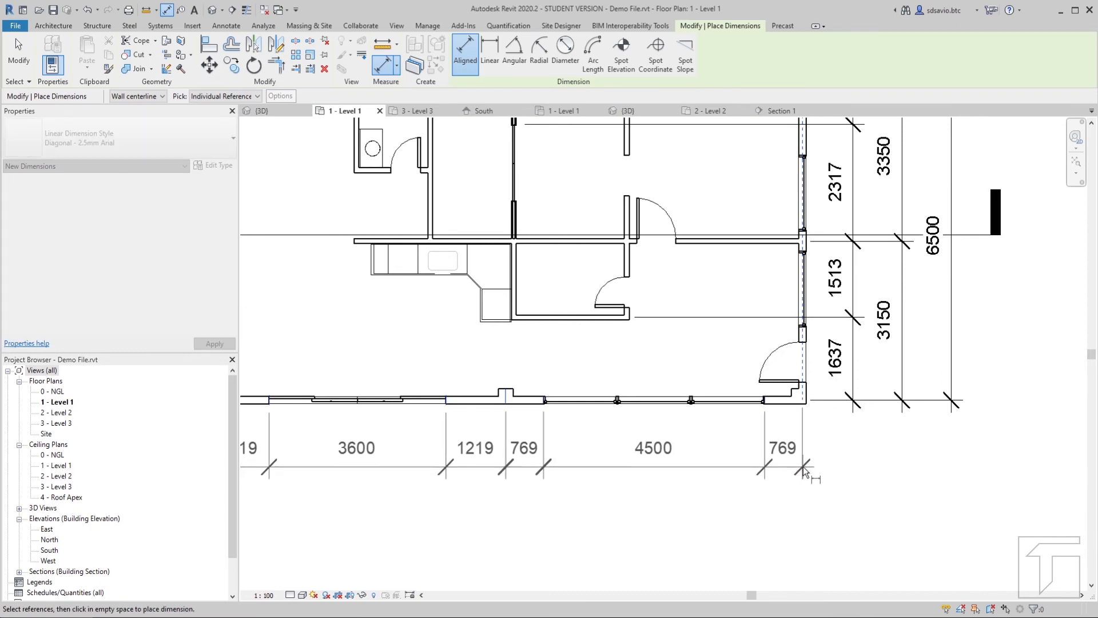
click(803, 465)
scroll(902, 460, down, 3)
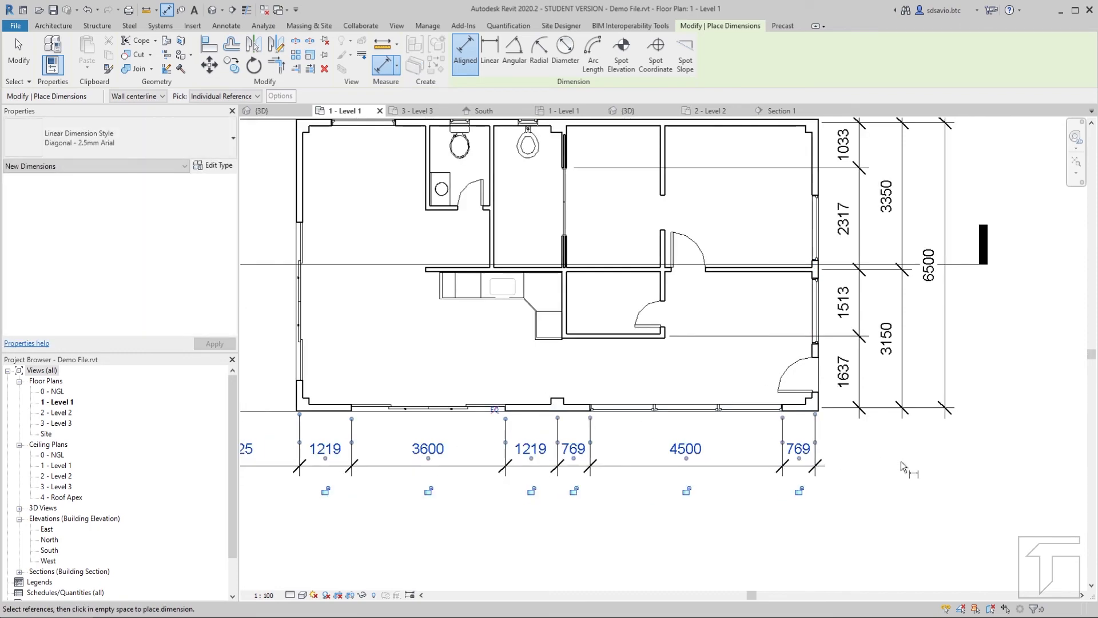
scroll(897, 463, down, 2)
scroll(757, 420, up, 2)
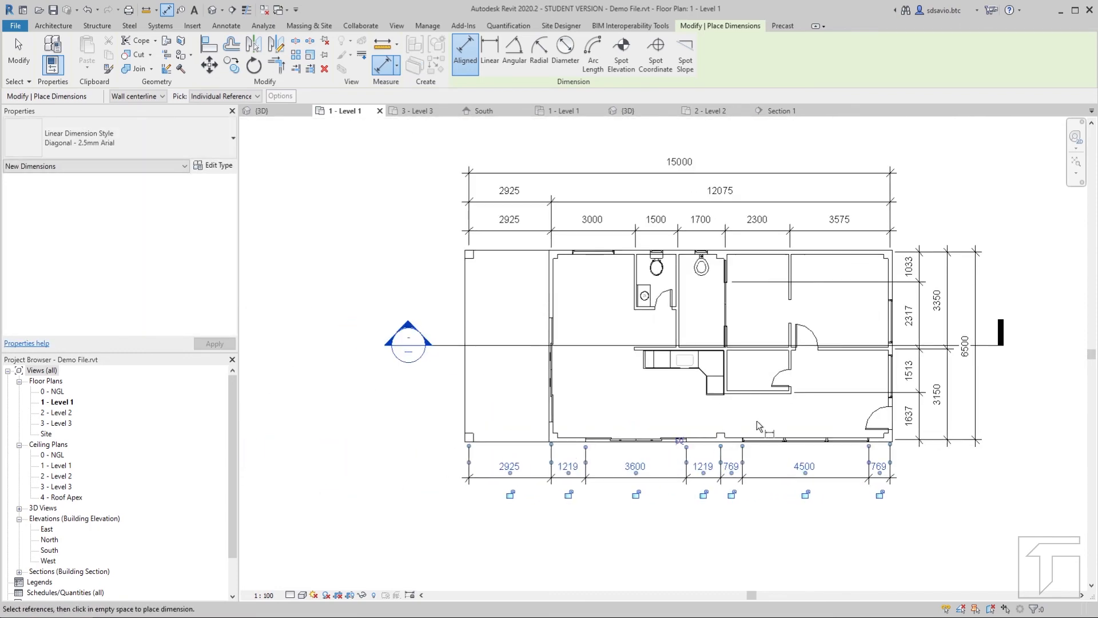
Step: Consult the reference plan and dimension from the bottom exterior wall centreline to the lower opening edge in the porch-side wall
click(318, 615)
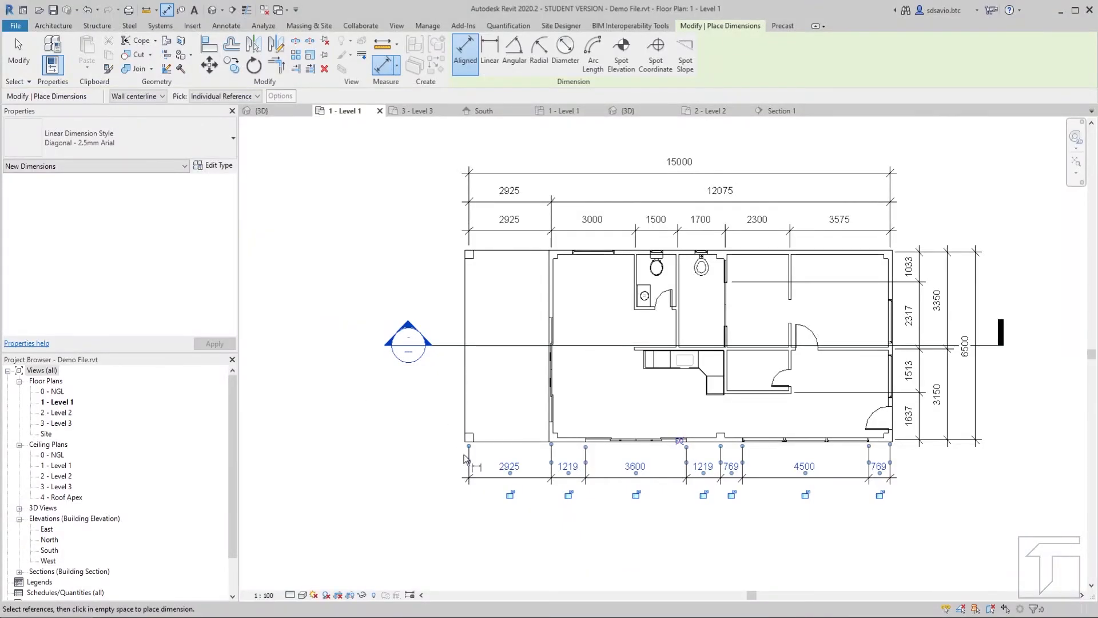
scroll(465, 458, up, 3)
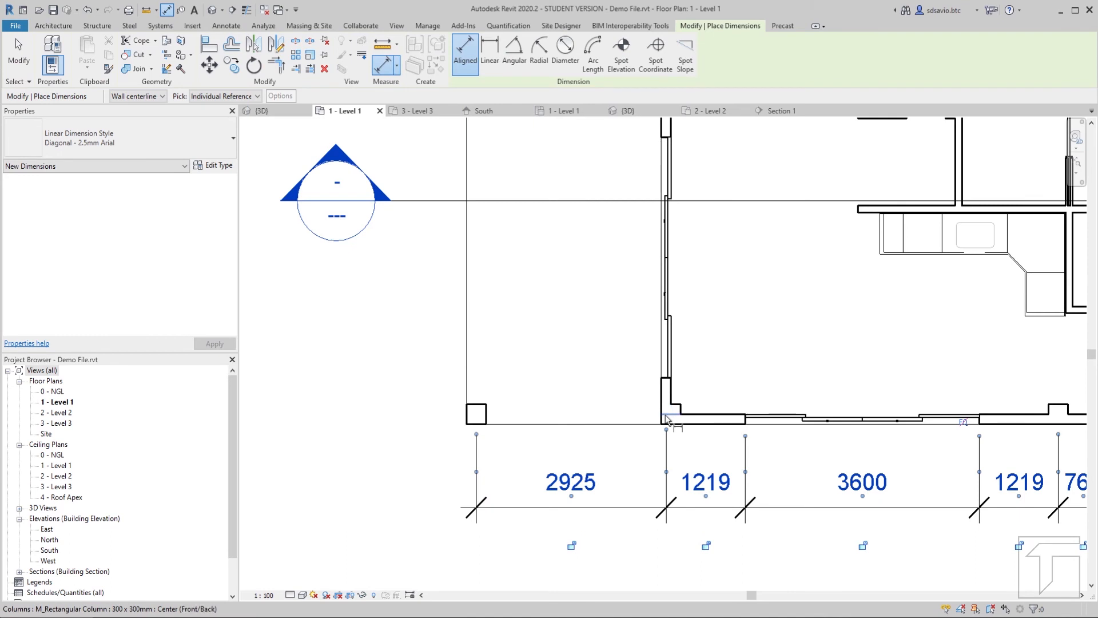
click(692, 420)
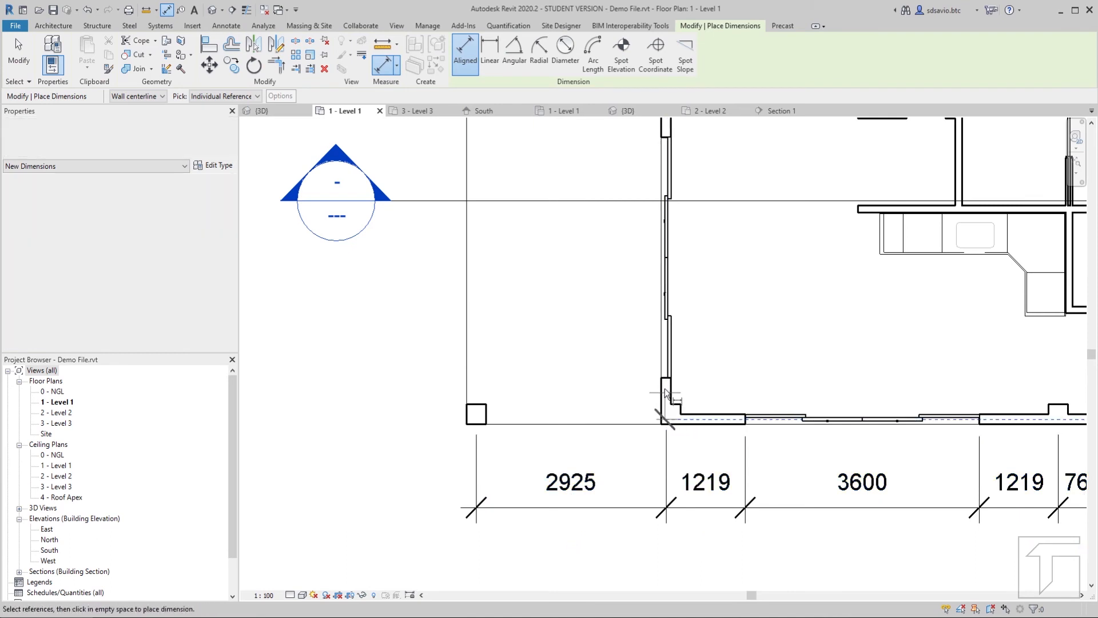
click(627, 376)
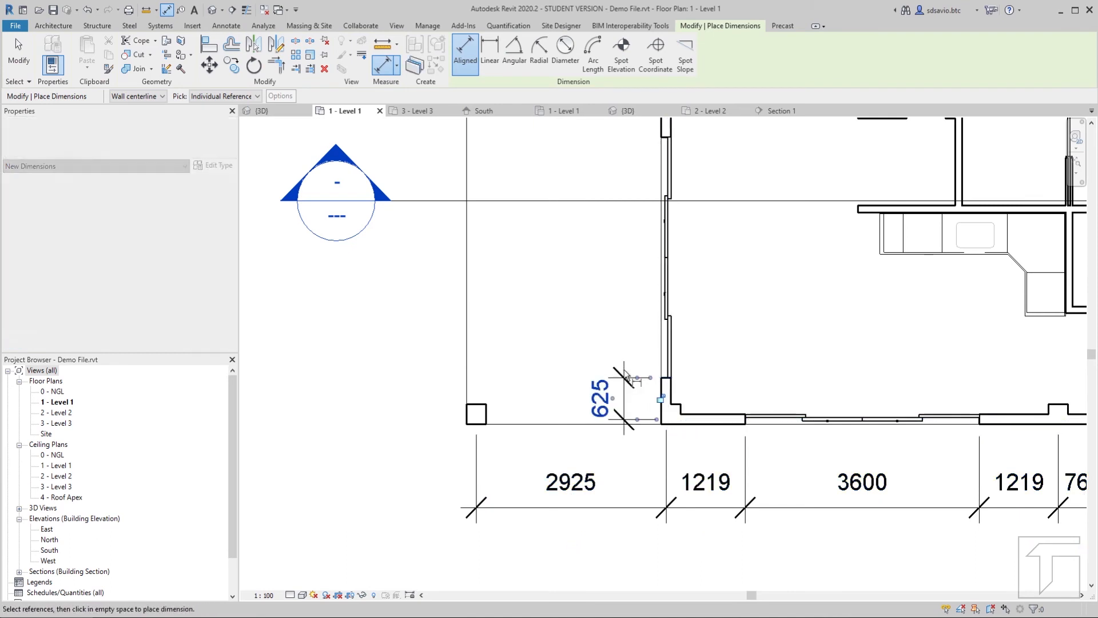
middle_drag(773, 277, 684, 387)
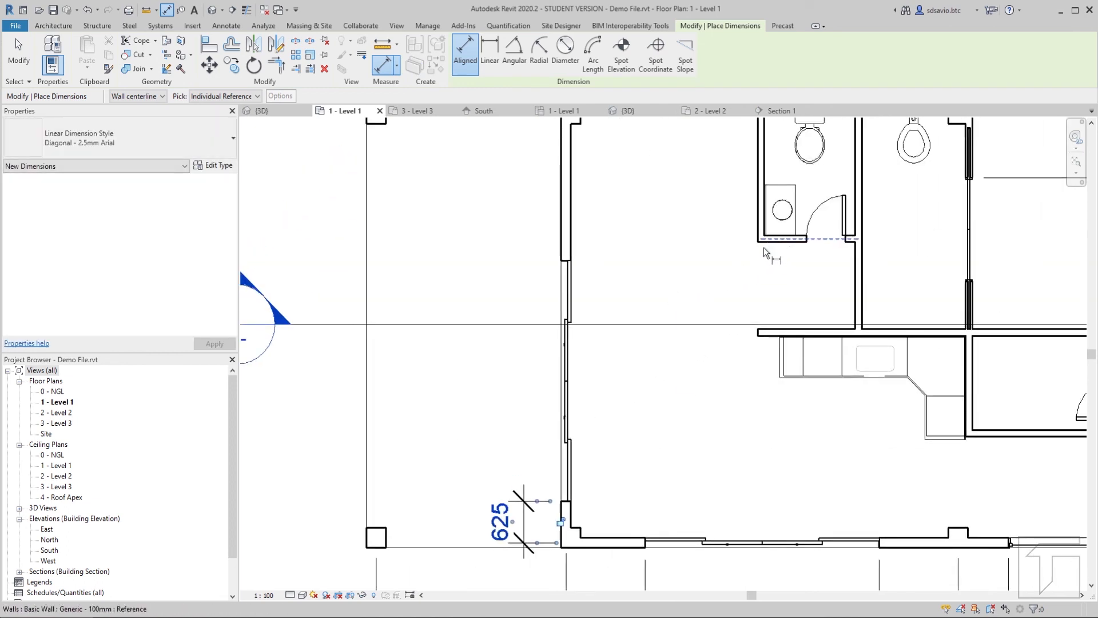
key(Escape)
key(Escape)
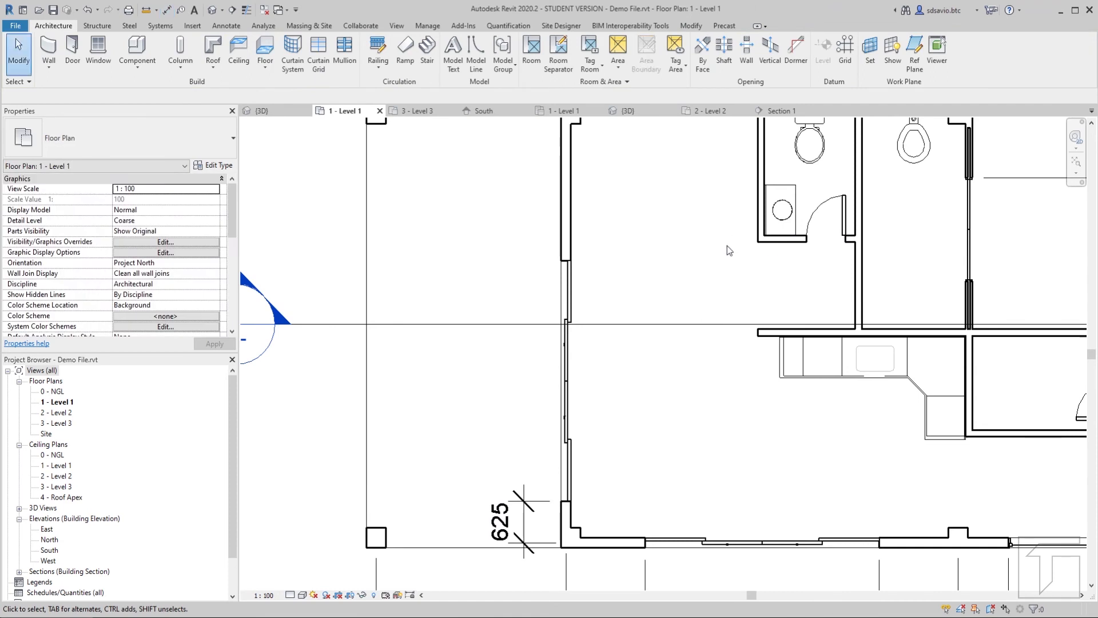
Step: Set the distance from the upper exterior wall to the small toilet room's lower wall to 2000 mm
middle_drag(728, 246, 727, 331)
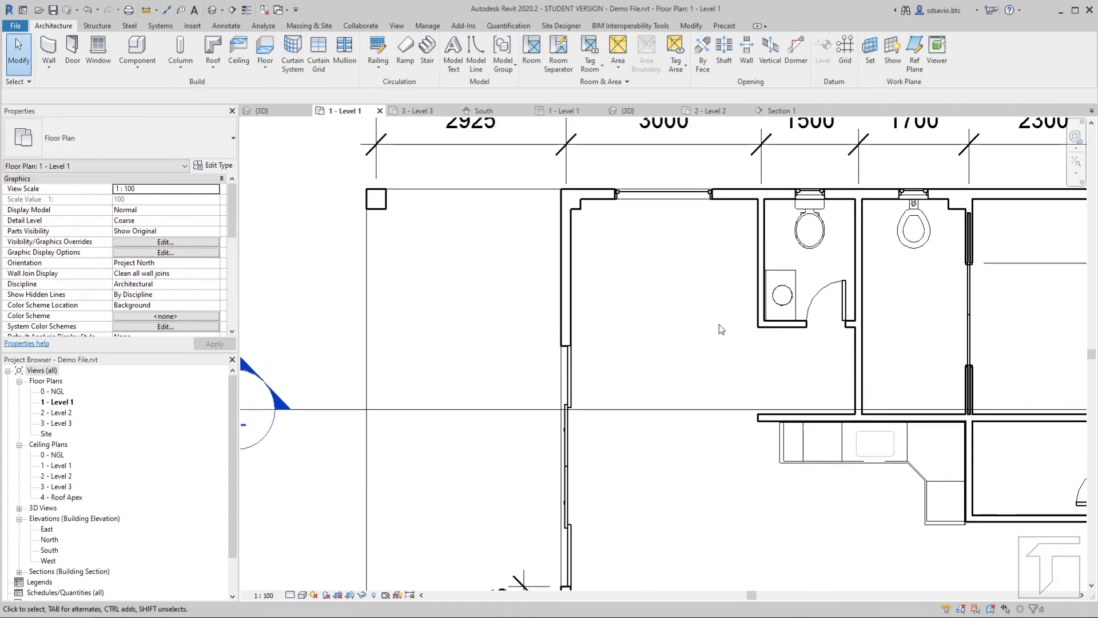
click(785, 325)
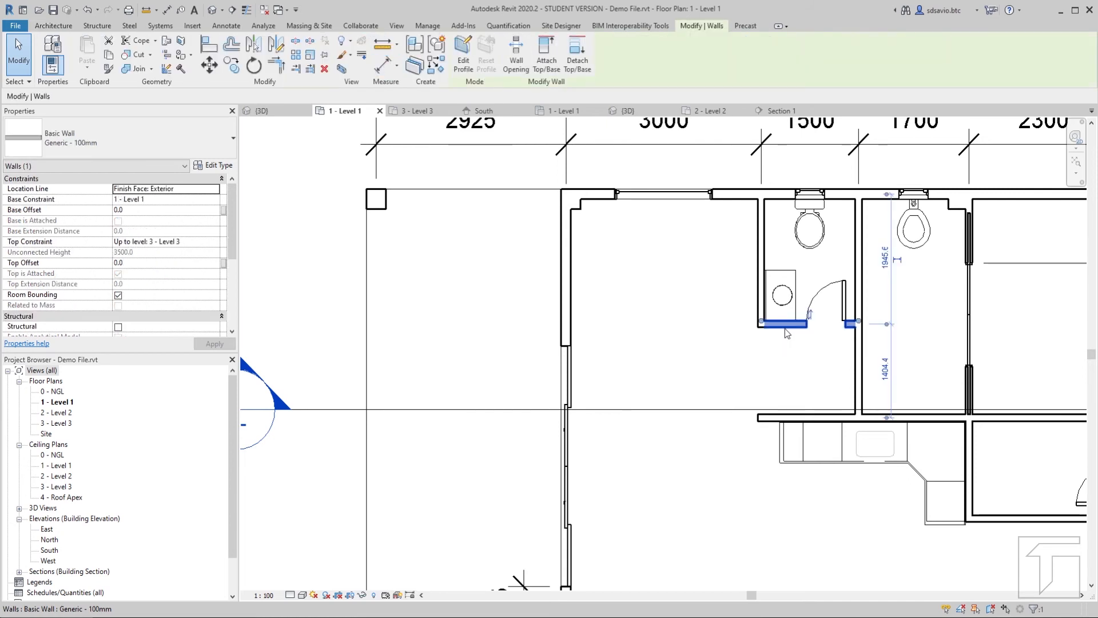
click(884, 259)
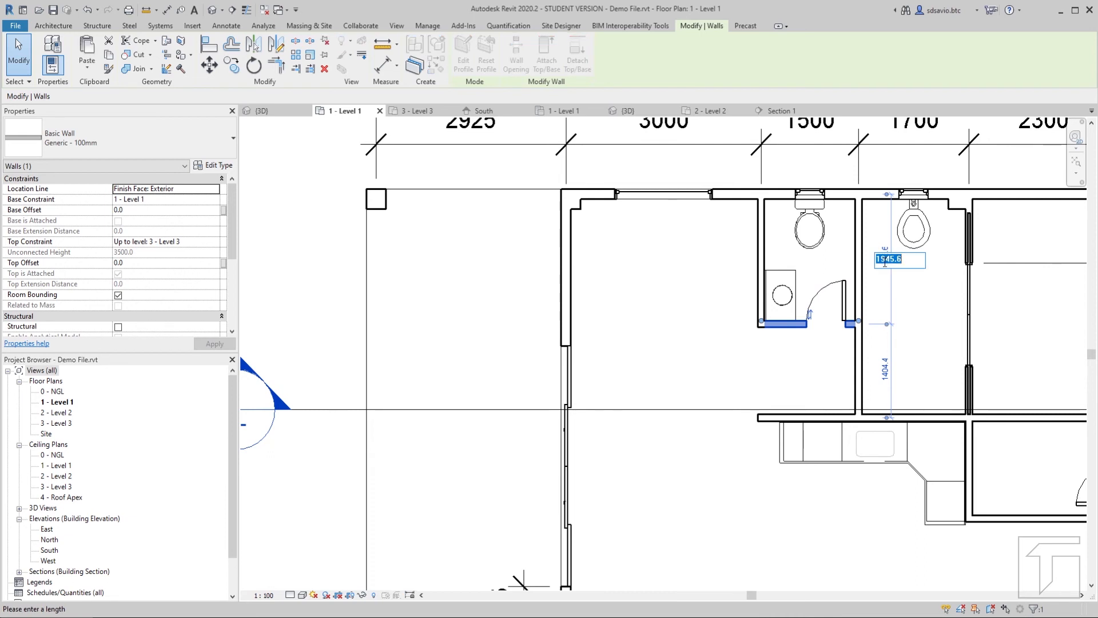
text(2)
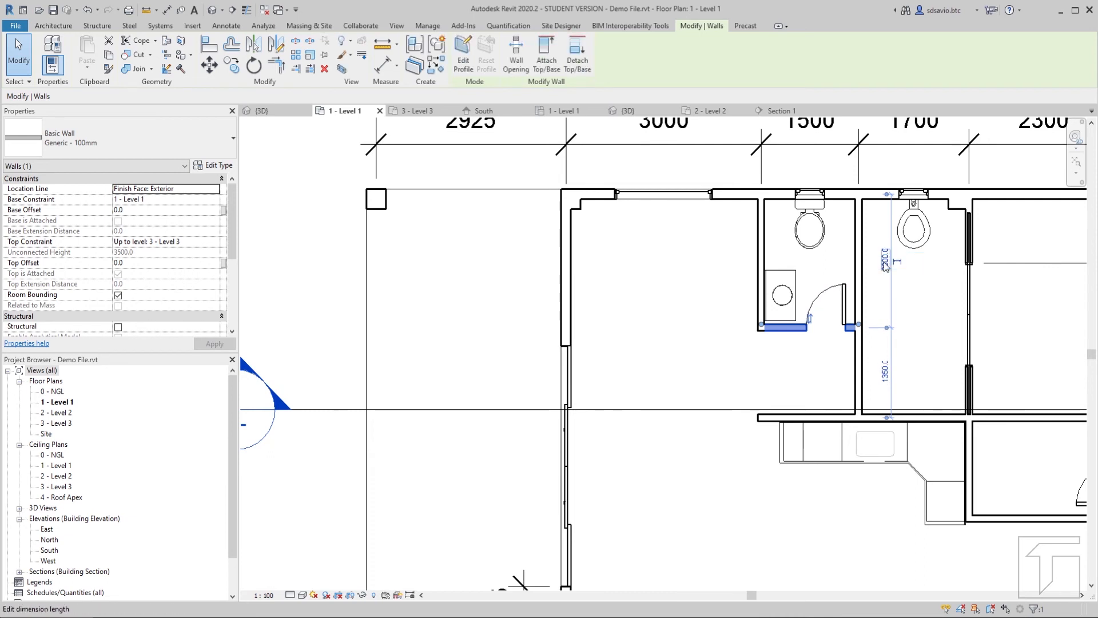
key(Return)
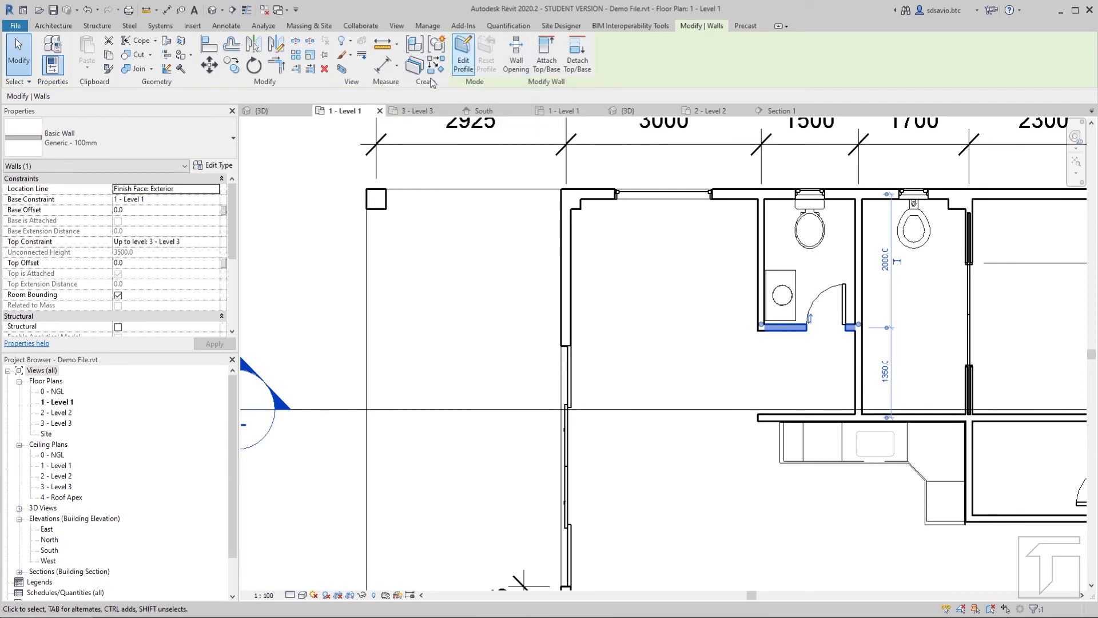
Step: Place an aligned dimension from the upper exterior wall to the small toilet room's lower wall, in line with the 625 dimension beside the porch
click(383, 66)
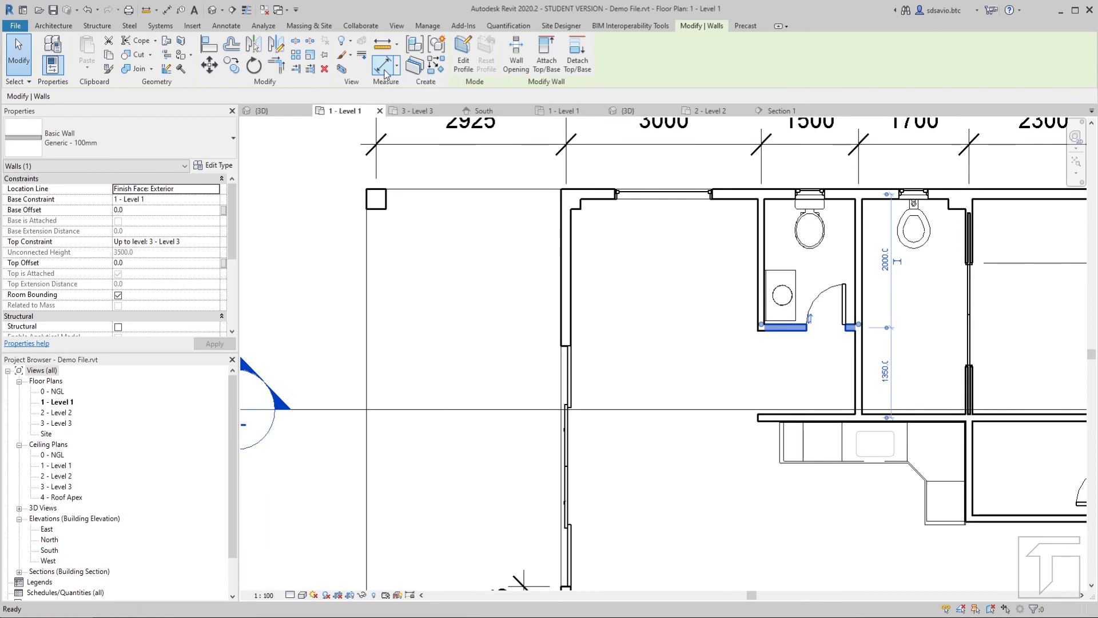
click(590, 198)
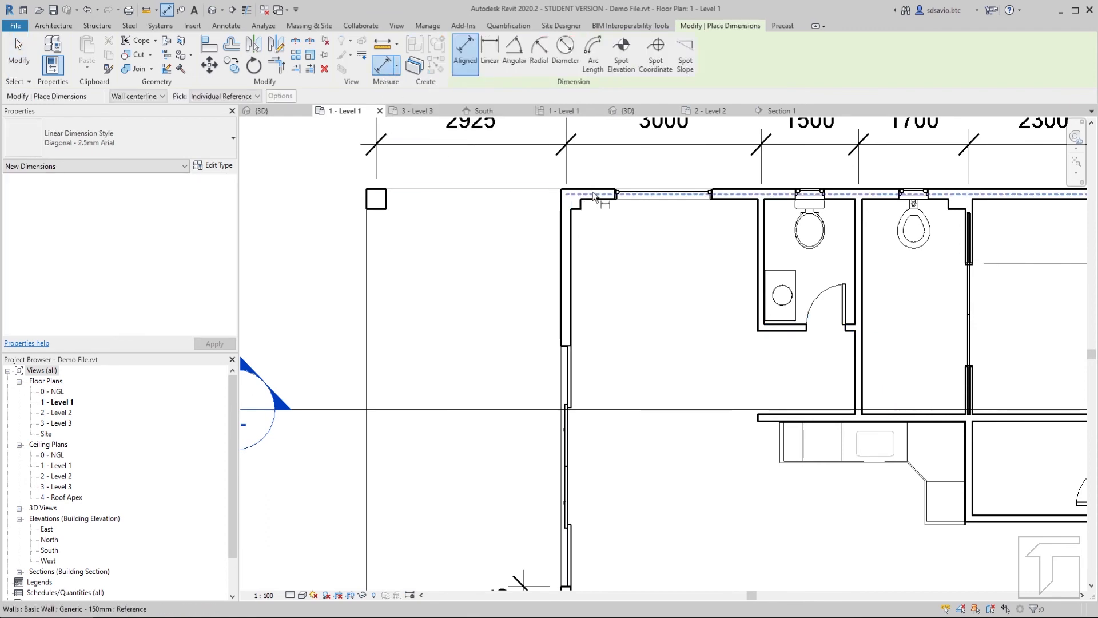
click(767, 330)
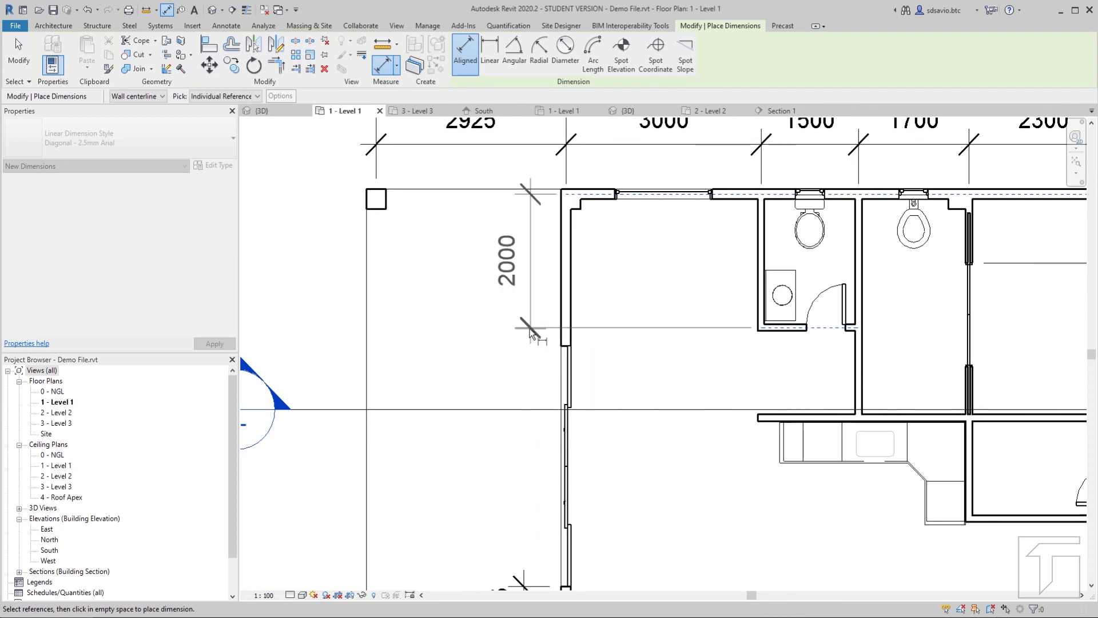
middle_drag(527, 330, 526, 249)
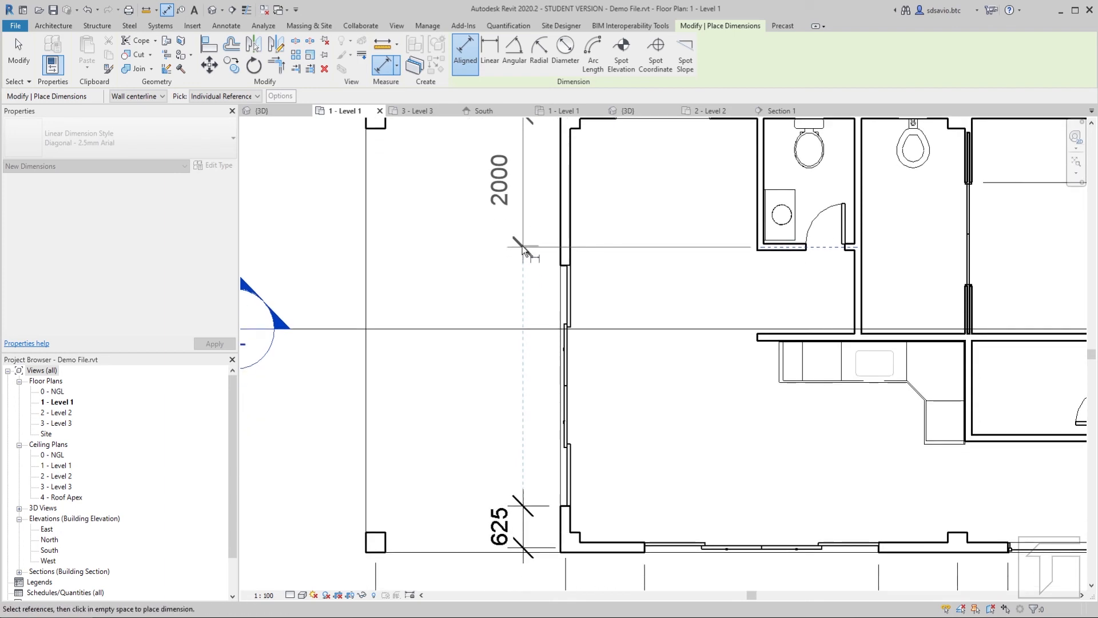
click(523, 247)
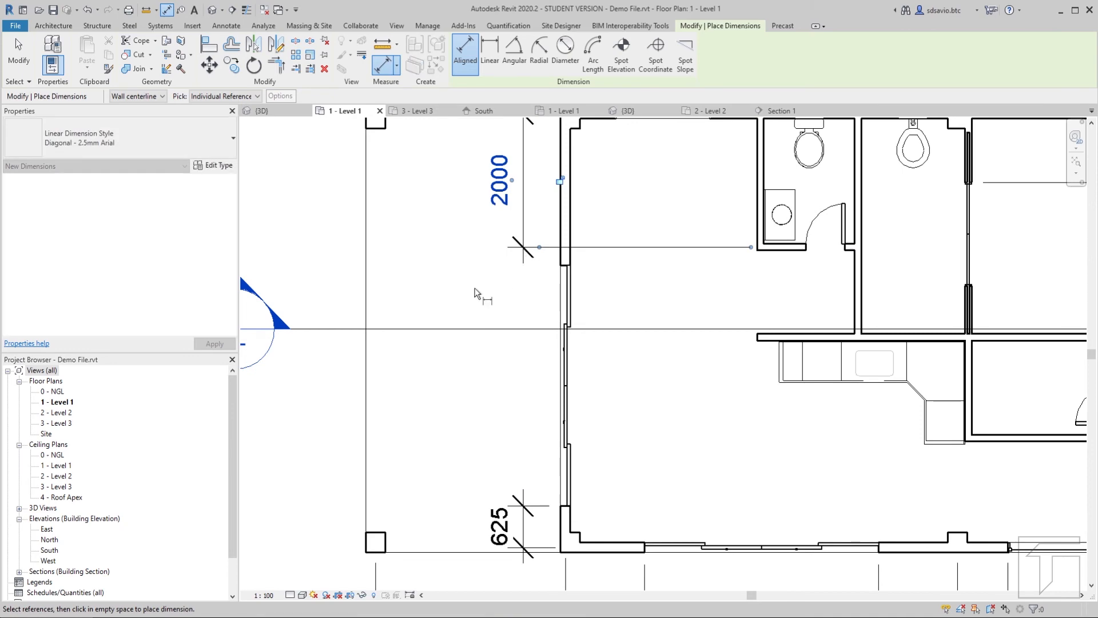
click(19, 63)
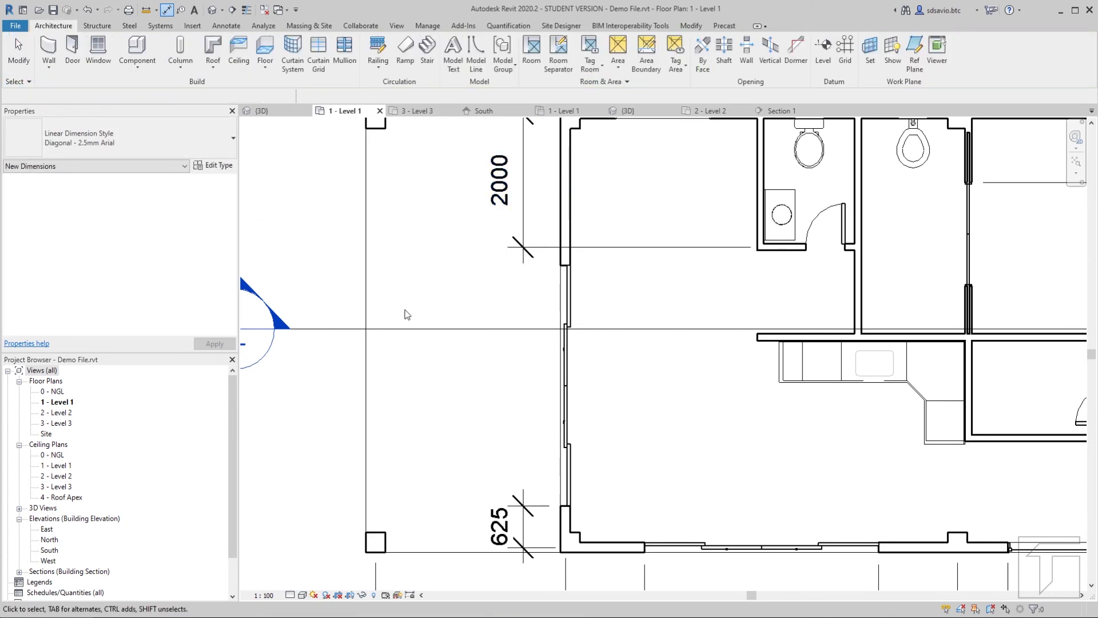
scroll(400, 366, down, 3)
key(Escape)
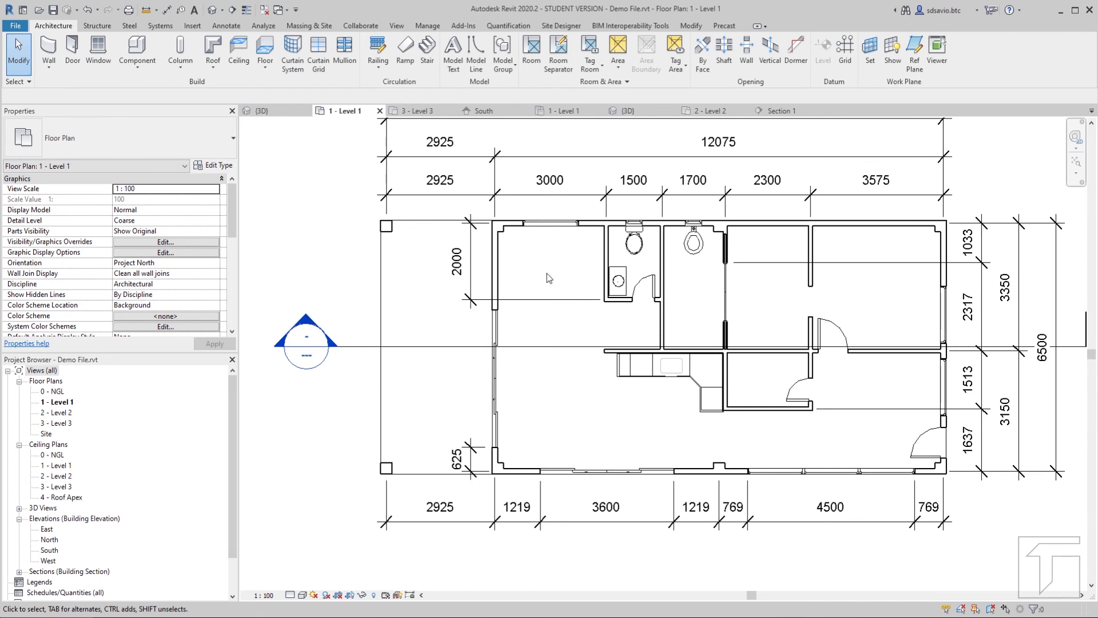
Step: Check the Sample House Plan reference and add a two-line text note "LIVING AREA" in the room beside the small toilet
key(alt+Tab)
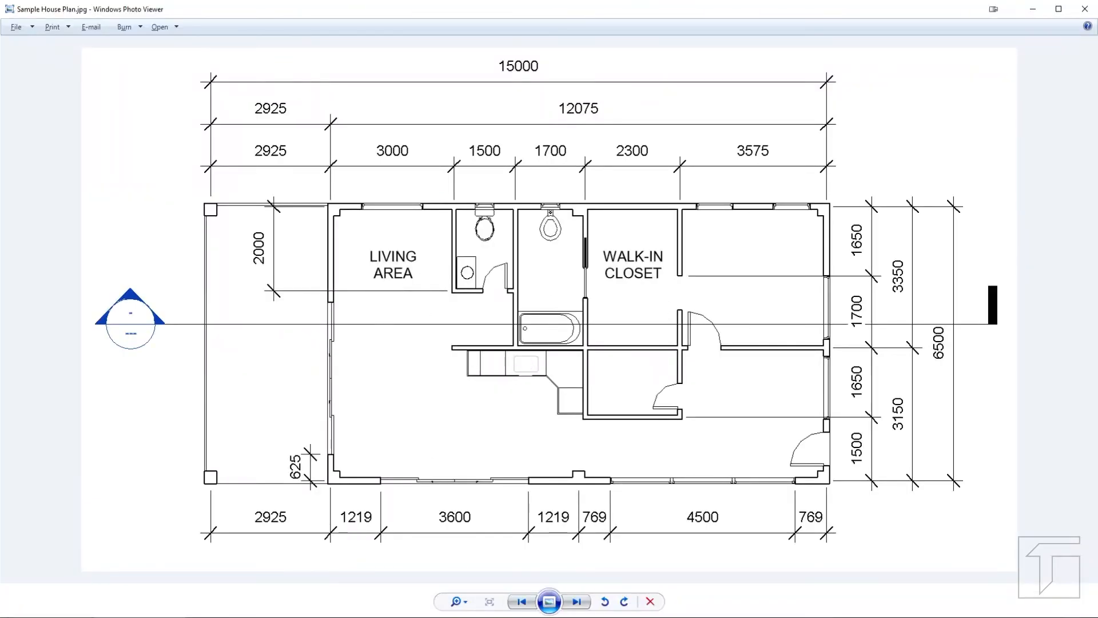
key(alt+Tab)
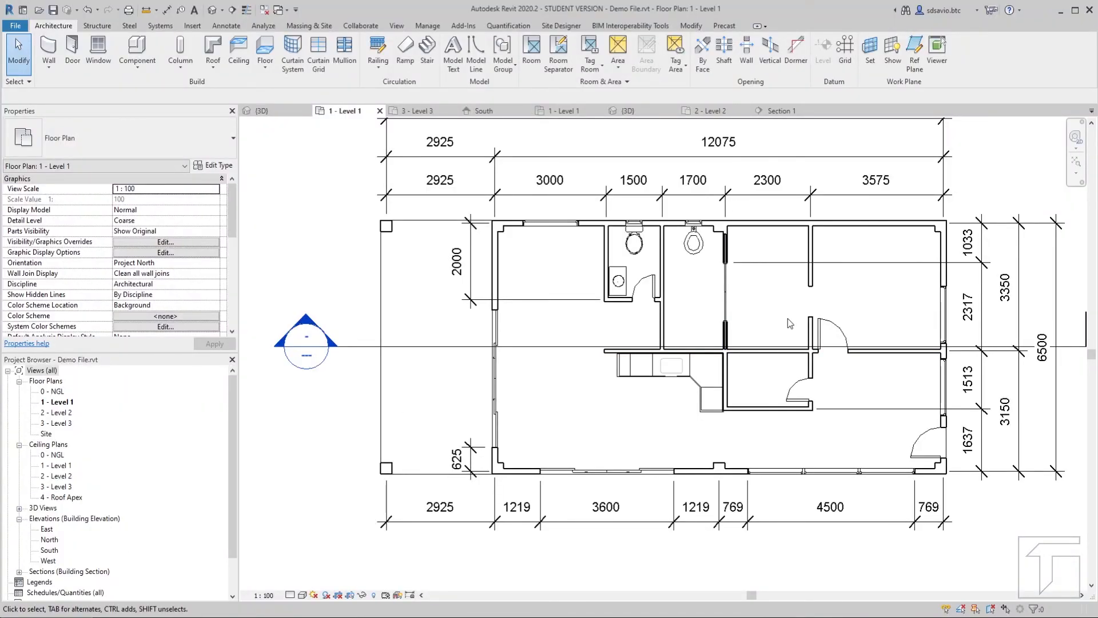
scroll(781, 317, up, 1)
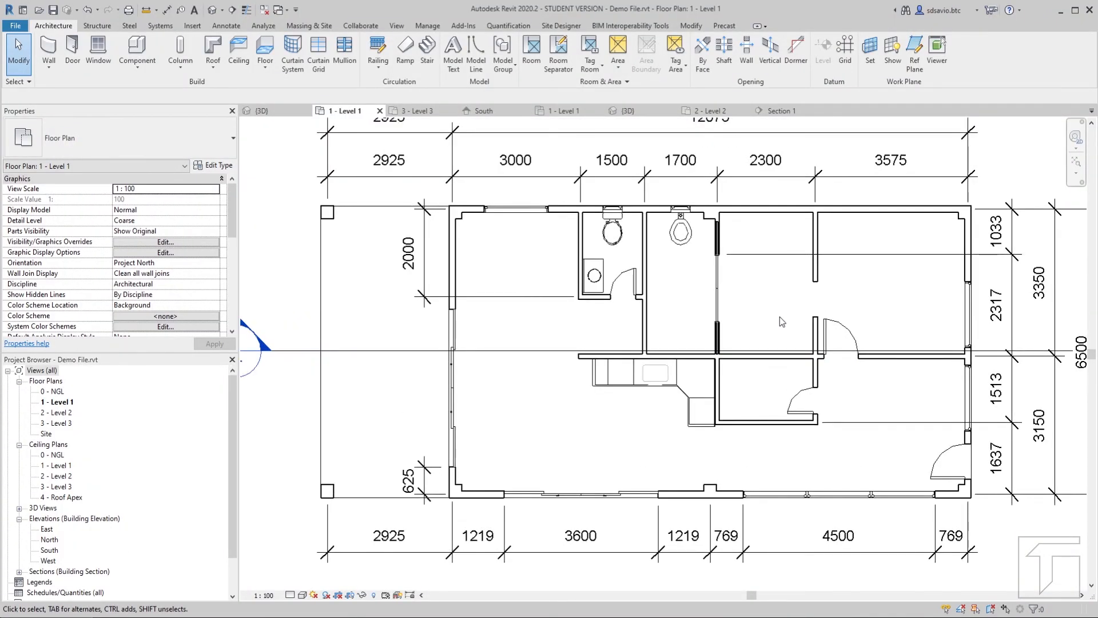
click(226, 27)
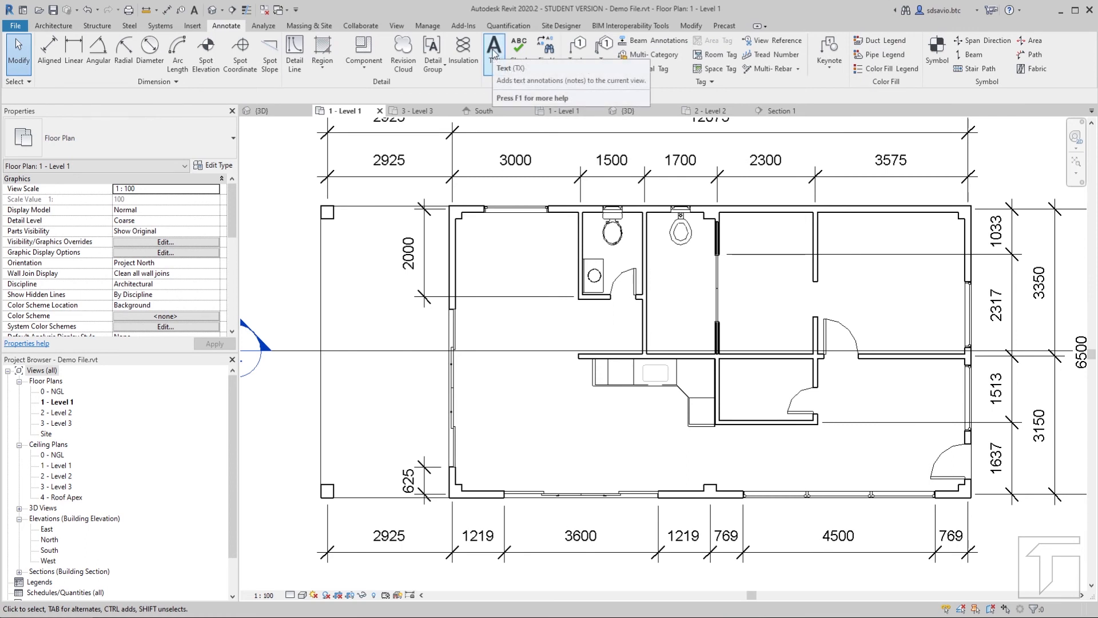
click(493, 50)
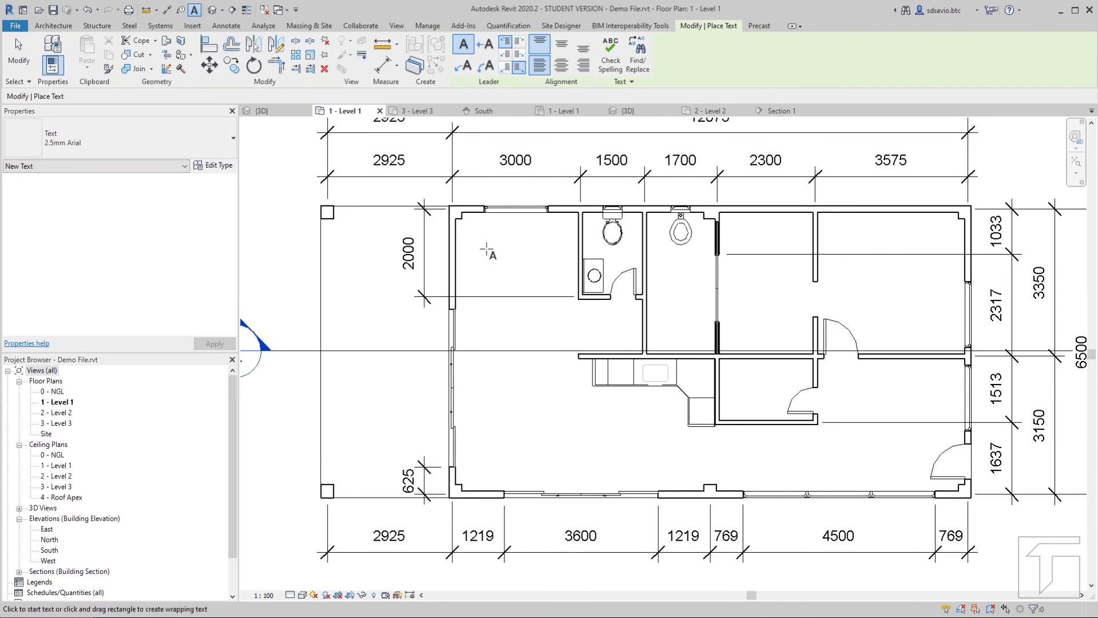
click(481, 251)
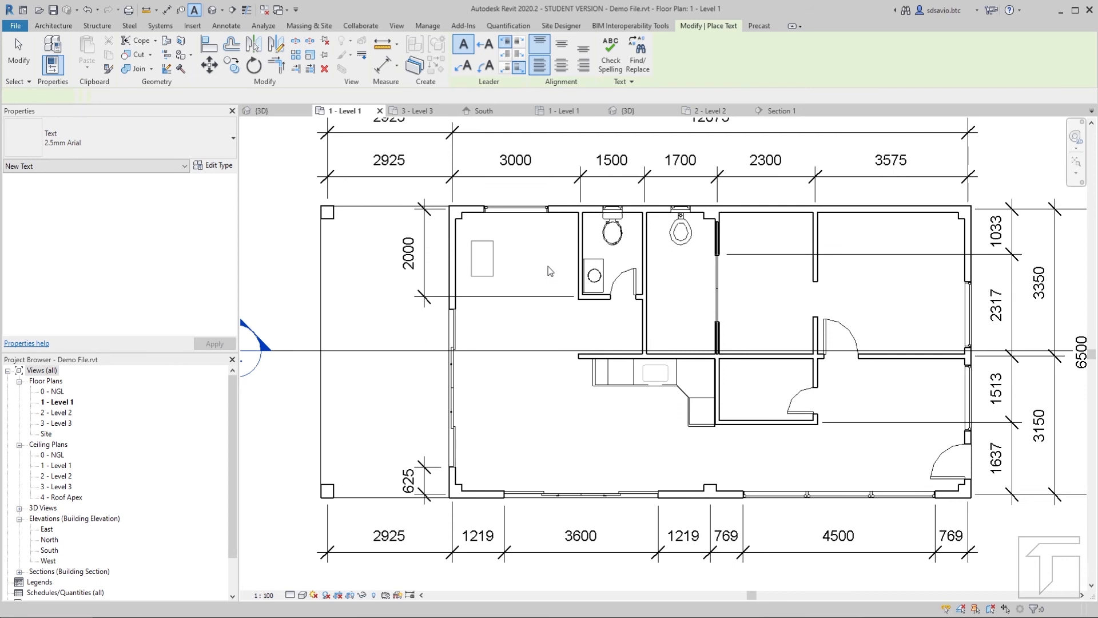
text(L)
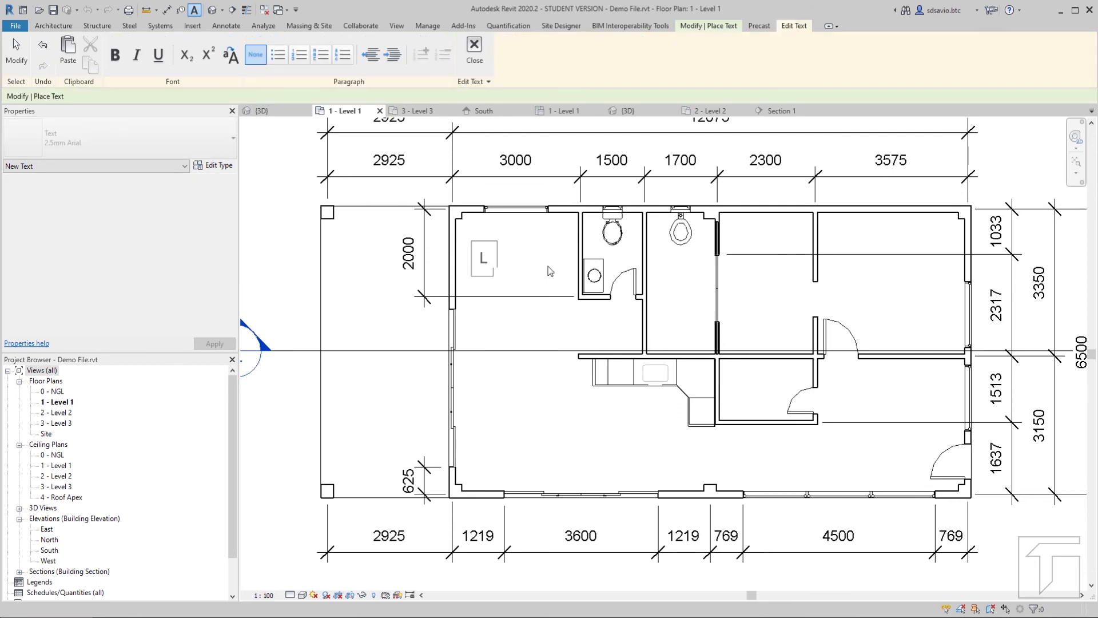
text(IVING)
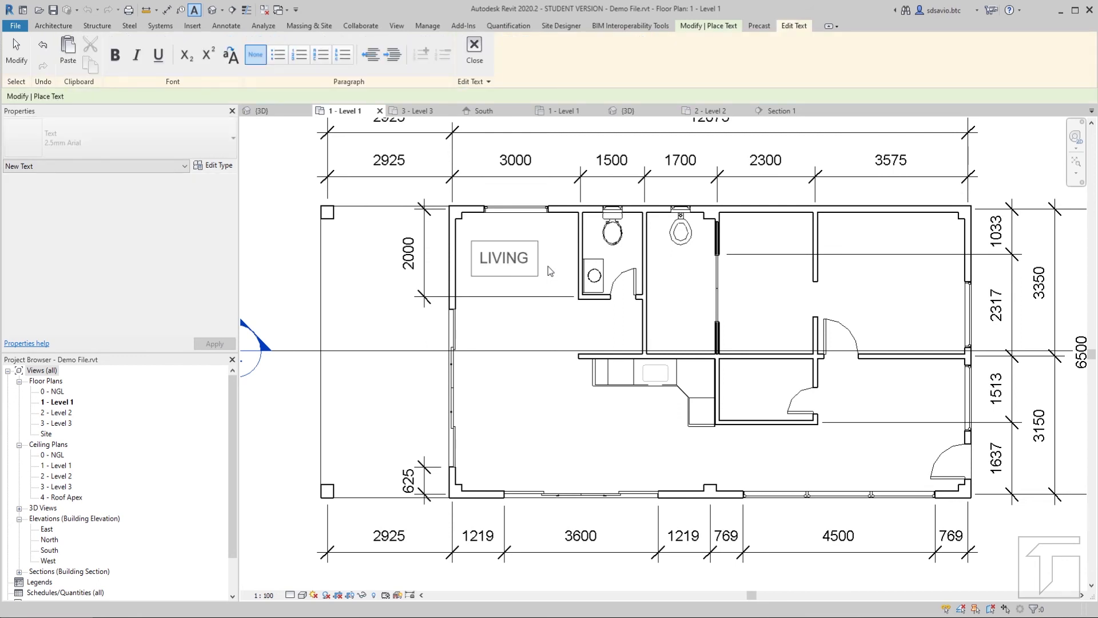
key(Return)
text(AREA)
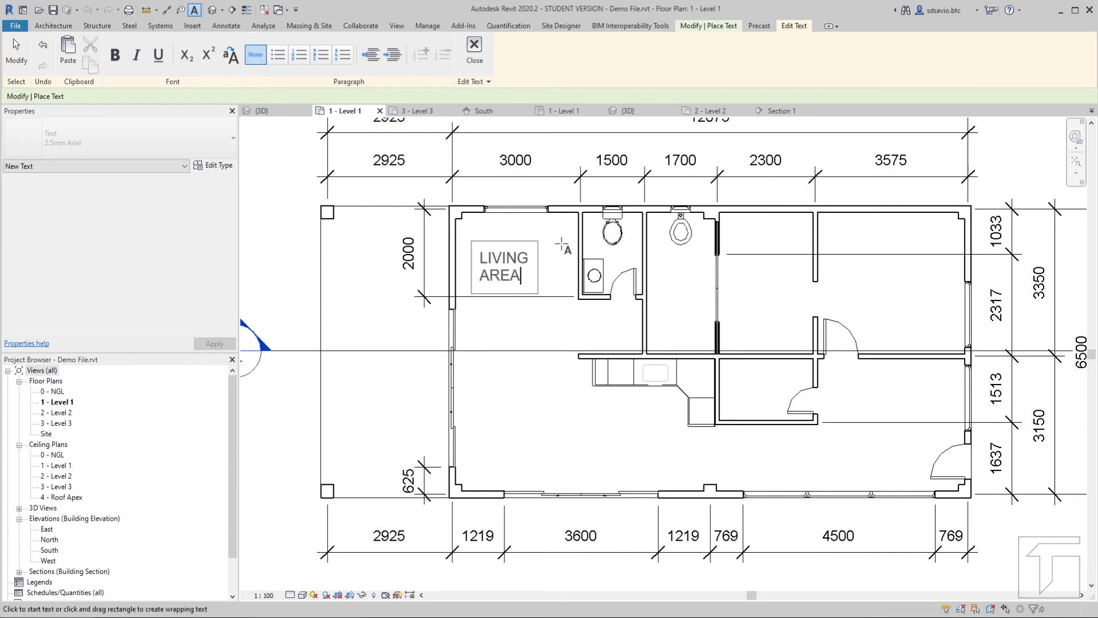
click(562, 246)
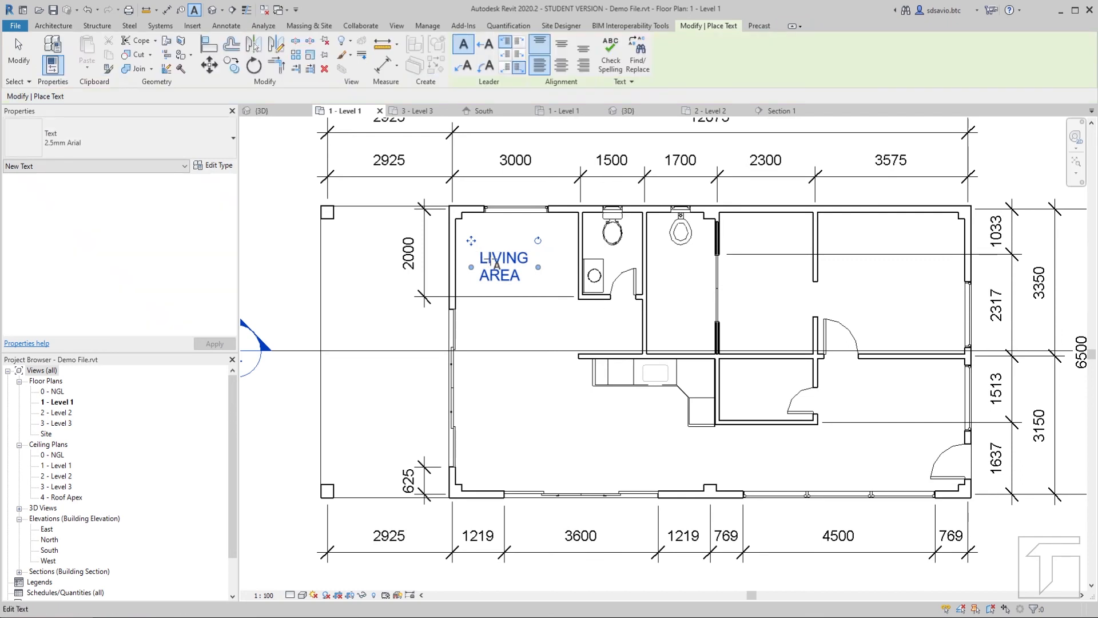
key(Escape)
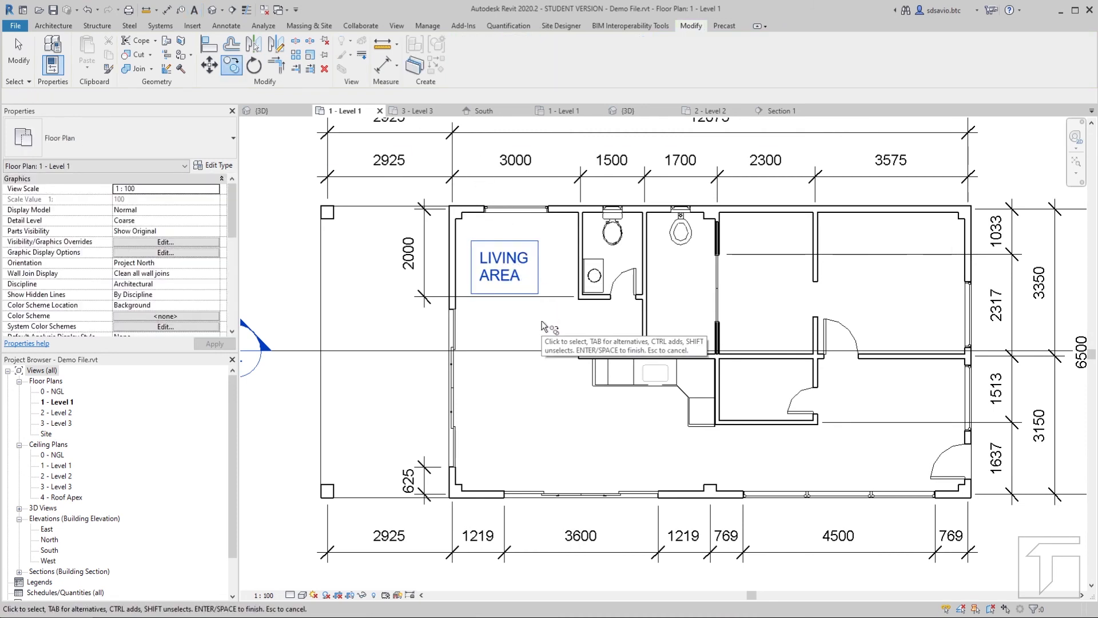
Step: Copy the "LIVING AREA" note horizontally into the 2300-wide room
key(Return)
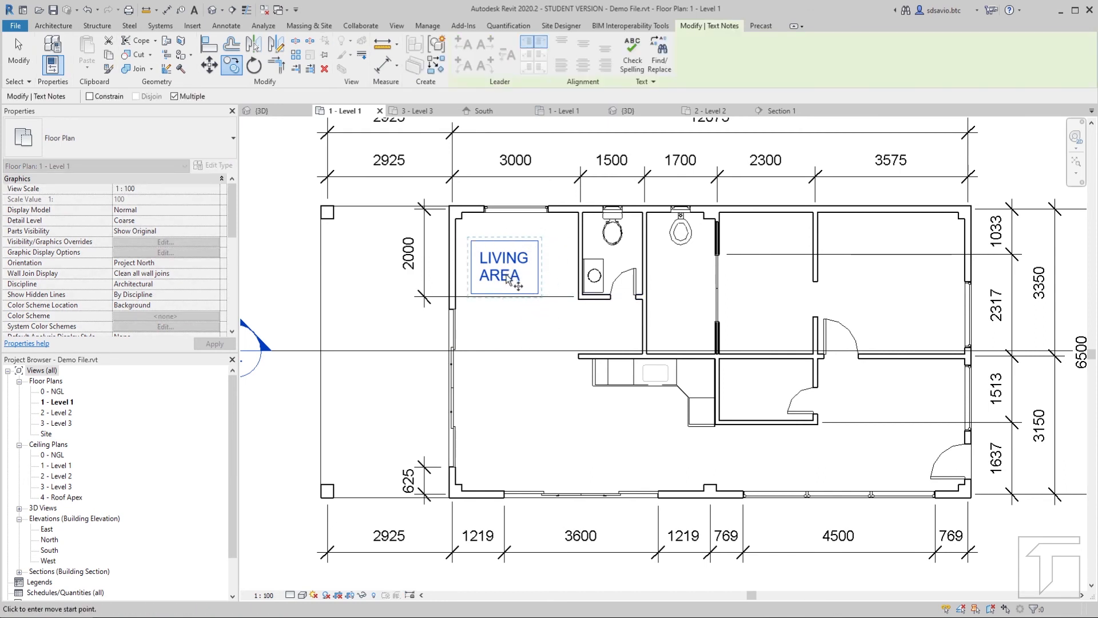
click(505, 318)
click(770, 318)
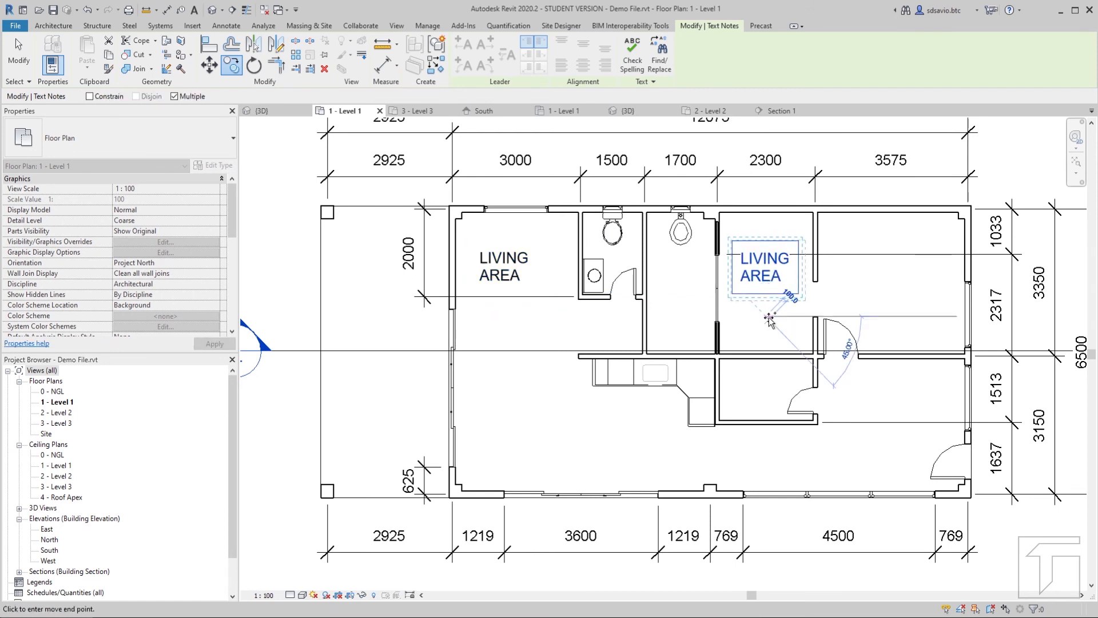
key(Escape)
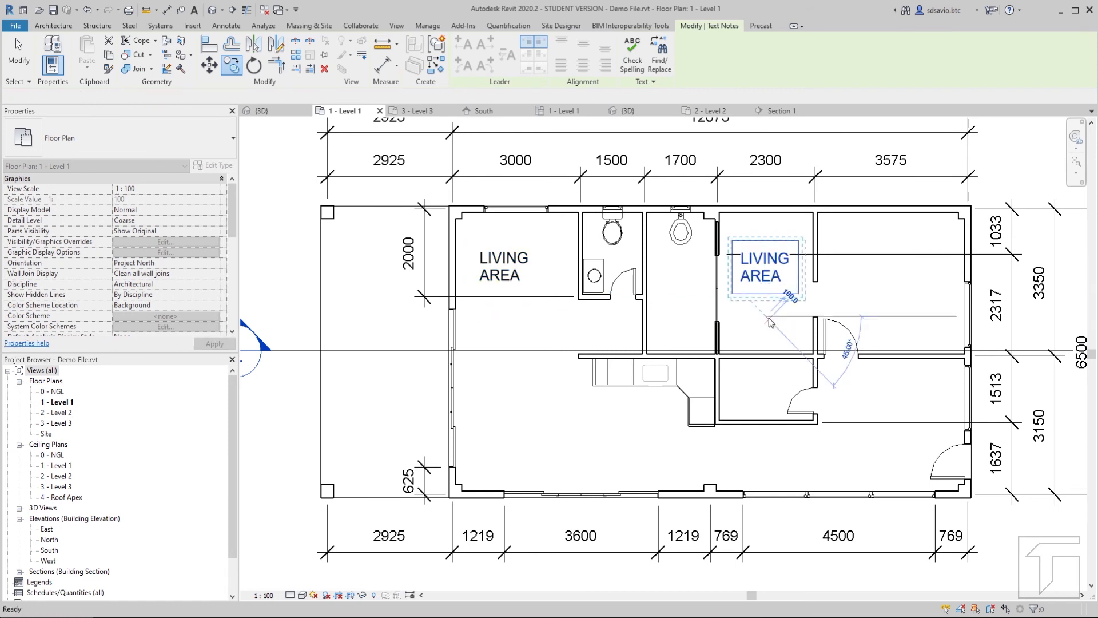
key(Escape)
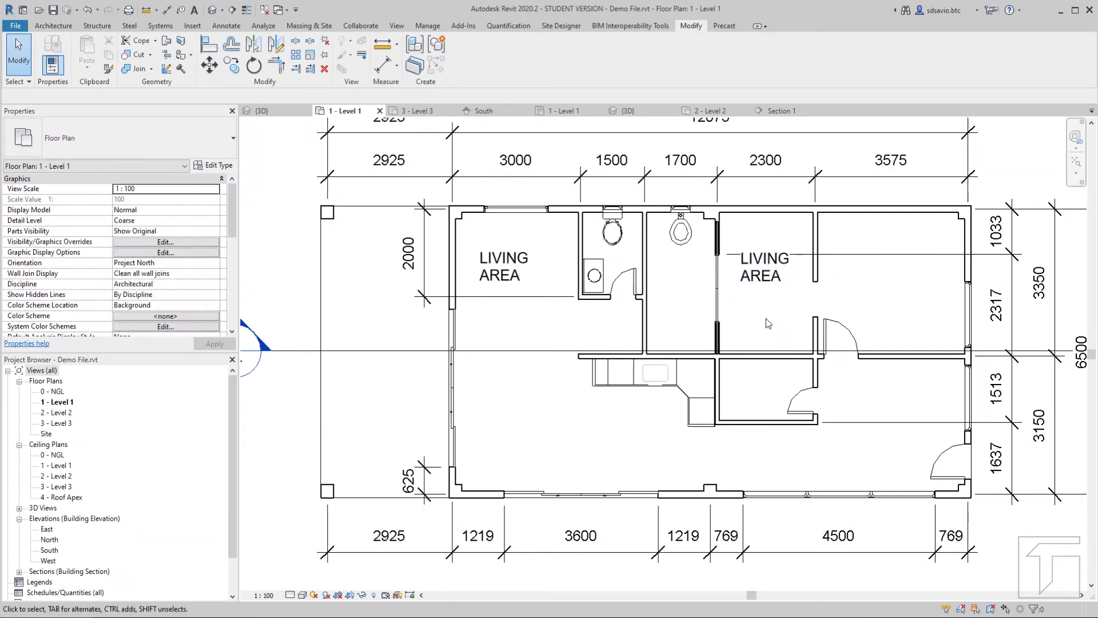
Step: Change the copied note's text to "WALK-IN CLOSET"
click(764, 281)
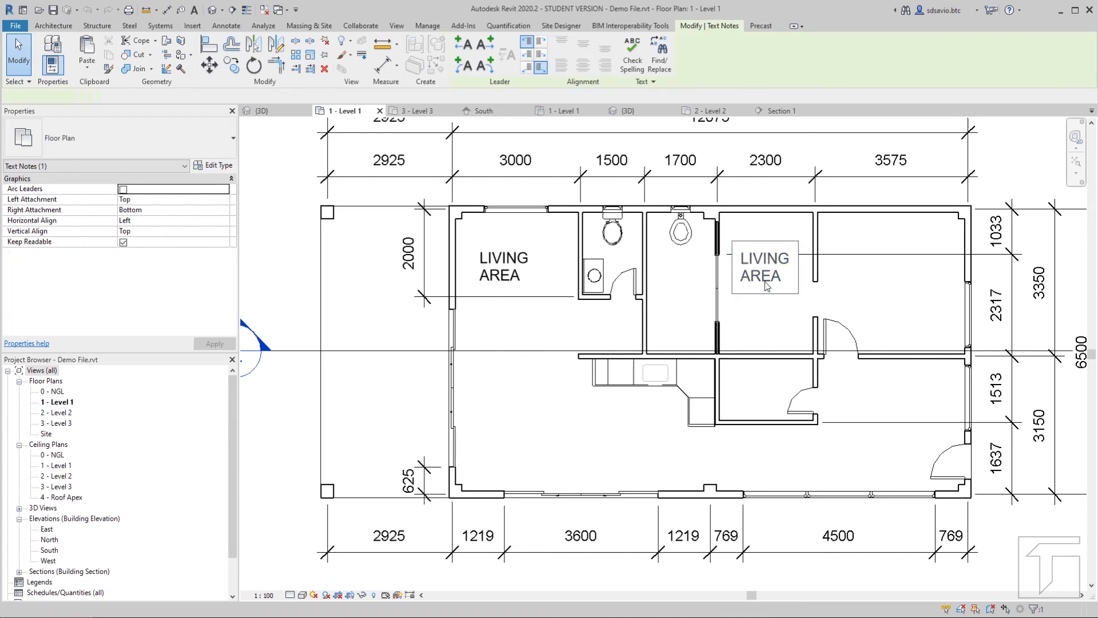
click(764, 282)
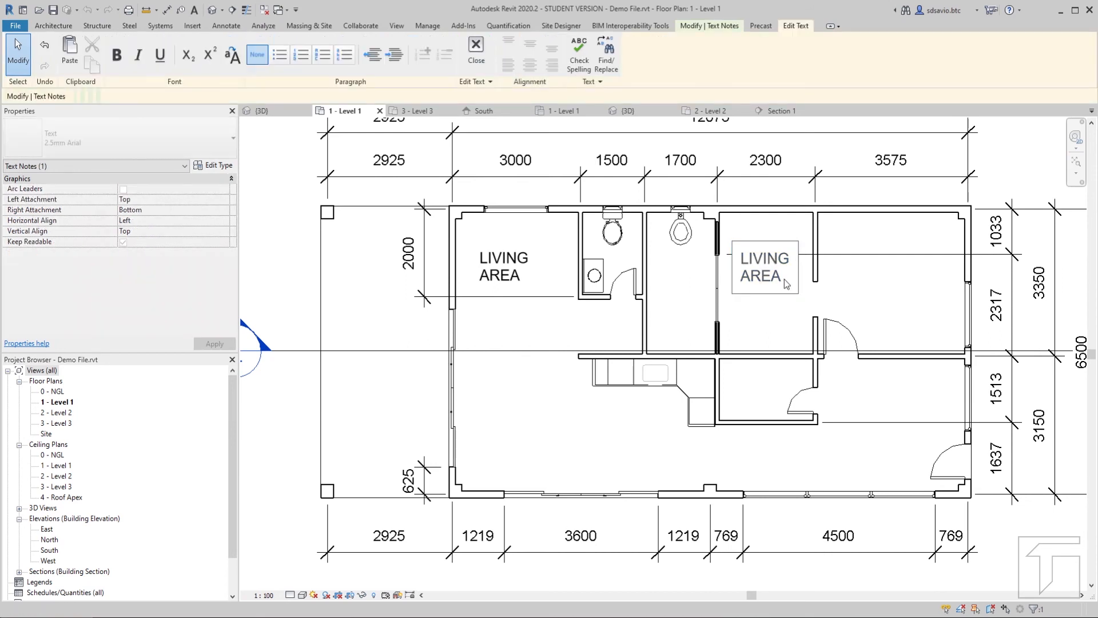
triple_click(785, 279)
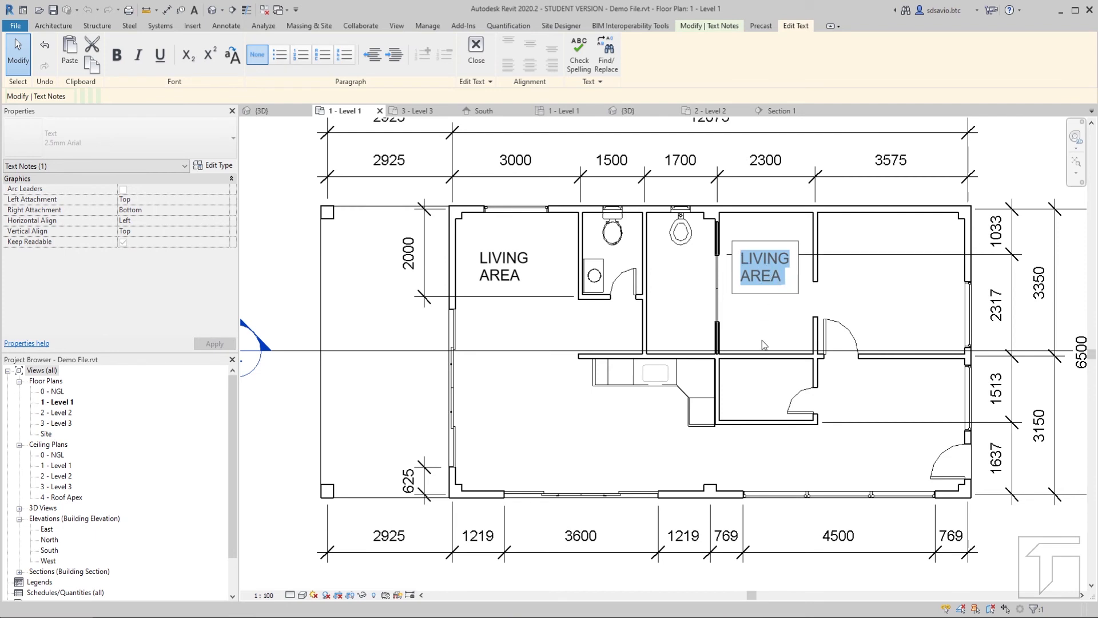
text(WALK)
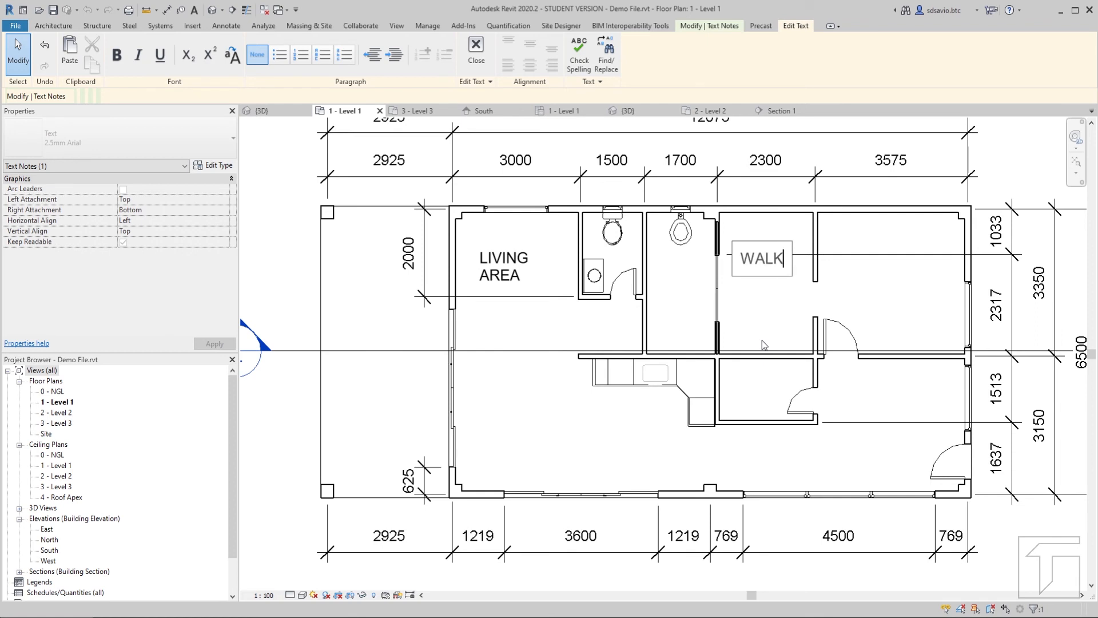
text(-IN )
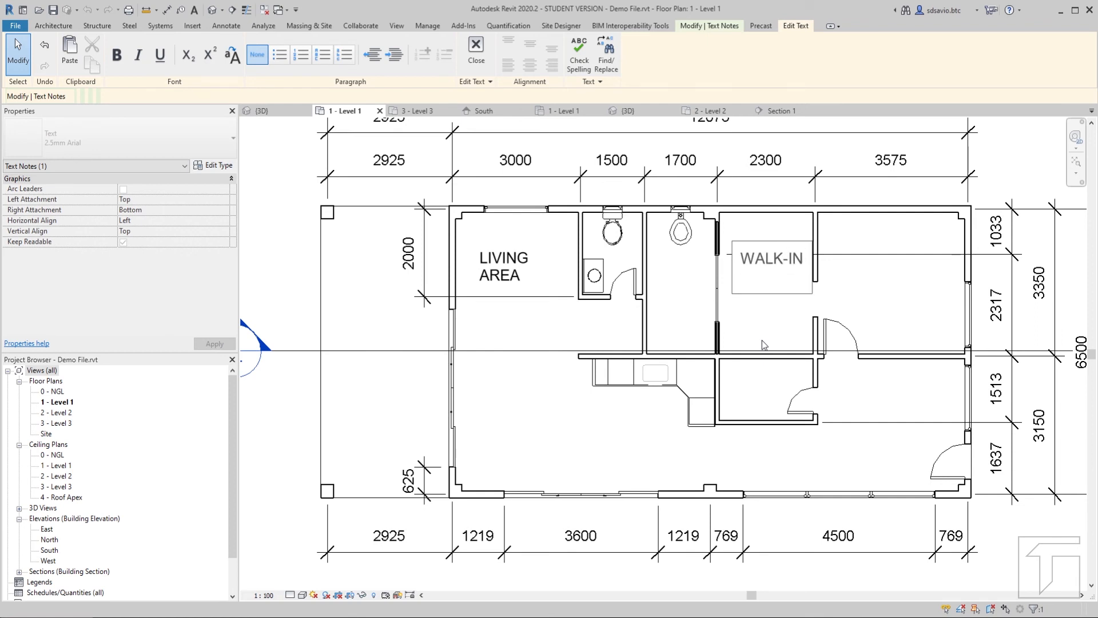
text(CLOSET)
click(760, 341)
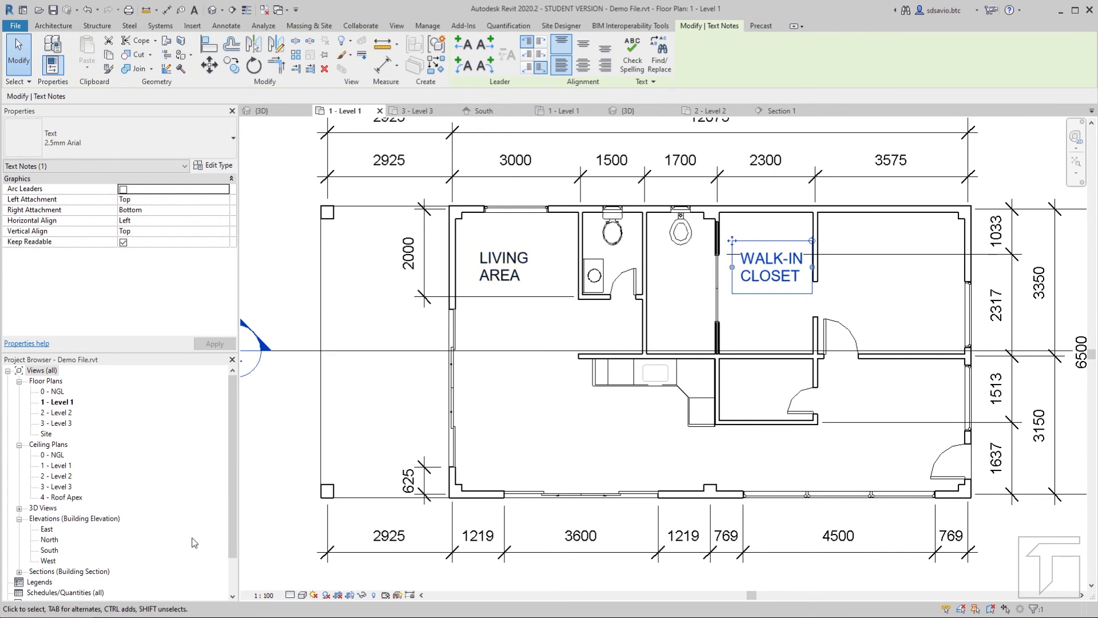
Step: Check the Sample House Plan reference and set both room name notes to Center horizontal and Middle vertical alignment
click(140, 617)
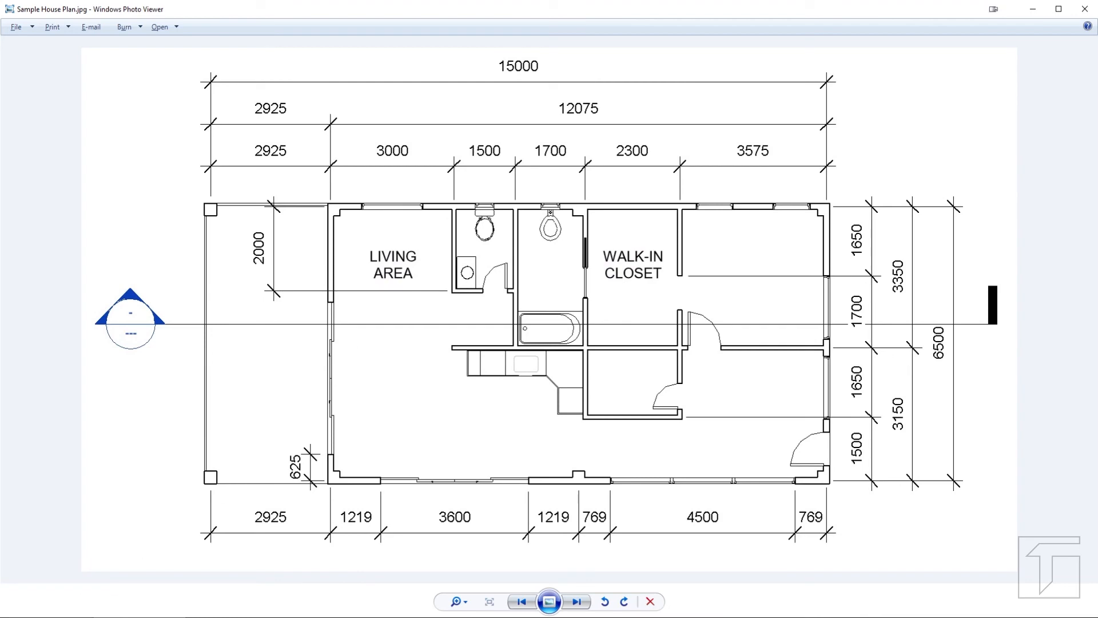
click(115, 617)
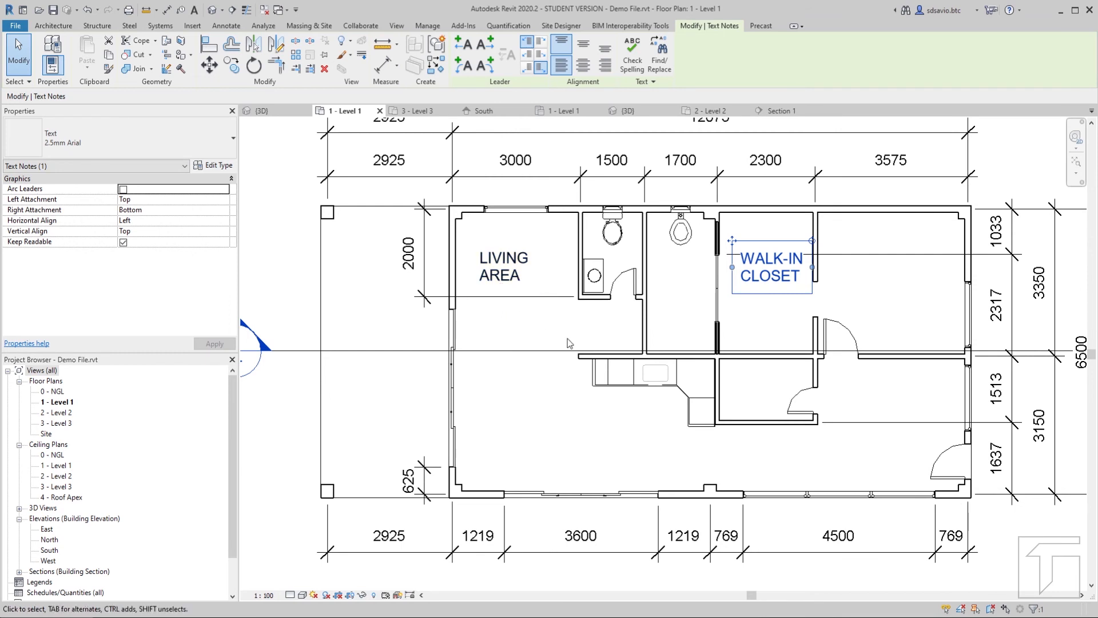
ctrl+click(516, 278)
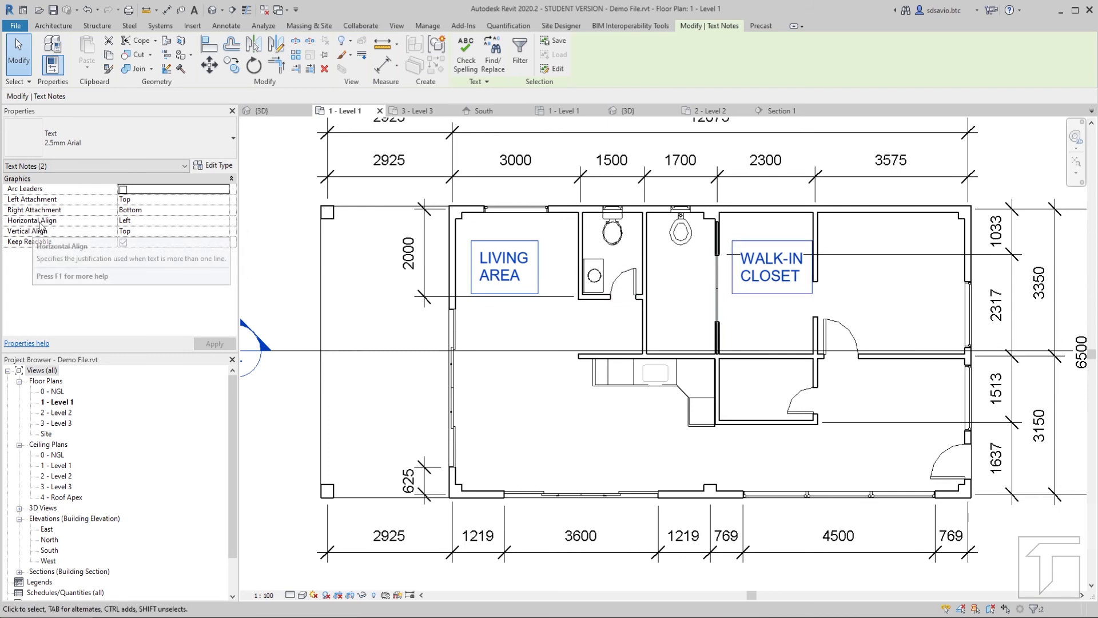
click(222, 221)
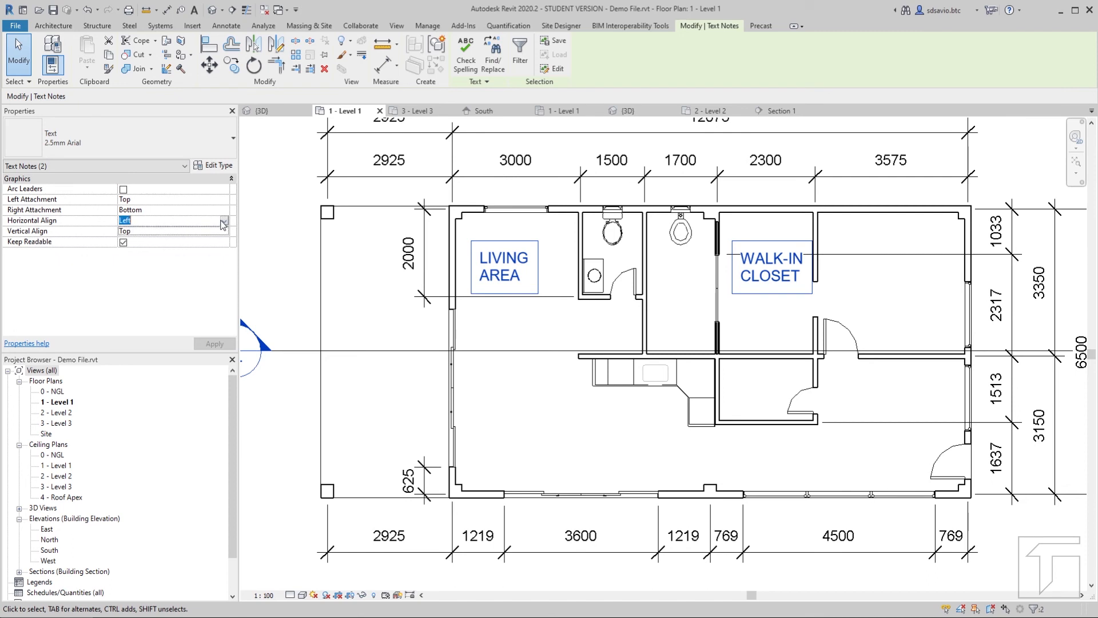
click(204, 239)
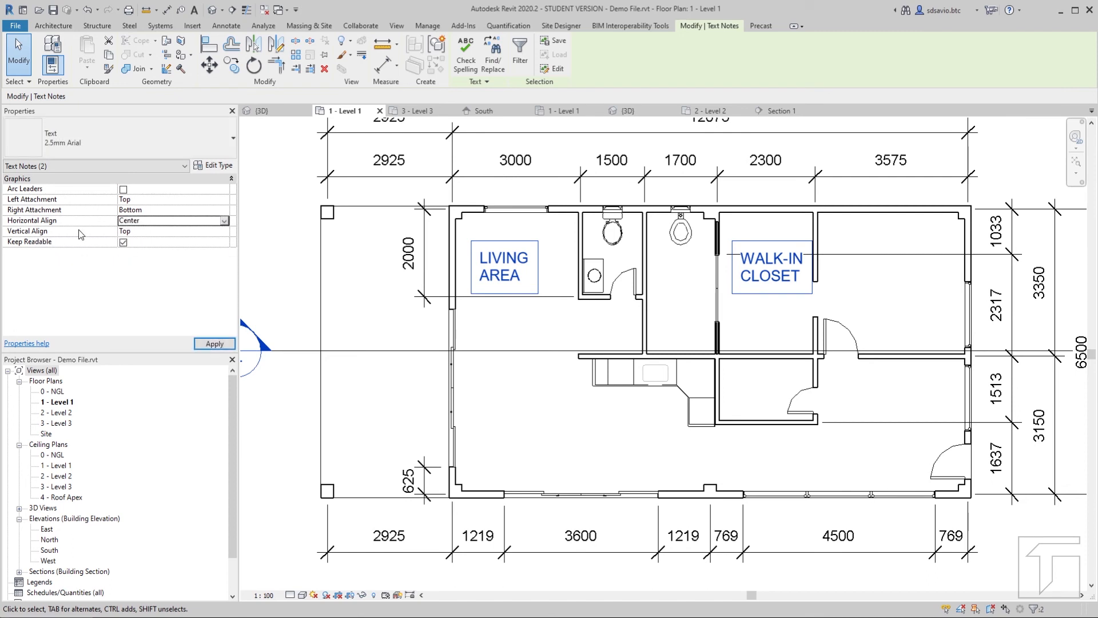
click(222, 232)
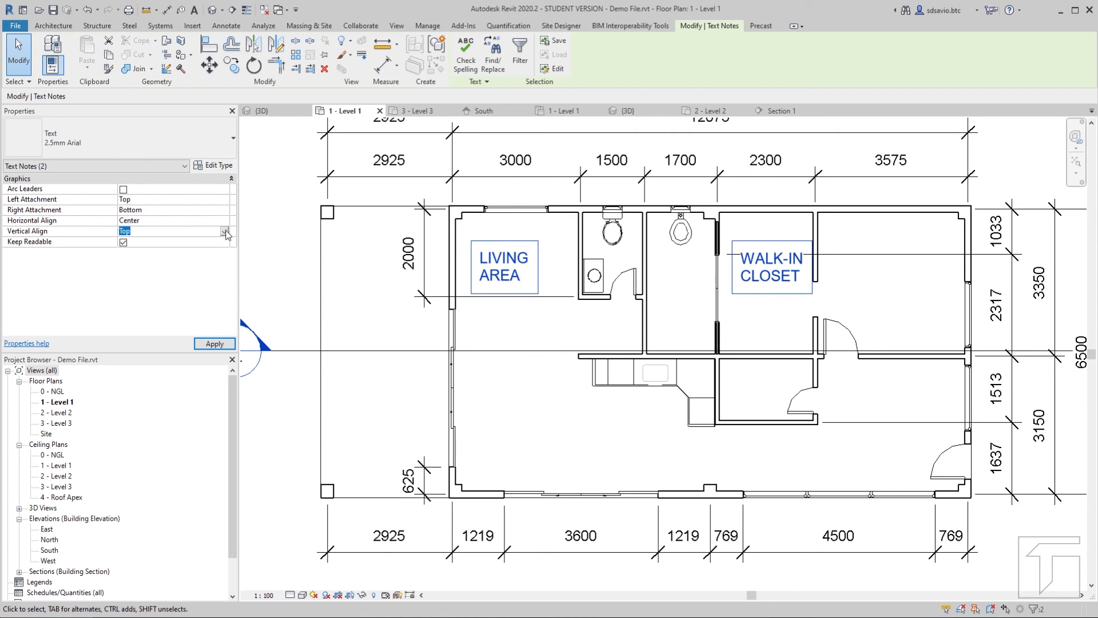
click(224, 231)
click(143, 251)
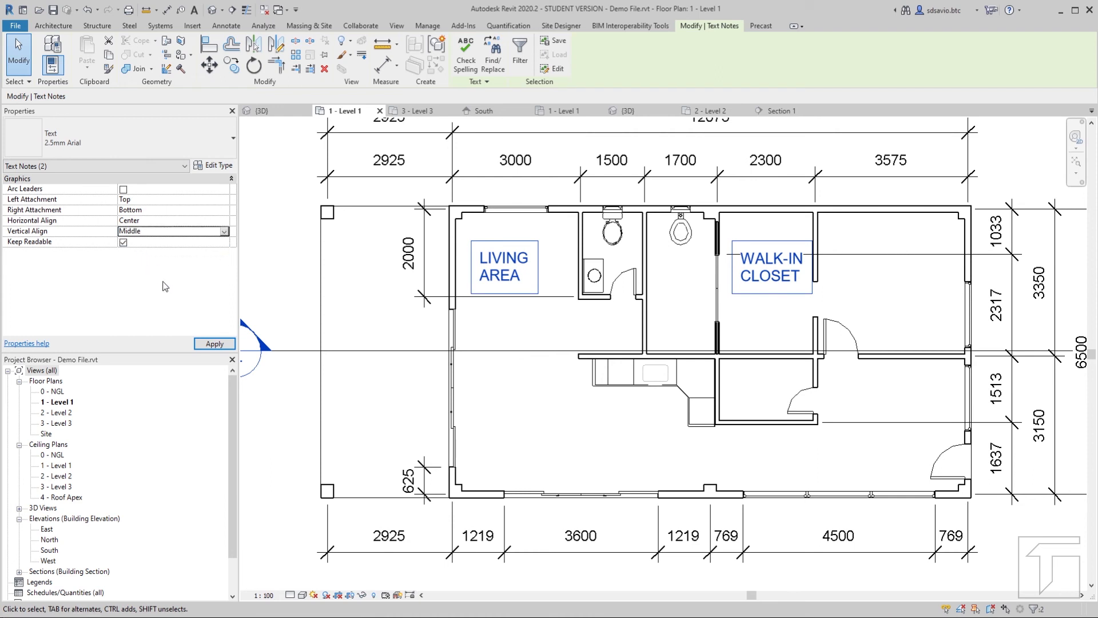
click(208, 347)
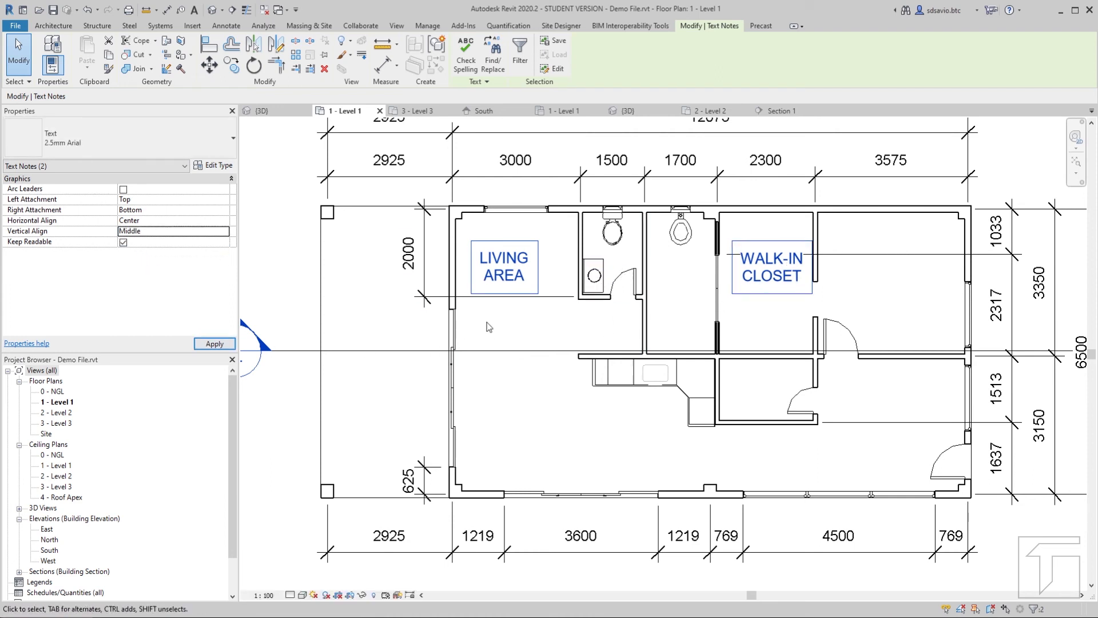
click(523, 342)
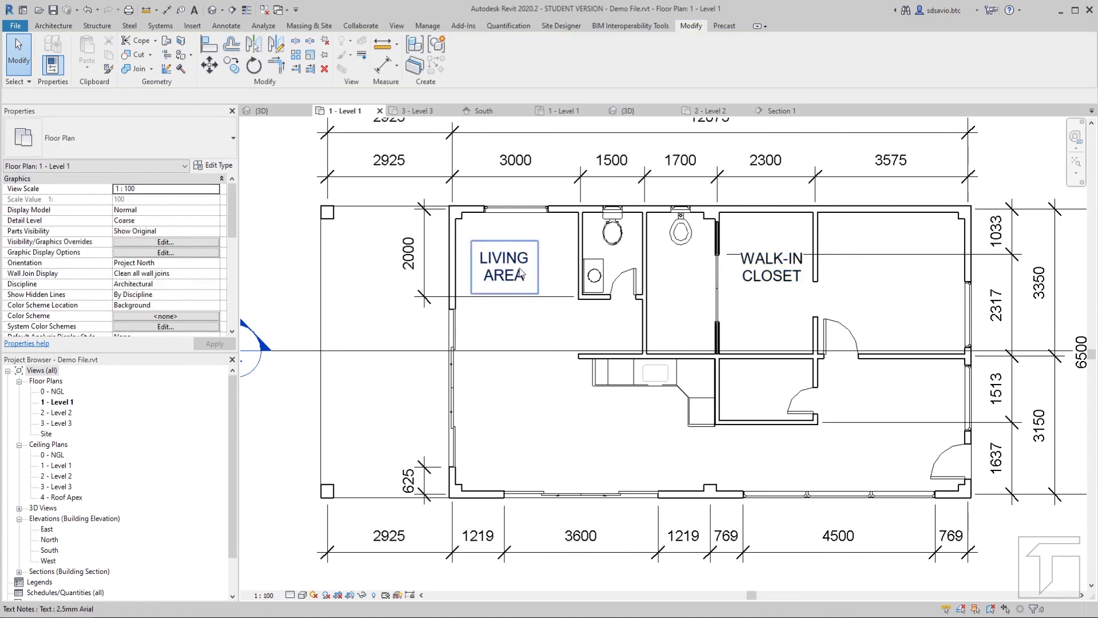
Step: Nudge the "LIVING AREA" note rightward until it sits centred in the 3000-wide room
click(517, 316)
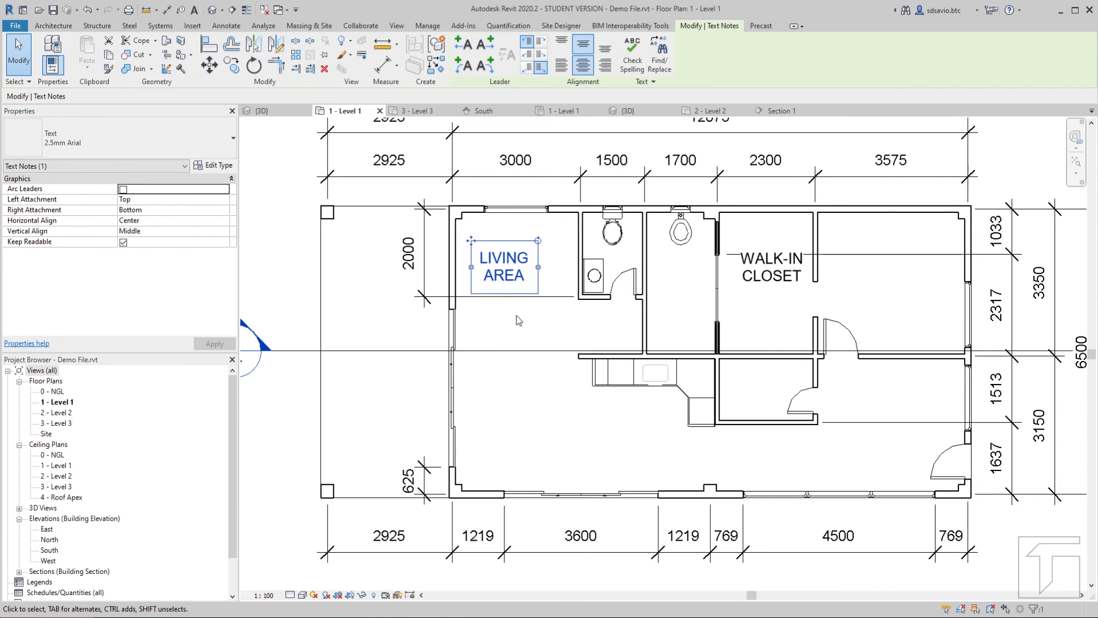
key(Right)
key(Right)
key(Right)
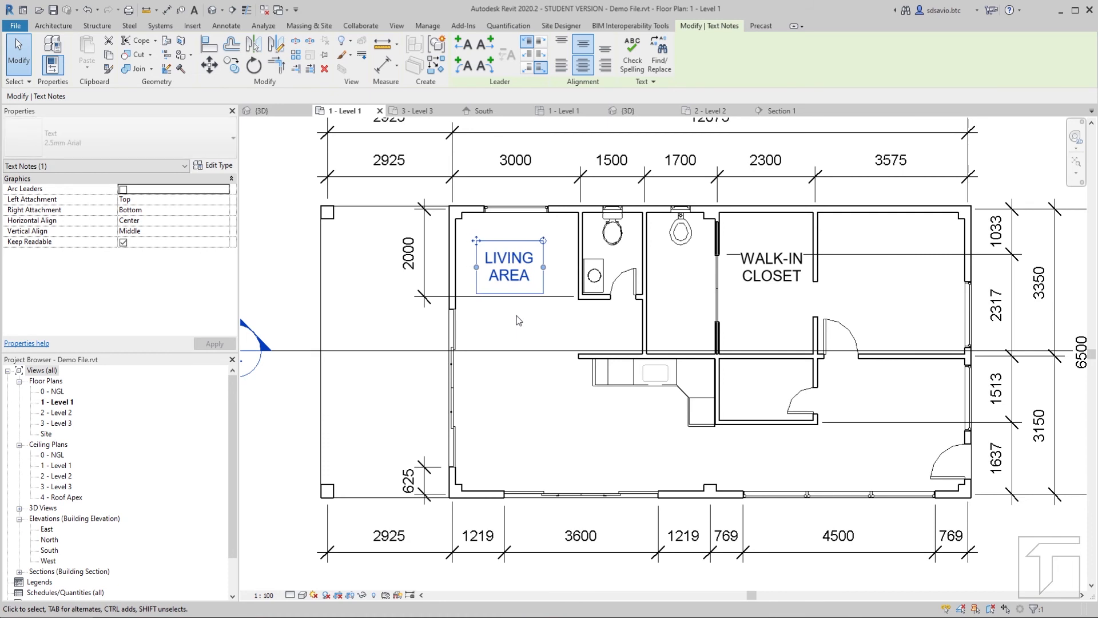
key(Right)
key(Right)
key(Right)
key(Right)
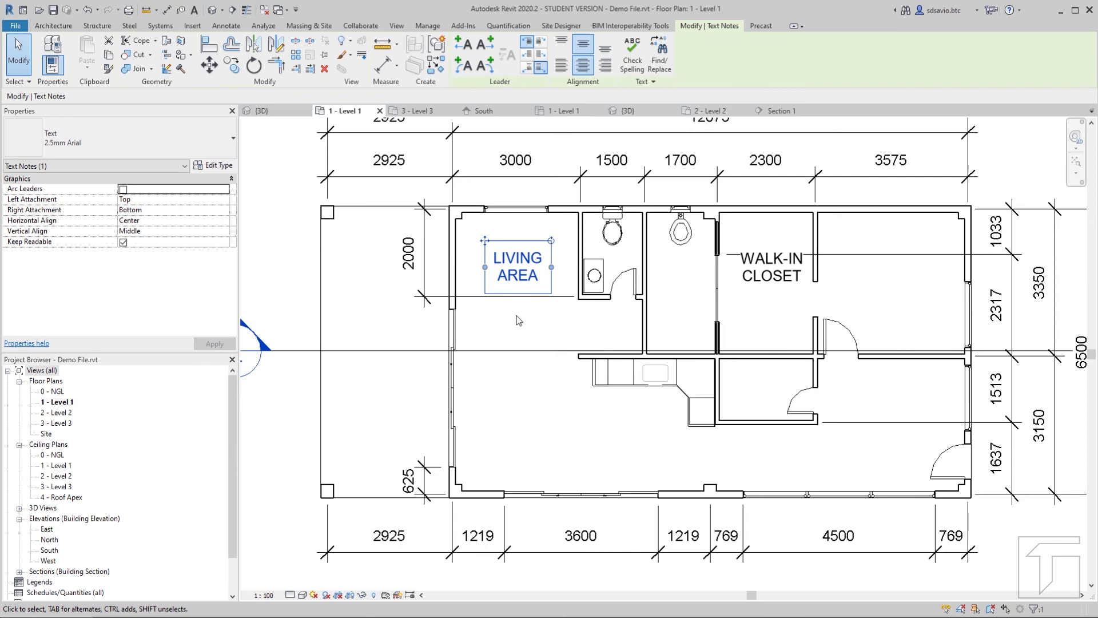
key(Escape)
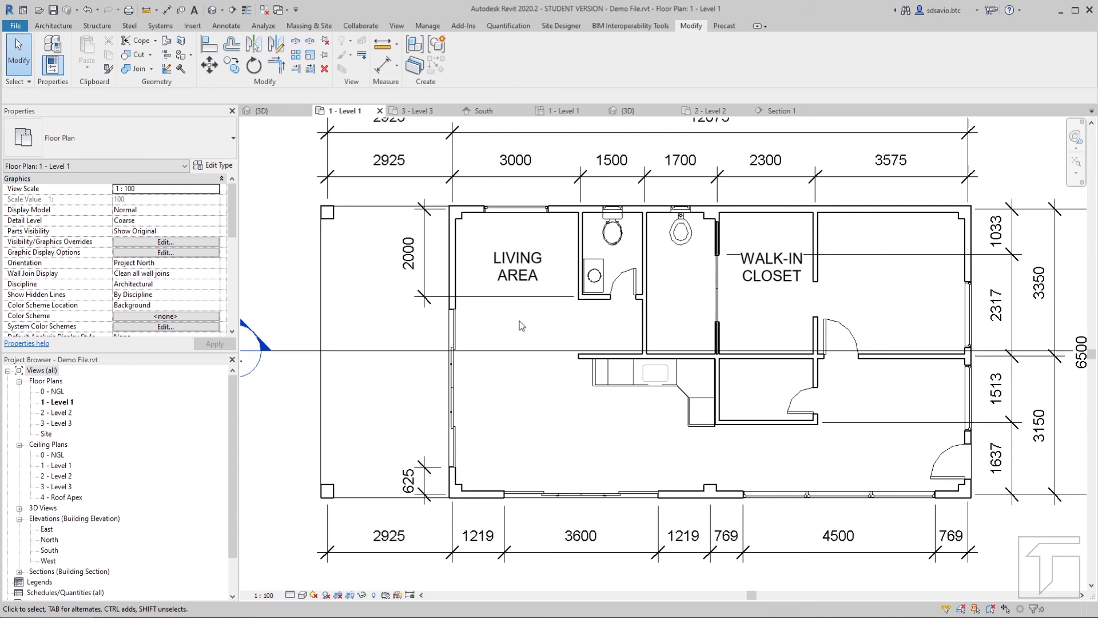
Step: Create a new sheet with the A4 metric titleblock and expand the project's sheet list
scroll(519, 321, down, 2)
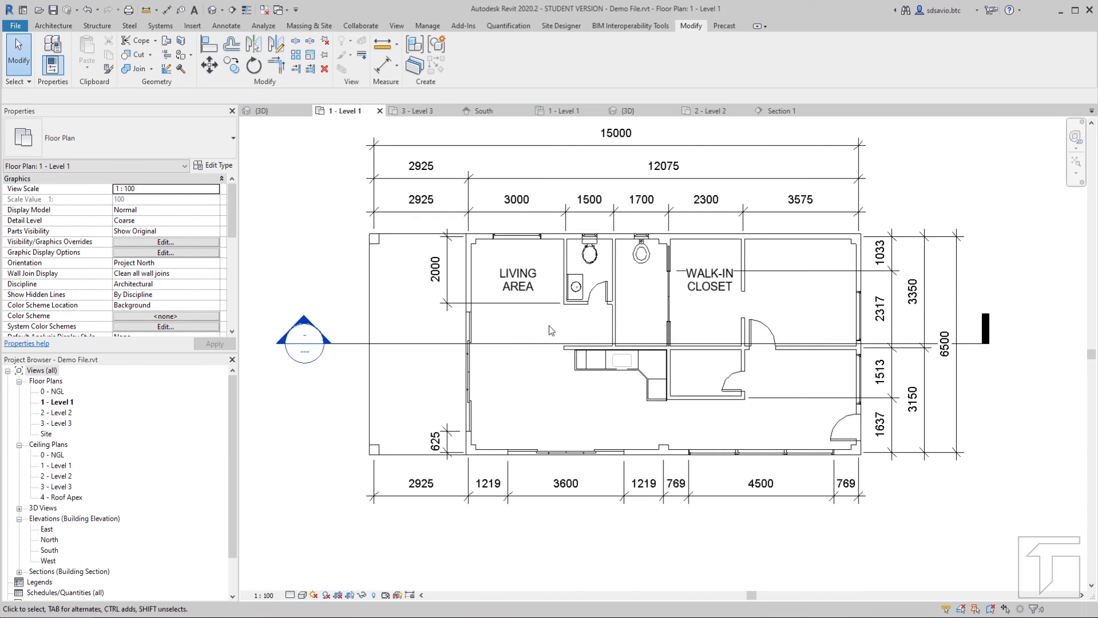
scroll(583, 338, down, 2)
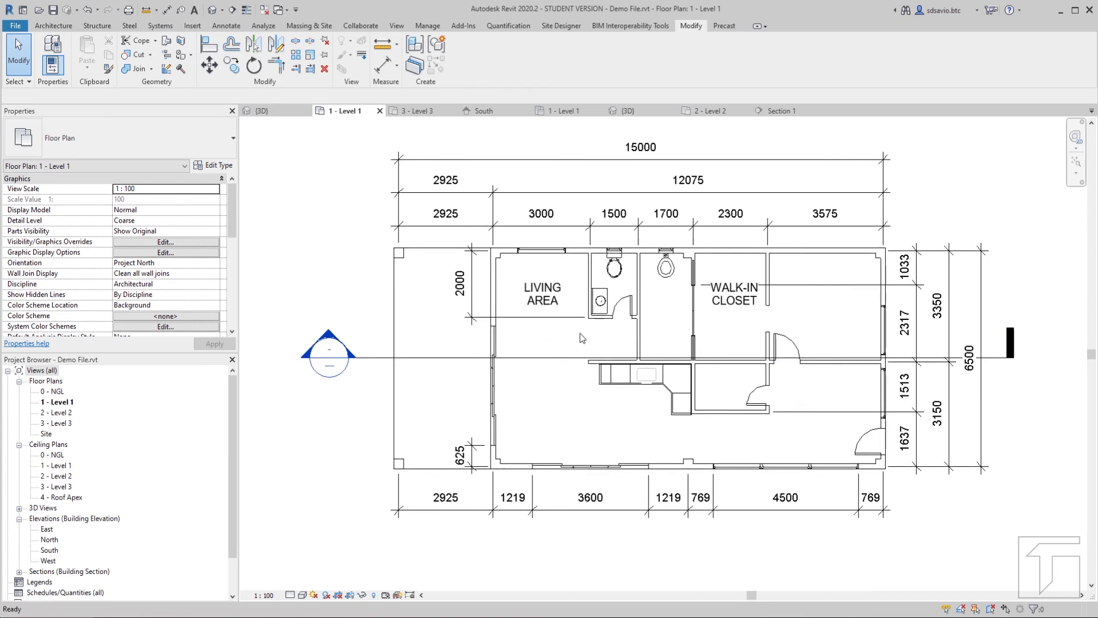
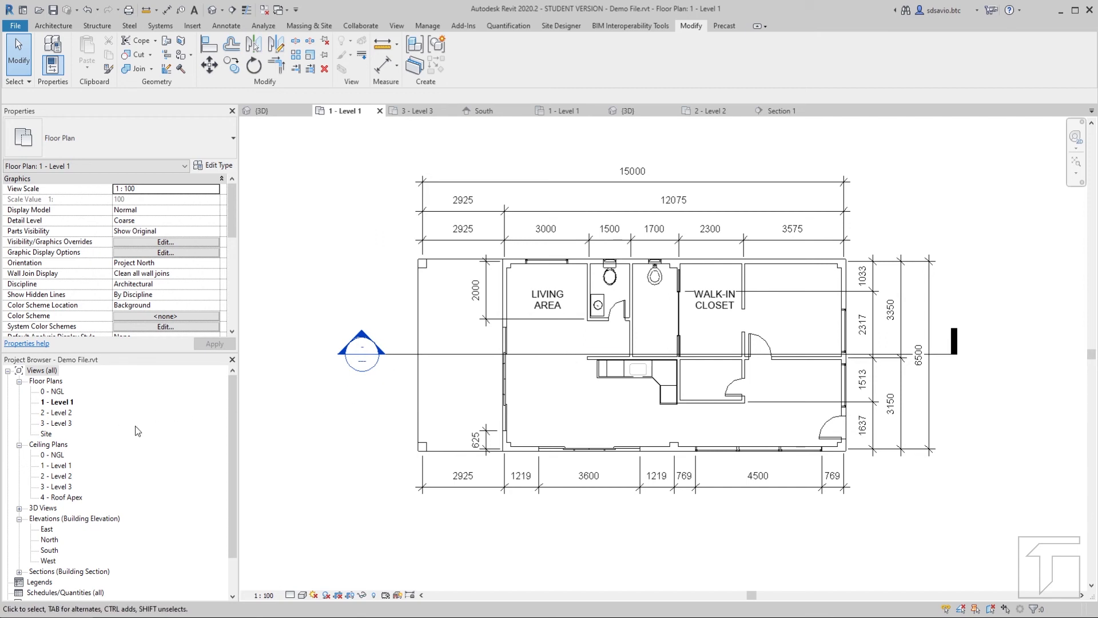
scroll(138, 429, down, 2)
scroll(139, 429, down, 2)
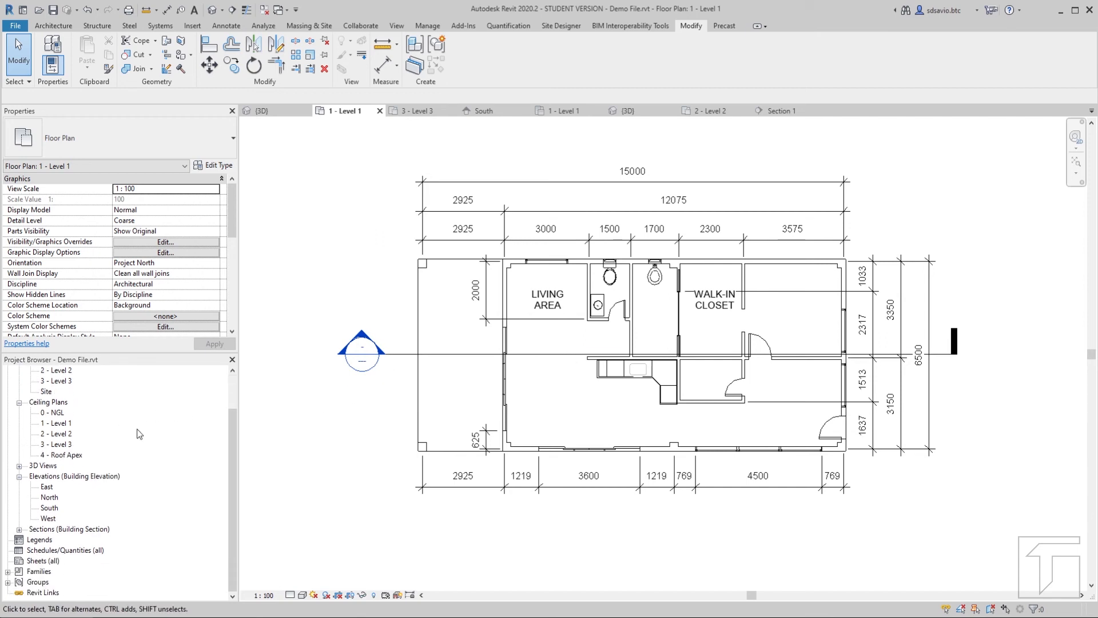
click(46, 564)
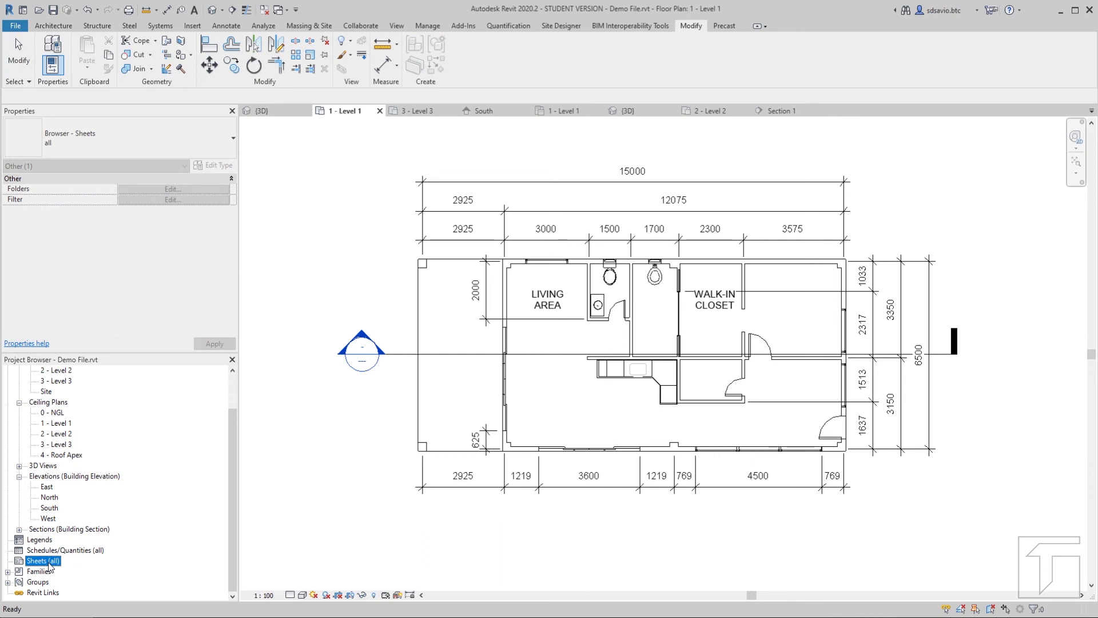
right_click(49, 564)
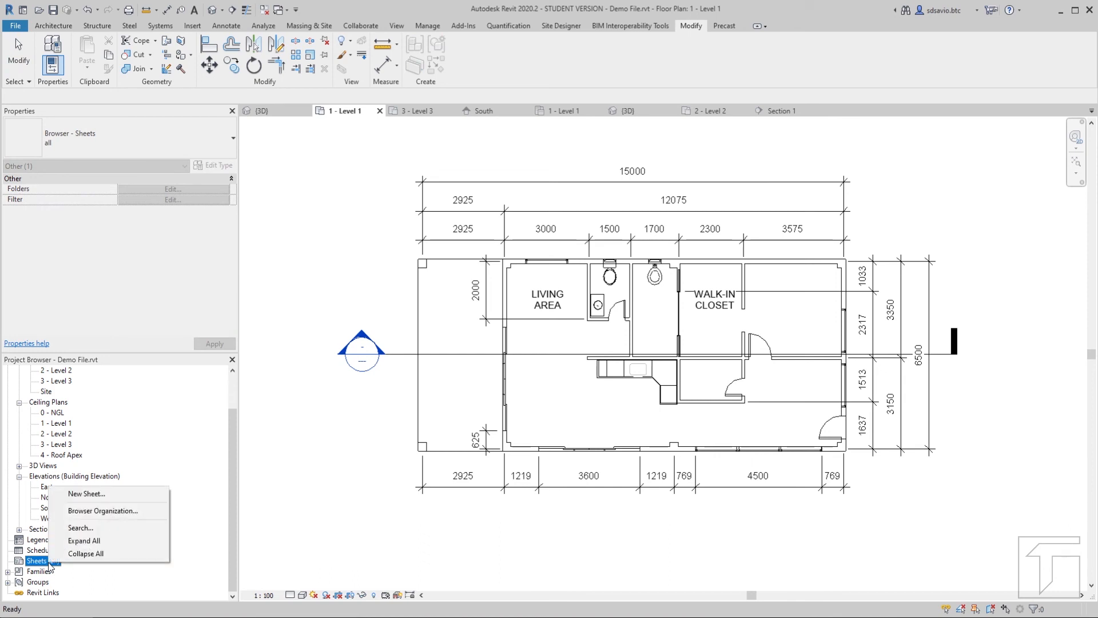
click(92, 495)
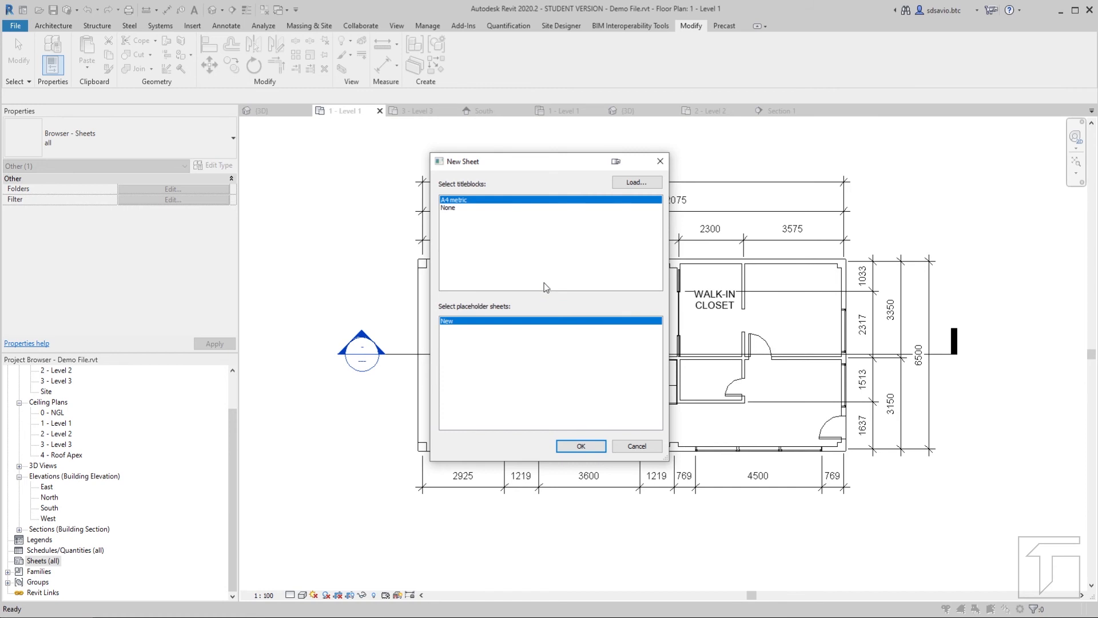
click(577, 447)
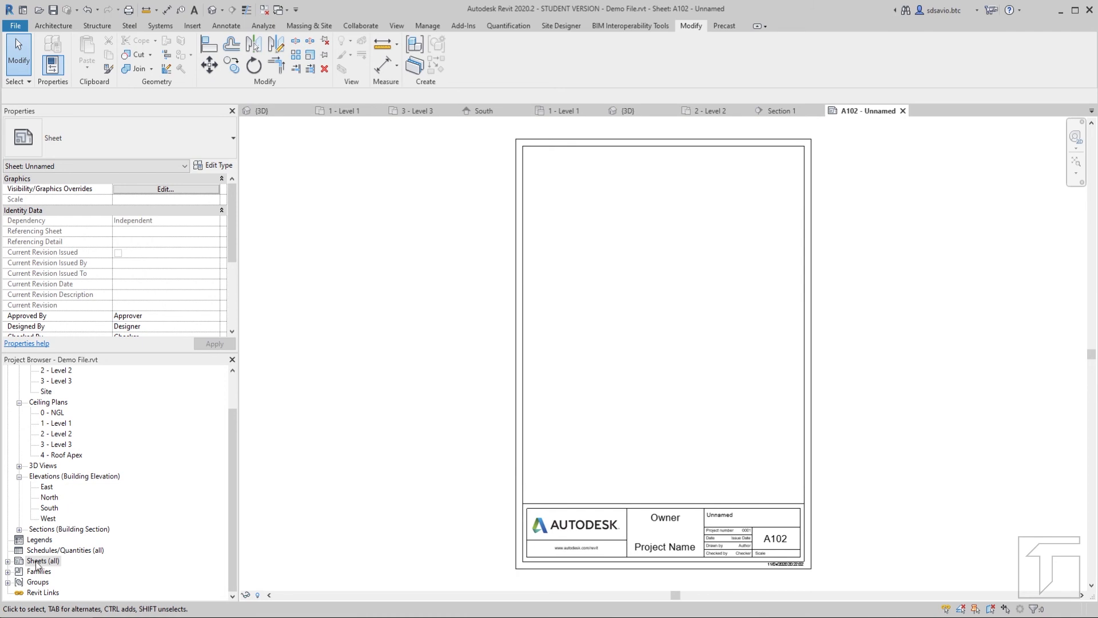
click(8, 561)
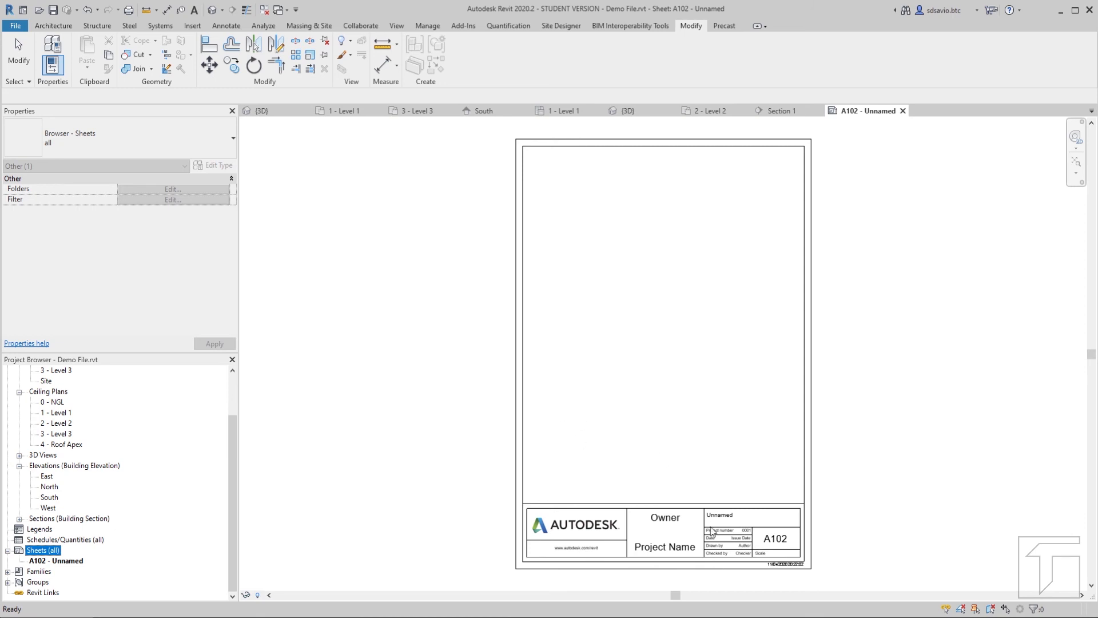
Step: Rename the new sheet "Ground Floor Plan" in its title block
scroll(719, 548, up, 2)
scroll(726, 548, up, 3)
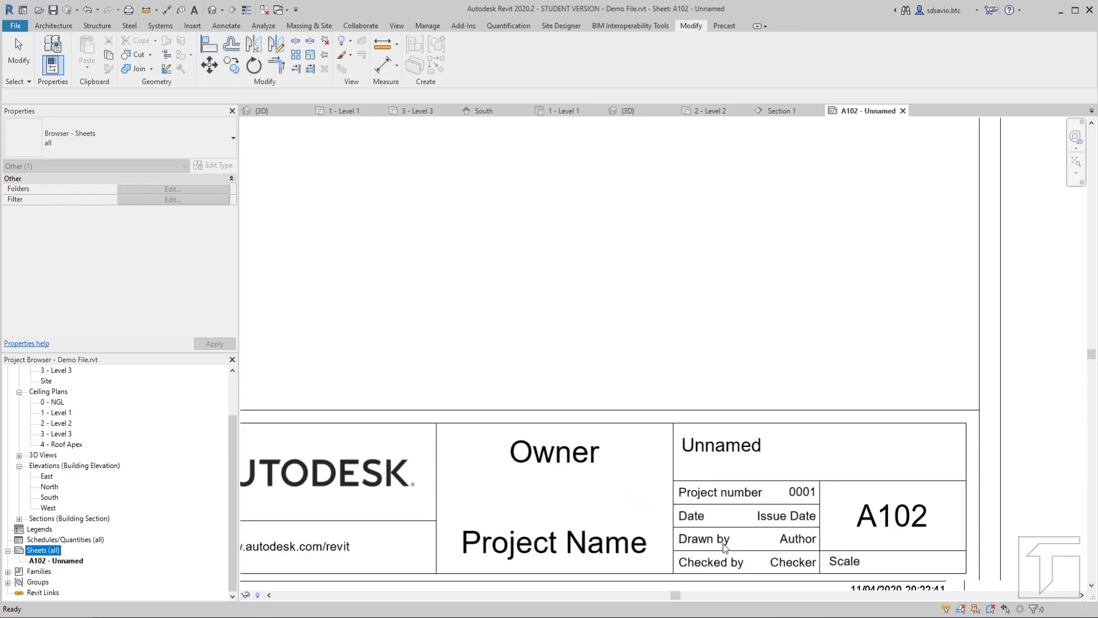
scroll(720, 369, up, 1)
middle_drag(715, 412, 743, 244)
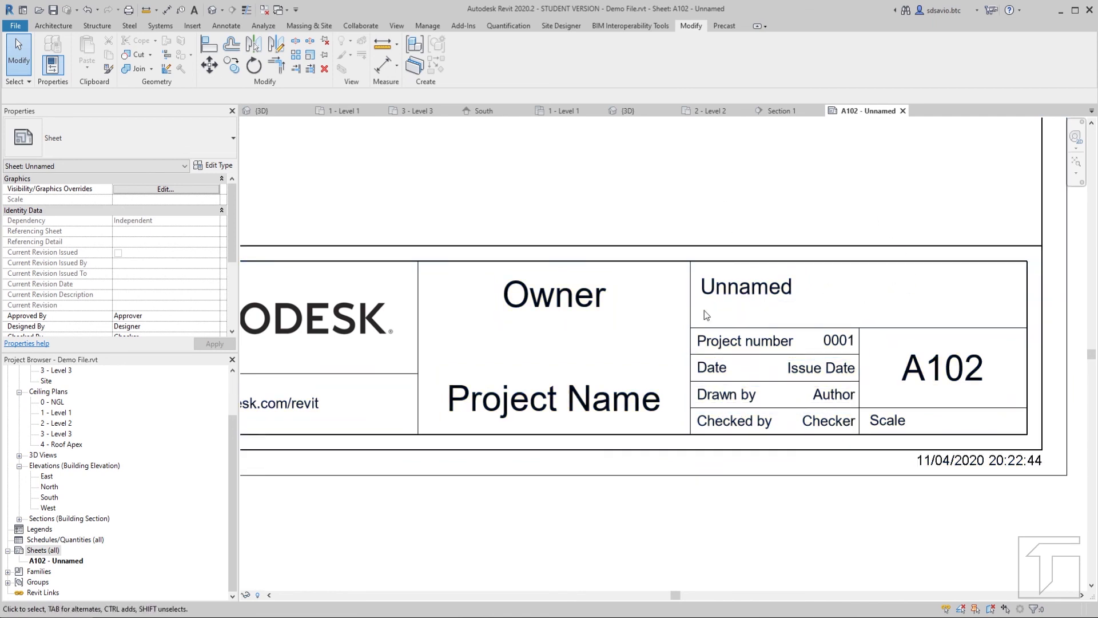
click(740, 288)
click(784, 294)
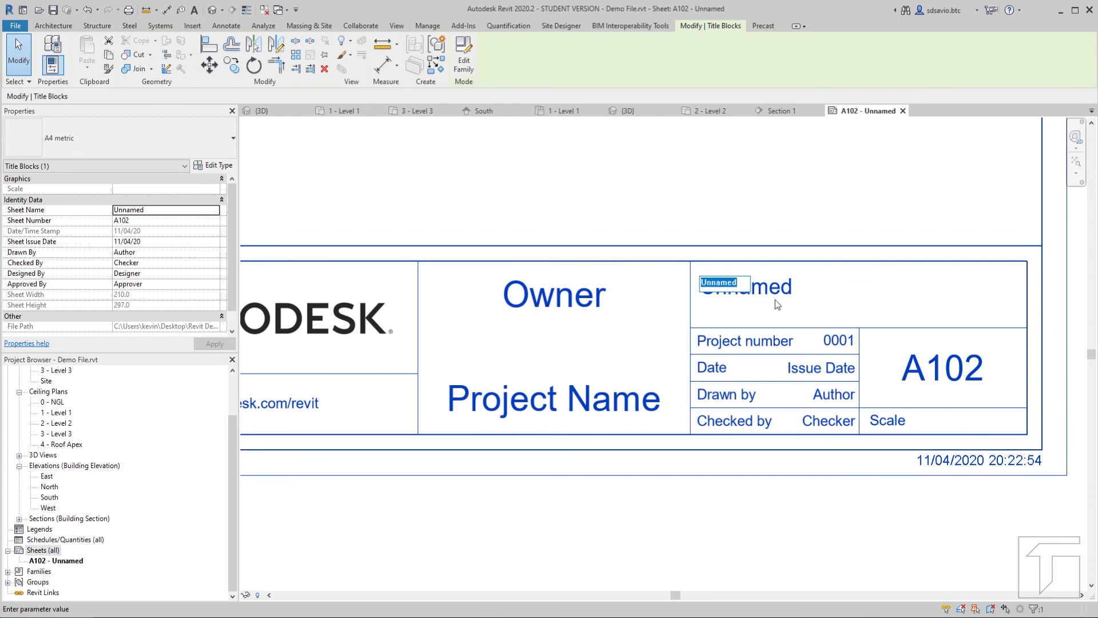
text(Ground Floor)
text( Plan)
key(Return)
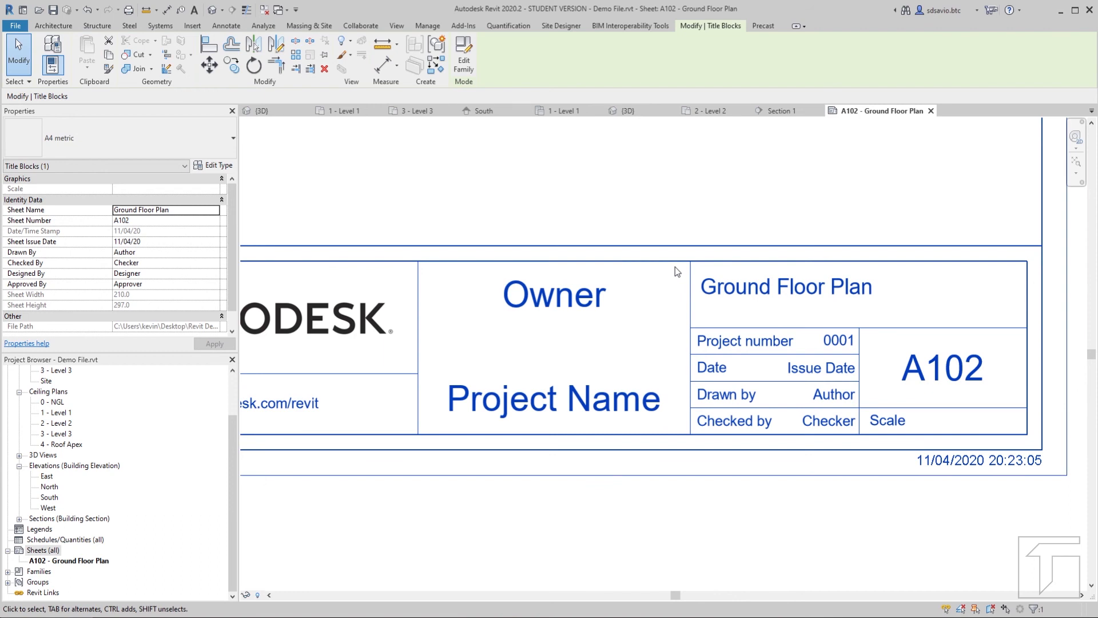
Step: Change the sheet number in the title block to A2
click(941, 377)
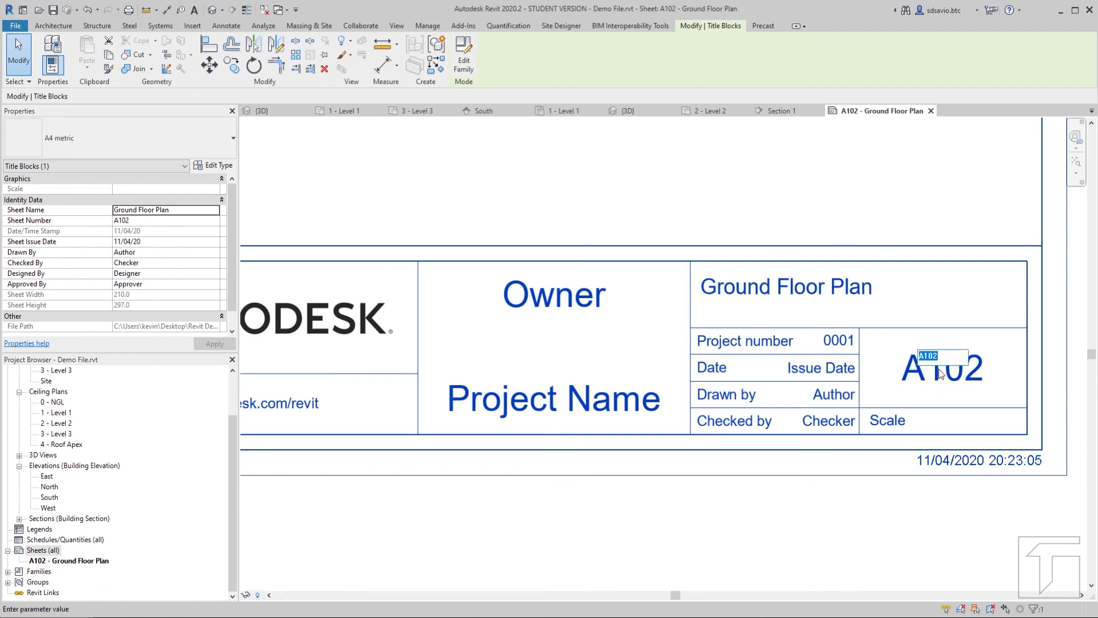
text(A2)
click(936, 194)
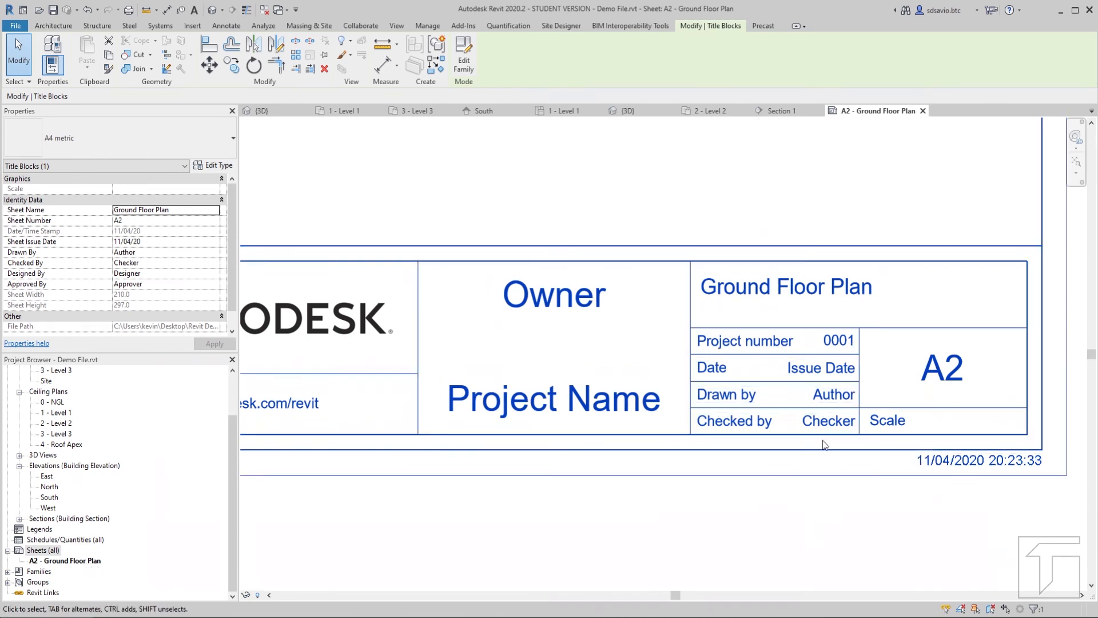
click(867, 194)
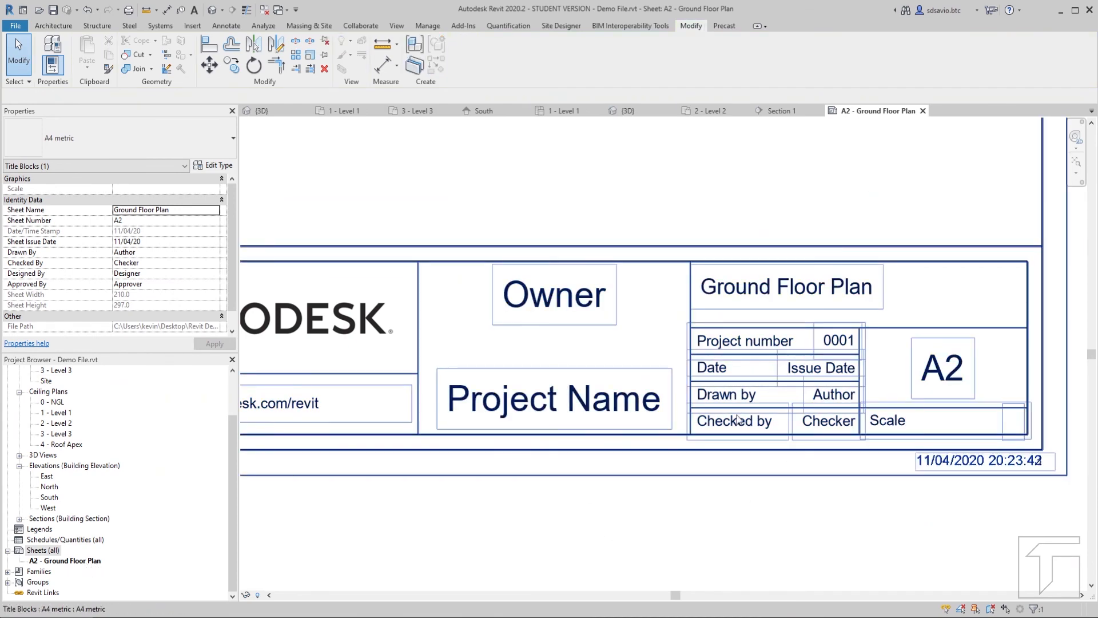
scroll(738, 417, down, 5)
key(Escape)
scroll(702, 167, down, 5)
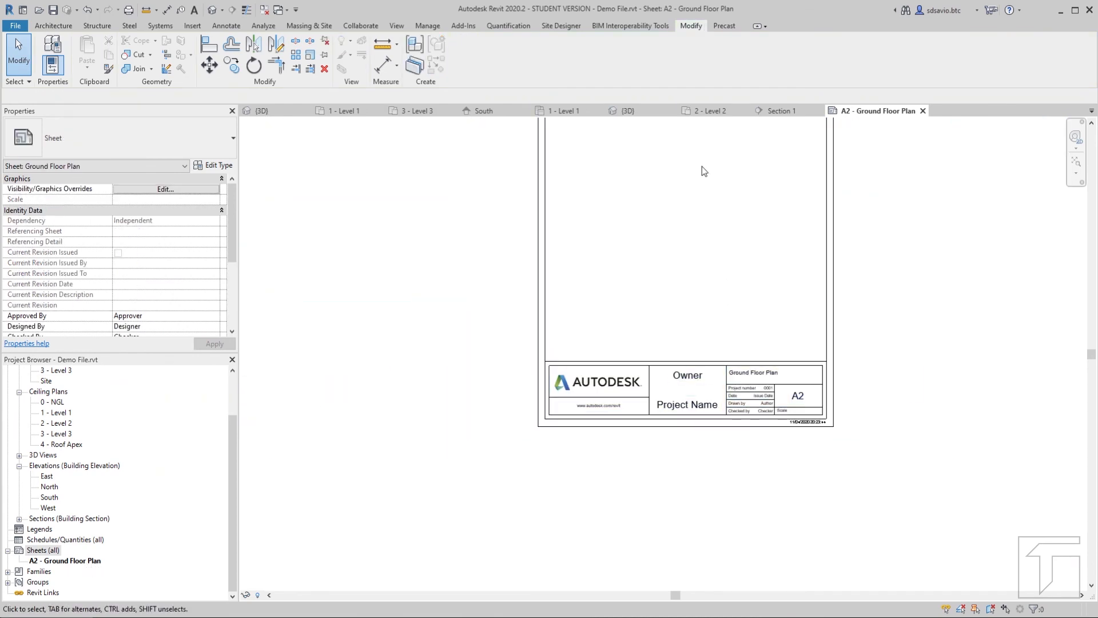
Step: Rotate the A4 titleblock on the Ground Floor Plan sheet 90° counter-clockwise about its centre into landscape orientation
click(346, 112)
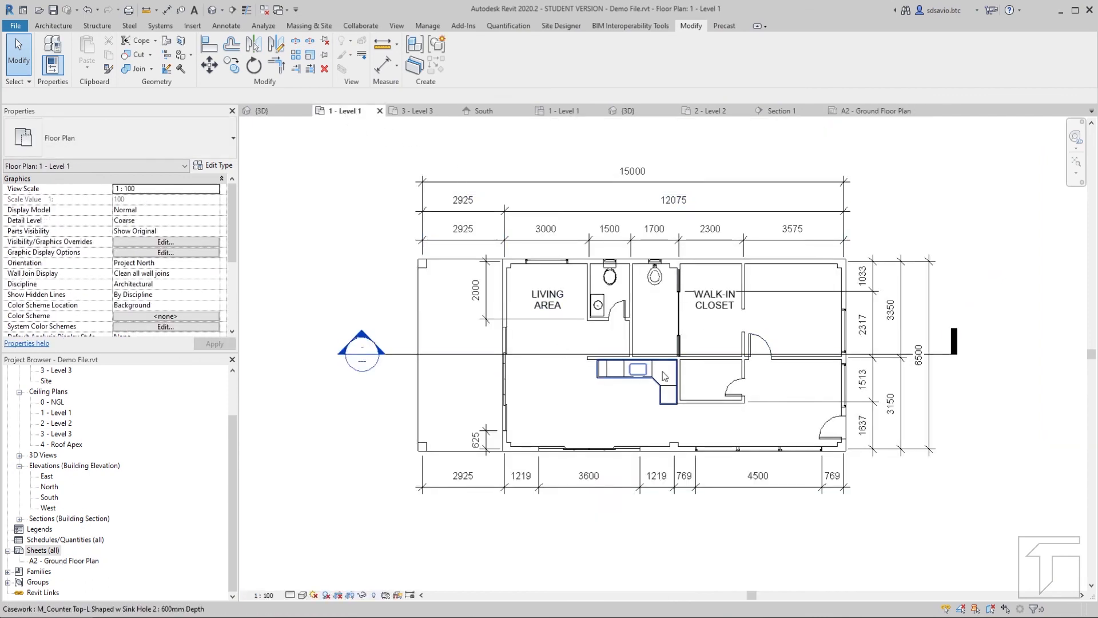
click(873, 112)
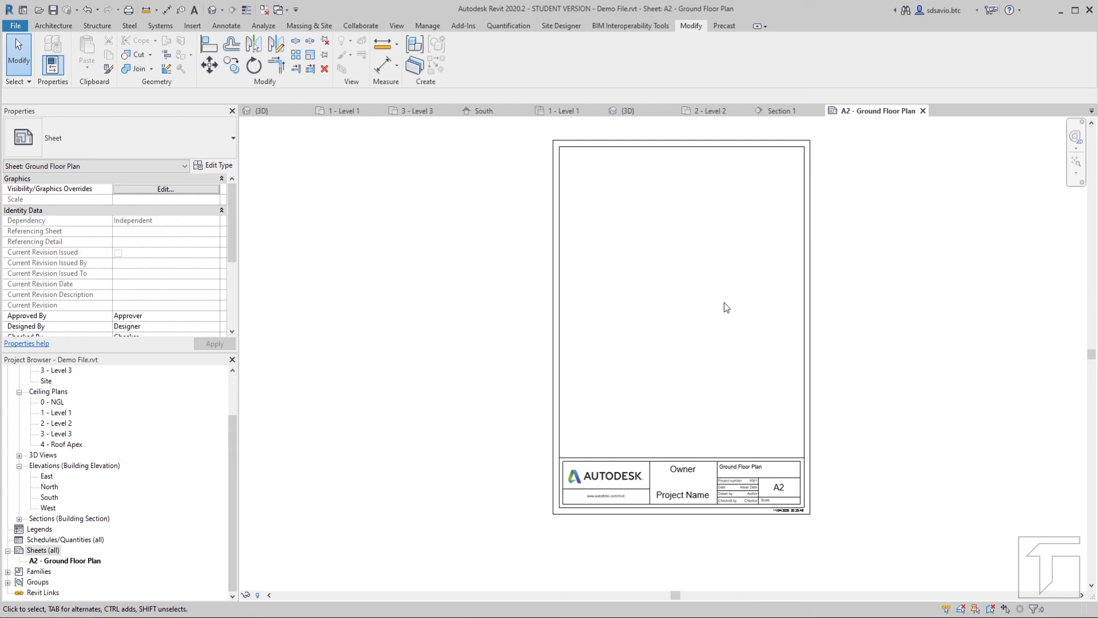
click(805, 274)
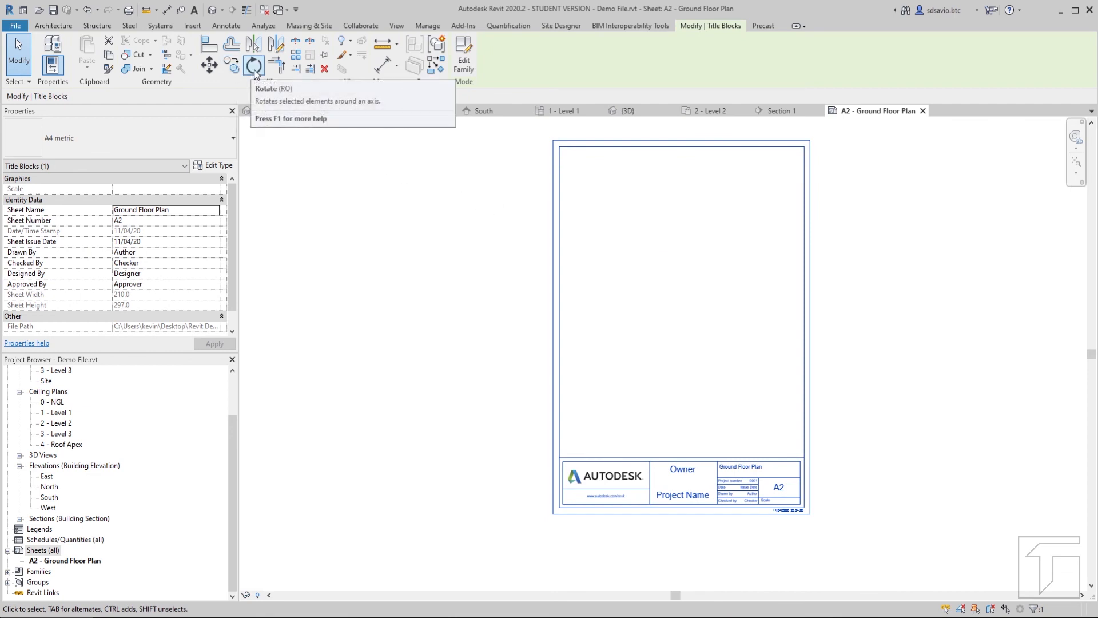
click(254, 67)
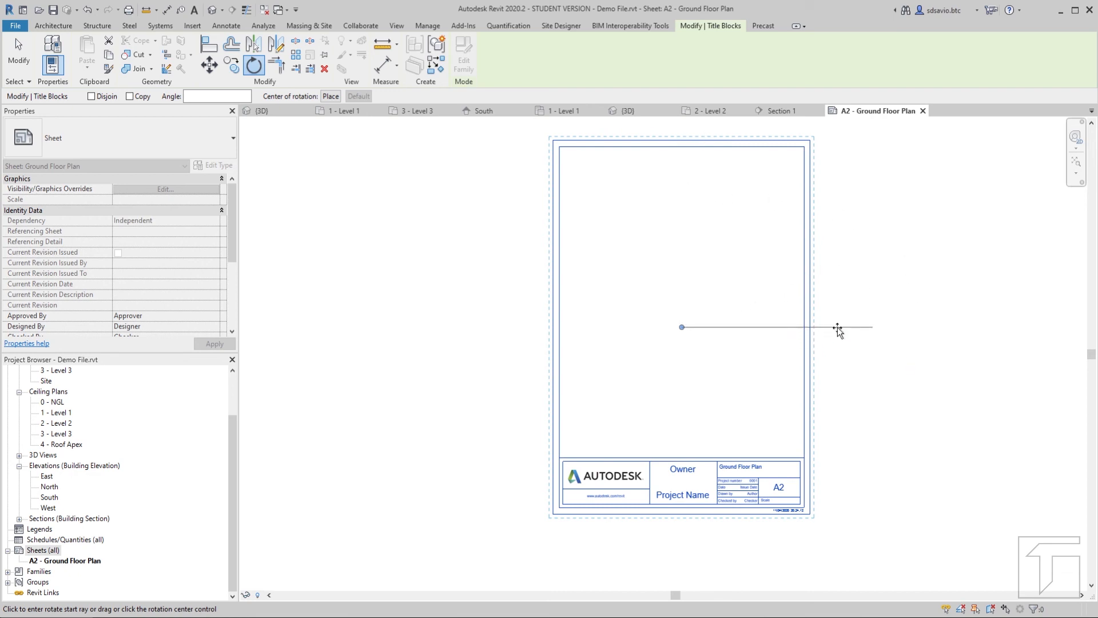
click(837, 328)
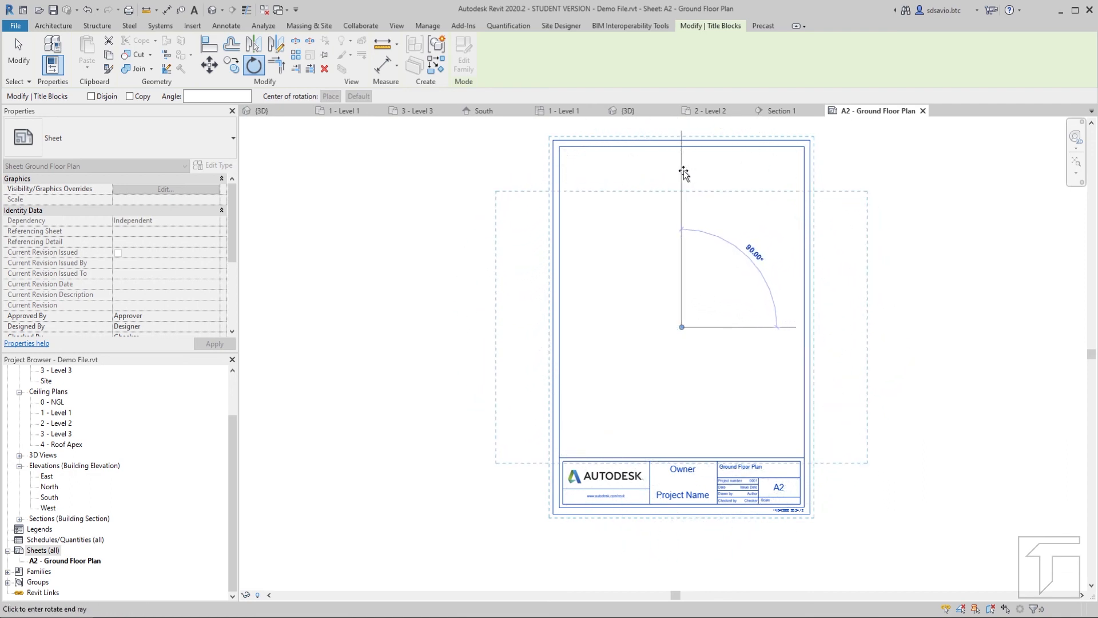
click(684, 171)
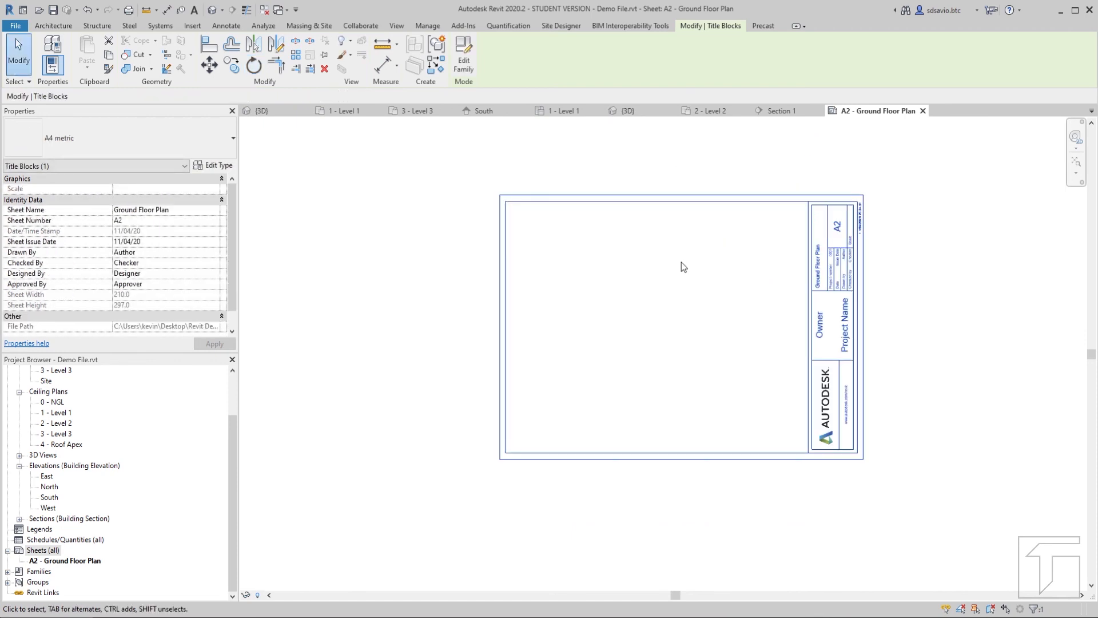
scroll(681, 266, up, 1)
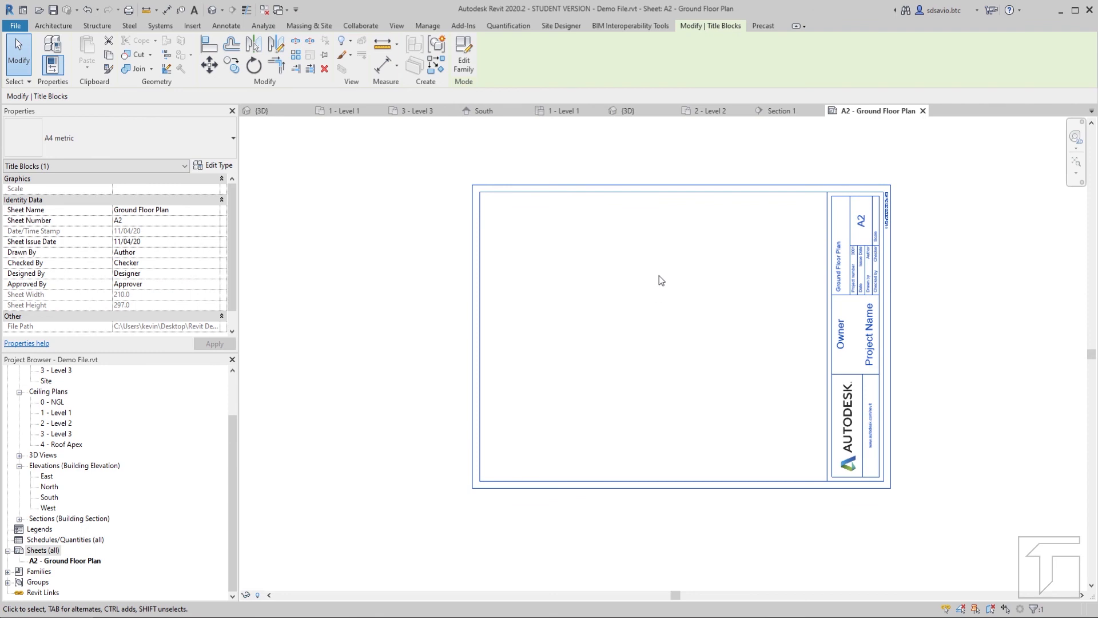
middle_drag(659, 276, 633, 297)
click(993, 249)
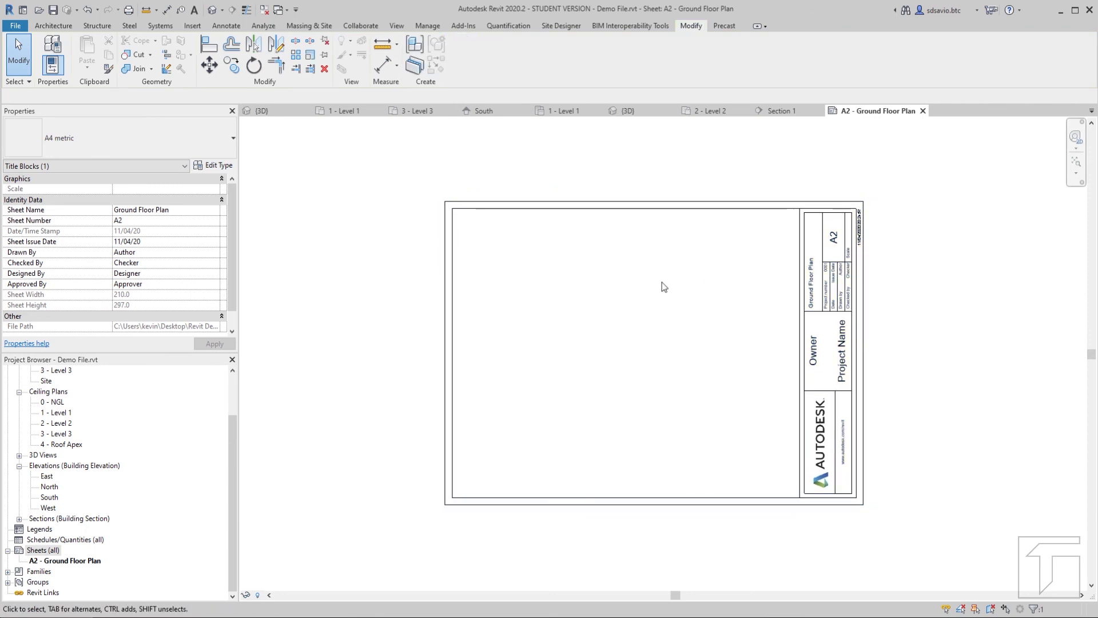
click(624, 311)
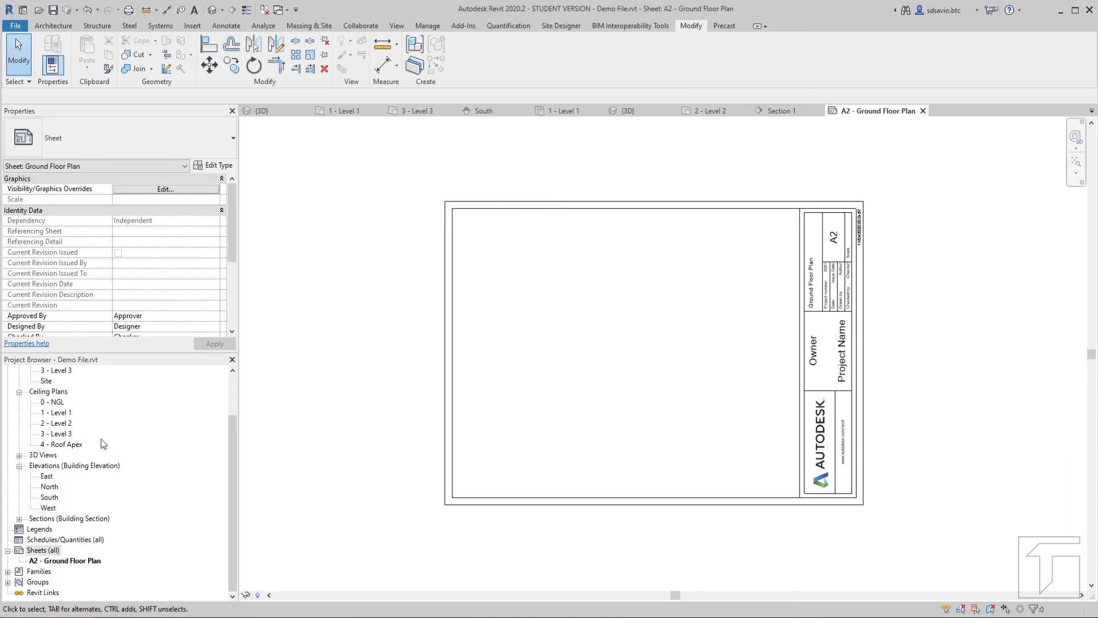
Step: Place the 1 - Level 1 floor plan view on the sheet so the plan drawing sits inside the titleblock border
drag(236, 463, 234, 407)
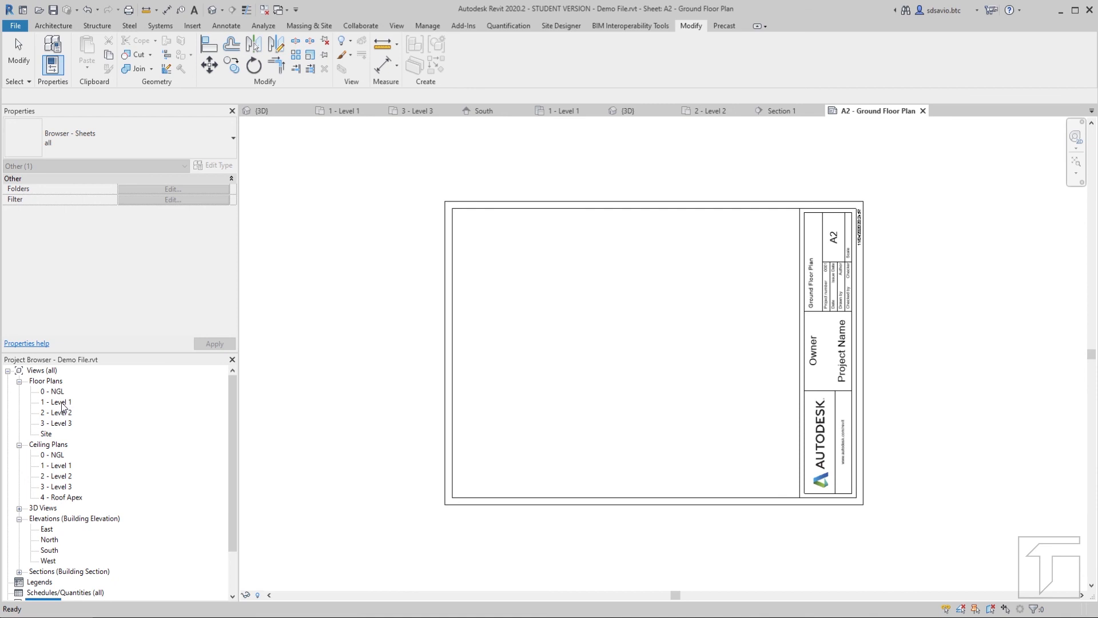
click(59, 402)
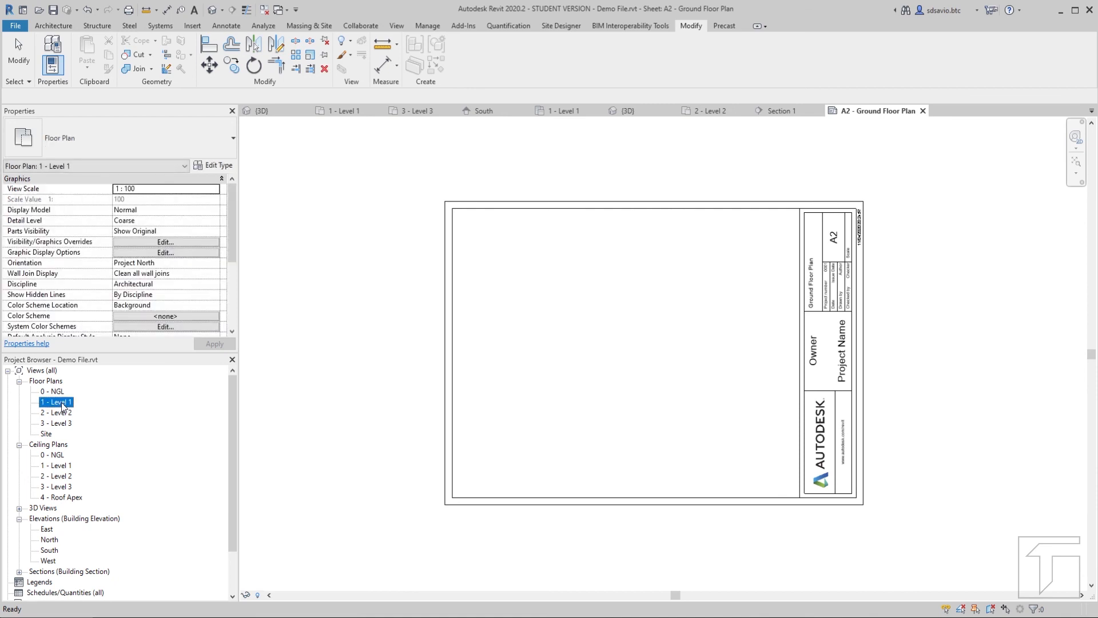
drag(63, 408, 612, 315)
drag(617, 321, 623, 325)
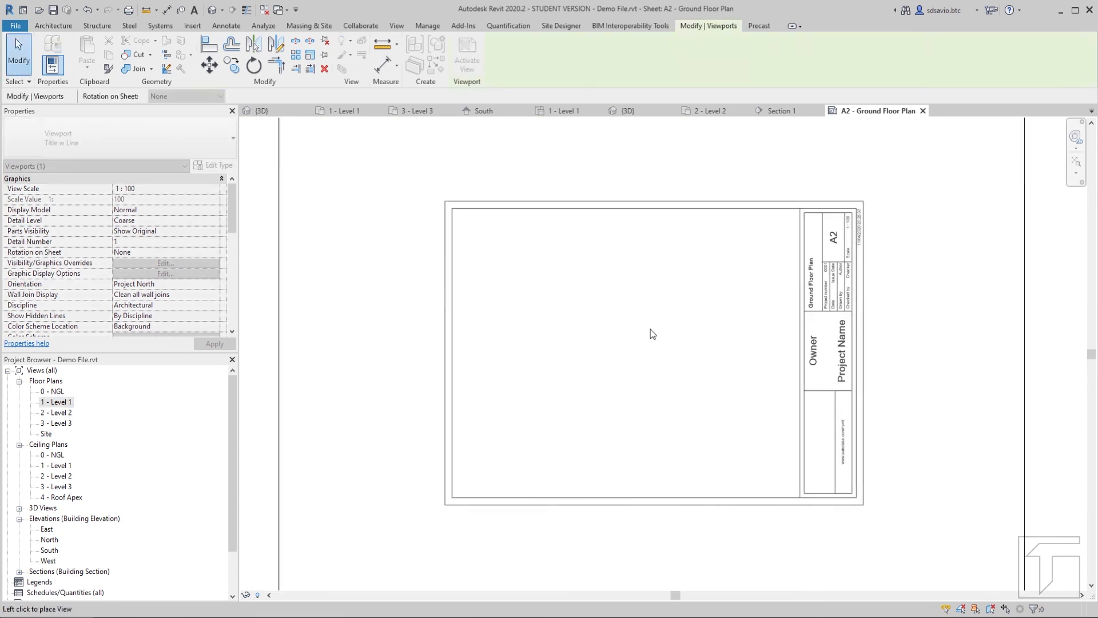
scroll(646, 334, down, 3)
scroll(645, 339, down, 1)
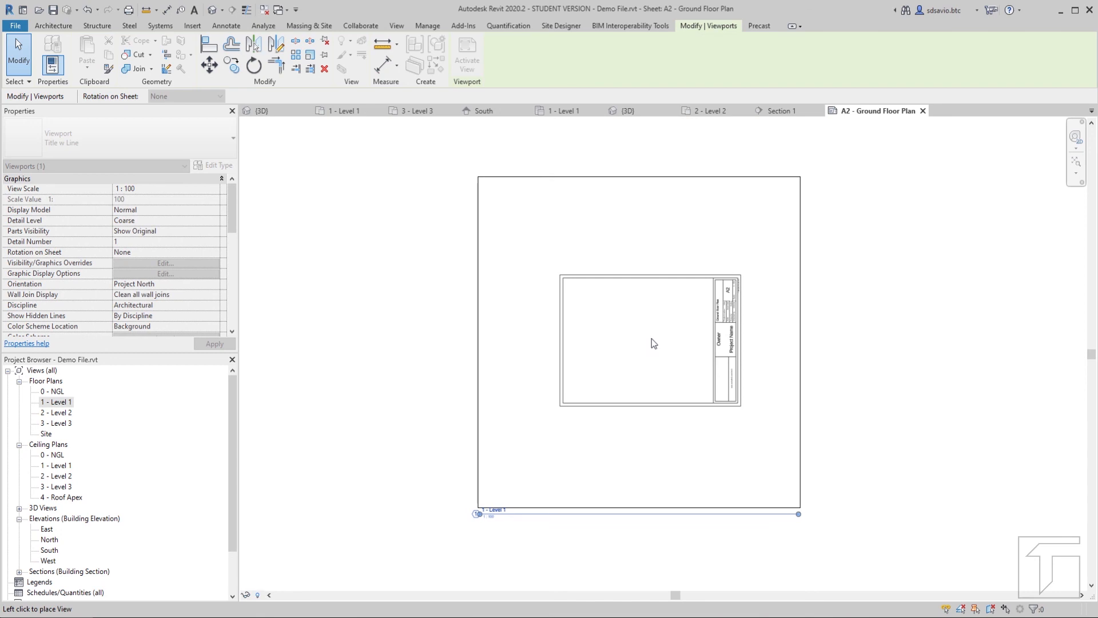
click(651, 338)
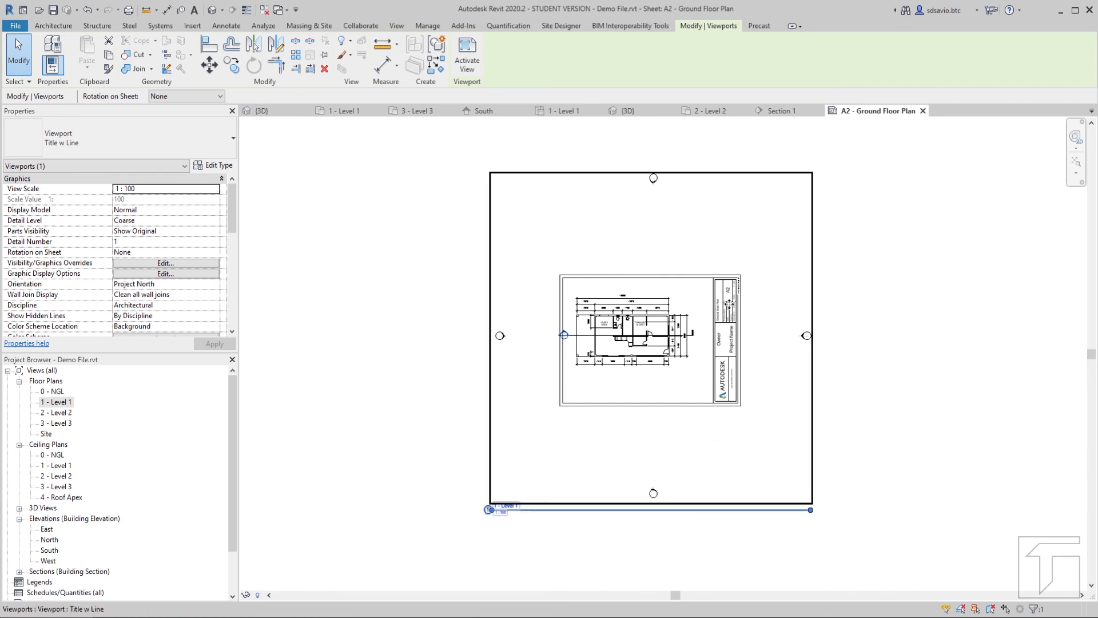
Step: Open the type properties of the placed Level 1 viewport's Title w Line type
scroll(729, 304, up, 6)
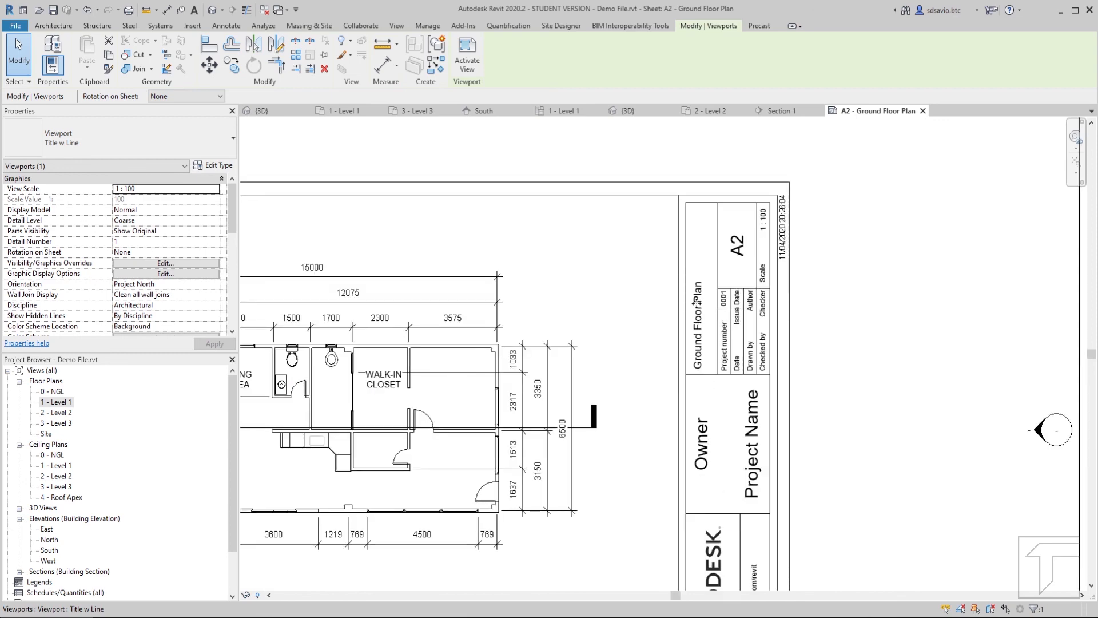
scroll(695, 297, down, 2)
scroll(694, 324, down, 3)
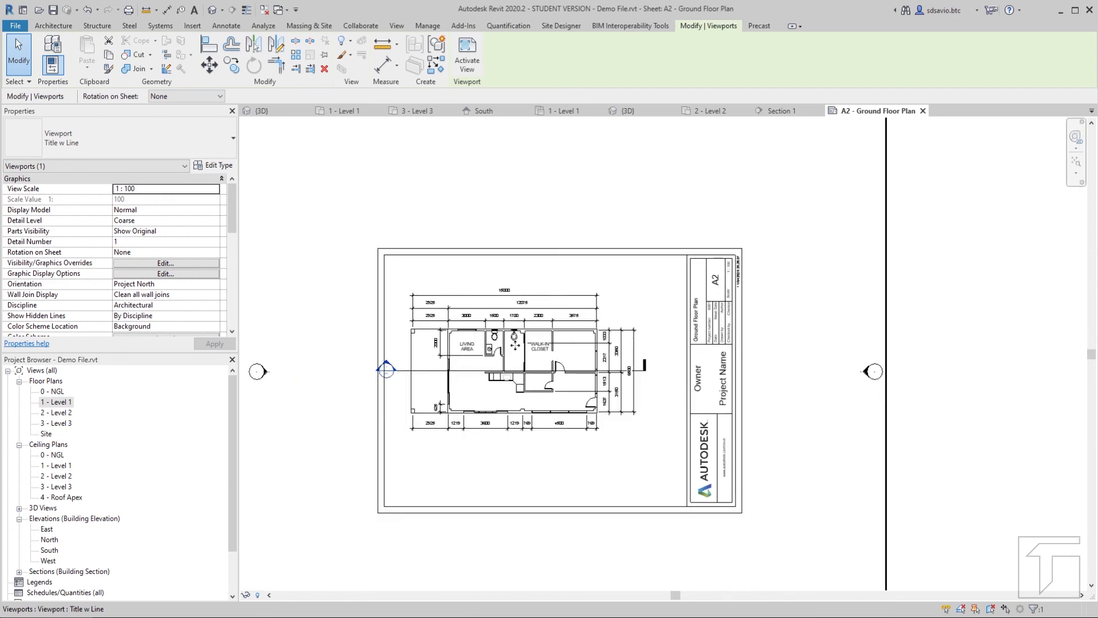
scroll(658, 334, down, 3)
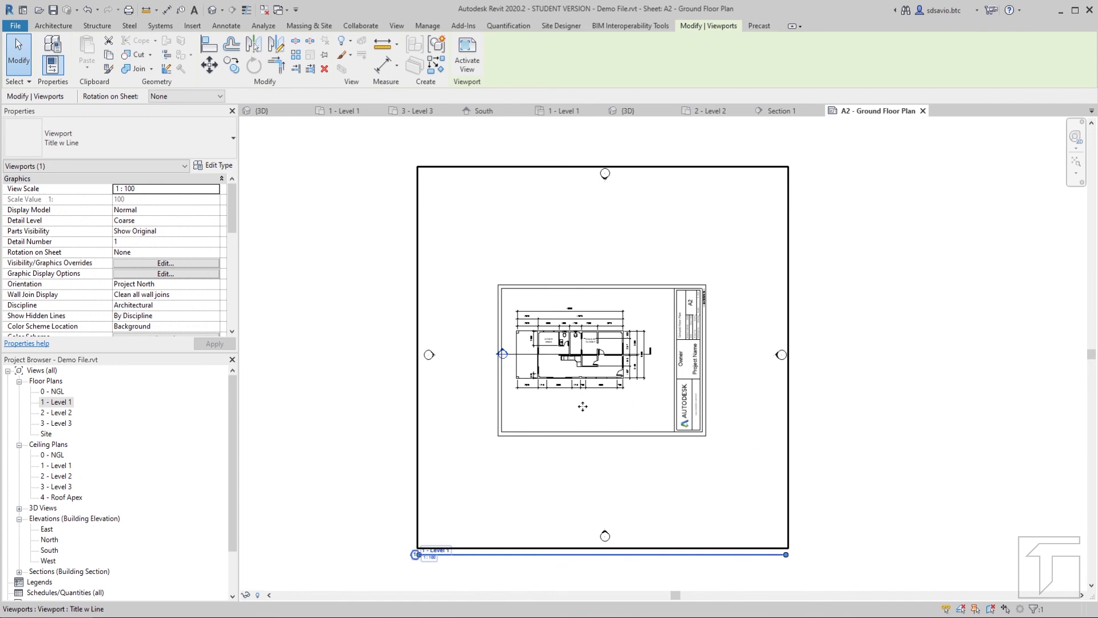
click(131, 135)
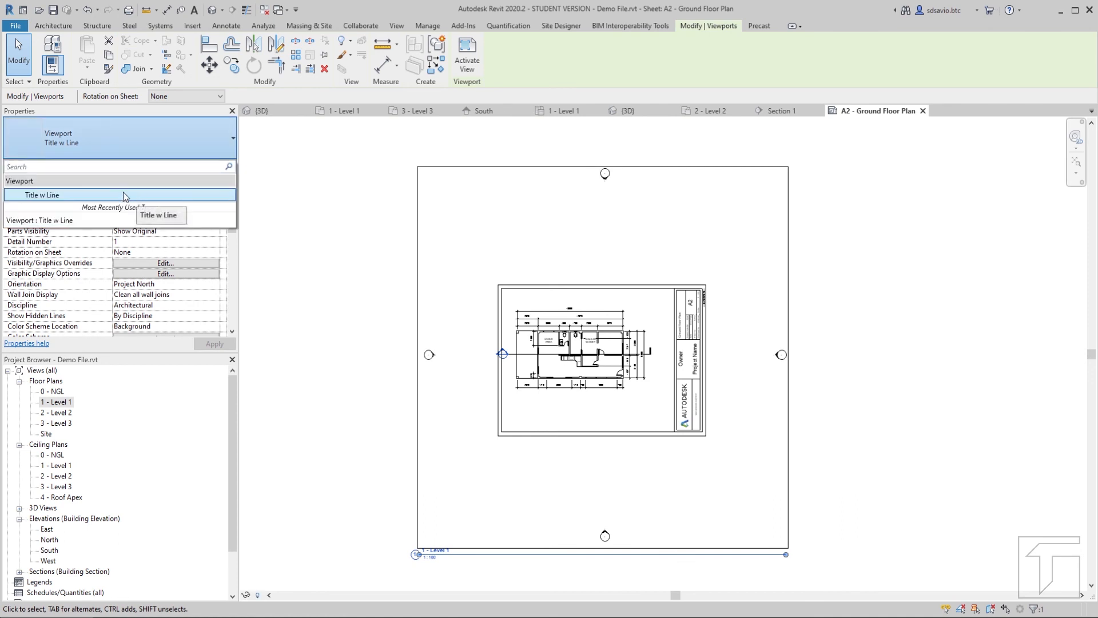
click(184, 135)
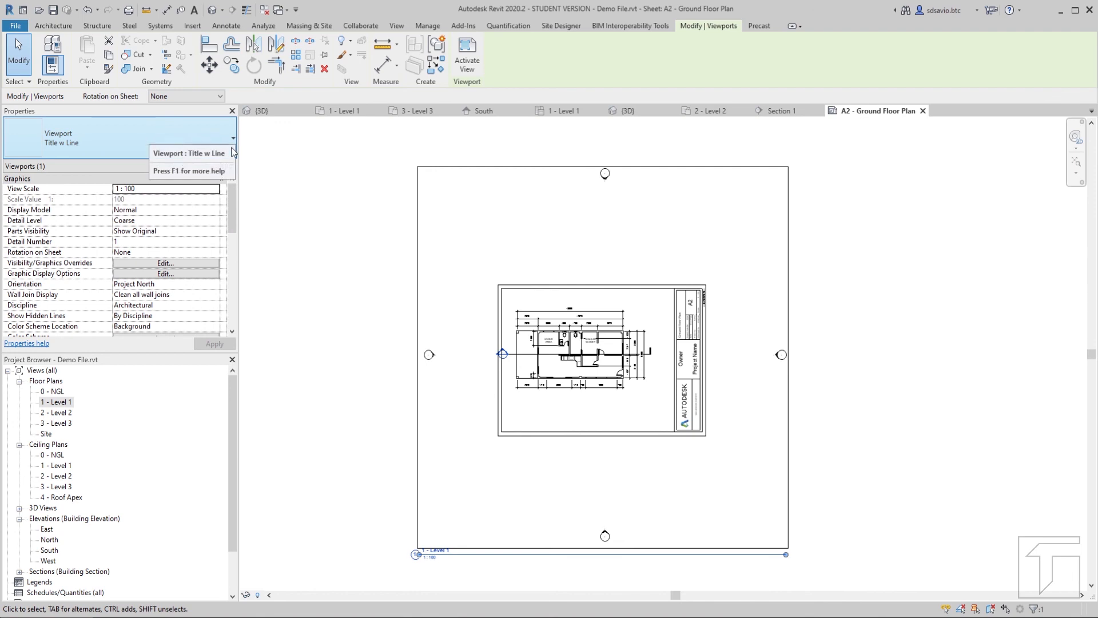
click(215, 166)
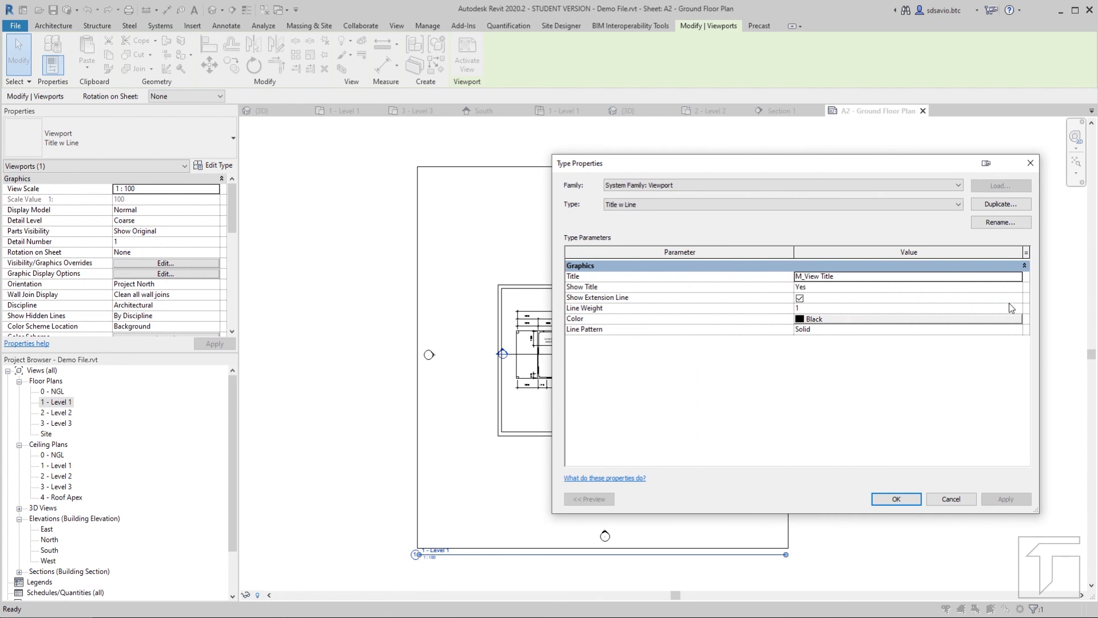
click(1022, 283)
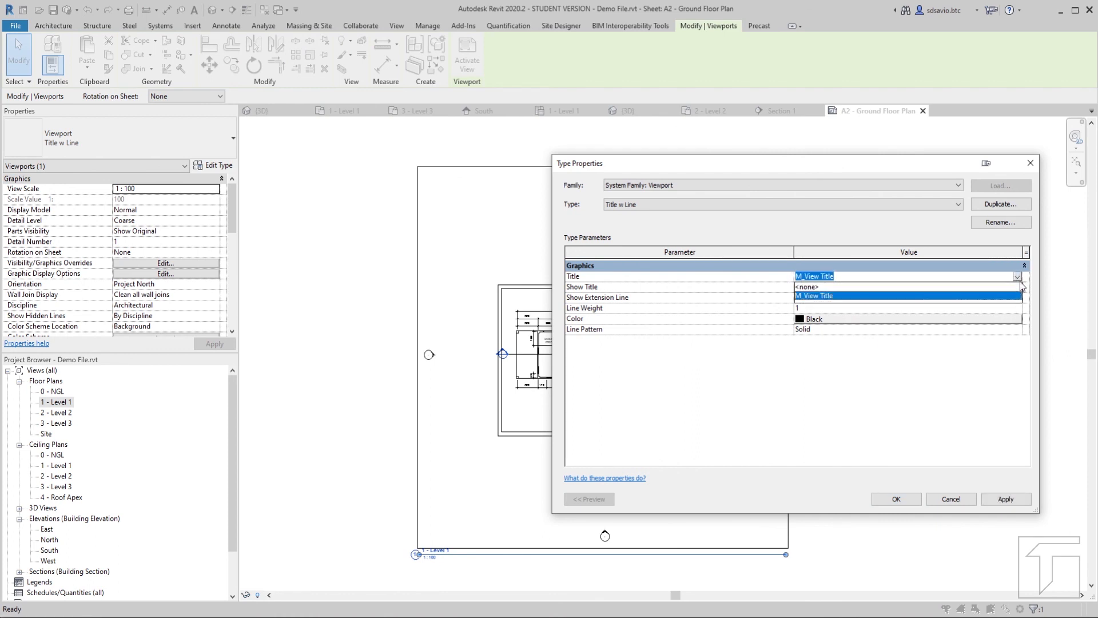
click(1020, 285)
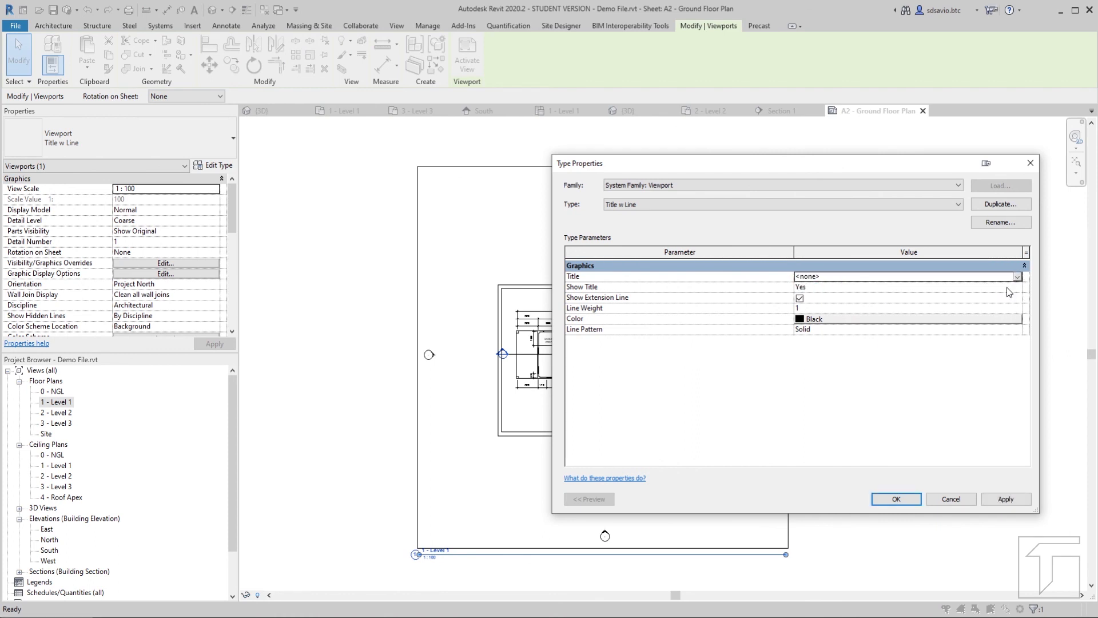
click(1019, 282)
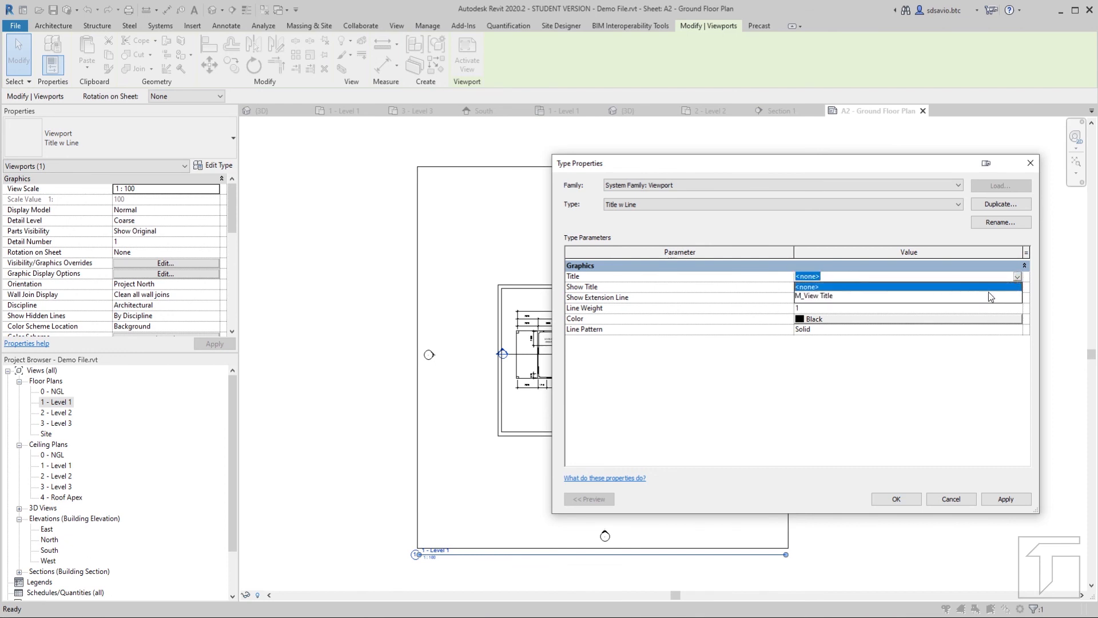
click(990, 297)
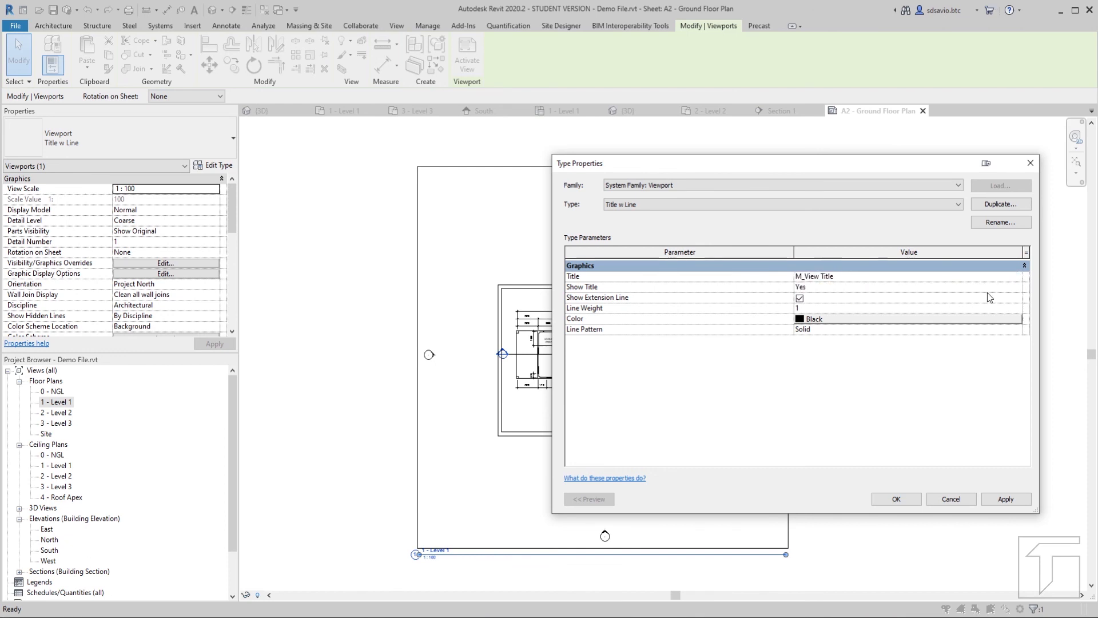
Step: Set Show Title to No for the Title w Line viewport type and apply the change
click(1020, 288)
click(1018, 288)
click(808, 312)
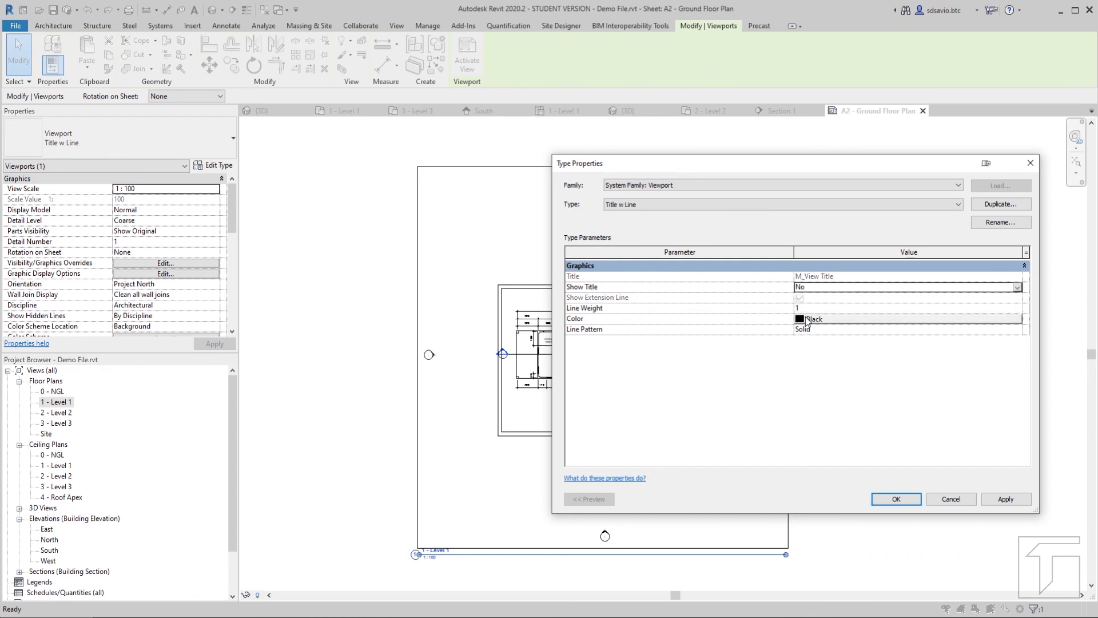
click(998, 500)
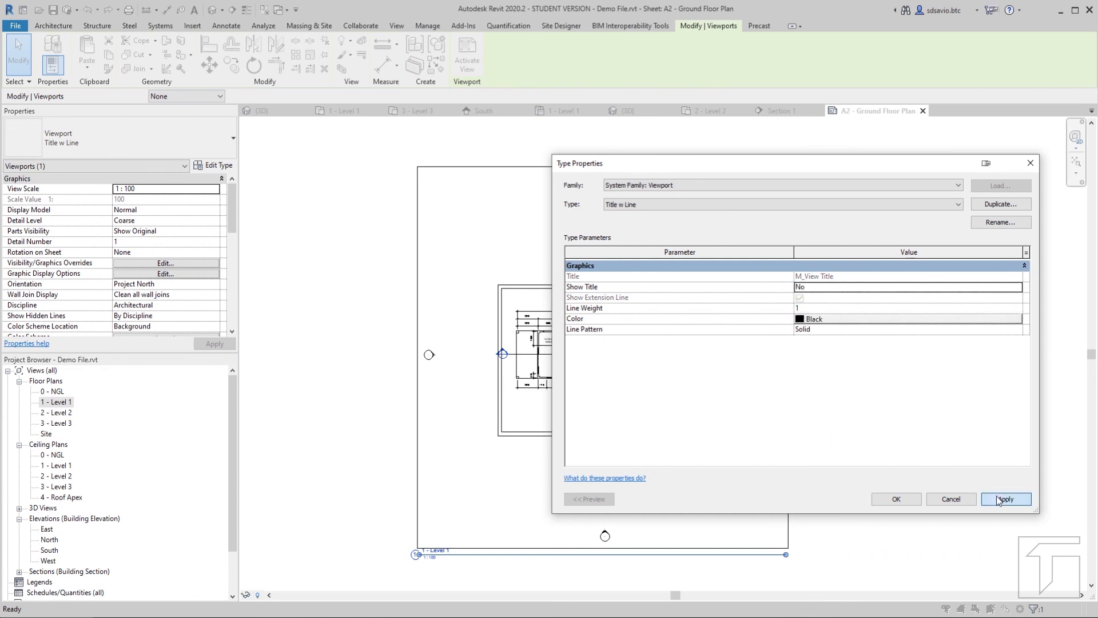
click(902, 499)
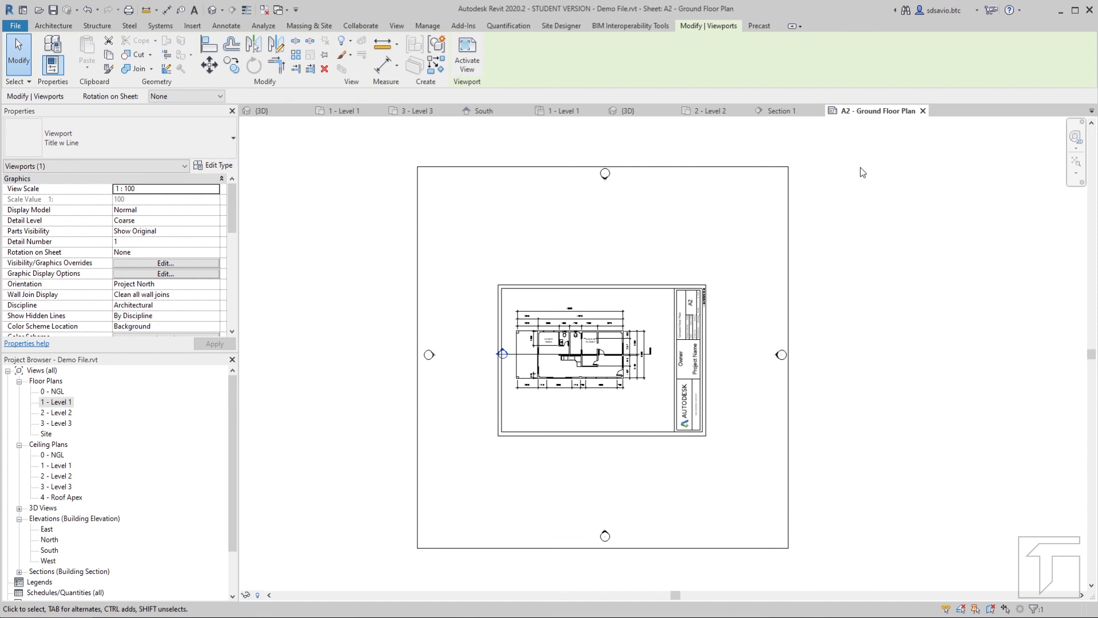
Step: Activate the Level 1 view on the sheet and enable both Crop View and Crop Region Visible
double_click(574, 256)
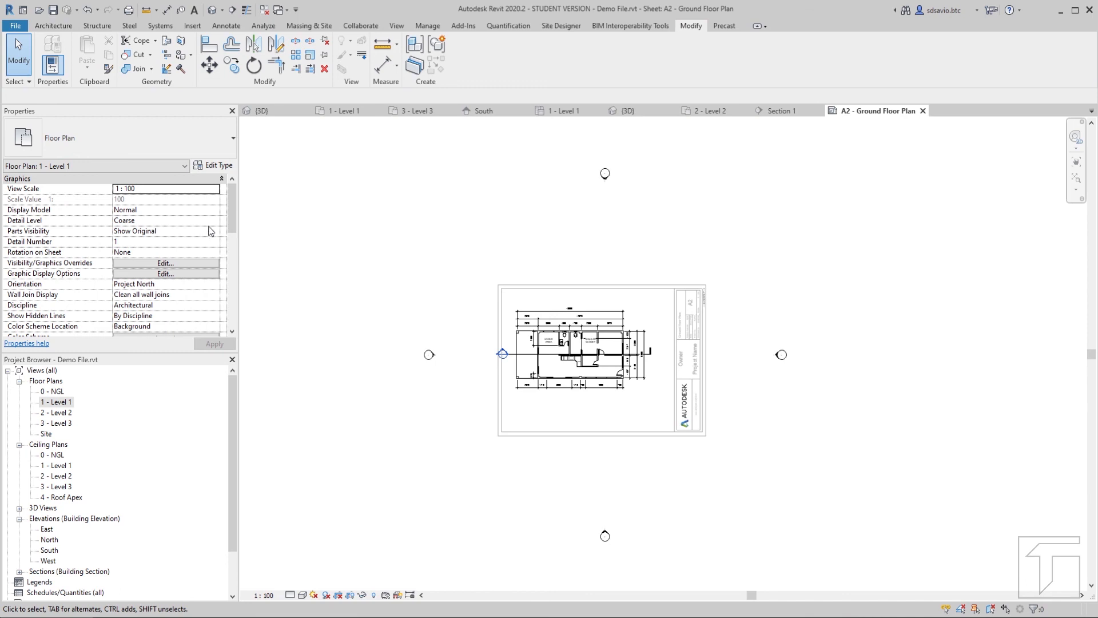
drag(231, 201, 234, 257)
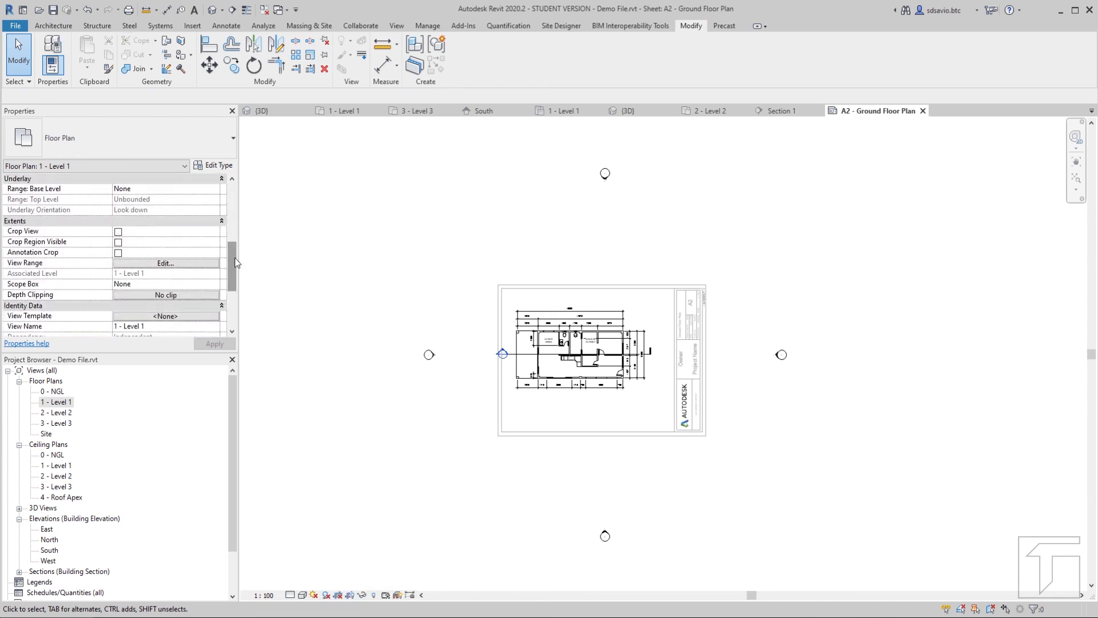
click(117, 232)
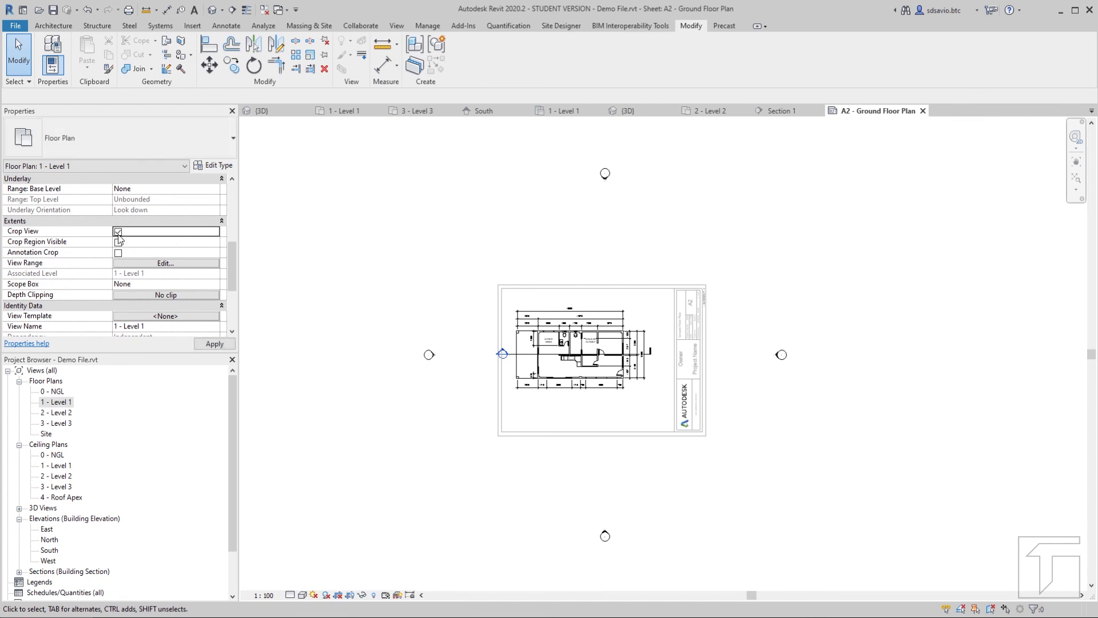
click(118, 243)
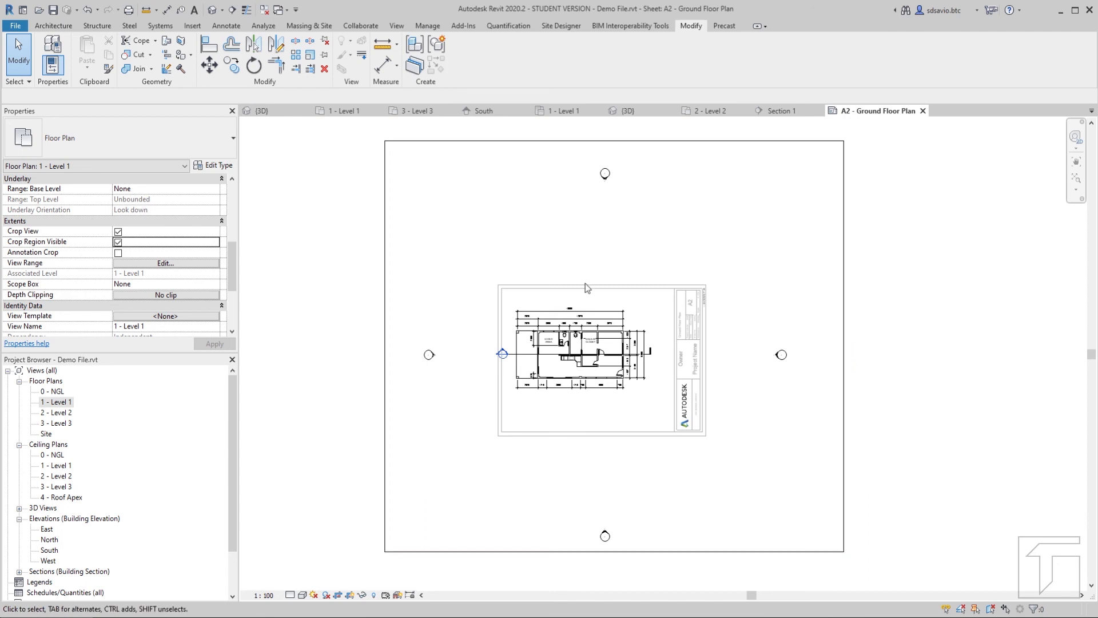
Step: Shrink the crop region on all four sides until it closely surrounds the floor plan and its dimensions
click(387, 291)
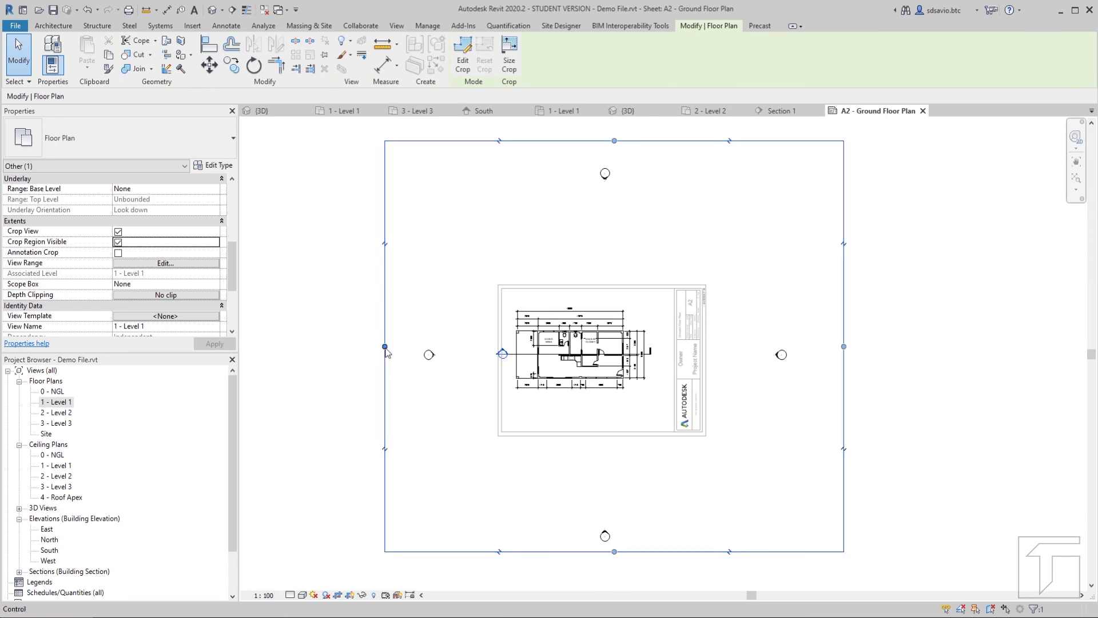
drag(385, 348, 491, 345)
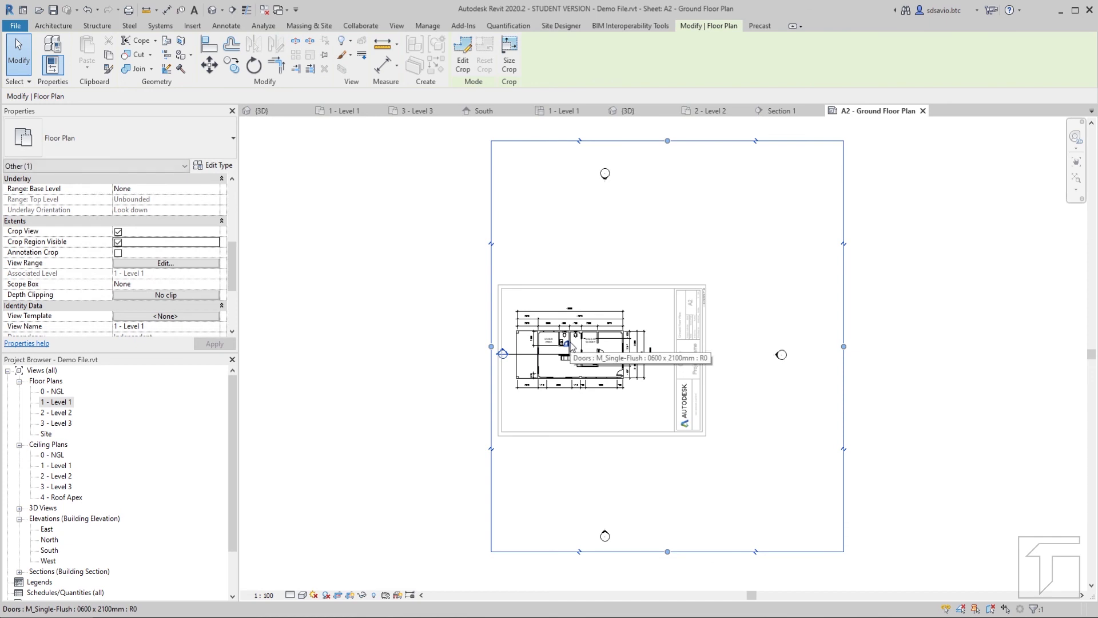
drag(668, 552, 632, 396)
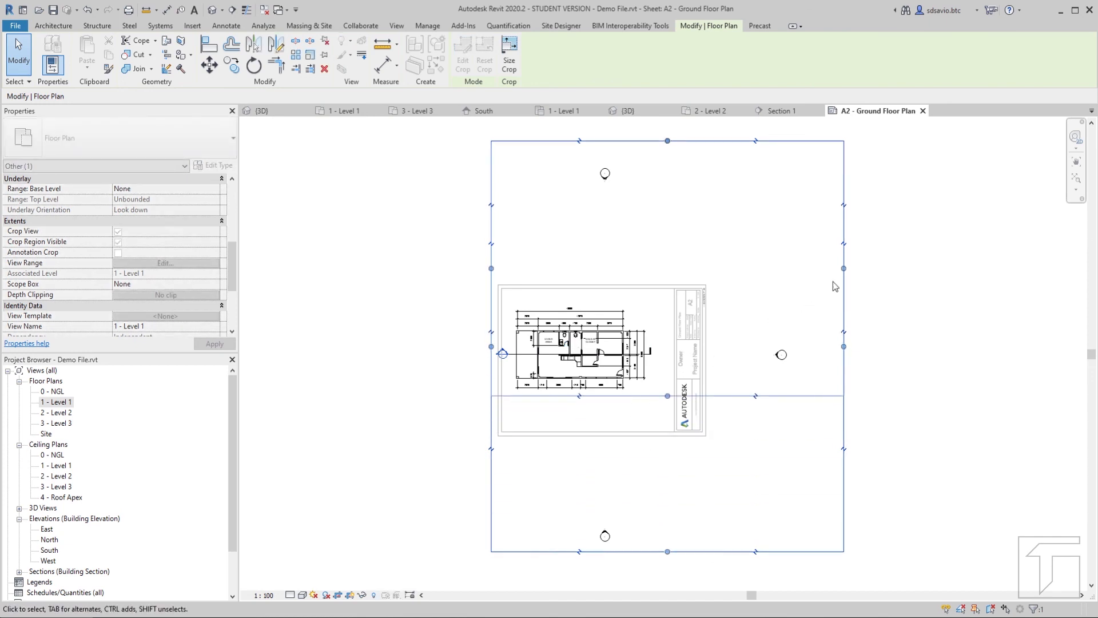
drag(844, 269, 655, 283)
drag(573, 141, 572, 305)
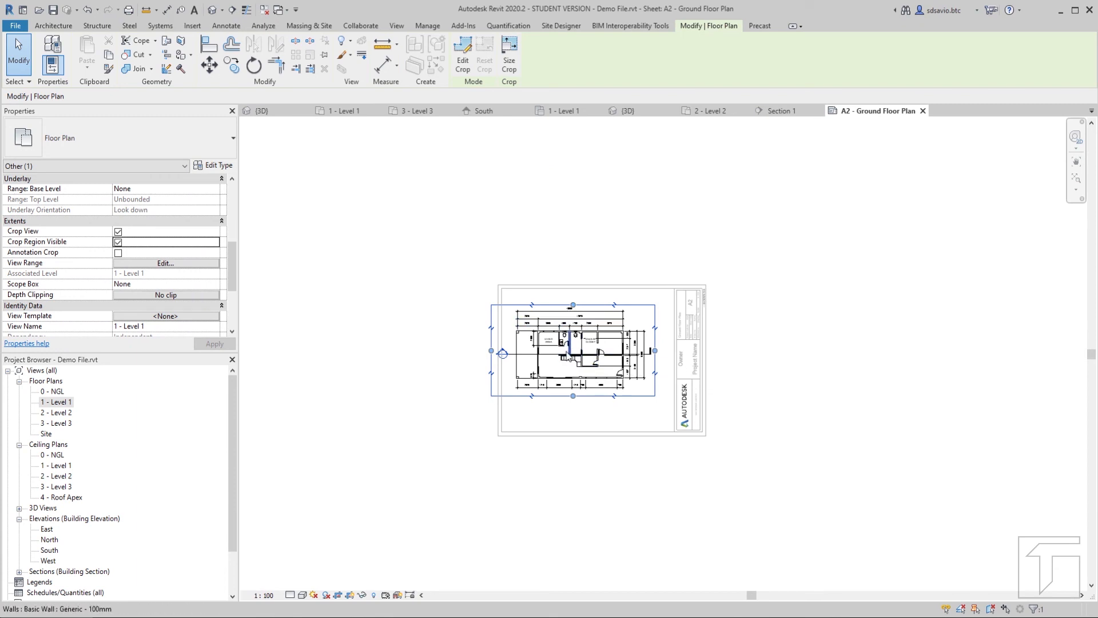
Step: Deactivate the Level 1 floor plan view to return to editing the sheet
click(565, 353)
right_click(567, 351)
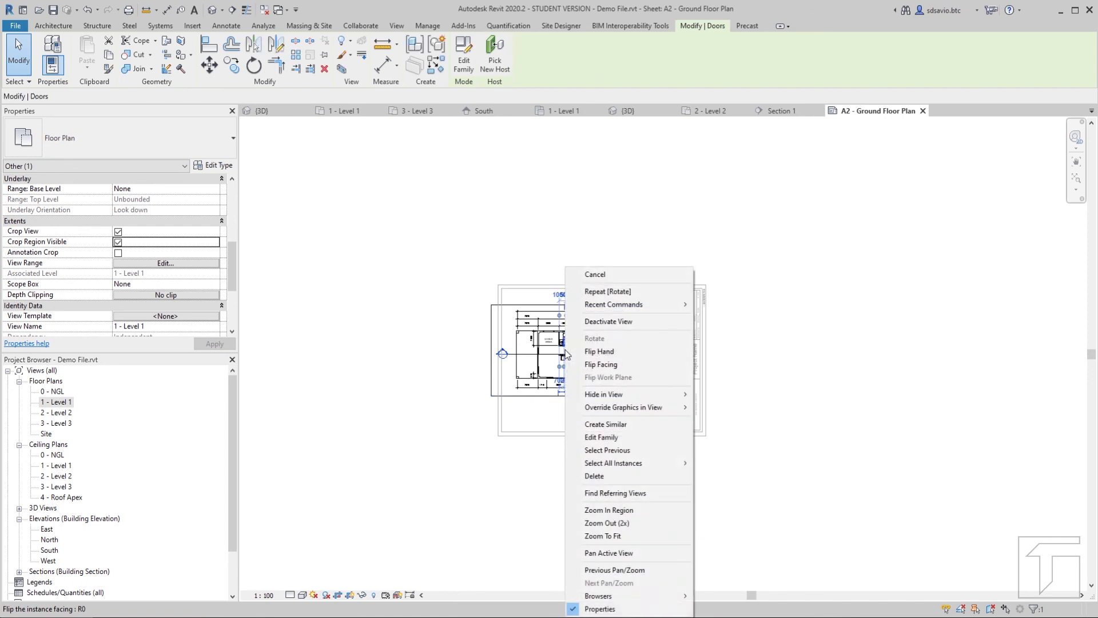
click(595, 322)
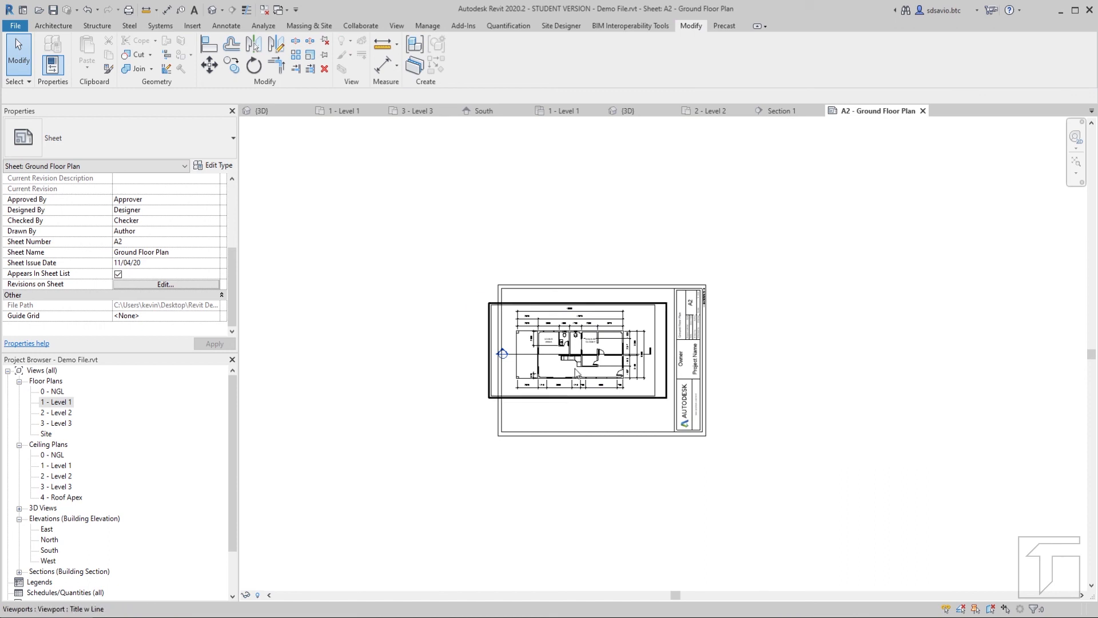
Step: Reactivate the Level 1 view on the sheet, turn off Crop Region Visible, and deactivate the view
scroll(572, 366, up, 4)
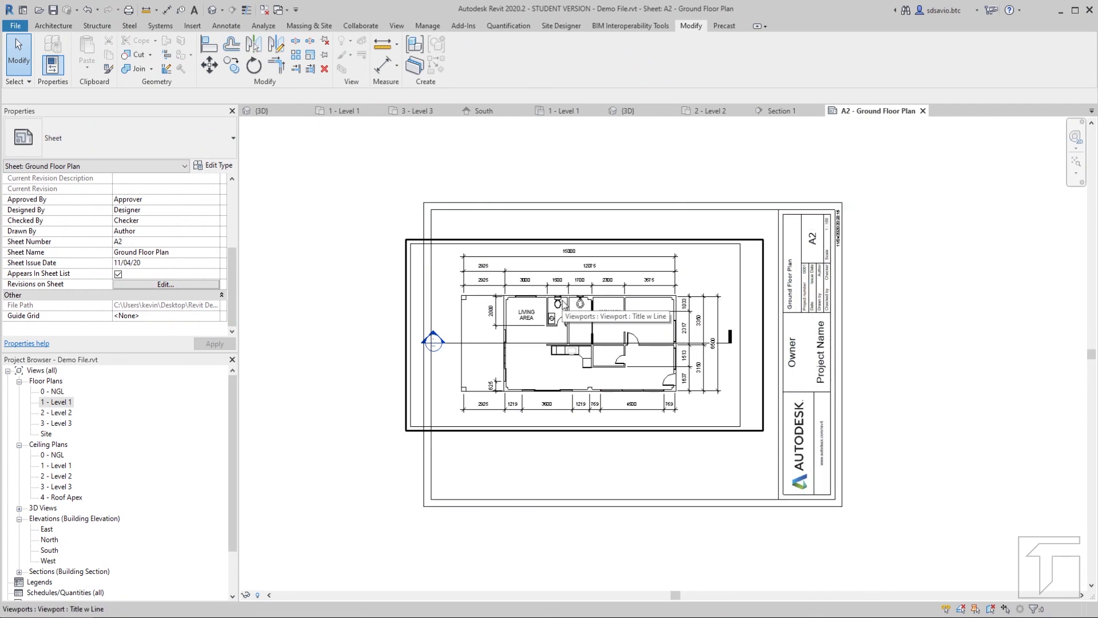
double_click(563, 303)
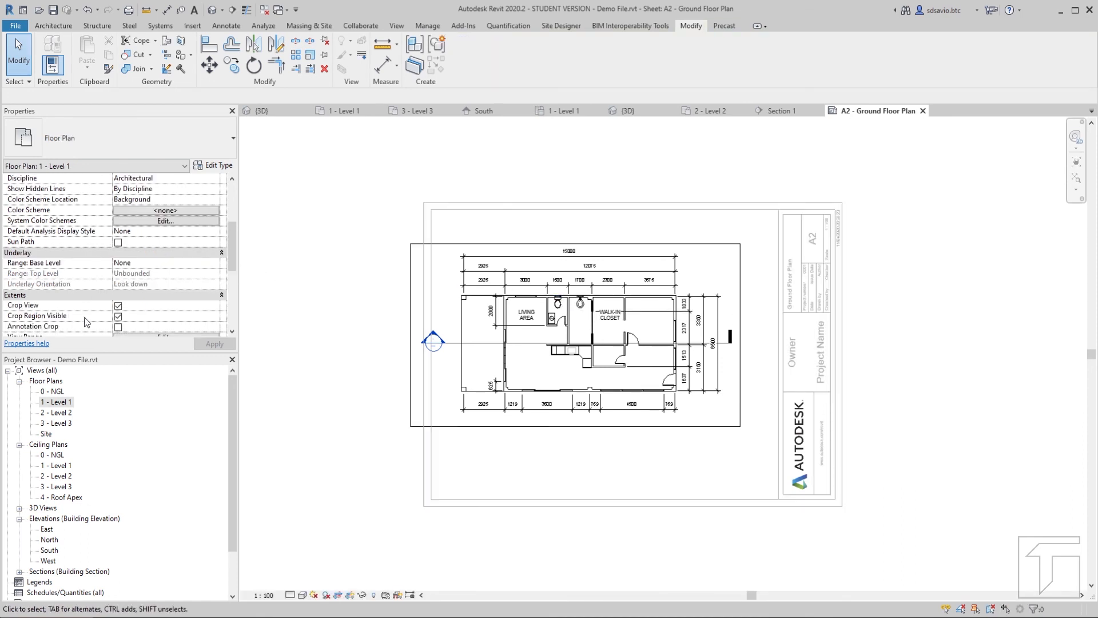
click(118, 316)
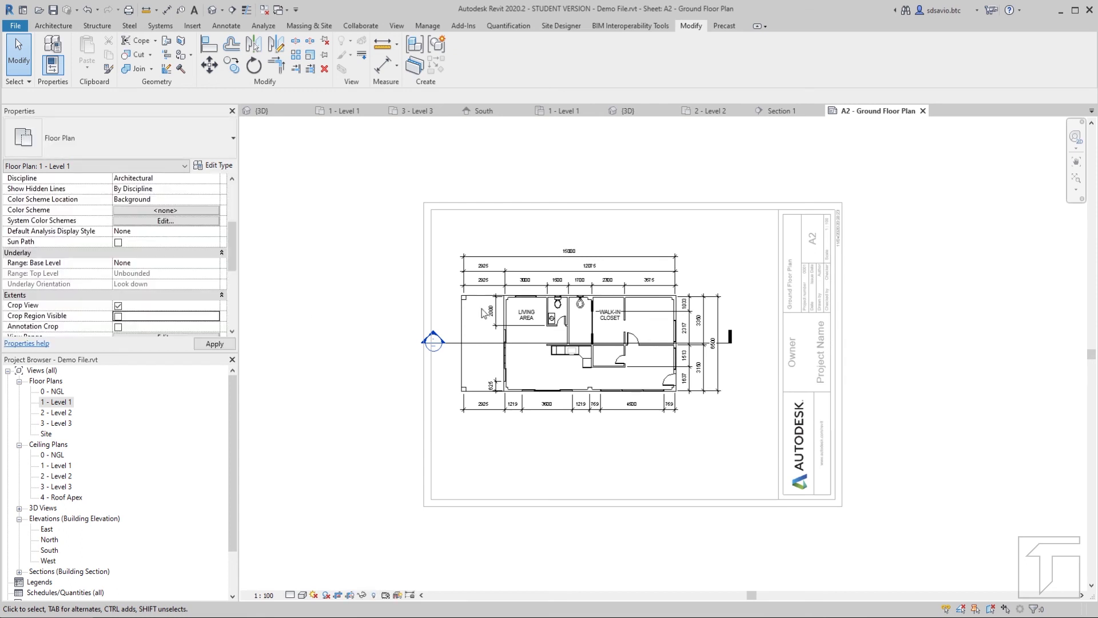
right_click(503, 306)
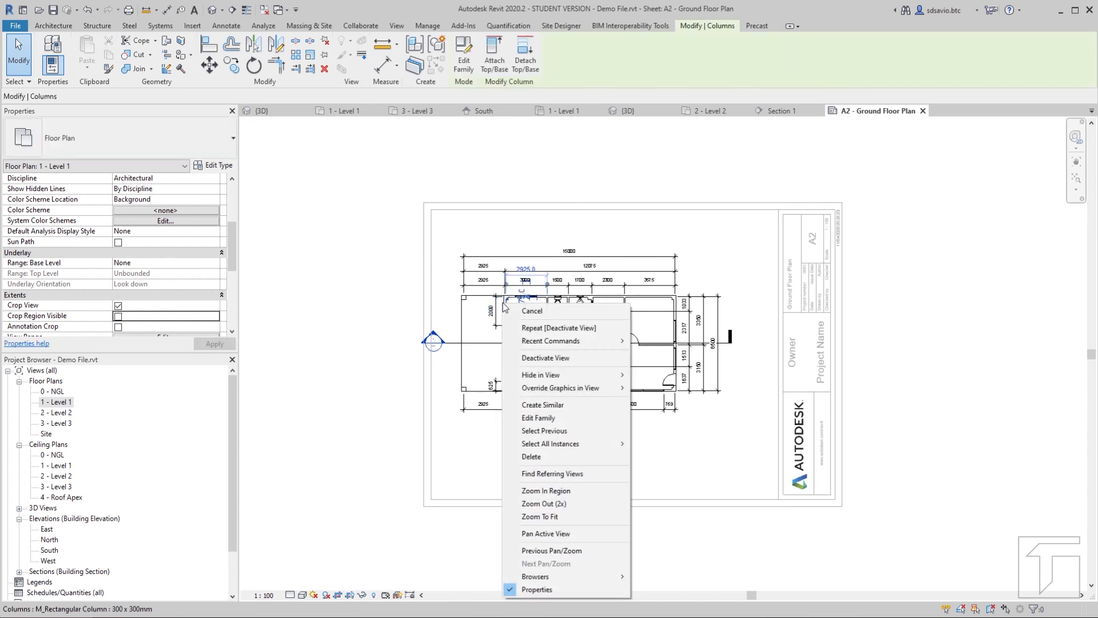
click(541, 356)
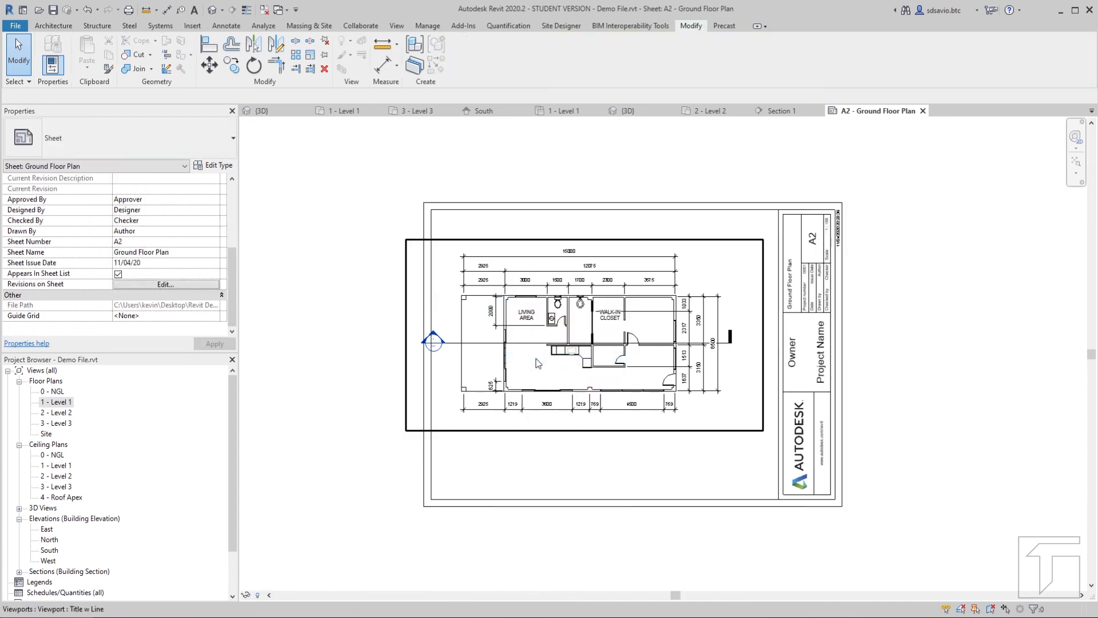
Step: Nudge the Level 1 viewport right and down until the plan sits roughly centred in the sheet's drawing area
click(581, 417)
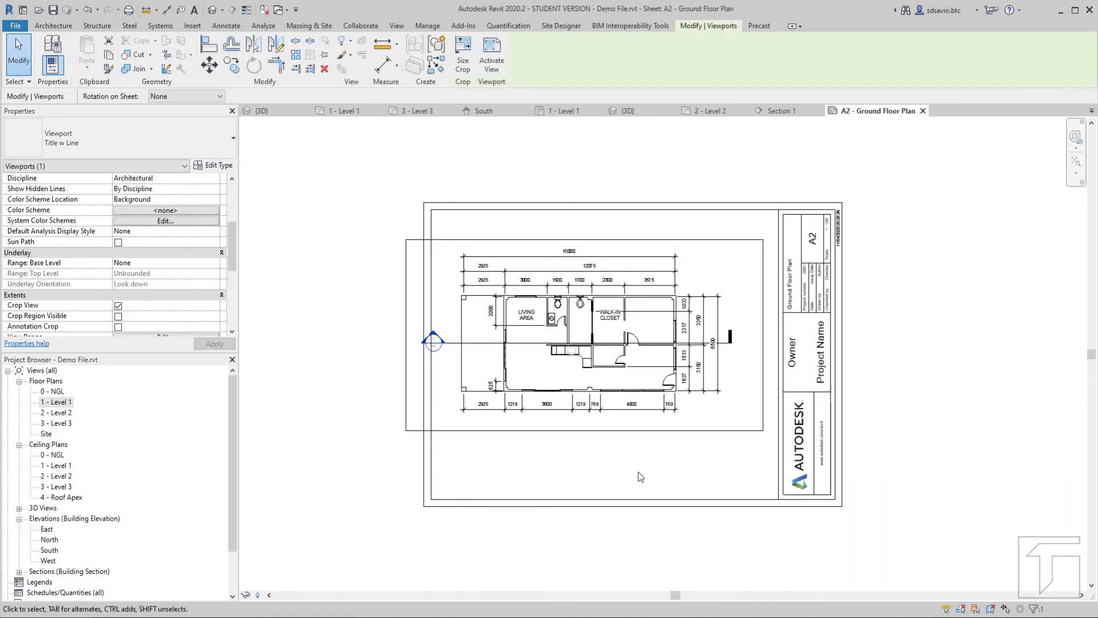
key(Right)
key(Right)
key(Right)
key(Right)
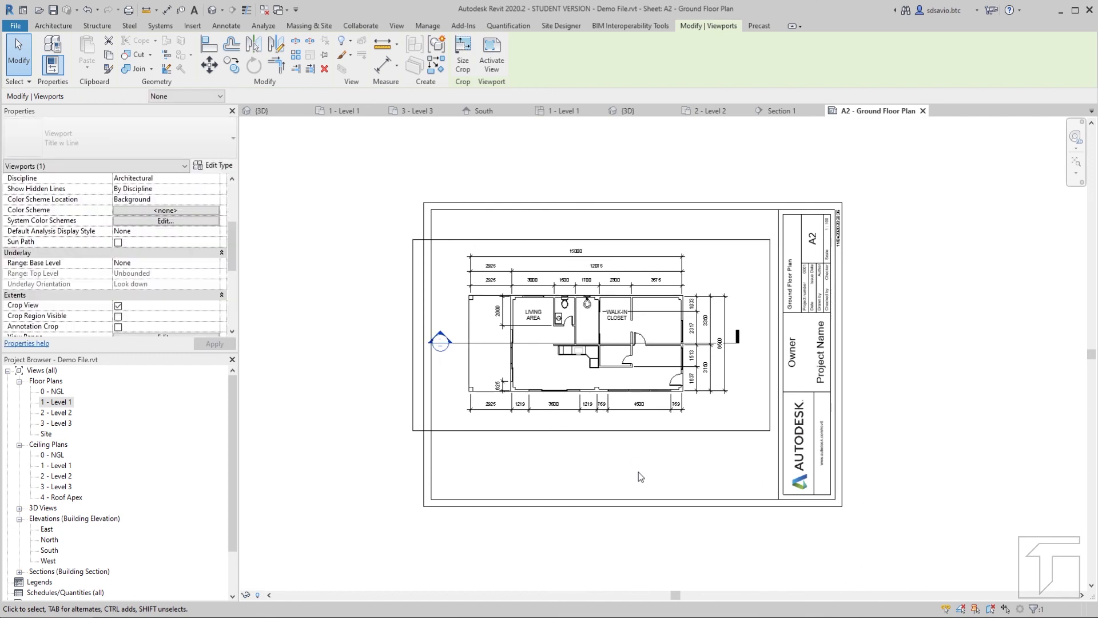
key(shift+Right)
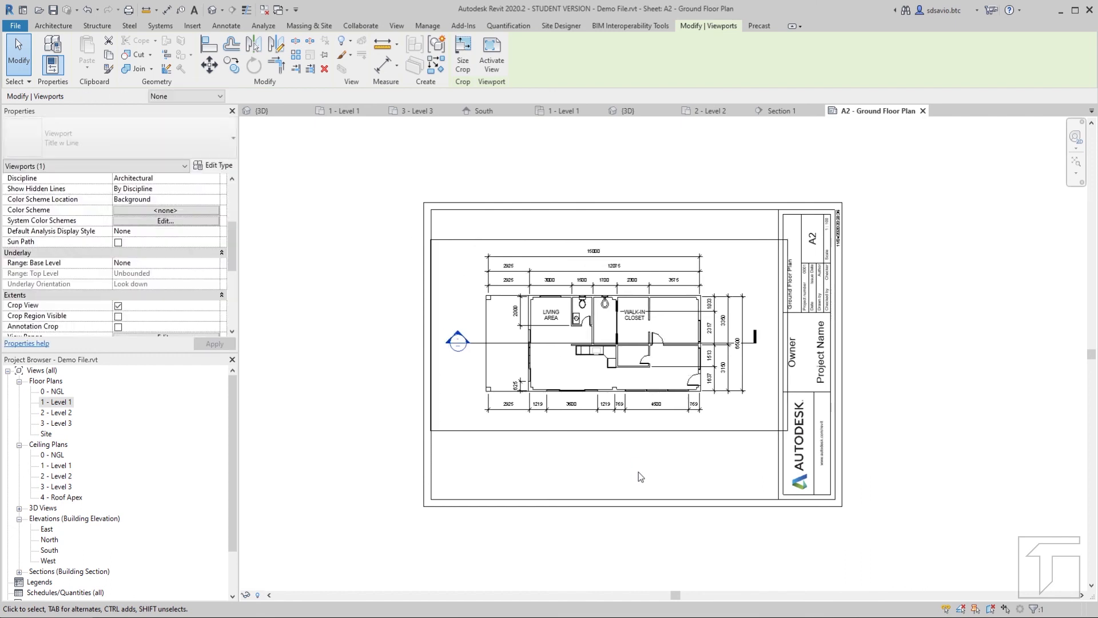
key(Down)
key(Down)
key(Down)
key(Down)
key(Down)
key(Down)
key(Down)
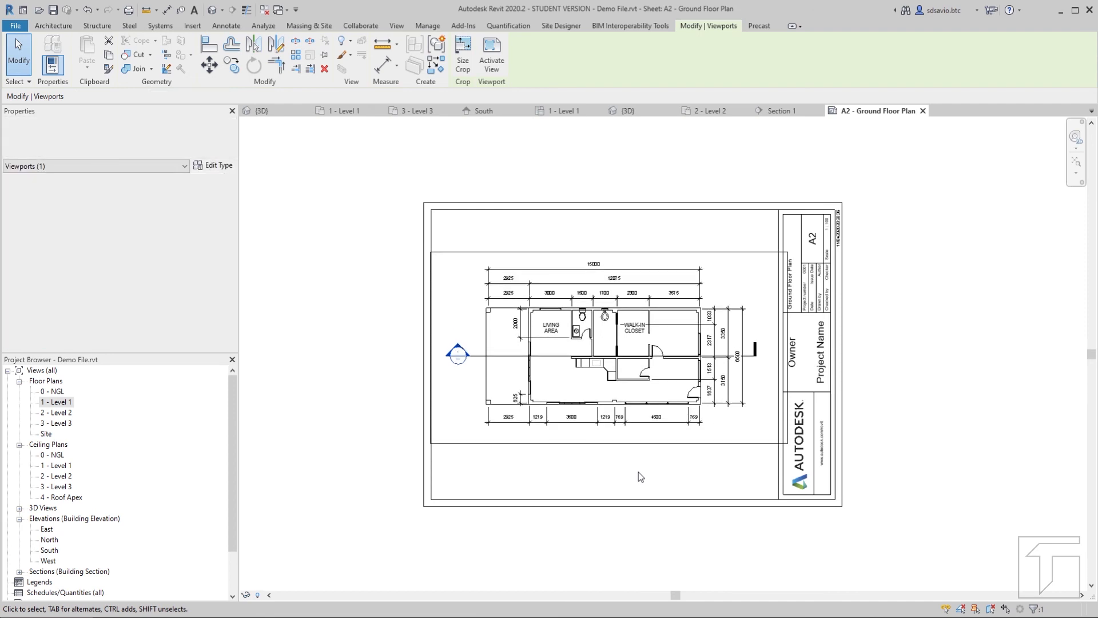
key(Right)
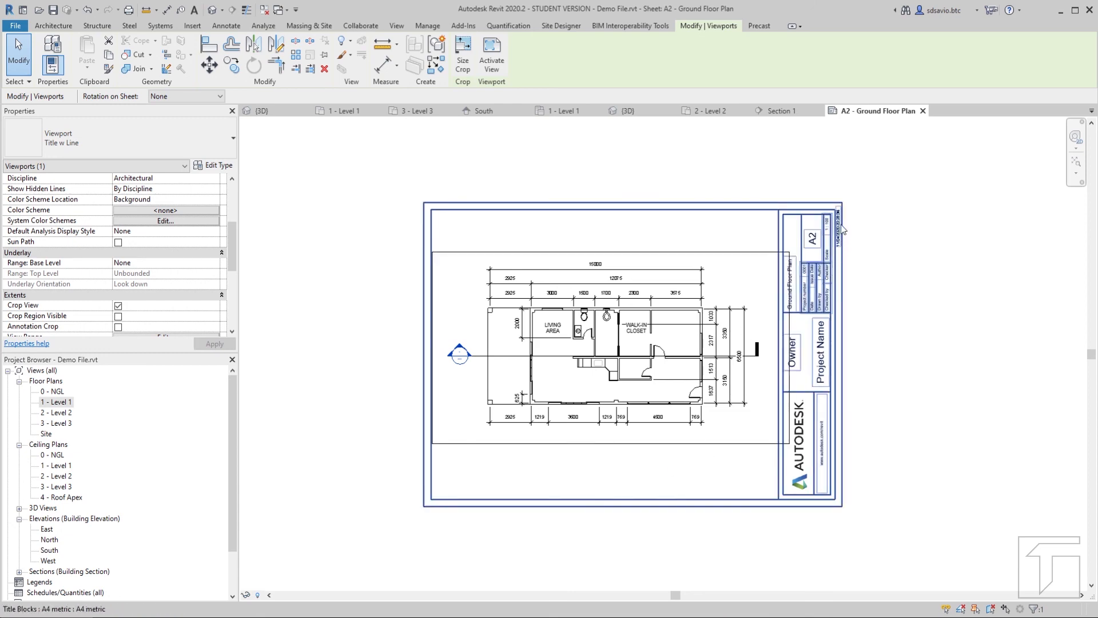
Step: Check the scale shown in the title block and the View Scale property of the activated Level 1 view
scroll(839, 227, up, 4)
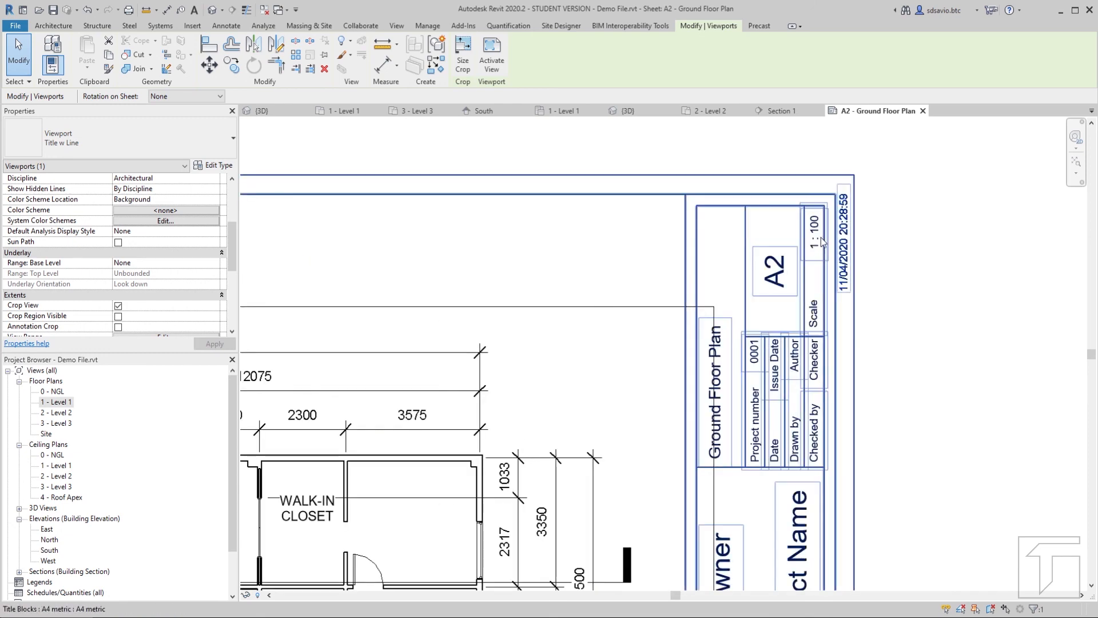
scroll(822, 242, down, 4)
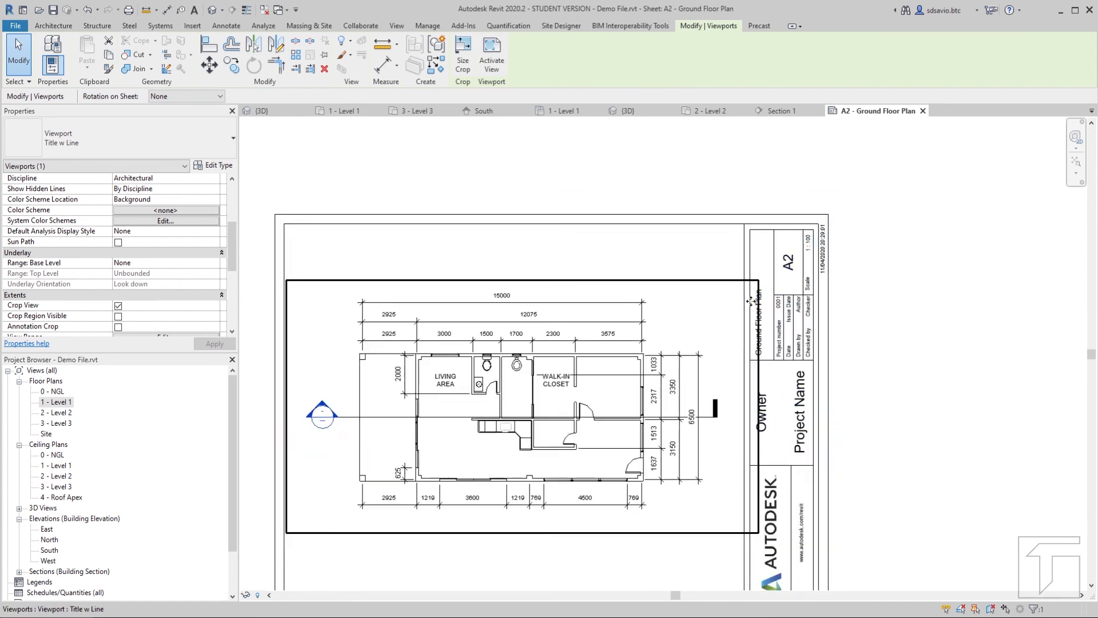
scroll(751, 302, down, 1)
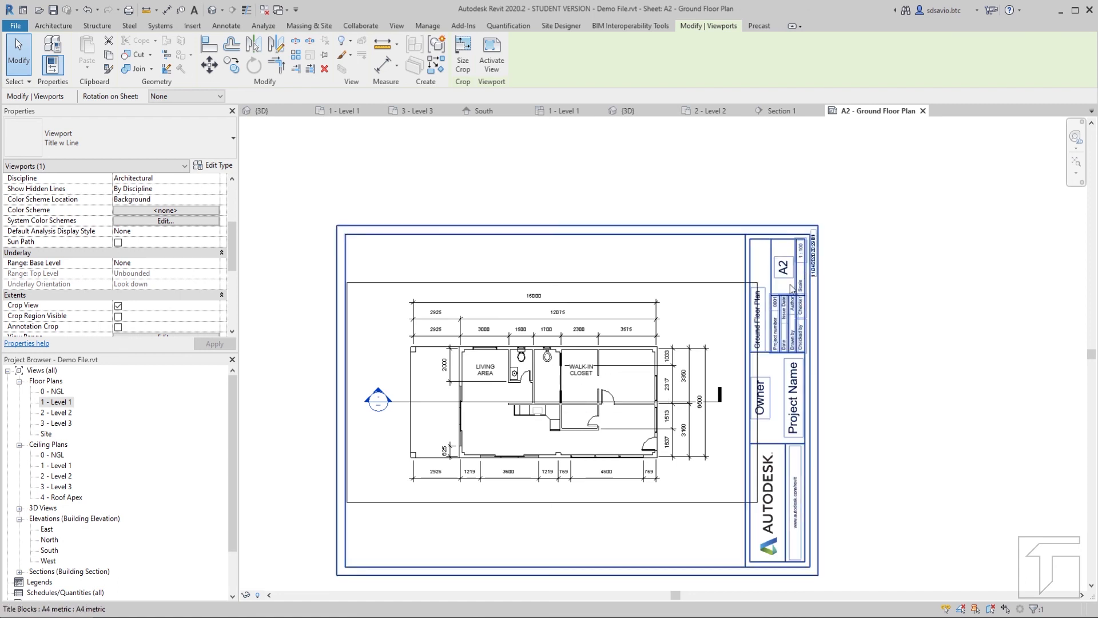
double_click(513, 364)
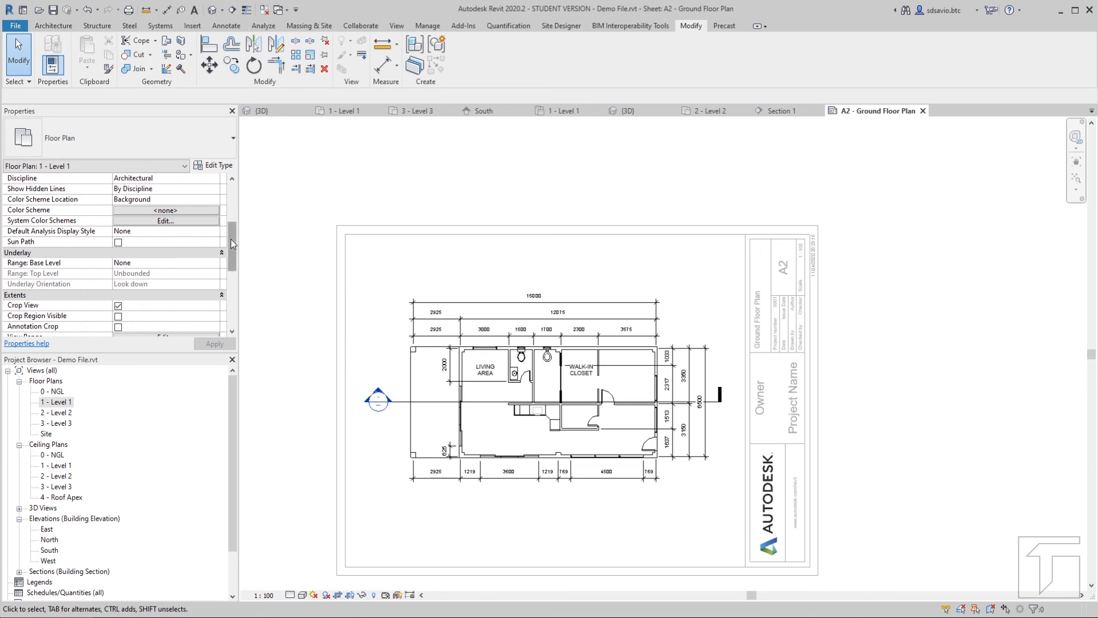
drag(231, 239, 231, 202)
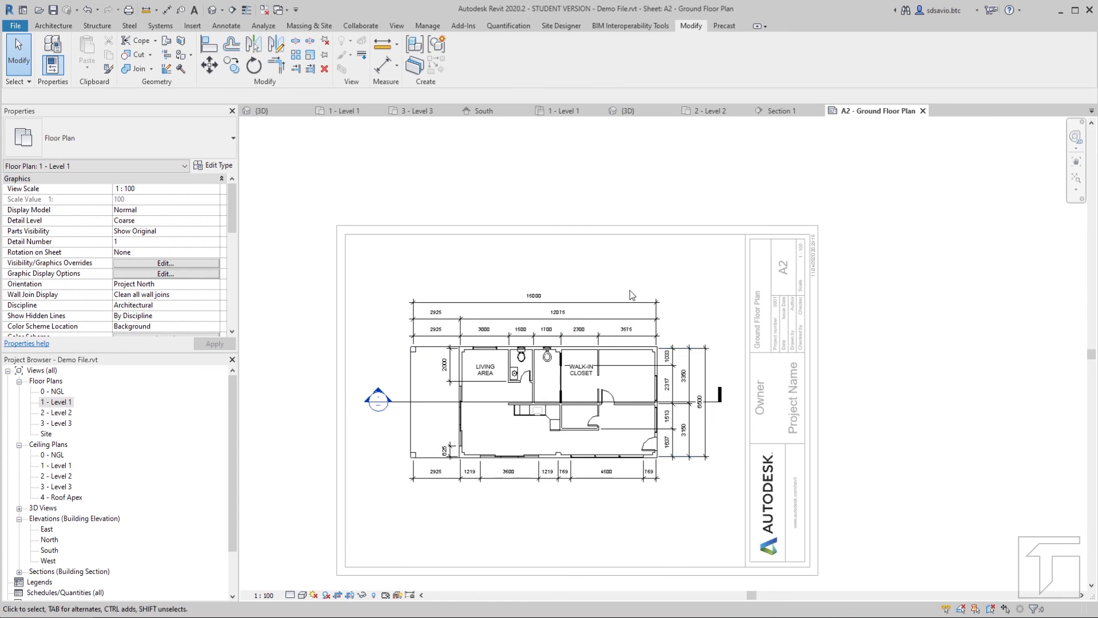
right_click(584, 310)
click(621, 366)
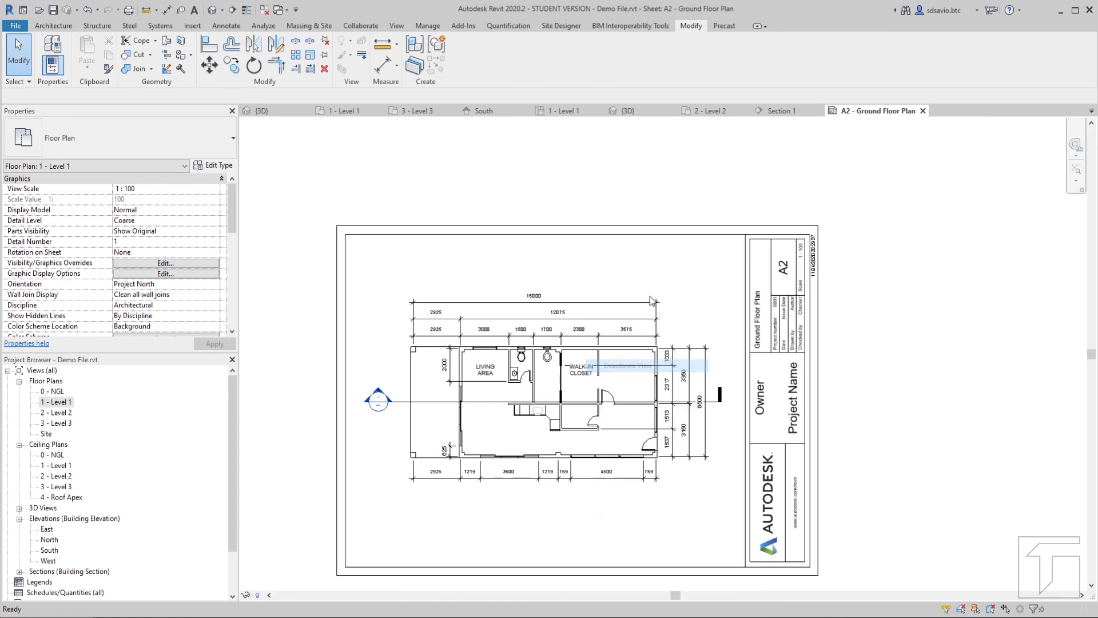
scroll(671, 265, down, 1)
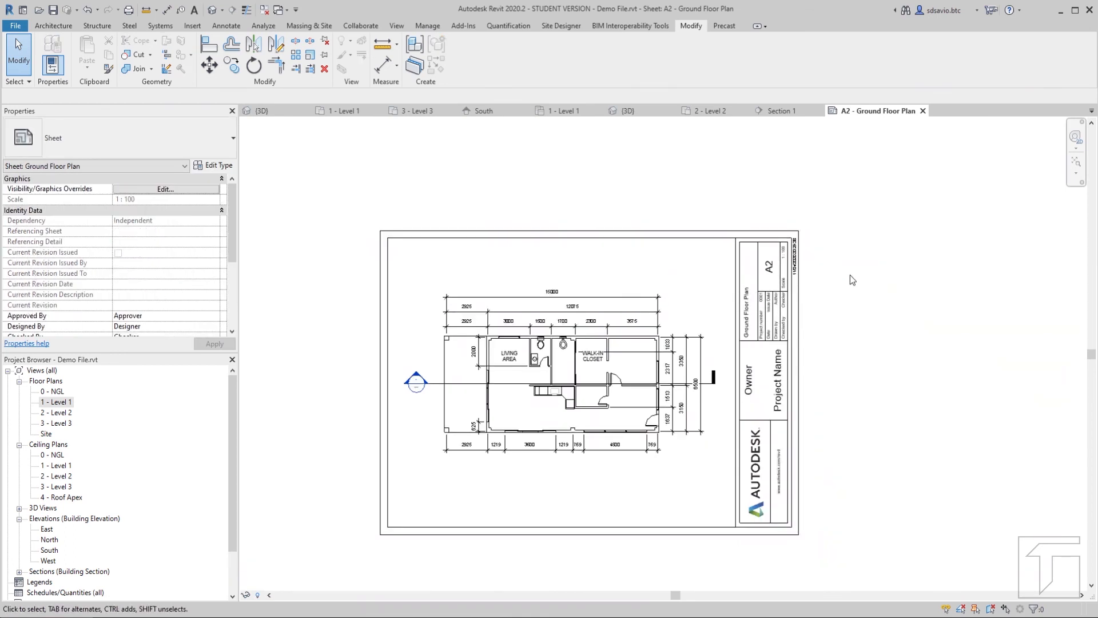
middle_drag(755, 343, 802, 295)
scroll(803, 296, up, 1)
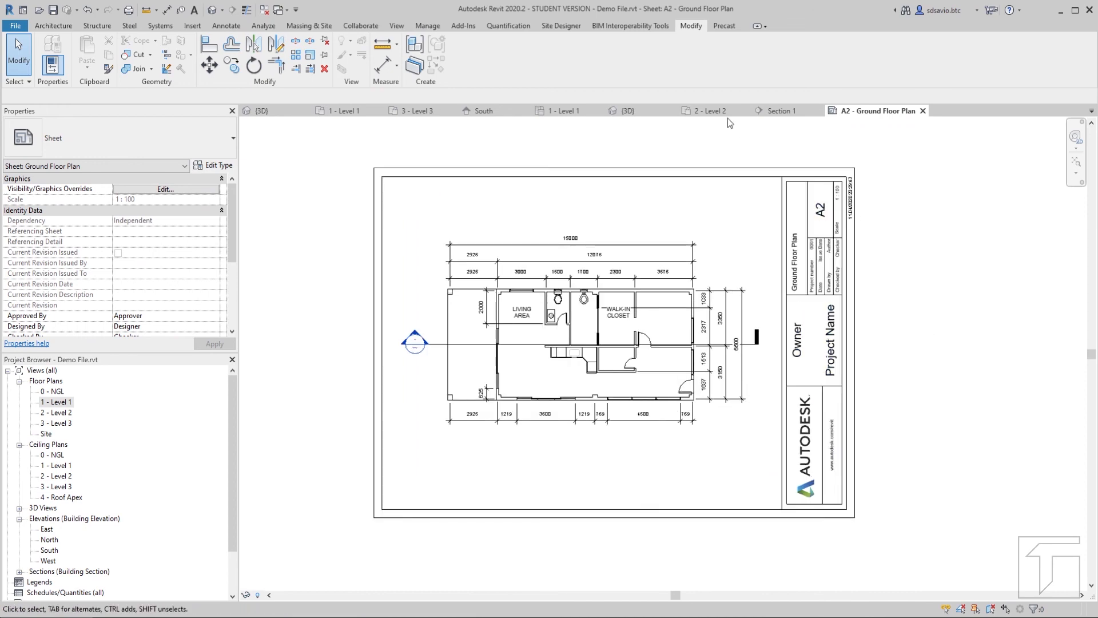
Step: Switch to the 3D view and orbit around the house to examine its front and sides
click(644, 115)
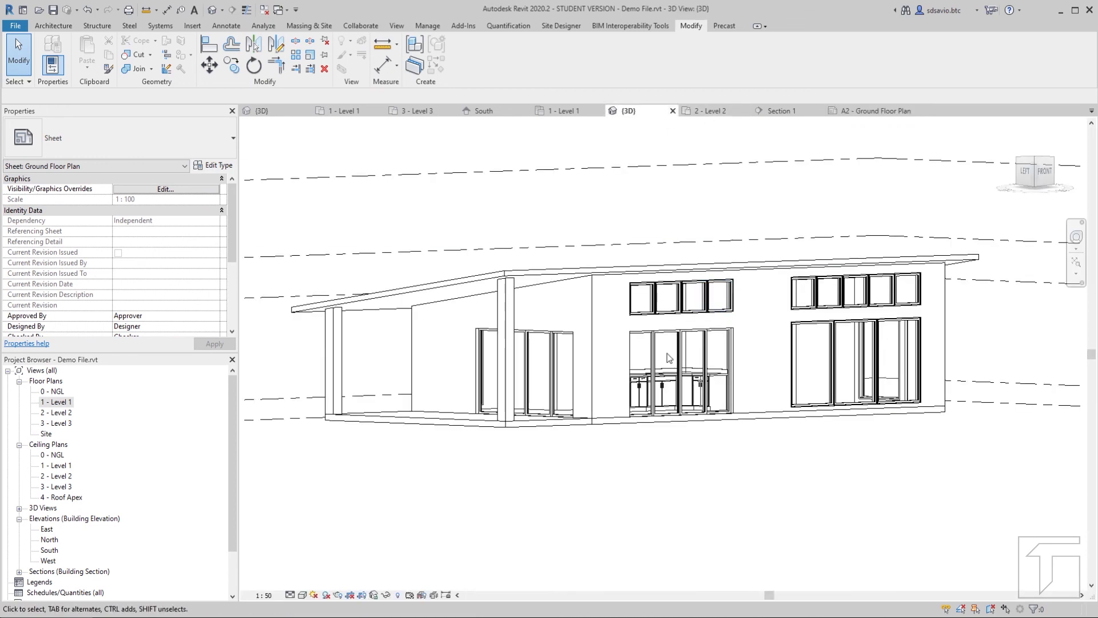
shift+middle_drag(644, 309, 574, 380)
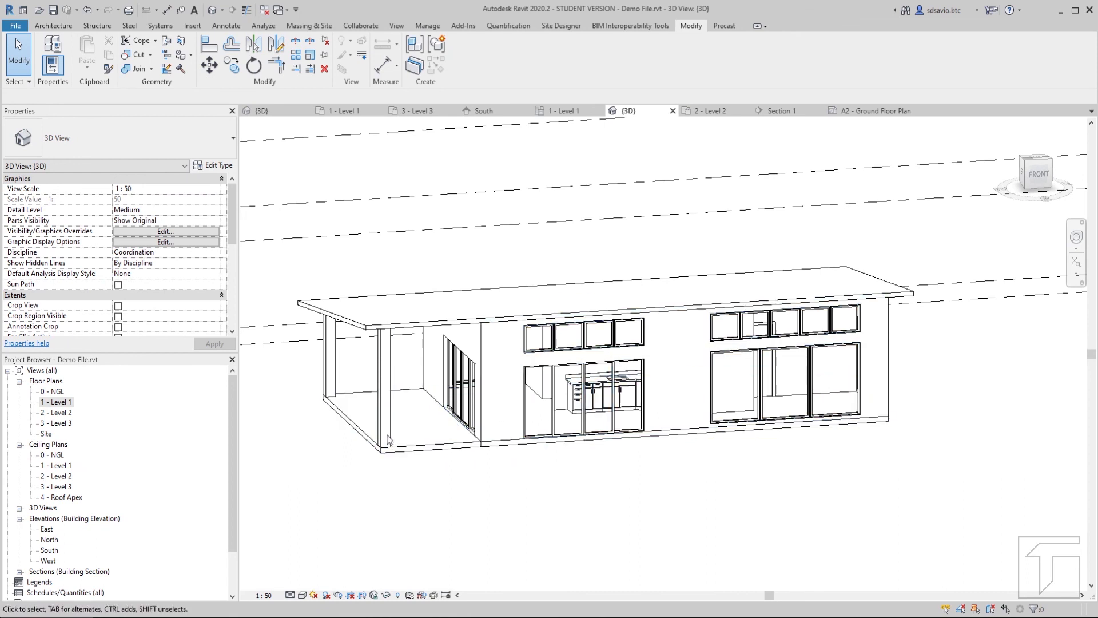
shift+middle_drag(601, 454, 565, 451)
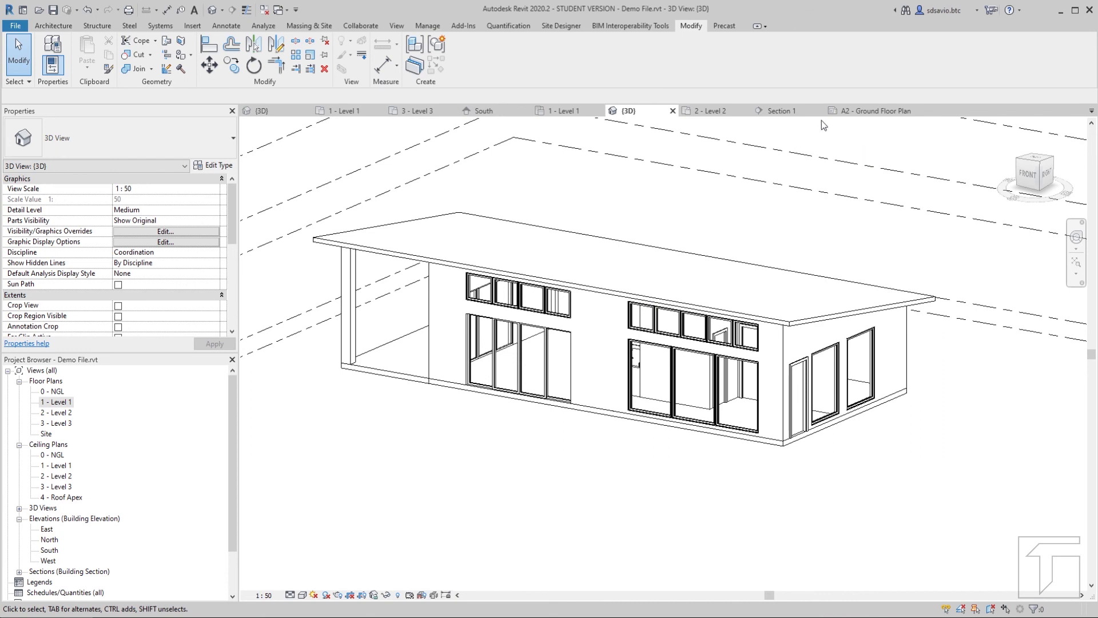
Step: Return to the A2 - Ground Floor Plan sheet and review the layout of the placed plan
click(858, 110)
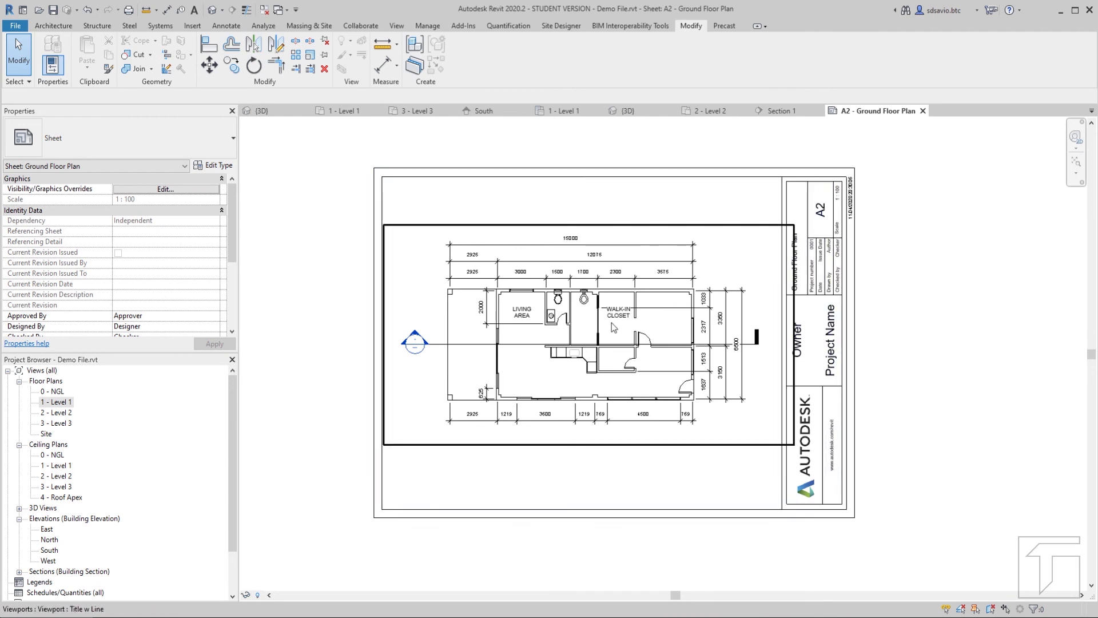
scroll(947, 359, down, 1)
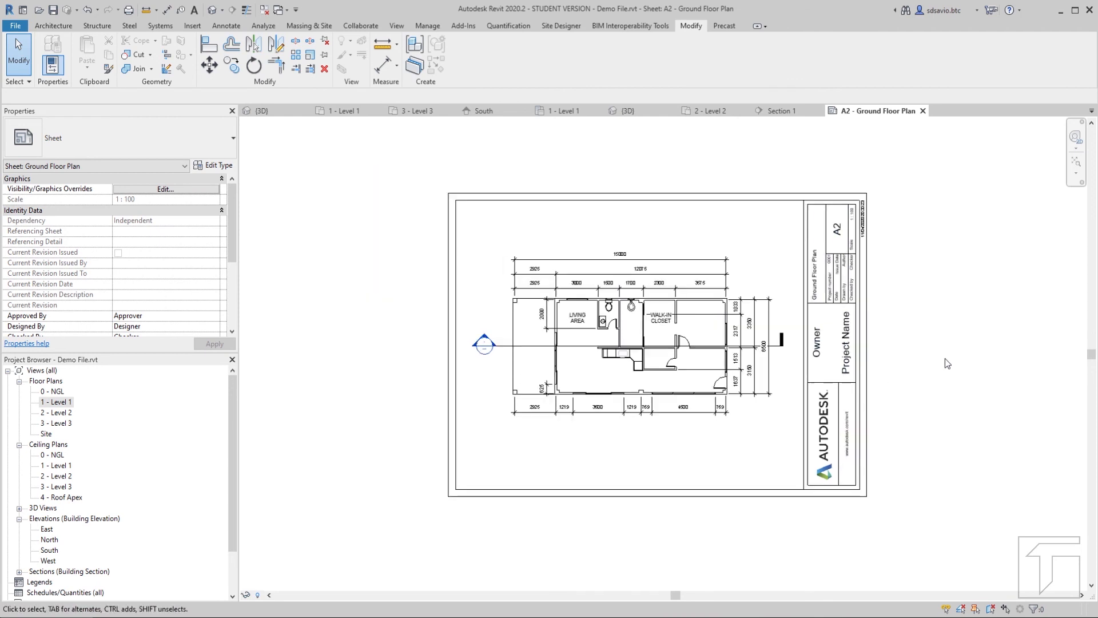
scroll(575, 348, up, 1)
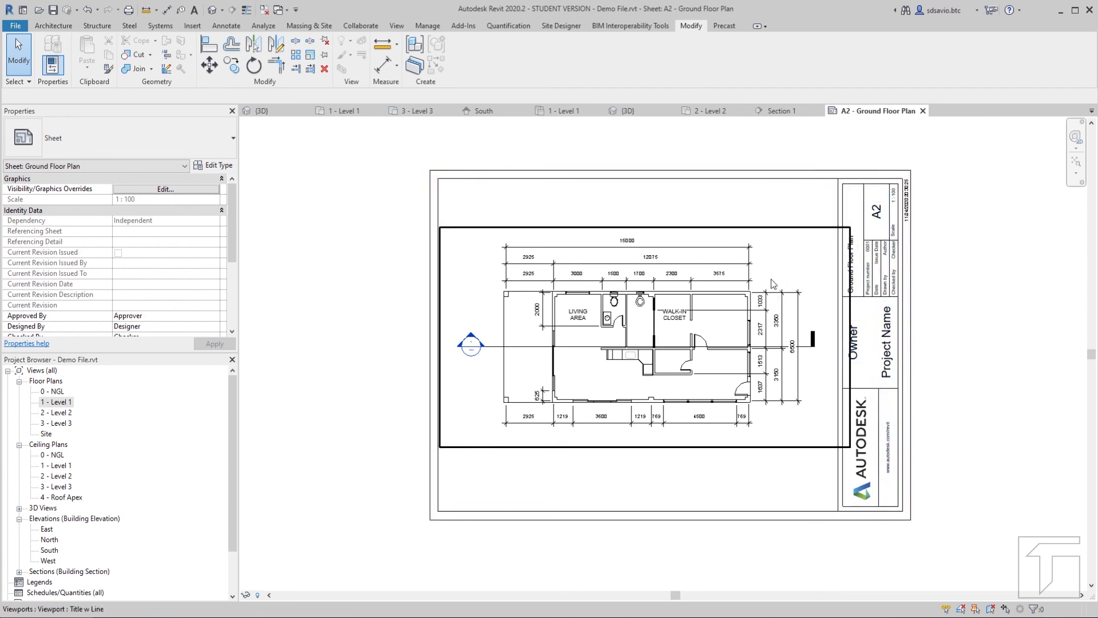
middle_drag(605, 254, 570, 260)
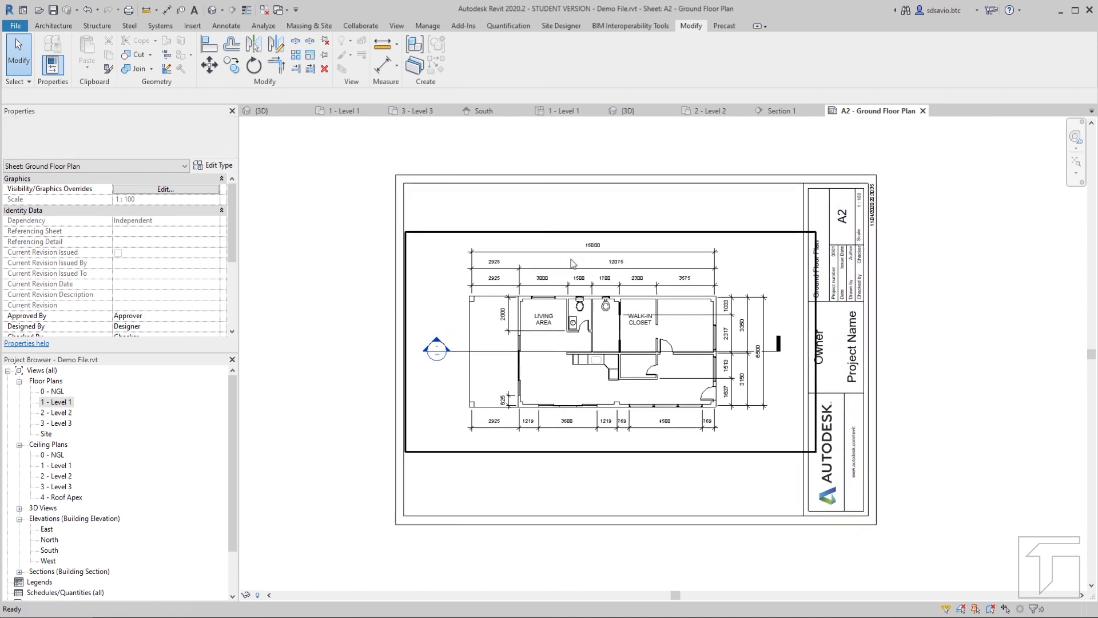